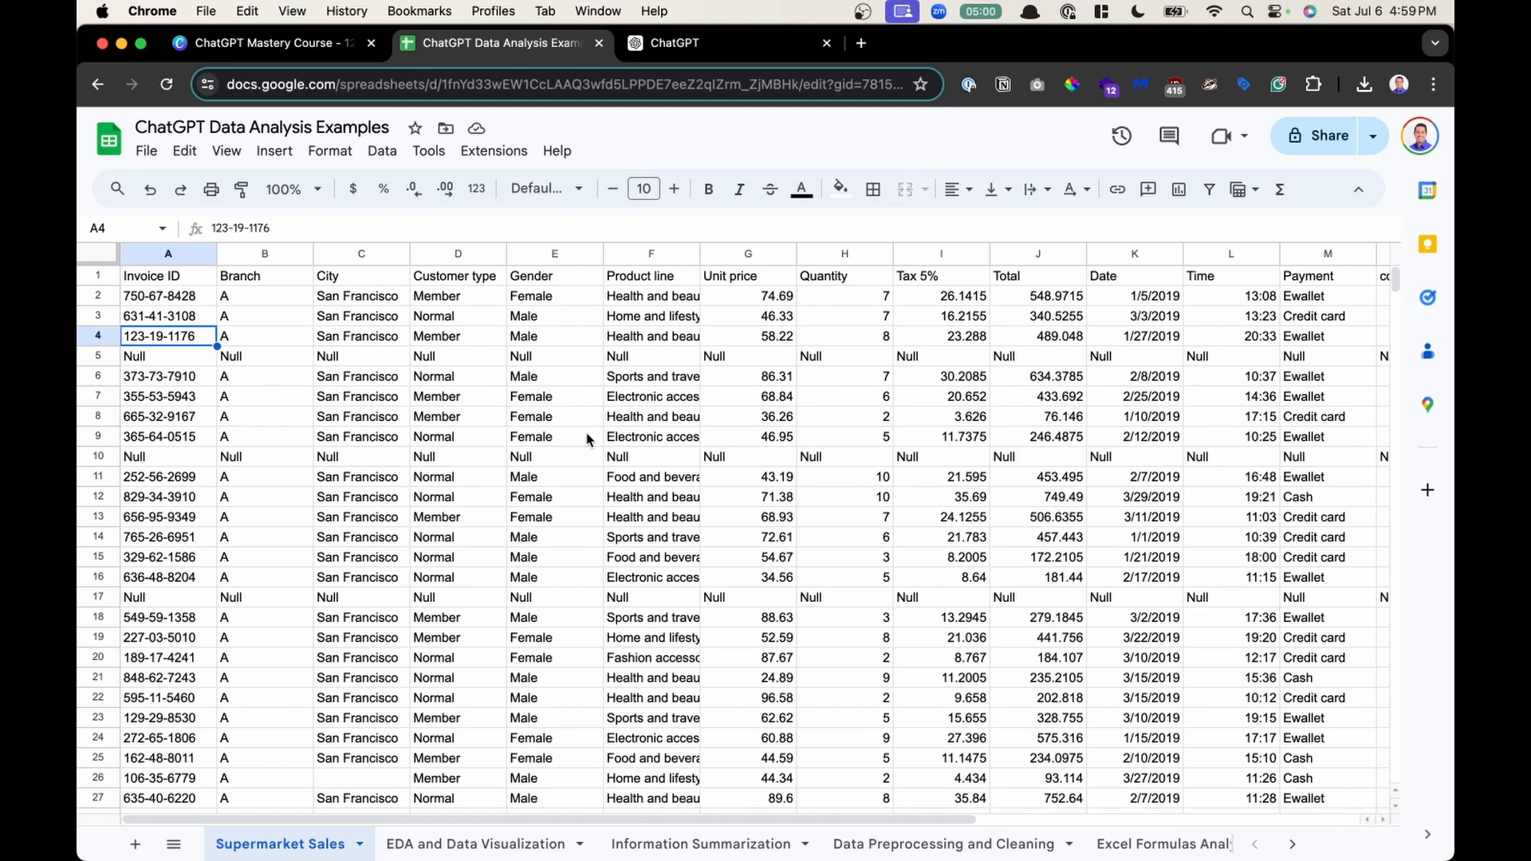
- Browse the example sheets, selecting the data in EDA and Data Visualization and Information Summarization
click(486, 842)
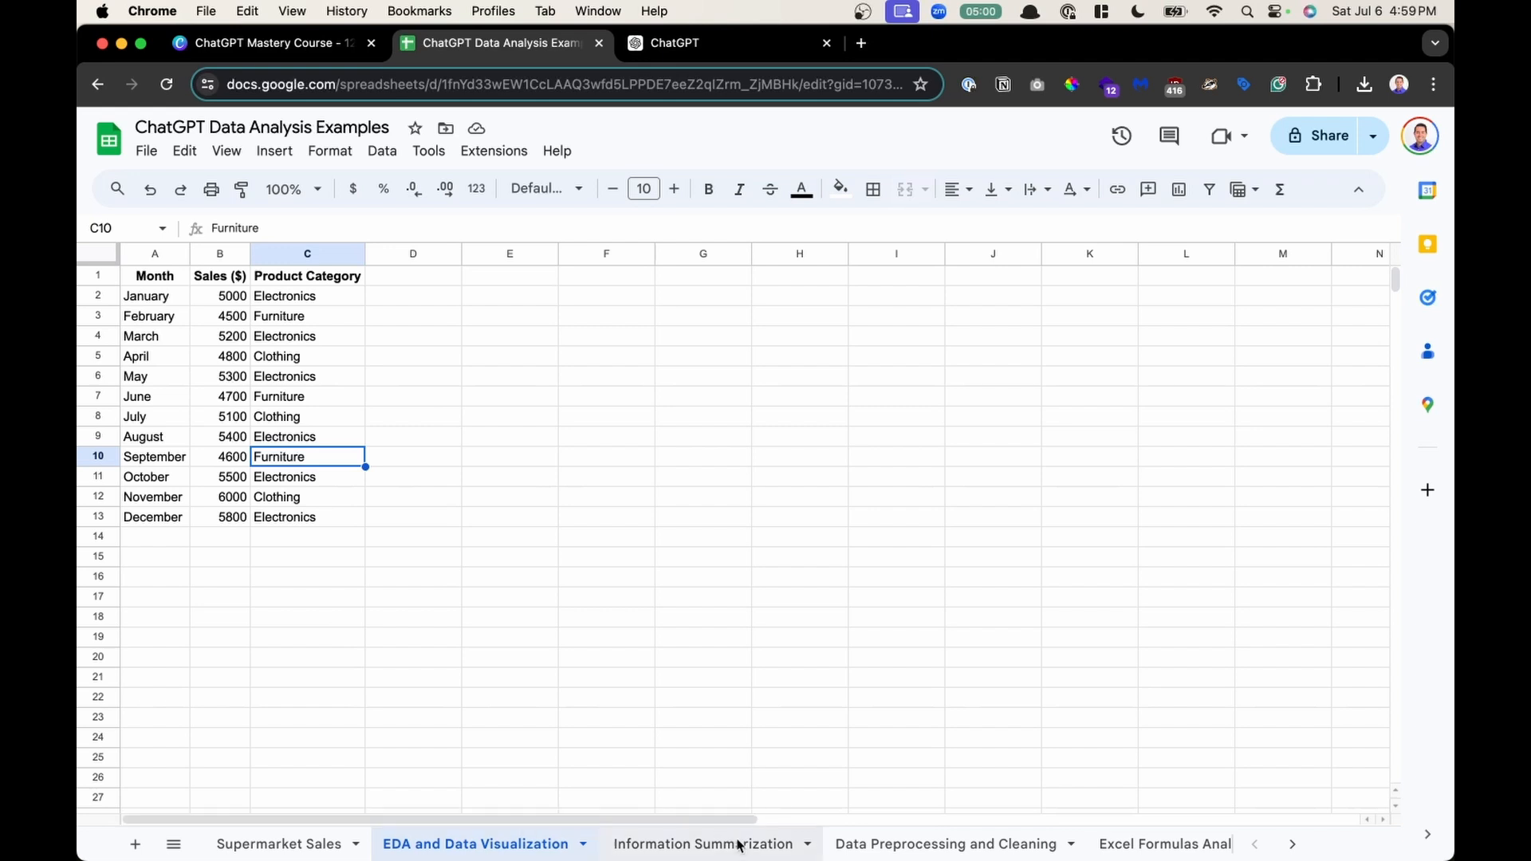
click(174, 845)
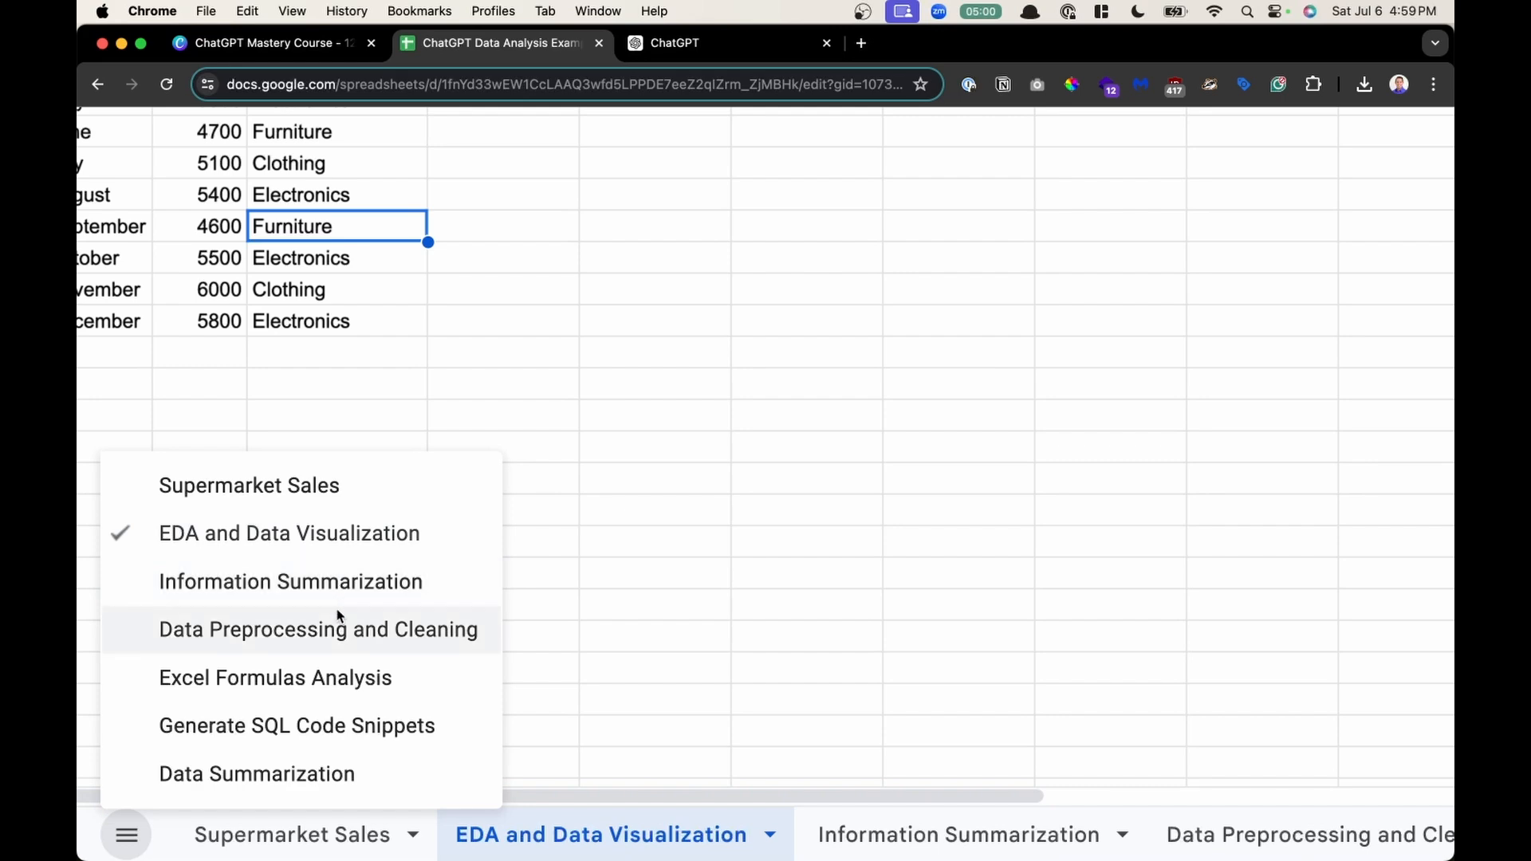
click(503, 417)
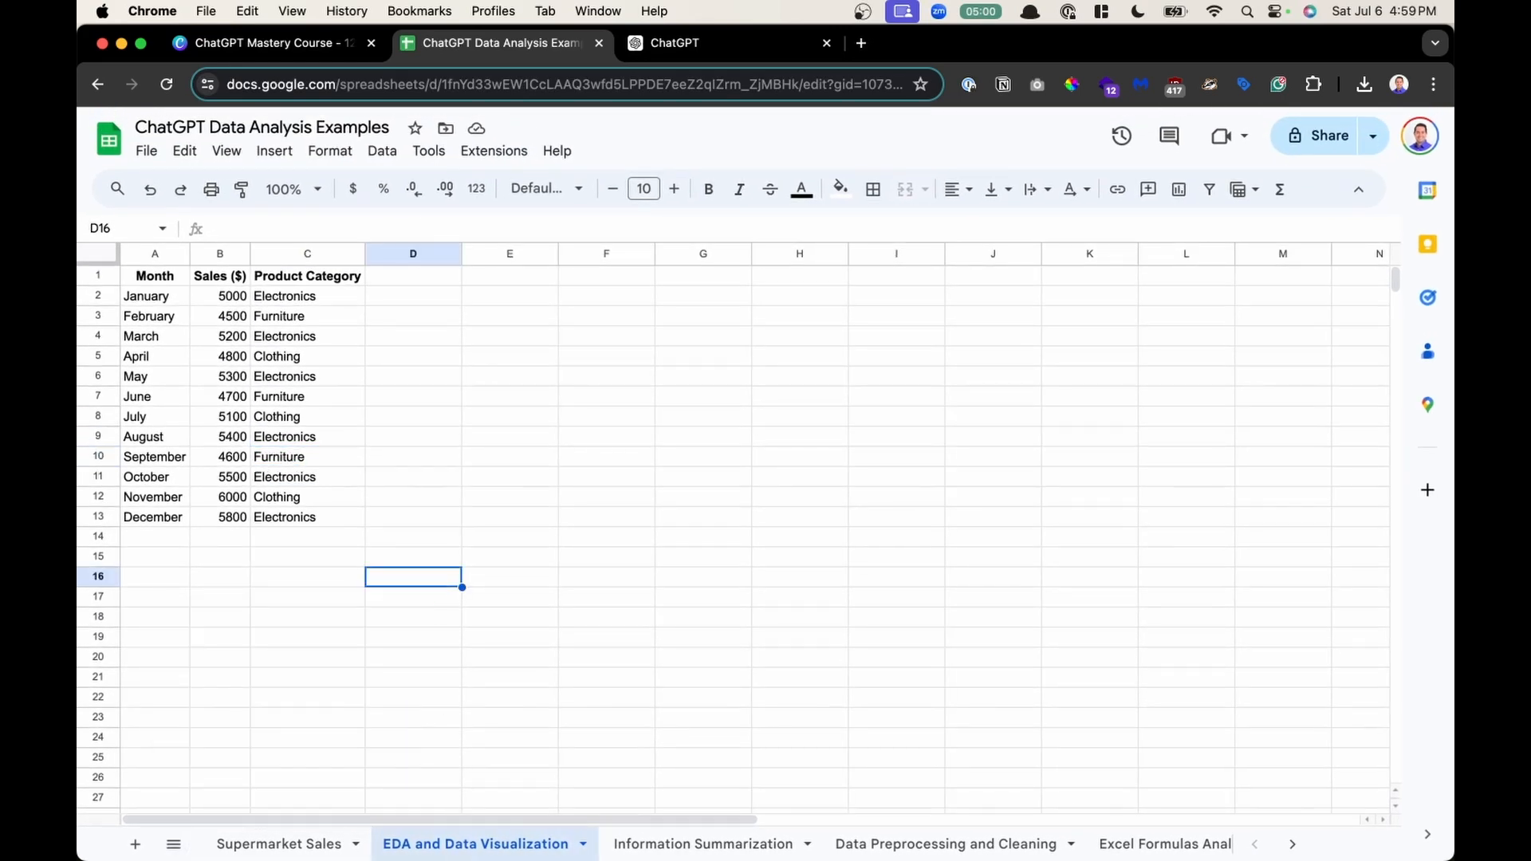
drag(132, 275, 295, 520)
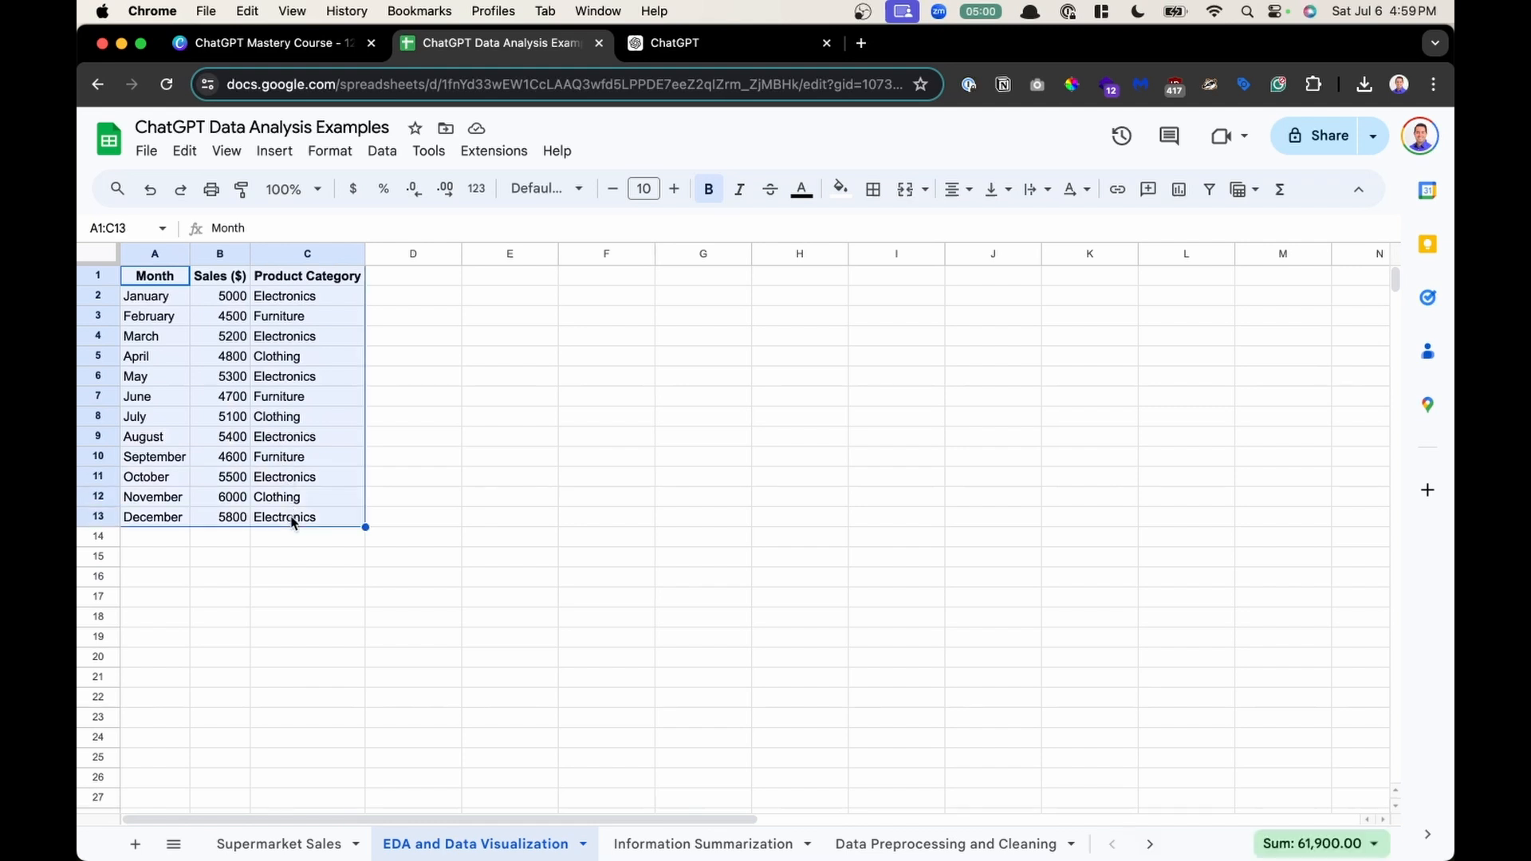
click(646, 839)
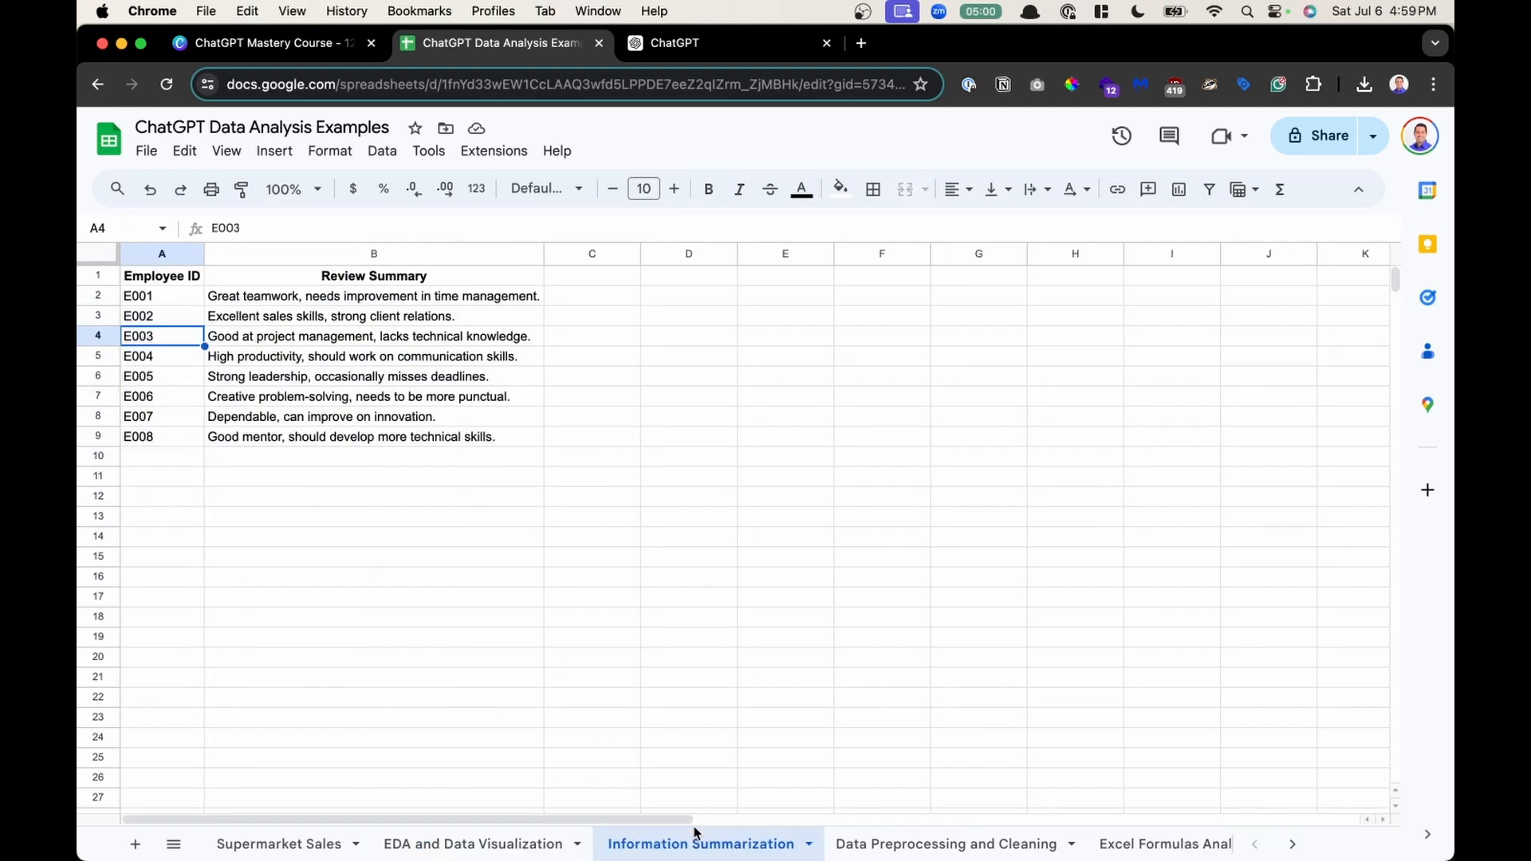
drag(177, 278, 295, 455)
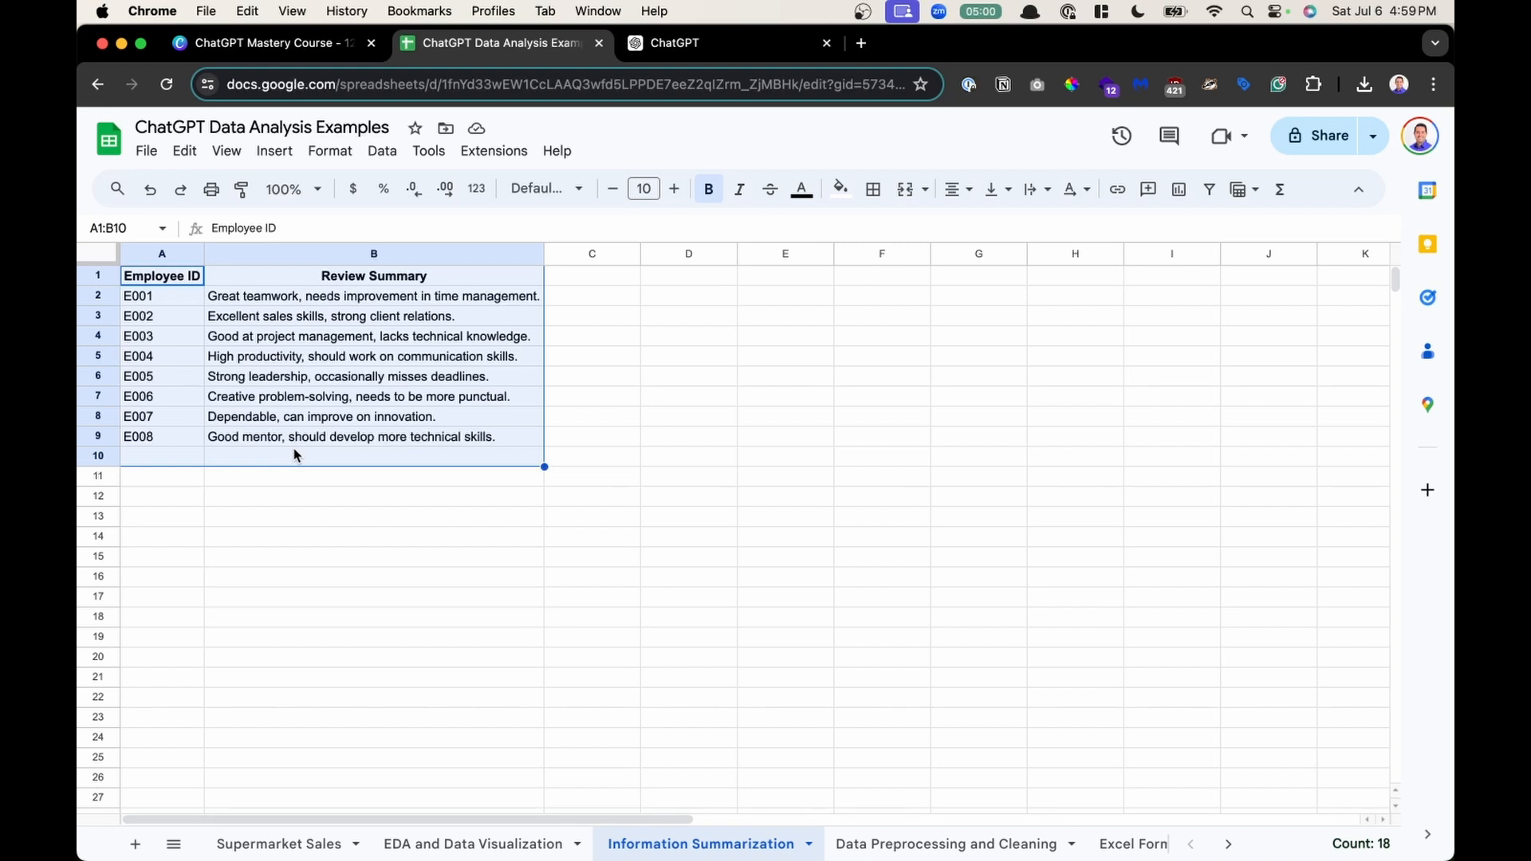
scroll(838, 845, right, 4)
scroll(841, 845, right, 2)
click(842, 849)
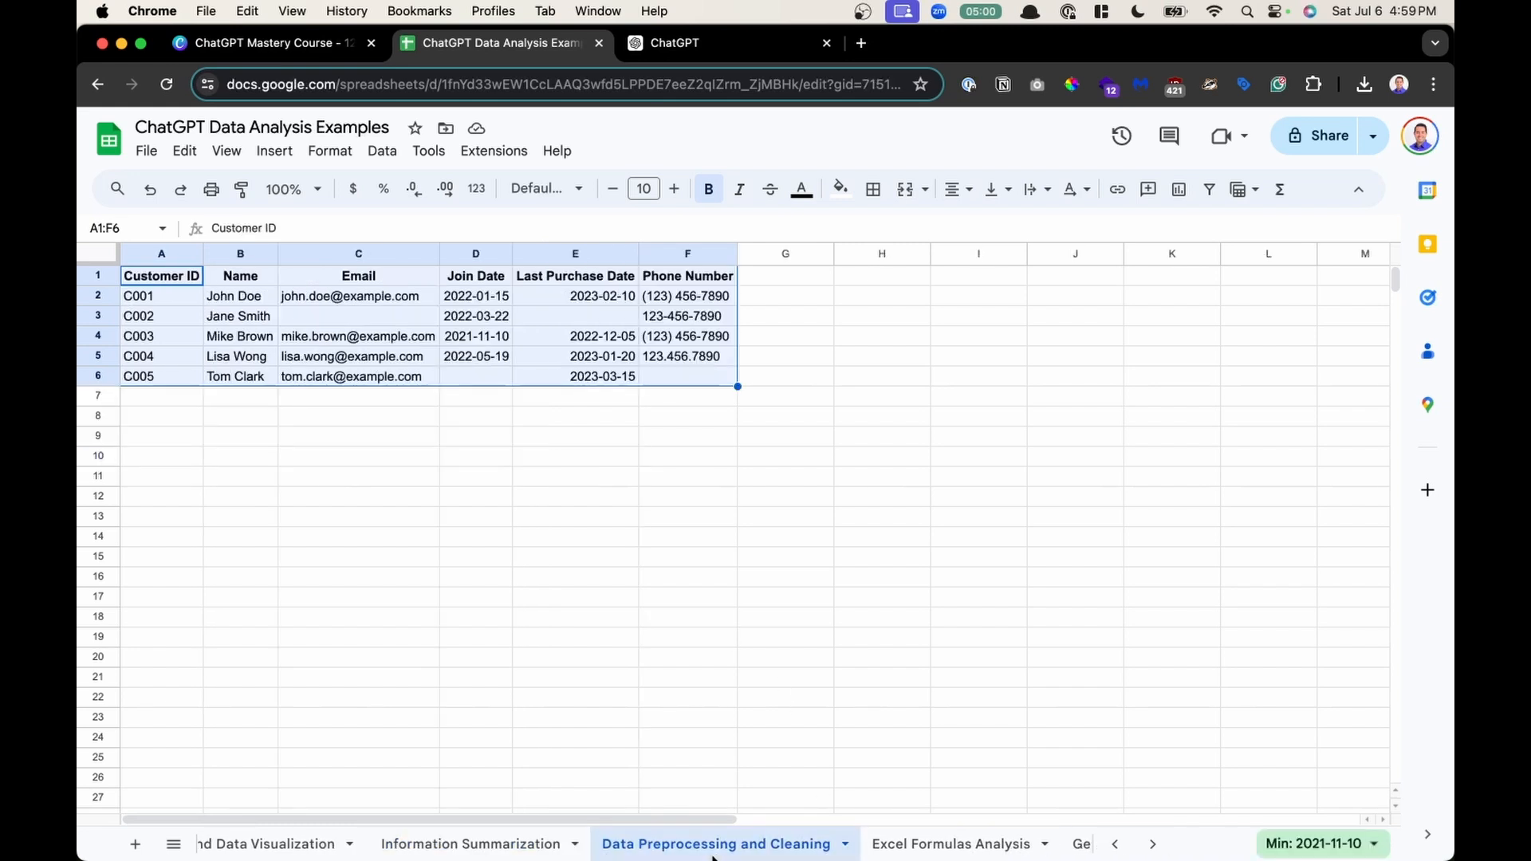
- Examine the missing and inconsistent customer records in the Data Preprocessing and Cleaning sheet
click(450, 471)
click(399, 321)
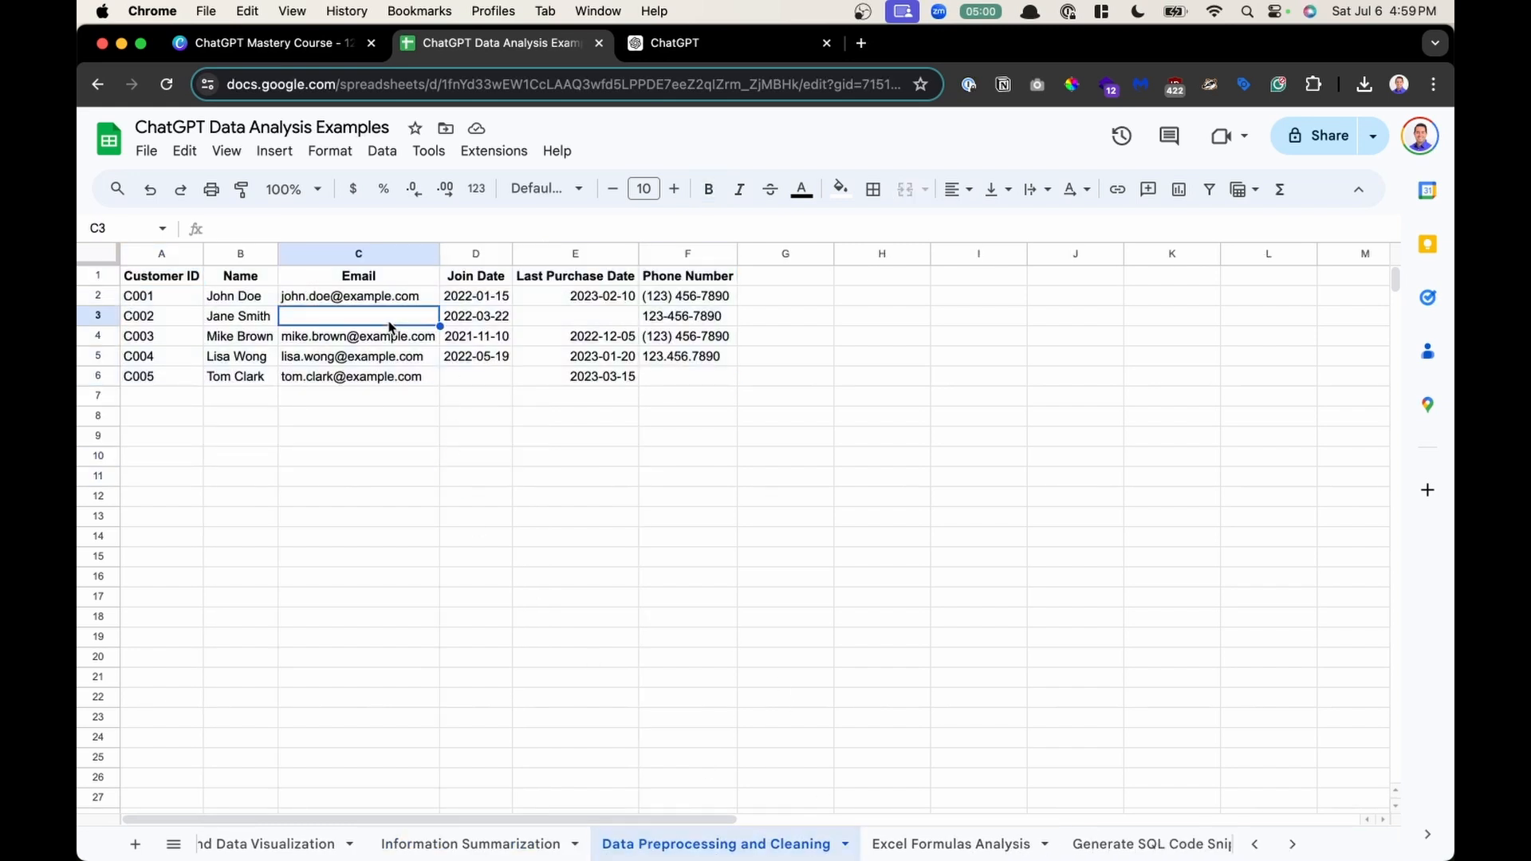
click(507, 380)
click(602, 319)
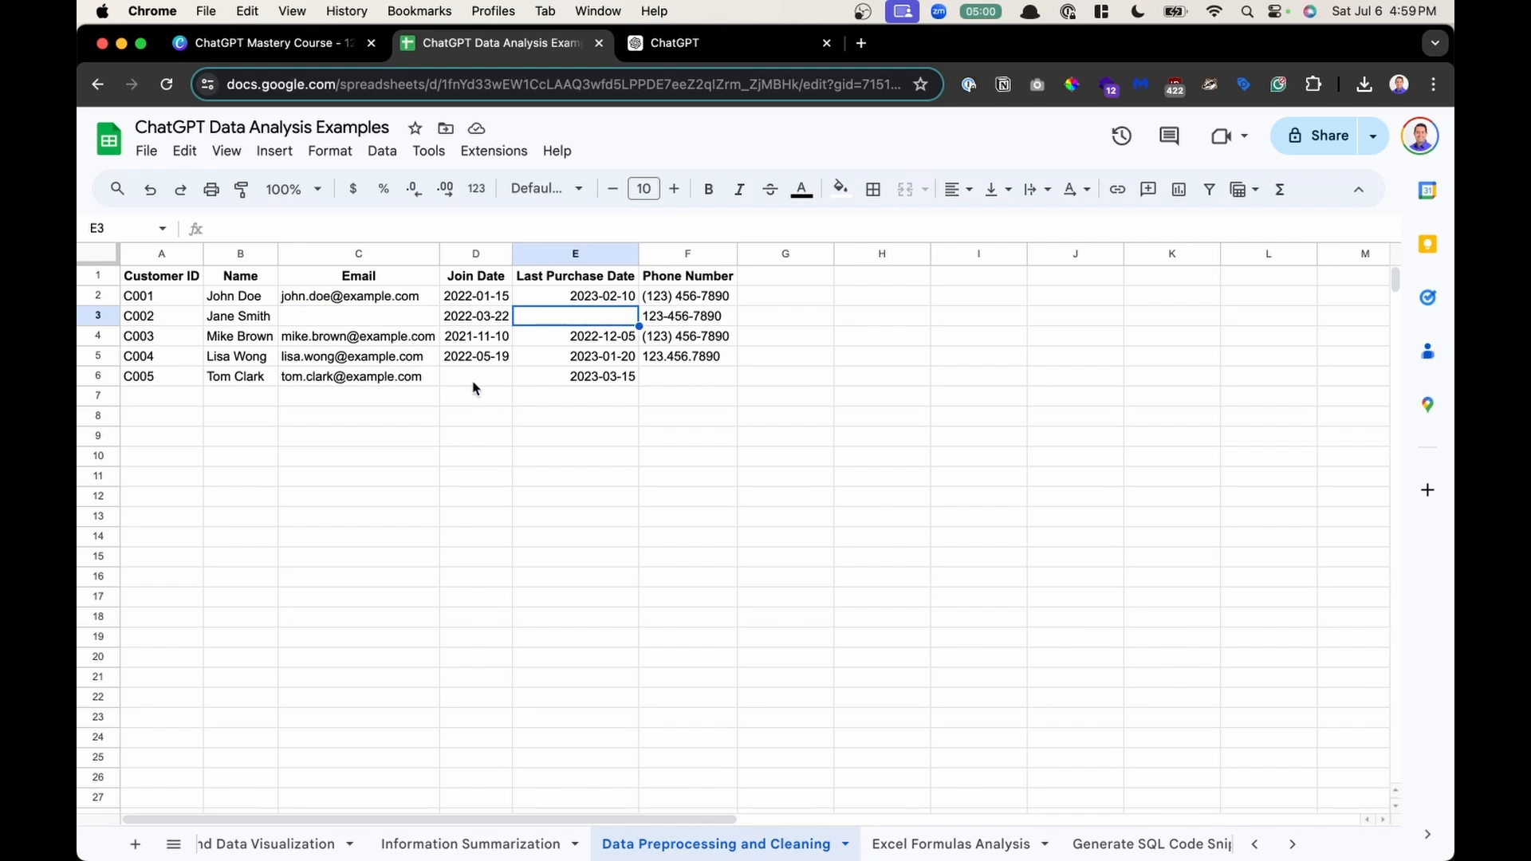
click(709, 363)
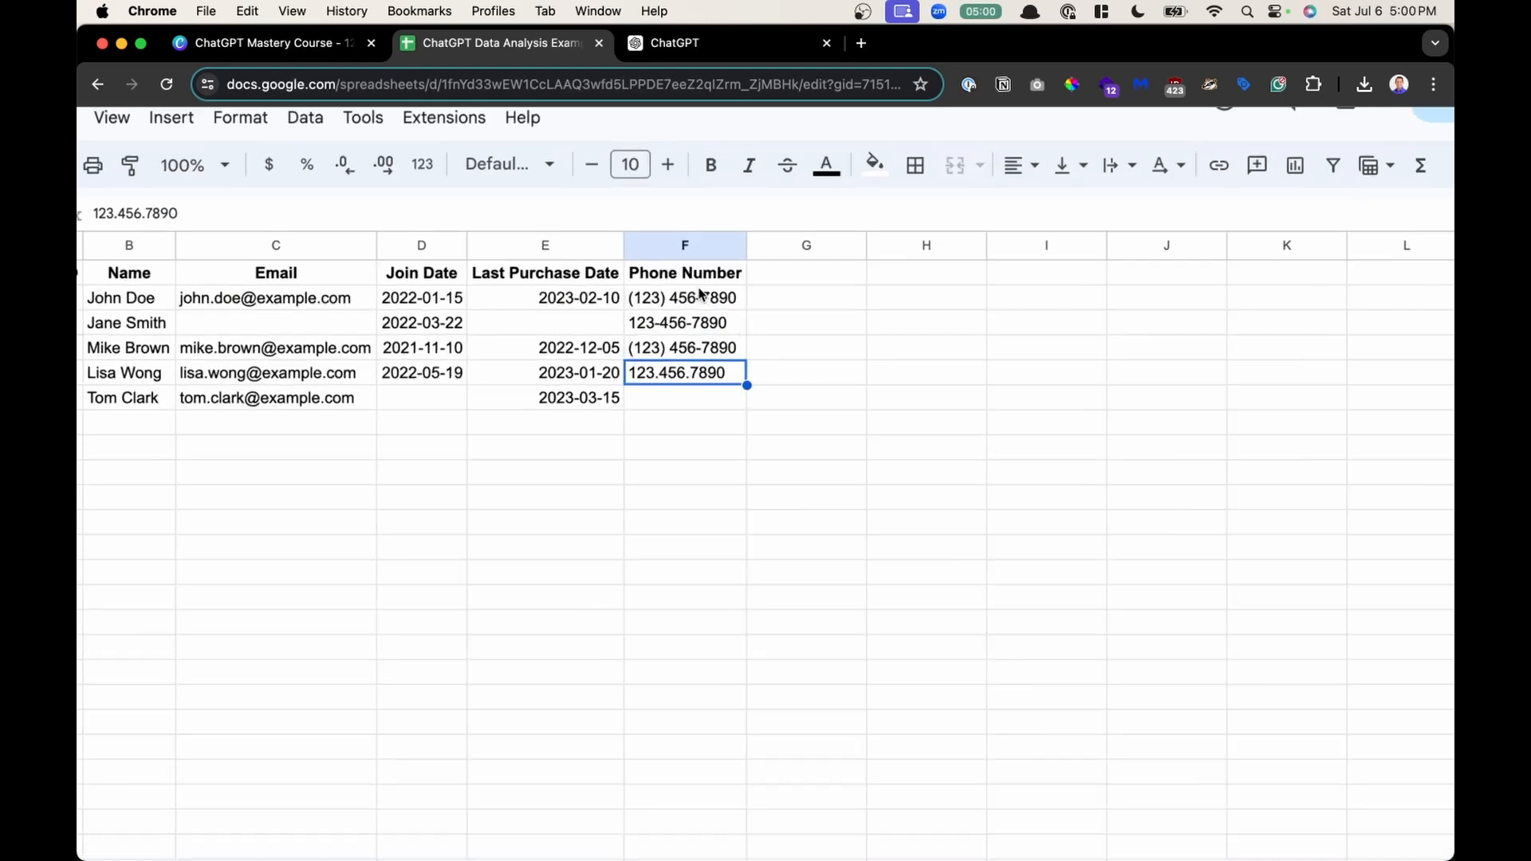
click(700, 296)
drag(701, 323, 697, 386)
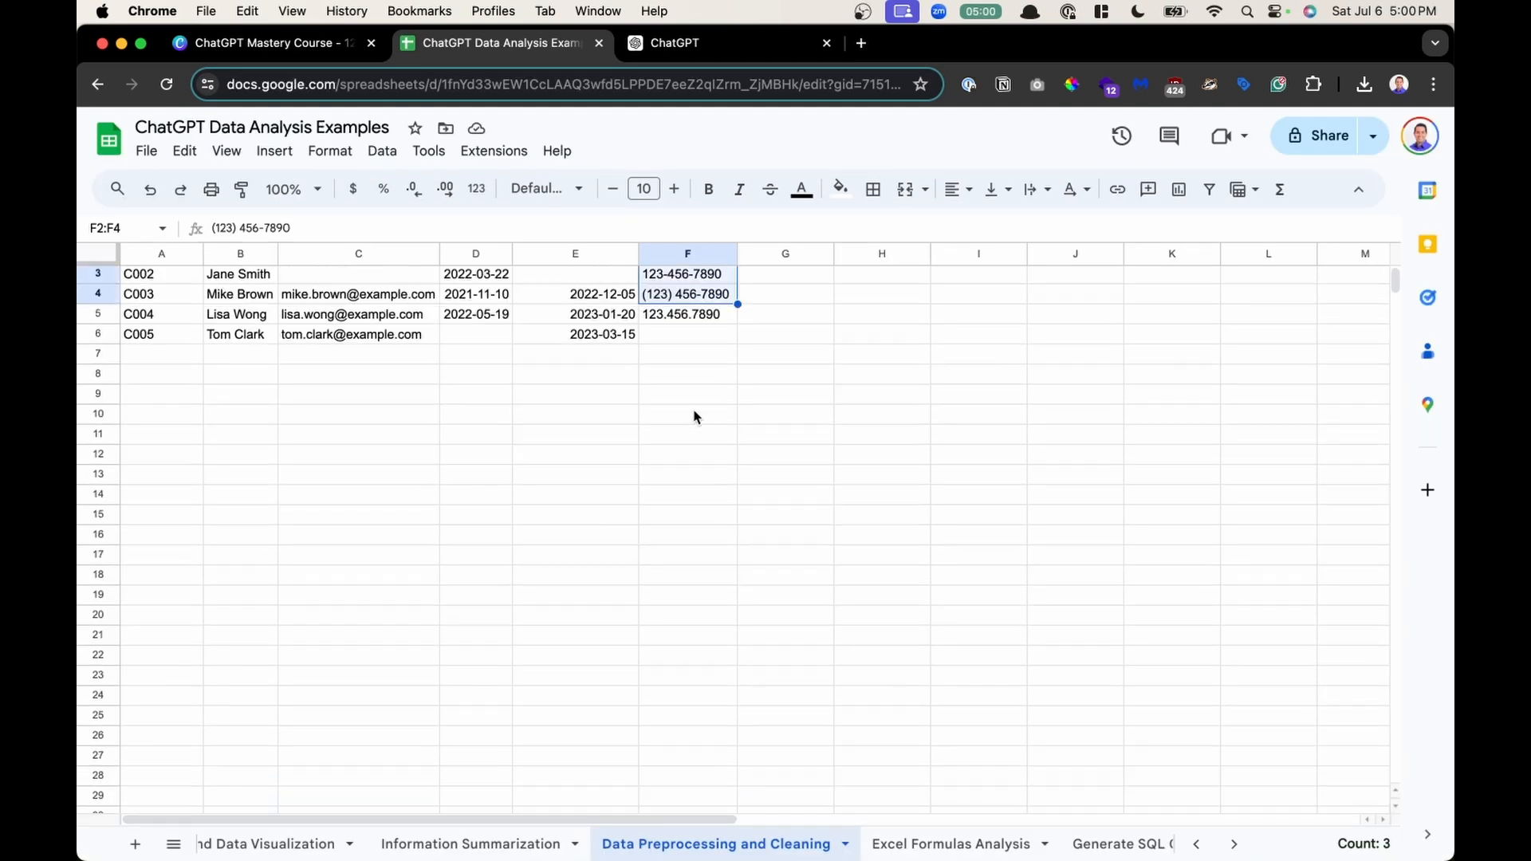
- Examine the regional quarterly sales and monthly sales data in the following sheets
click(977, 846)
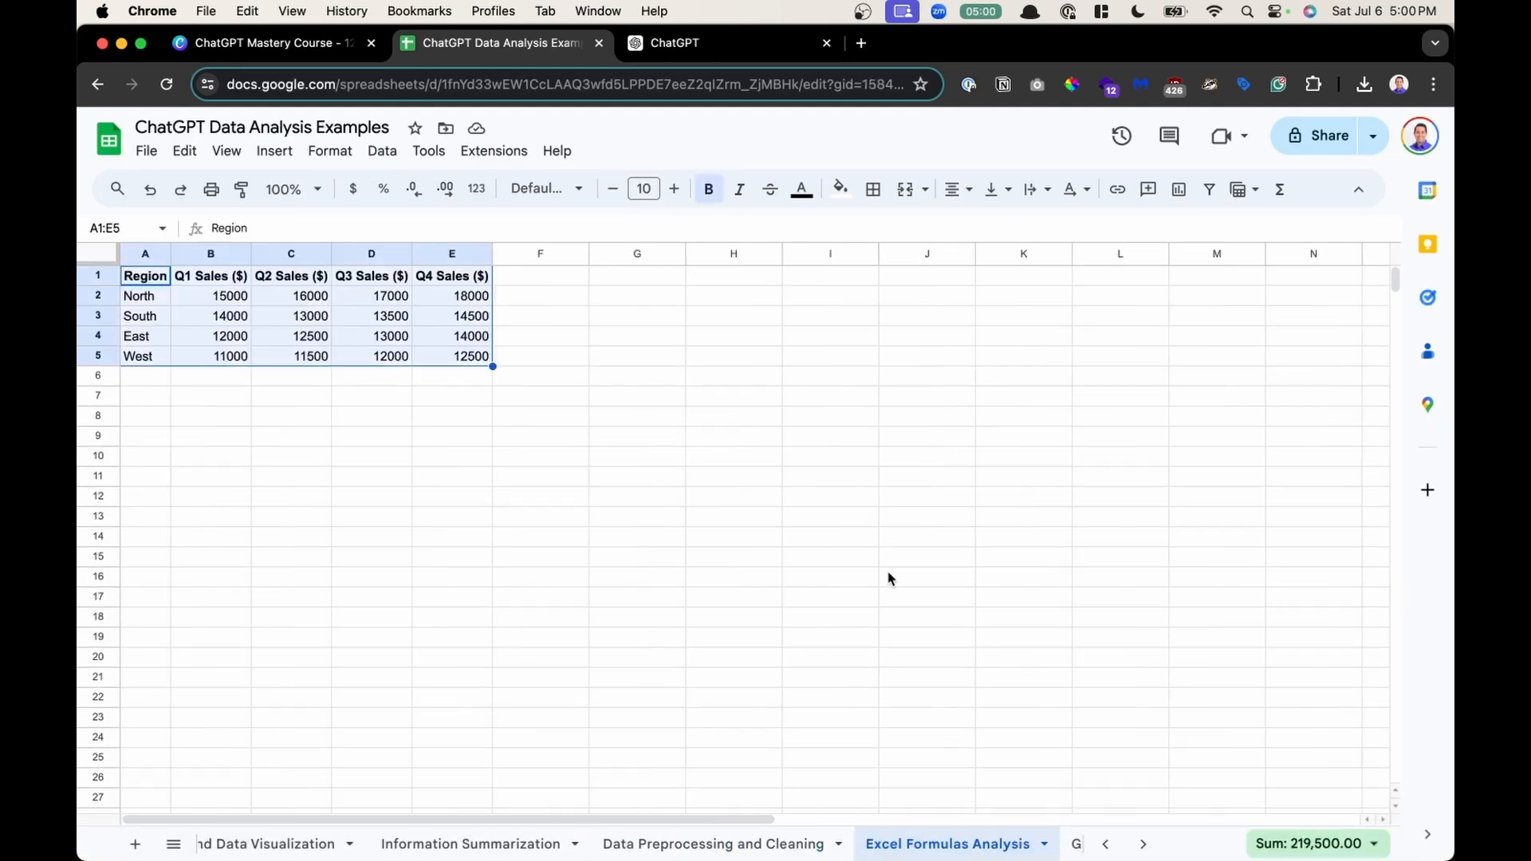
scroll(984, 855, right, 5)
click(957, 852)
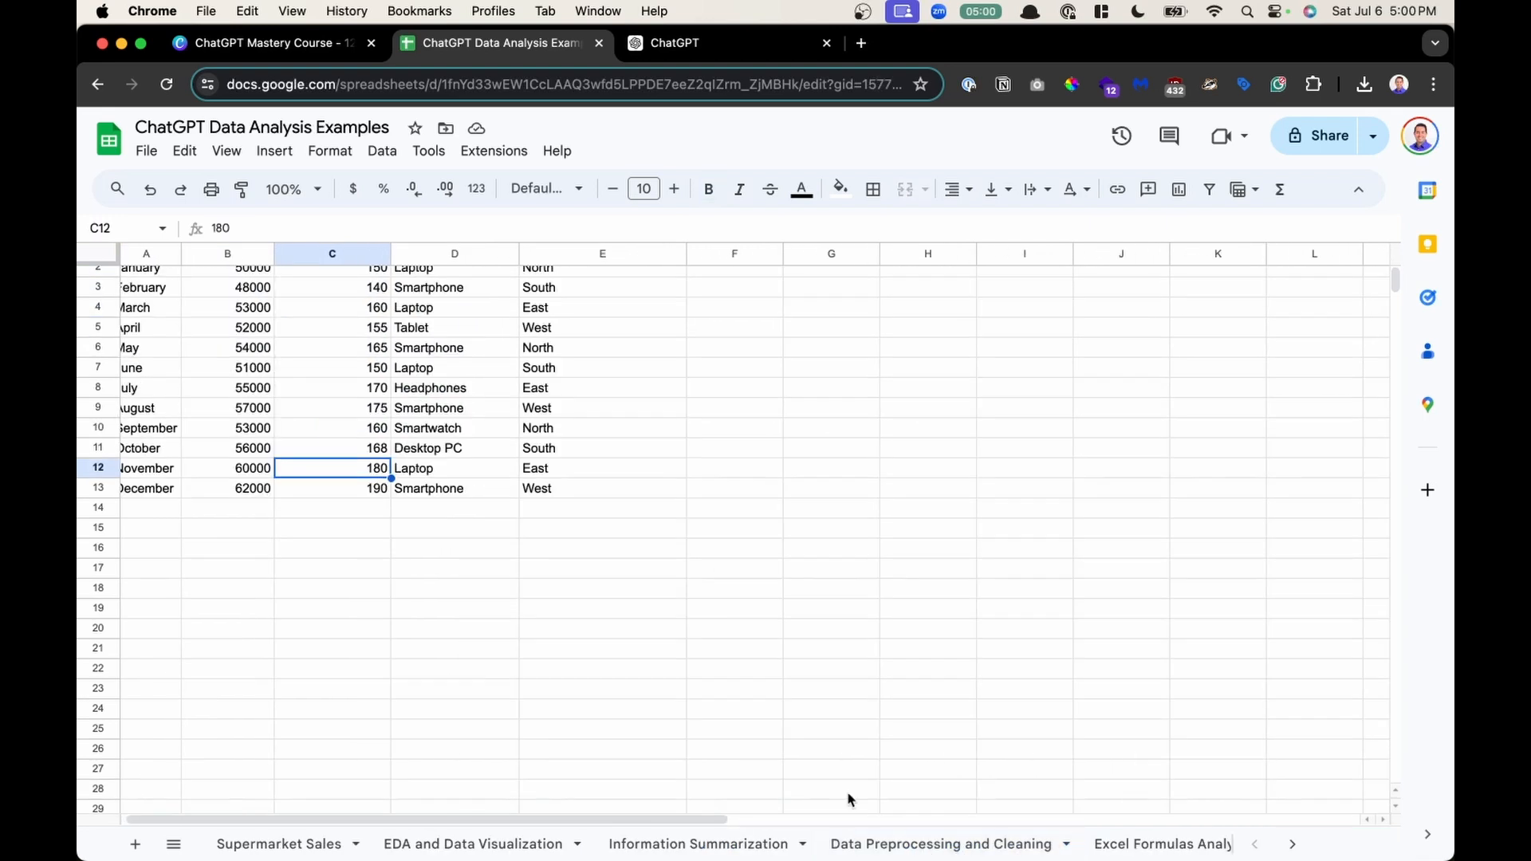
scroll(334, 531, up, 1)
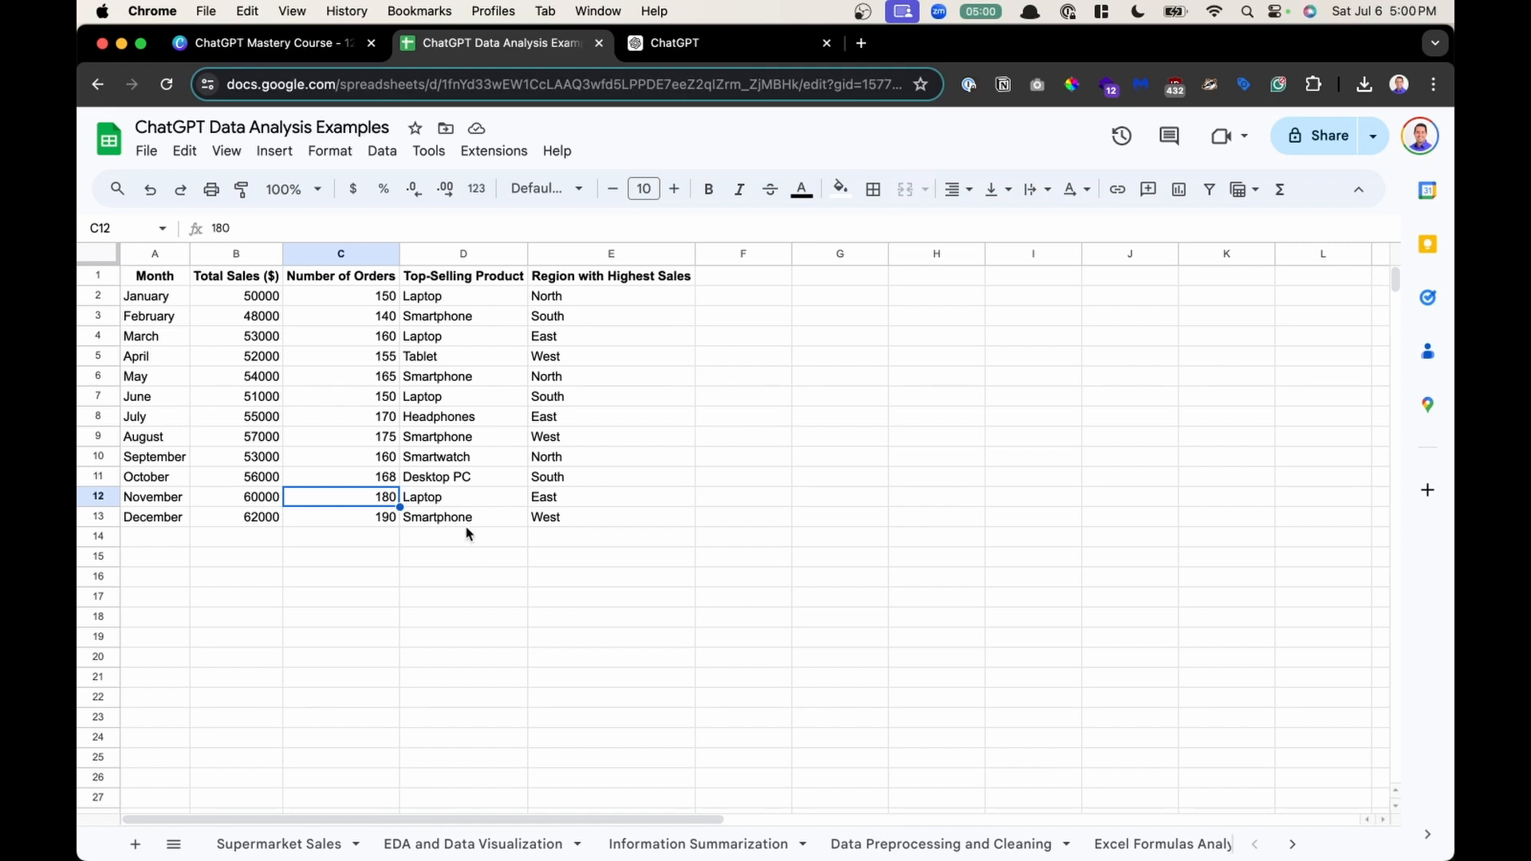
drag(223, 316, 556, 573)
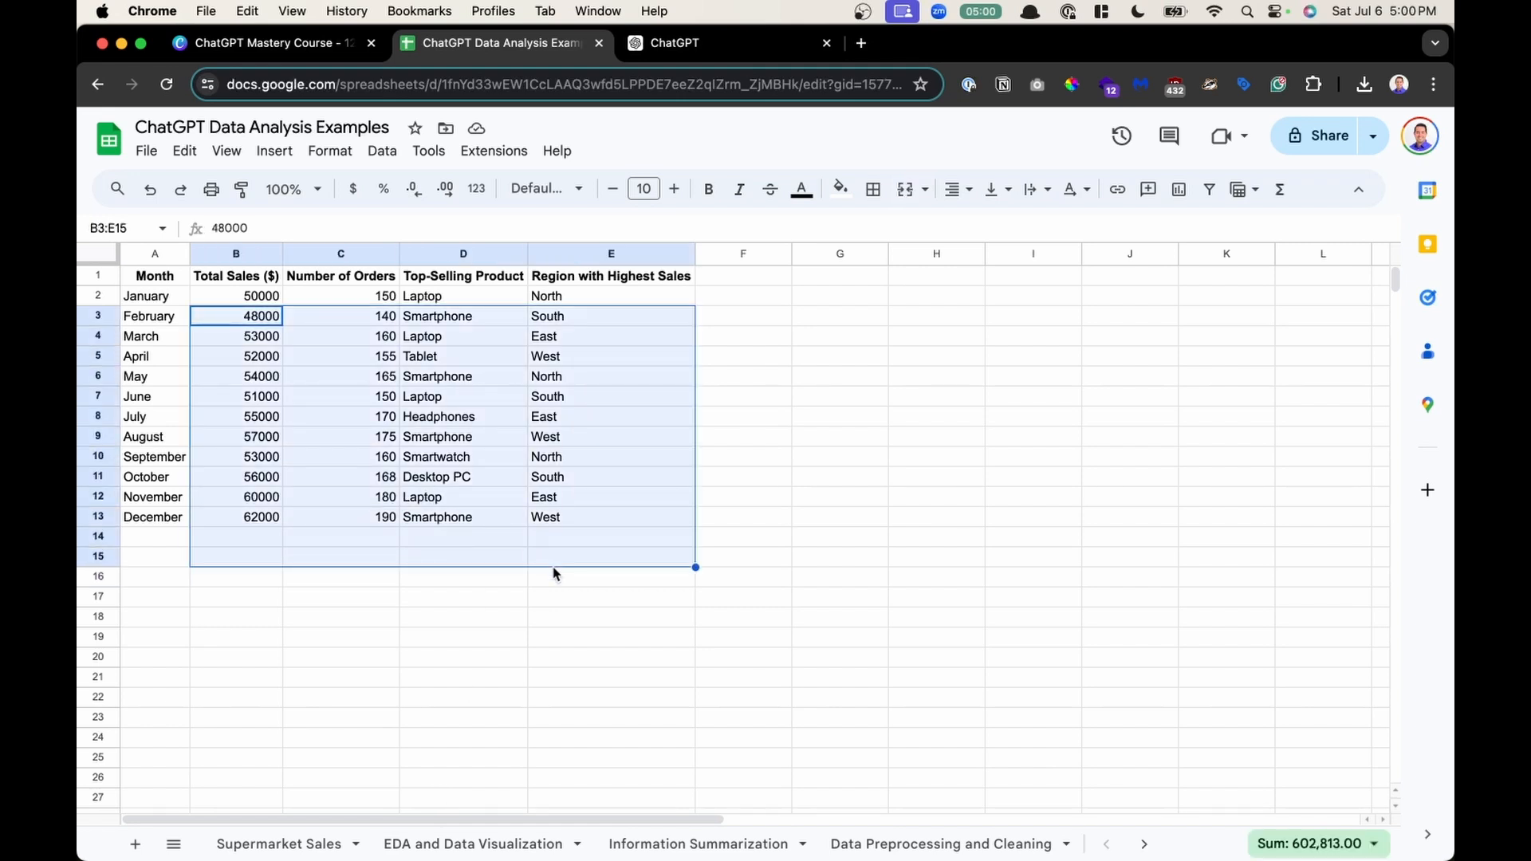
click(514, 416)
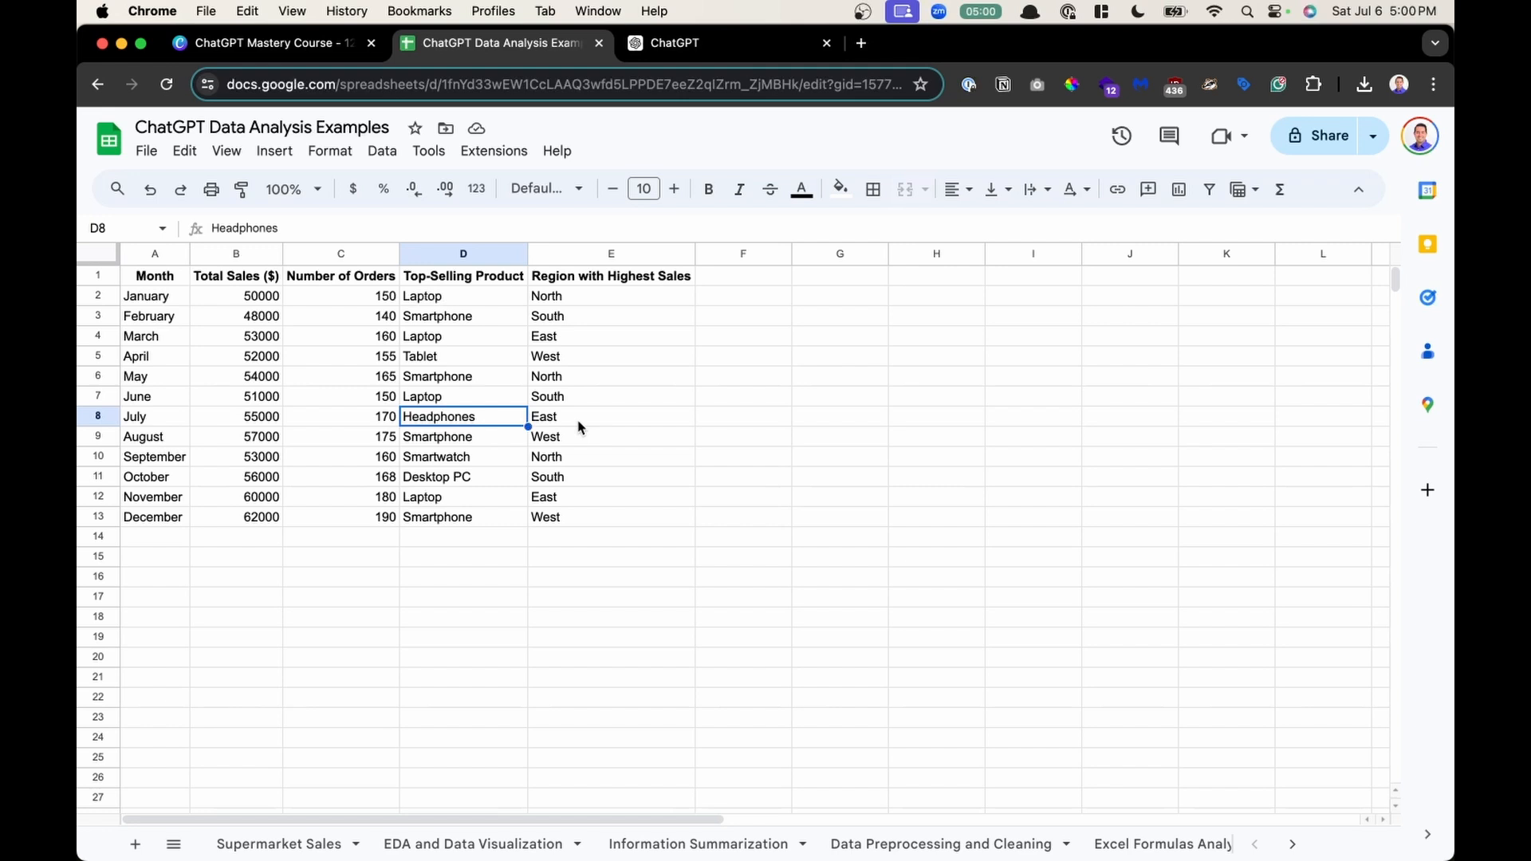
click(506, 478)
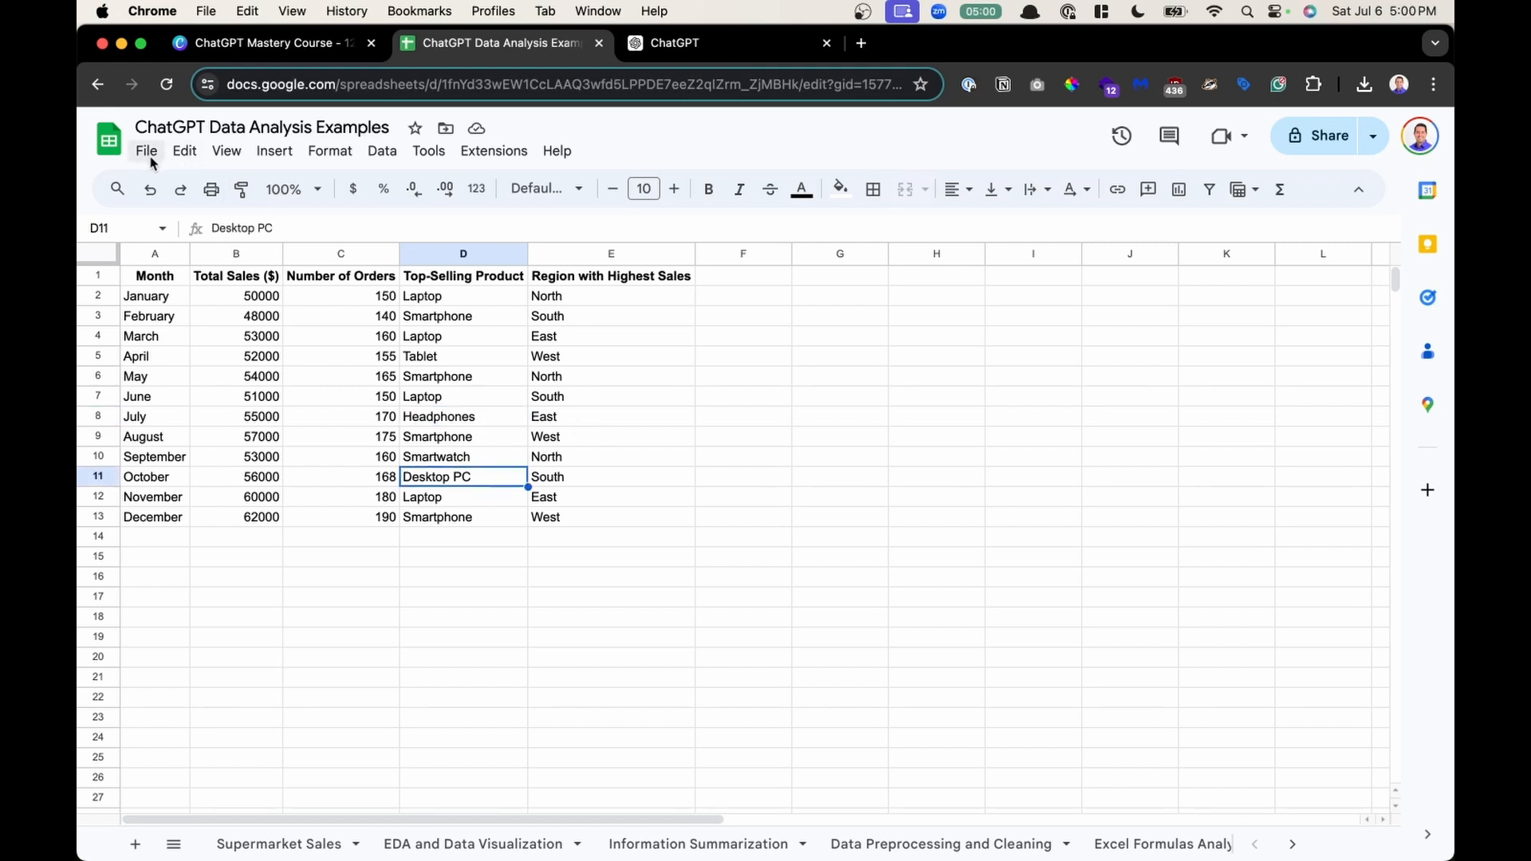
- Download the EDA and Data Visualization sheet as a comma-separated values (.csv) file
click(441, 840)
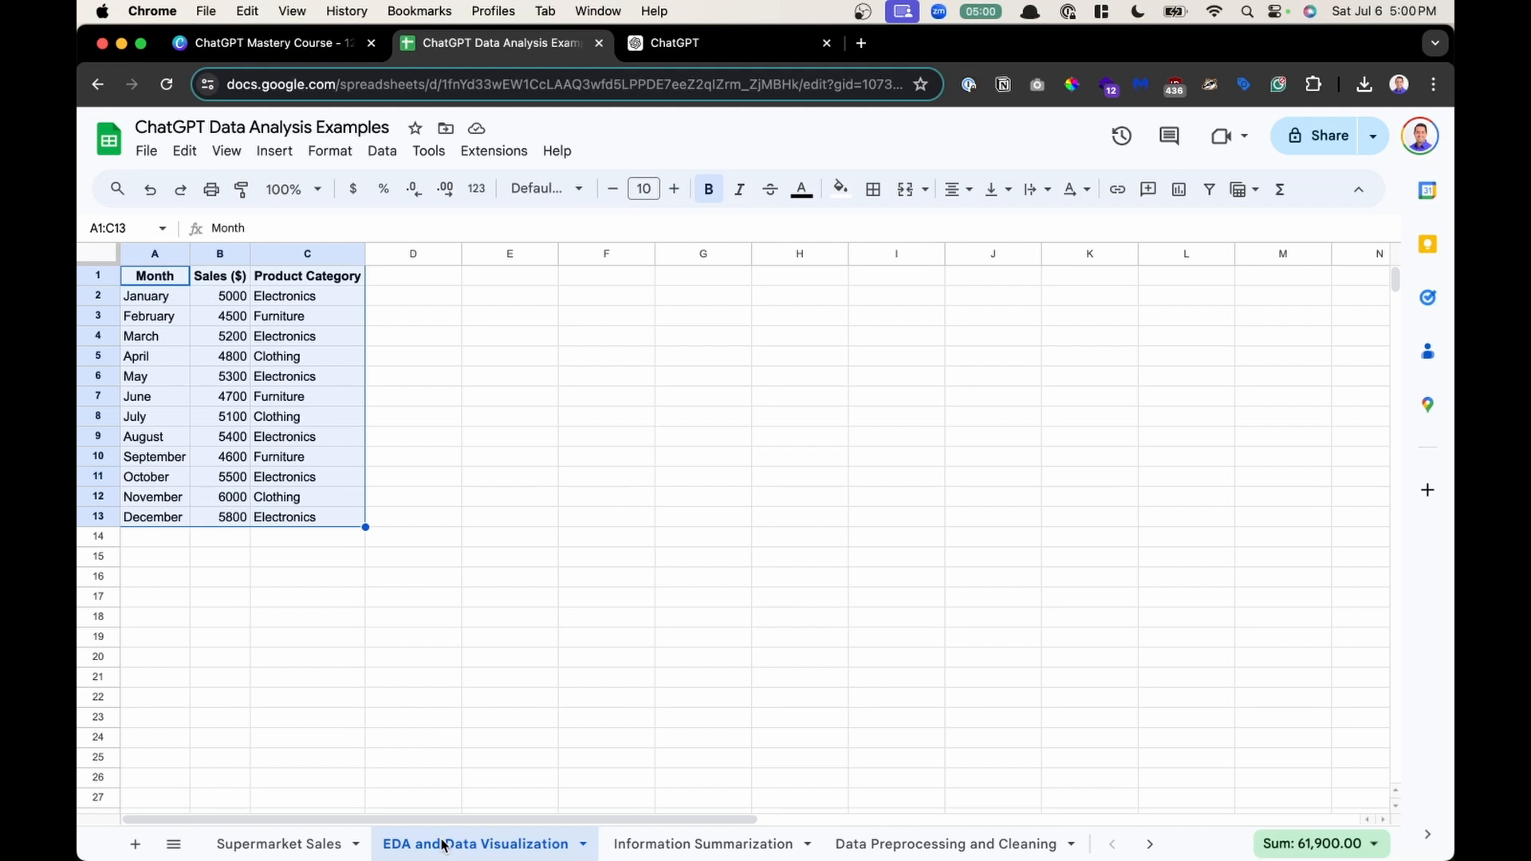
click(359, 716)
drag(152, 276, 304, 504)
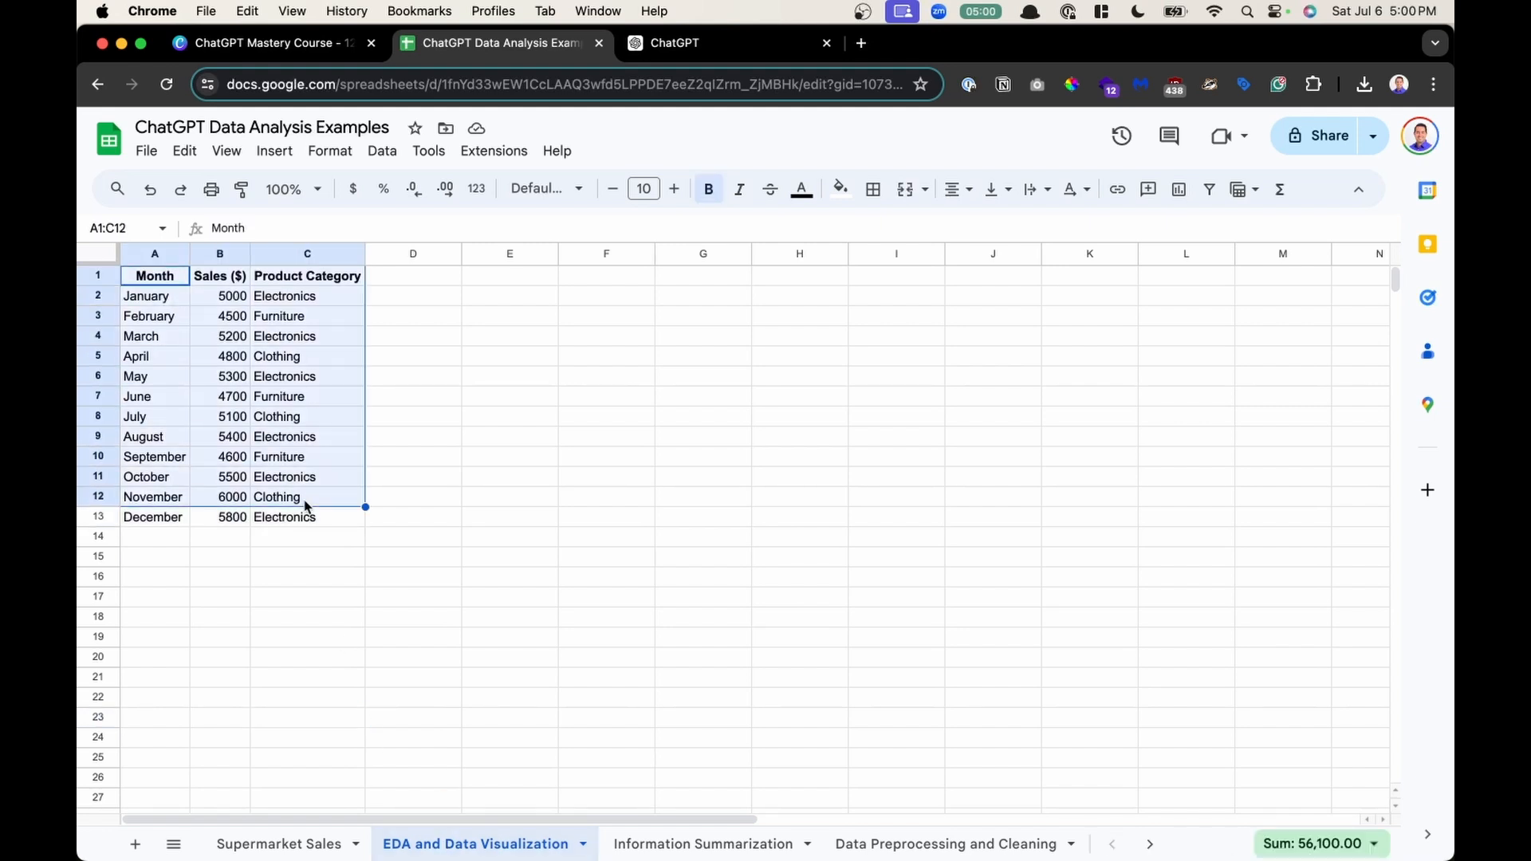
click(267, 539)
click(146, 151)
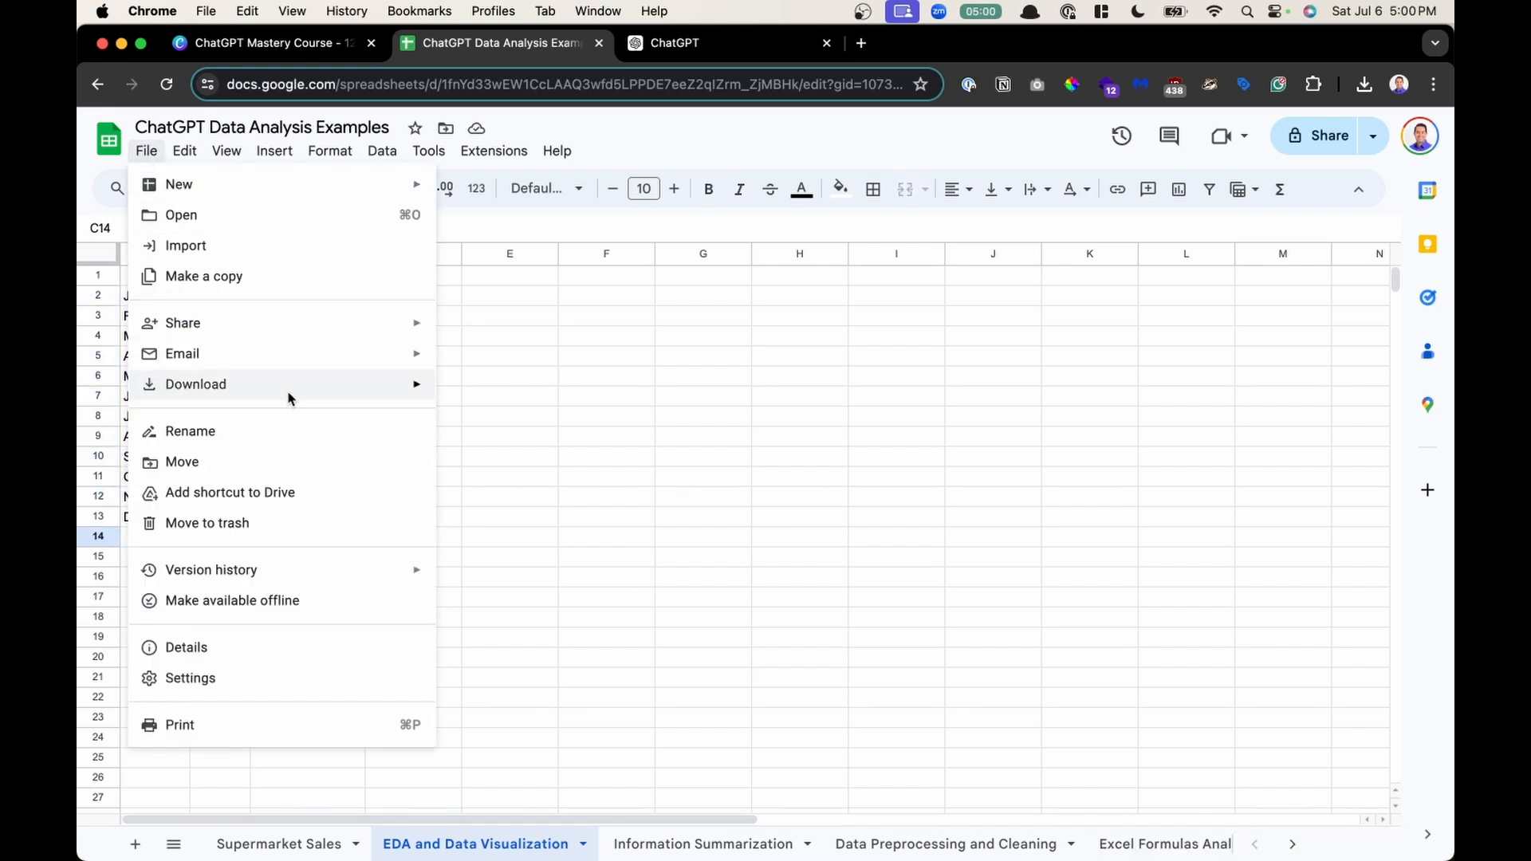
mouse_move(288, 385)
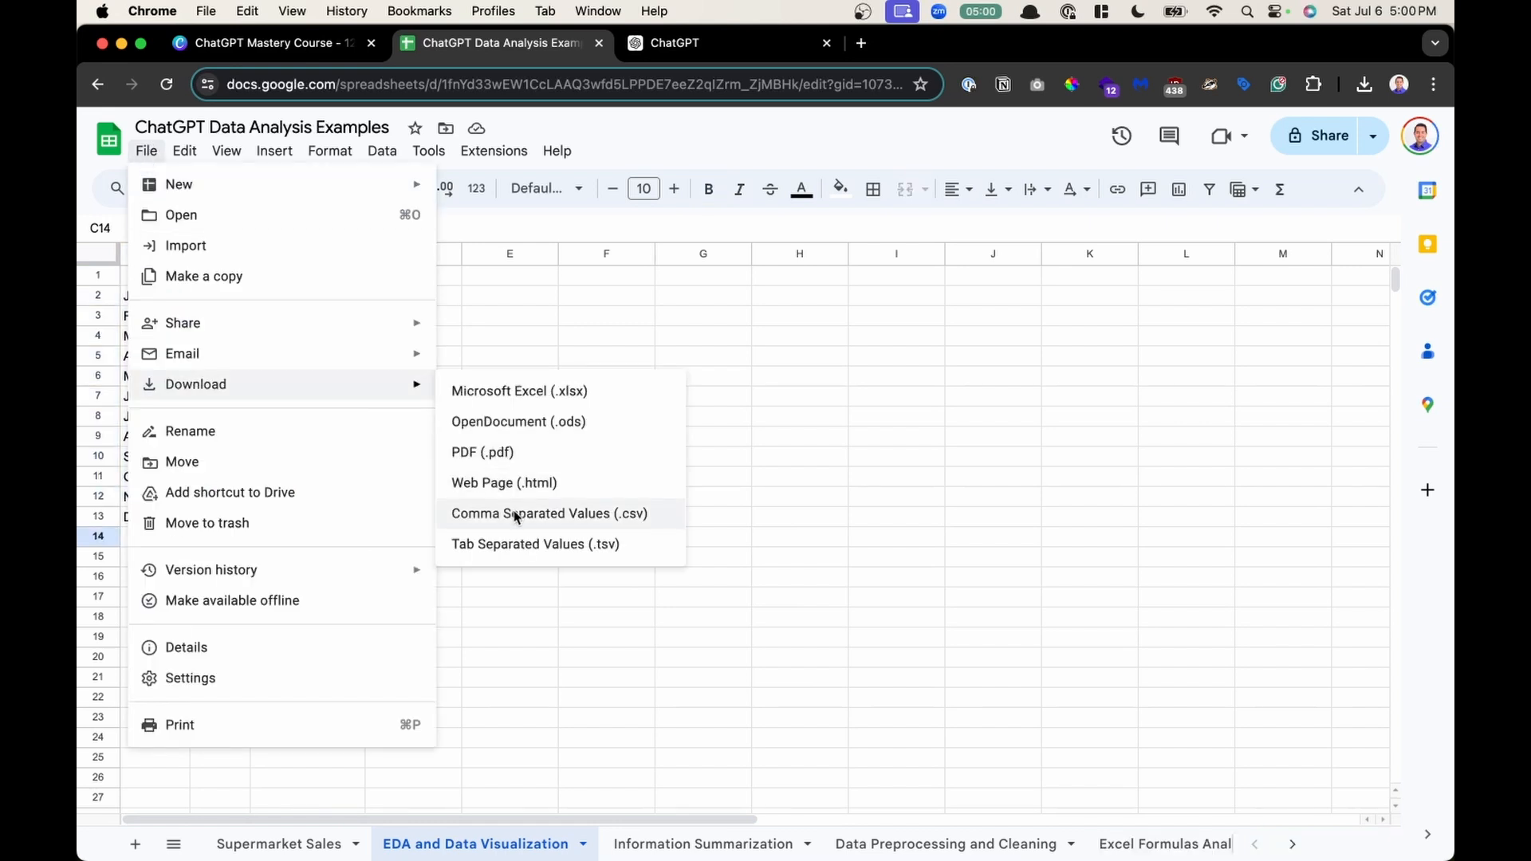
click(588, 517)
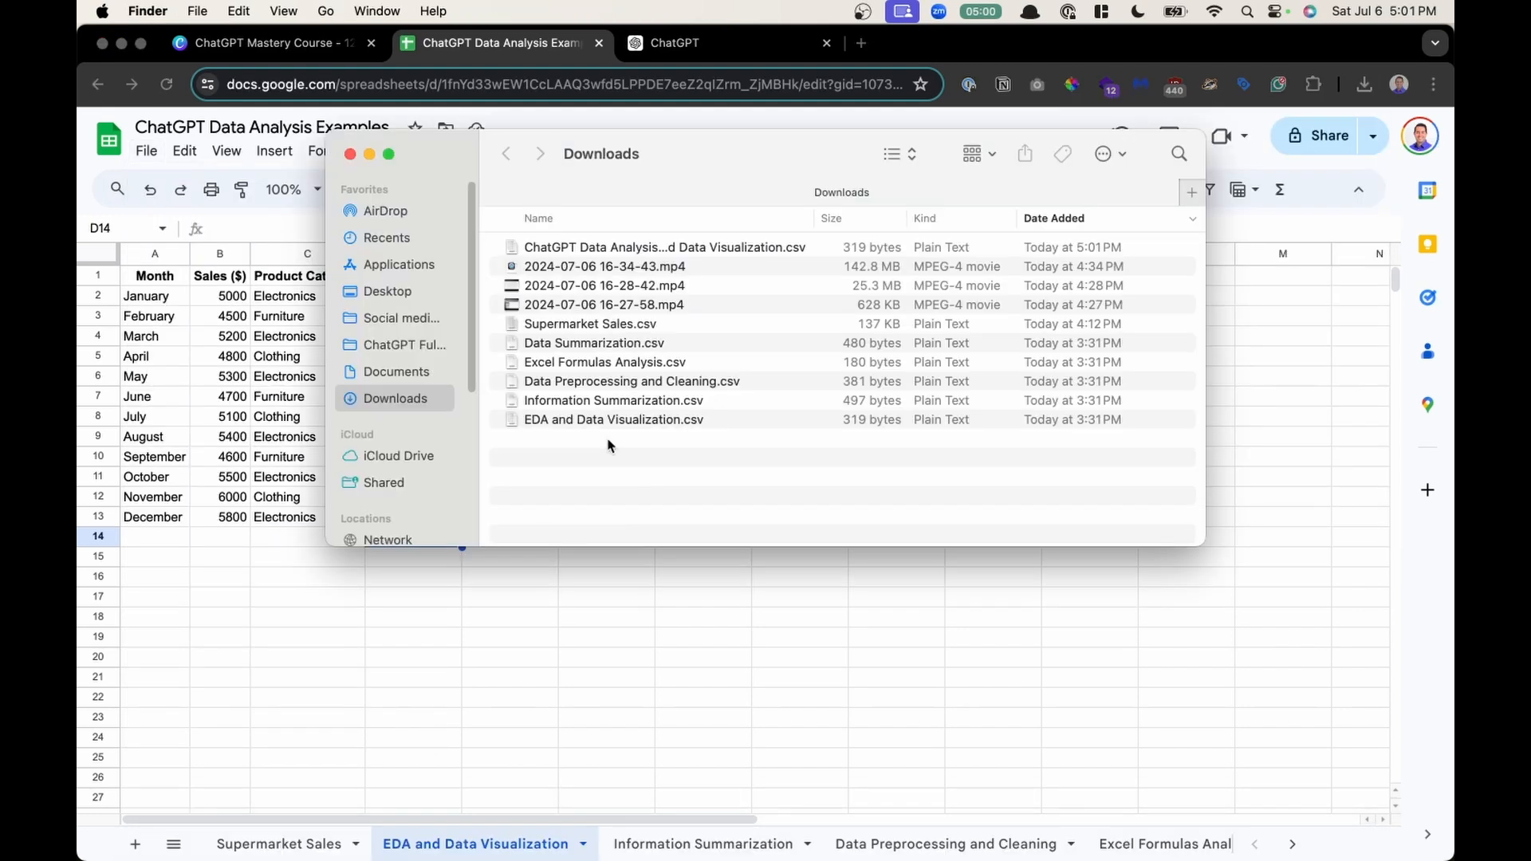
- Delete the newly downloaded ChatGPT Data Analysis Examples CSV from the Downloads folder
click(607, 326)
click(581, 248)
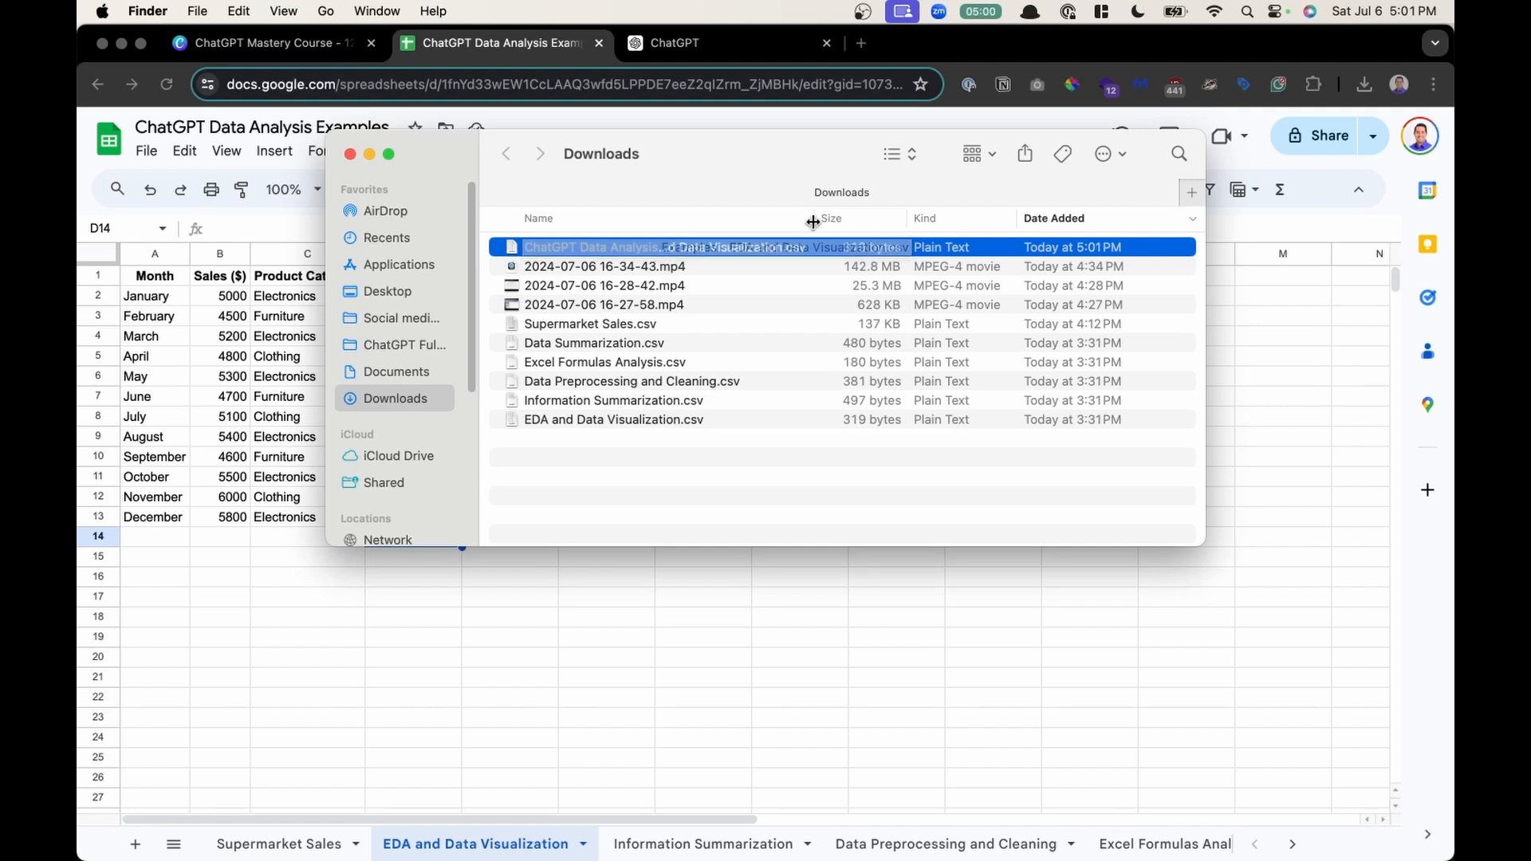
drag(814, 218, 945, 217)
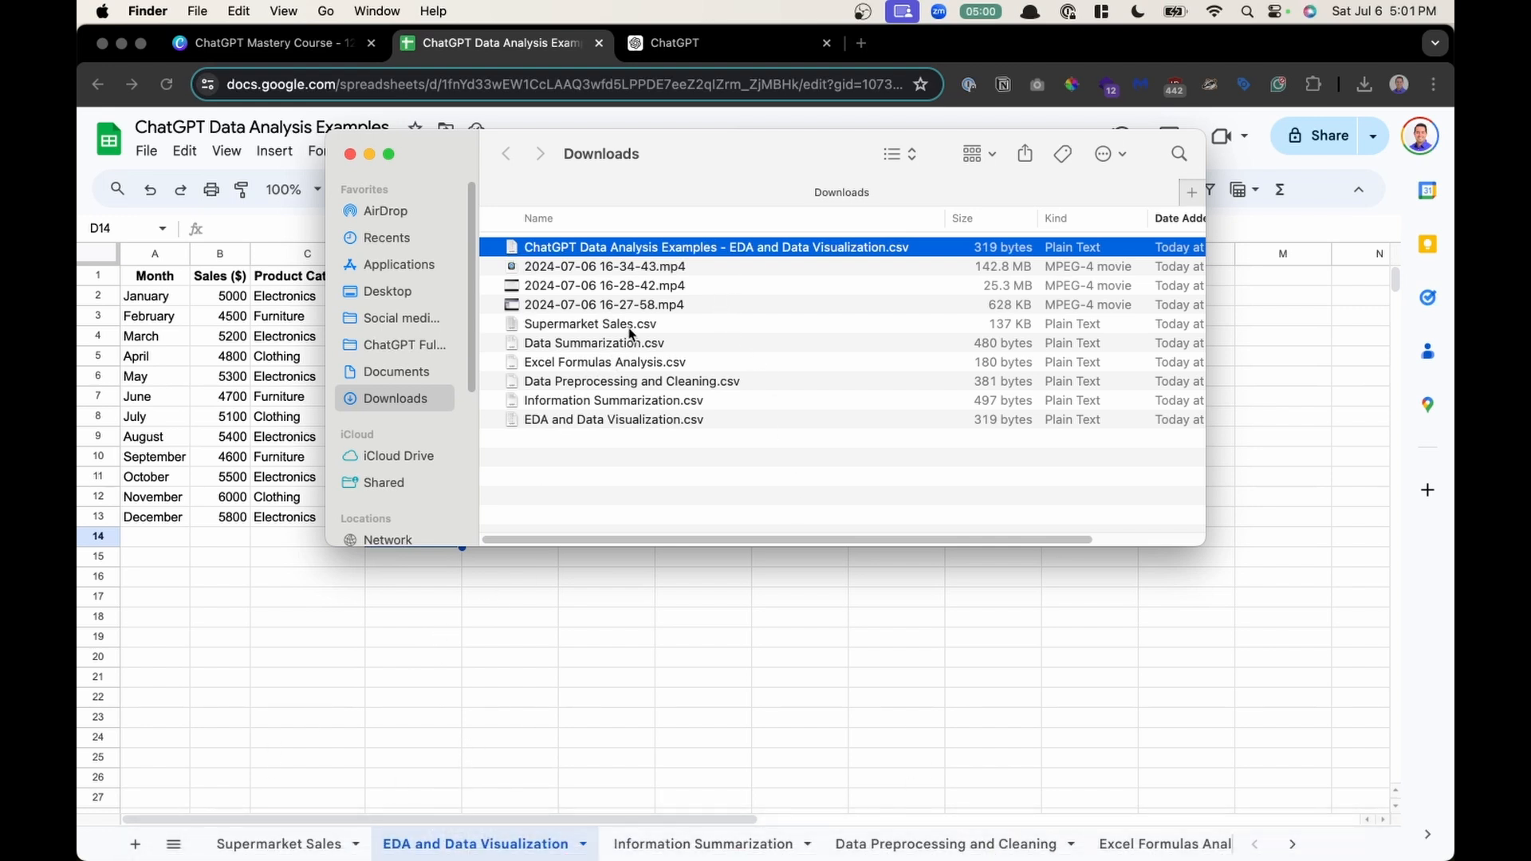
key(super+BackSpace)
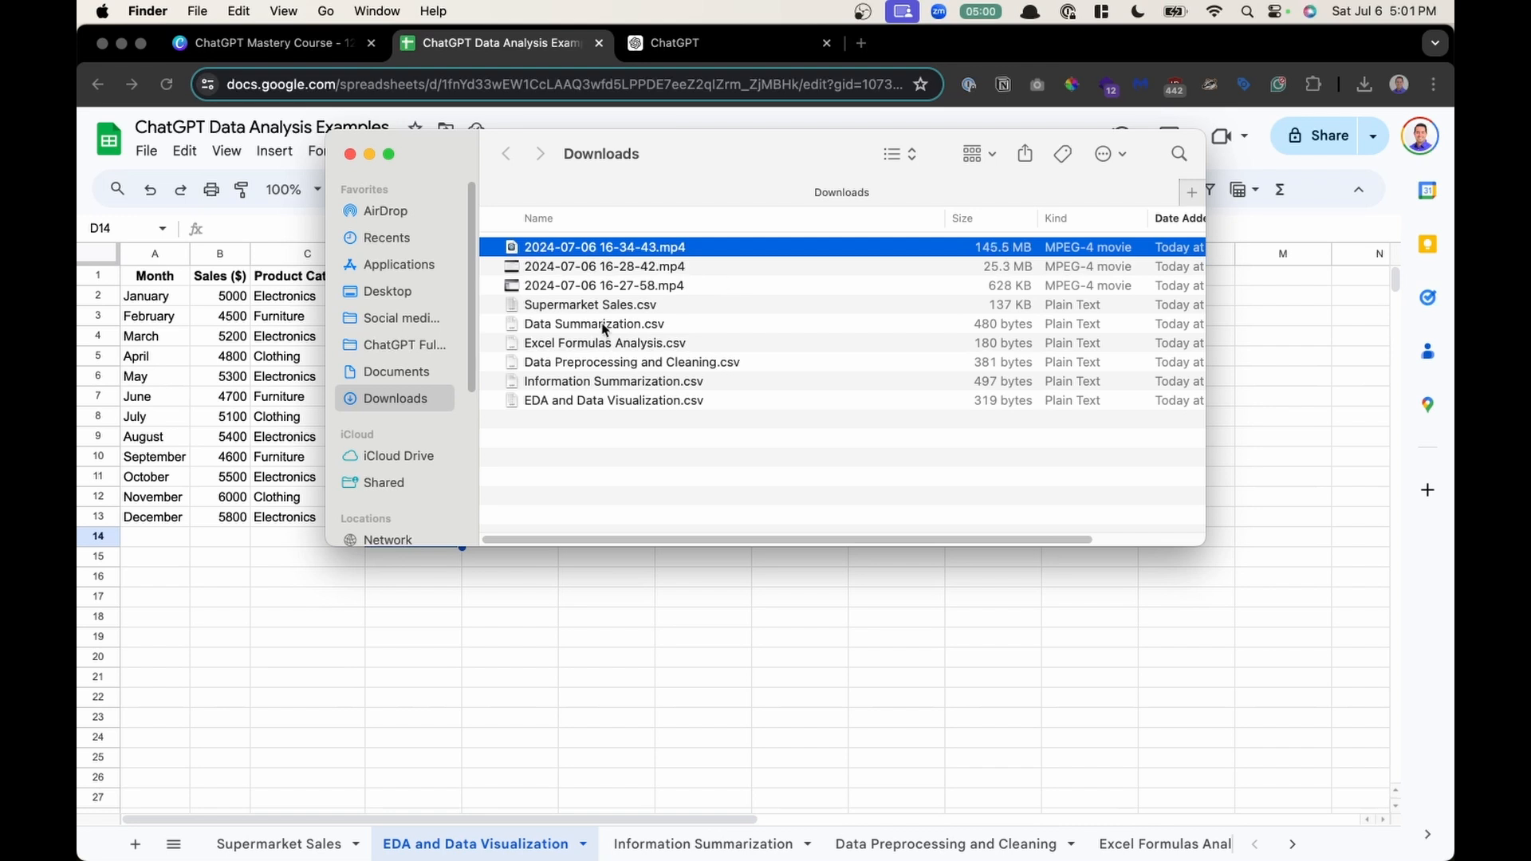
drag(610, 305, 611, 321)
shift+click(606, 401)
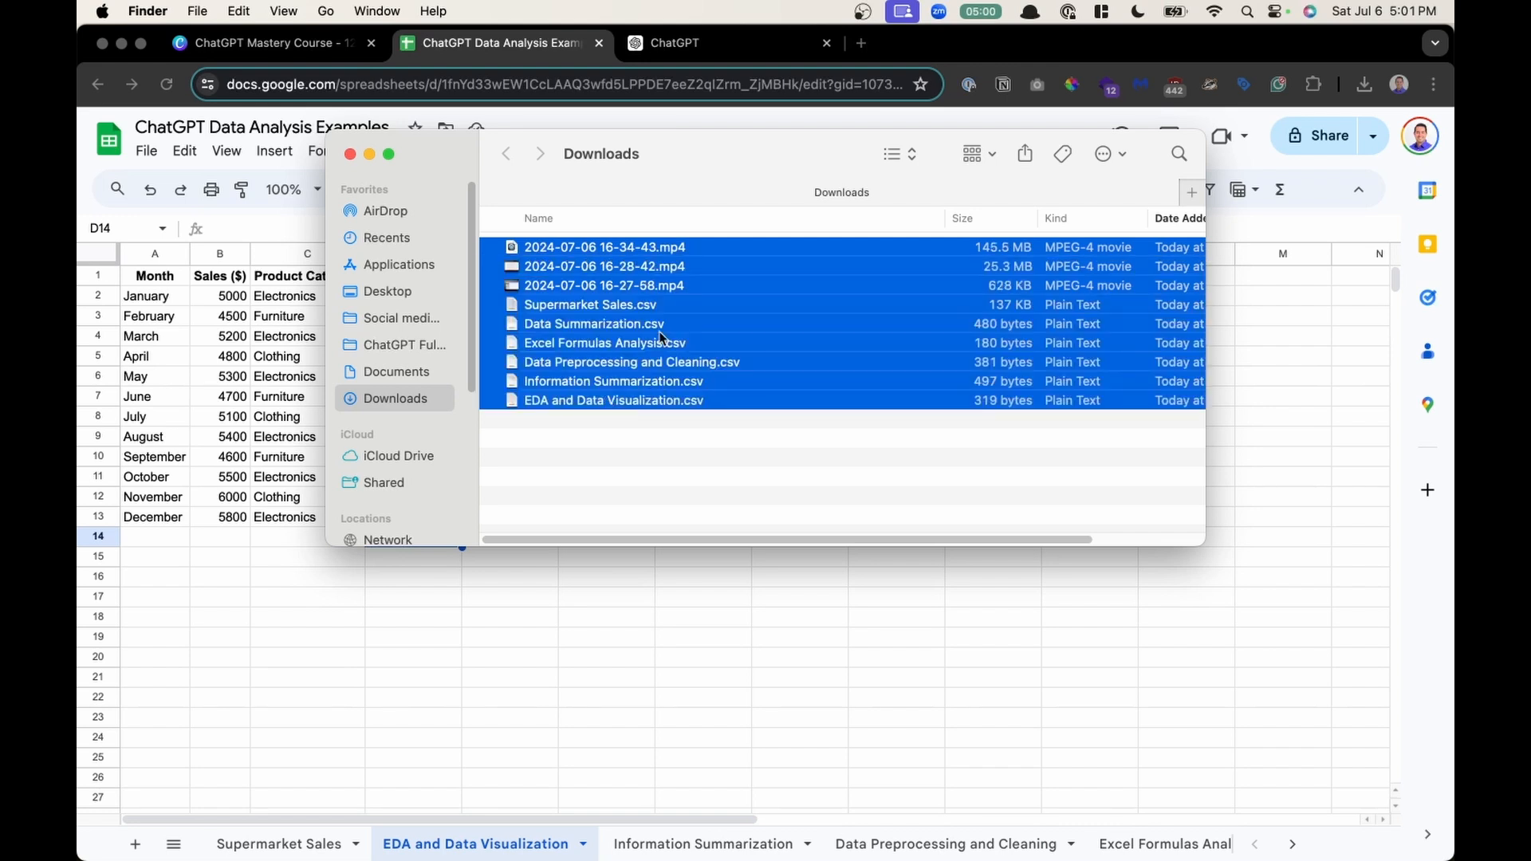
click(664, 307)
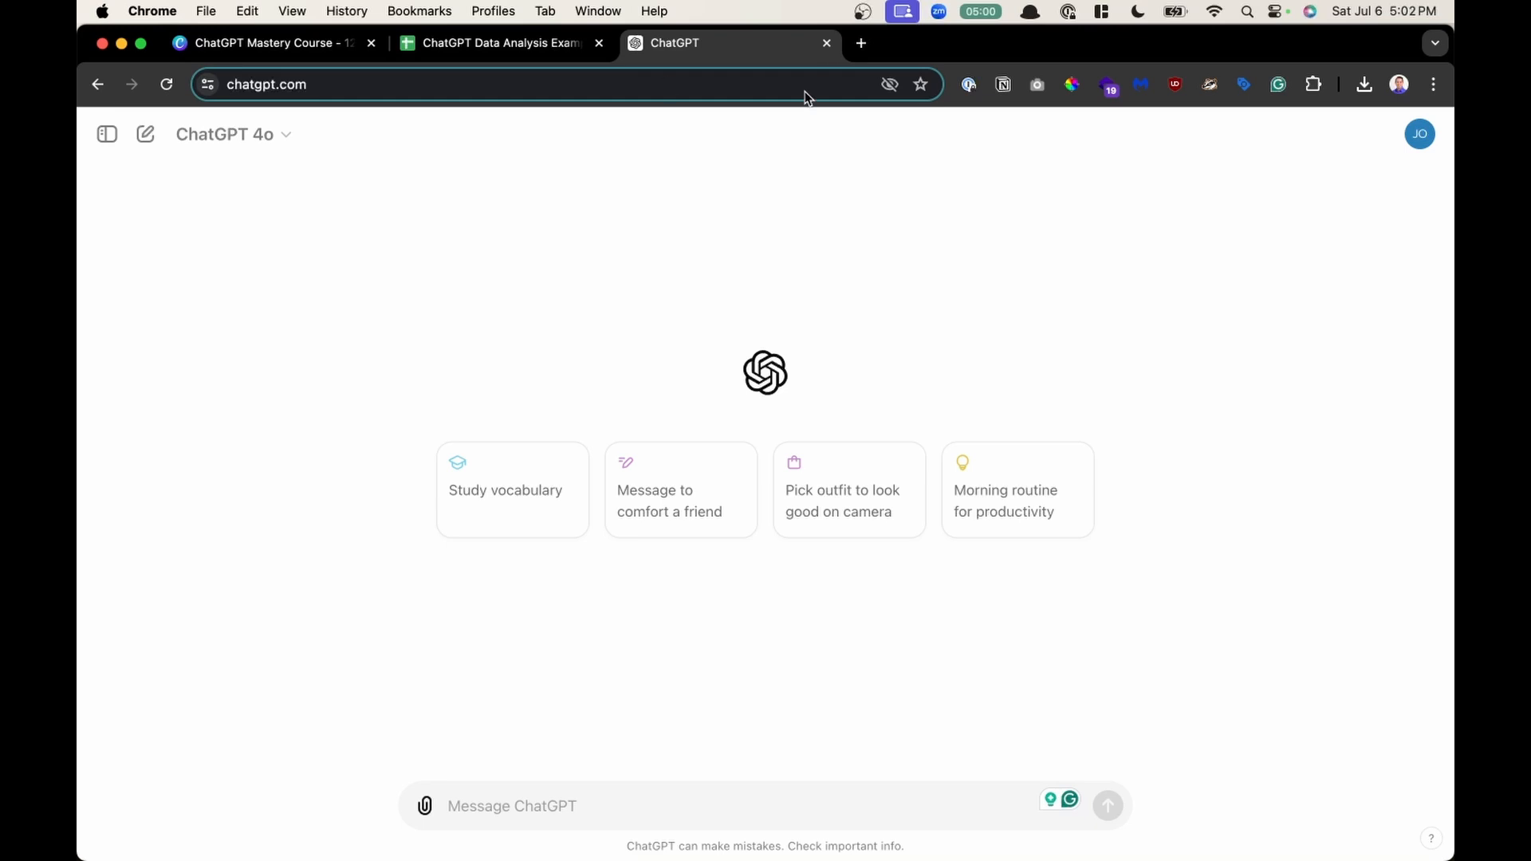
- Switch to the Canva course presentation and review the business use case slides for data analytics
click(272, 42)
scroll(993, 590, up, 20)
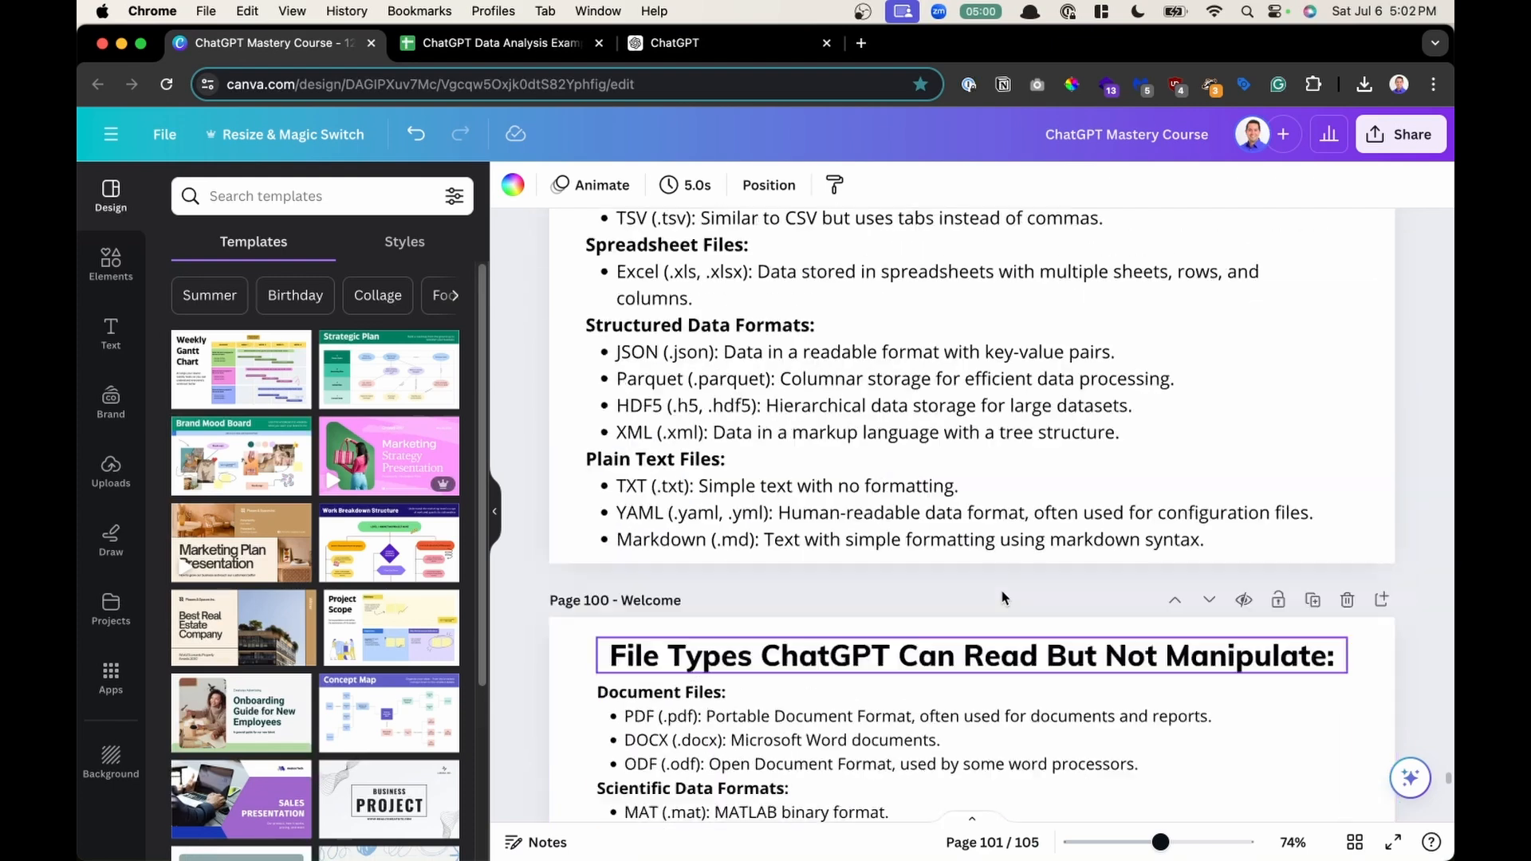
scroll(1002, 599, up, 8)
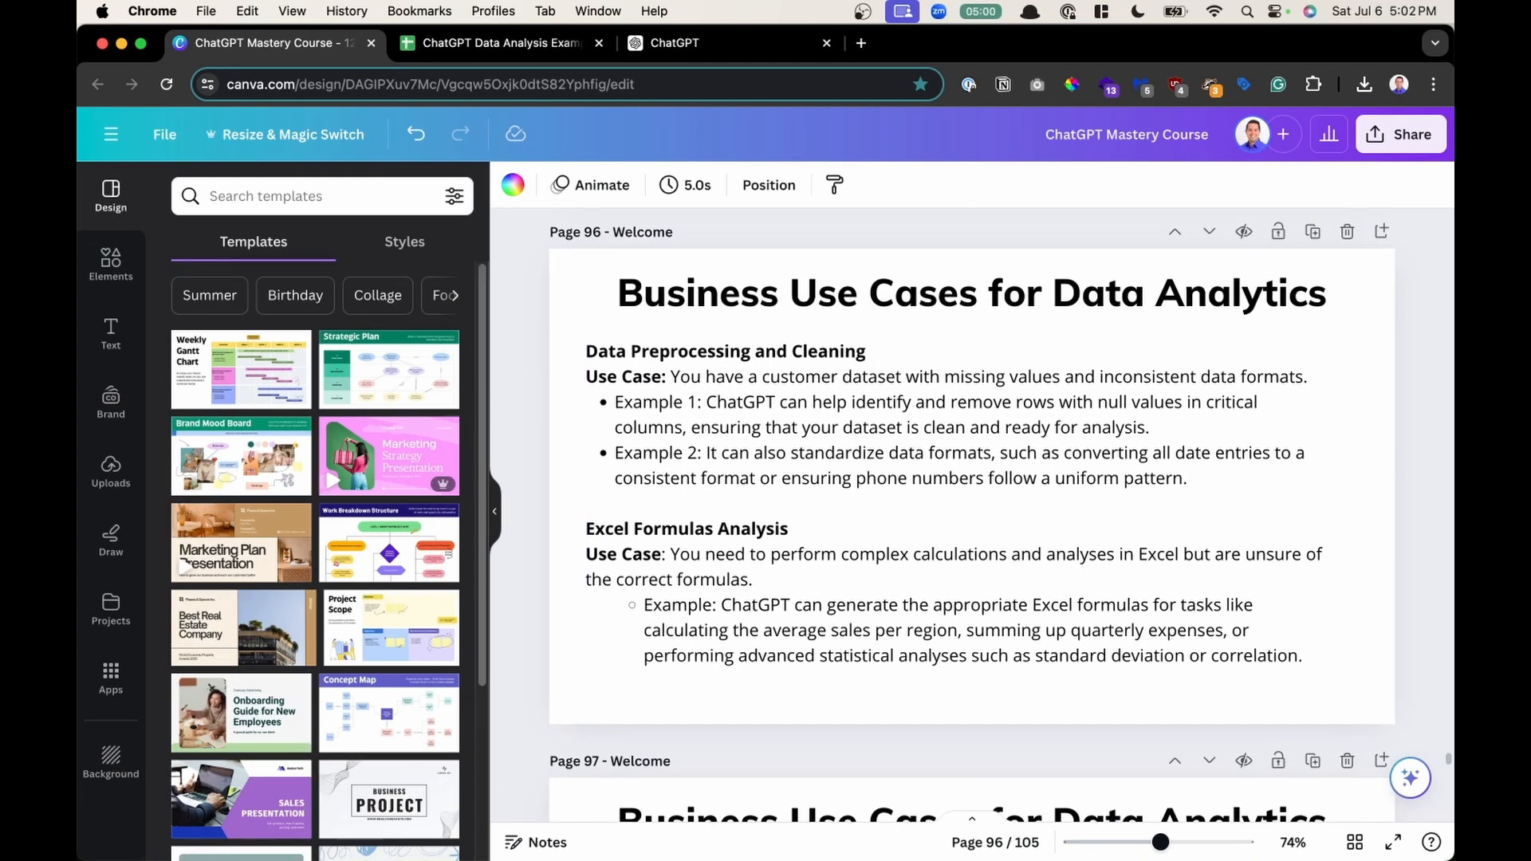
scroll(1160, 627, down, 15)
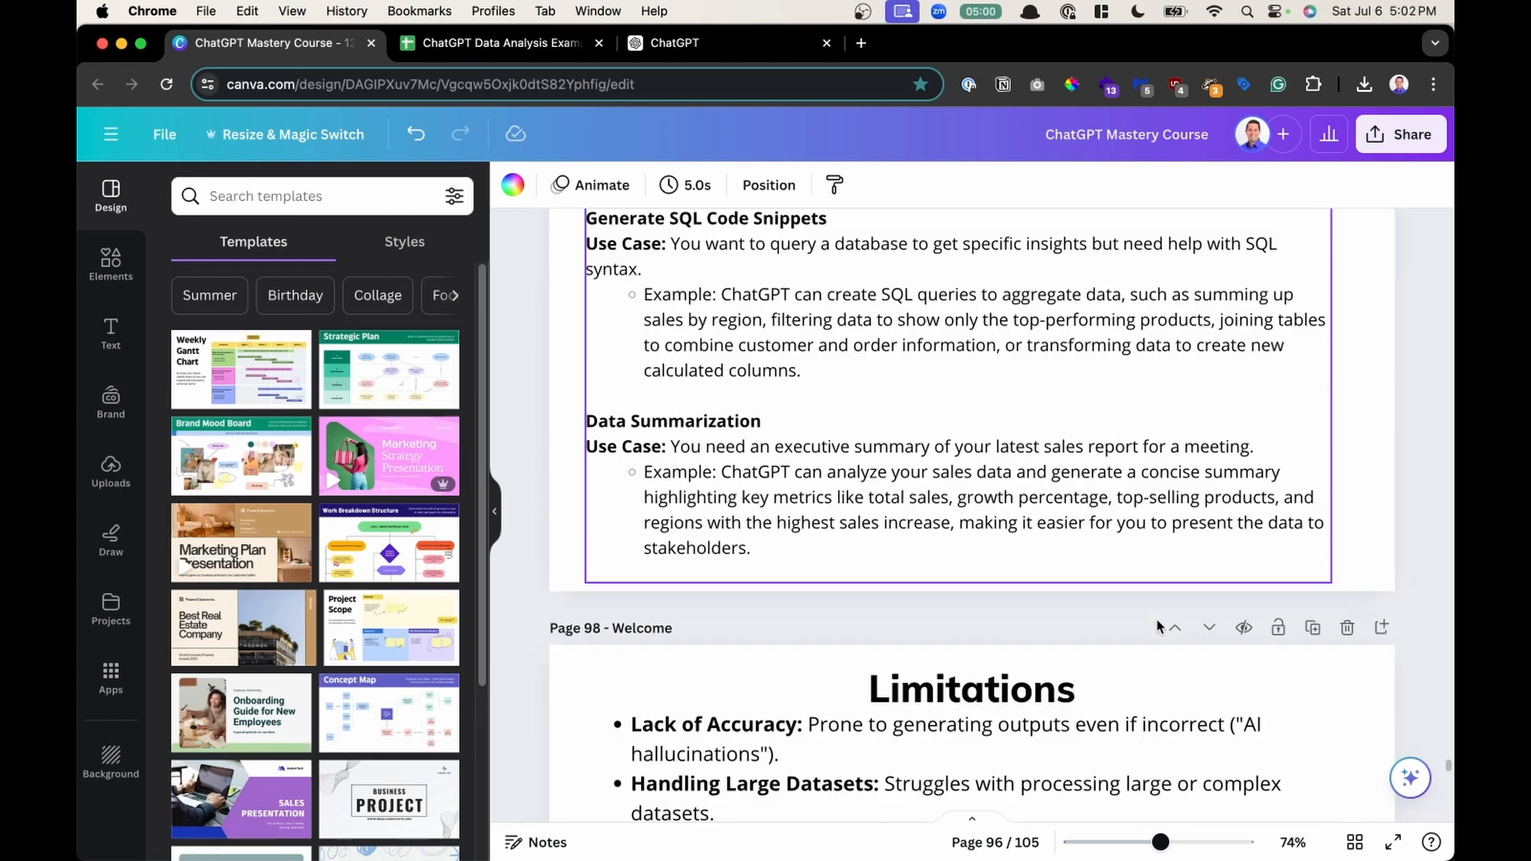
- In ChatGPT, attach EDA and Data Visualization.csv from Downloads and paste the prompt requesting a monthly sales summary and line chart
click(744, 44)
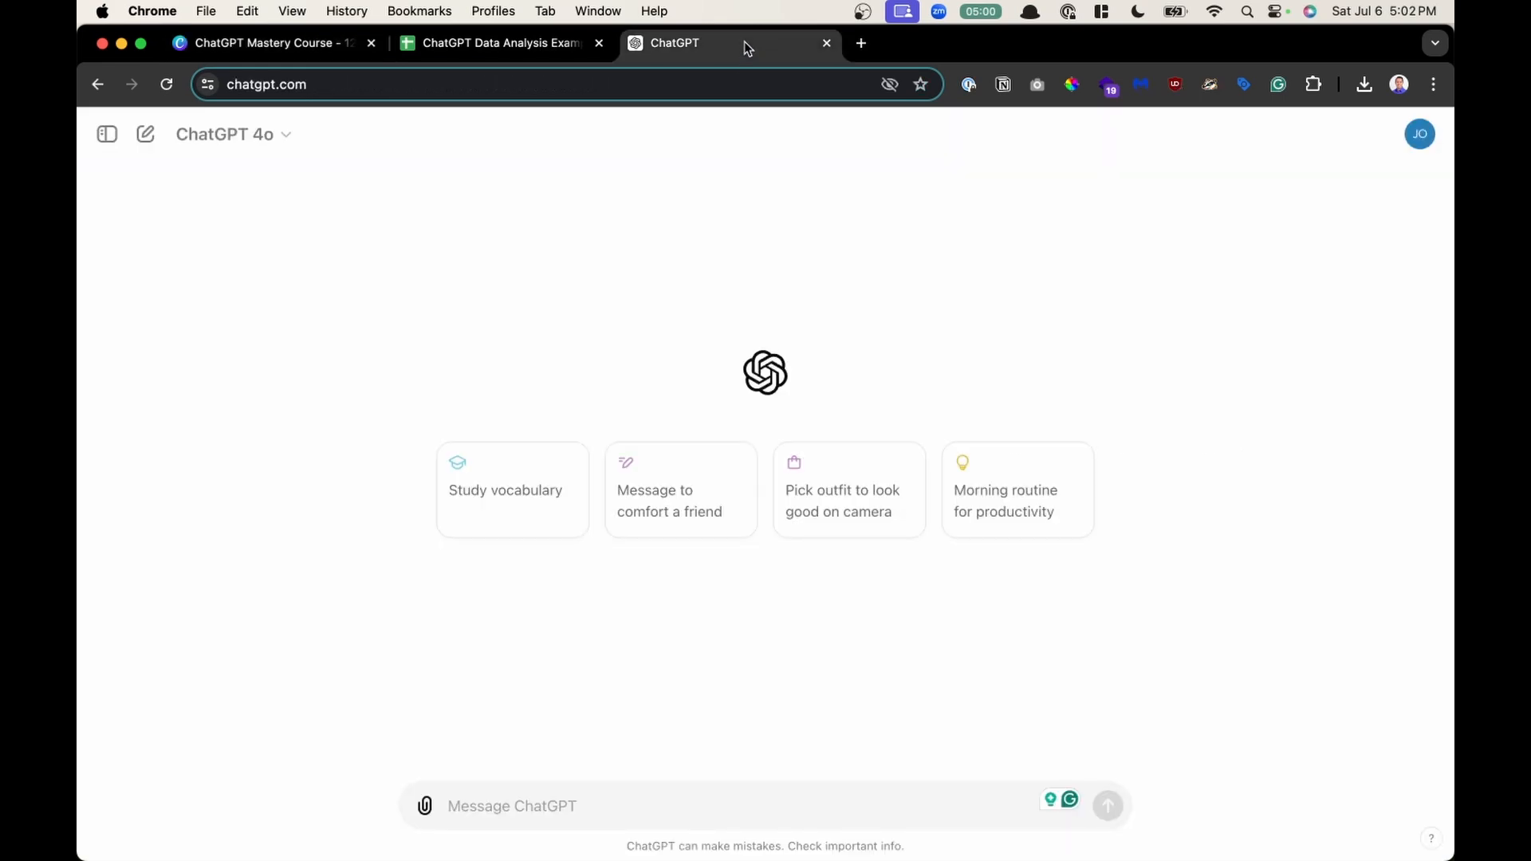
click(426, 806)
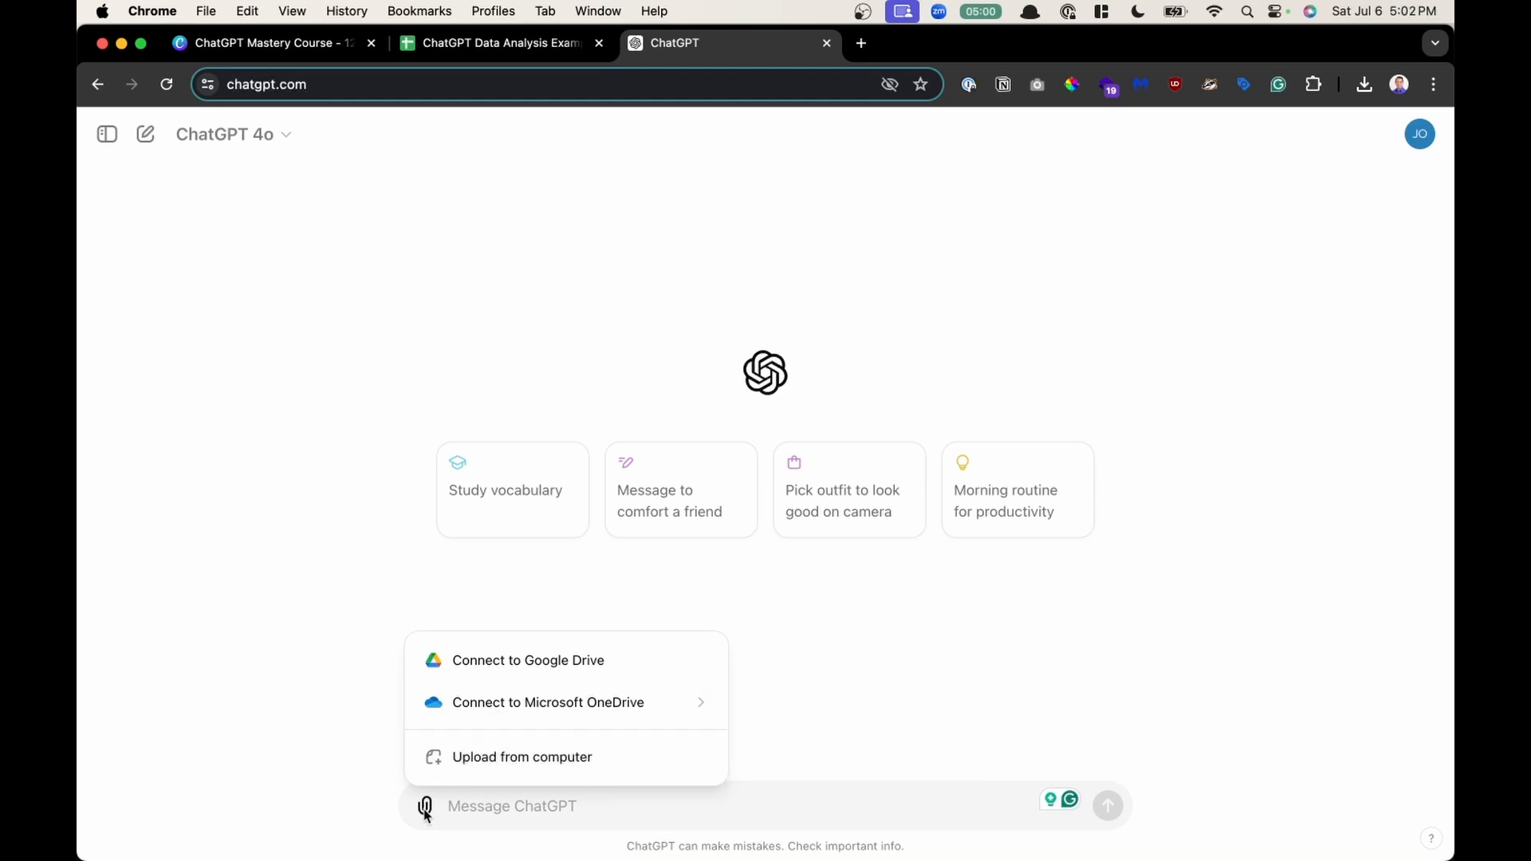
click(547, 767)
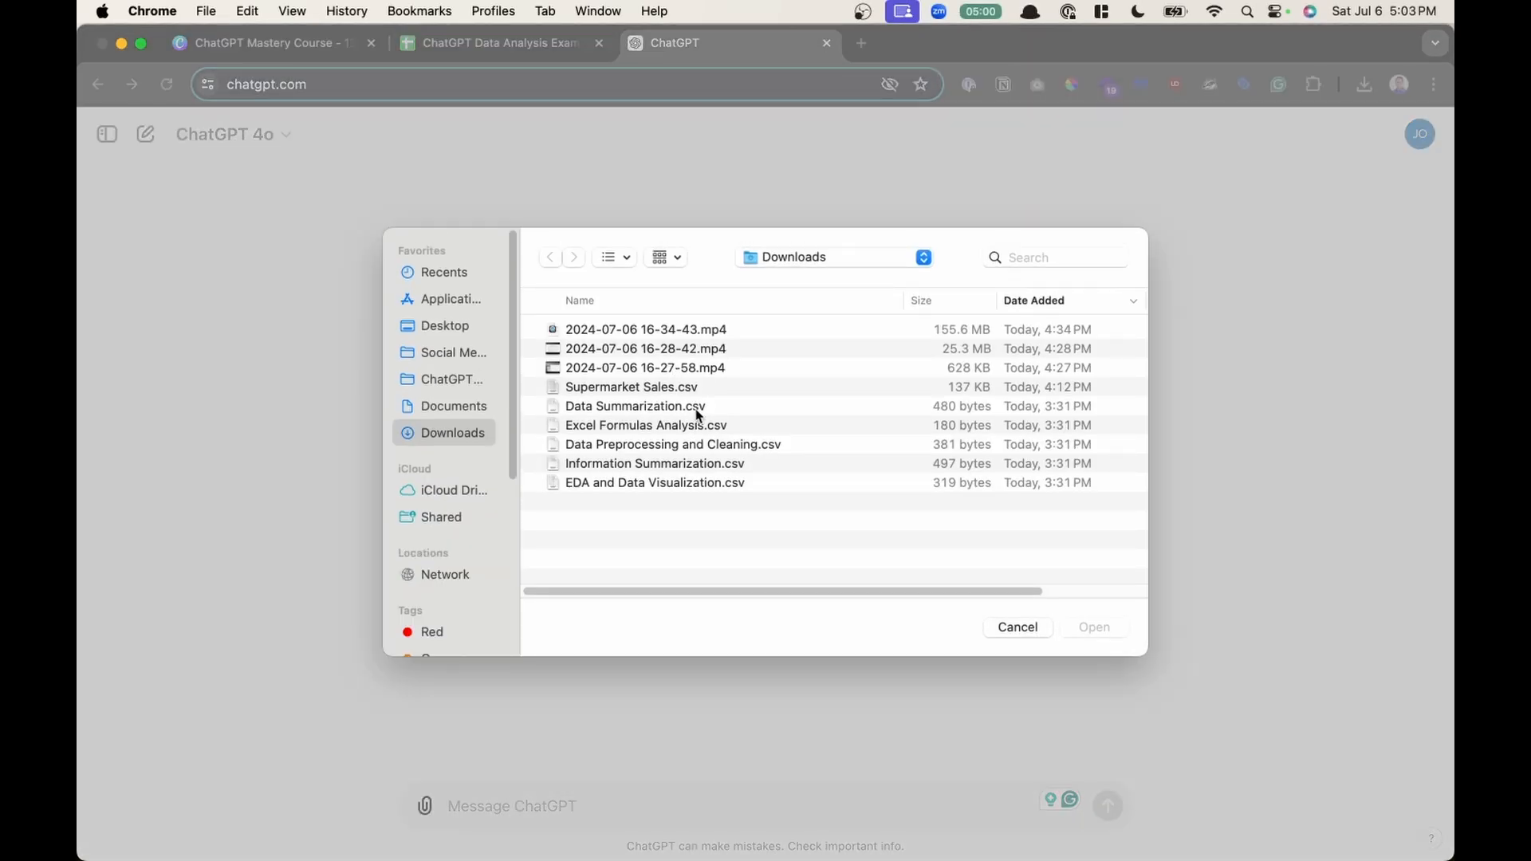
double_click(659, 483)
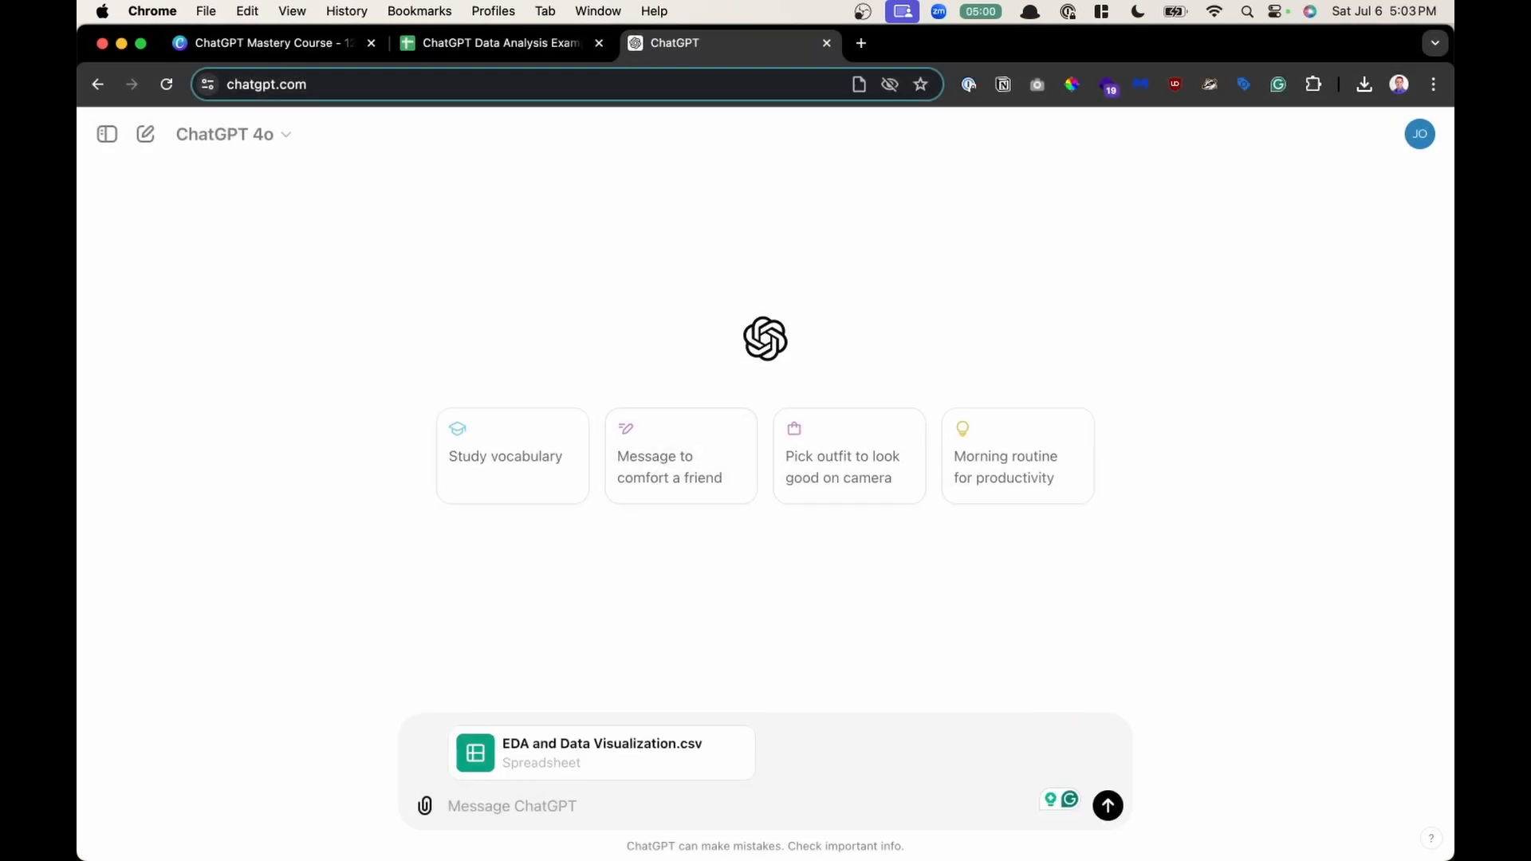
click(576, 810)
text(Using the monthly sales data, generate a summary report that includes the total sales for each month and the average sales per month. Additionally, create a line chart to visualize the sales trends over the year.")
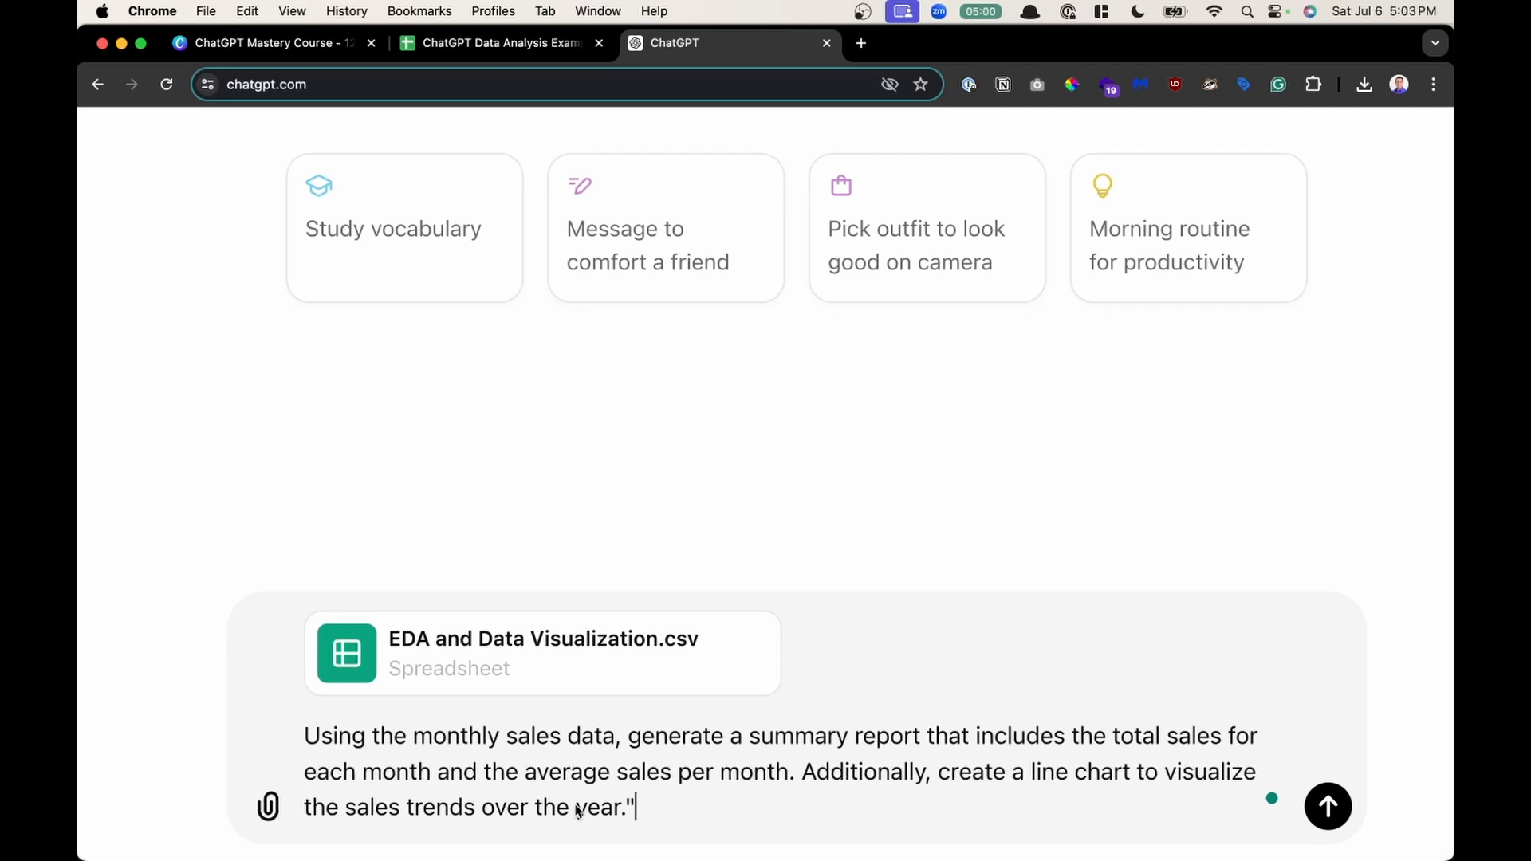
- Remove the trailing quotation mark from the prompt and send the message with the attached CSV
key(BackSpace)
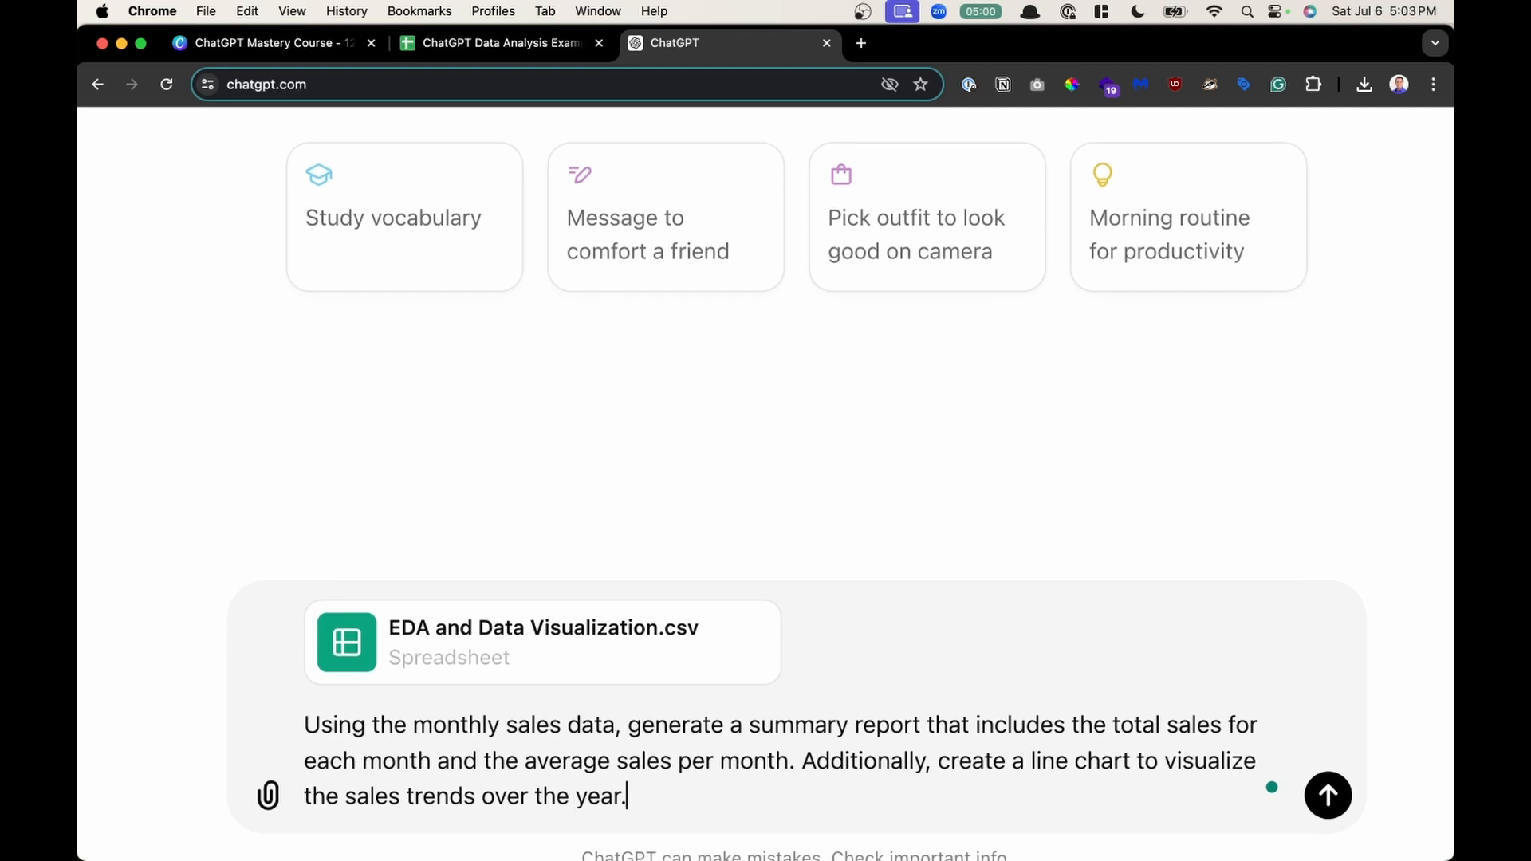
scroll(648, 777, down, 2)
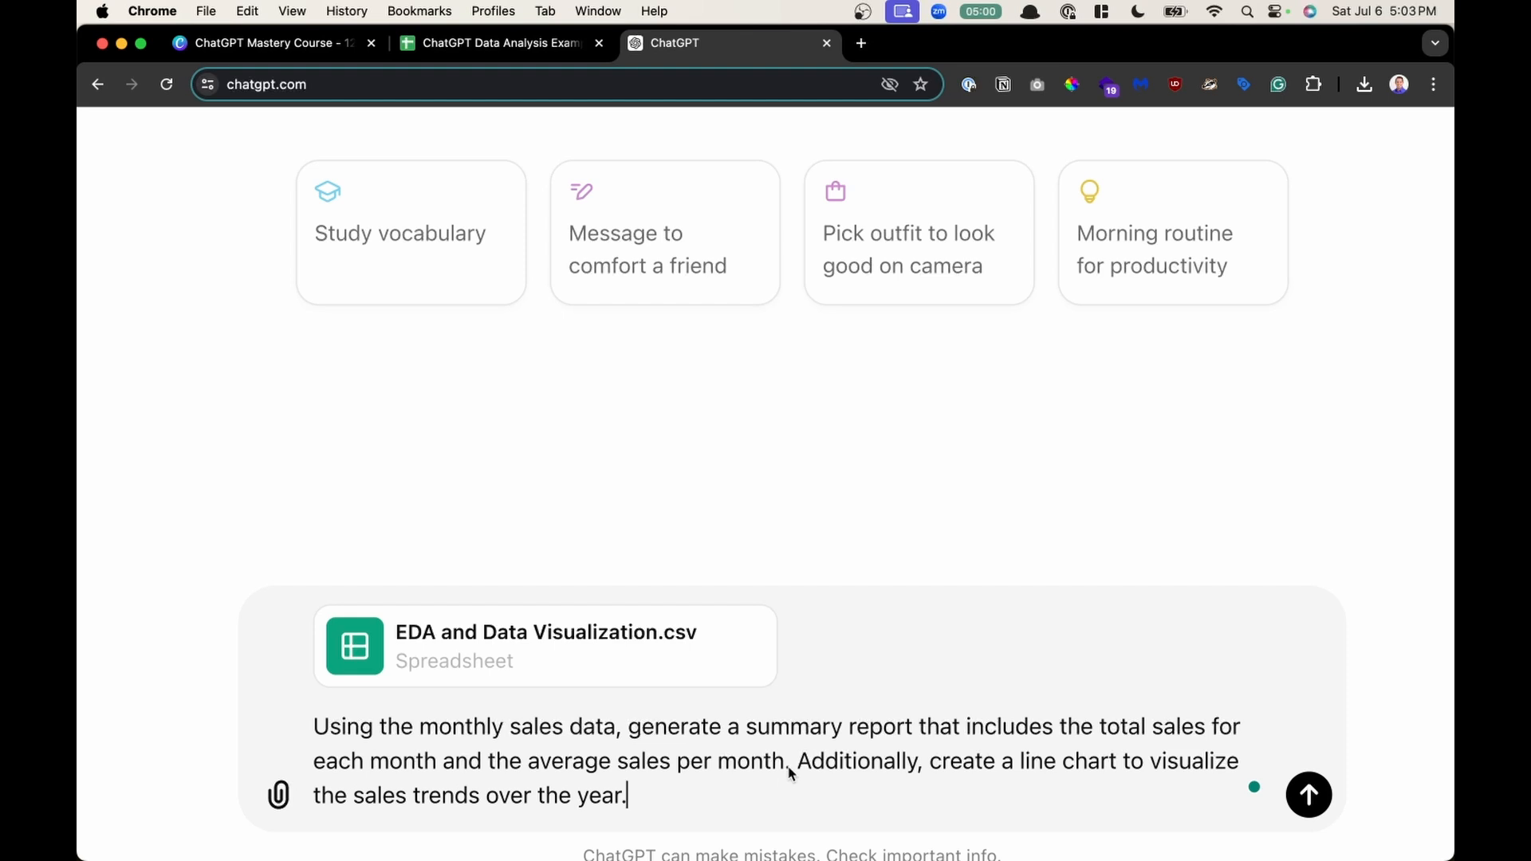
drag(790, 771, 313, 728)
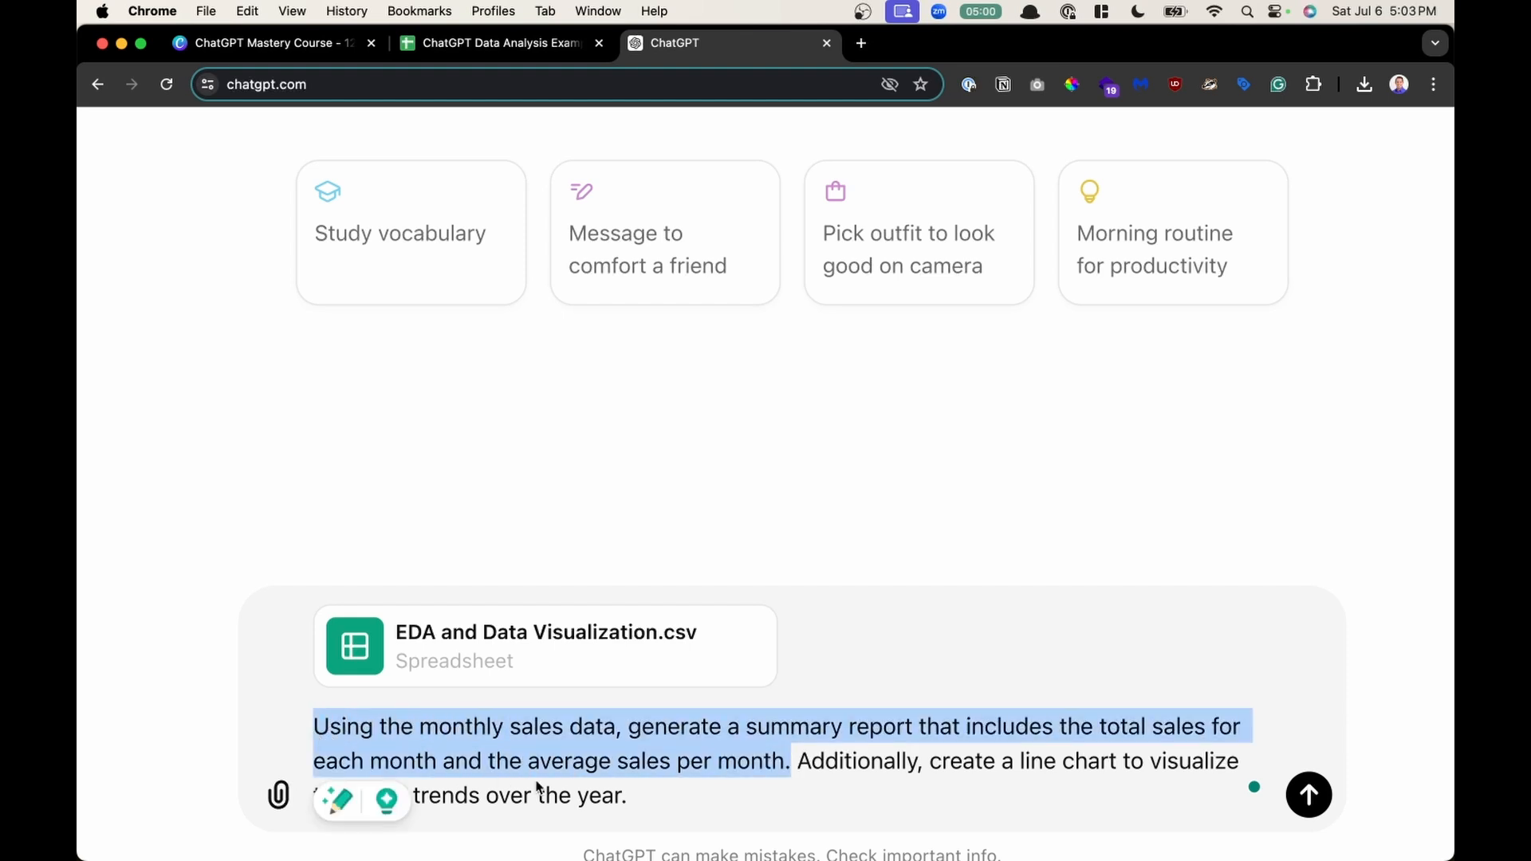
click(794, 761)
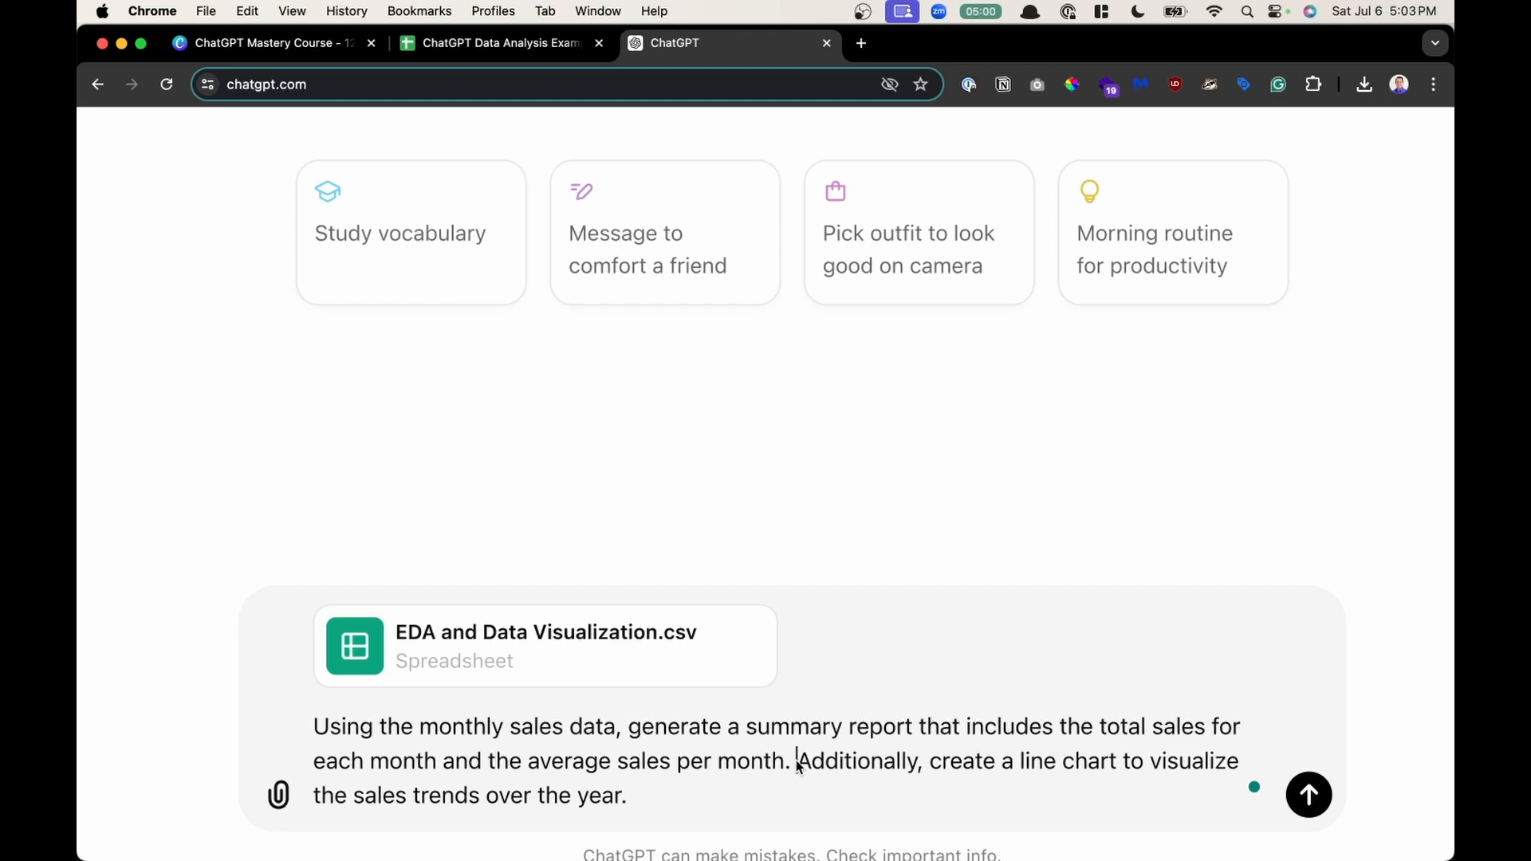
drag(798, 767, 793, 802)
click(793, 812)
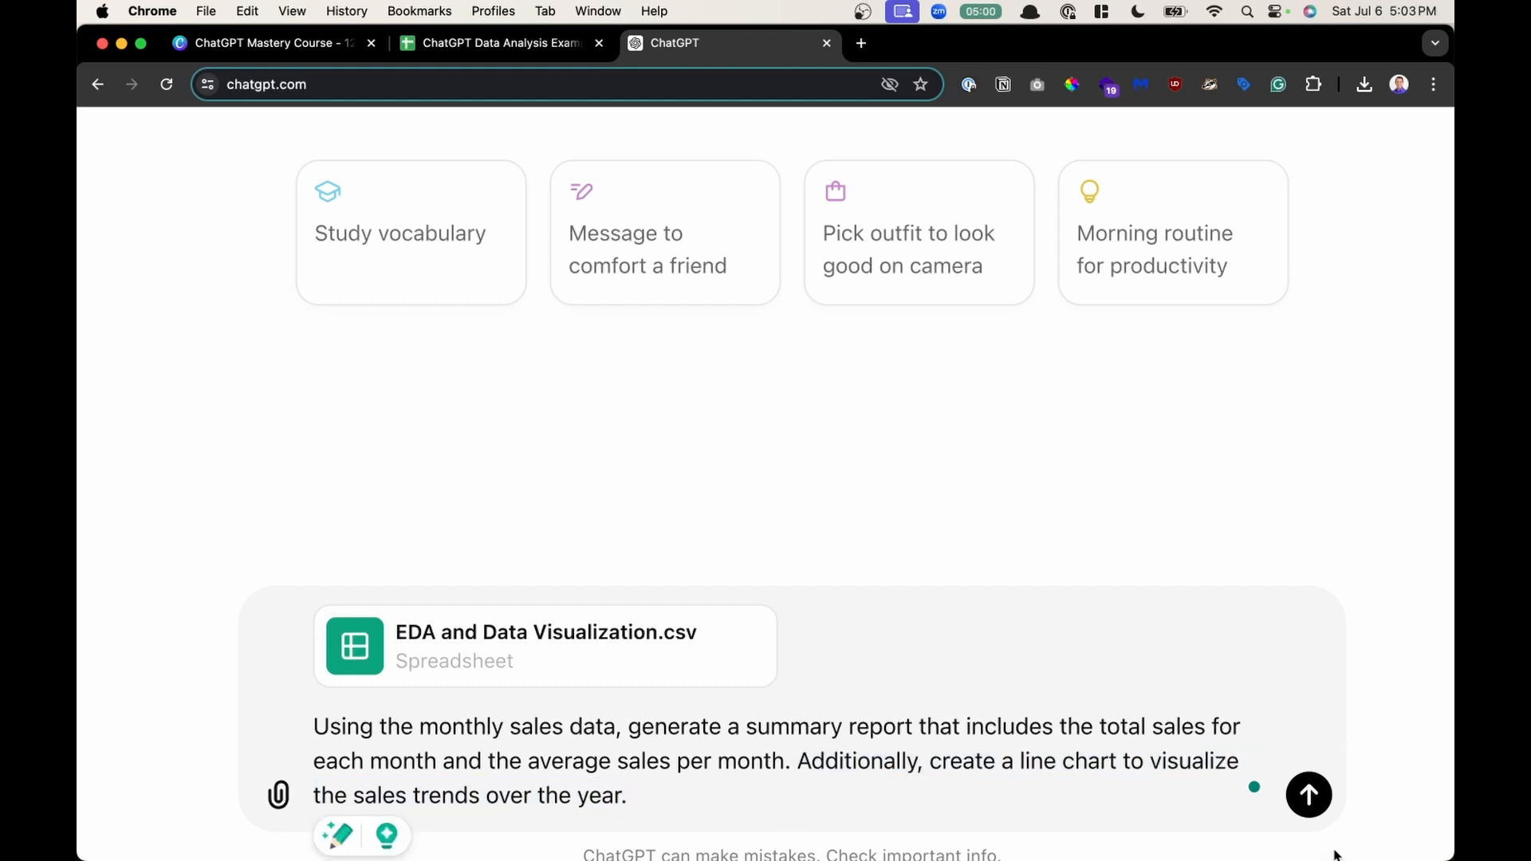
click(1301, 797)
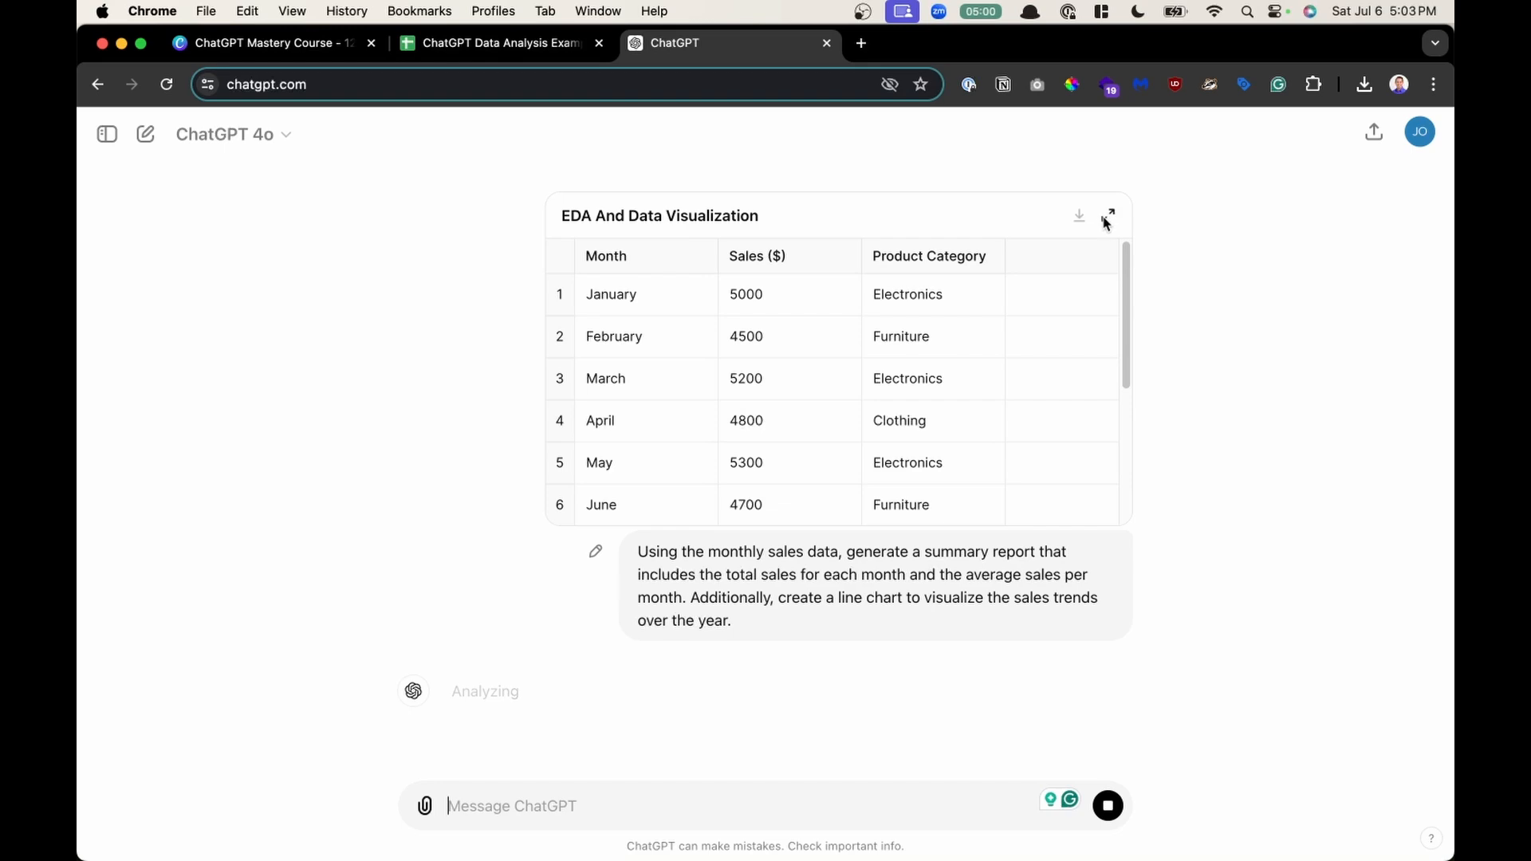
- Review the analysis code, its result and the generated chart and summary table in the response
scroll(471, 705, up, 5)
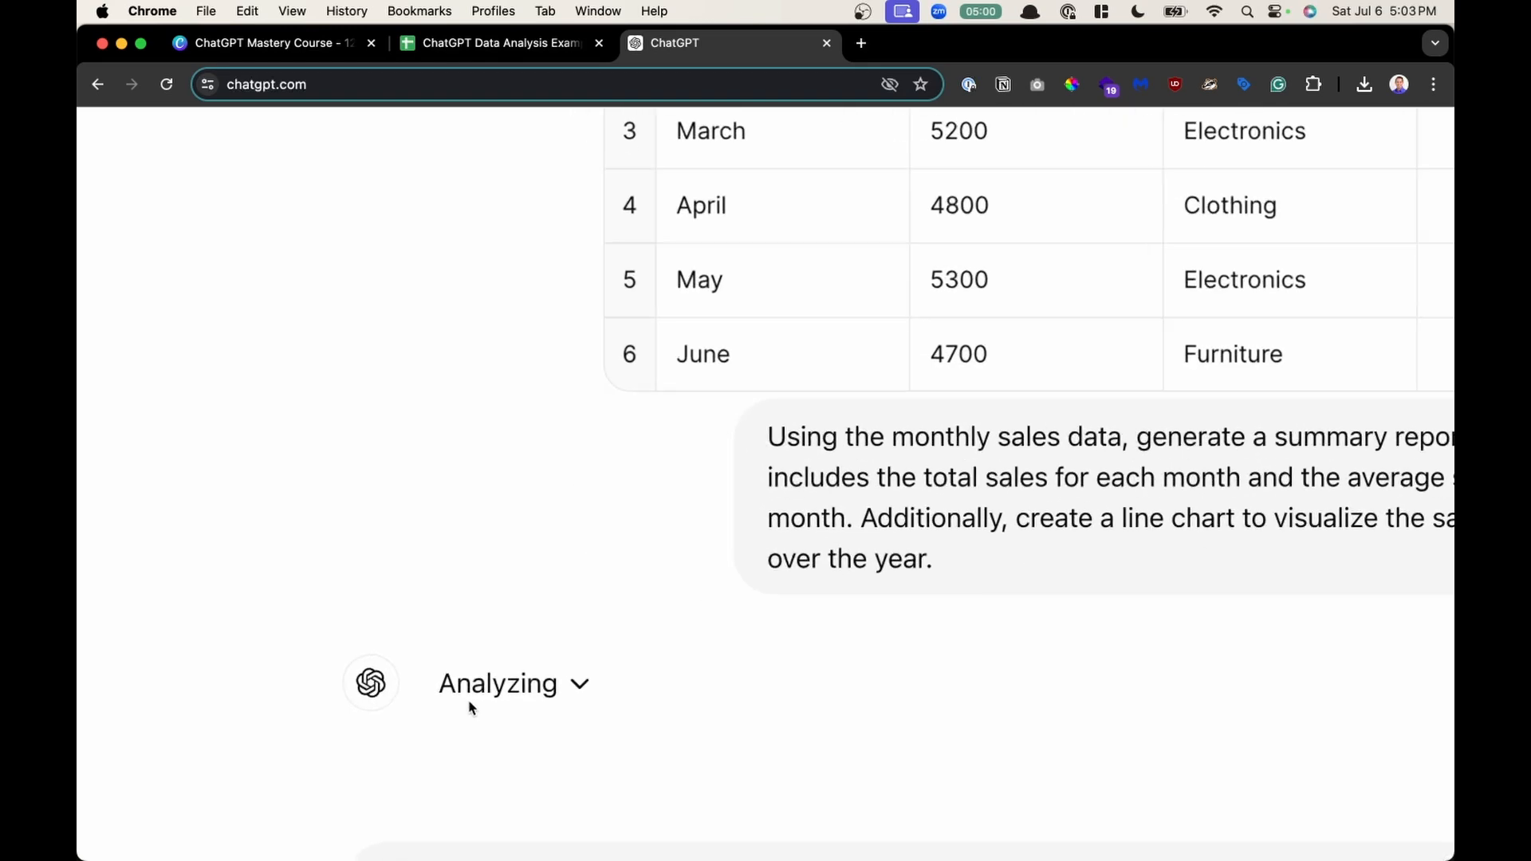
click(575, 685)
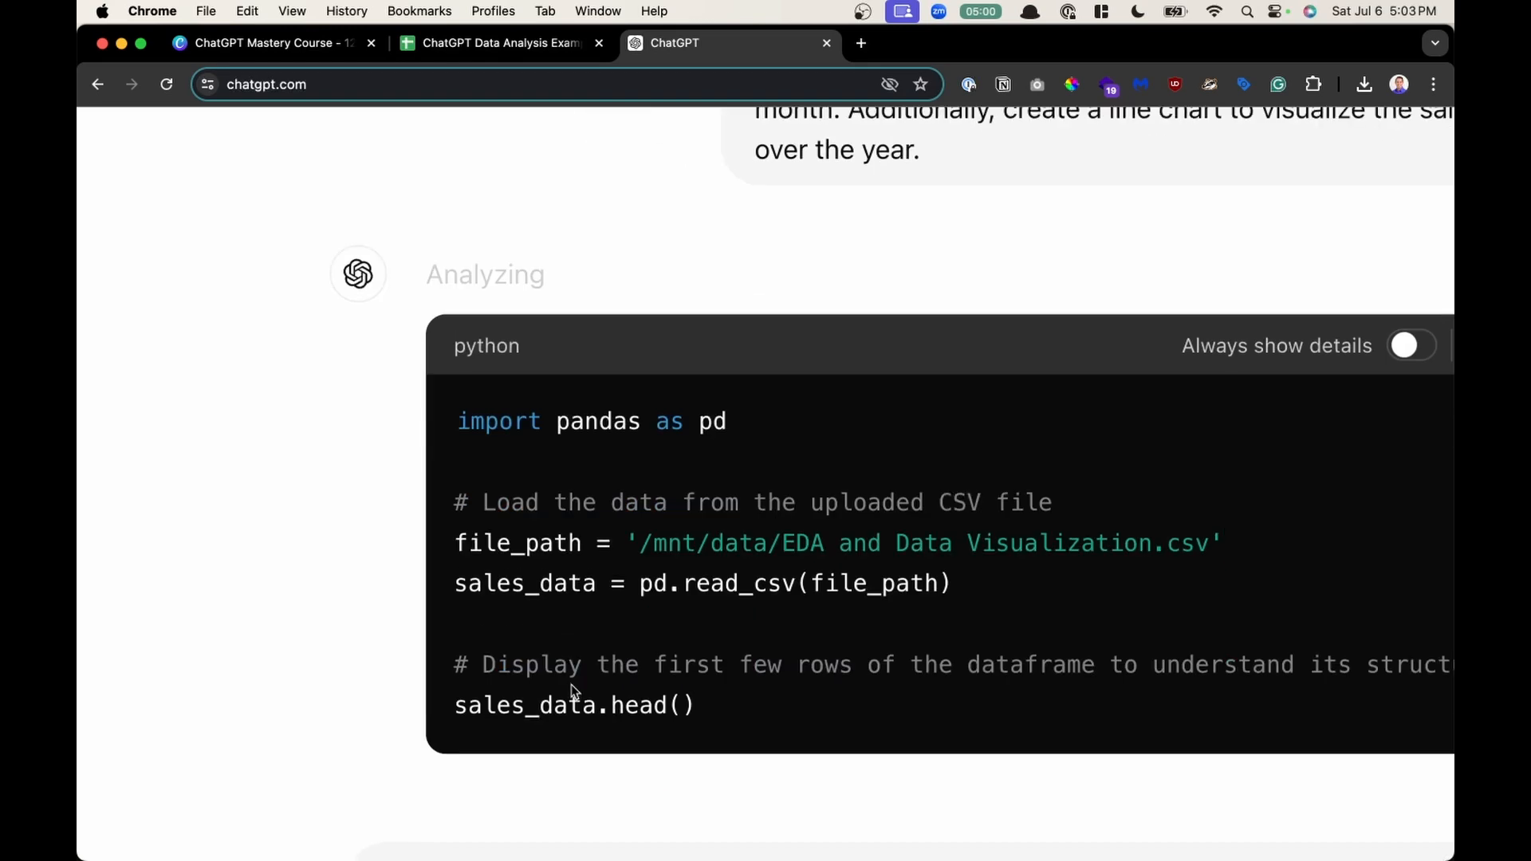
scroll(571, 684, down, 2)
scroll(571, 684, down, 3)
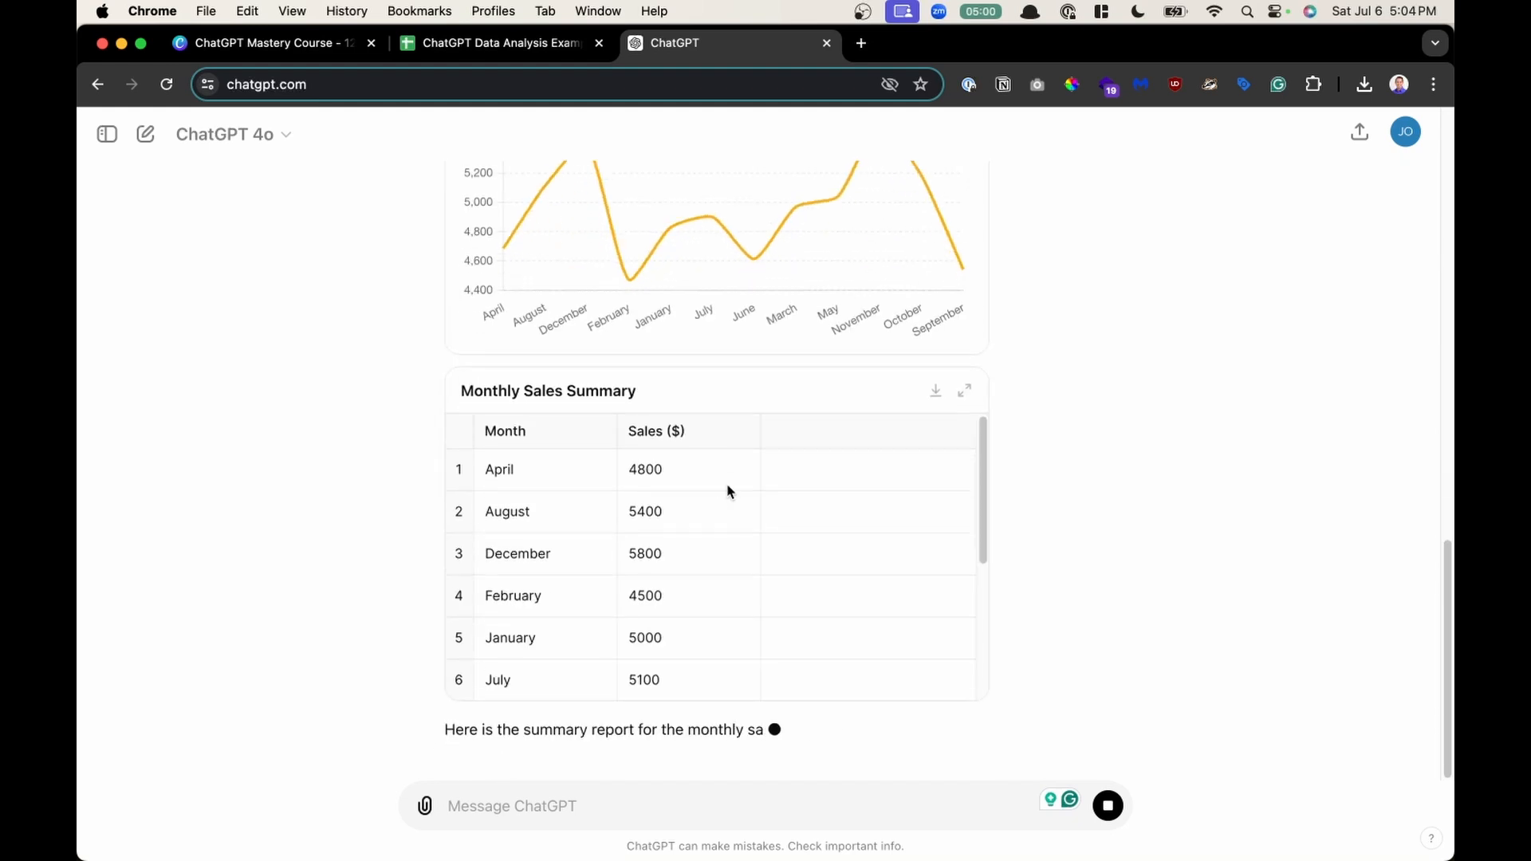
scroll(727, 488, up, 10)
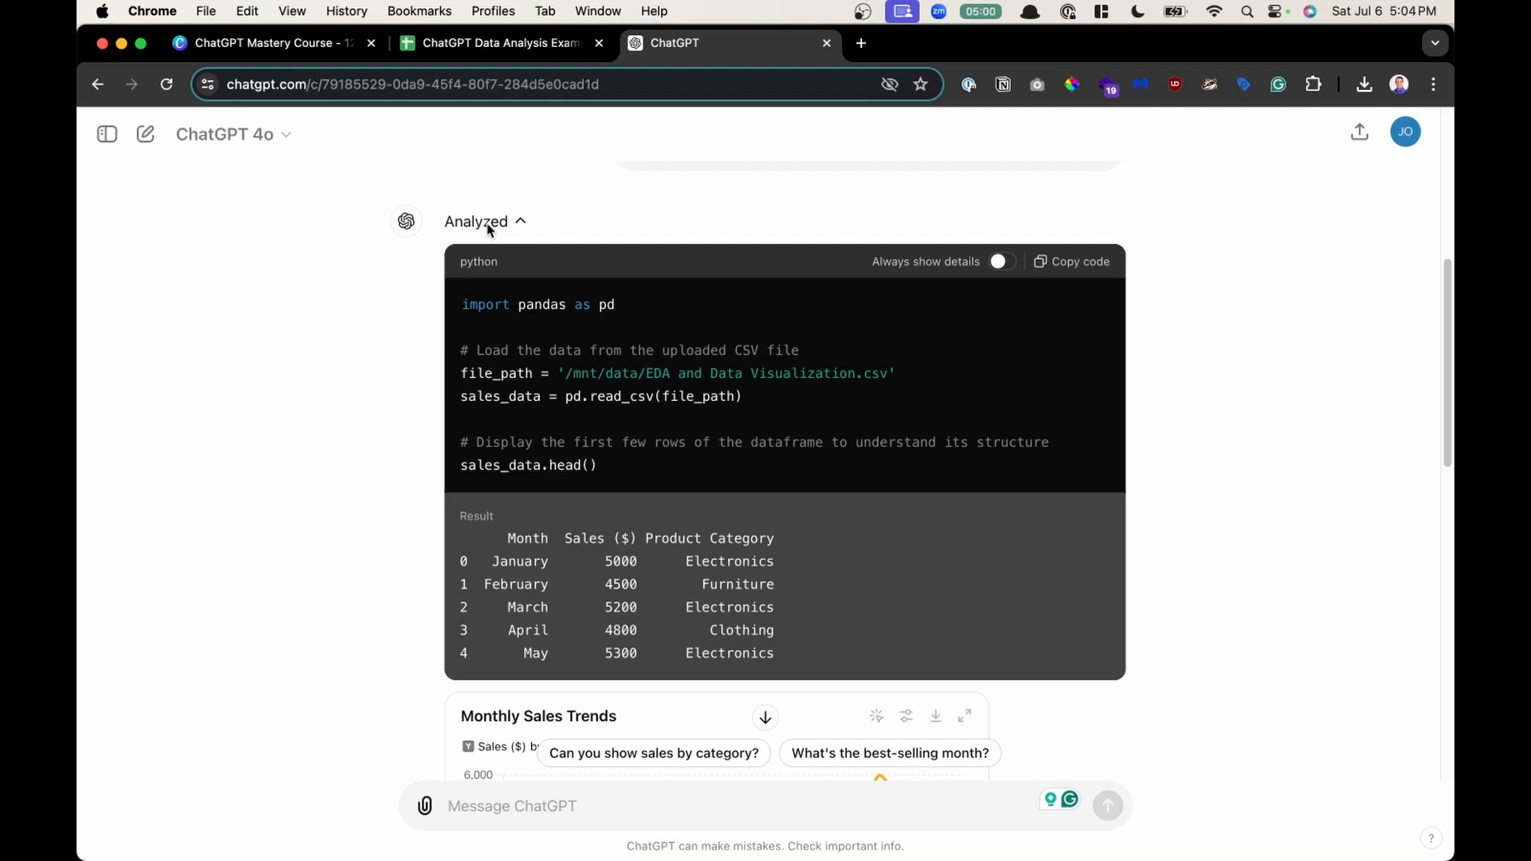
click(489, 229)
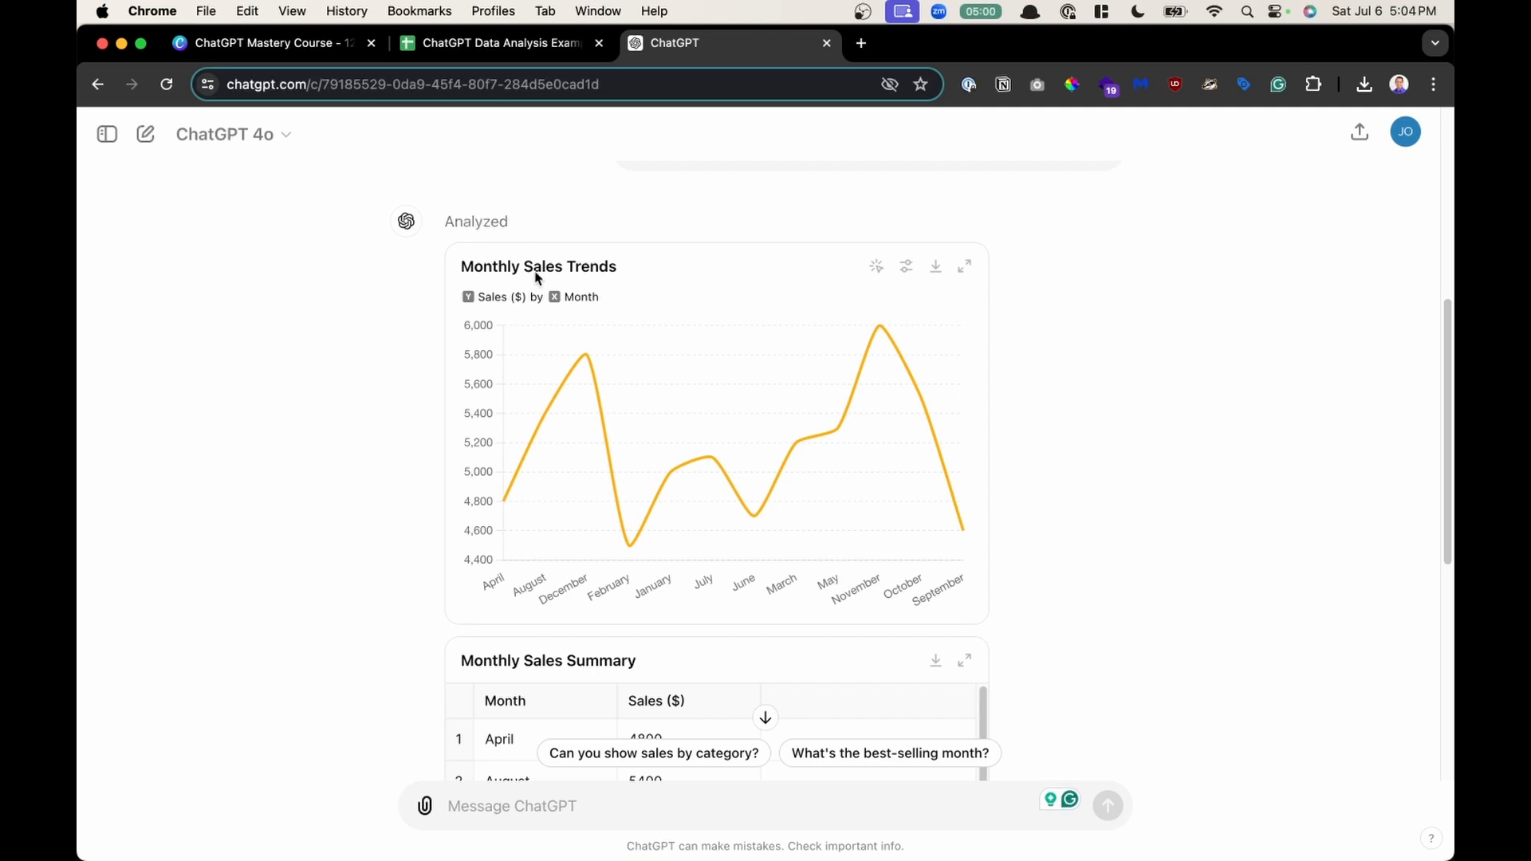
scroll(567, 383, up, 1)
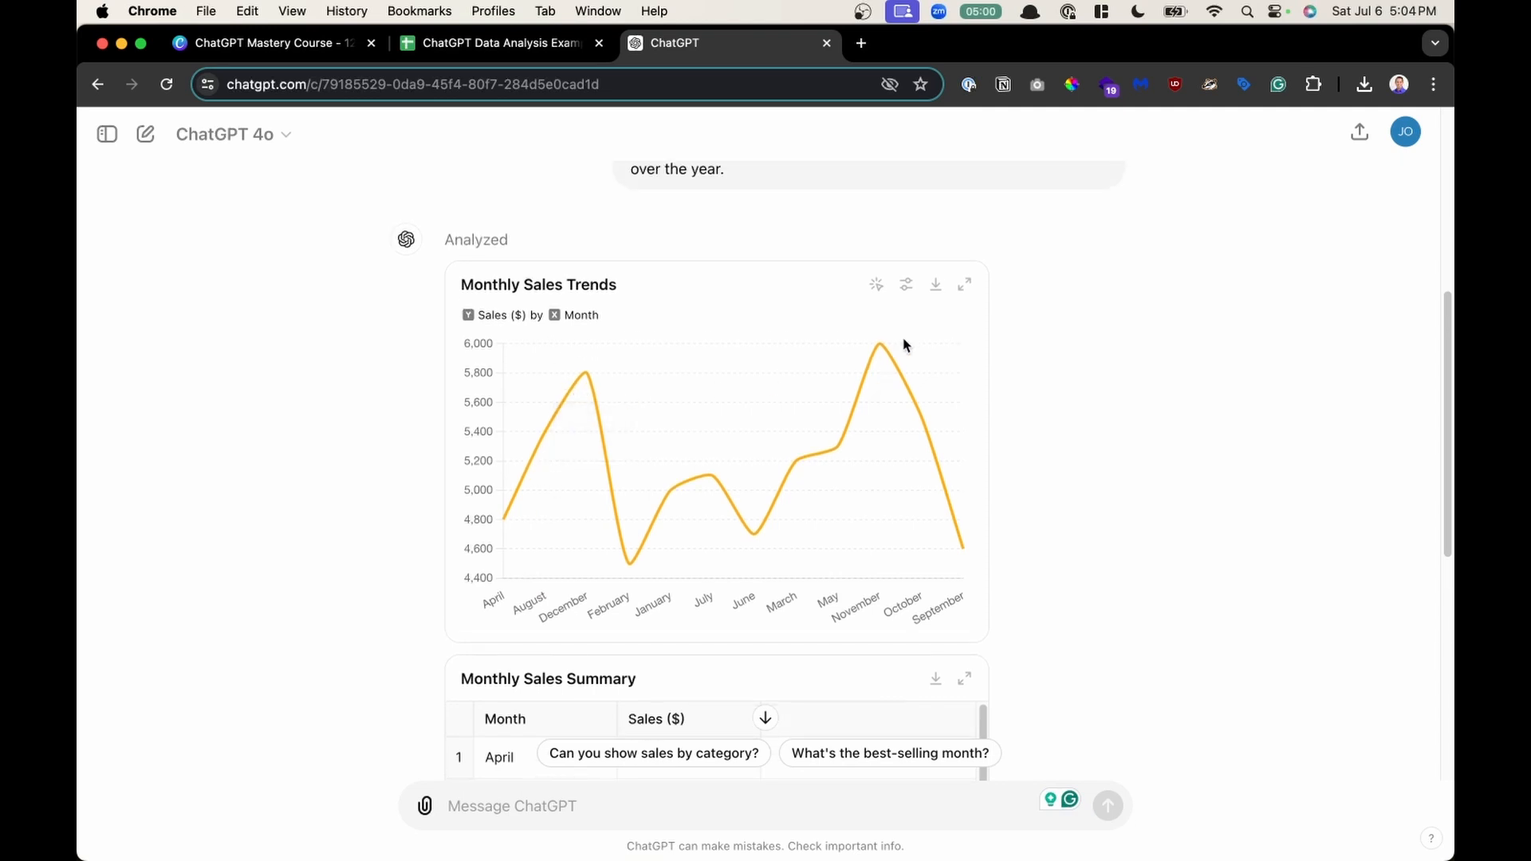
- Expand the Monthly Sales Trends chart and switch it to a static chart and back to interactive
click(965, 285)
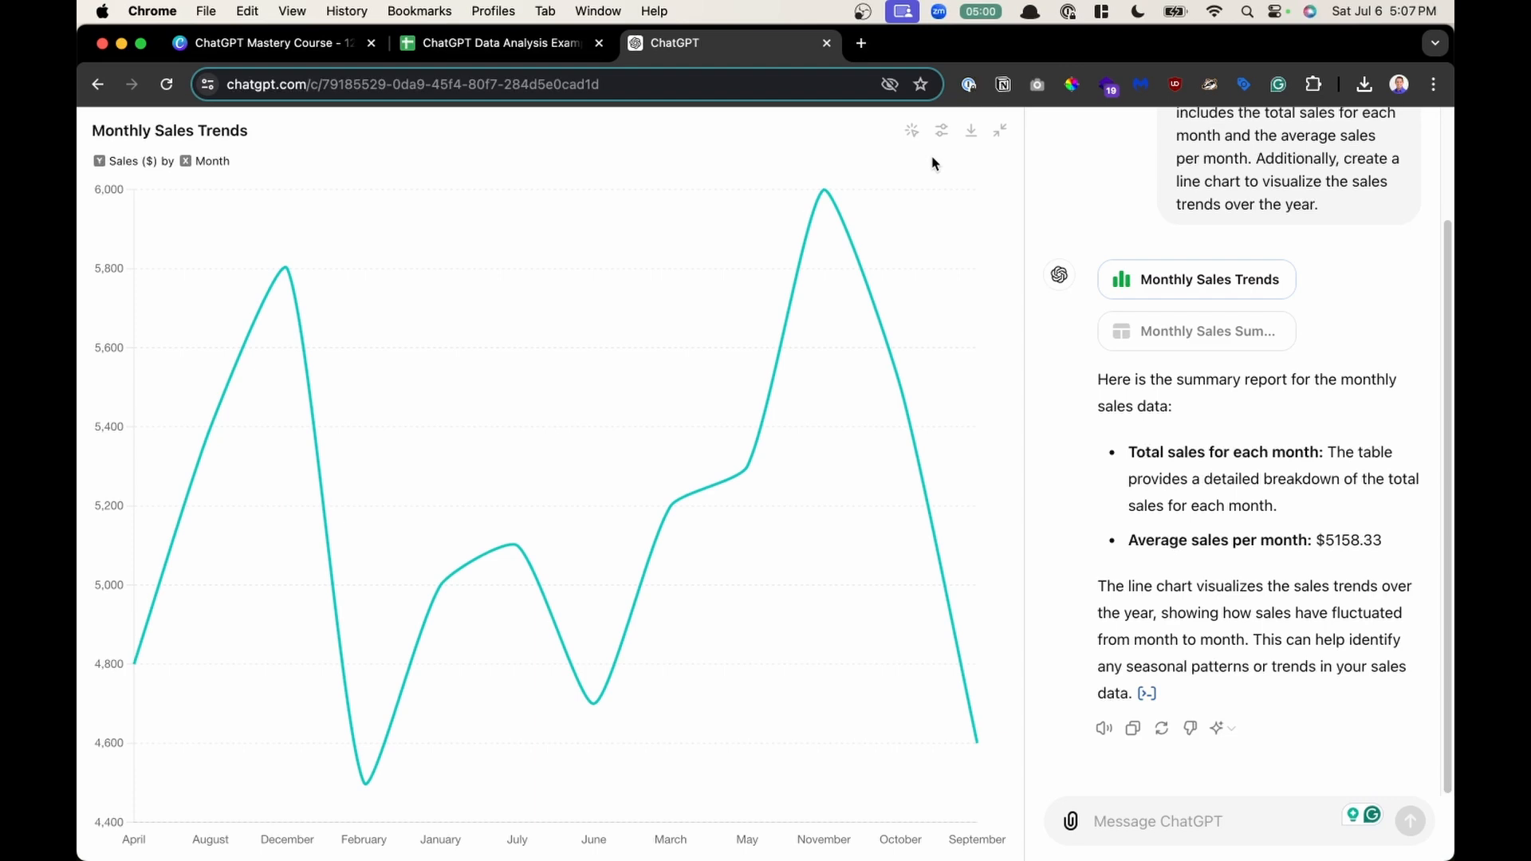
scroll(936, 134, up, 5)
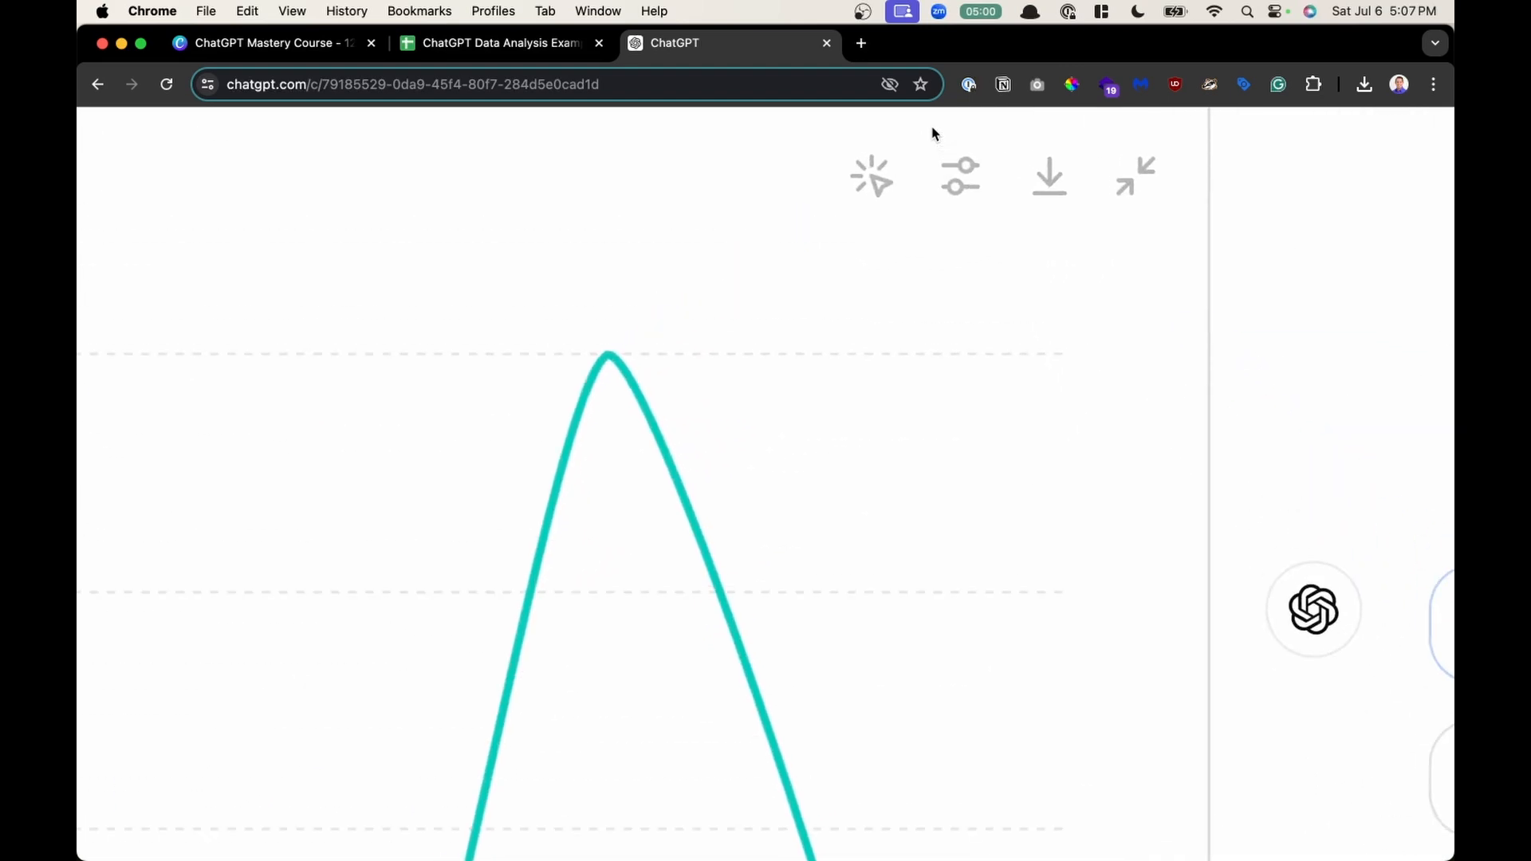
scroll(935, 134, down, 5)
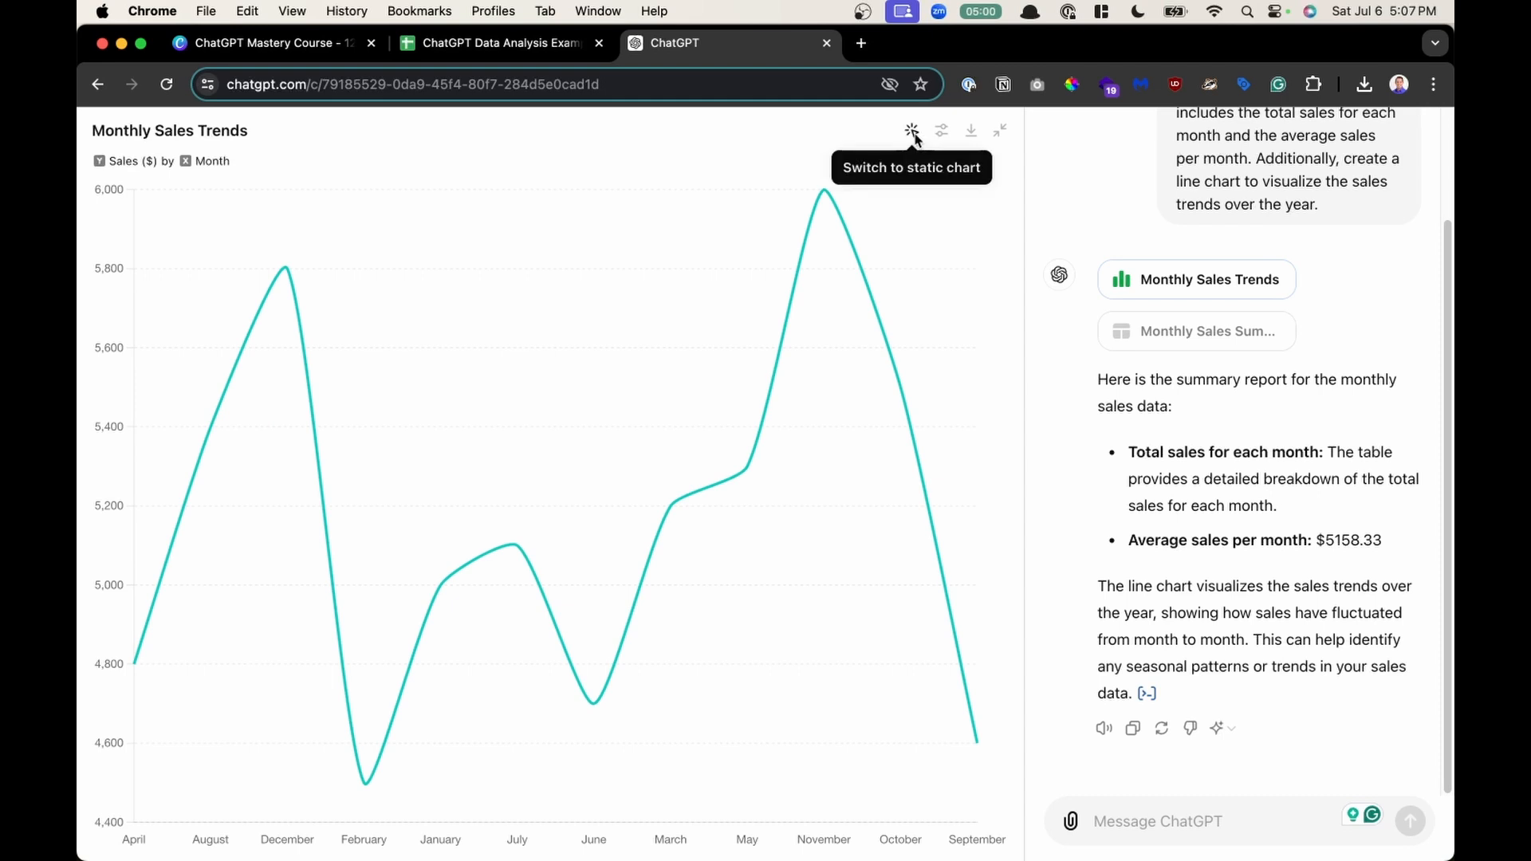
click(914, 132)
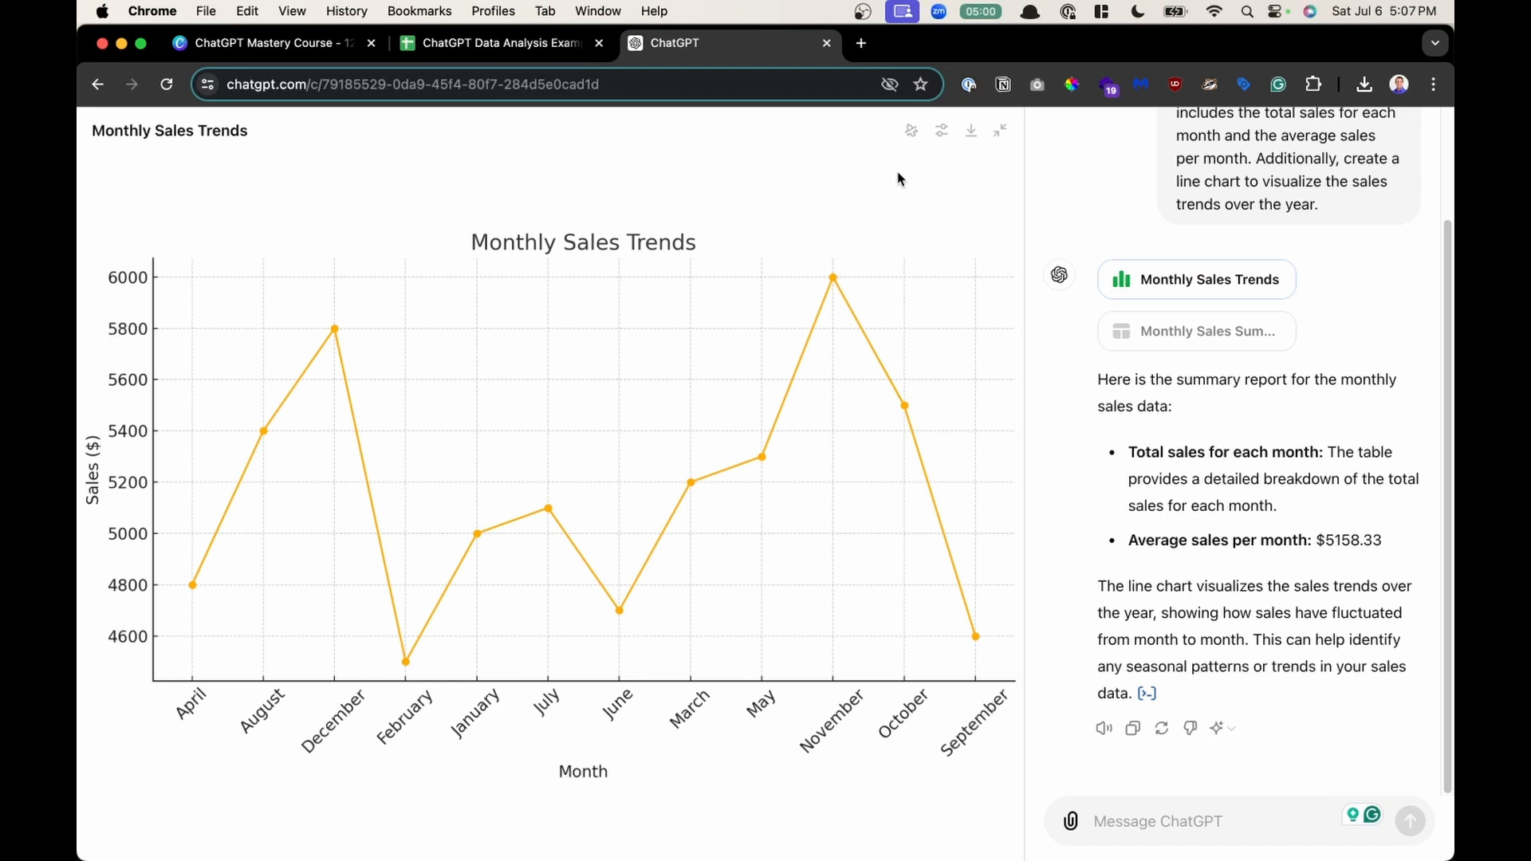
click(942, 131)
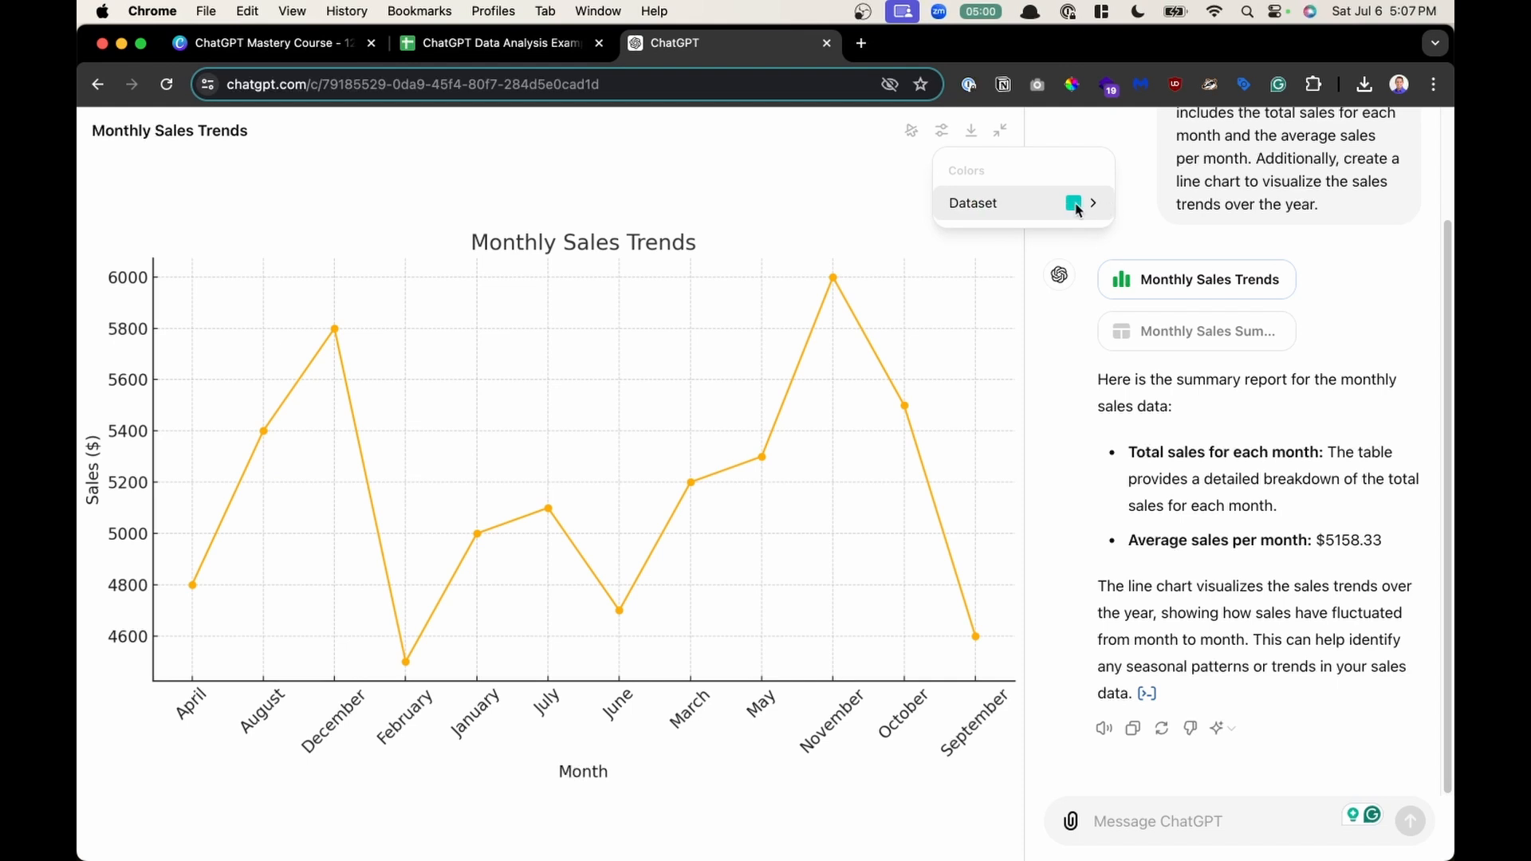
click(871, 192)
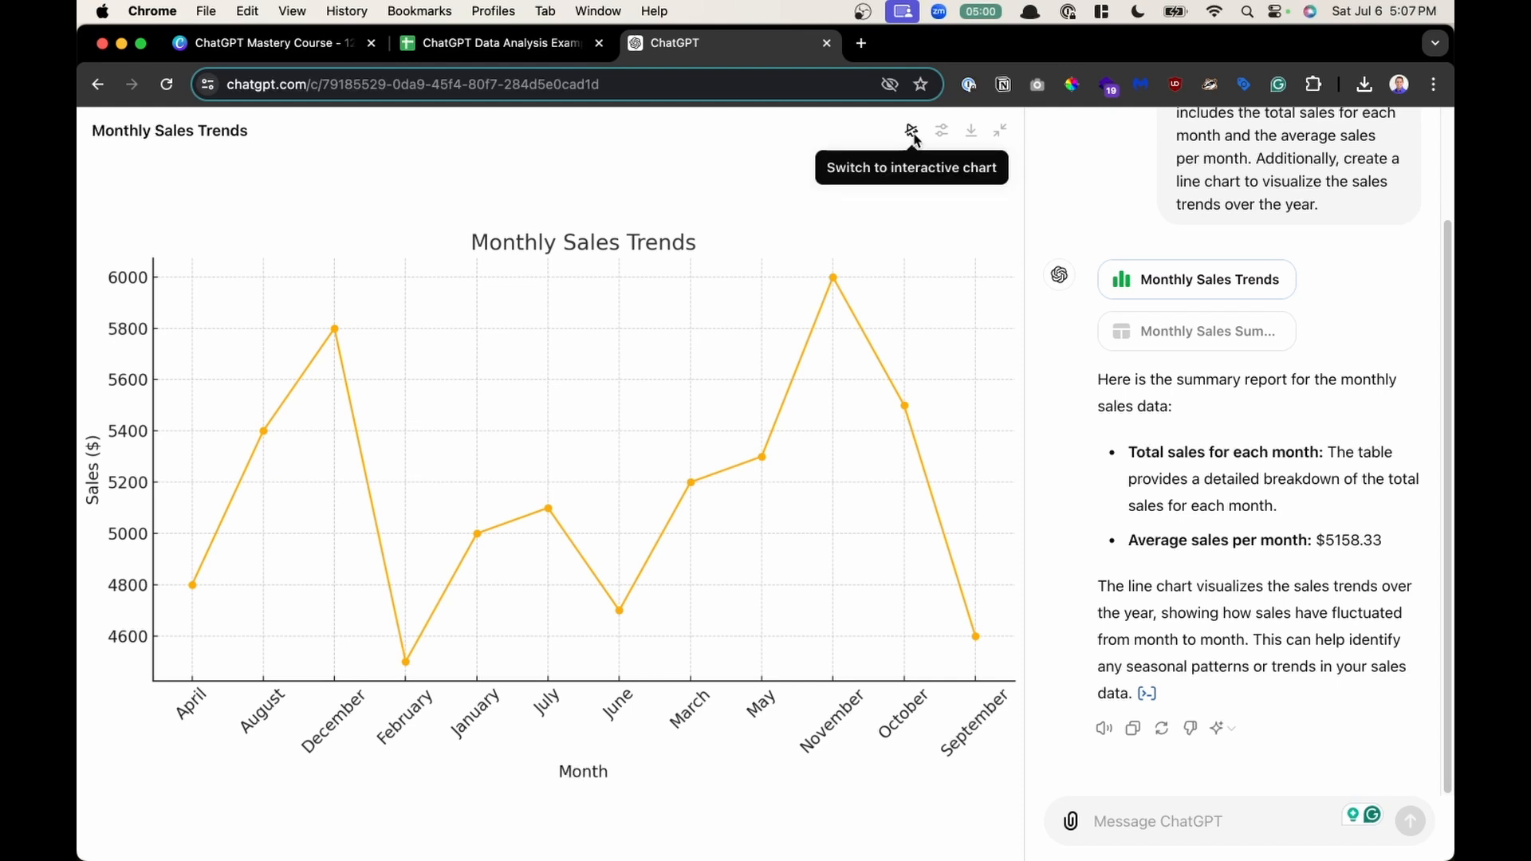
click(912, 130)
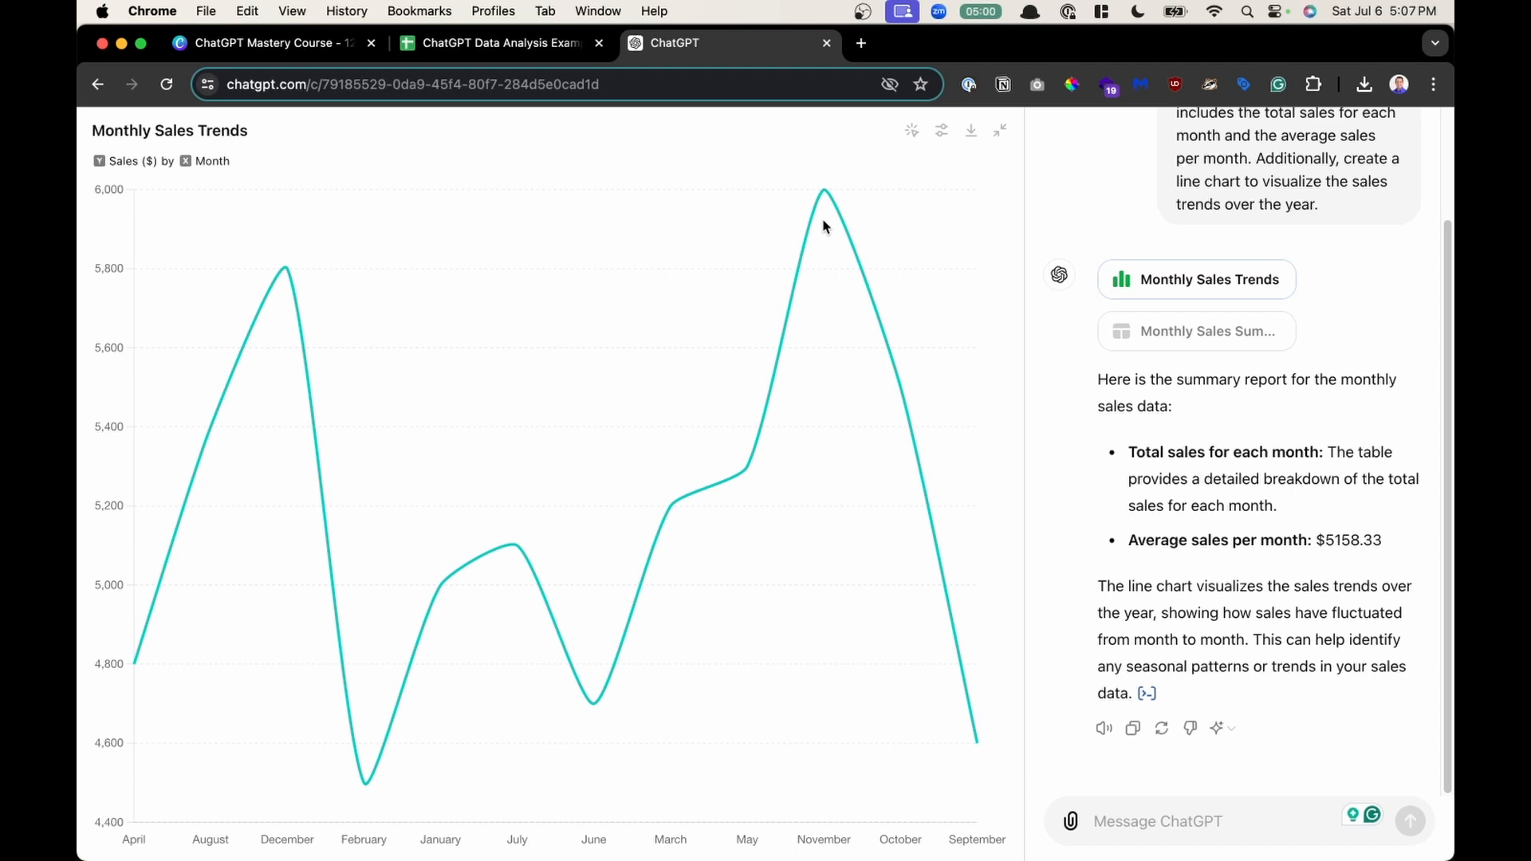
- Inspect the chart's data point values and compare the static and interactive versions once more
mouse_move(825, 198)
mouse_move(597, 705)
mouse_move(288, 270)
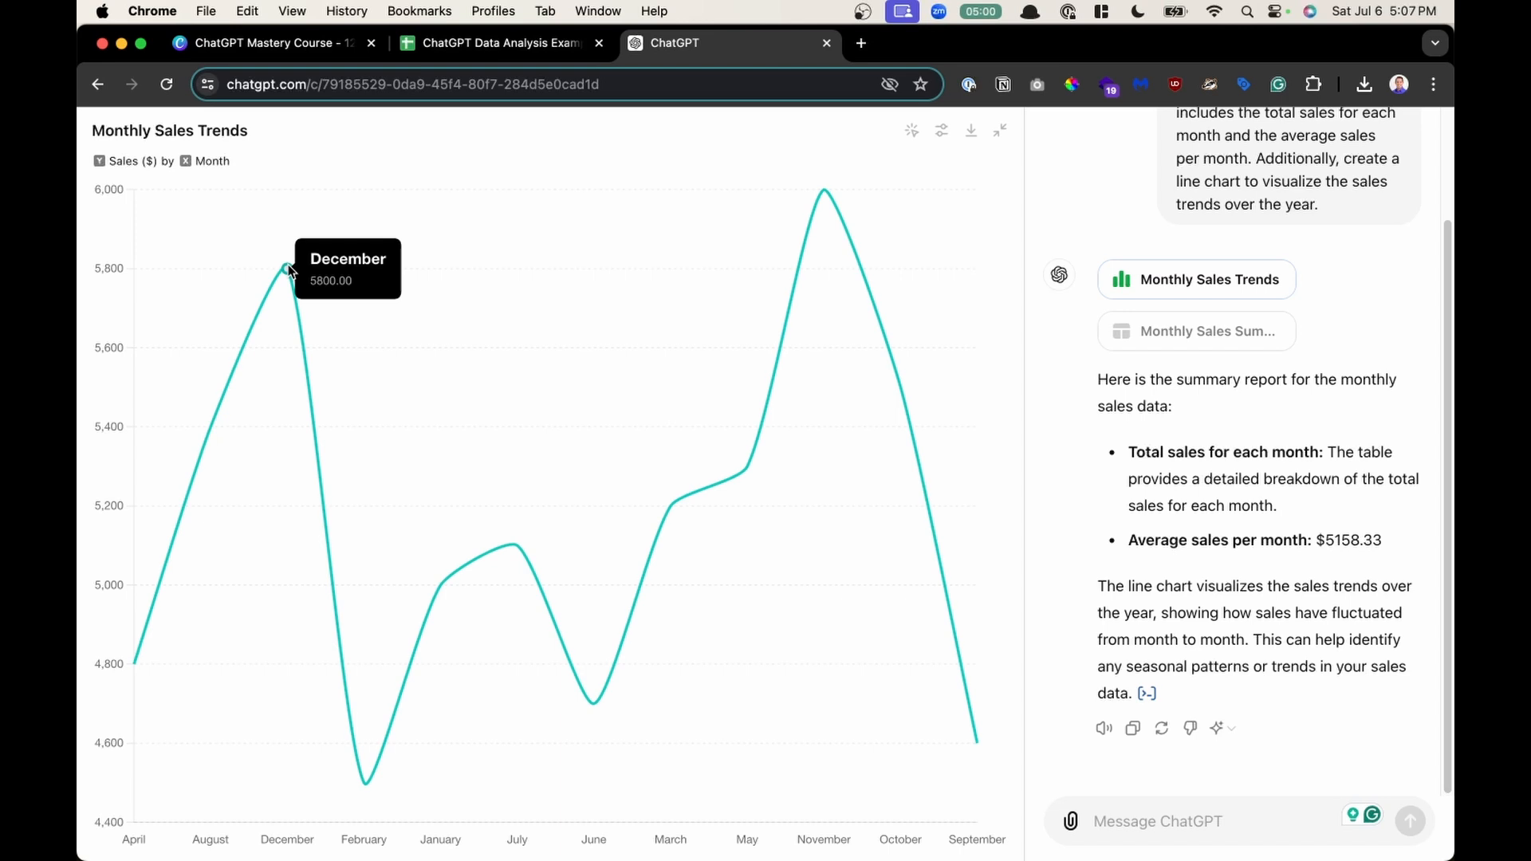
click(911, 130)
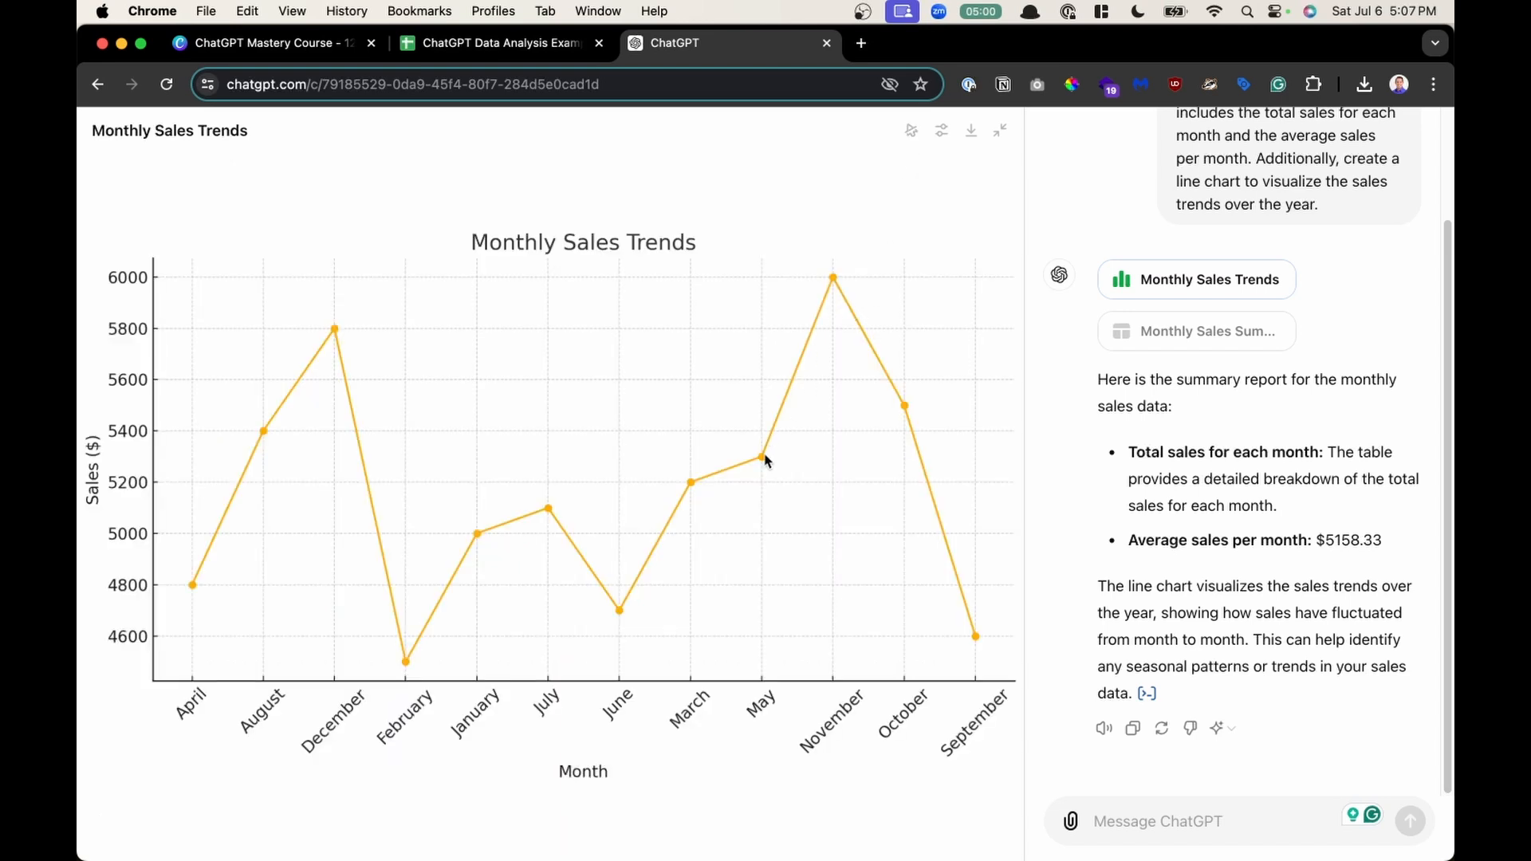
click(912, 131)
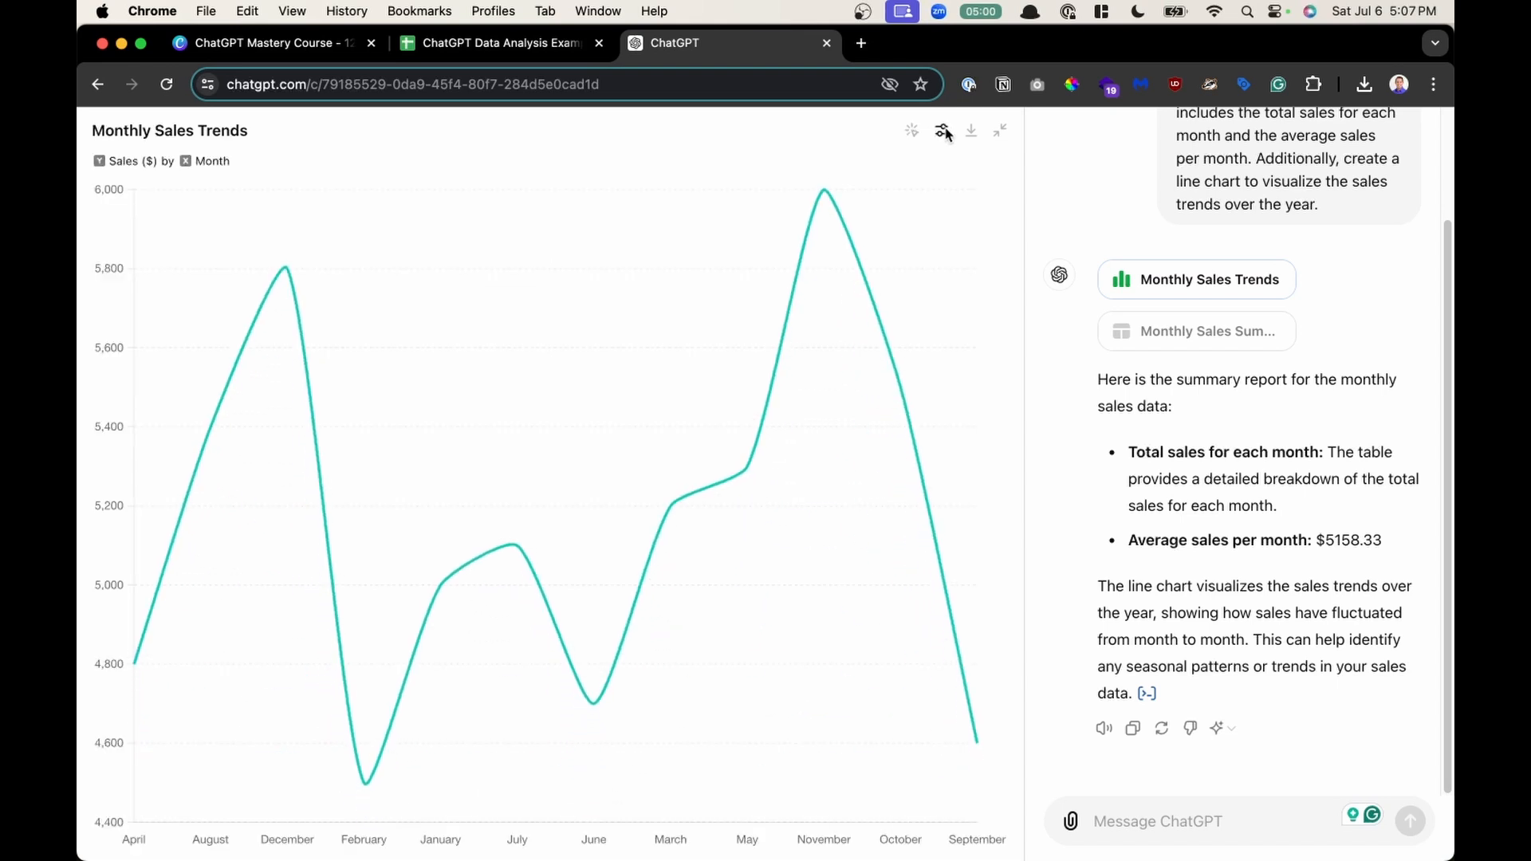
- Change the chart's dataset line colour to pink, F857C1
click(944, 131)
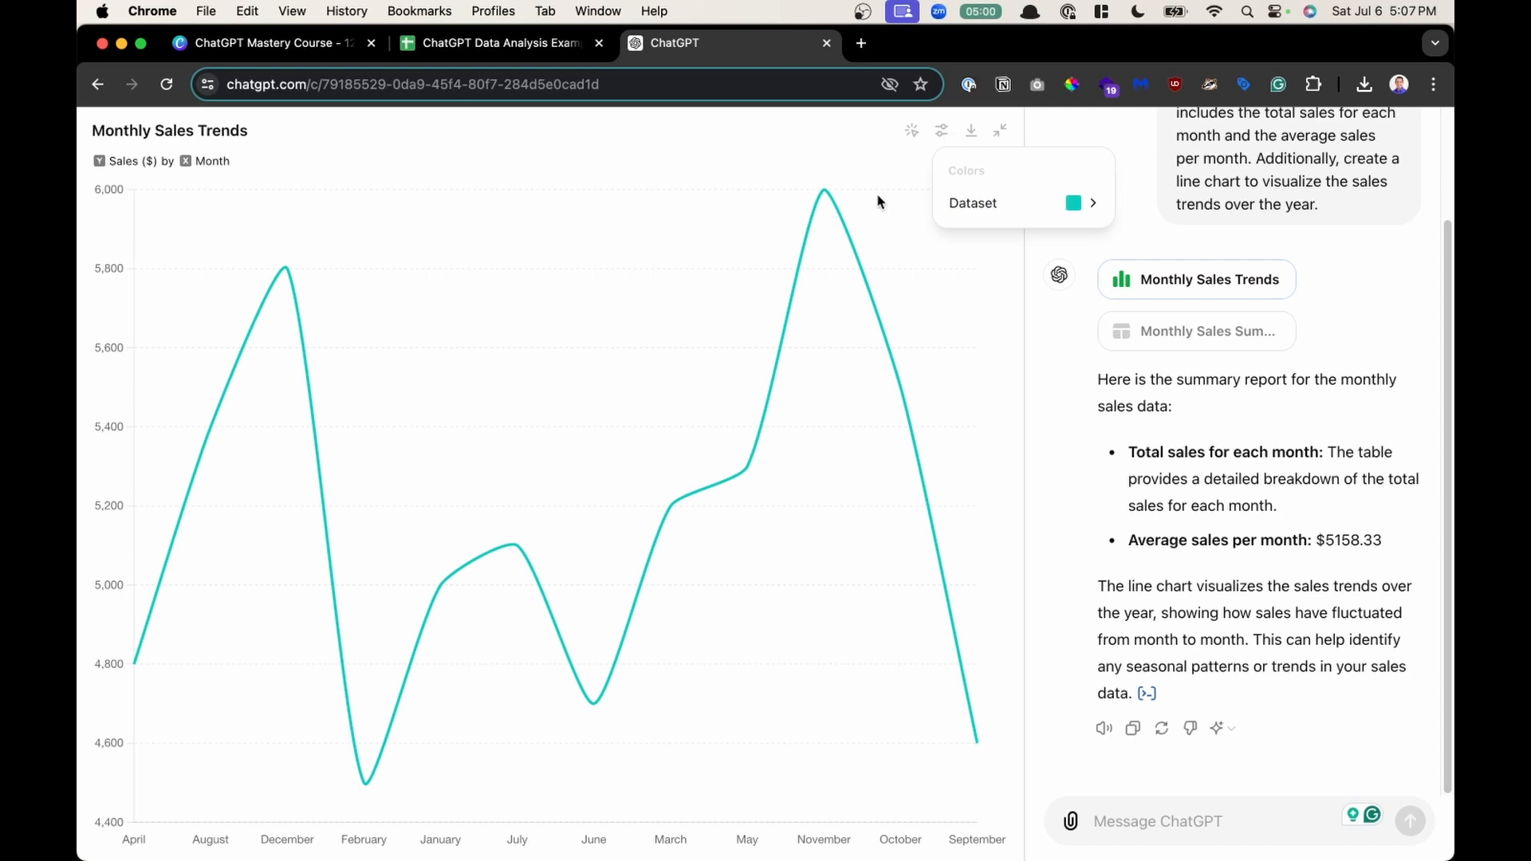
click(1107, 211)
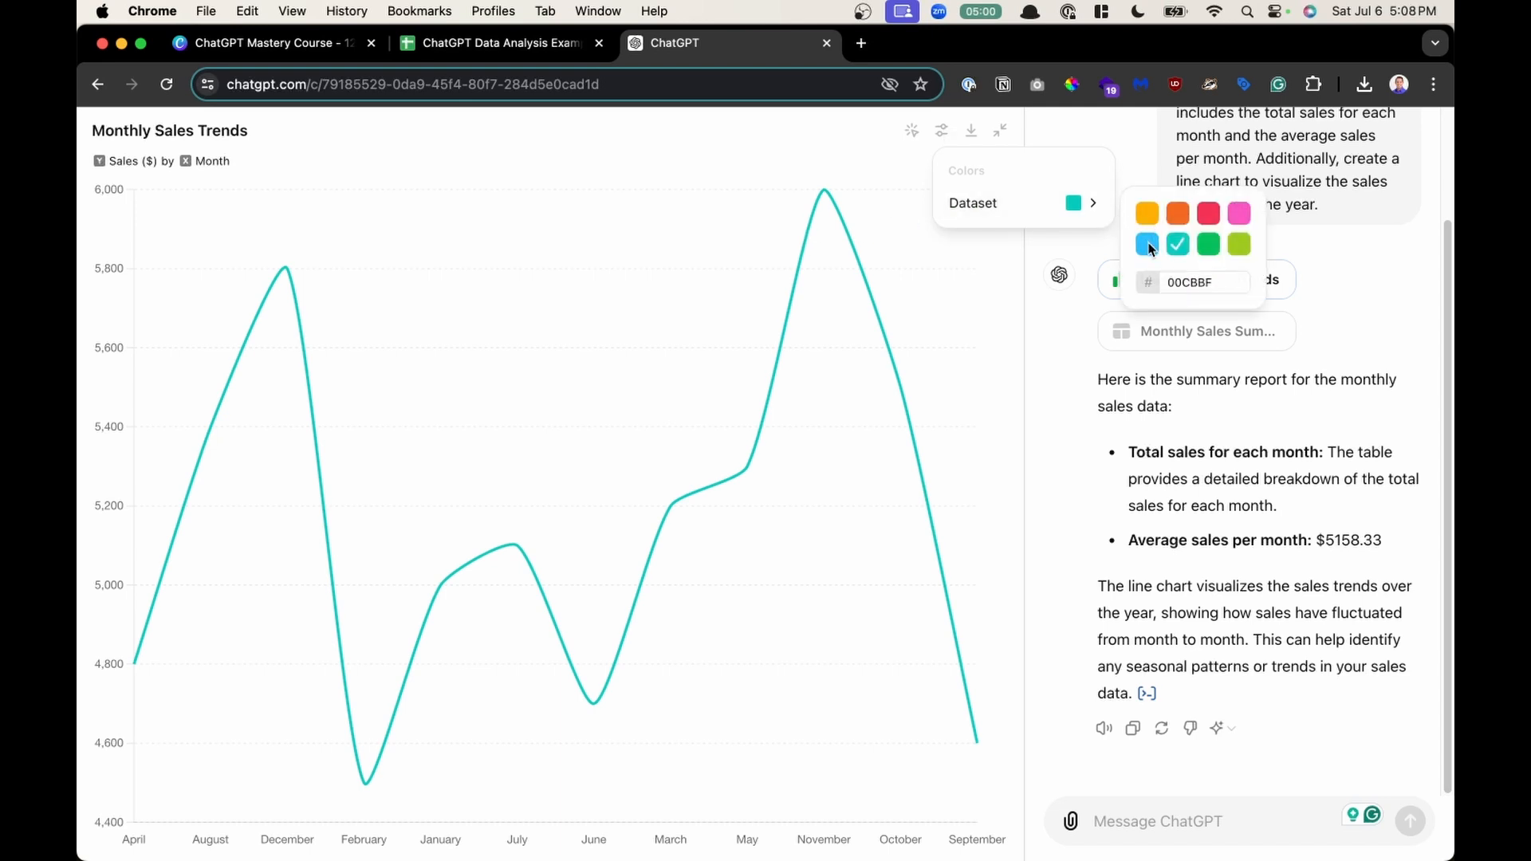
click(1208, 216)
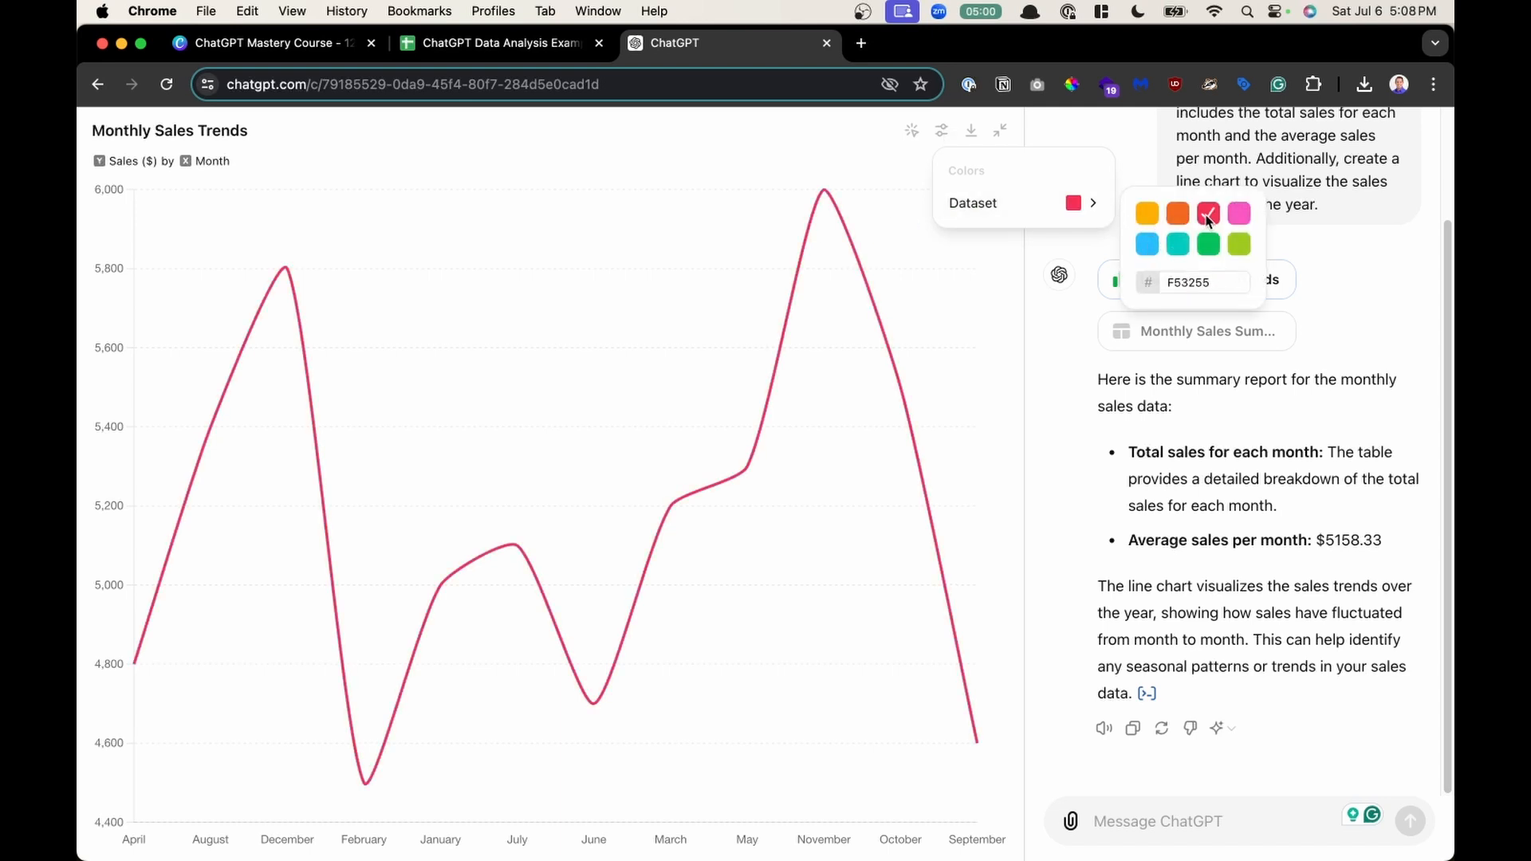
click(1238, 244)
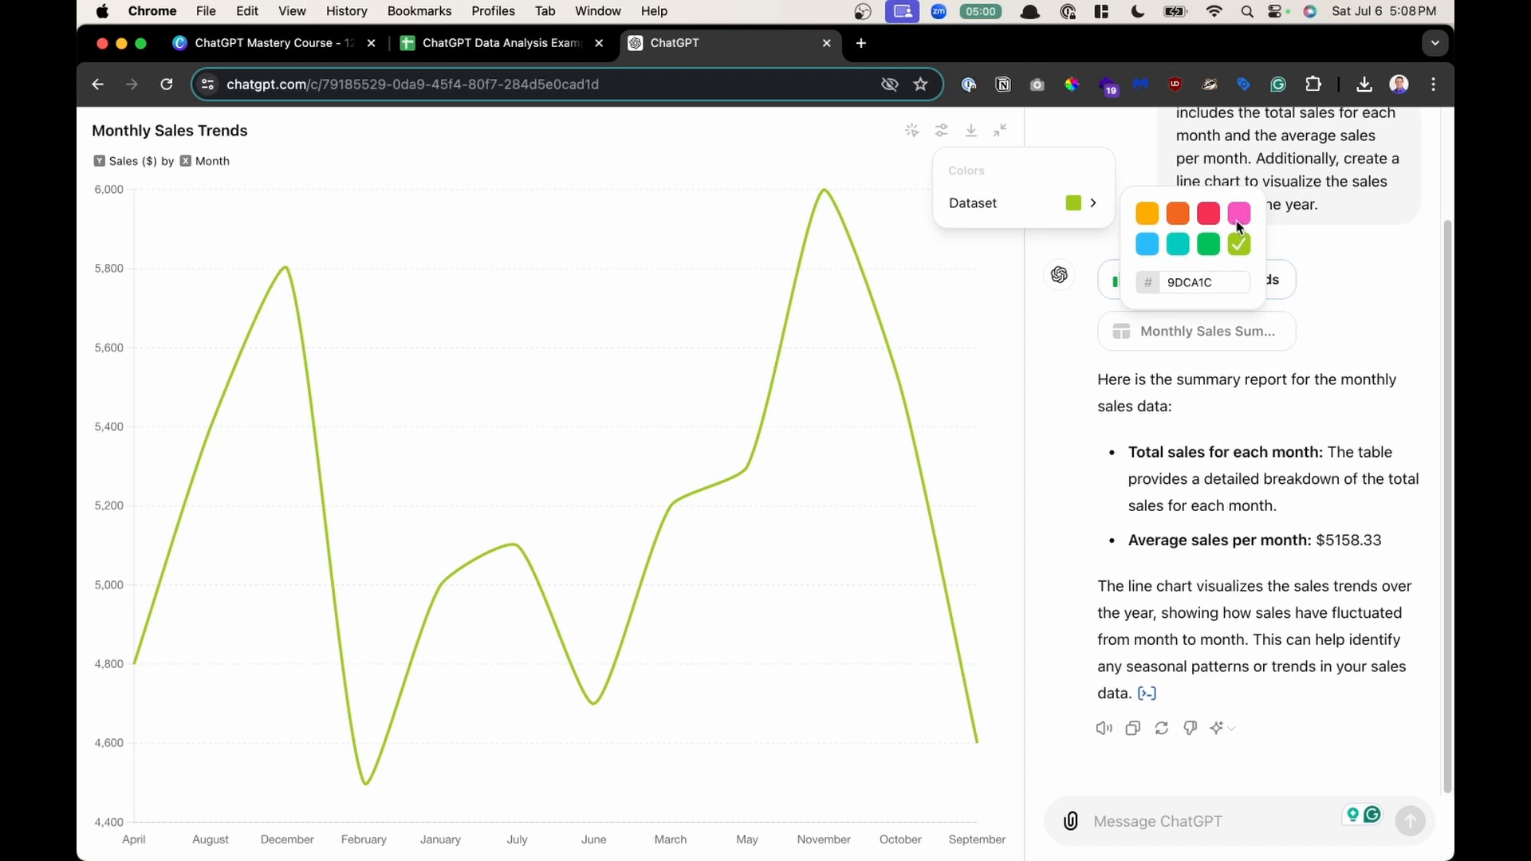
click(1237, 219)
double_click(1194, 284)
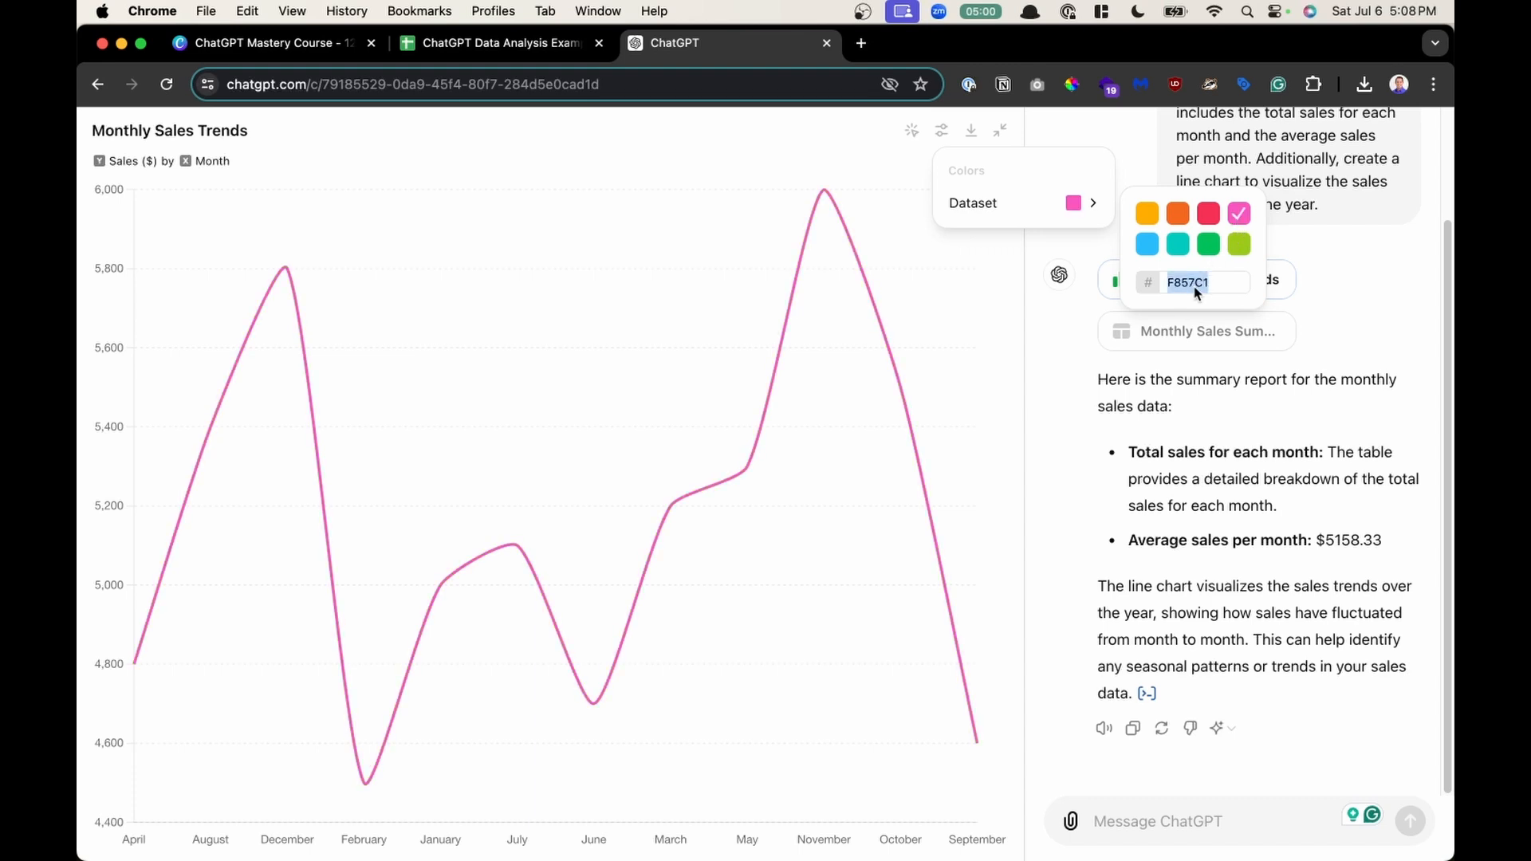
click(840, 161)
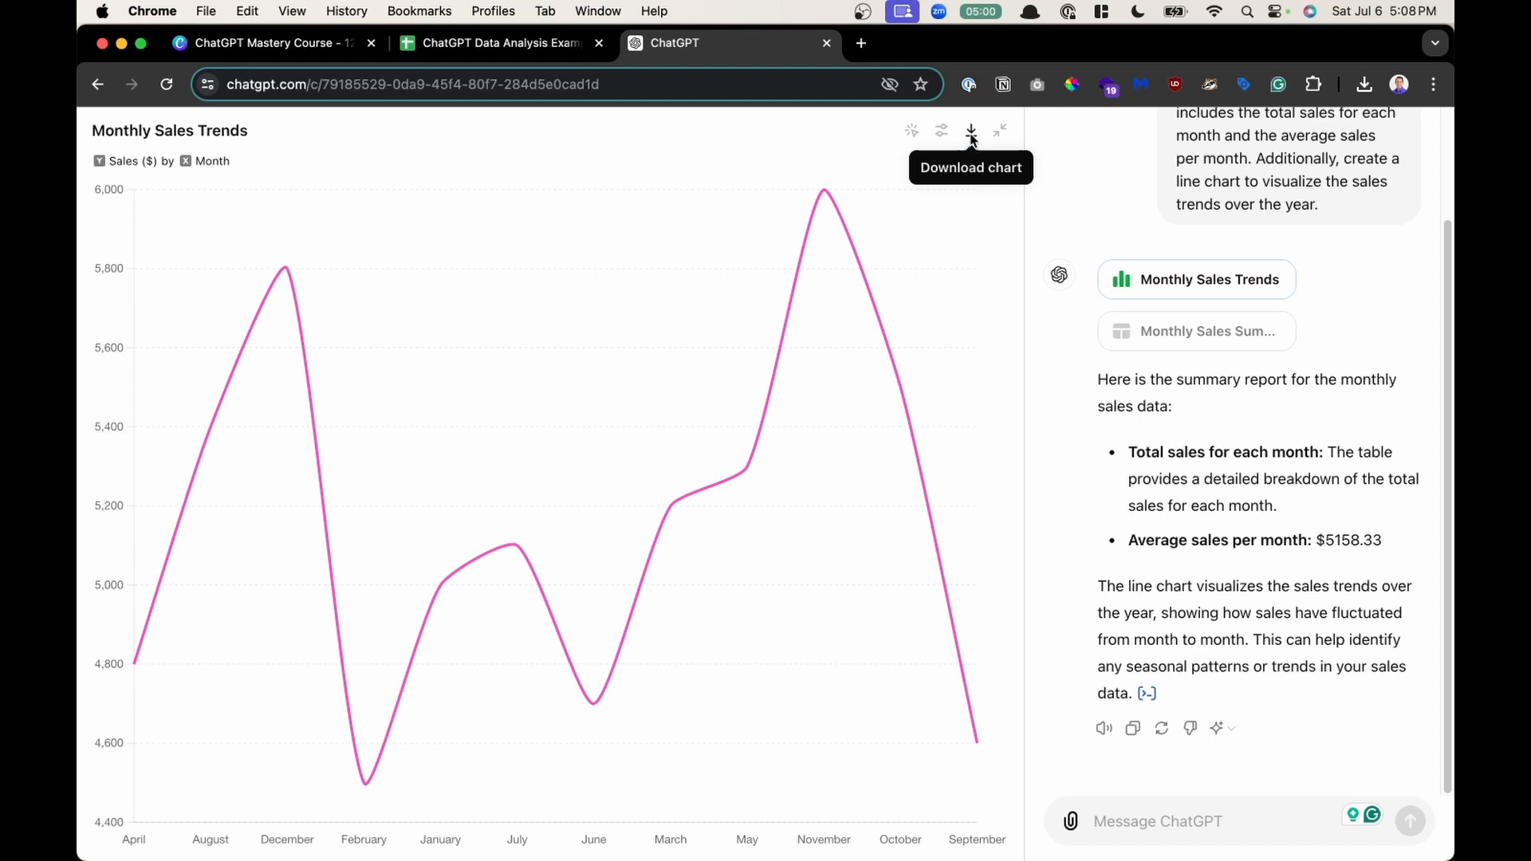
- Download the chart as Monthly Sales Trends.png, open it from the downloads list to view, and close it
click(971, 134)
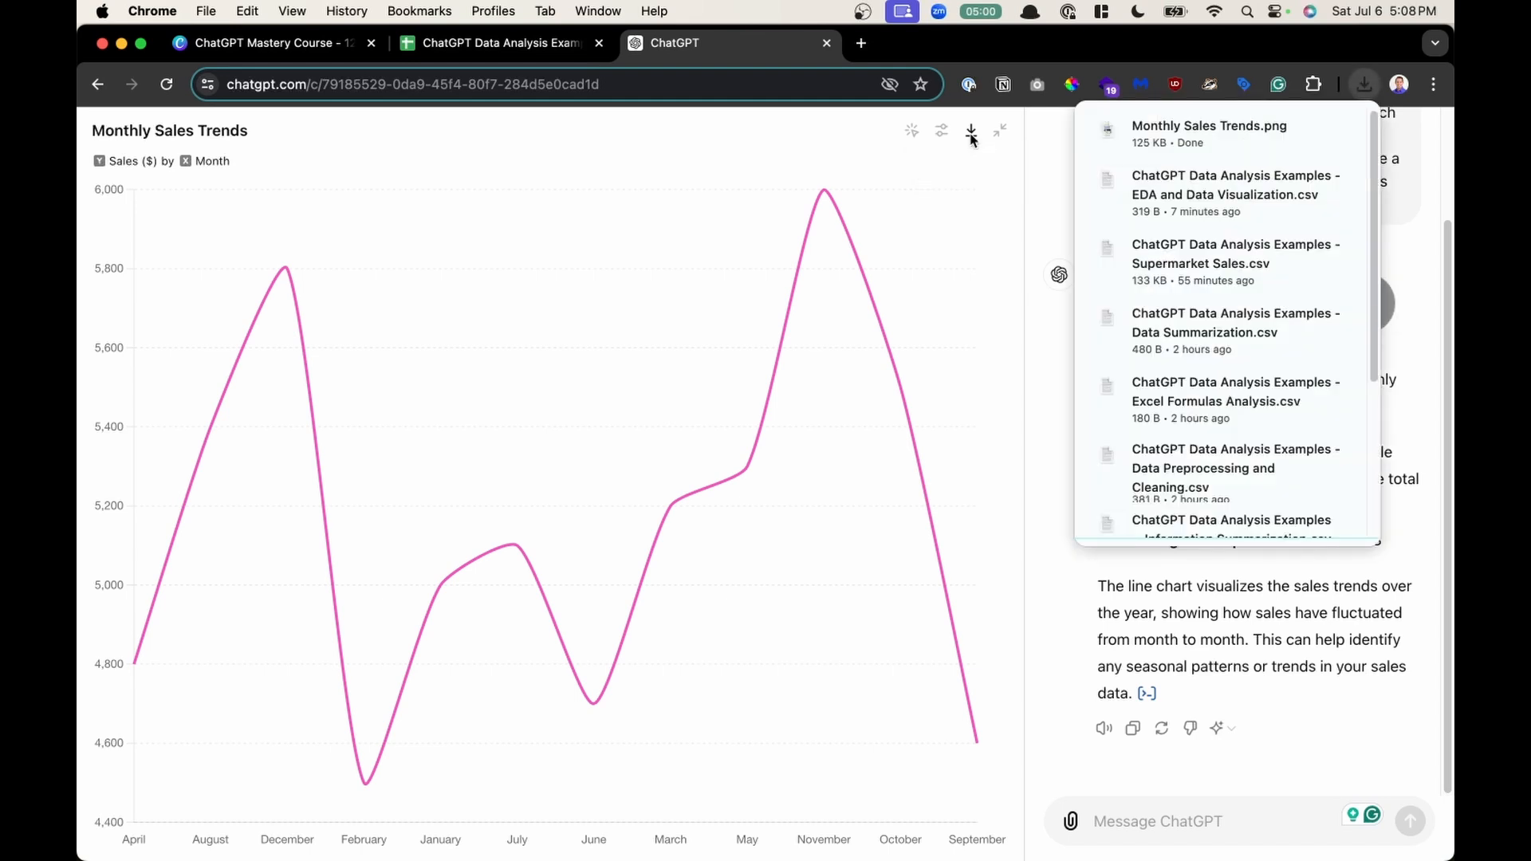
click(1215, 150)
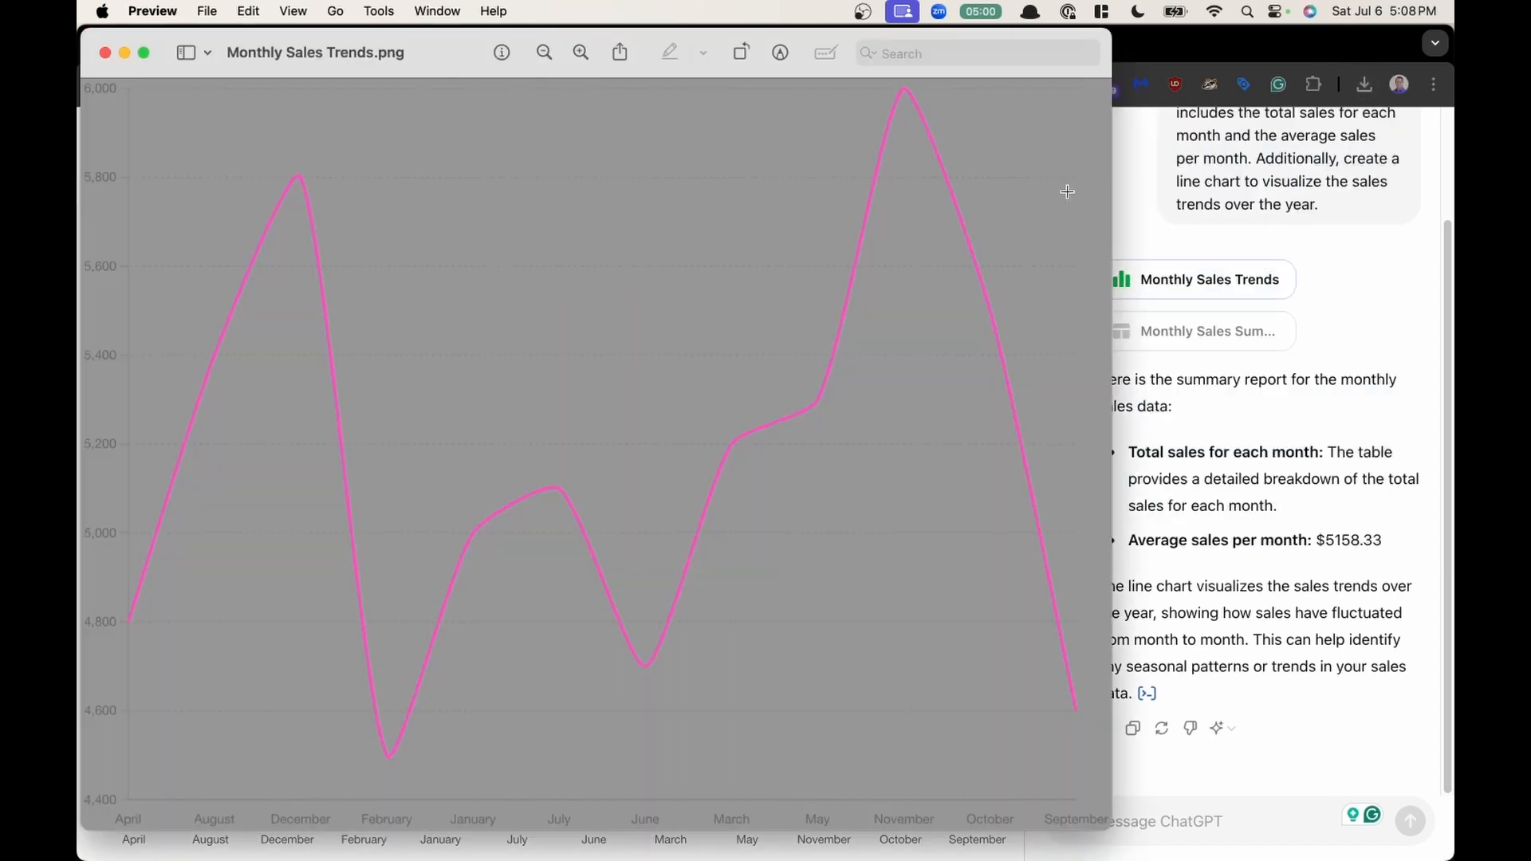
drag(444, 68, 636, 112)
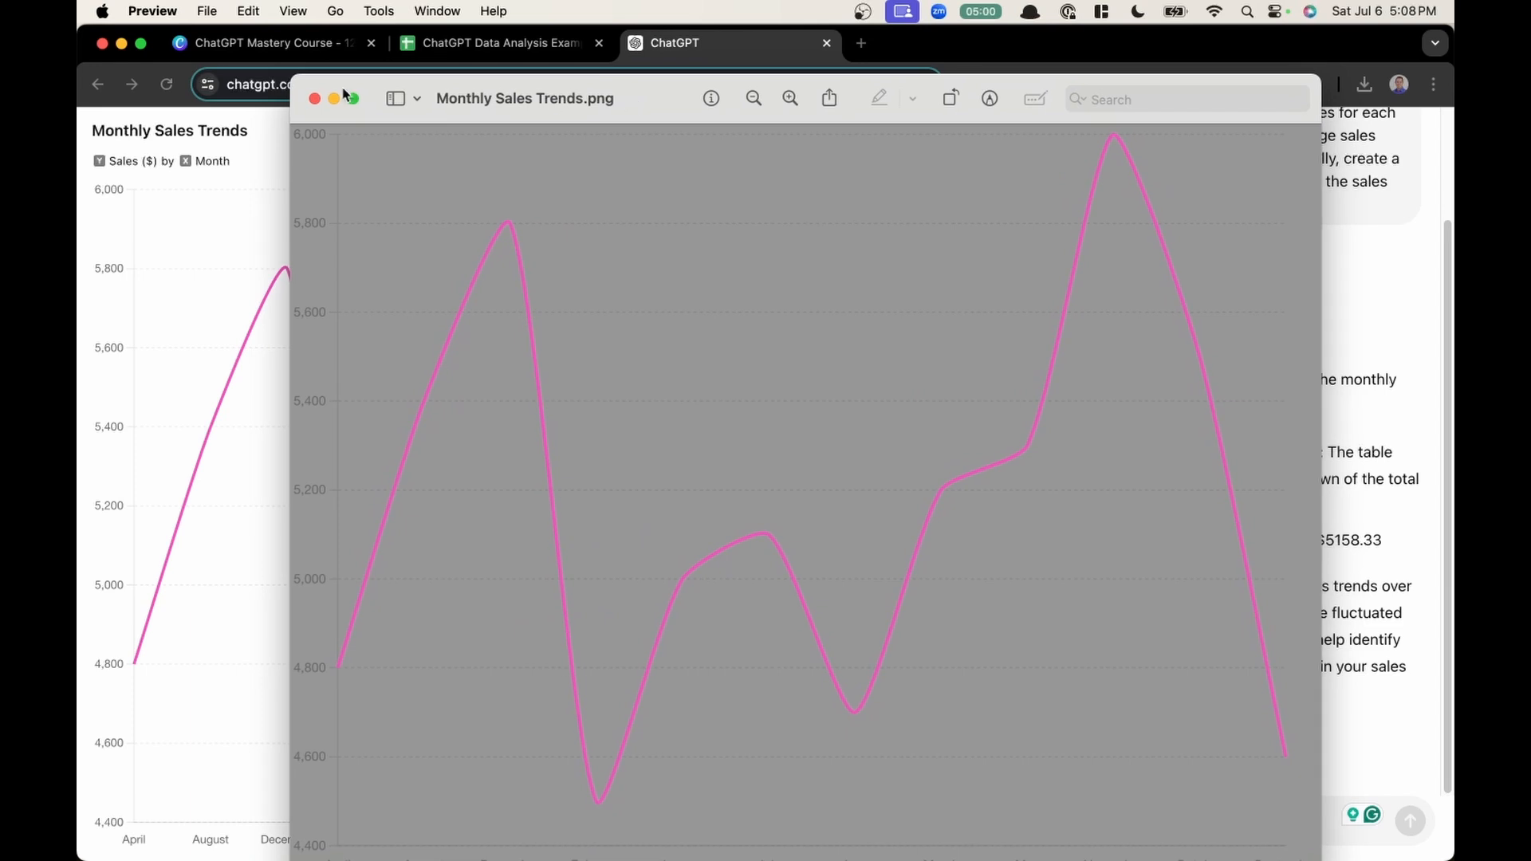
click(315, 98)
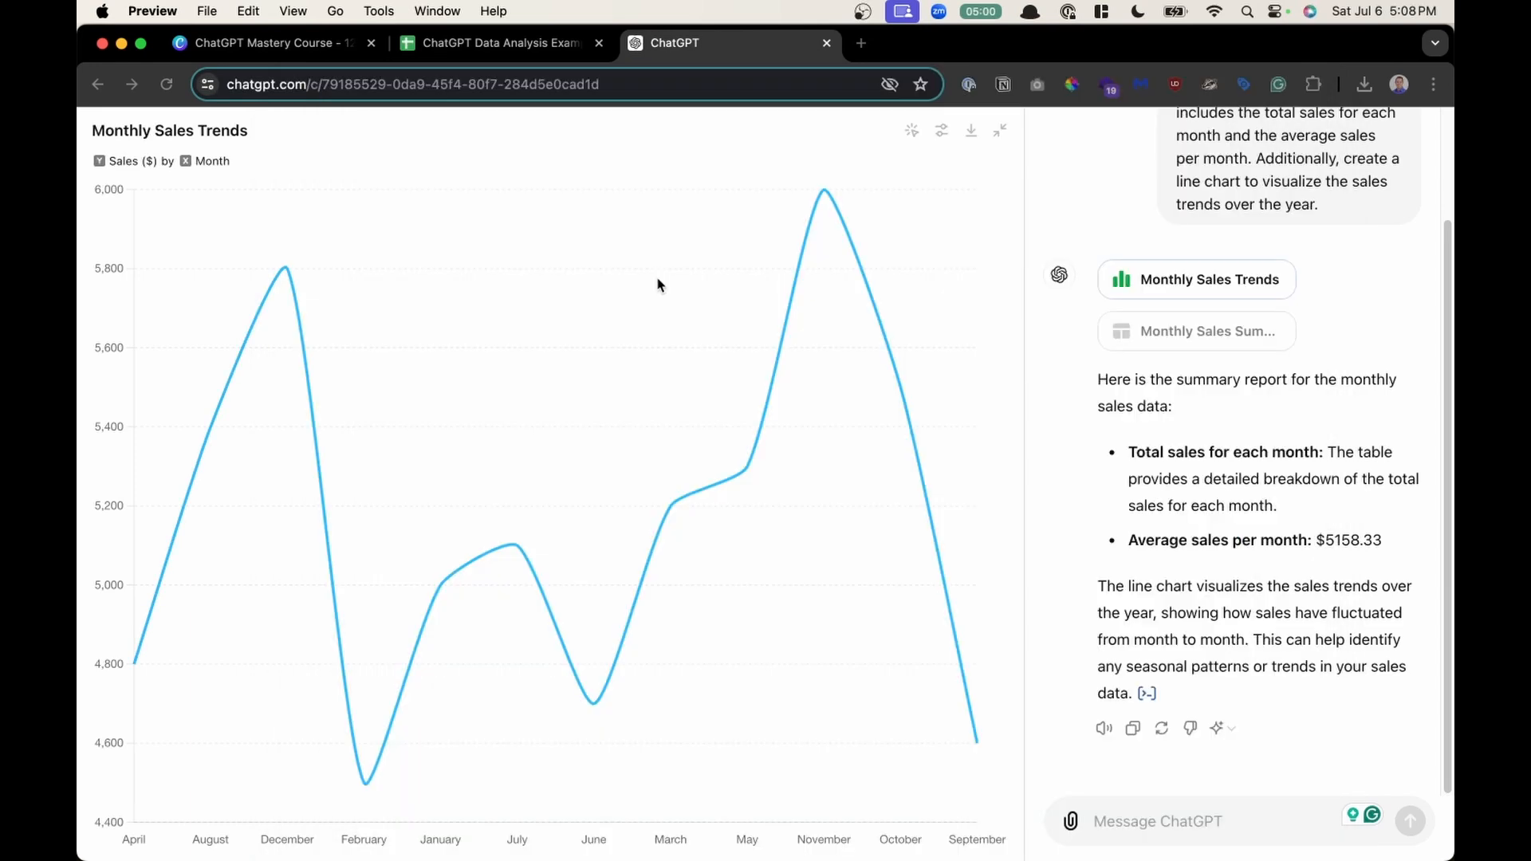
- Set the macOS screenshot tool to save captures to the Clipboard
key(super+shift+5)
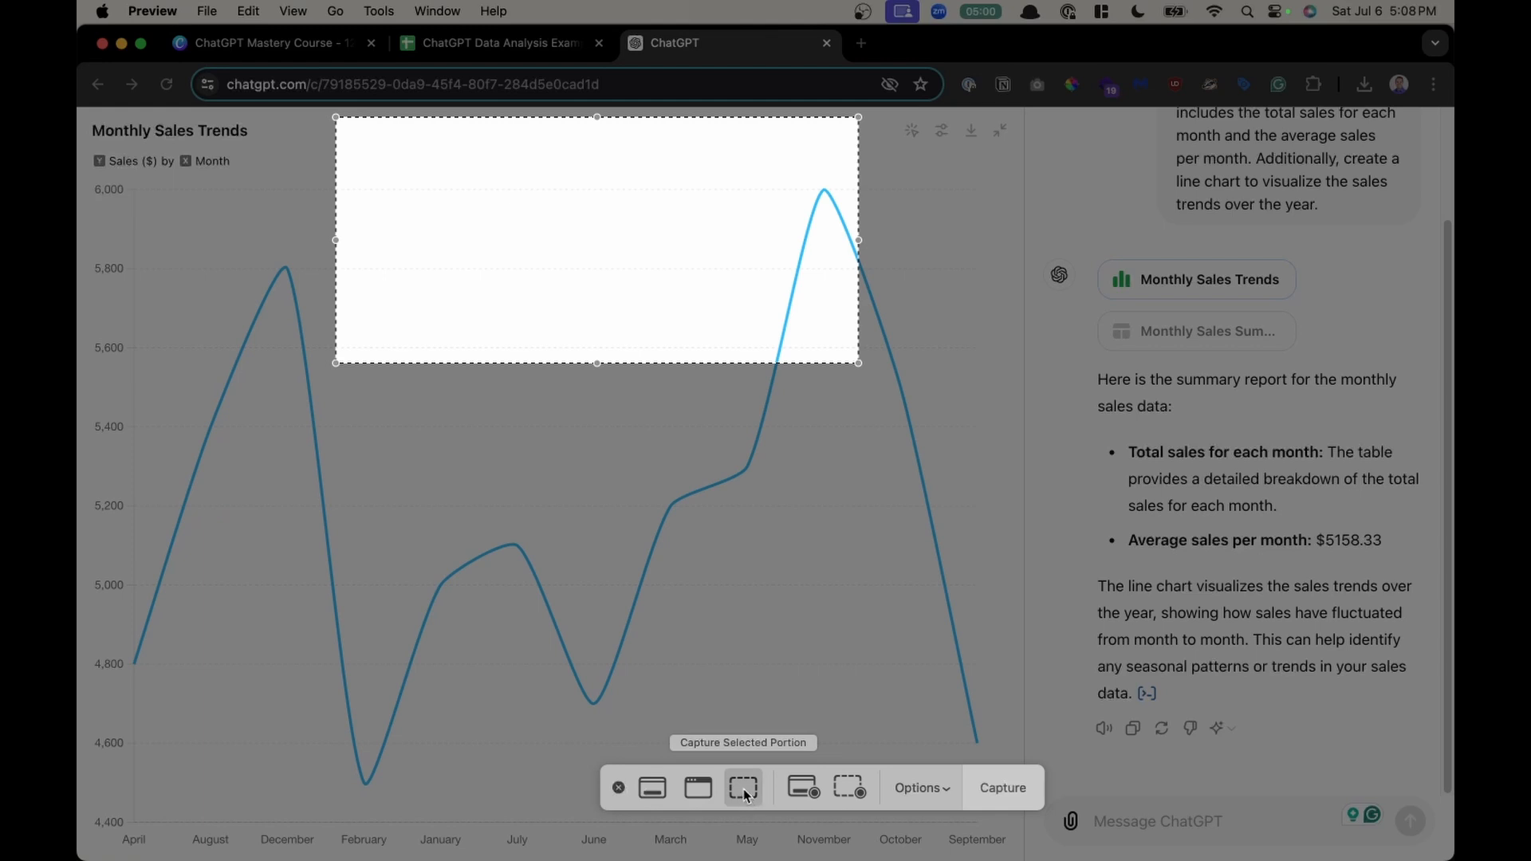
click(921, 788)
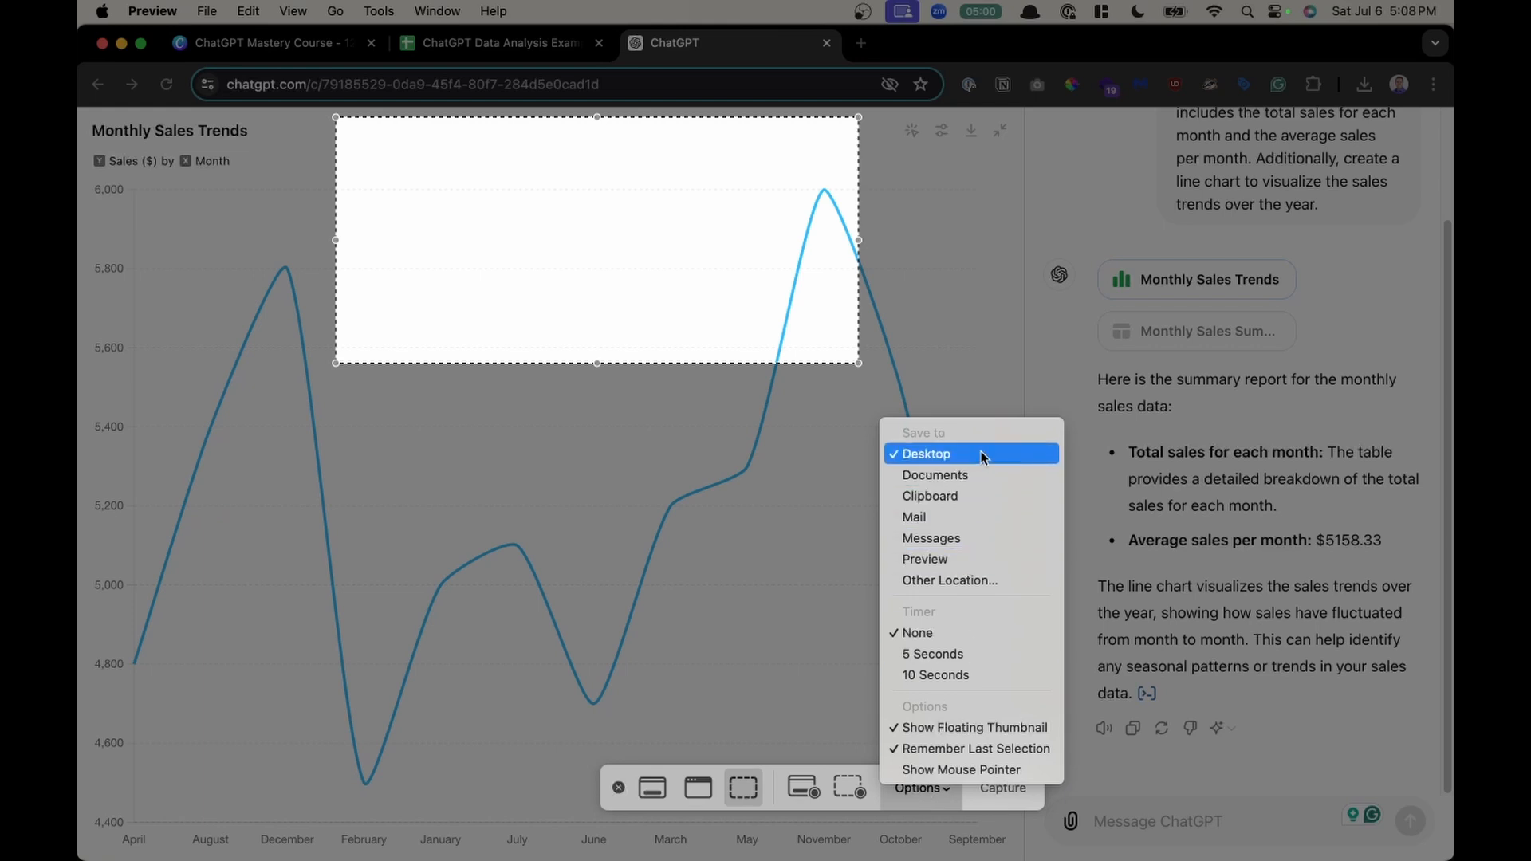
click(978, 497)
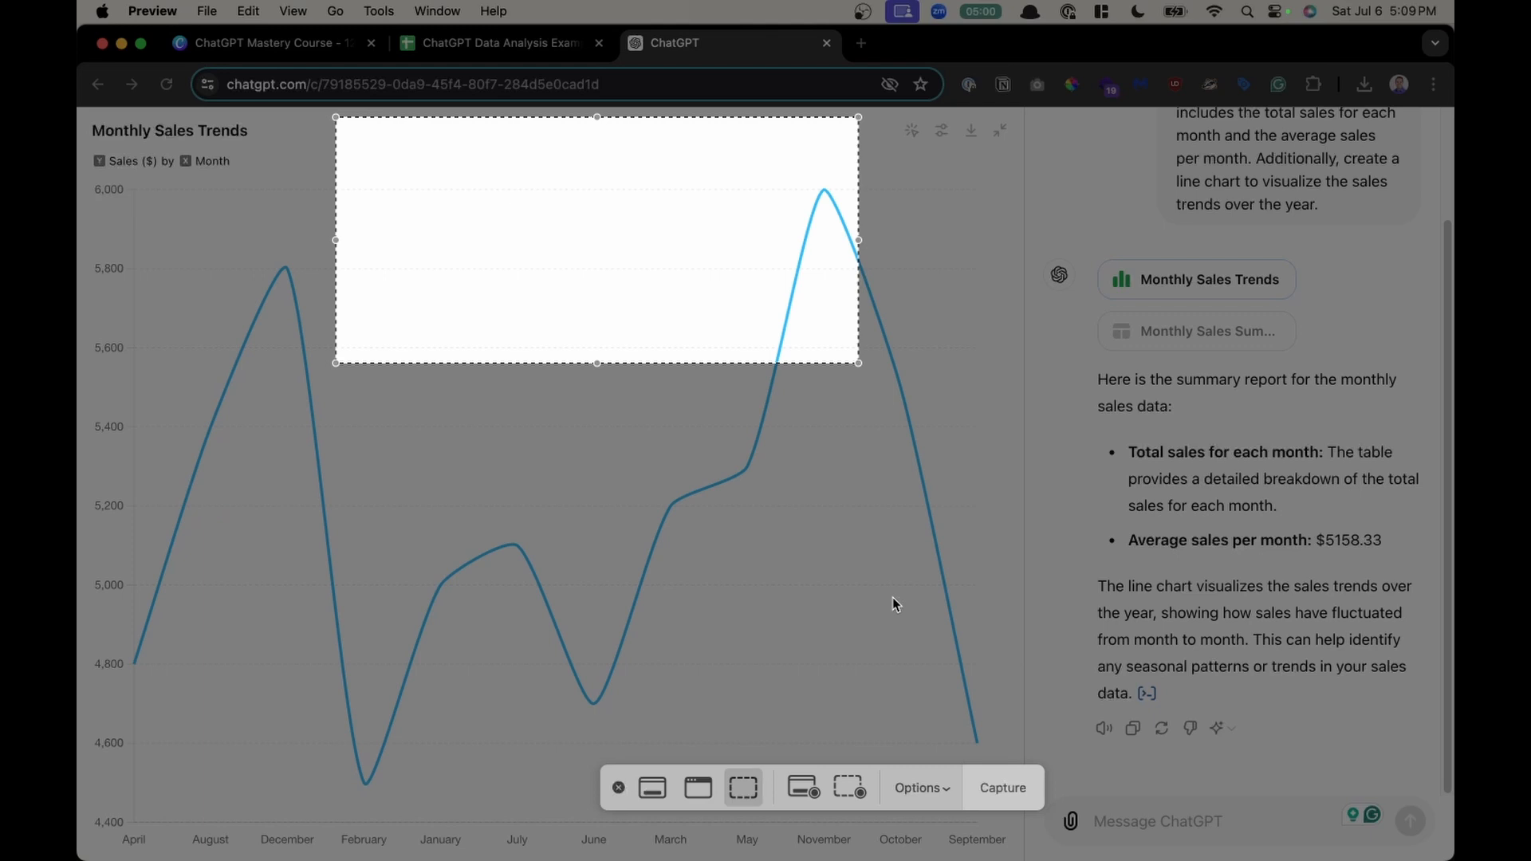
key(Return)
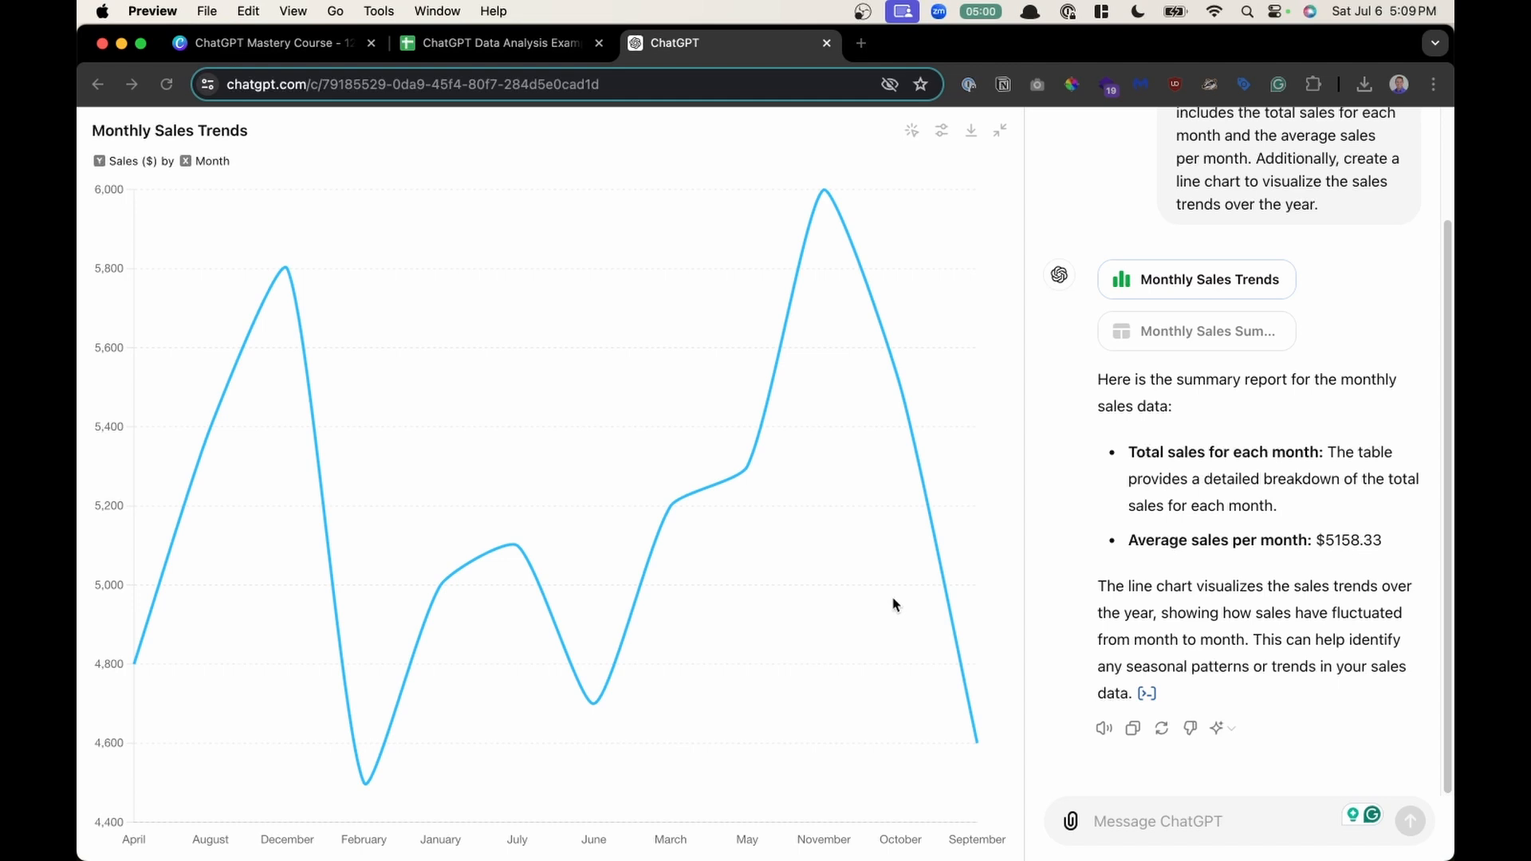
- Capture a screenshot of the expanded Monthly Sales Trends chart, open its thumbnail preview, and close it
key(super+shift+4)
mouse_move(84, 115)
mouse_down()
mouse_move(510, 314)
mouse_move(964, 739)
mouse_move(1031, 819)
mouse_move(1015, 858)
mouse_up()
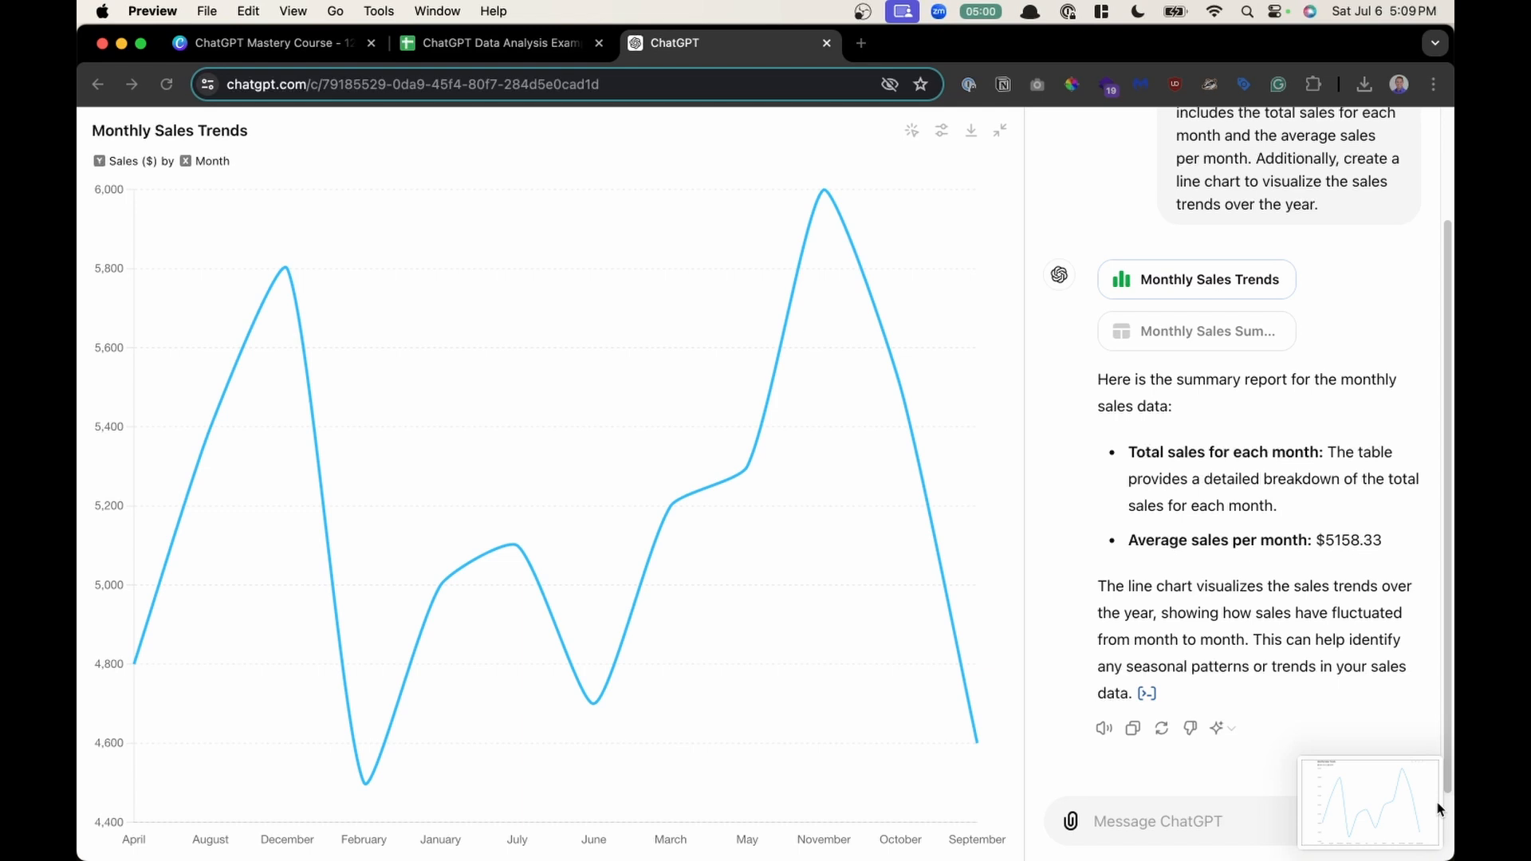
click(1384, 810)
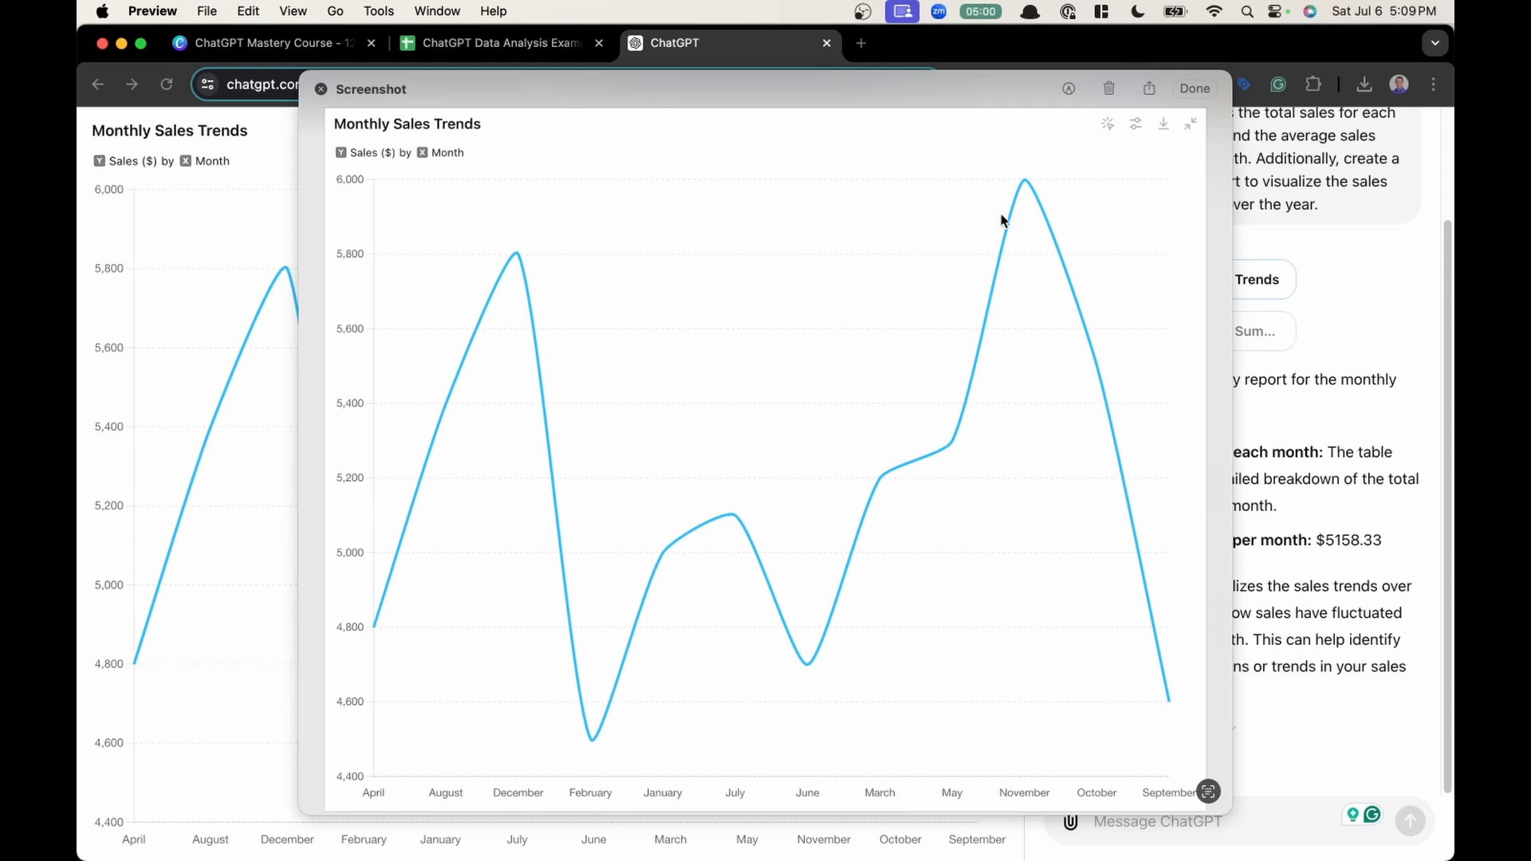
click(319, 88)
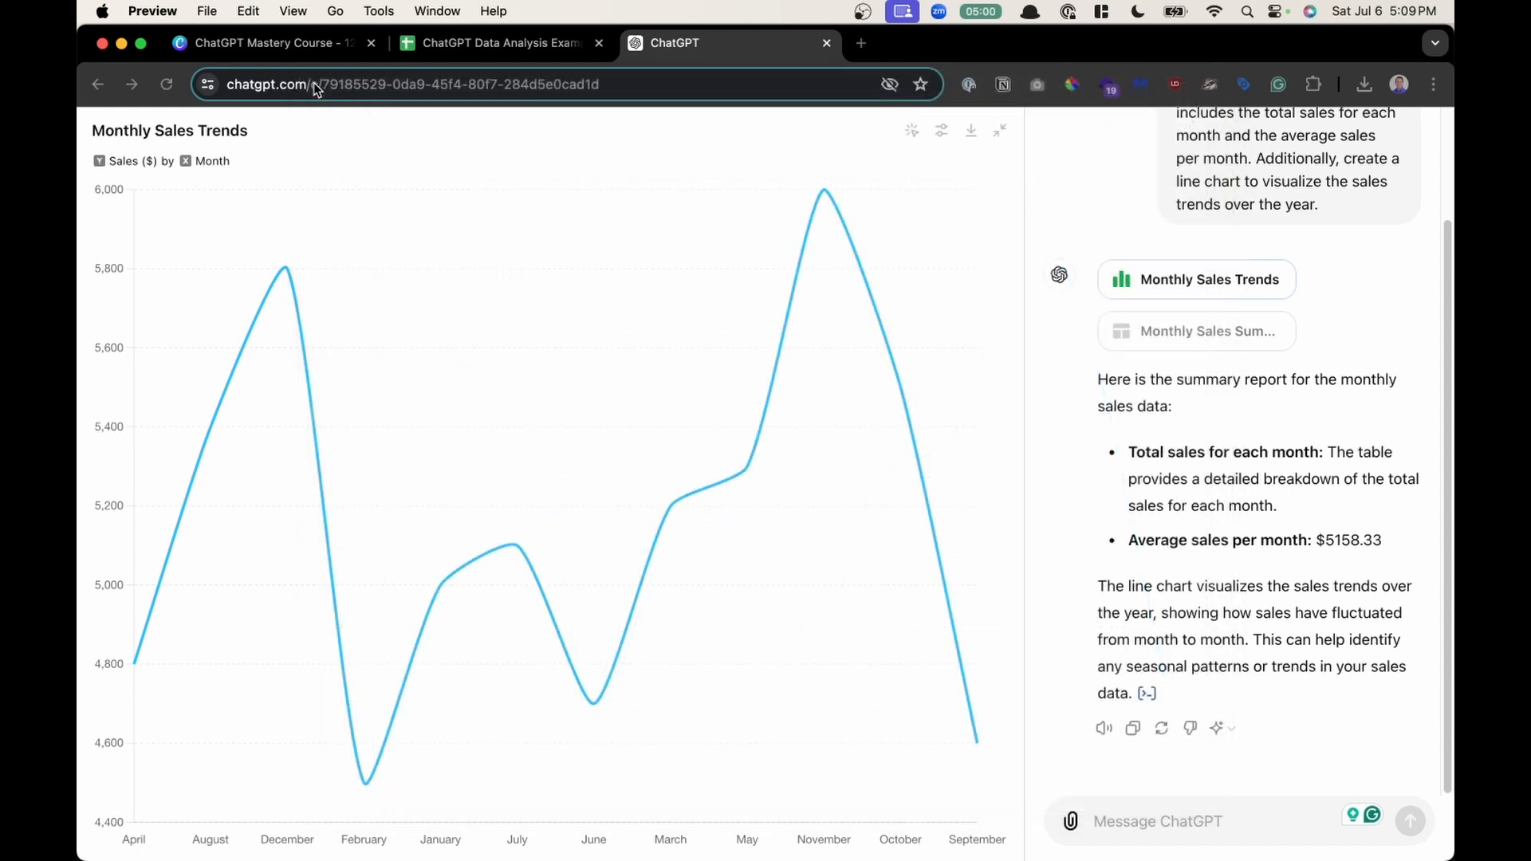
- Collapse the expanded chart back into the conversation and toggle it between static and interactive views several times
click(1003, 135)
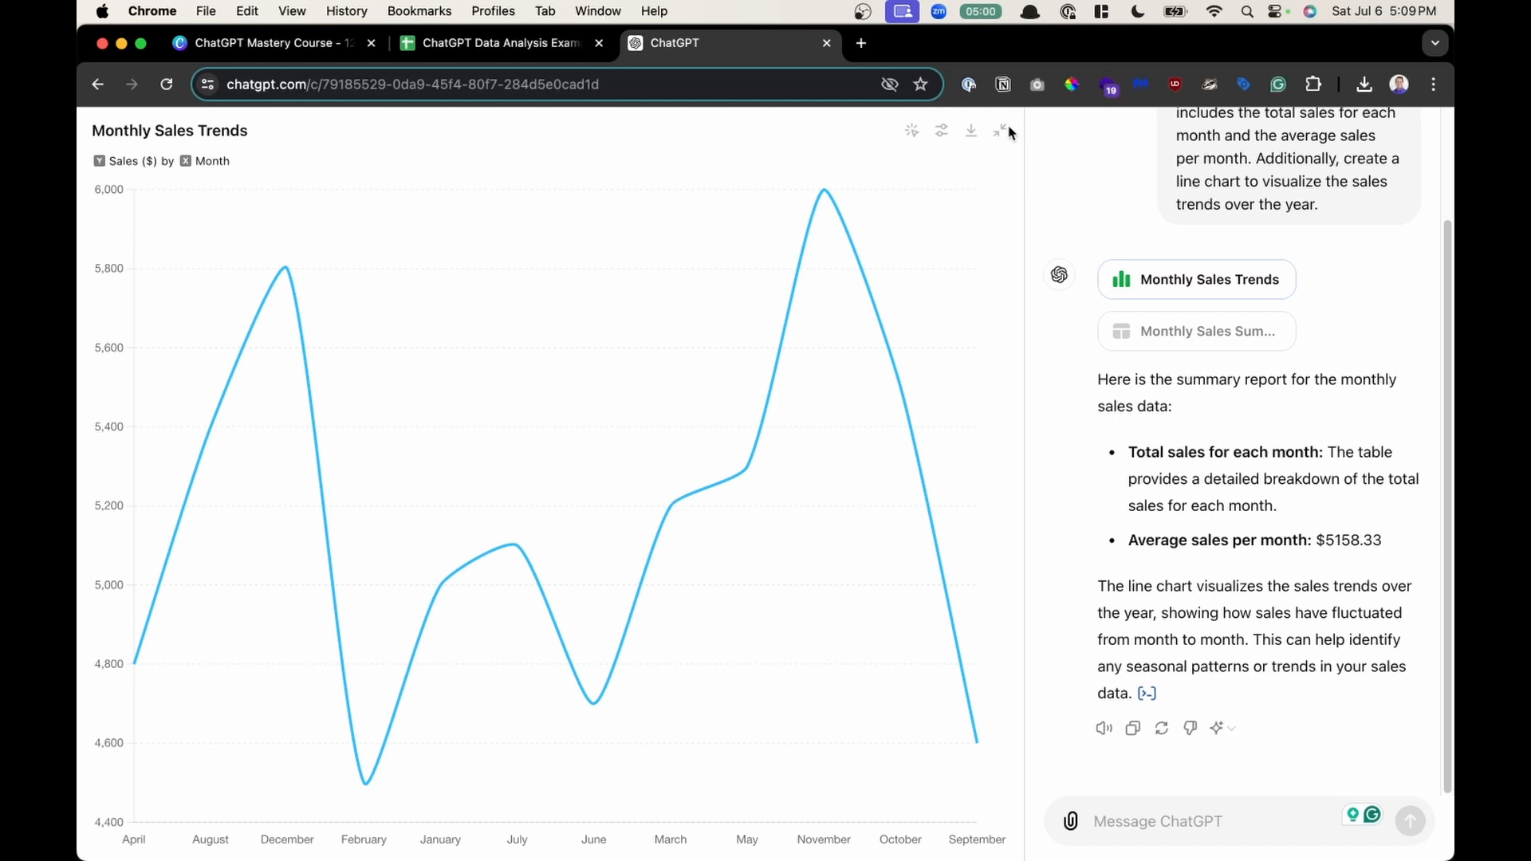
click(1001, 132)
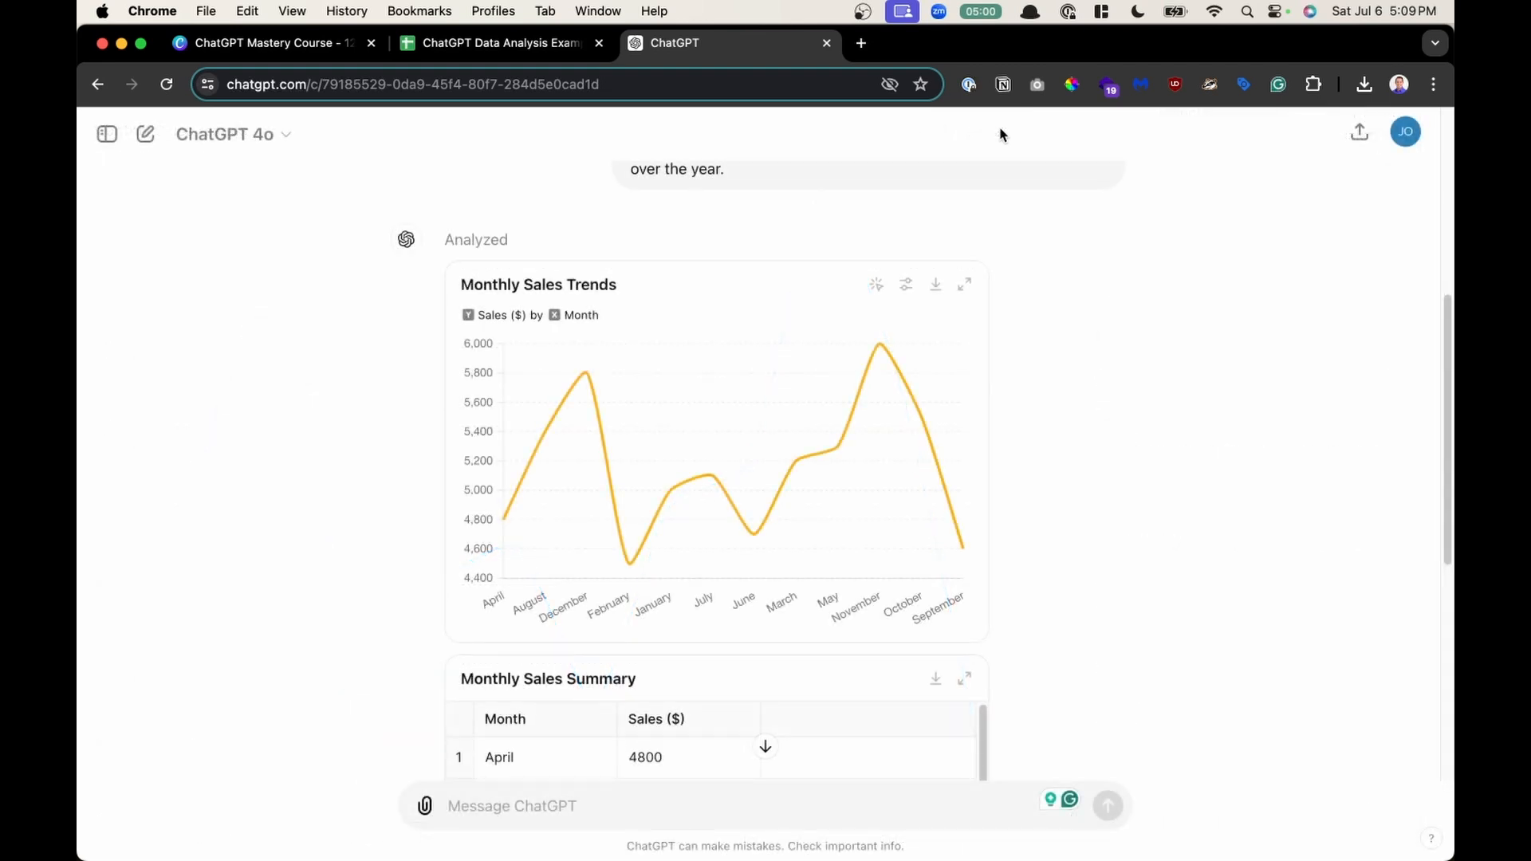
scroll(845, 350, down, 3)
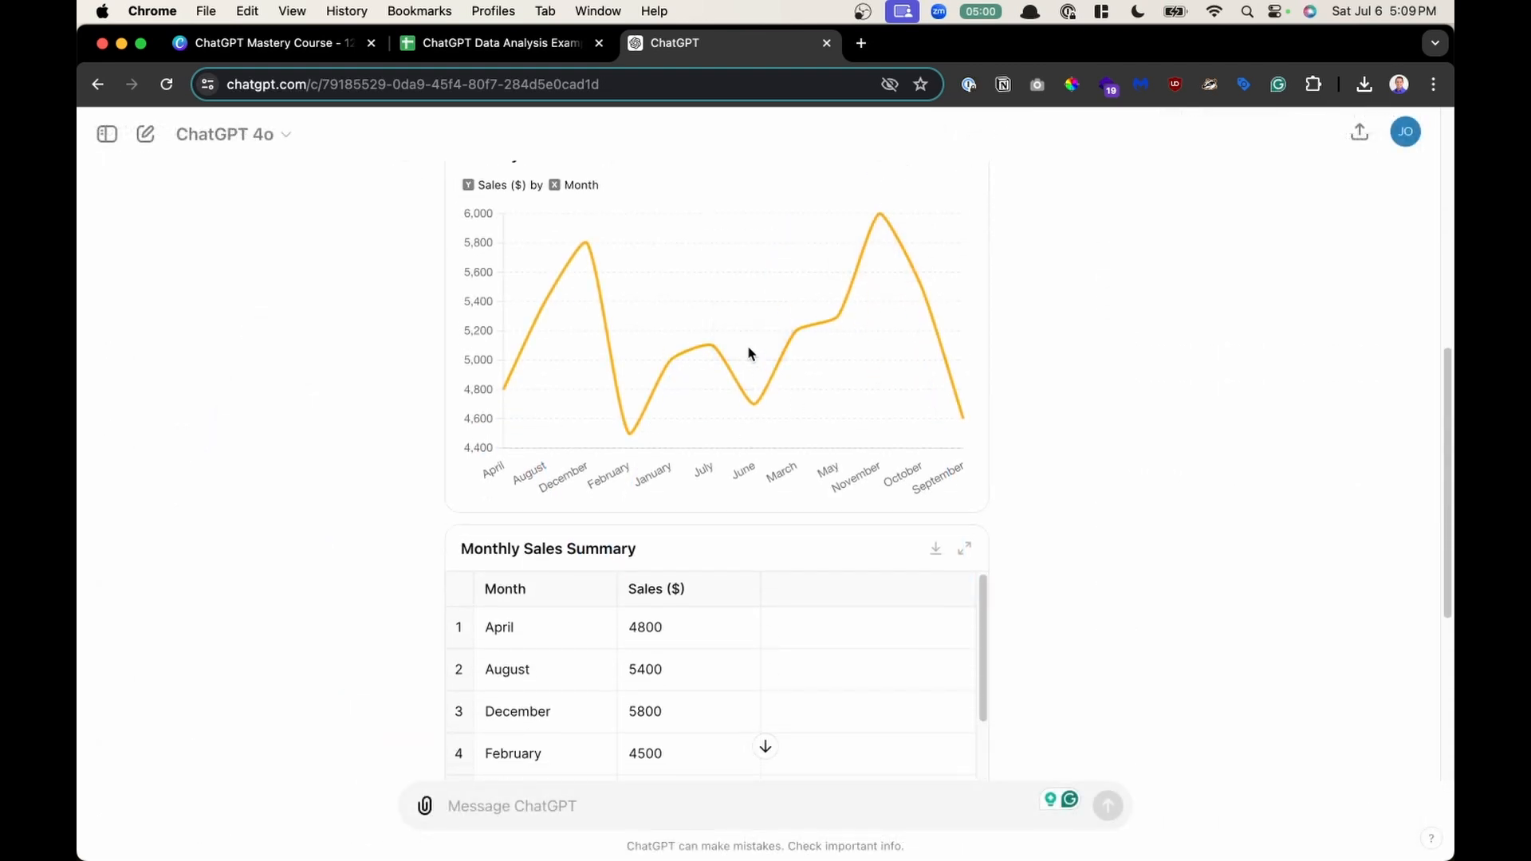
scroll(749, 349, up, 1)
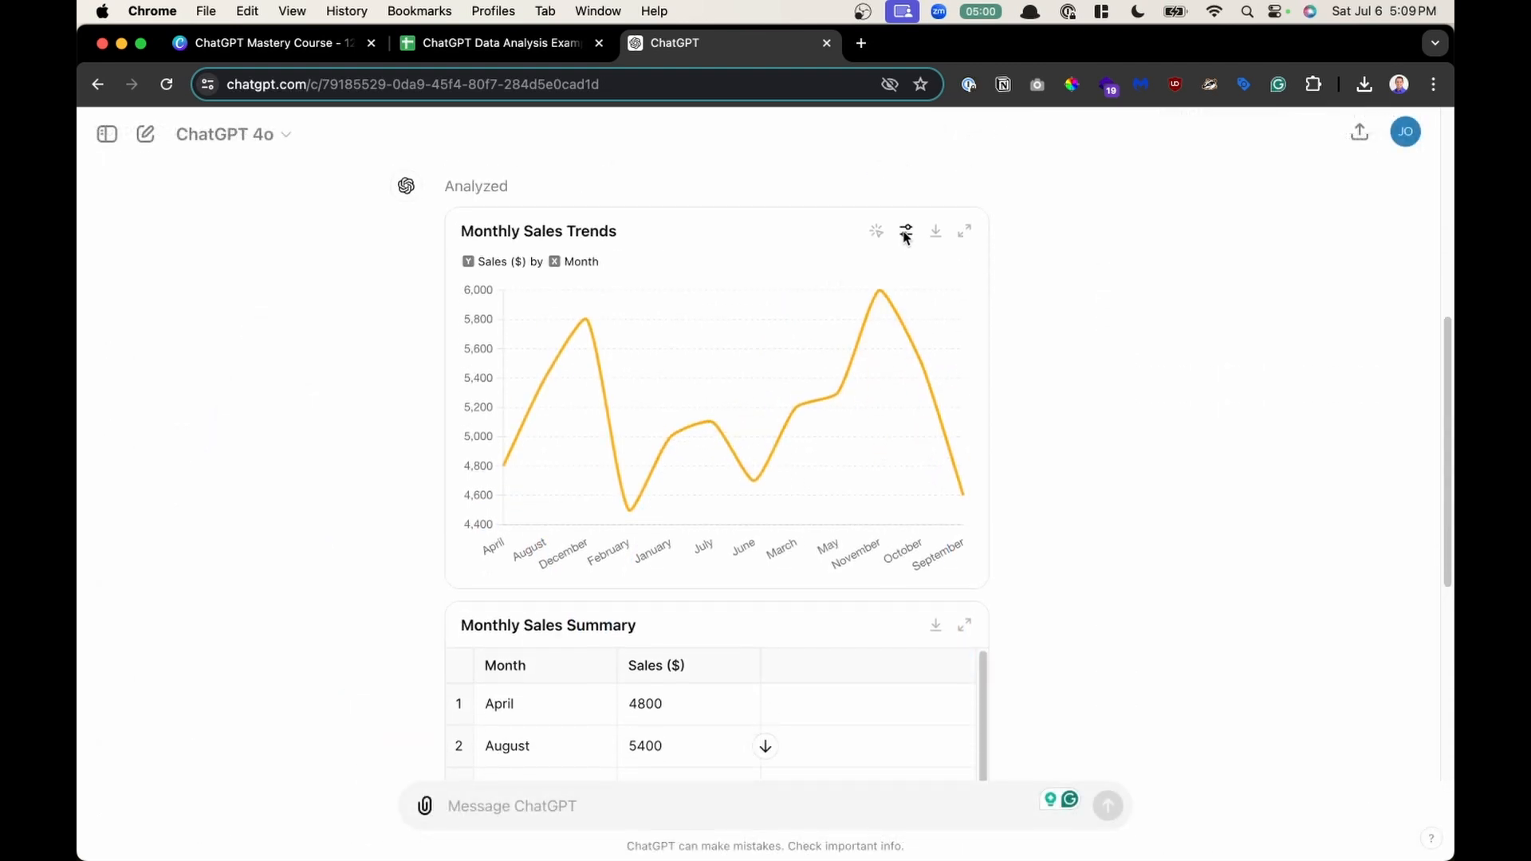
click(877, 233)
click(876, 233)
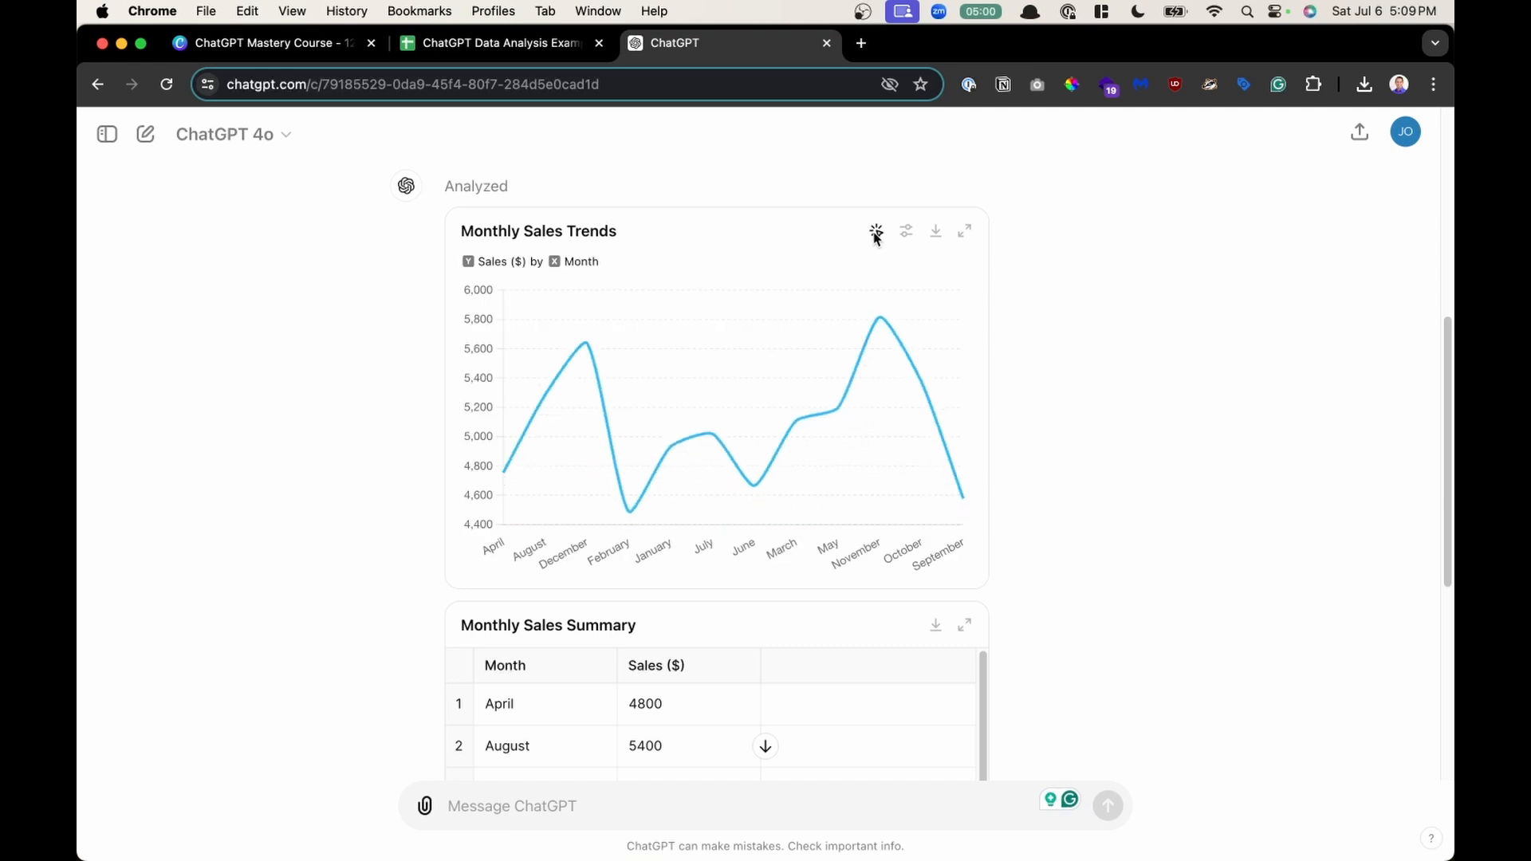
click(877, 233)
click(909, 233)
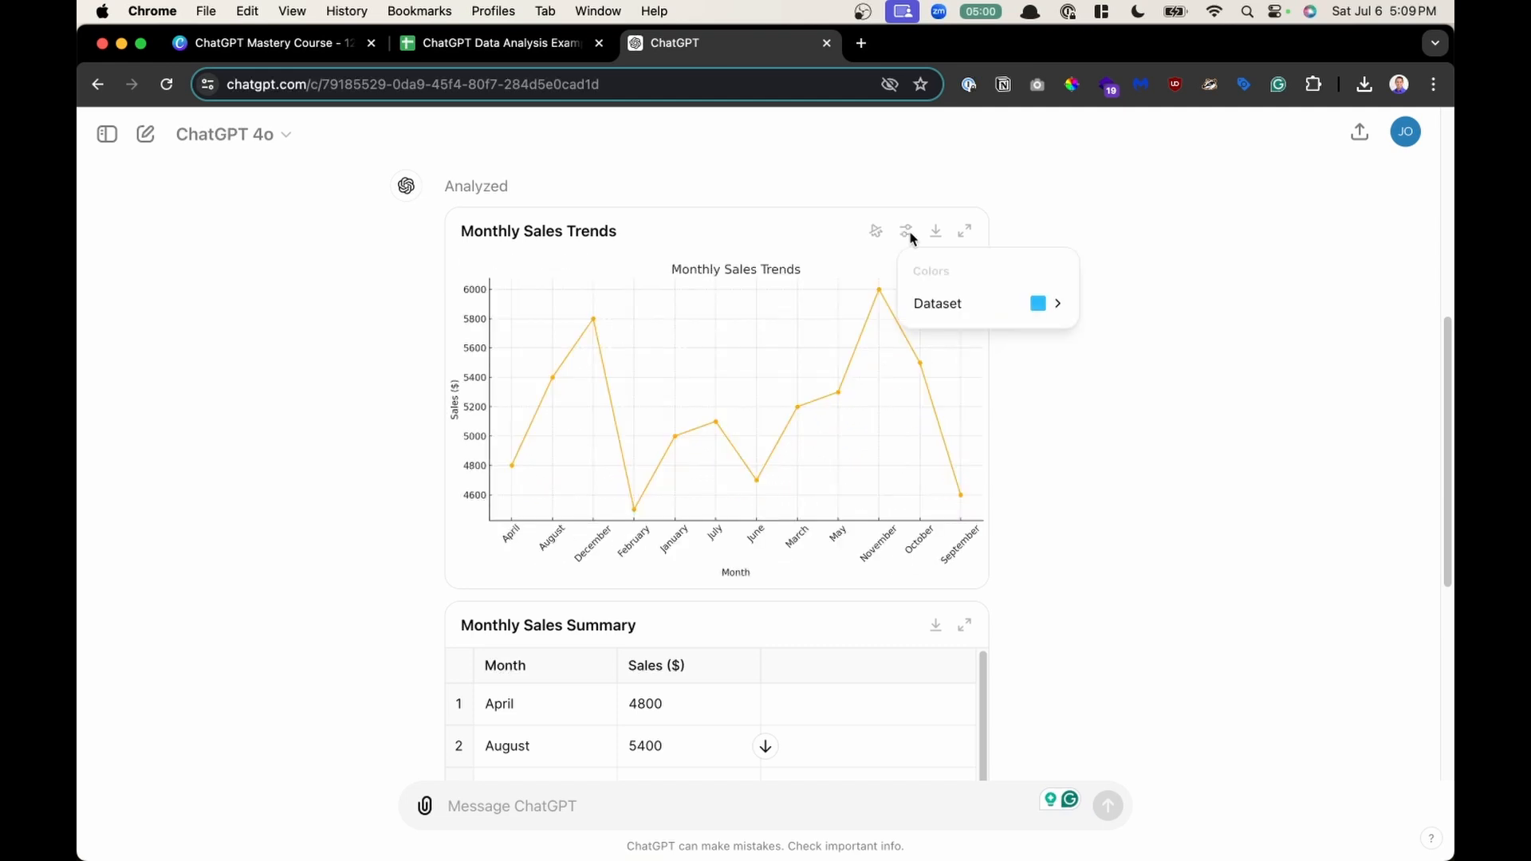
click(889, 230)
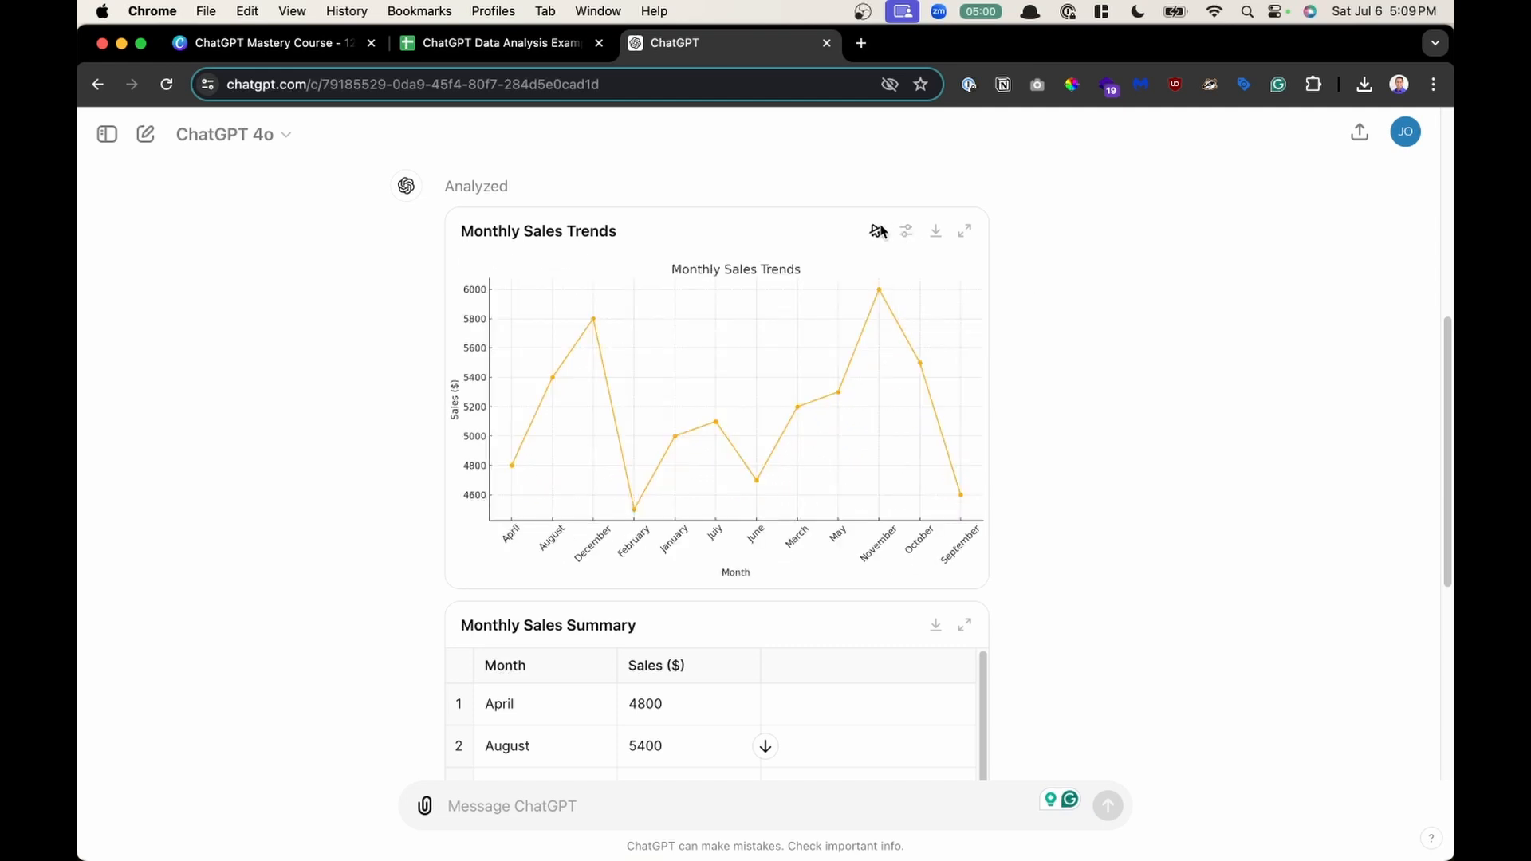
click(878, 232)
- Change the chart's dataset line colour to the red swatch
click(907, 233)
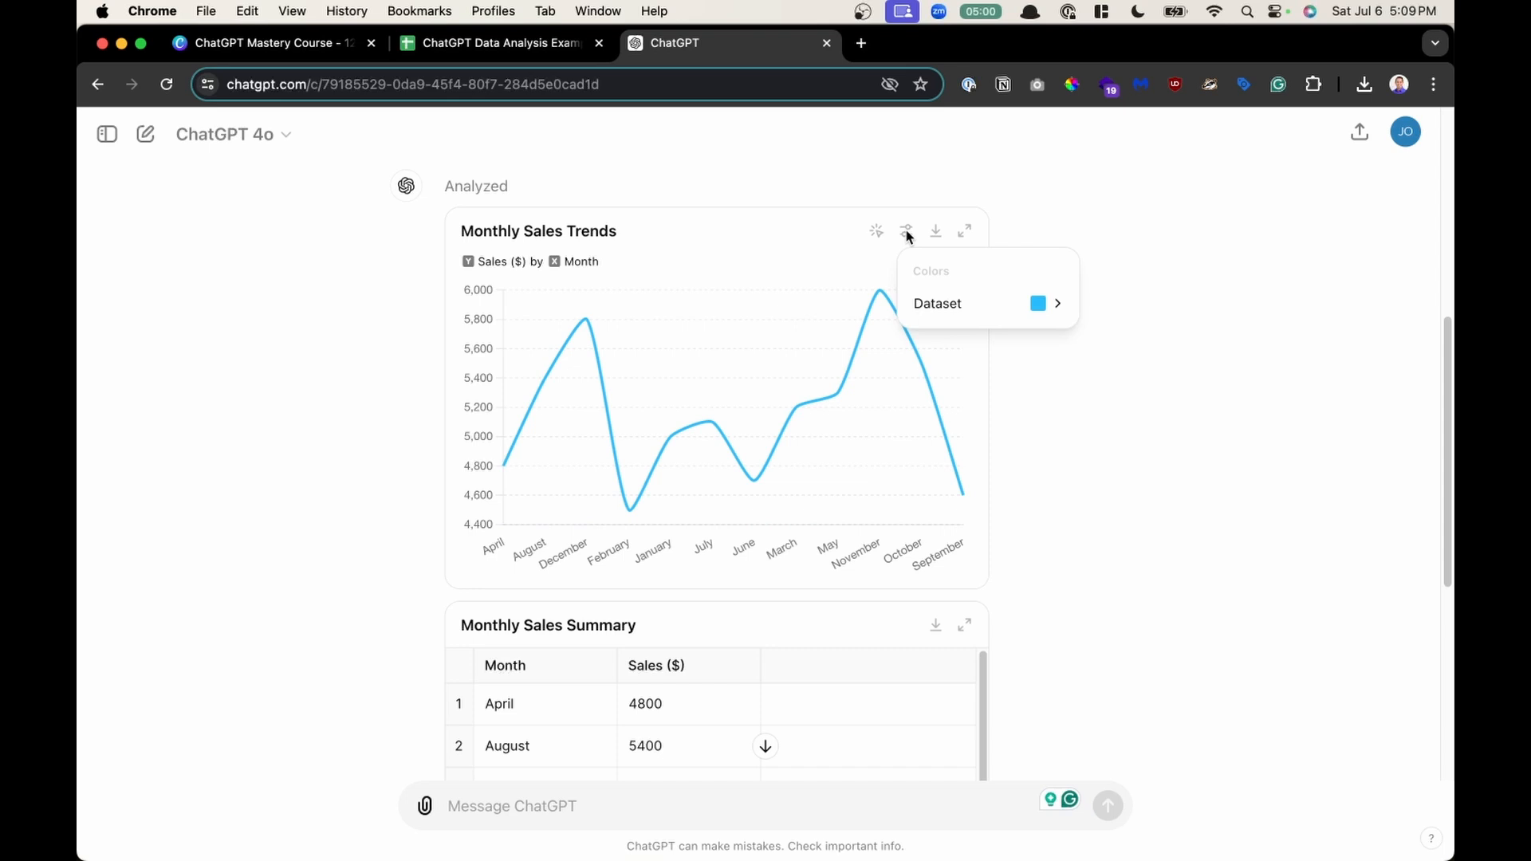
click(1035, 303)
click(1183, 351)
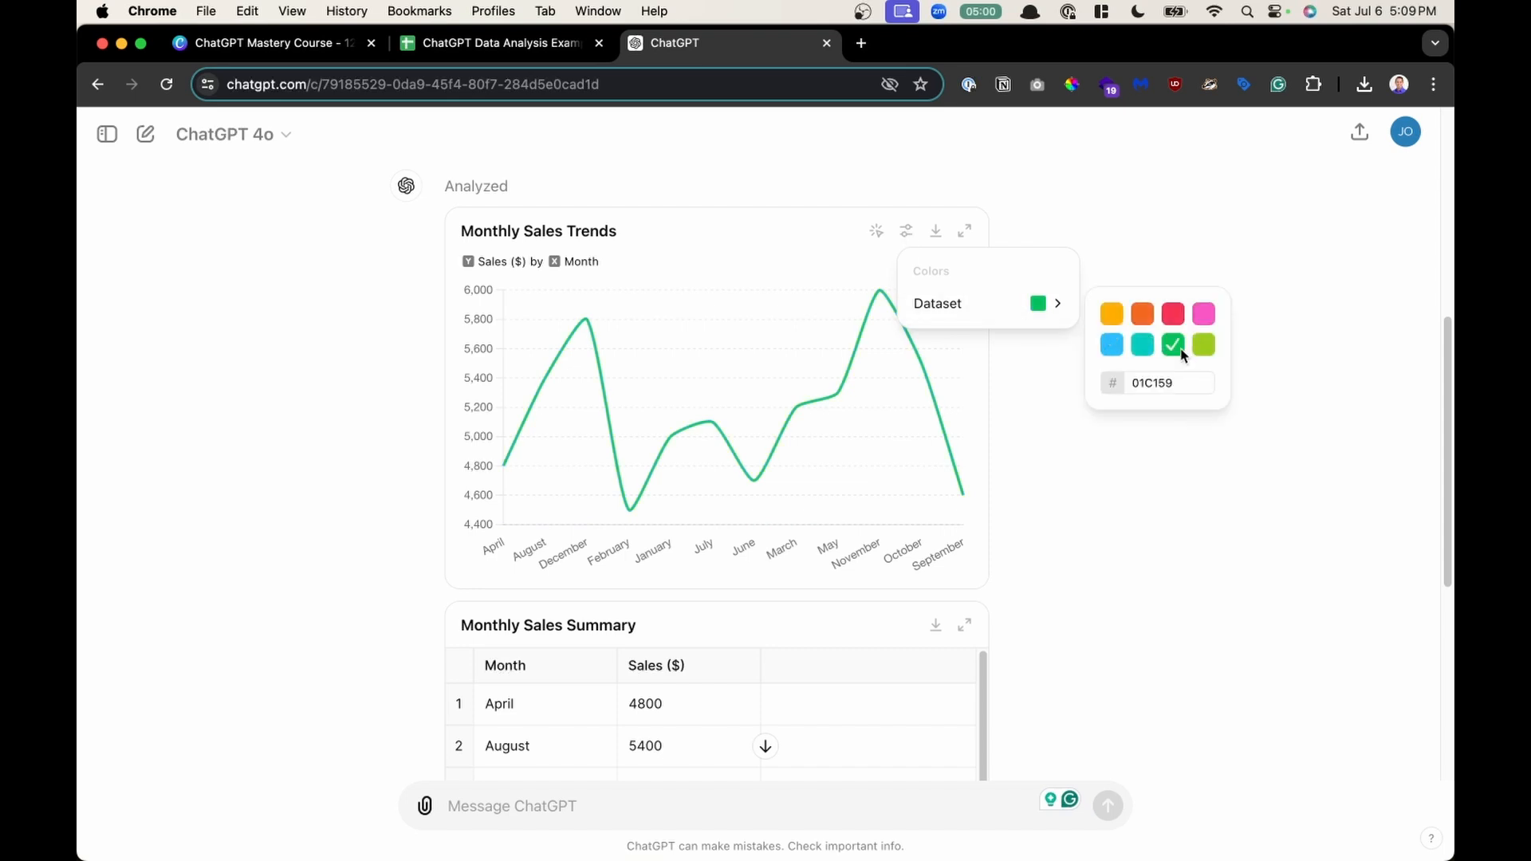
click(1175, 317)
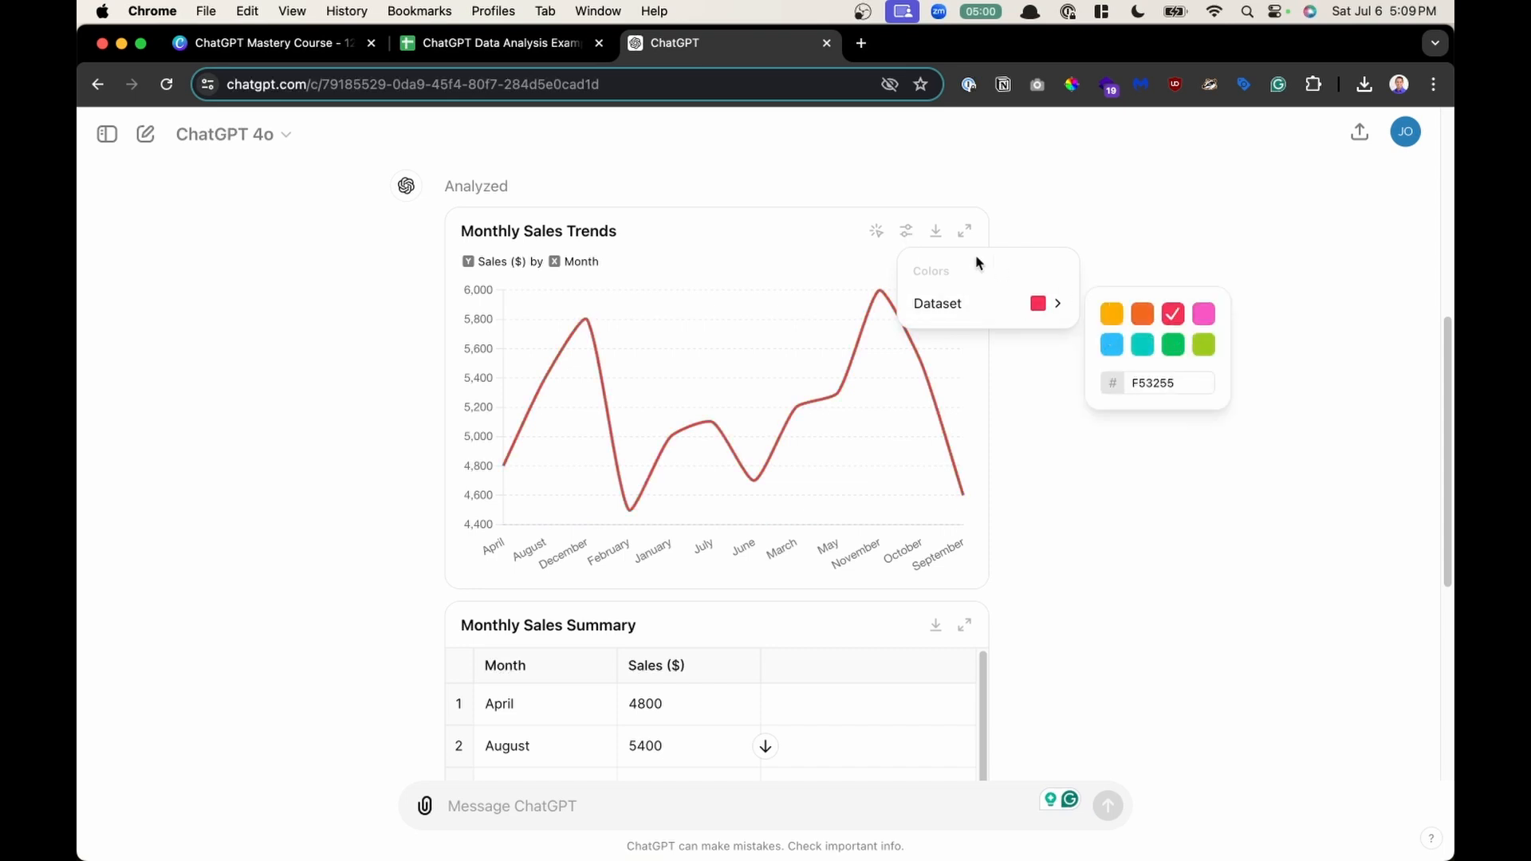
- Download the recoloured chart as a PNG, open it from the downloads list to view, and close it
click(940, 233)
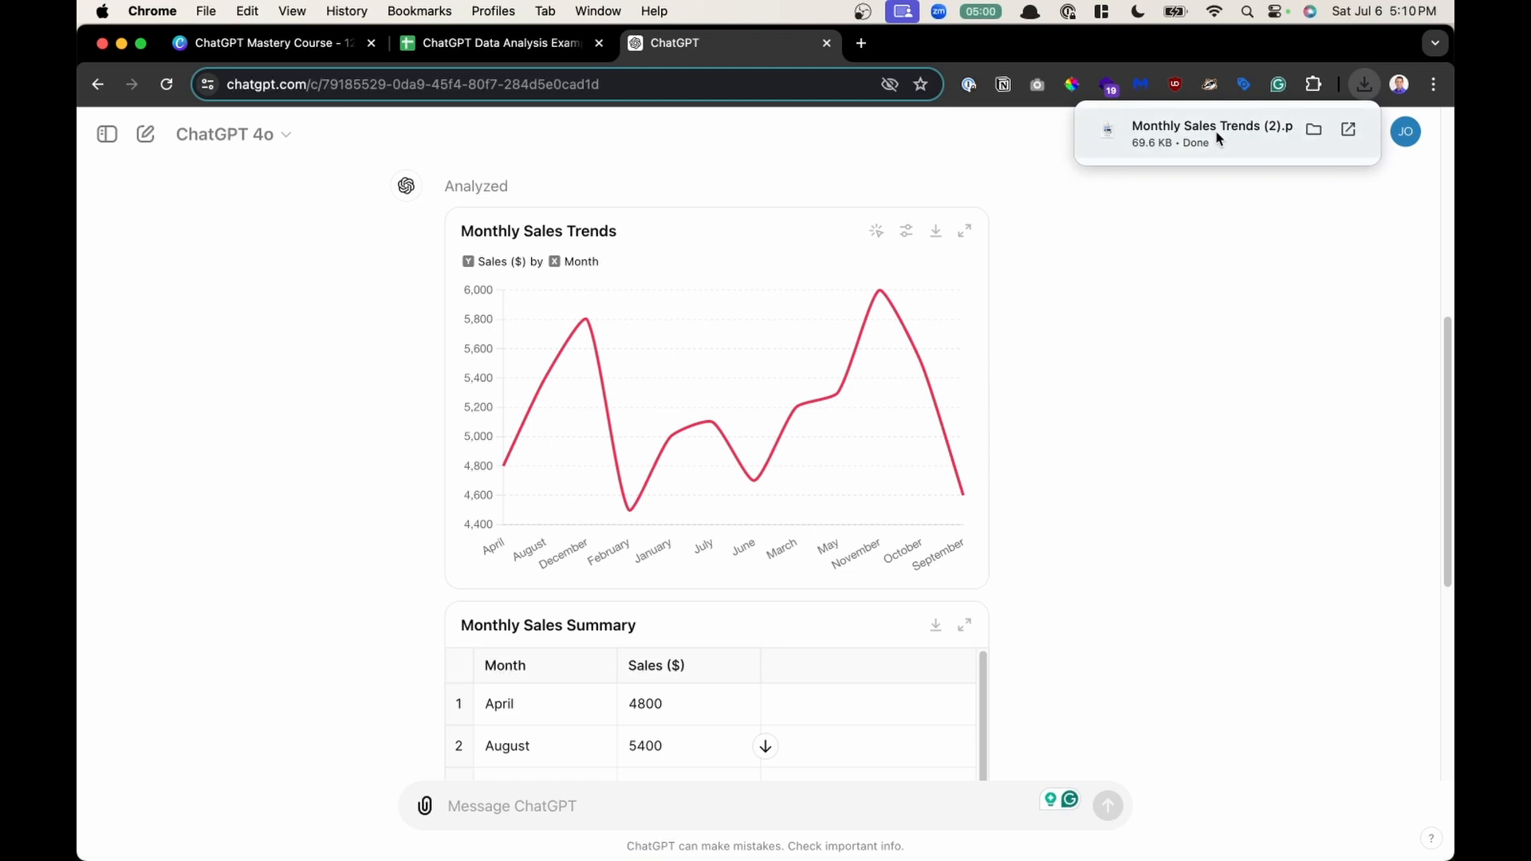
click(1216, 134)
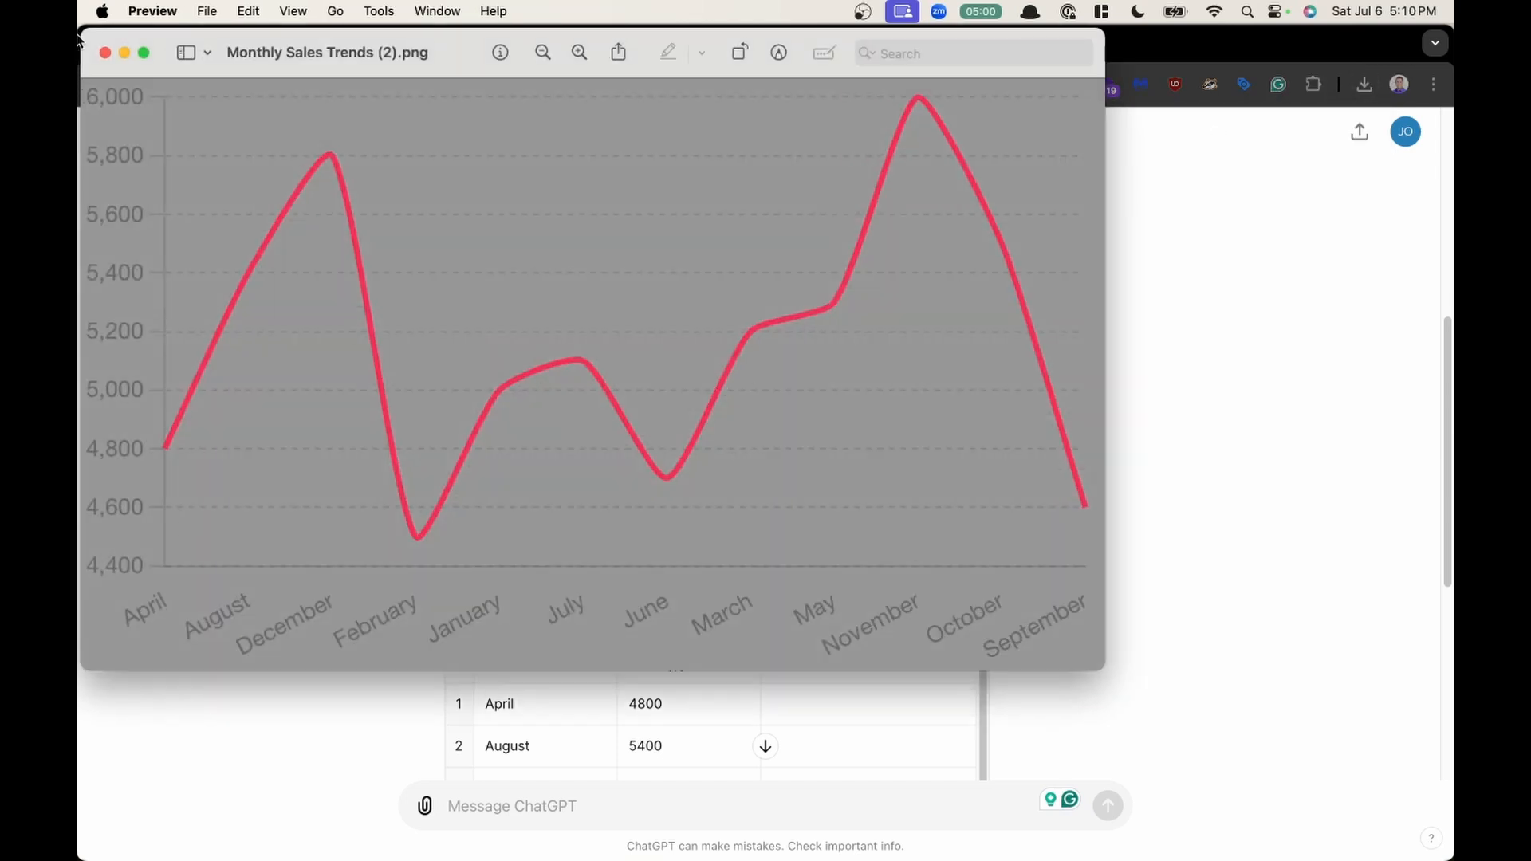
click(104, 53)
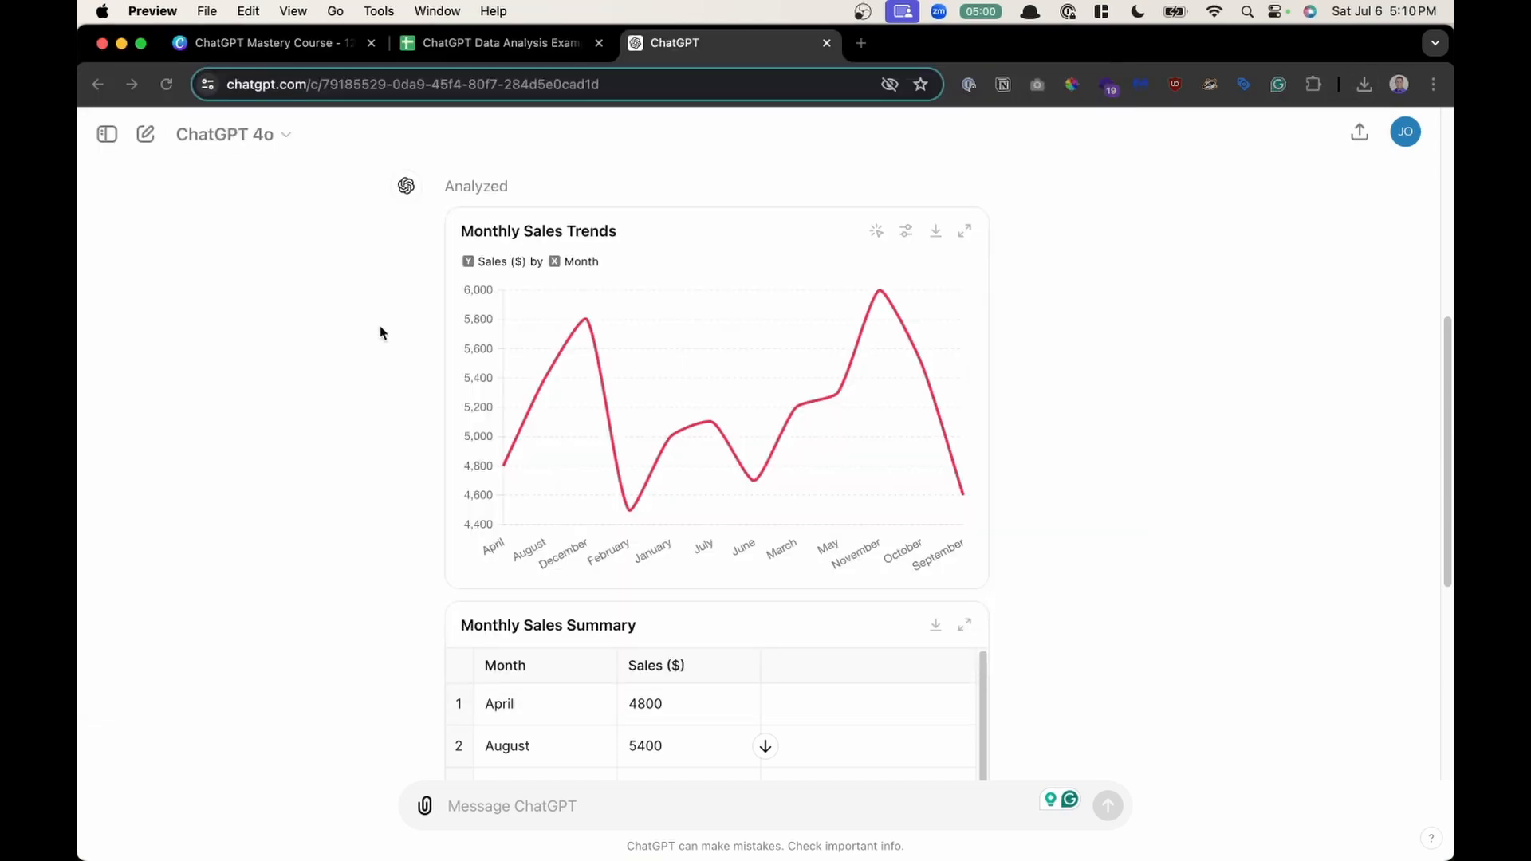
- Capture a screenshot of the red Monthly Sales Trends chart, open its thumbnail preview, and close it
key(super+shift+5)
key(Escape)
key(super+shift+4)
drag(439, 203, 997, 595)
click(1361, 811)
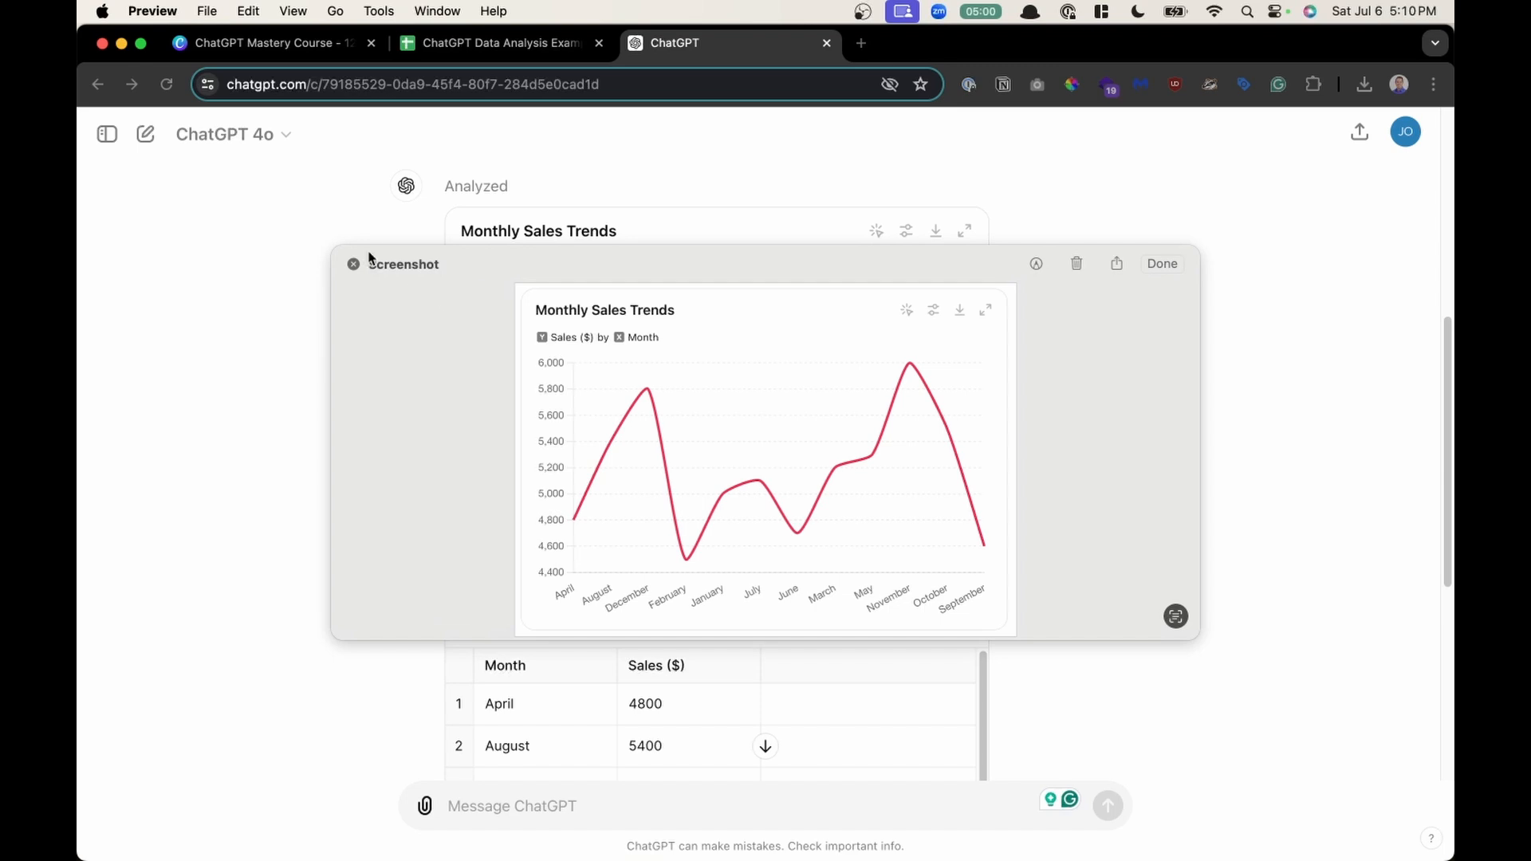
click(353, 264)
- Highlight the summary report's lines on total sales and average sales per month to examine them
scroll(742, 405, down, 3)
scroll(742, 404, down, 5)
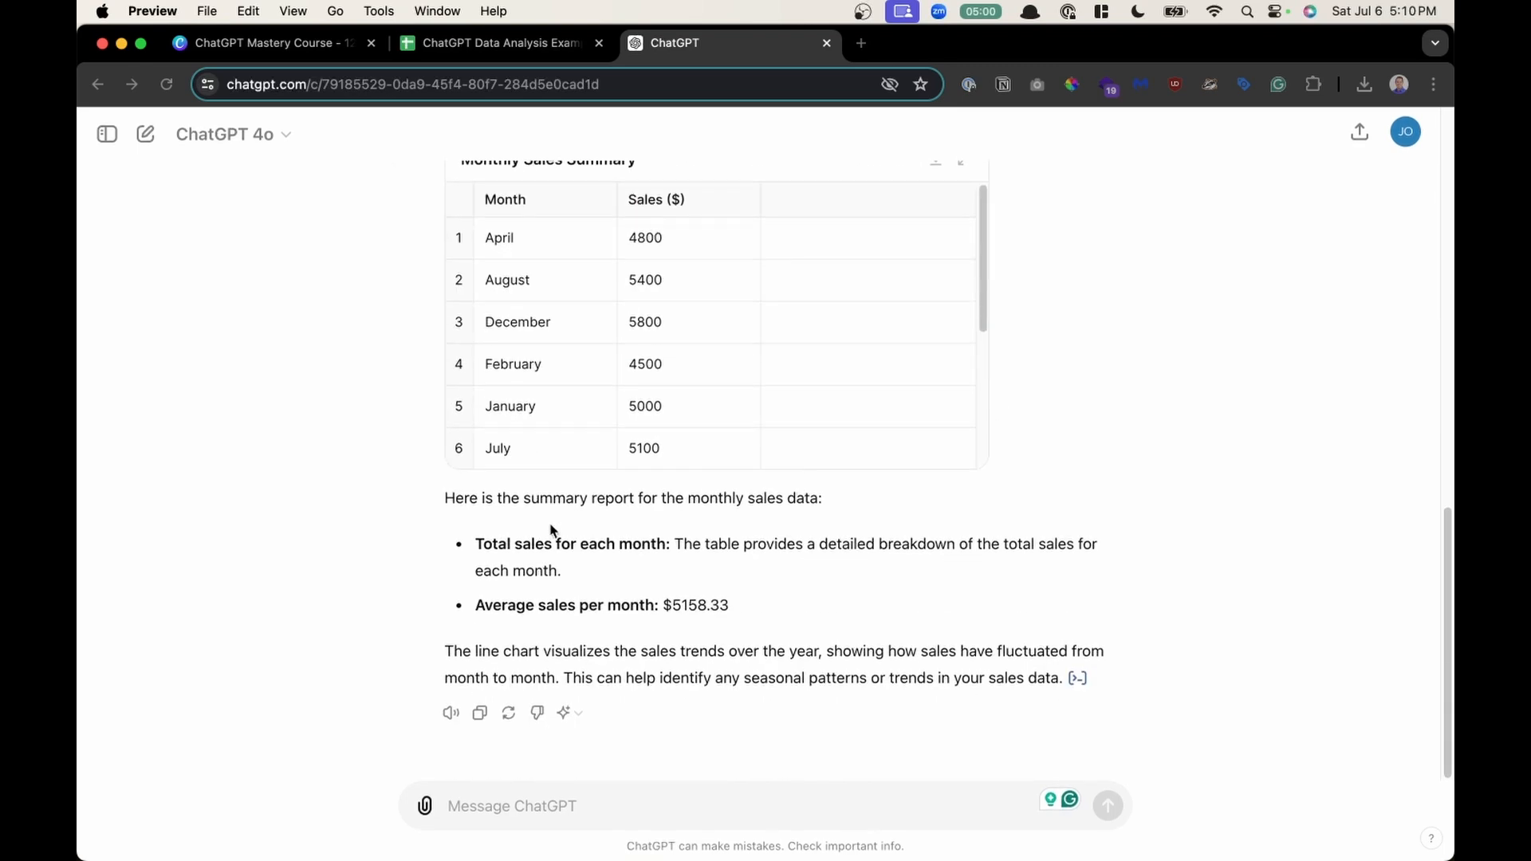
click(472, 504)
drag(624, 504, 822, 501)
drag(504, 559, 657, 553)
drag(533, 611, 732, 614)
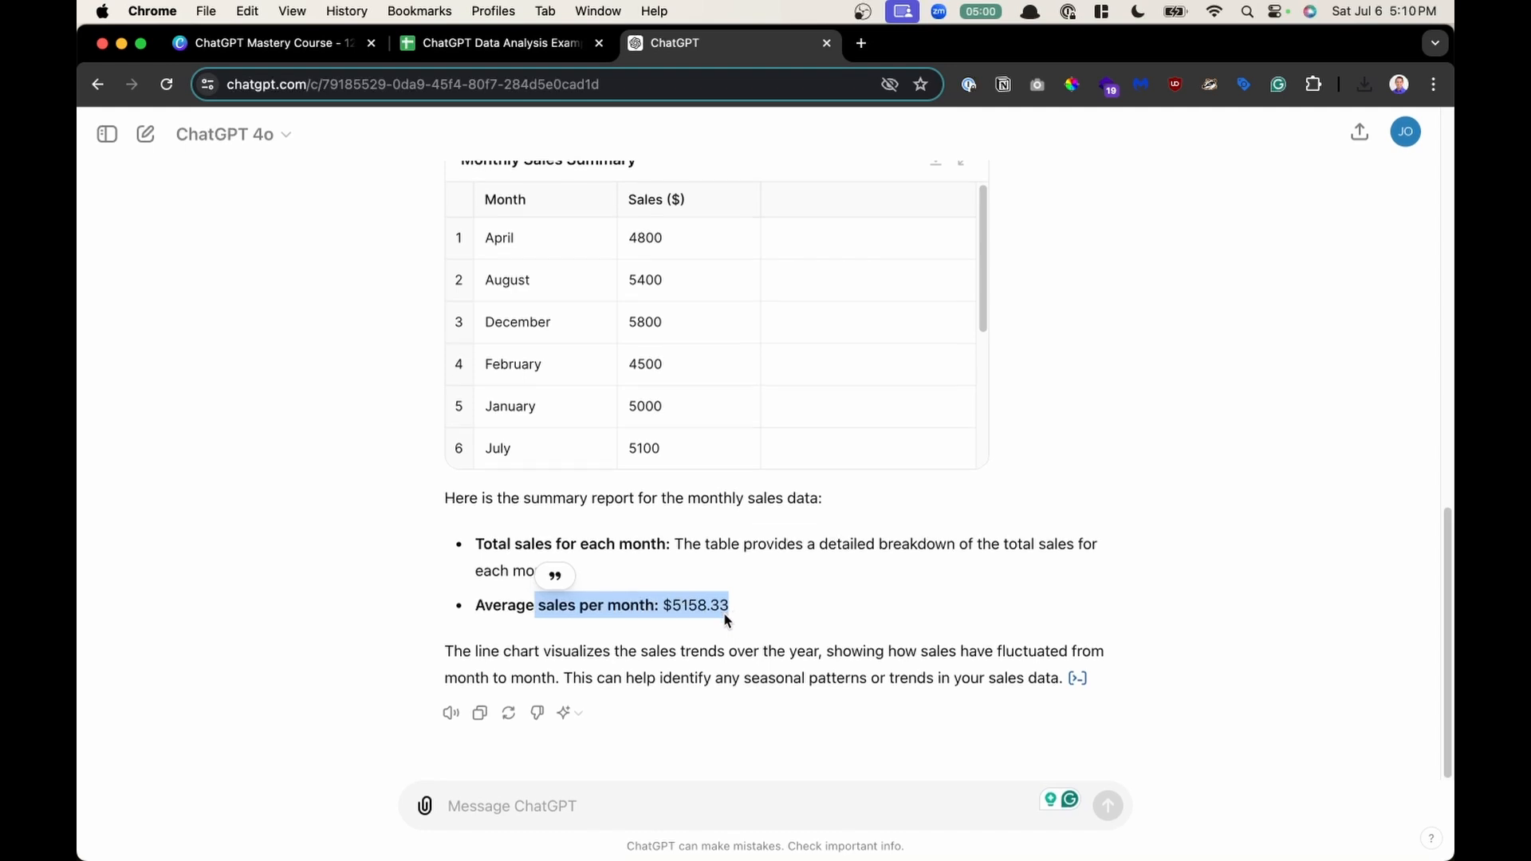
click(700, 537)
- Paste a prompt asking to summarize sales distribution by product category and create a pie chart of each category's percentage
scroll(697, 535, right, 2)
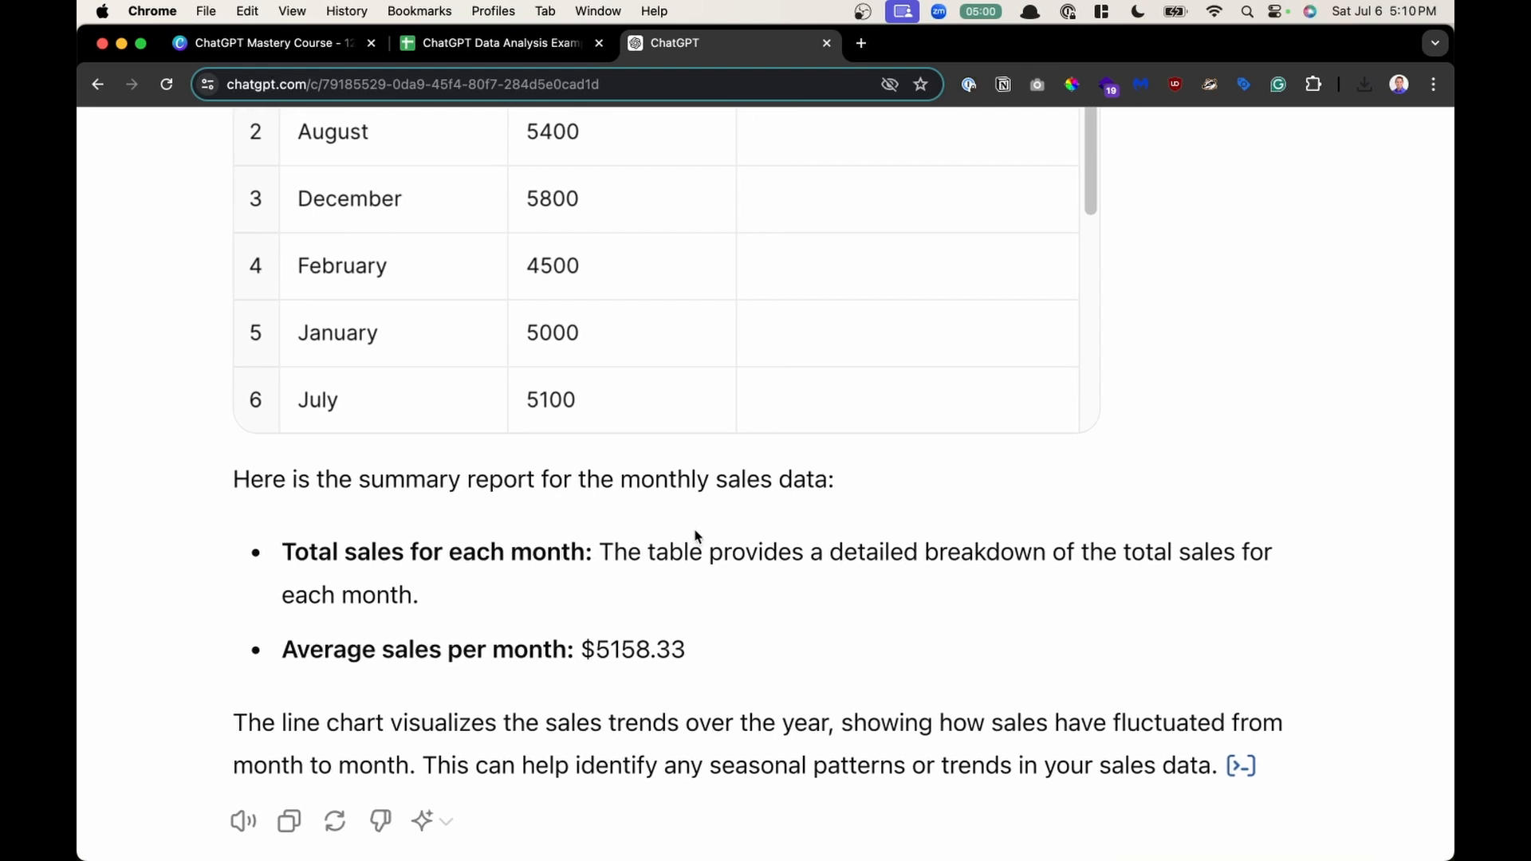
scroll(695, 537, down, 1)
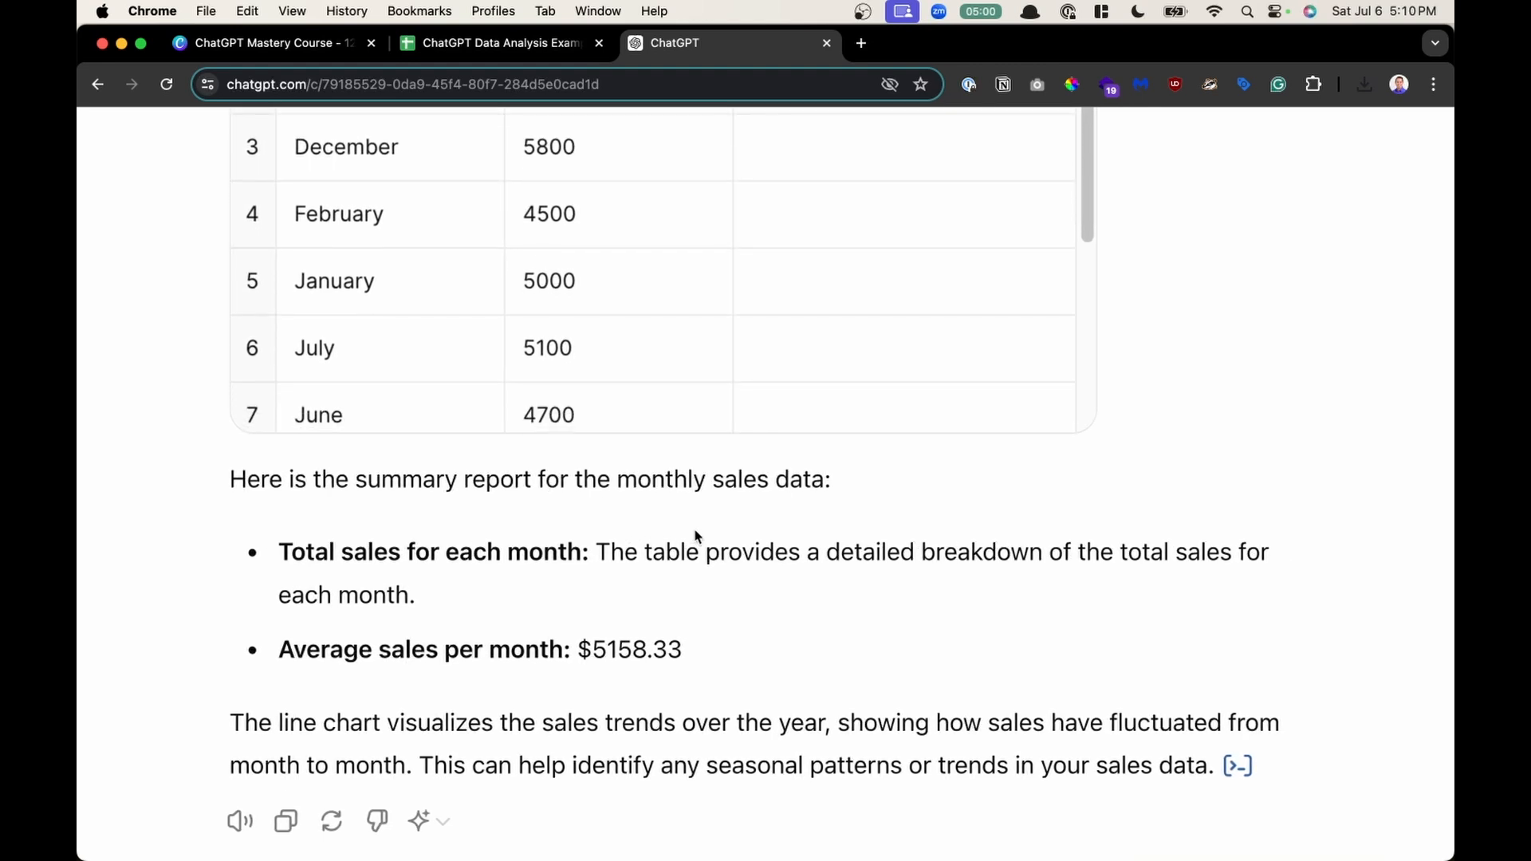
scroll(695, 537, down, 3)
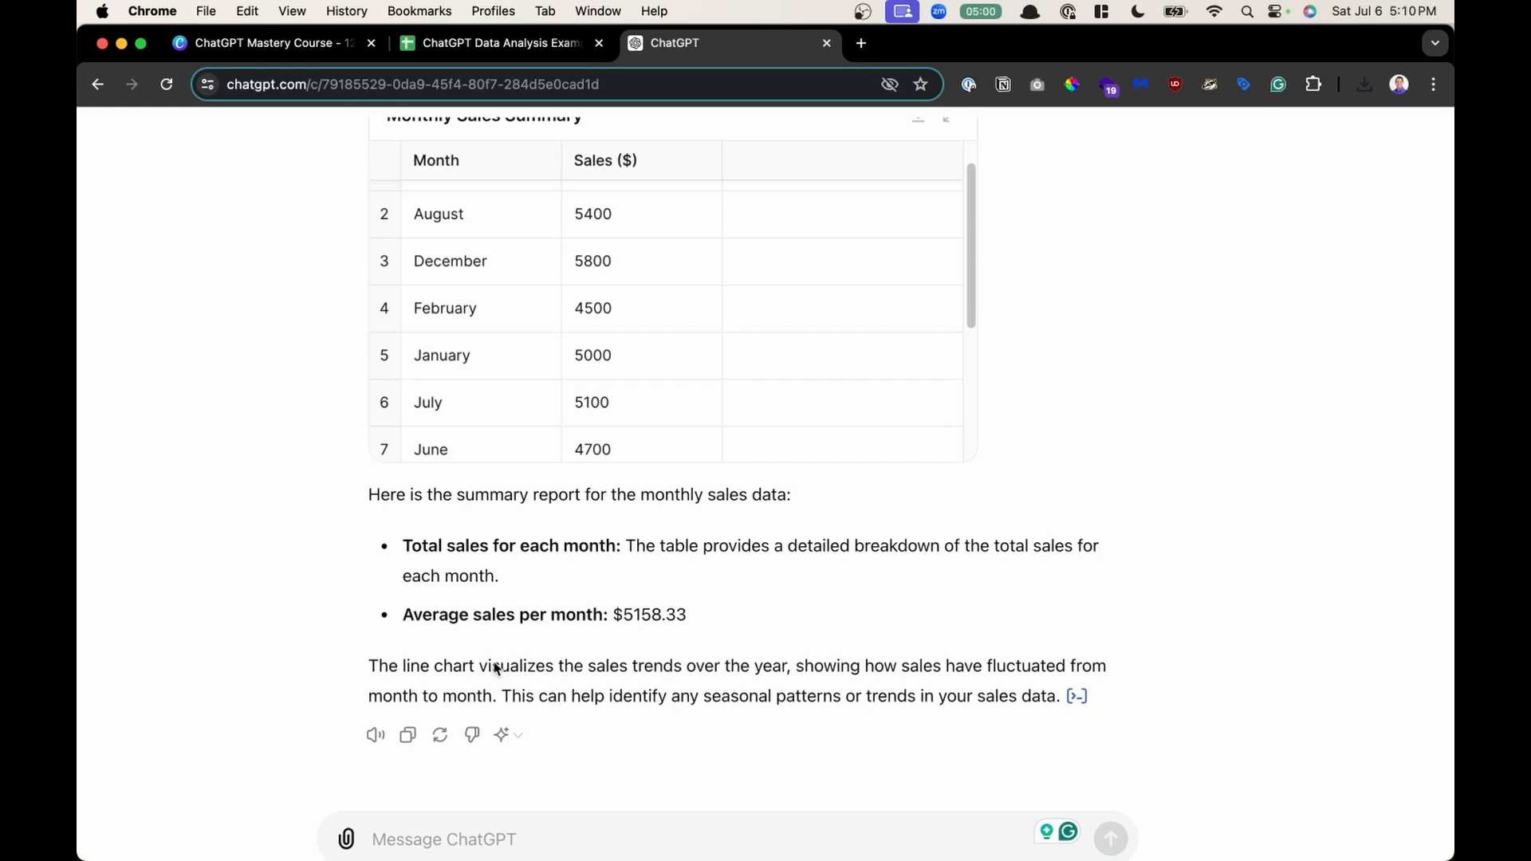
drag(492, 666, 774, 698)
scroll(773, 698, down, 3)
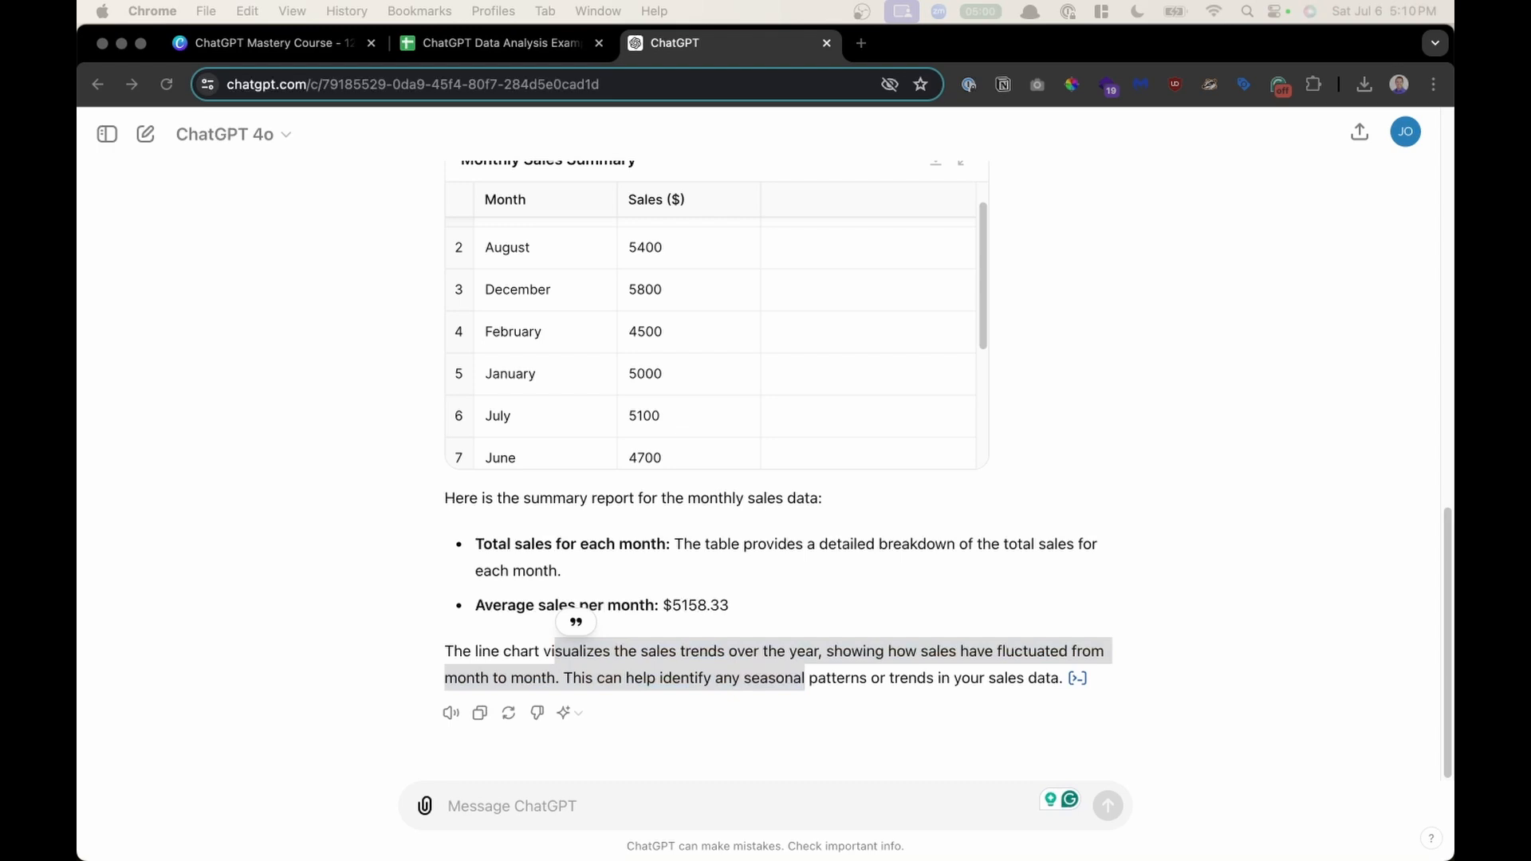
click(500, 804)
text(Analyze the monthly sales data and provide a summary of sales distribution by product category. Create a pie chart to show the percentage of total sales contributed by each product category)
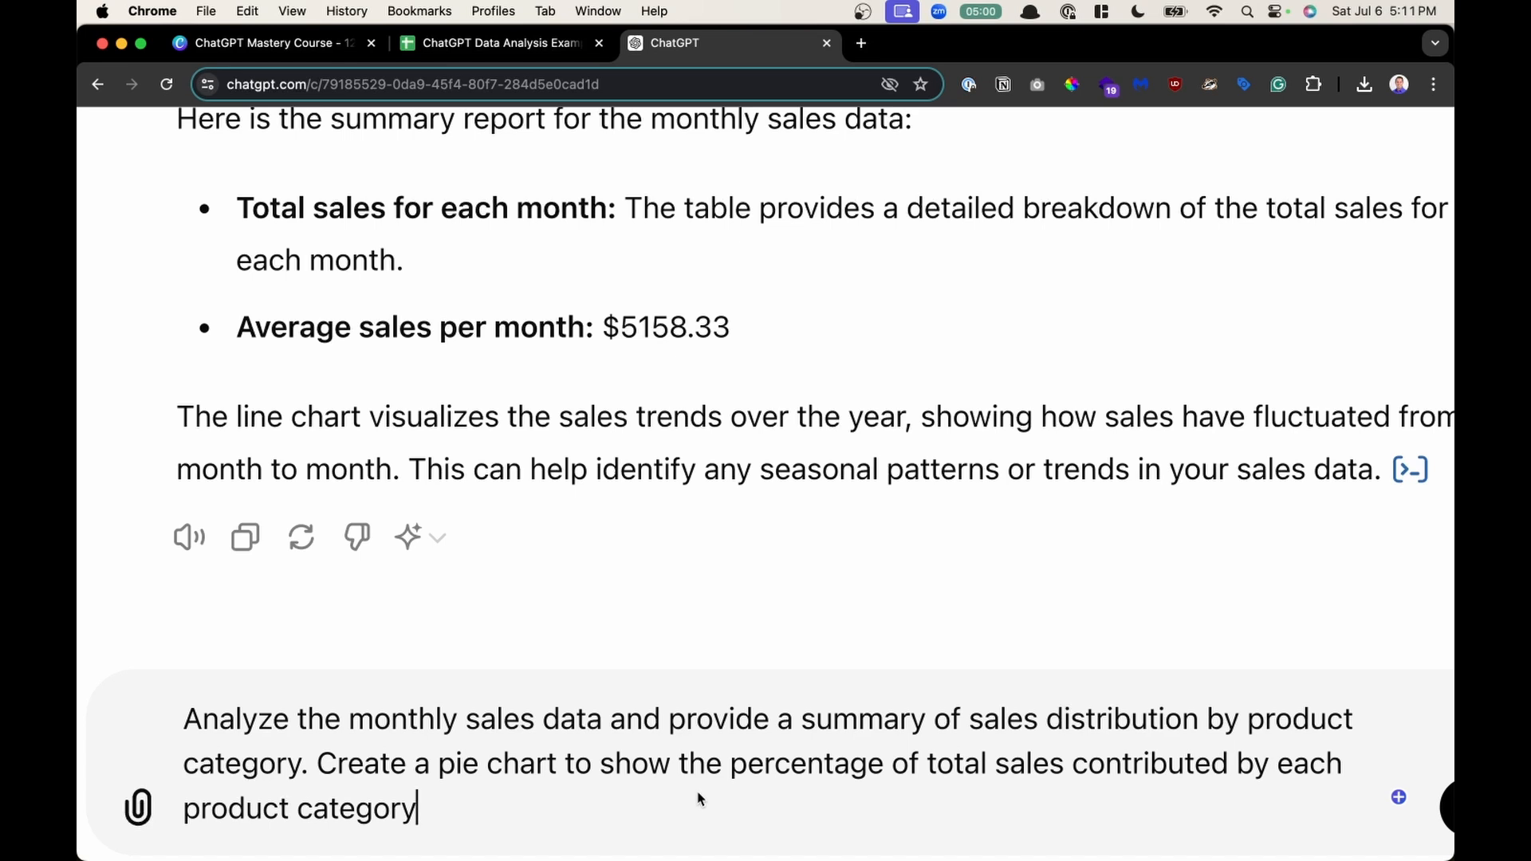
- Highlight each sentence of the pasted prompt to examine its summary and pie chart requests
drag(313, 764, 178, 714)
drag(316, 764, 458, 821)
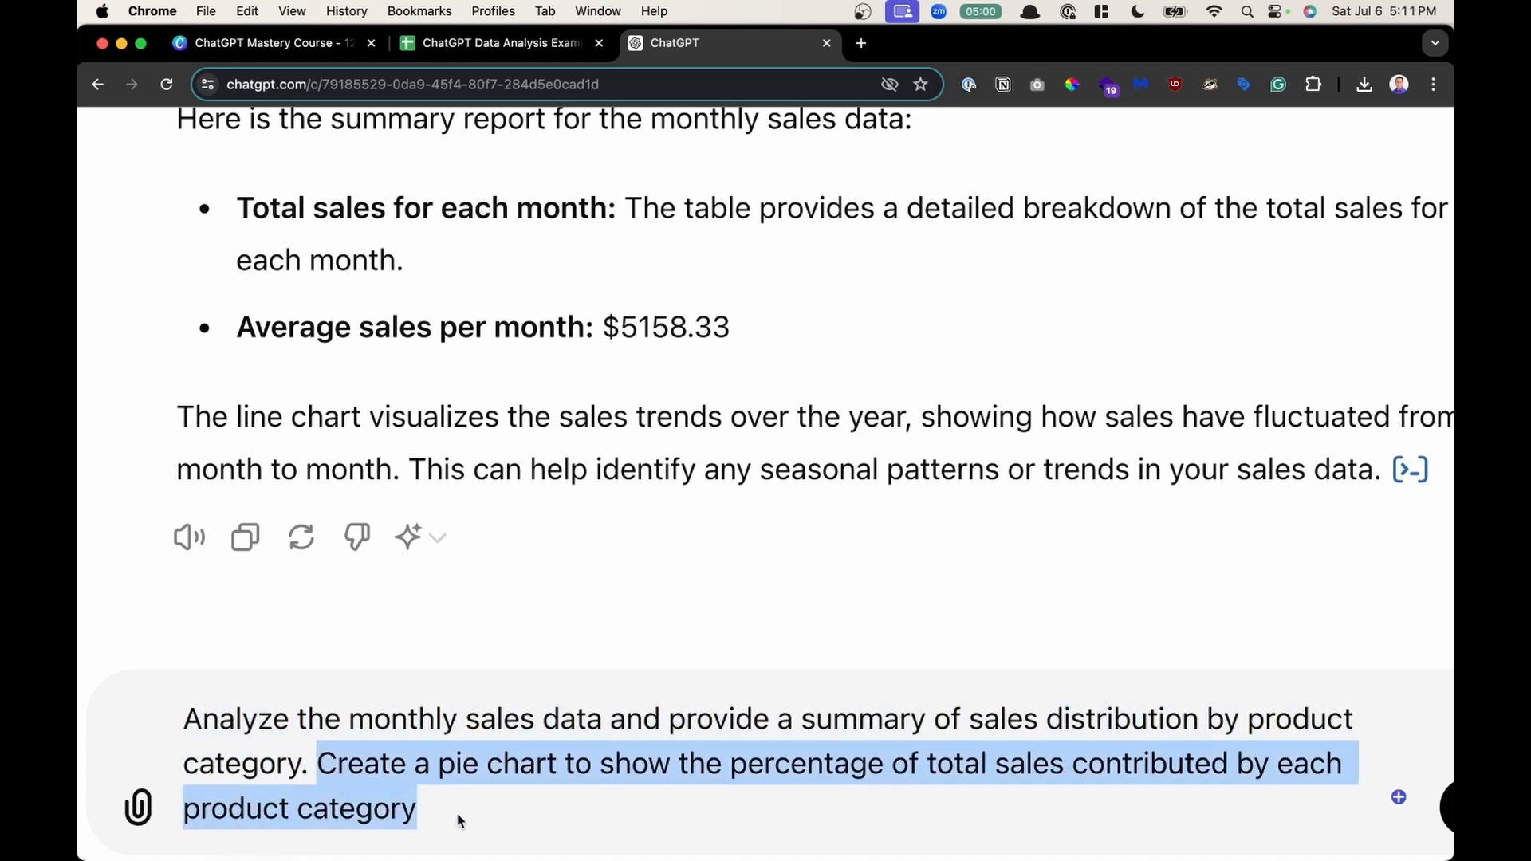
click(391, 735)
drag(314, 764, 178, 679)
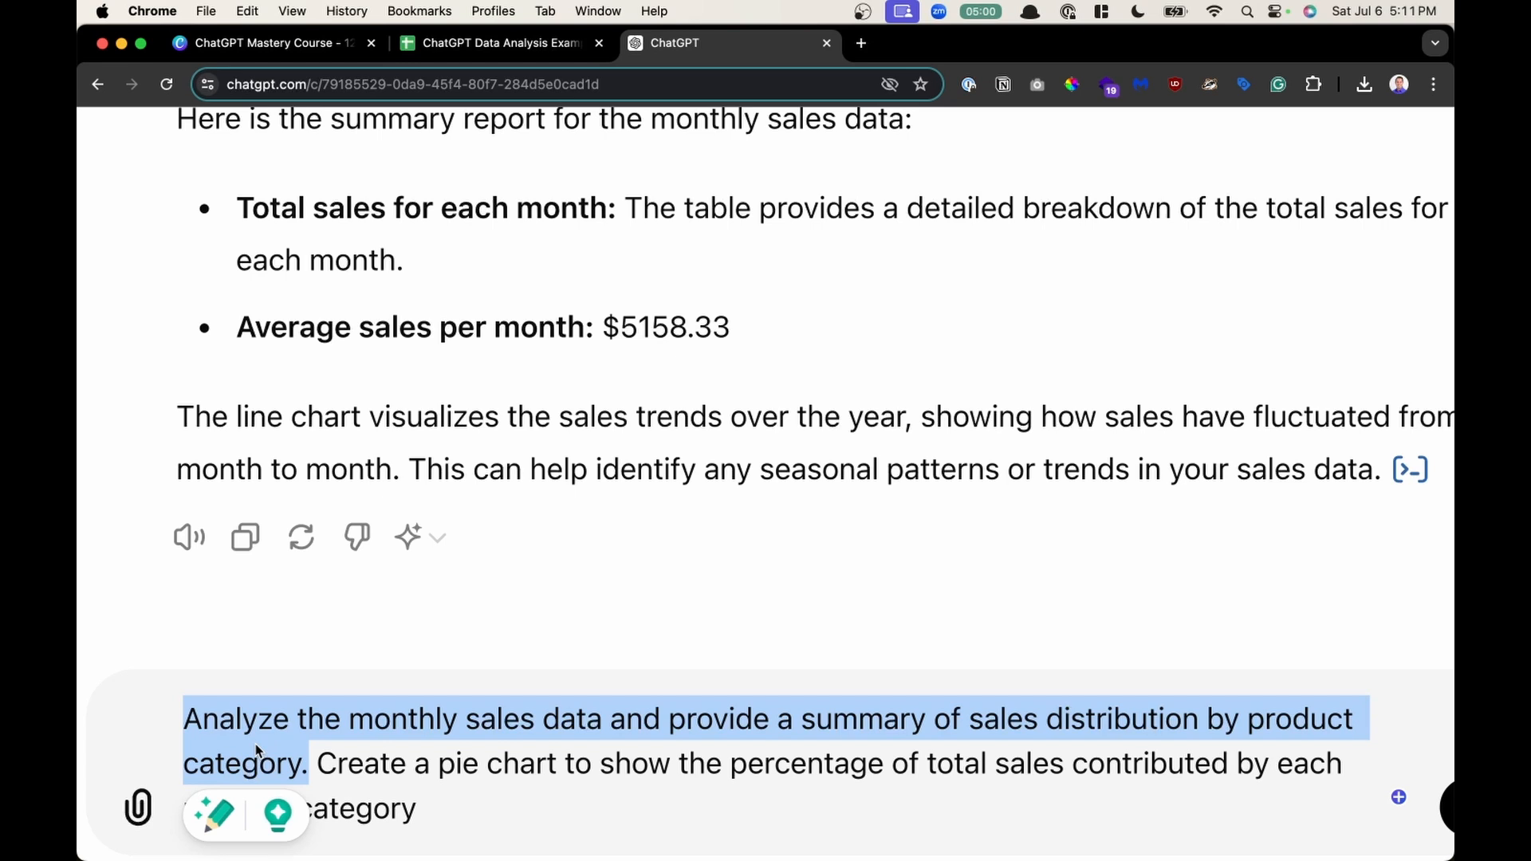
drag(400, 343, 758, 366)
click(385, 810)
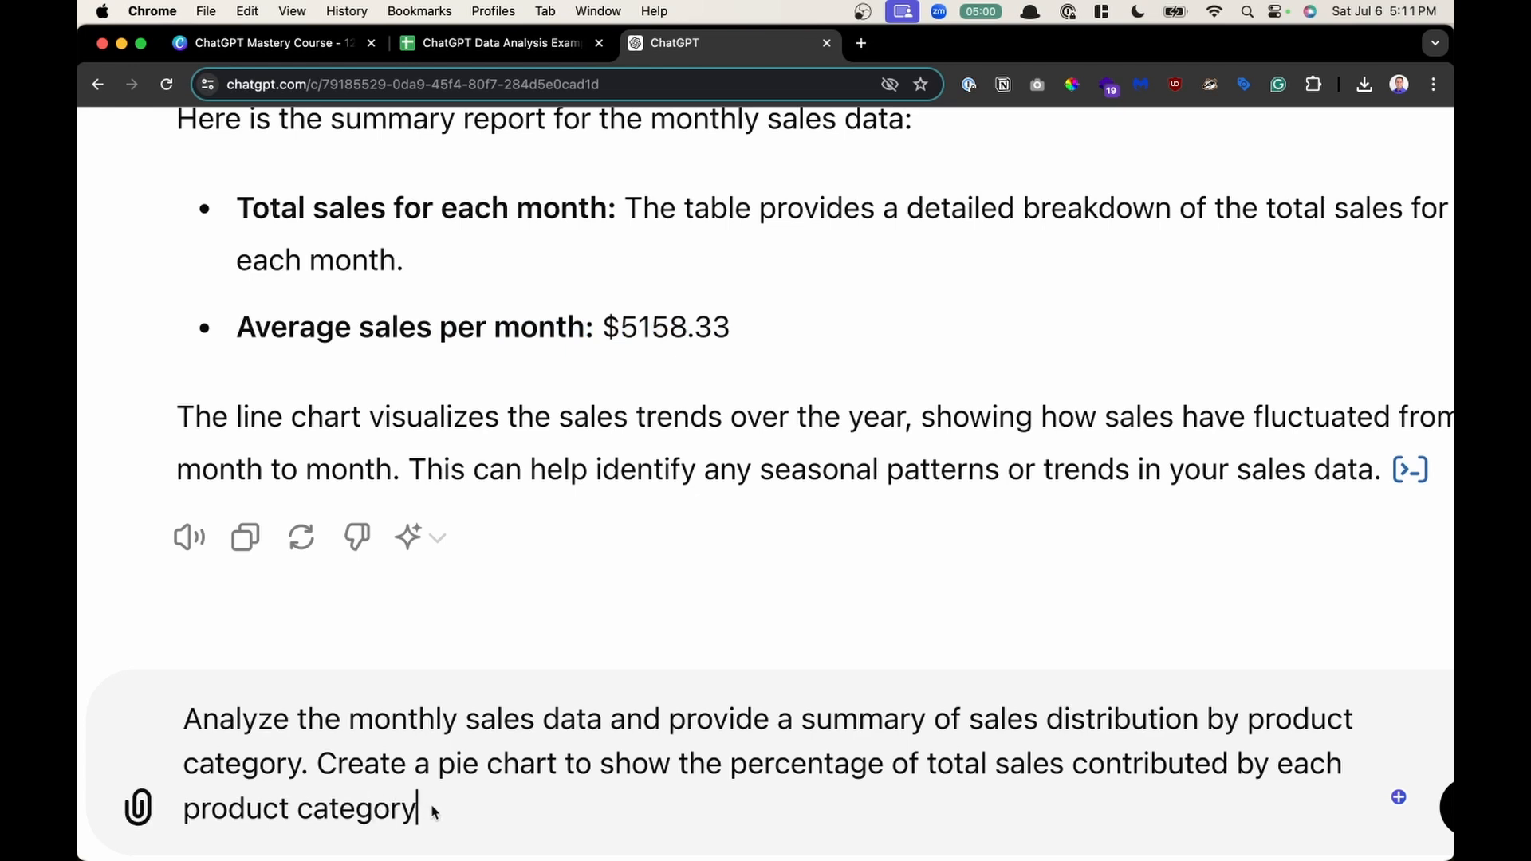
drag(438, 810, 316, 779)
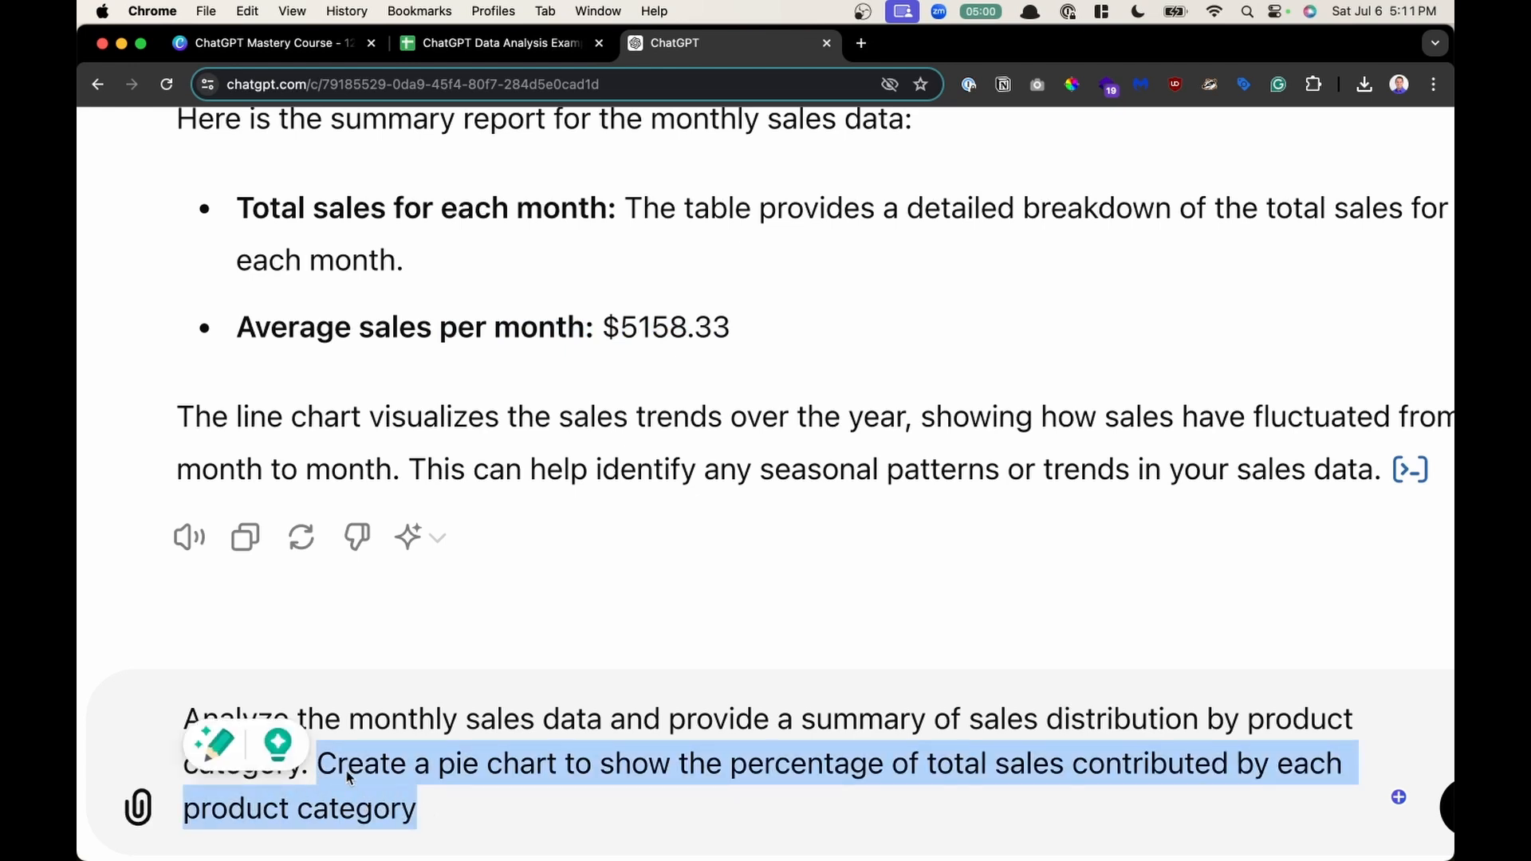
click(448, 804)
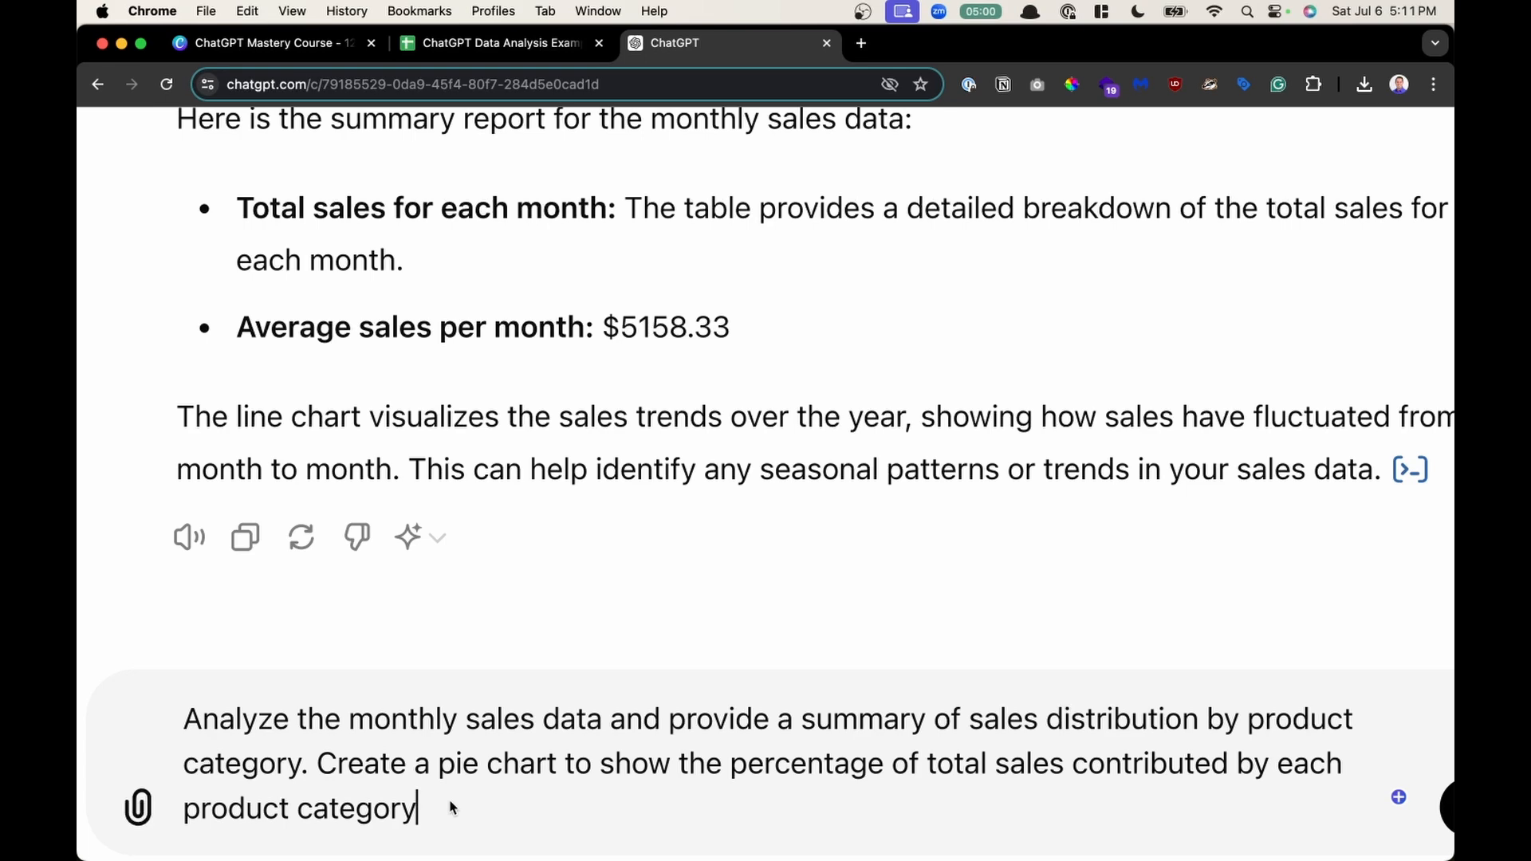
drag(432, 815, 162, 707)
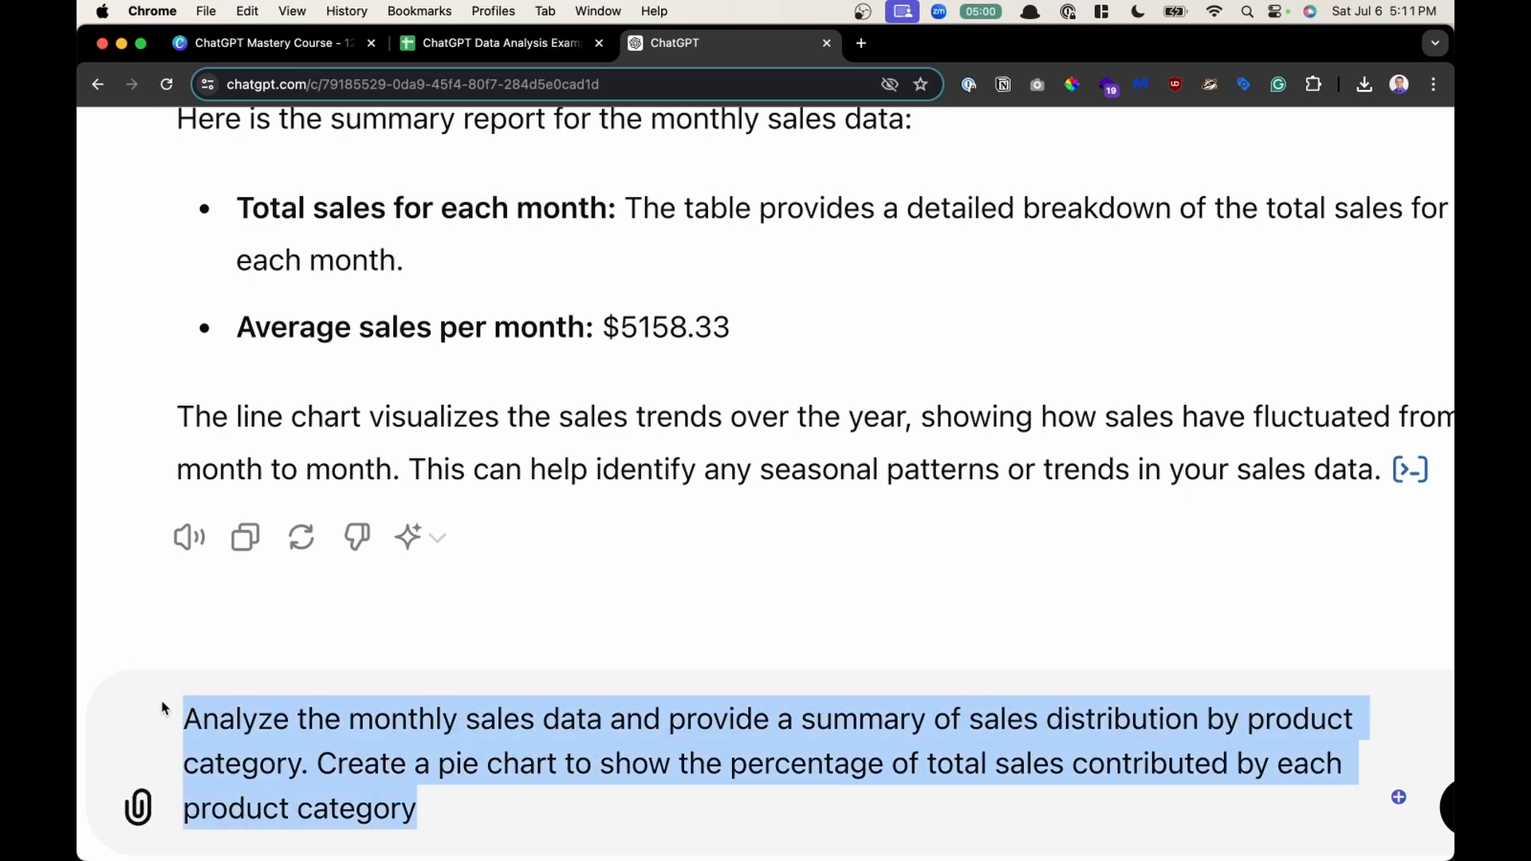
scroll(496, 716, down, 2)
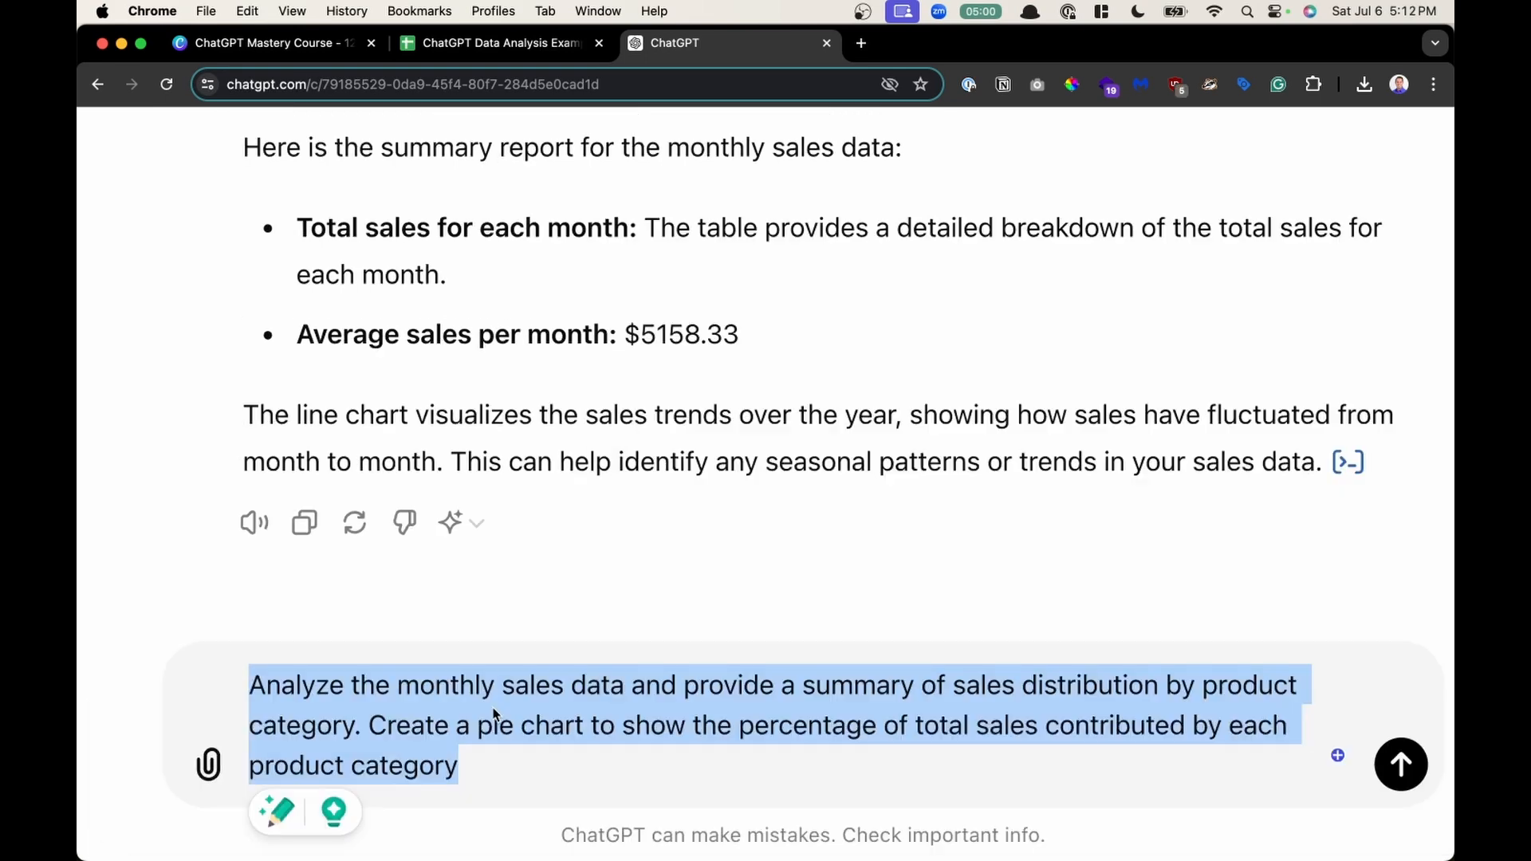
- Submit the prompt requesting a product-category sales summary and percentage pie chart
click(515, 767)
drag(387, 728, 243, 677)
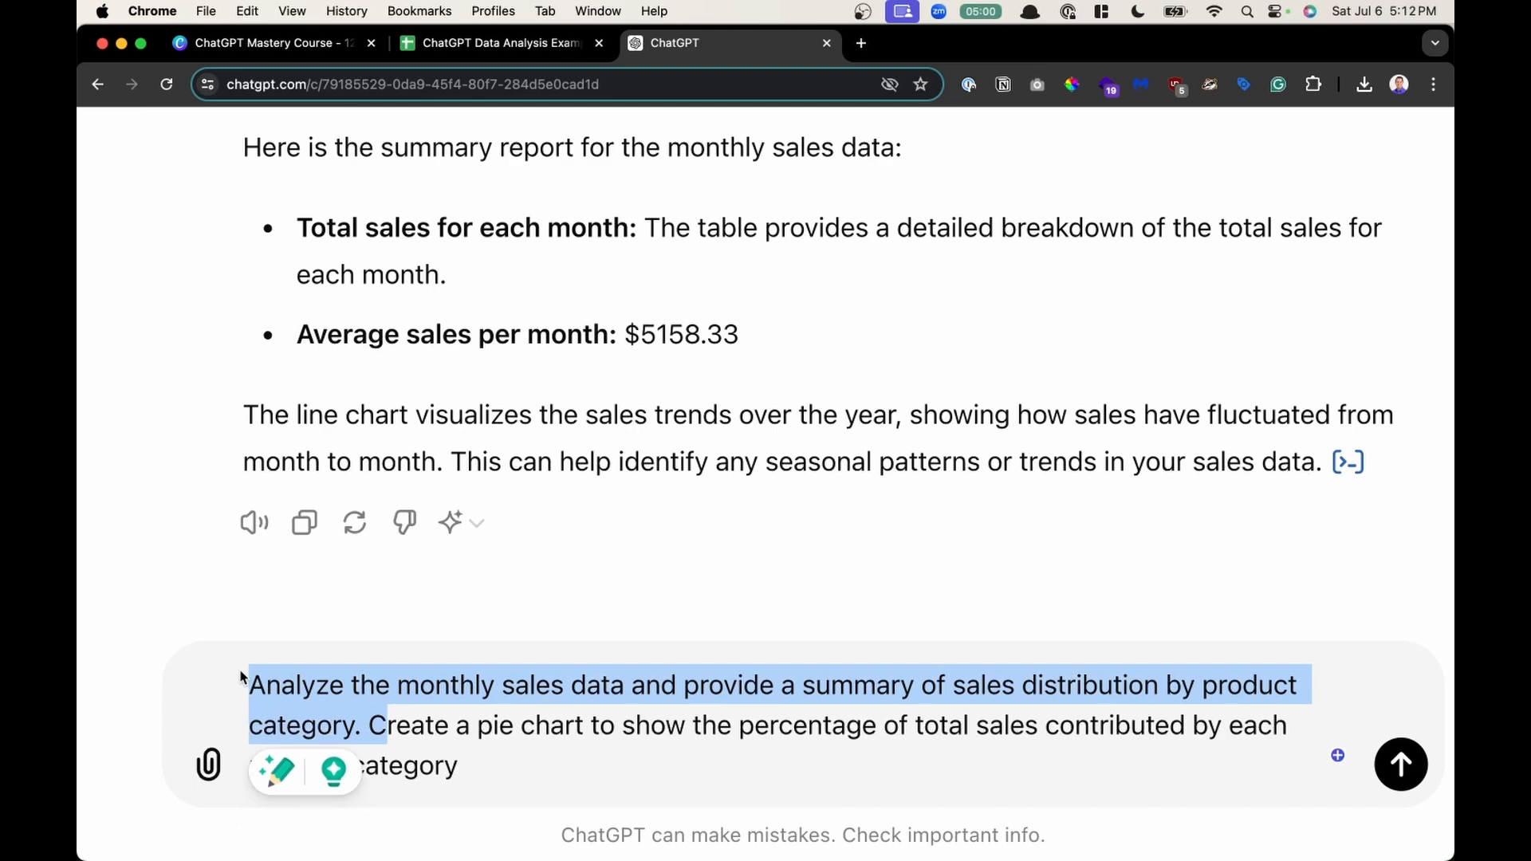
click(599, 800)
drag(547, 792, 369, 733)
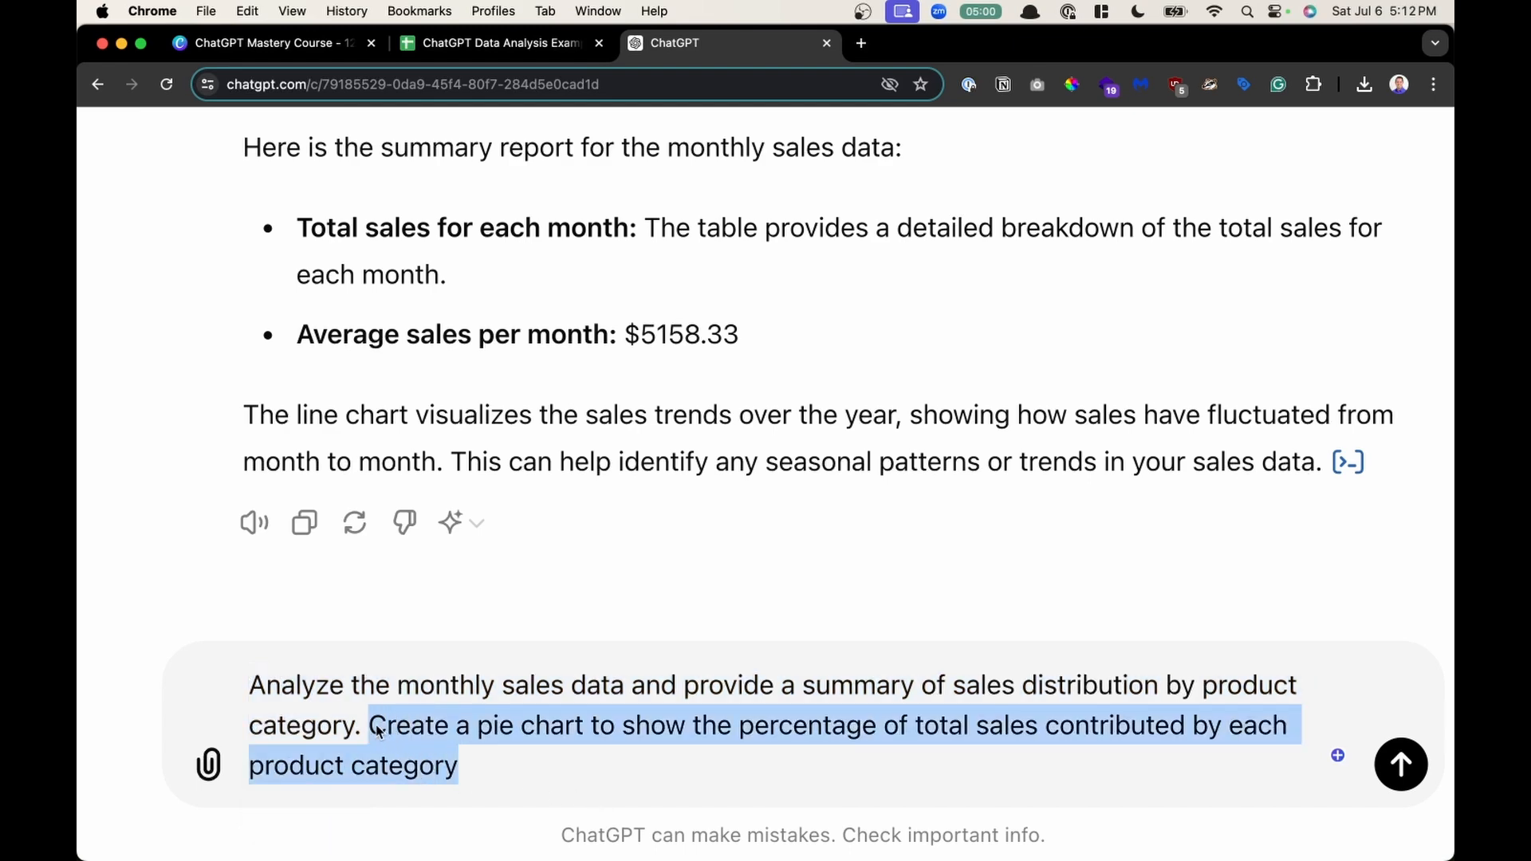
click(520, 788)
click(1403, 767)
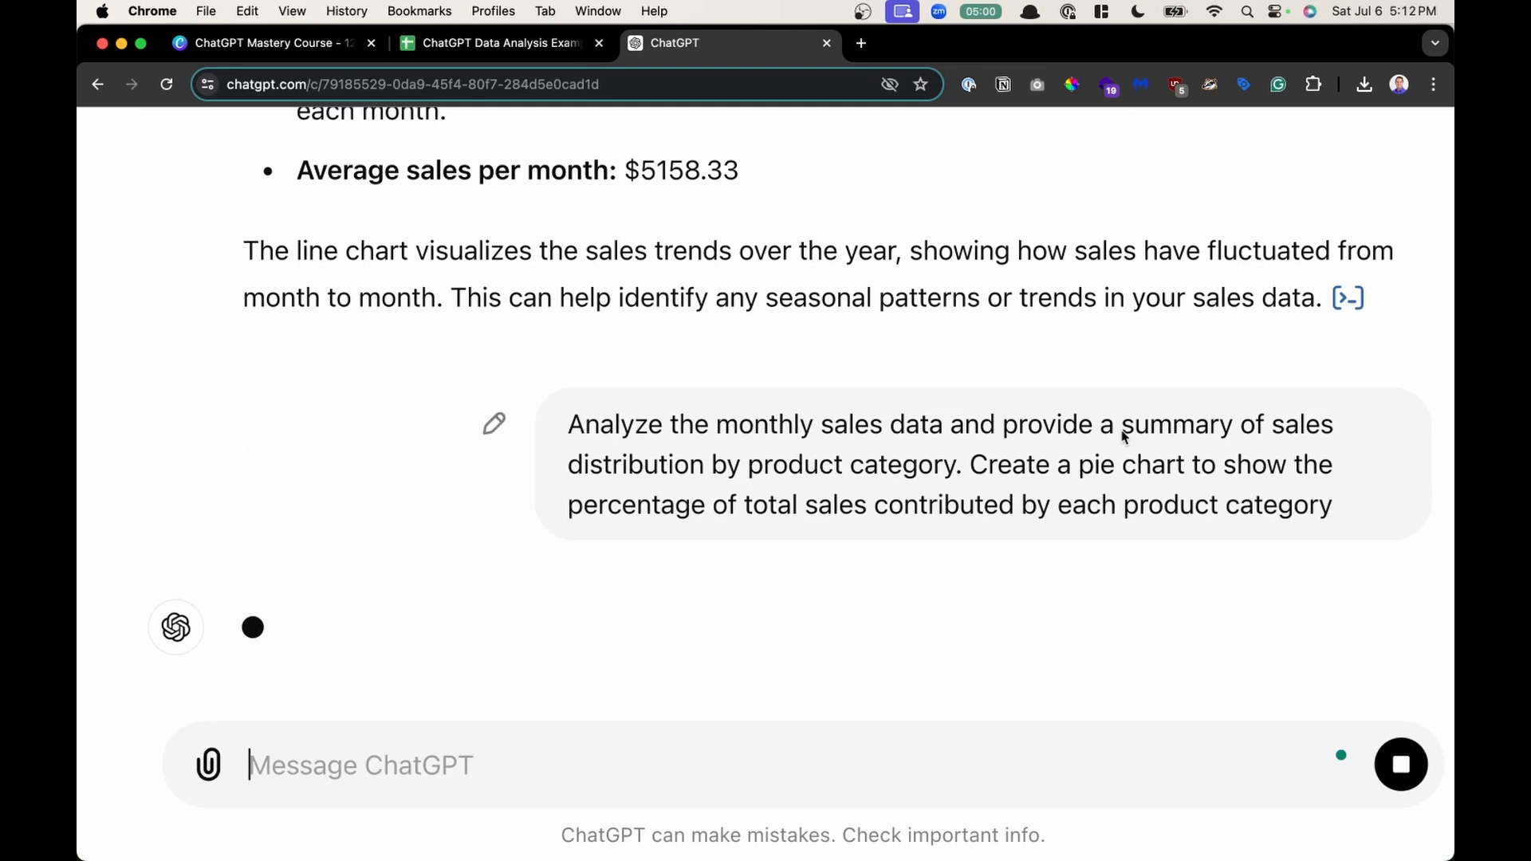
- Expand the analysis step to view the Python code generated for the request
key(super+0)
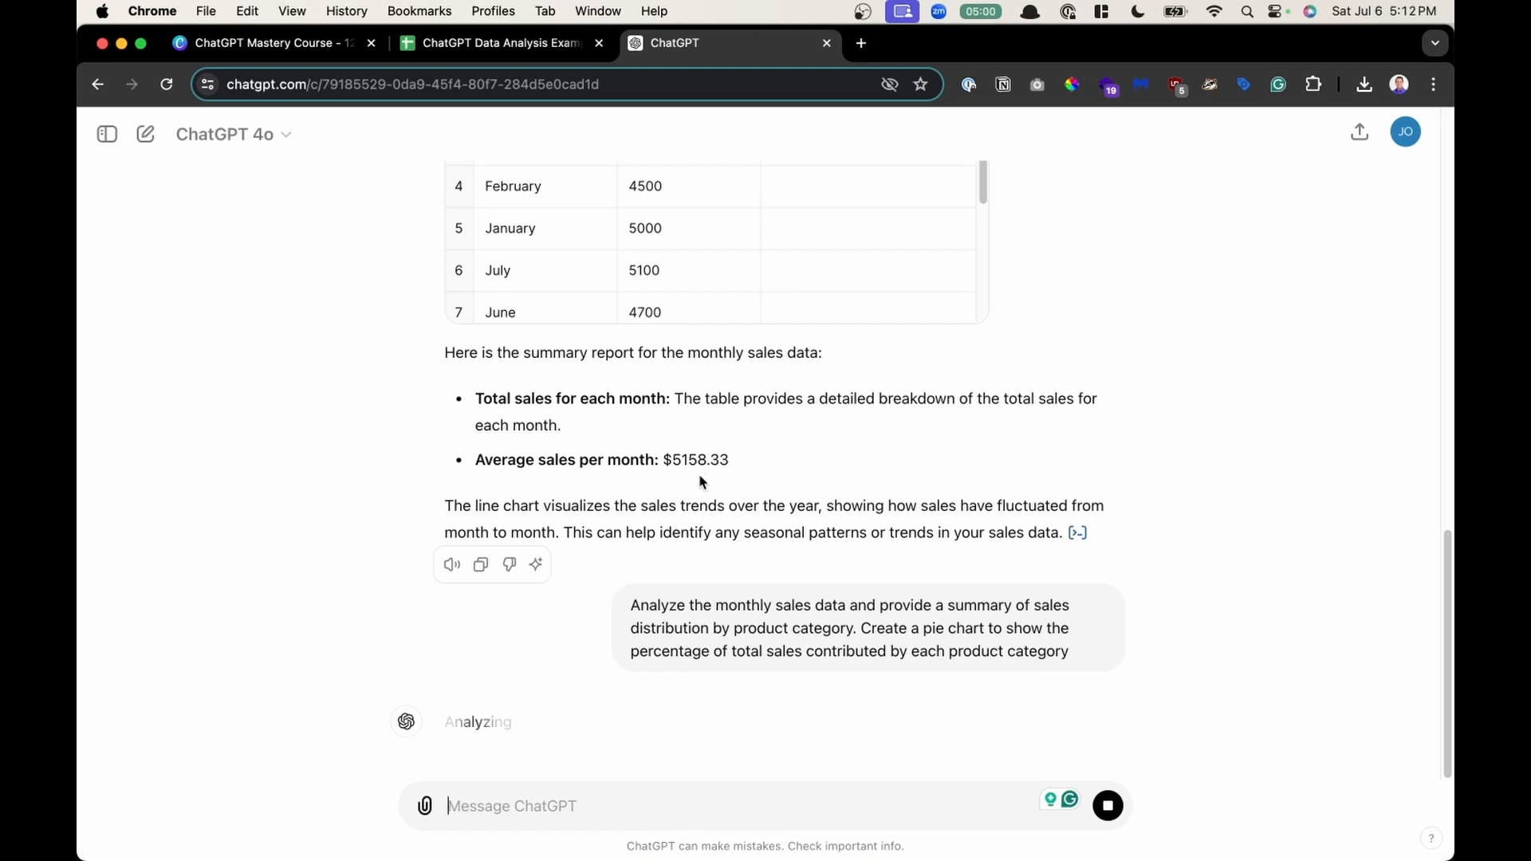
click(509, 726)
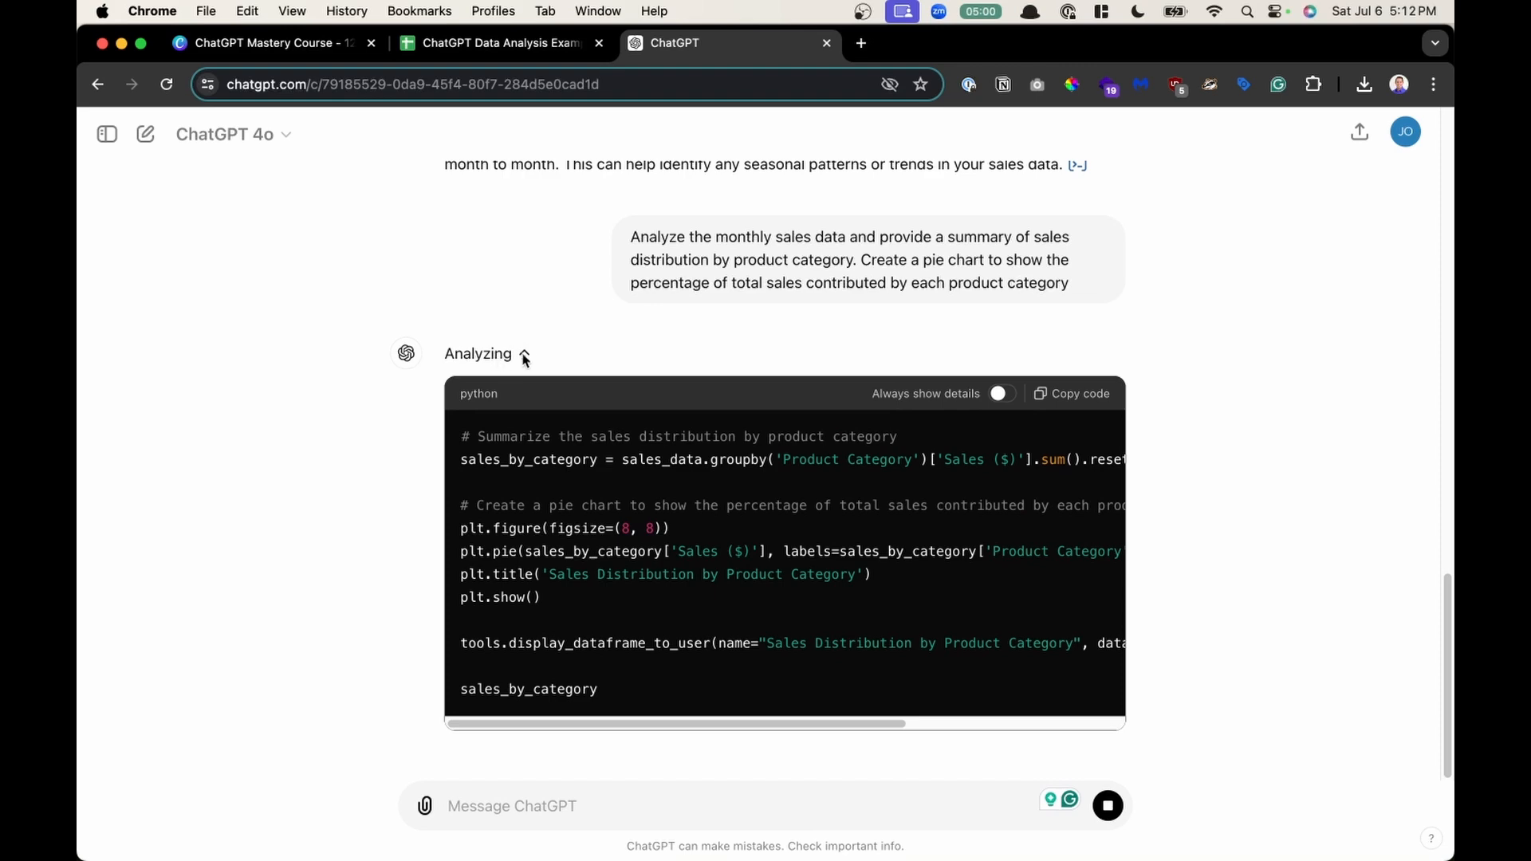
scroll(528, 319, up, 10)
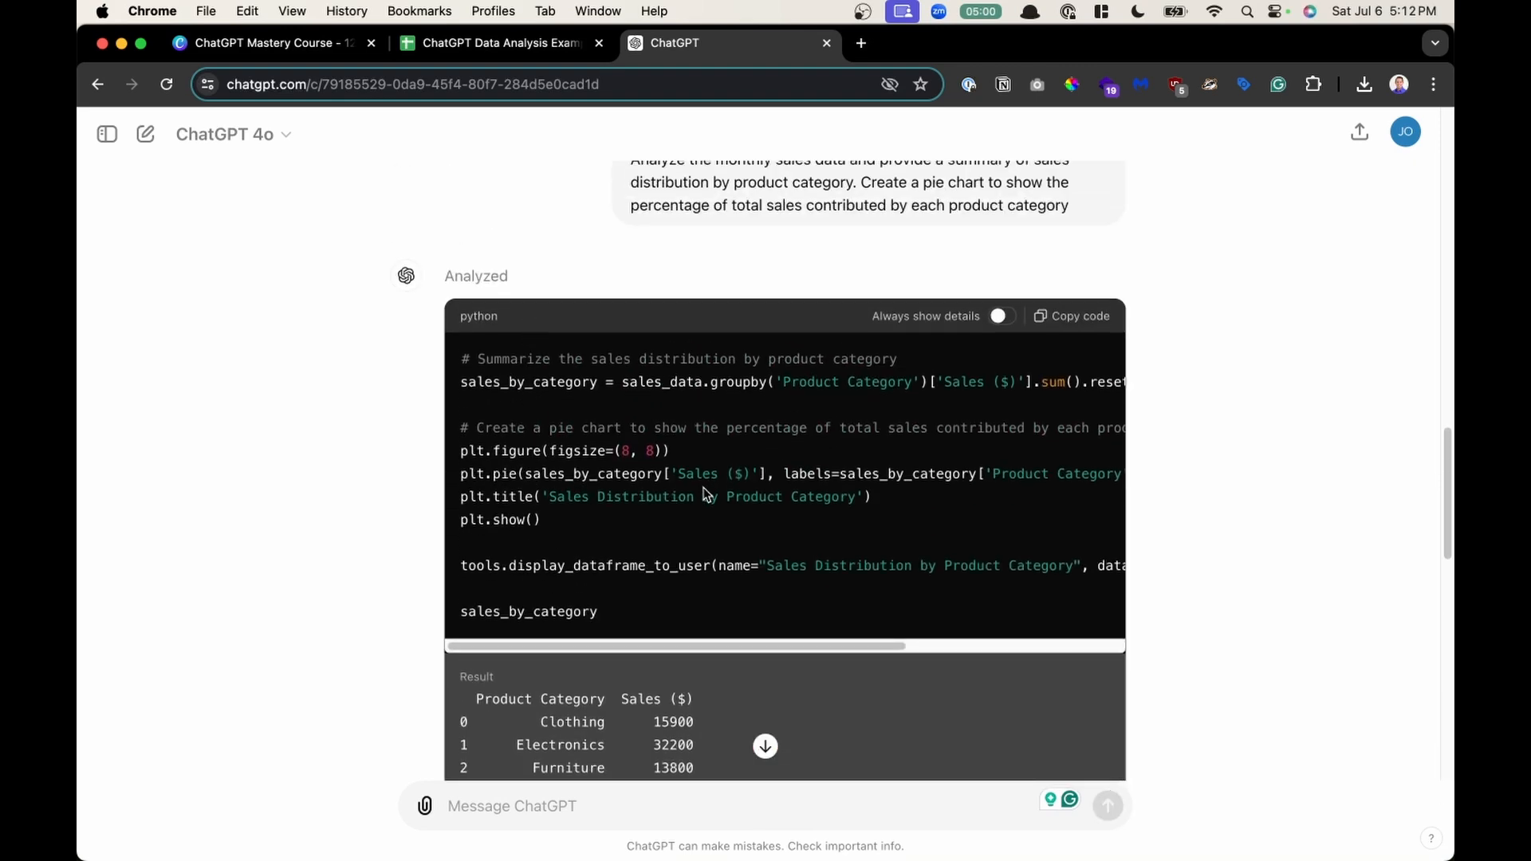
scroll(705, 494, up, 5)
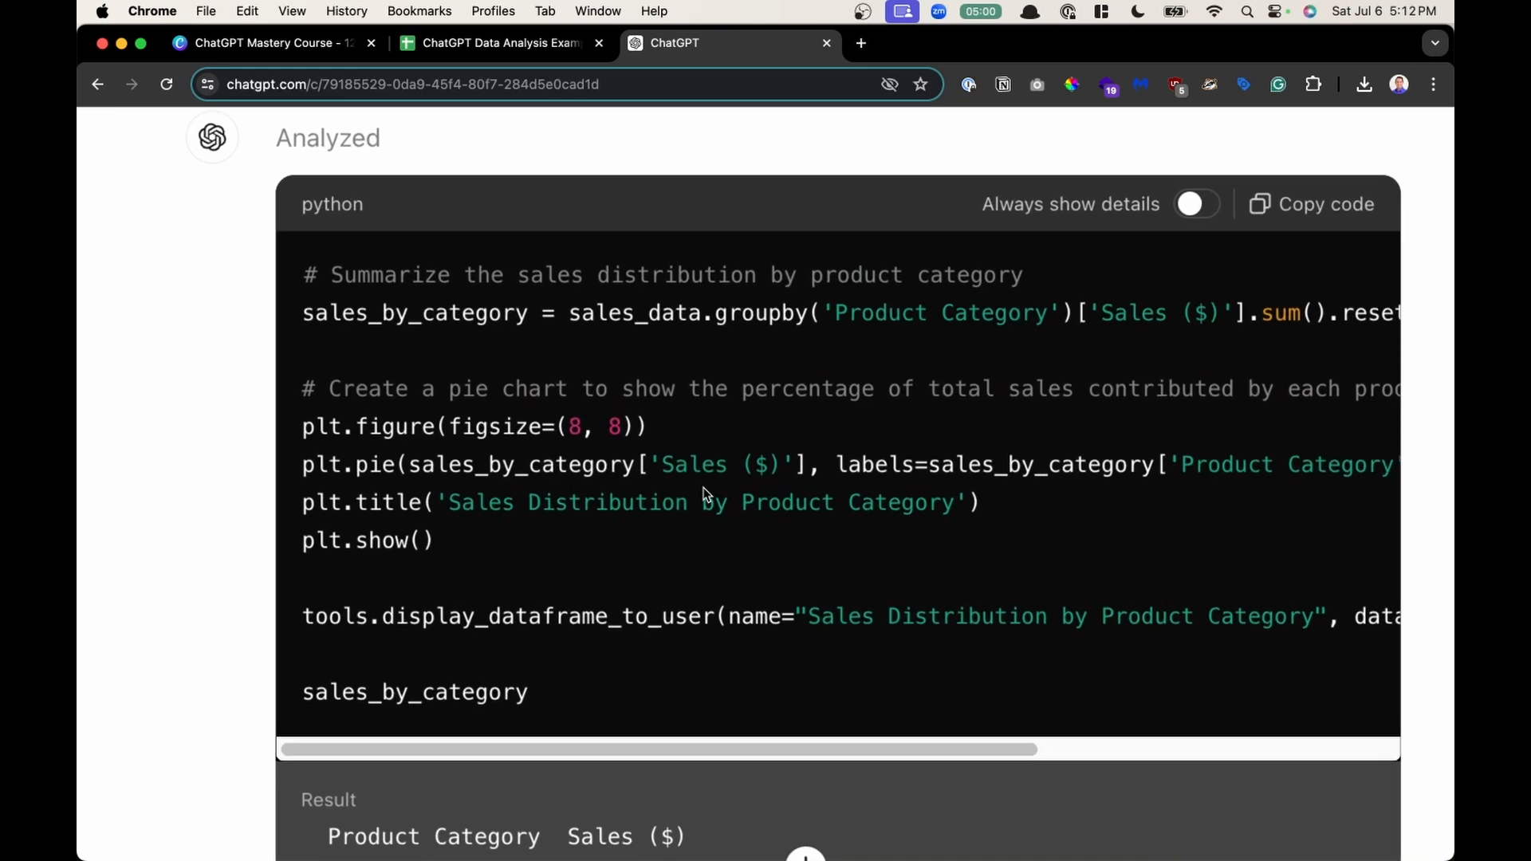
scroll(705, 495, right, 2)
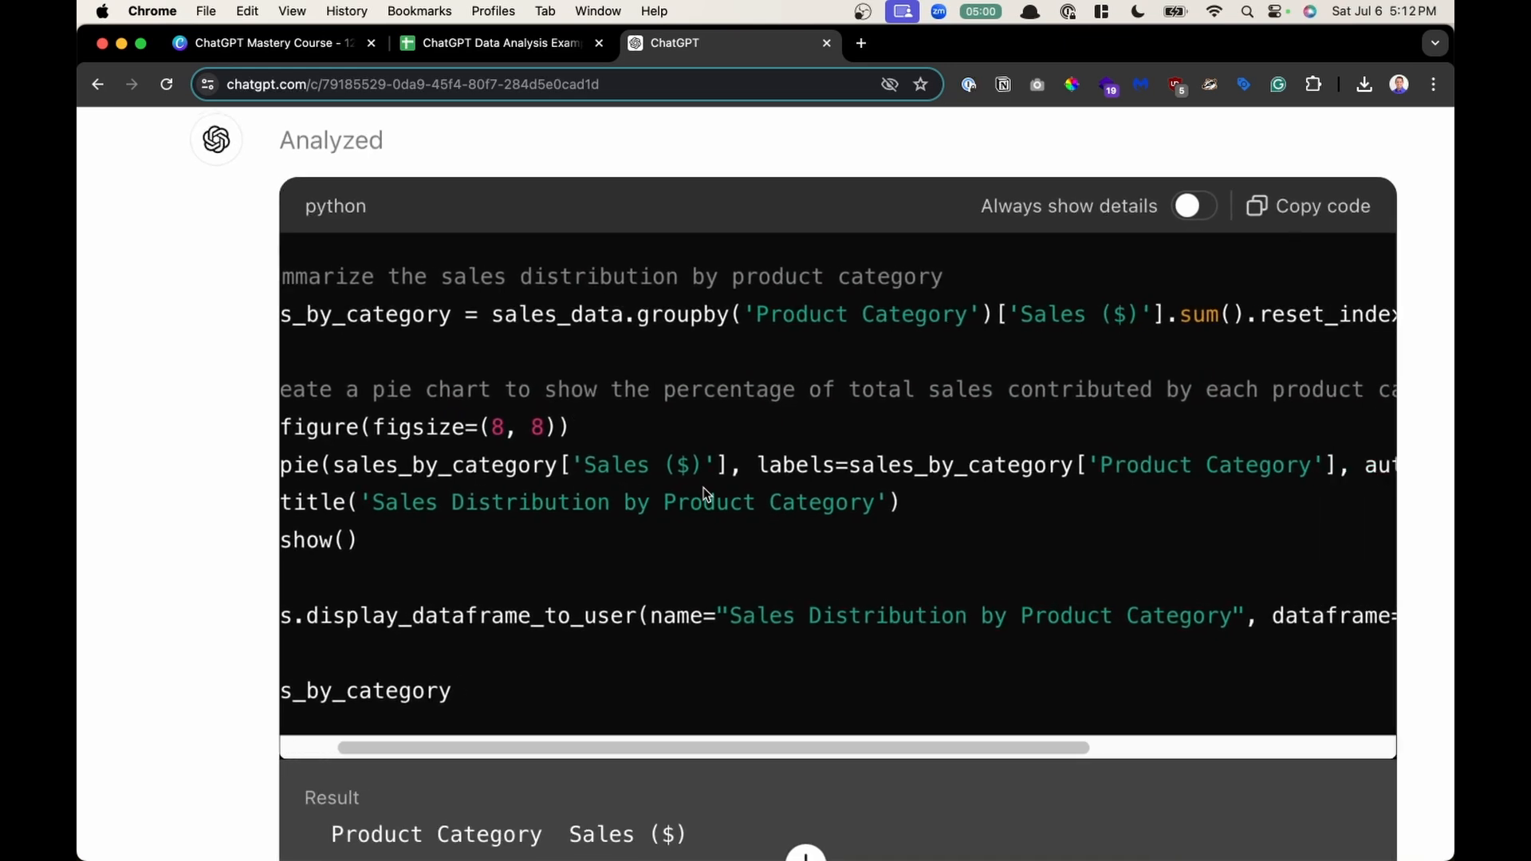
scroll(705, 494, left, 2)
- Highlight the code's summarizing and pie-chart lines to examine them, then collapse the code
drag(590, 327, 653, 341)
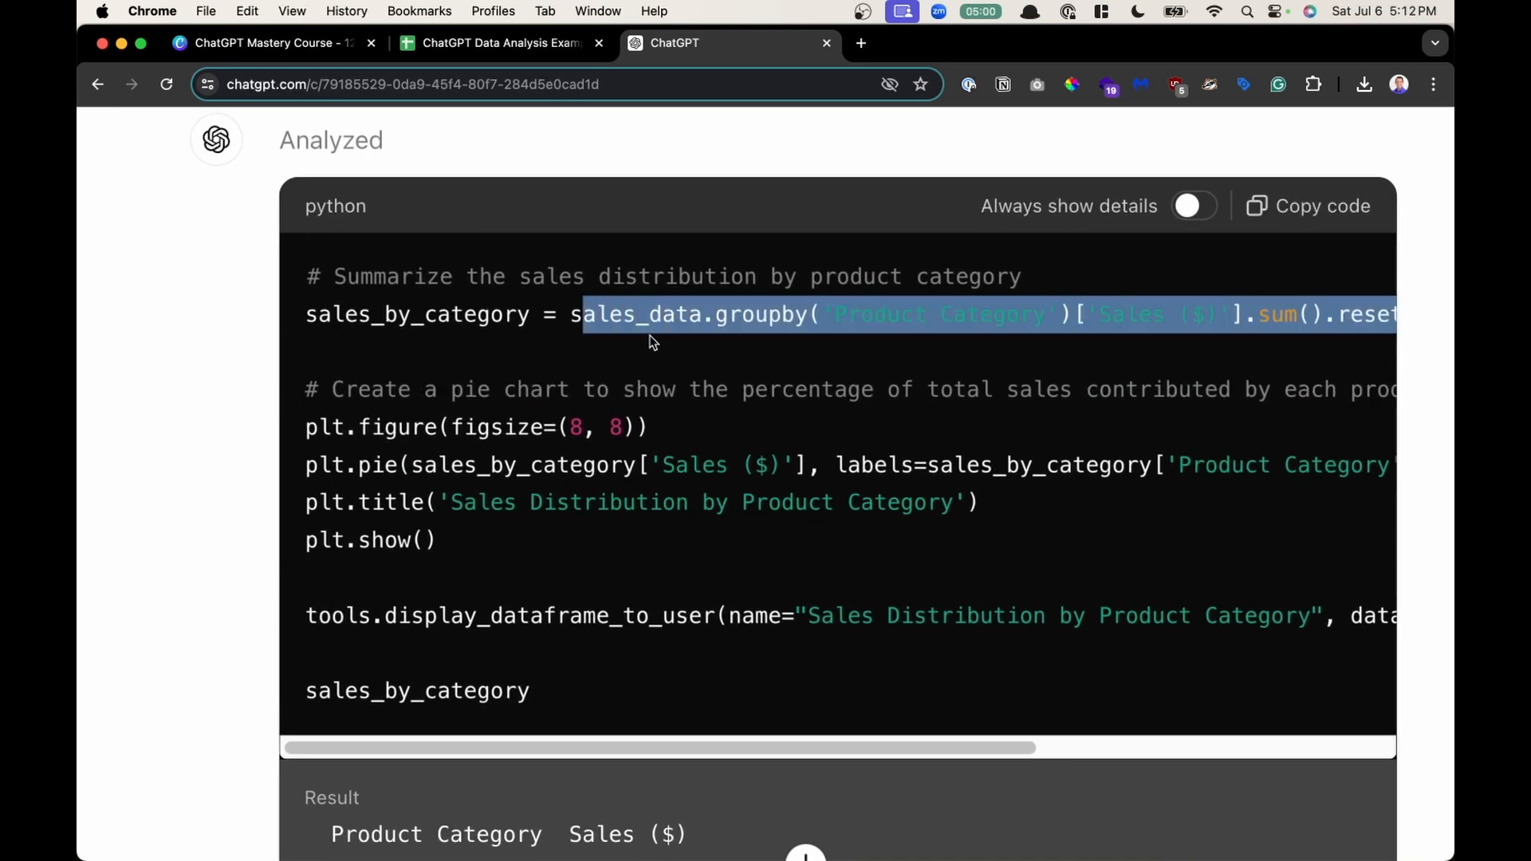
click(538, 396)
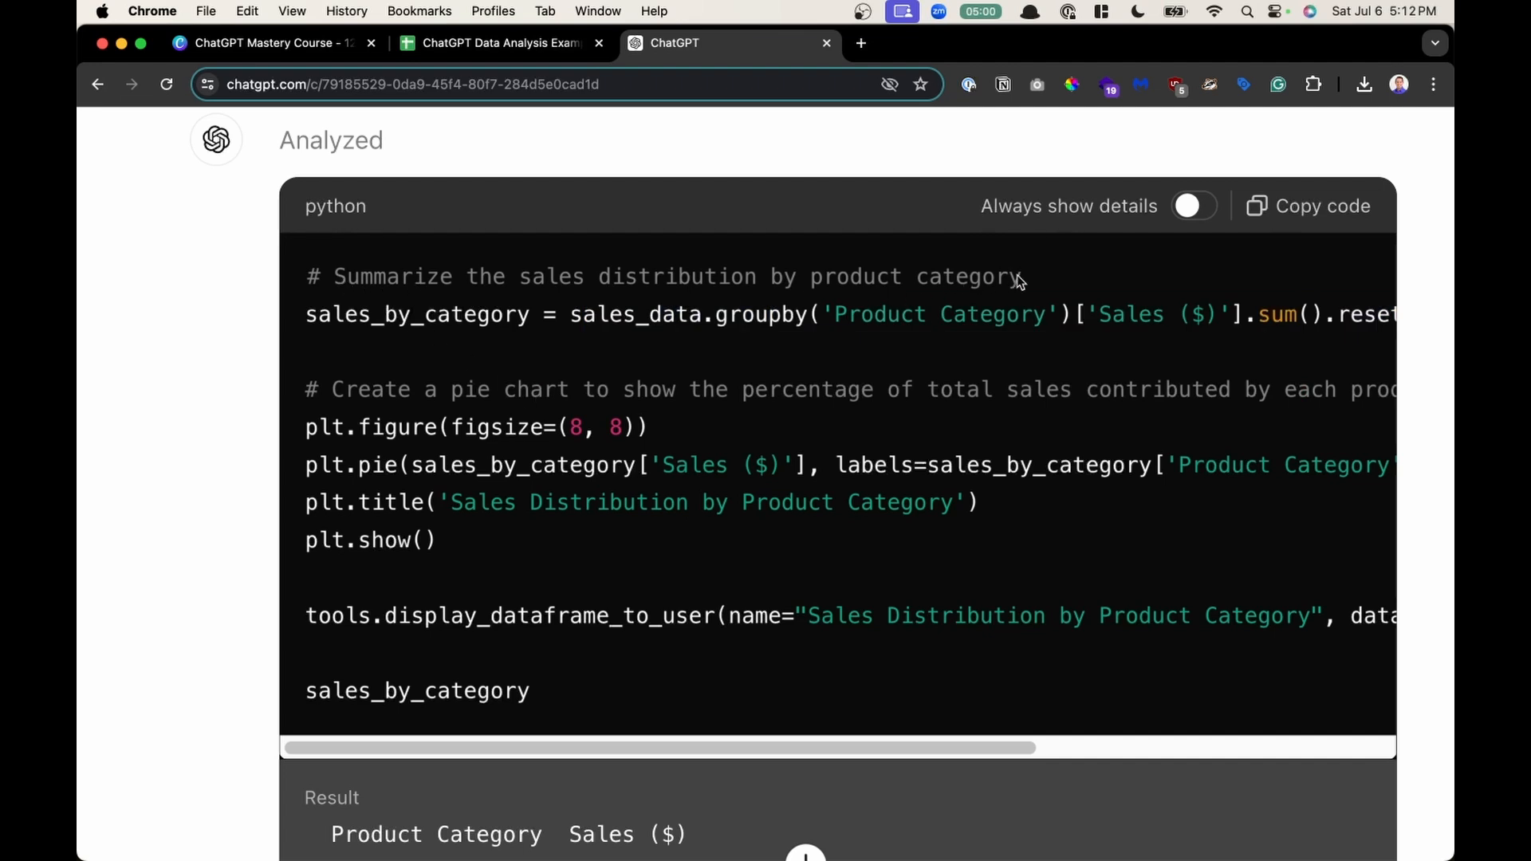
drag(1036, 276, 715, 269)
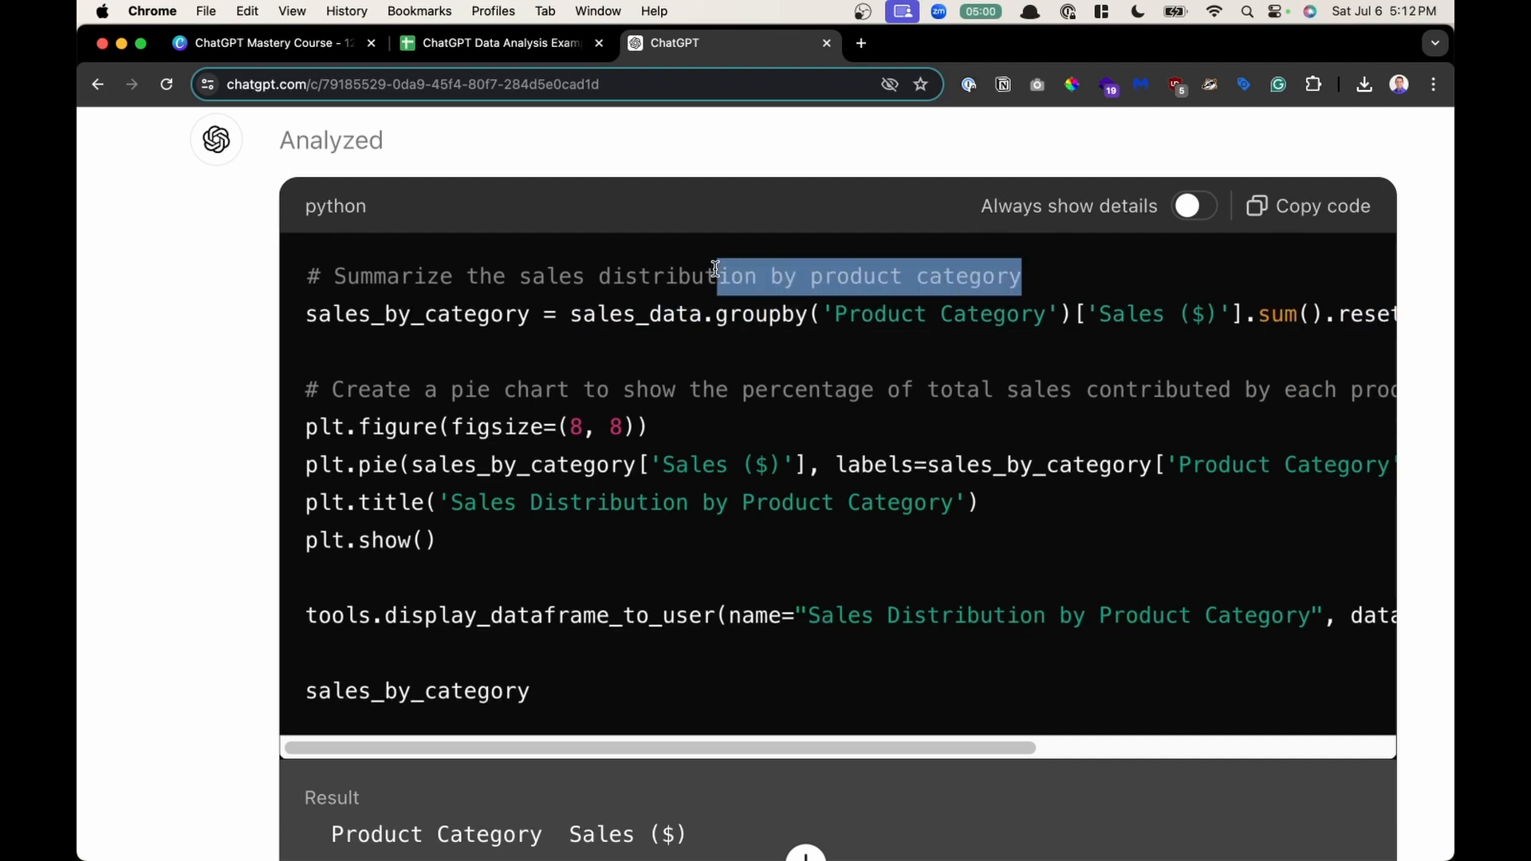
drag(714, 268, 305, 279)
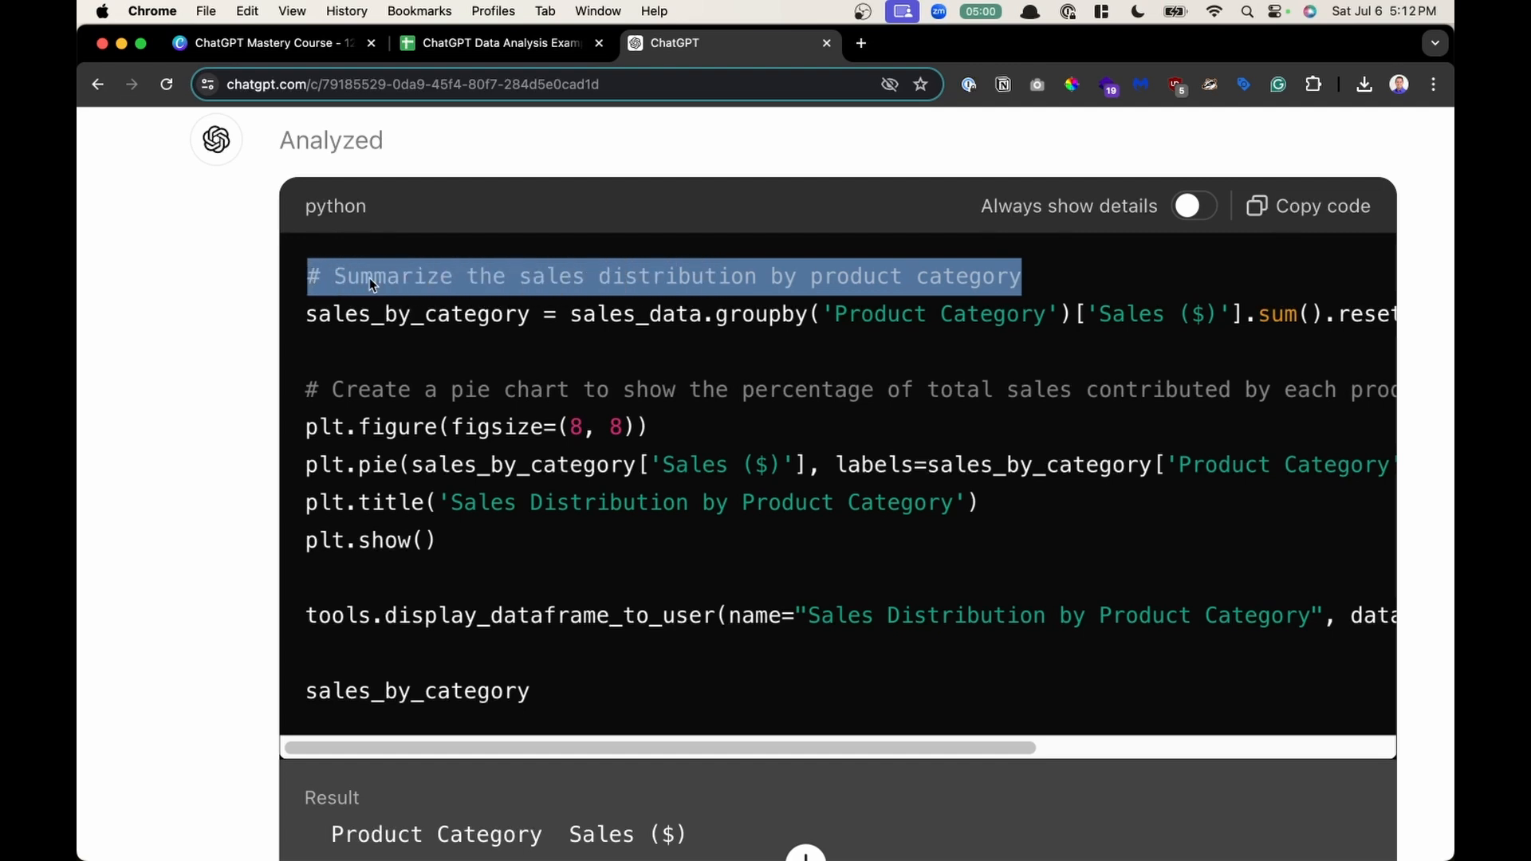
click(676, 391)
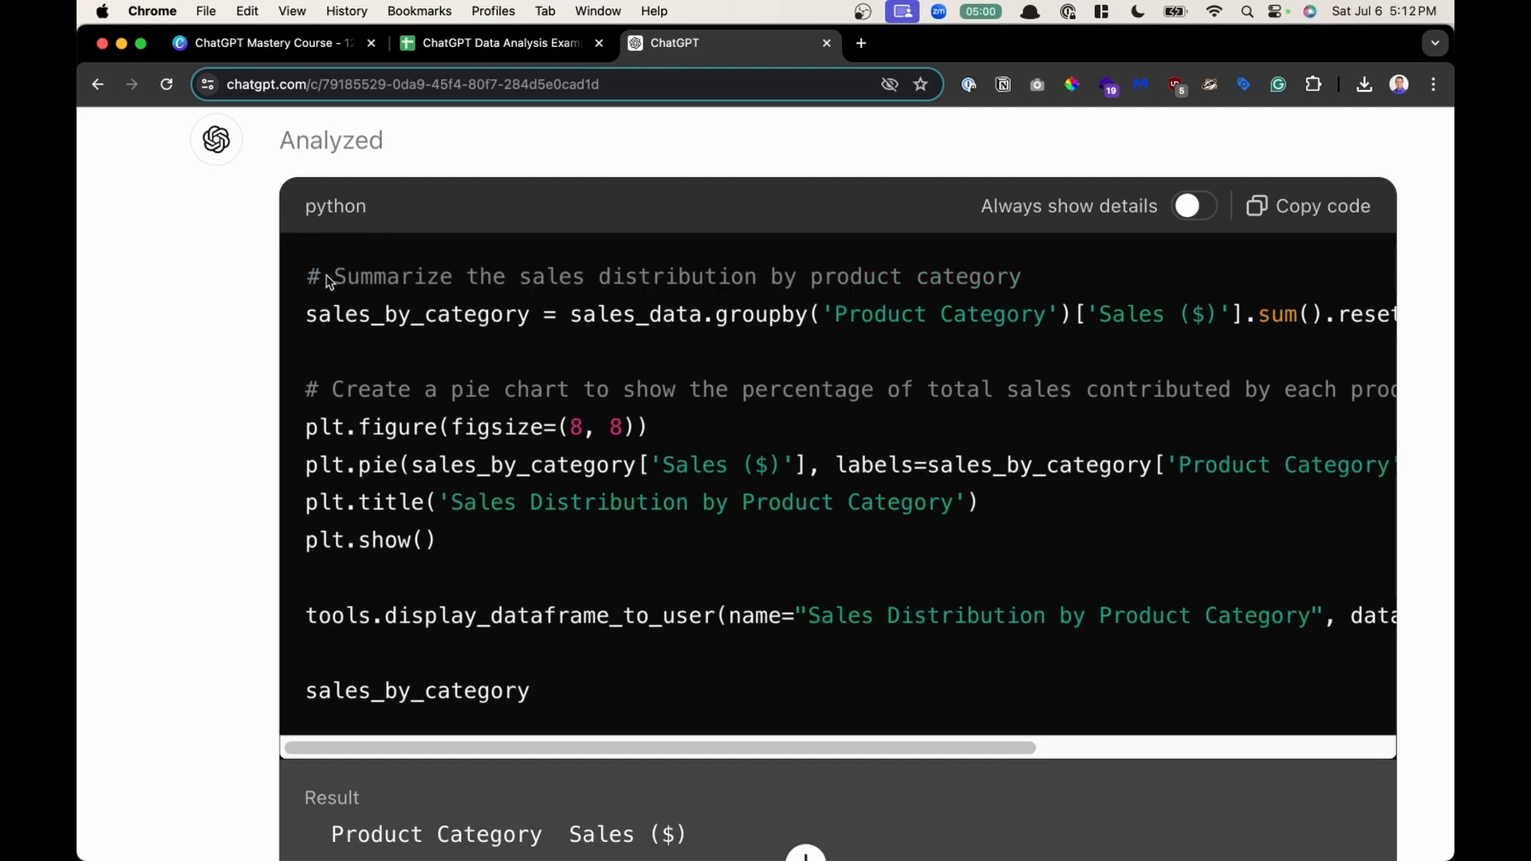
drag(323, 275, 1011, 287)
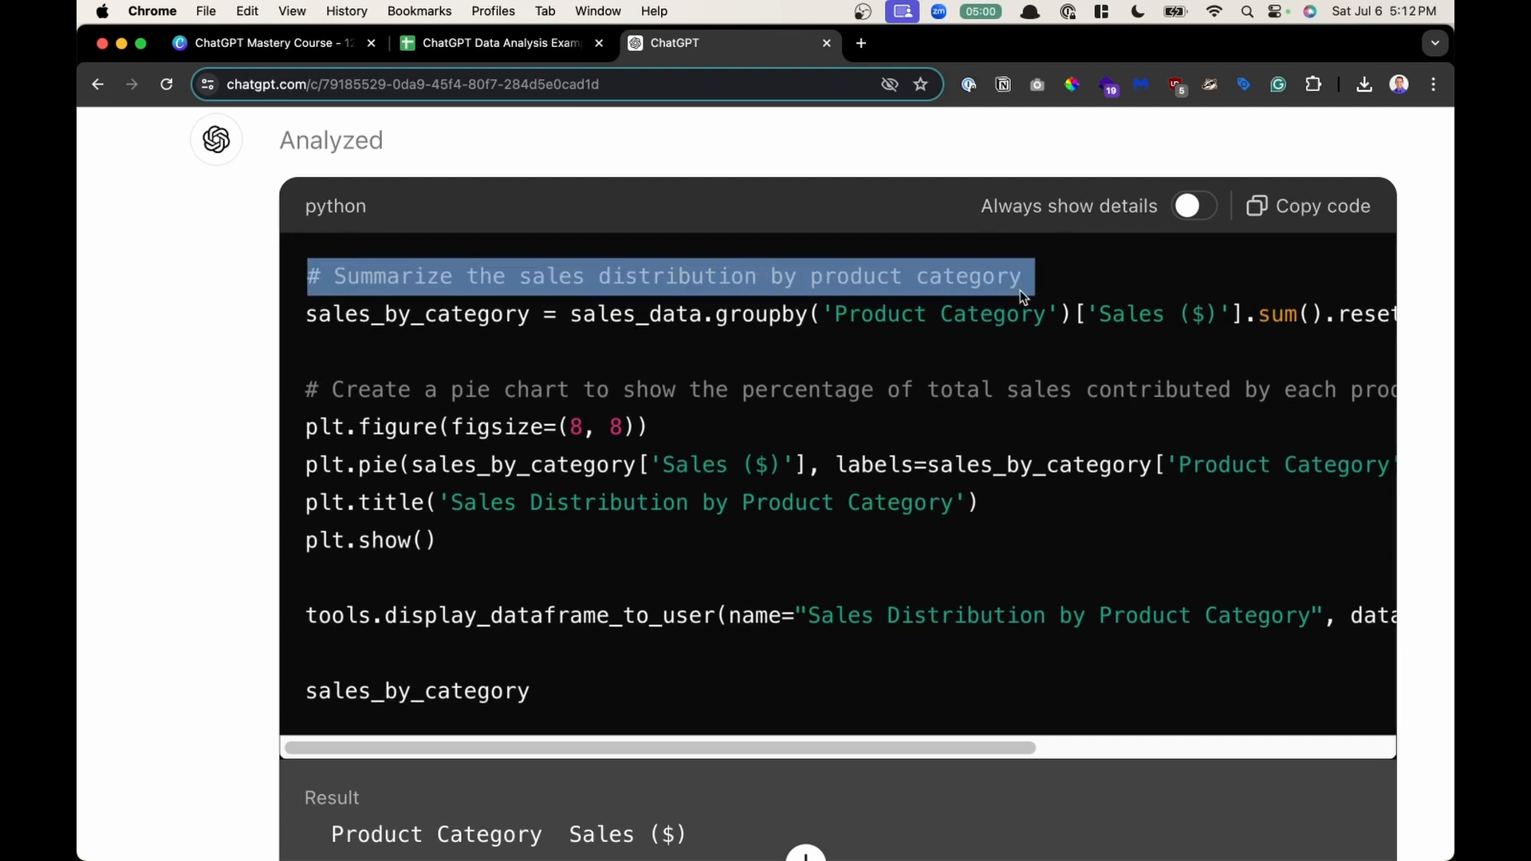
drag(345, 316, 1160, 315)
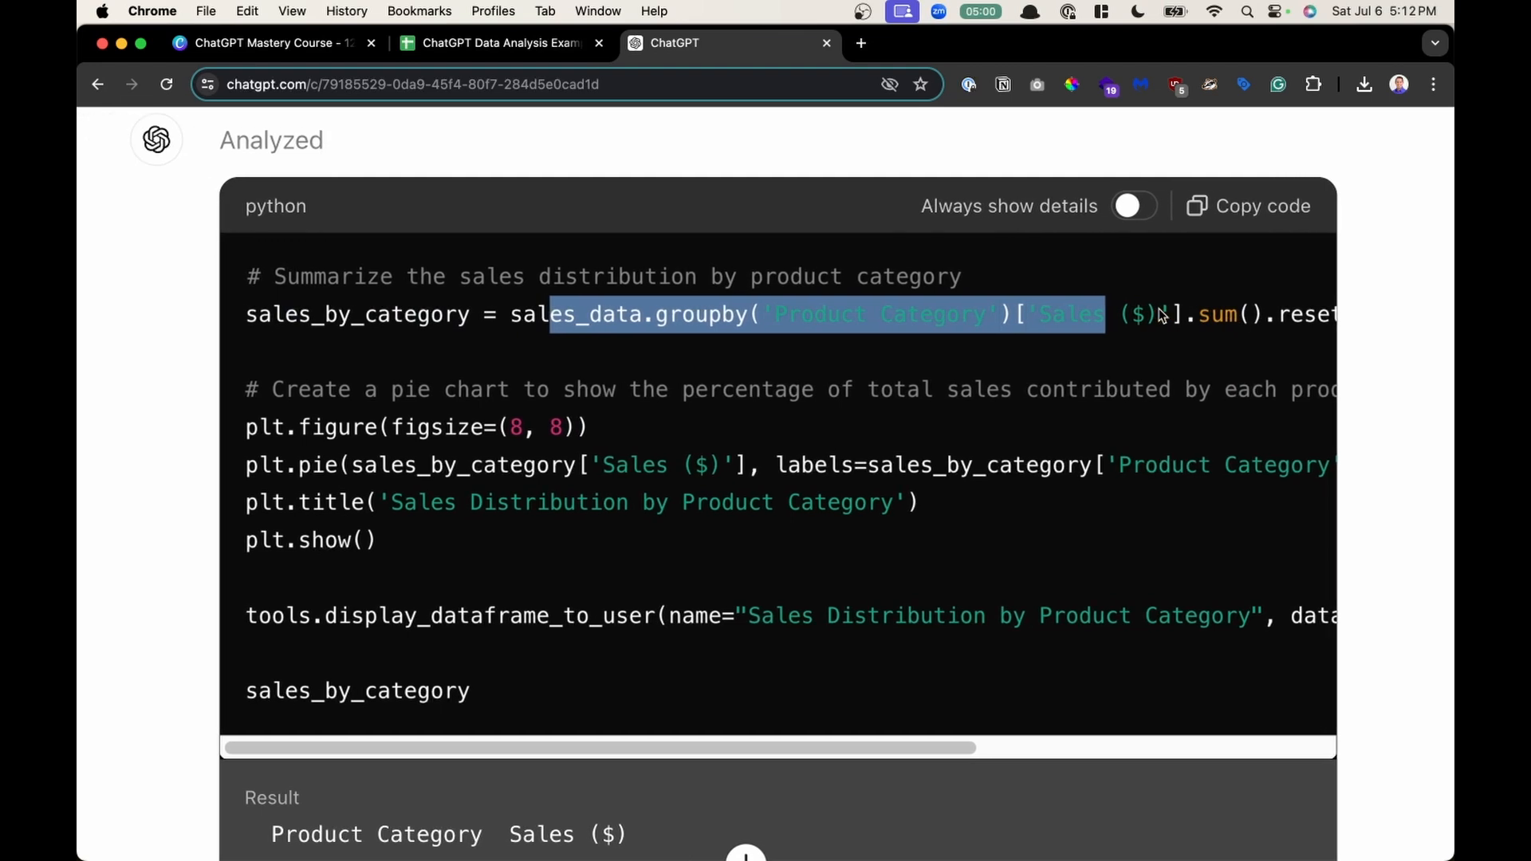
click(612, 391)
drag(432, 395, 530, 396)
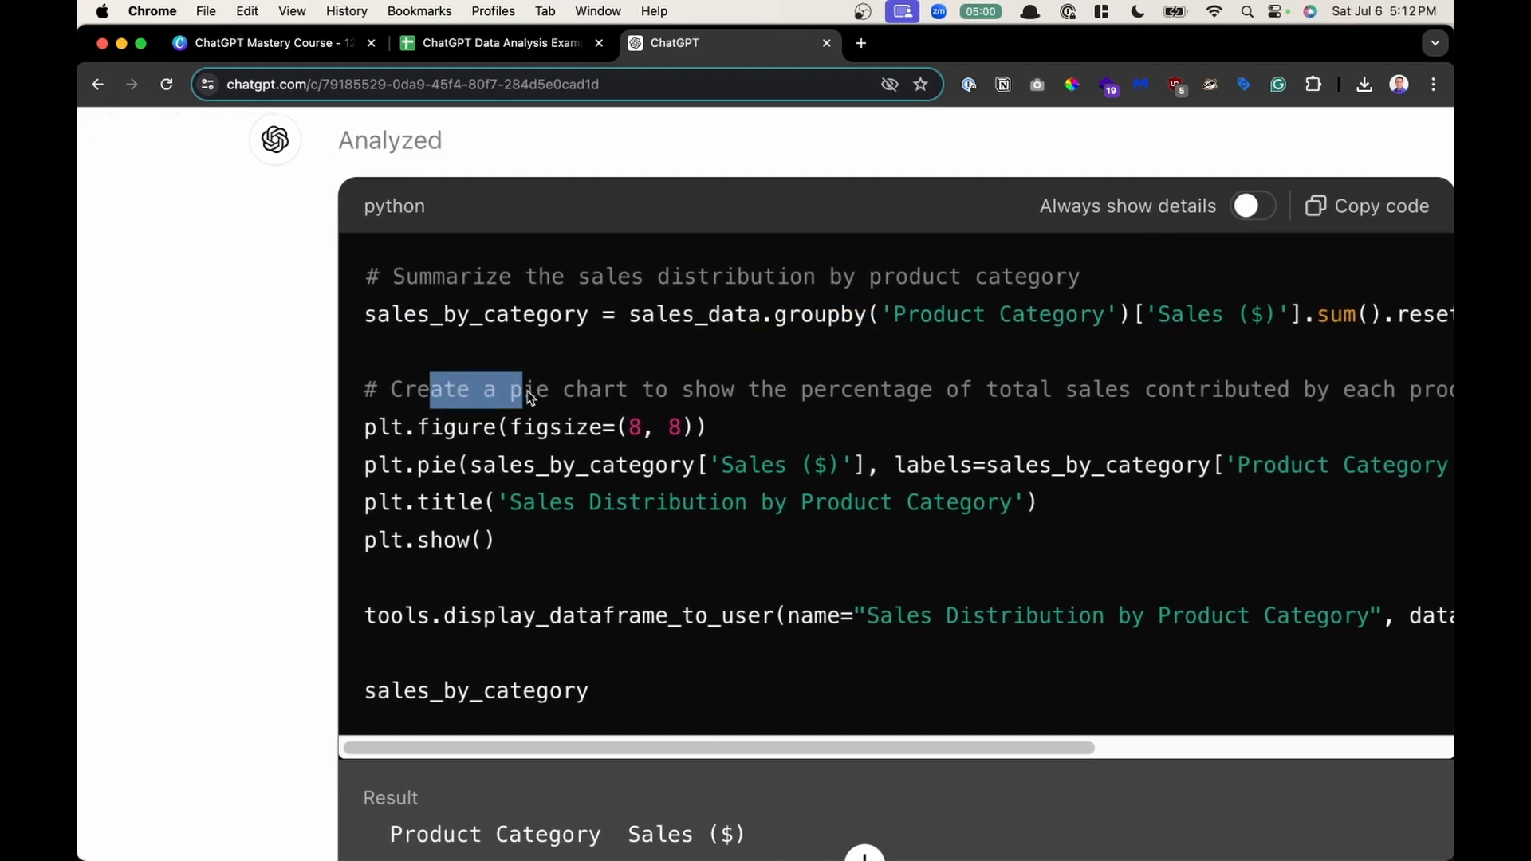
drag(513, 285, 676, 295)
drag(498, 393, 800, 395)
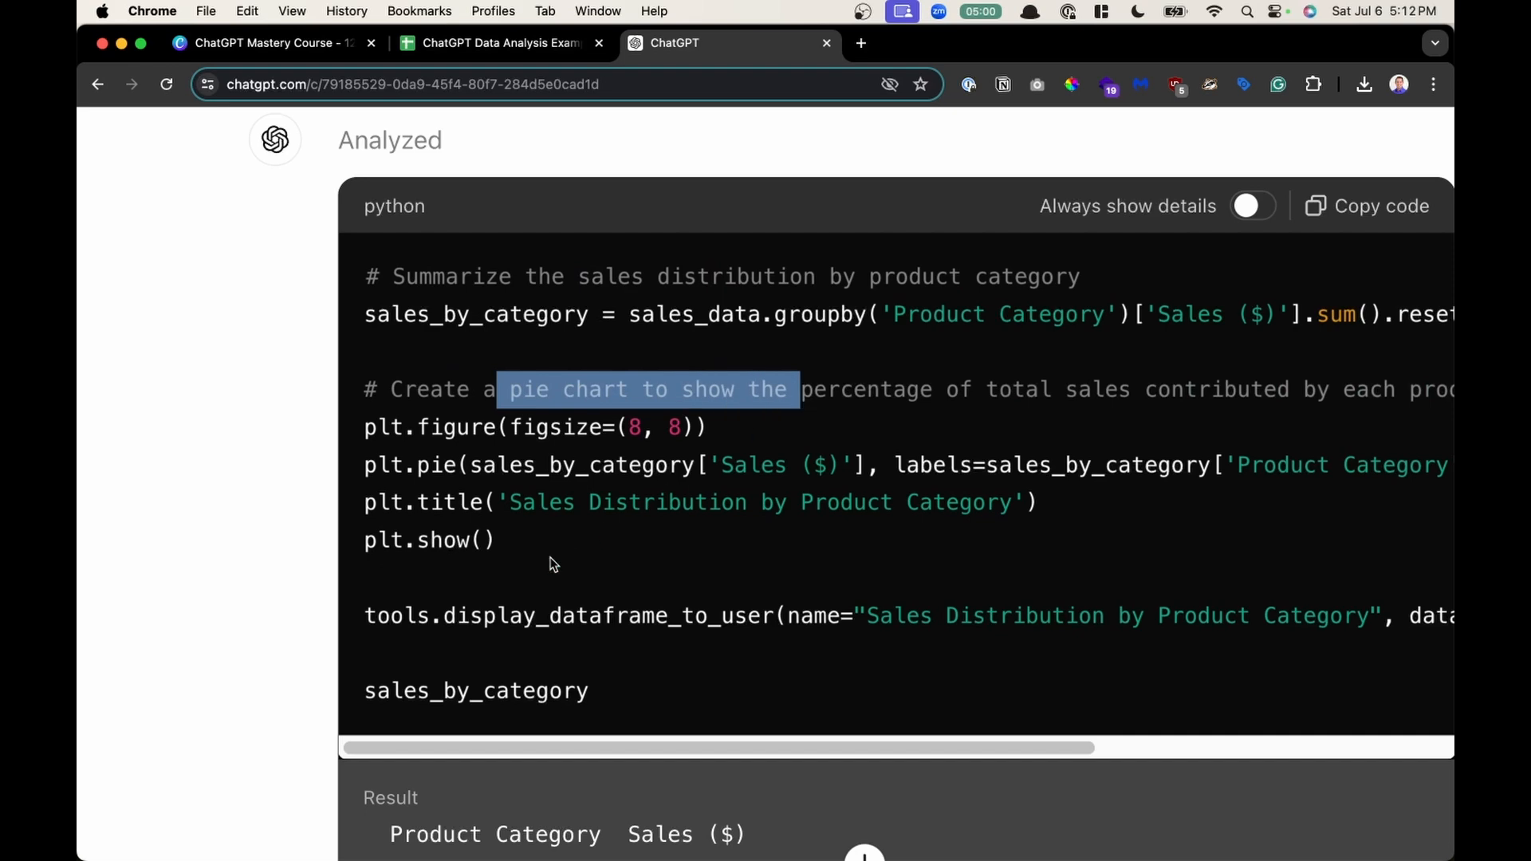
click(534, 599)
key(super+minus)
key(super+minus)
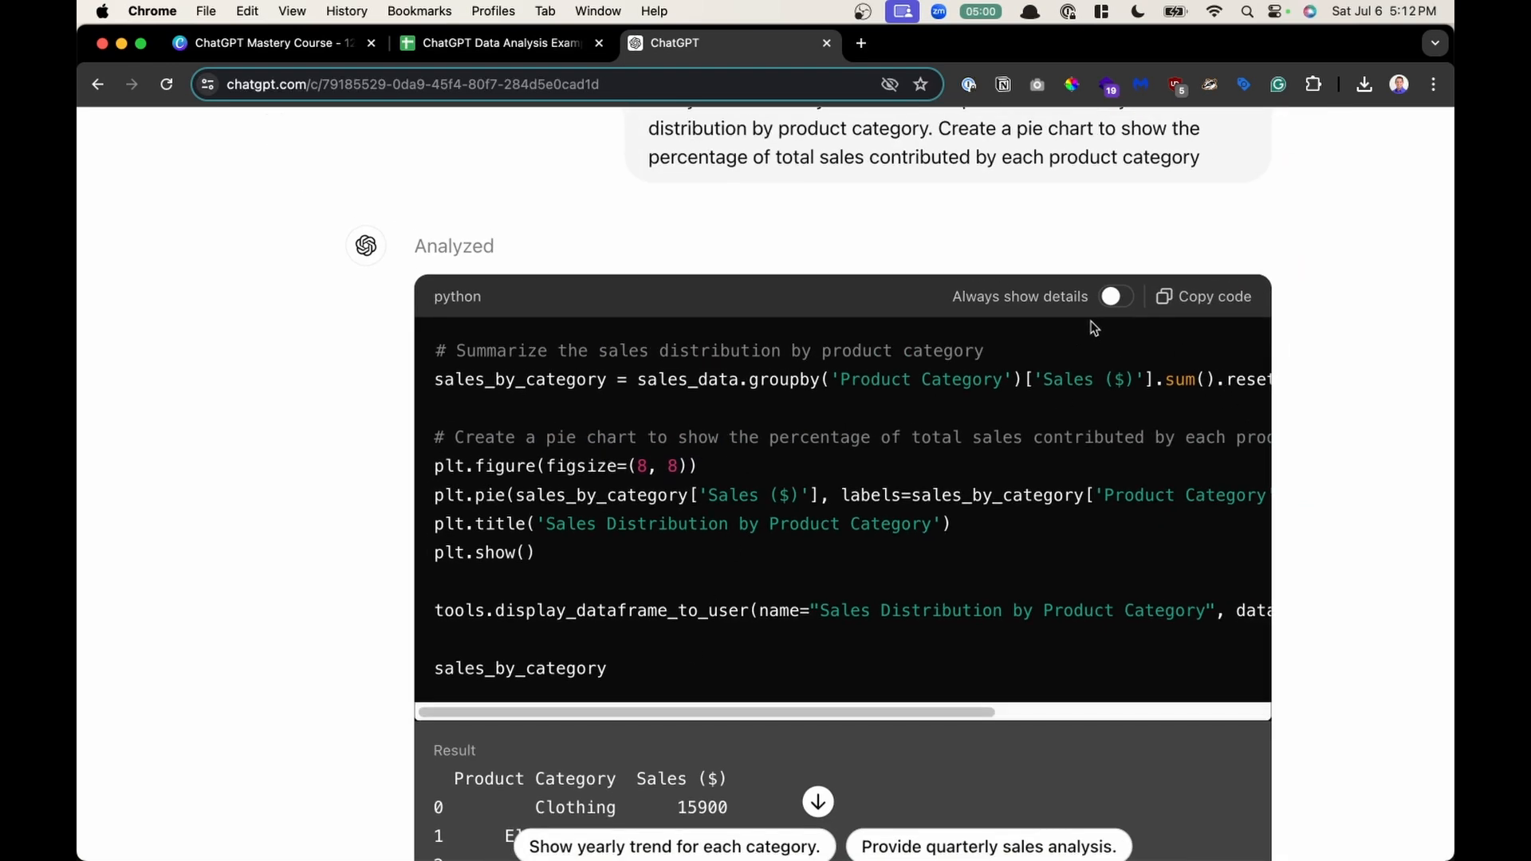
click(509, 248)
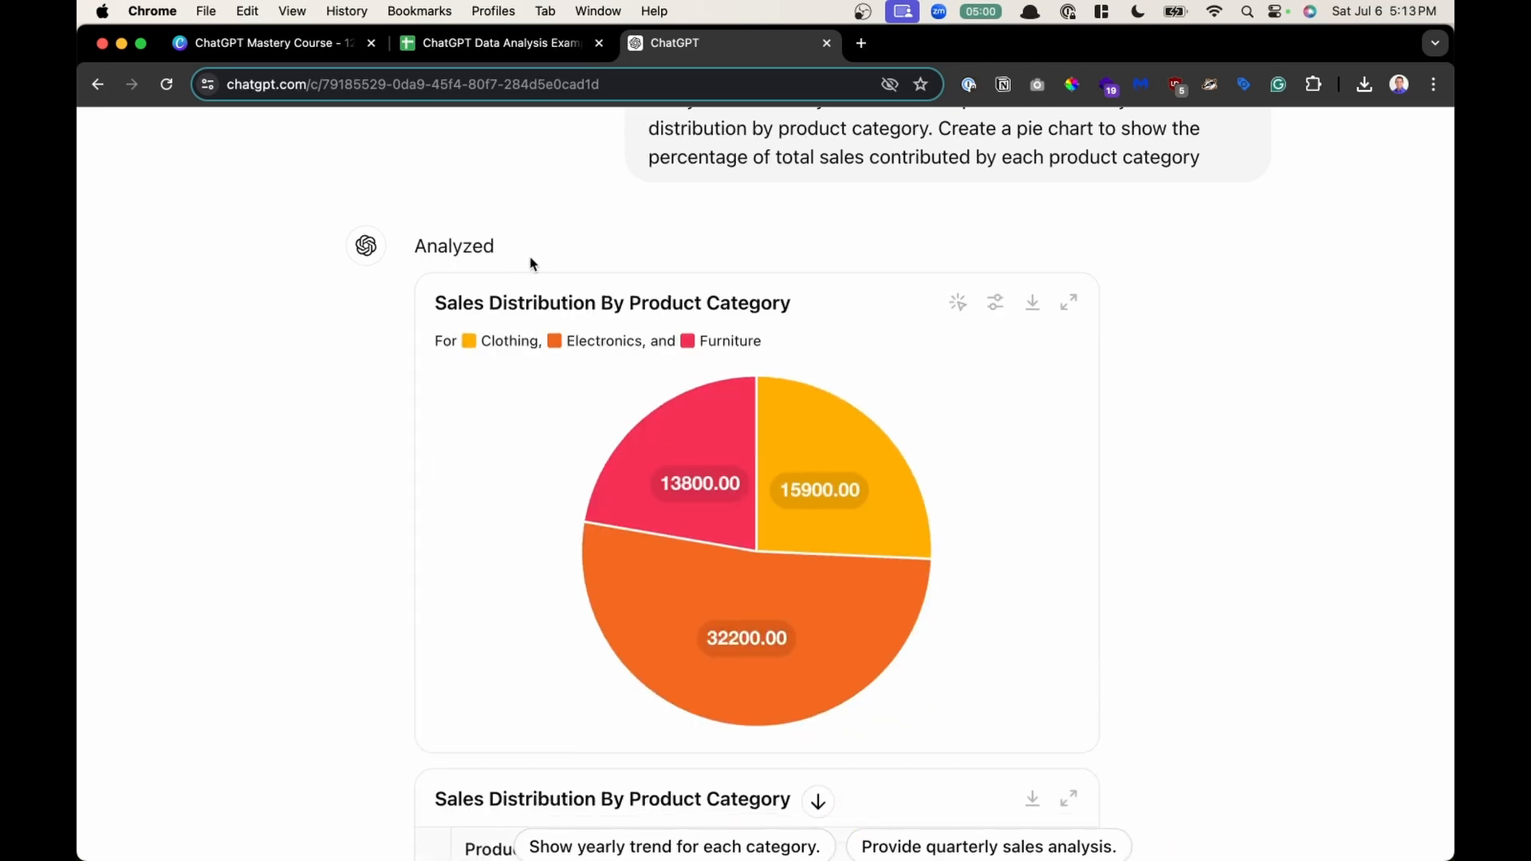
- Hover over the pie chart slices to inspect each category's value and percentage
scroll(1037, 386, down, 3)
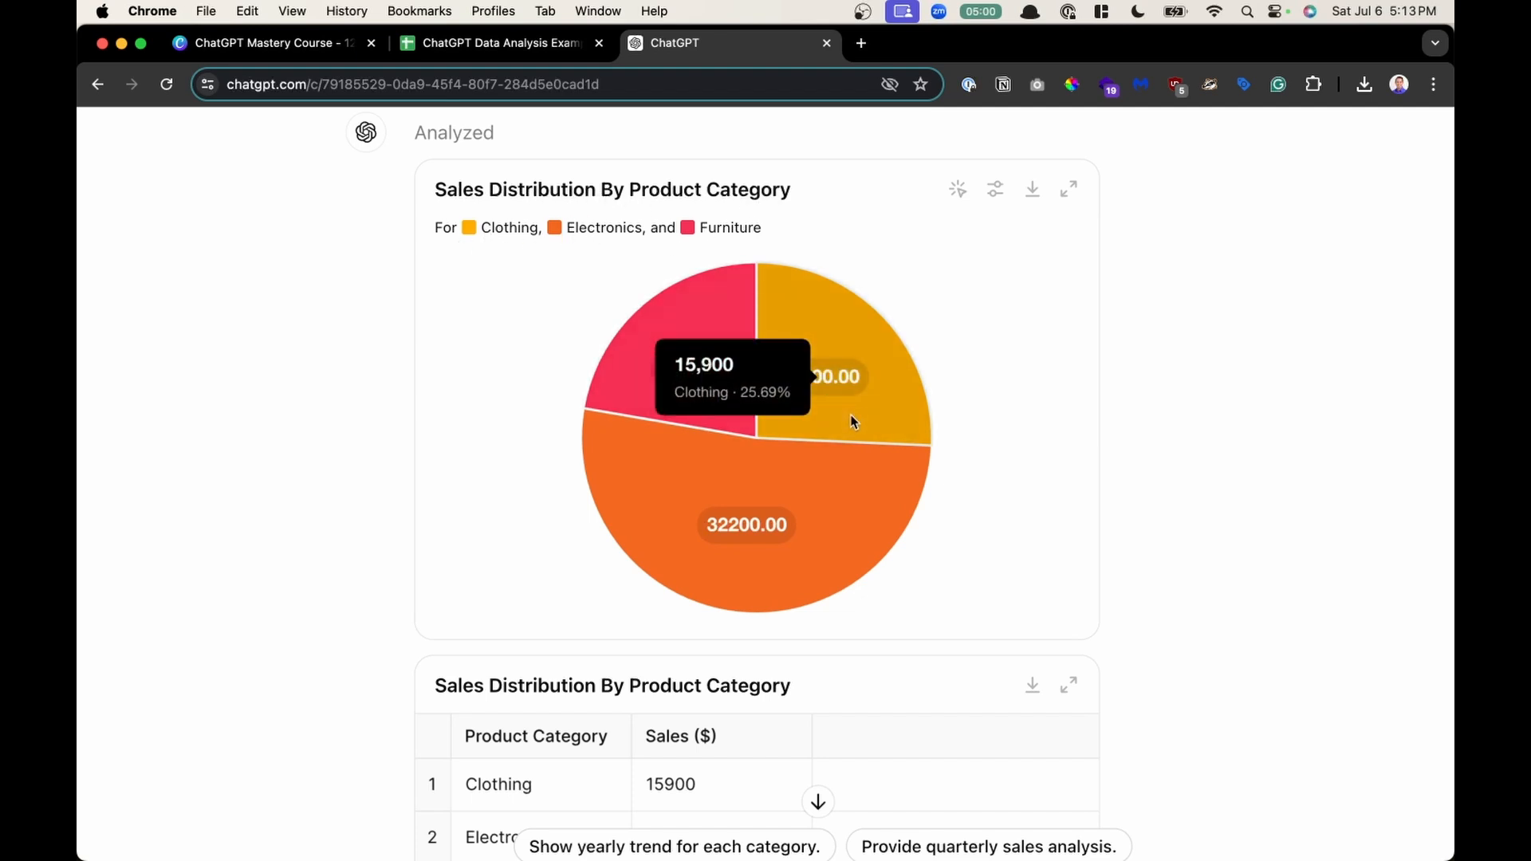
mouse_move(758, 458)
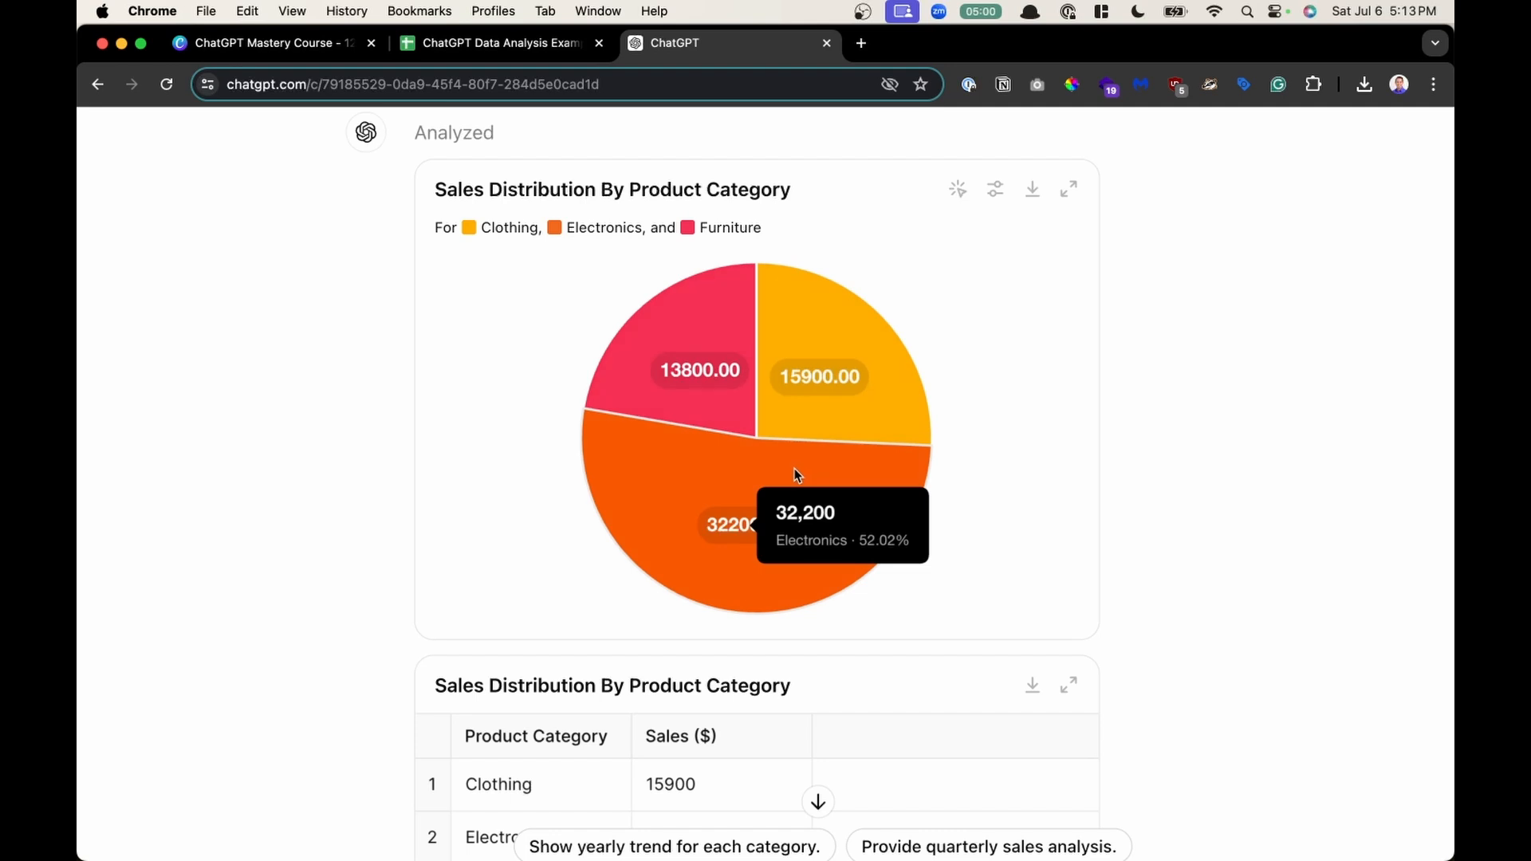
mouse_move(684, 393)
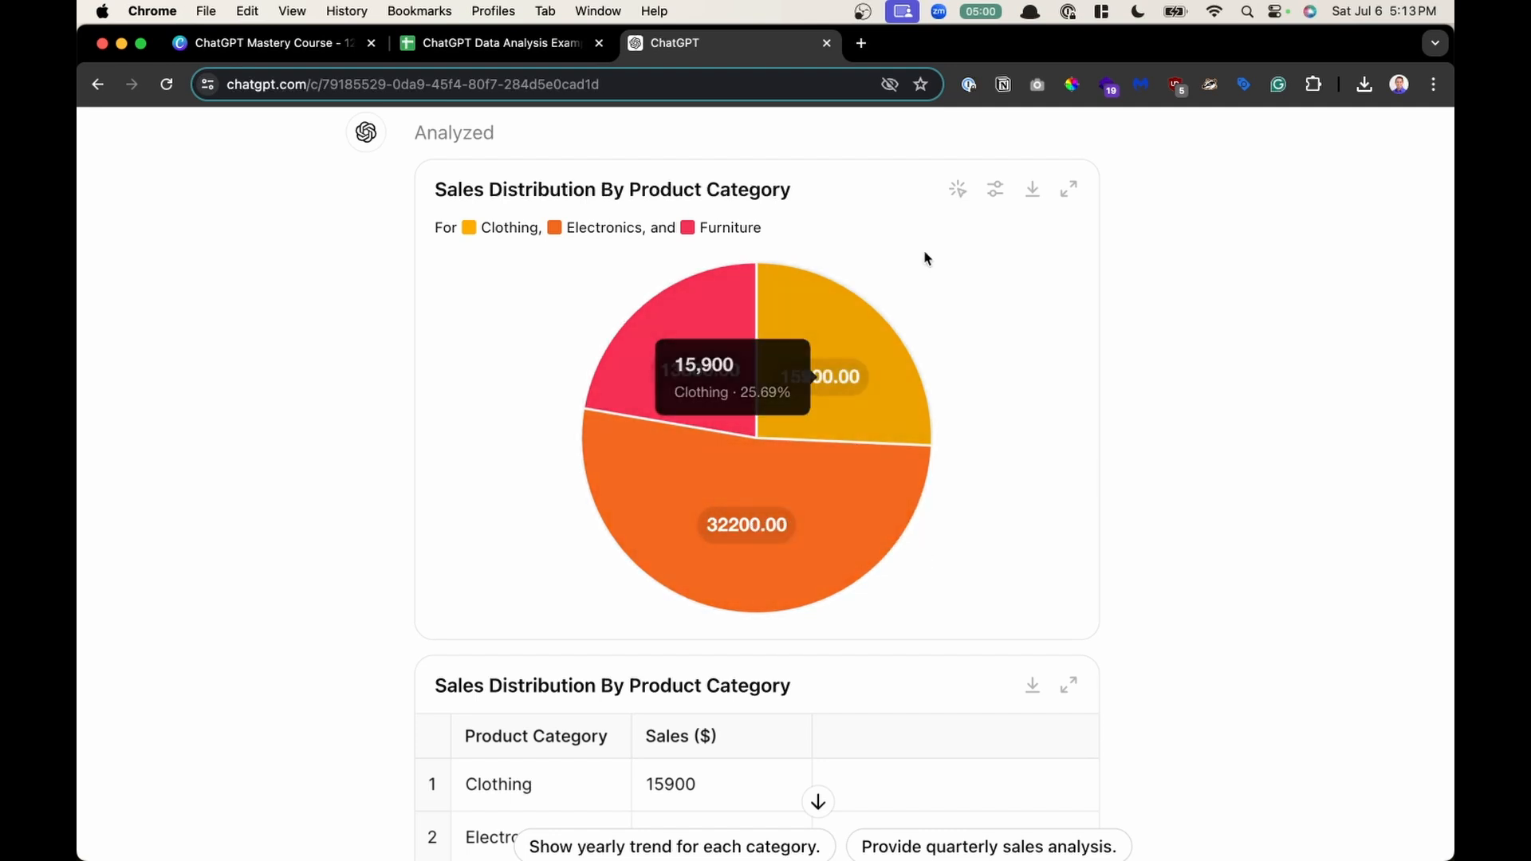
- Download the pie chart as a PNG, open the downloaded file, and close it
click(1032, 192)
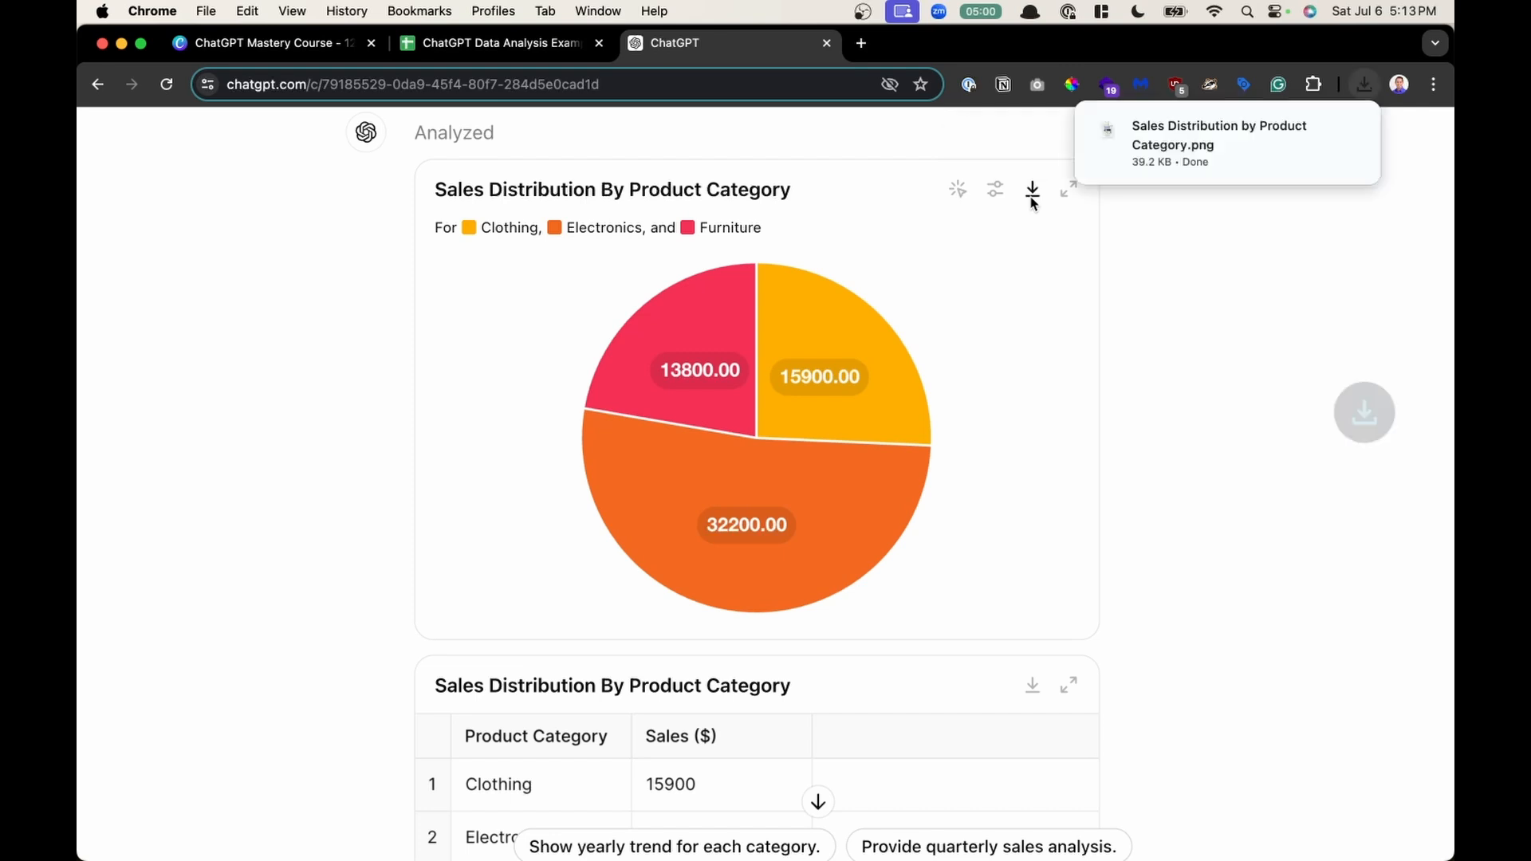
click(1239, 143)
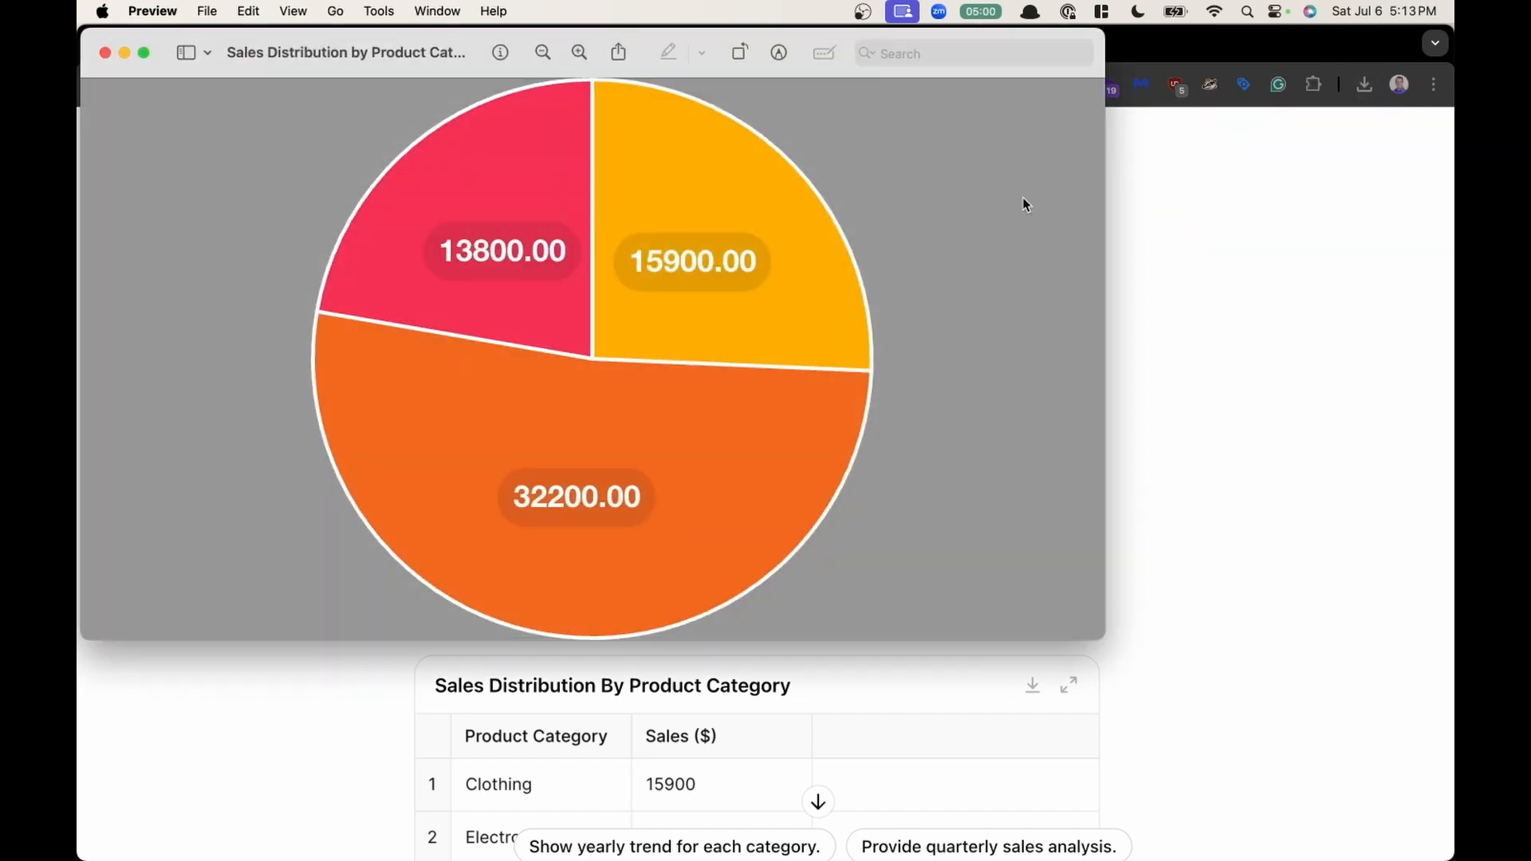
click(105, 52)
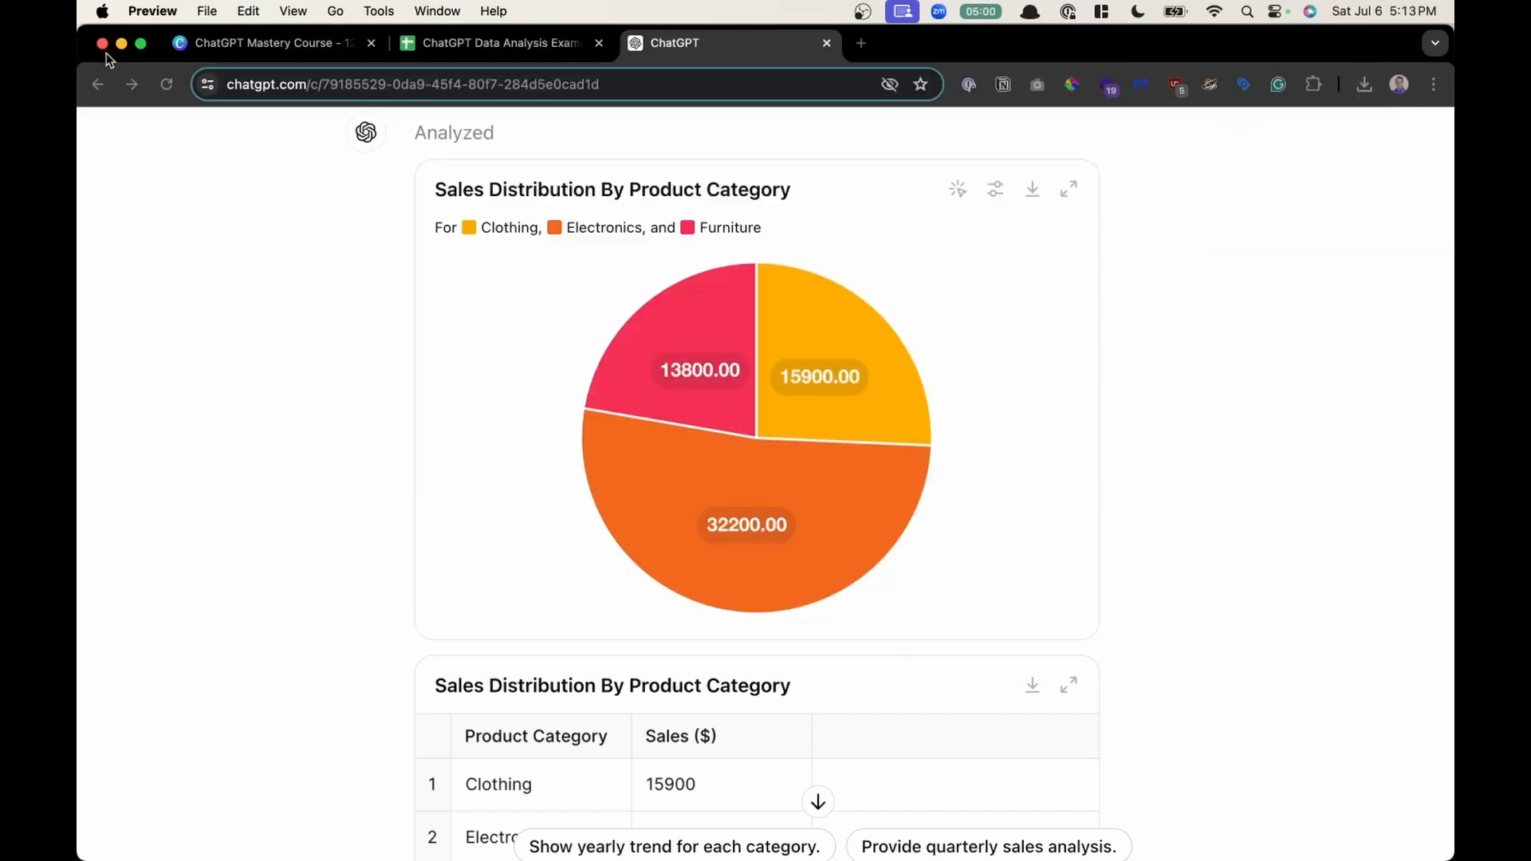
- Capture a screenshot of the Sales Distribution By Product Category pie chart and close its preview
scroll(671, 574, down, 1)
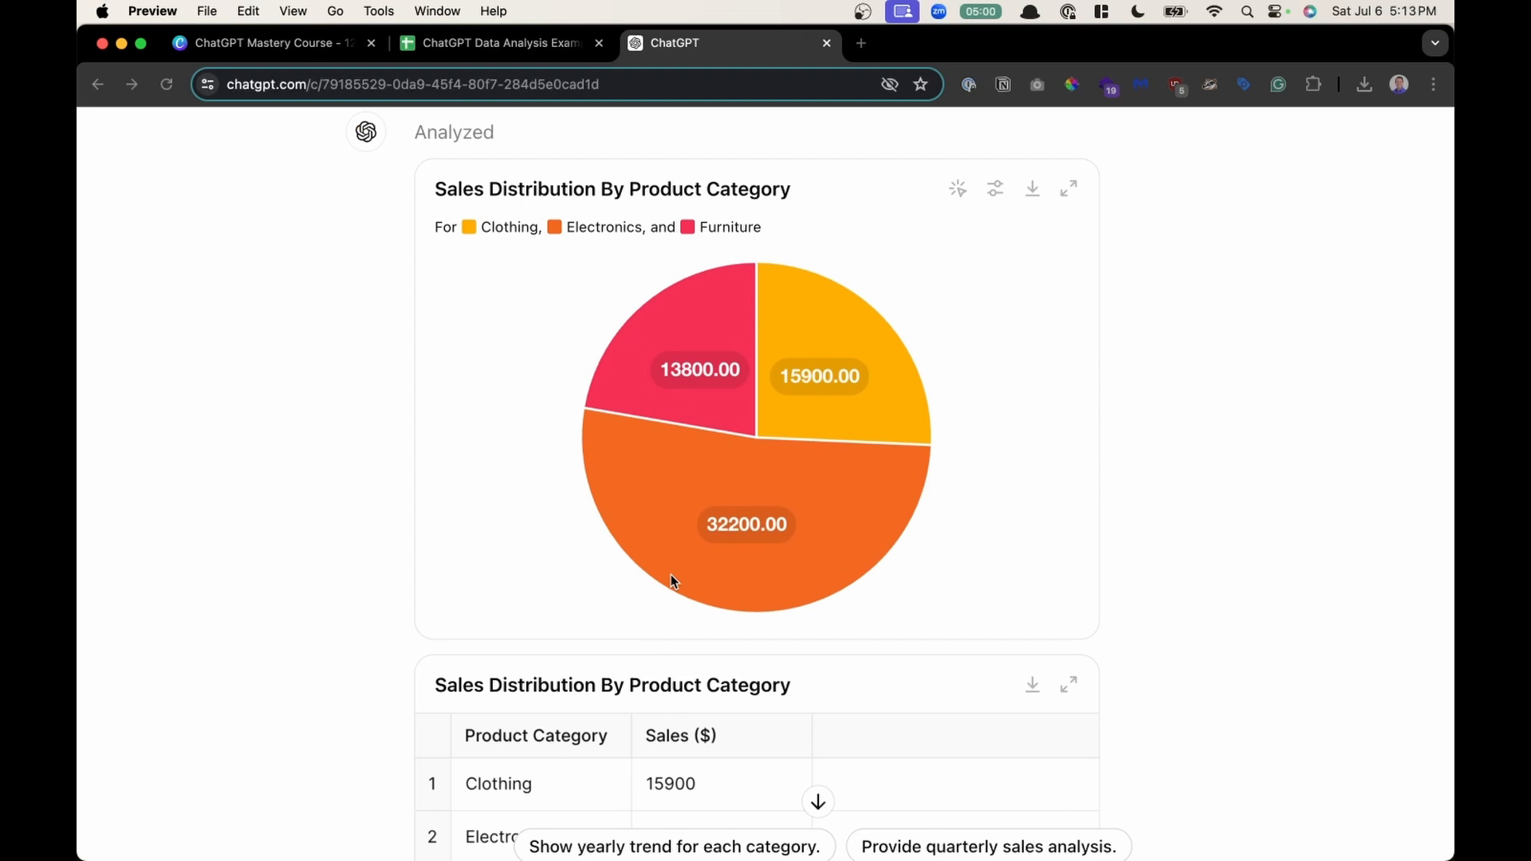
key(super+shift+4)
drag(407, 152, 1117, 650)
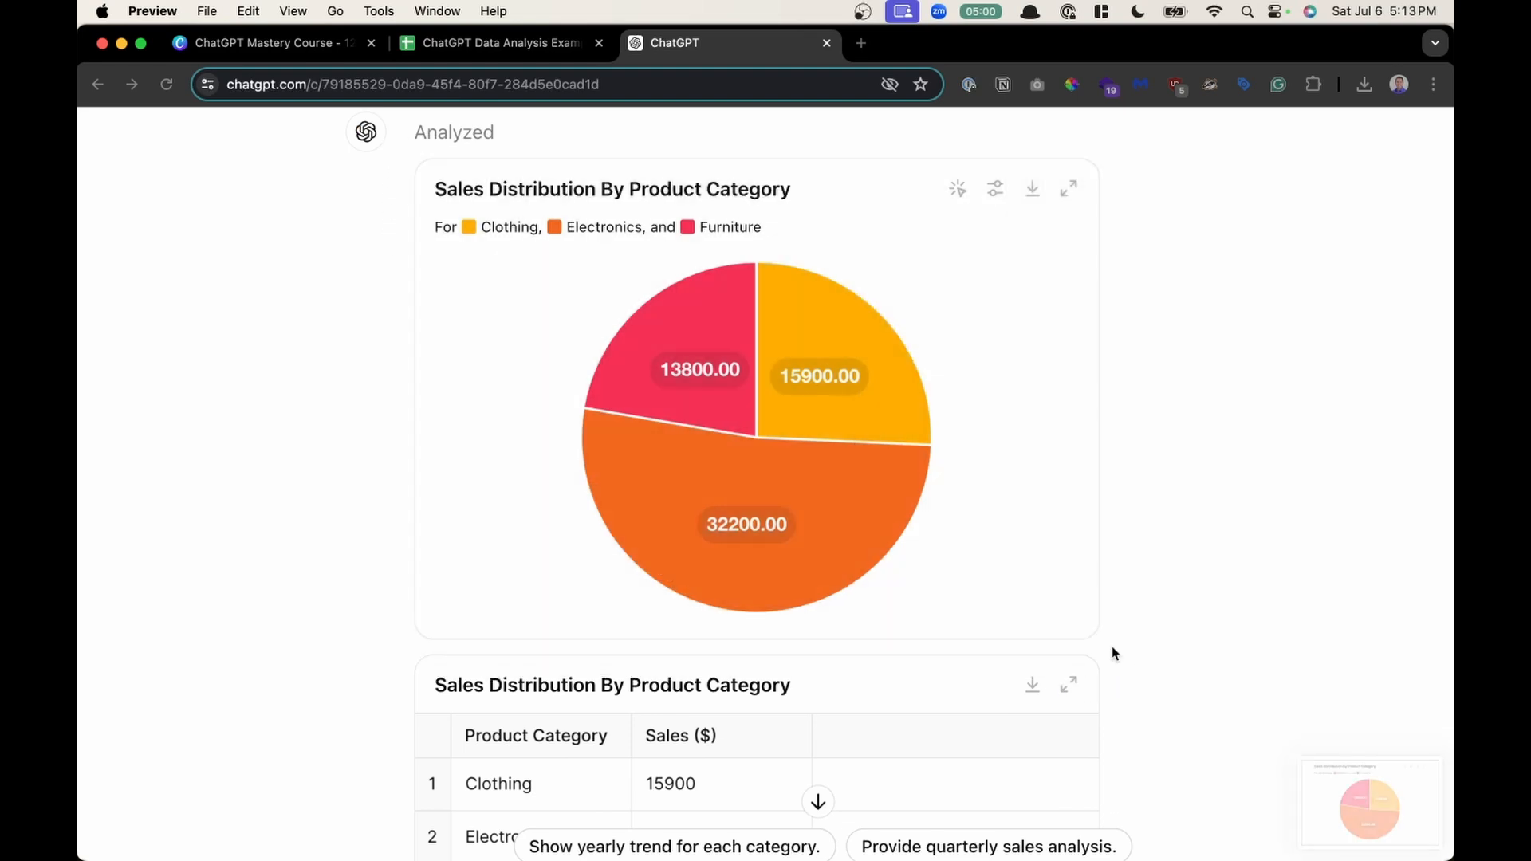
click(1379, 802)
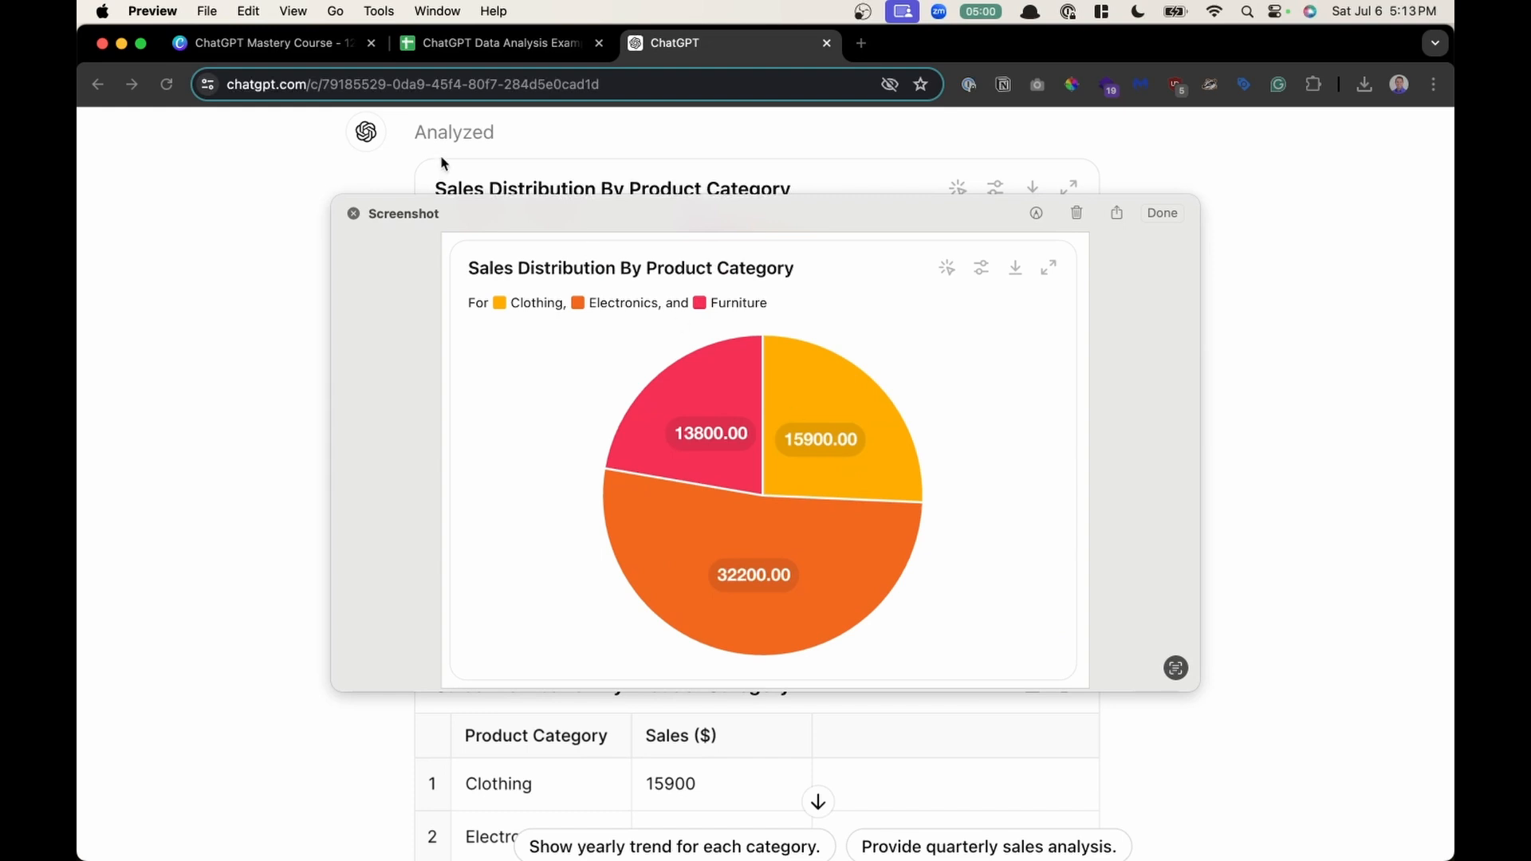
click(354, 213)
- Scroll to the category sales summary and highlight its lines to examine them
scroll(561, 442, down, 3)
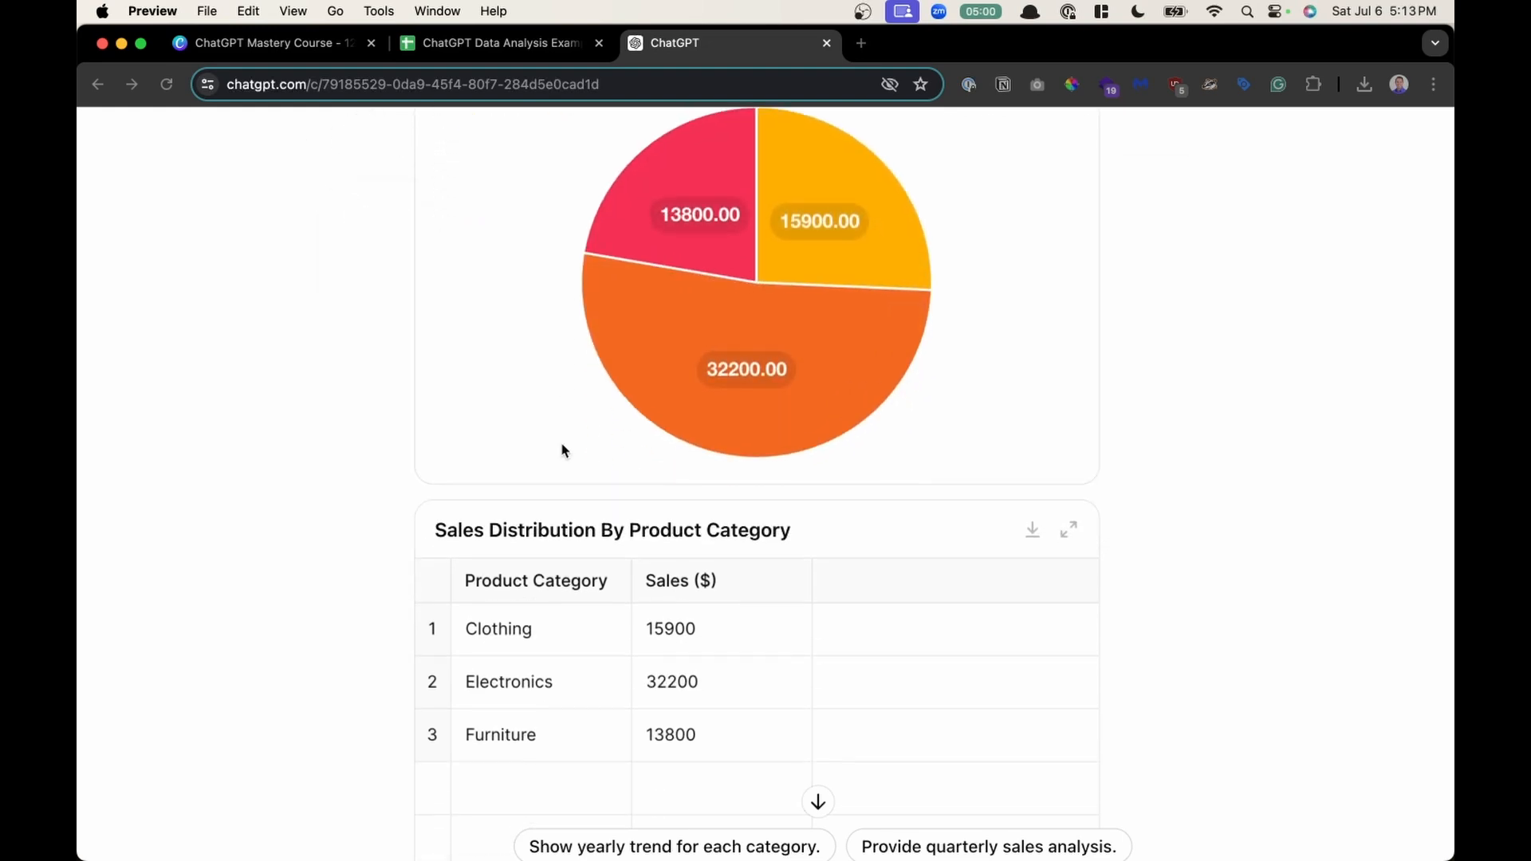
scroll(561, 450, down, 3)
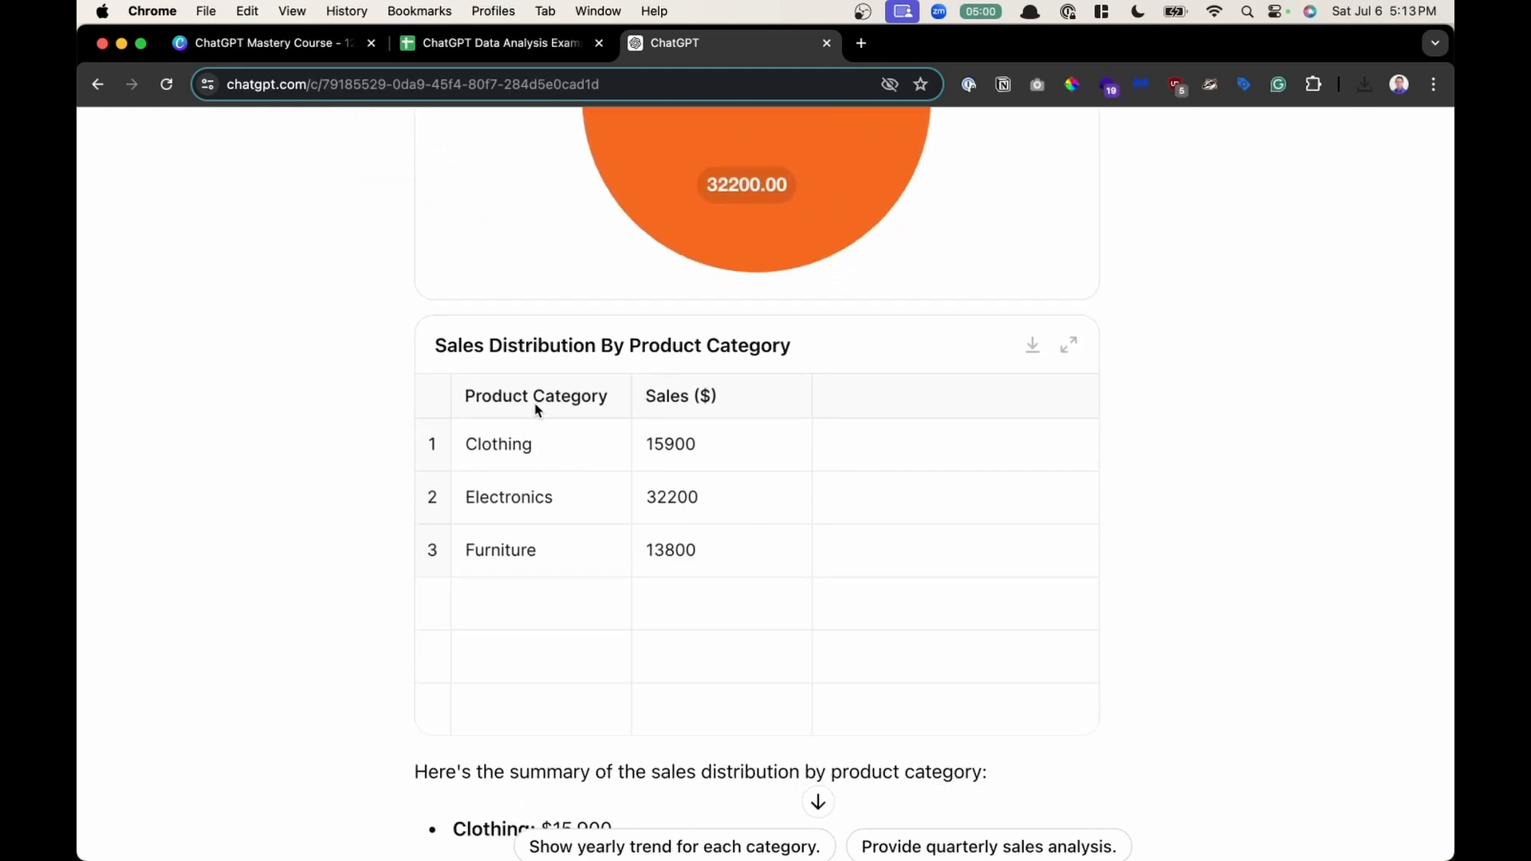
scroll(1177, 528, down, 1)
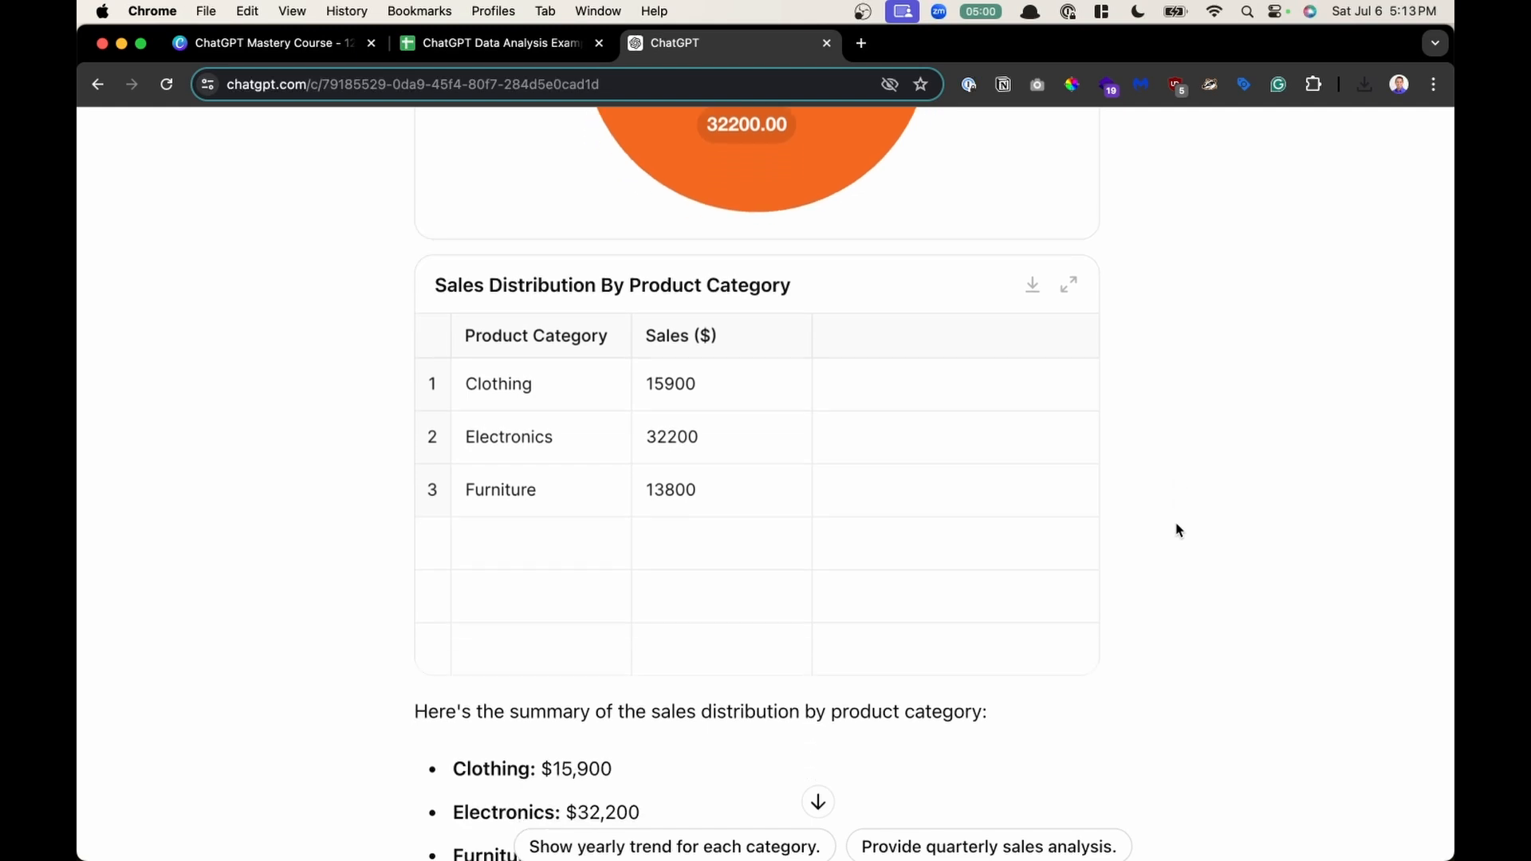
scroll(1177, 528, down, 3)
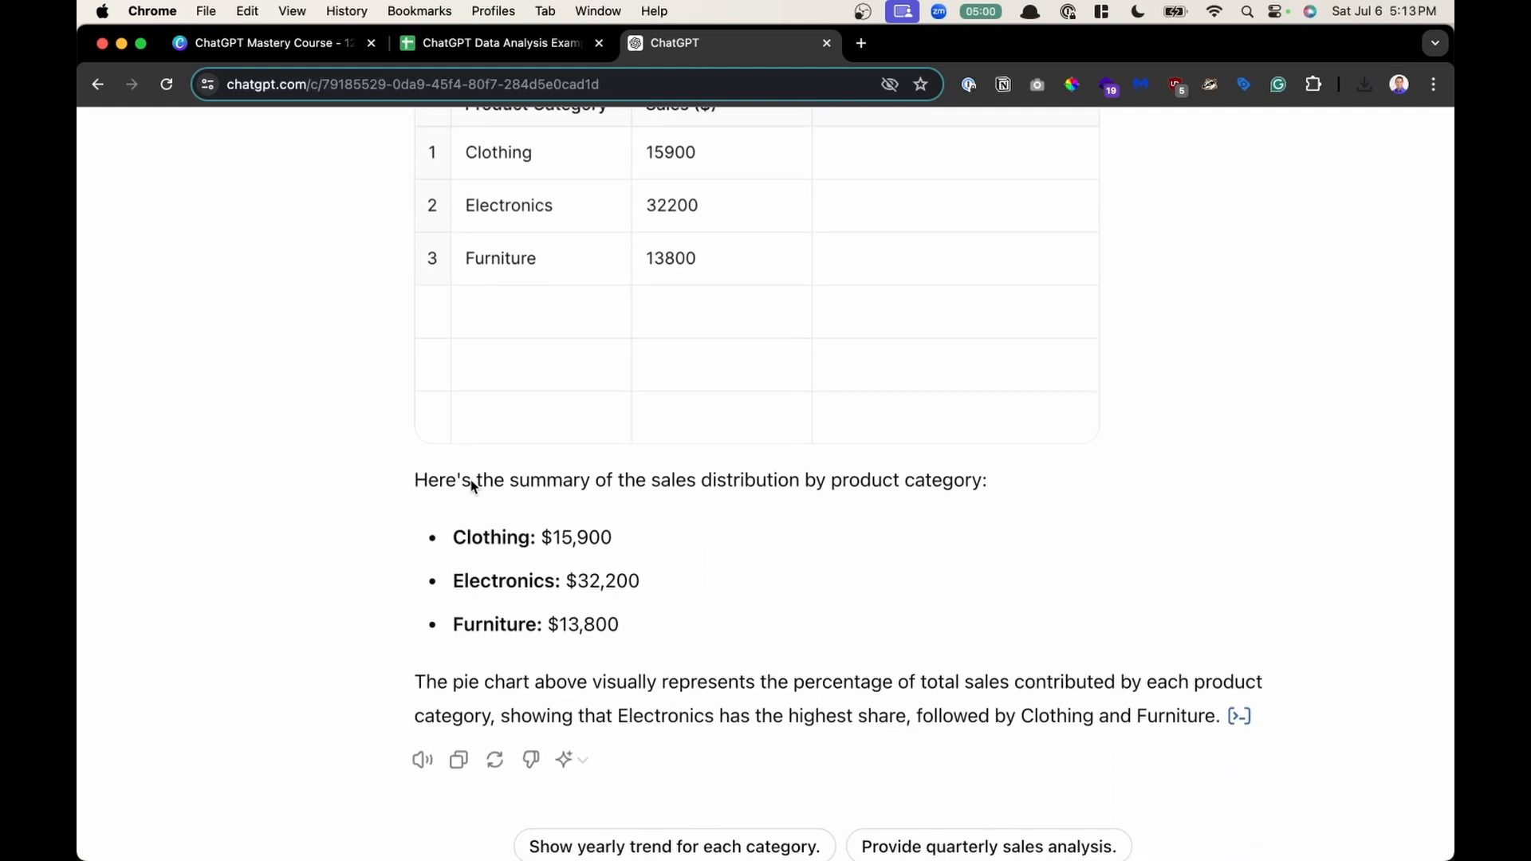
drag(472, 485, 972, 482)
scroll(971, 482, up, 1)
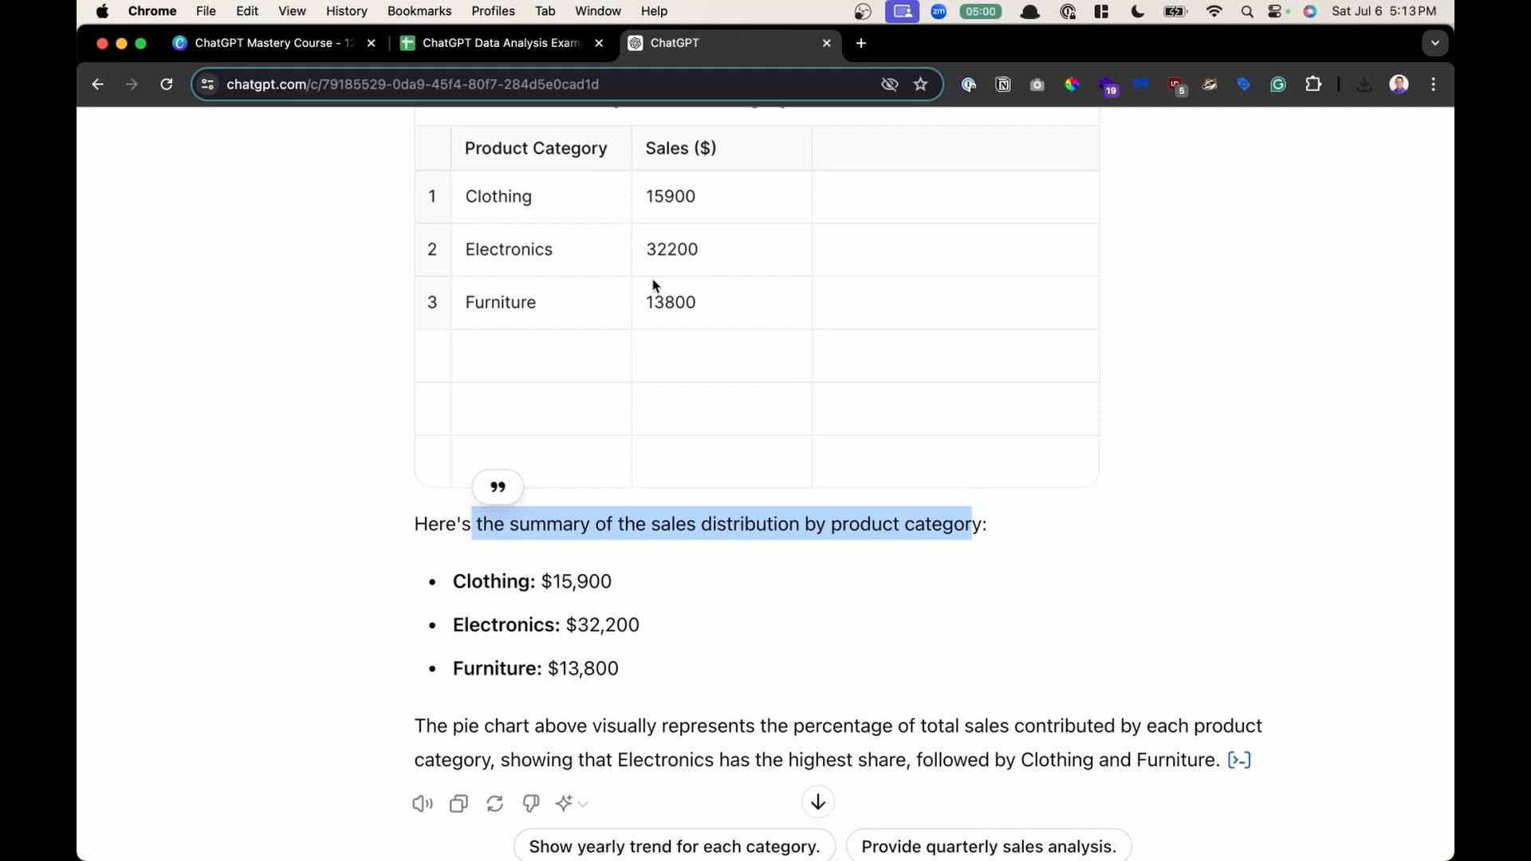
scroll(620, 544, down, 1)
drag(536, 537, 453, 537)
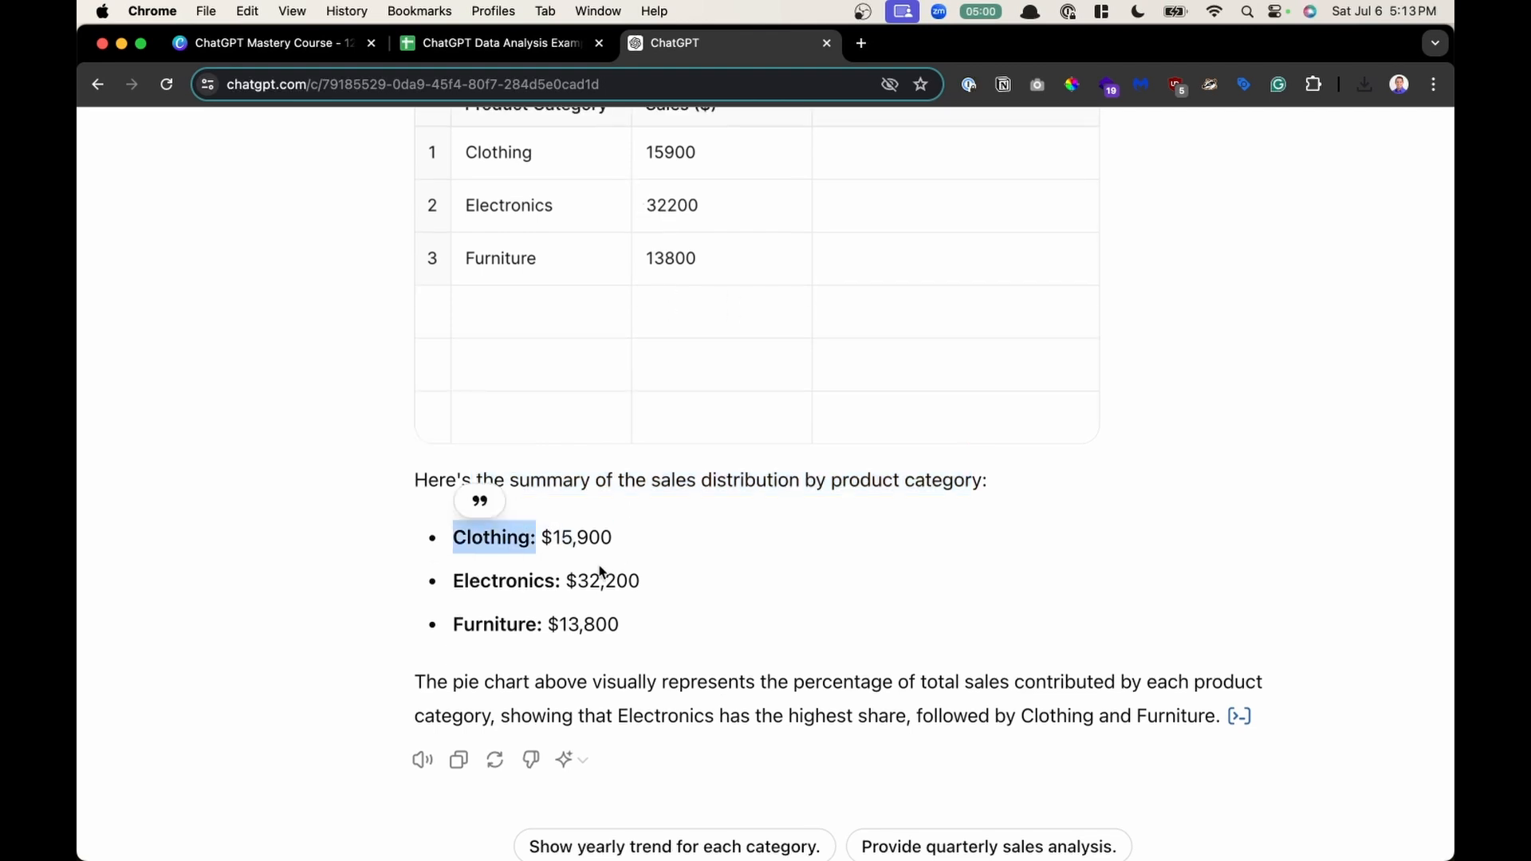
drag(507, 580, 702, 576)
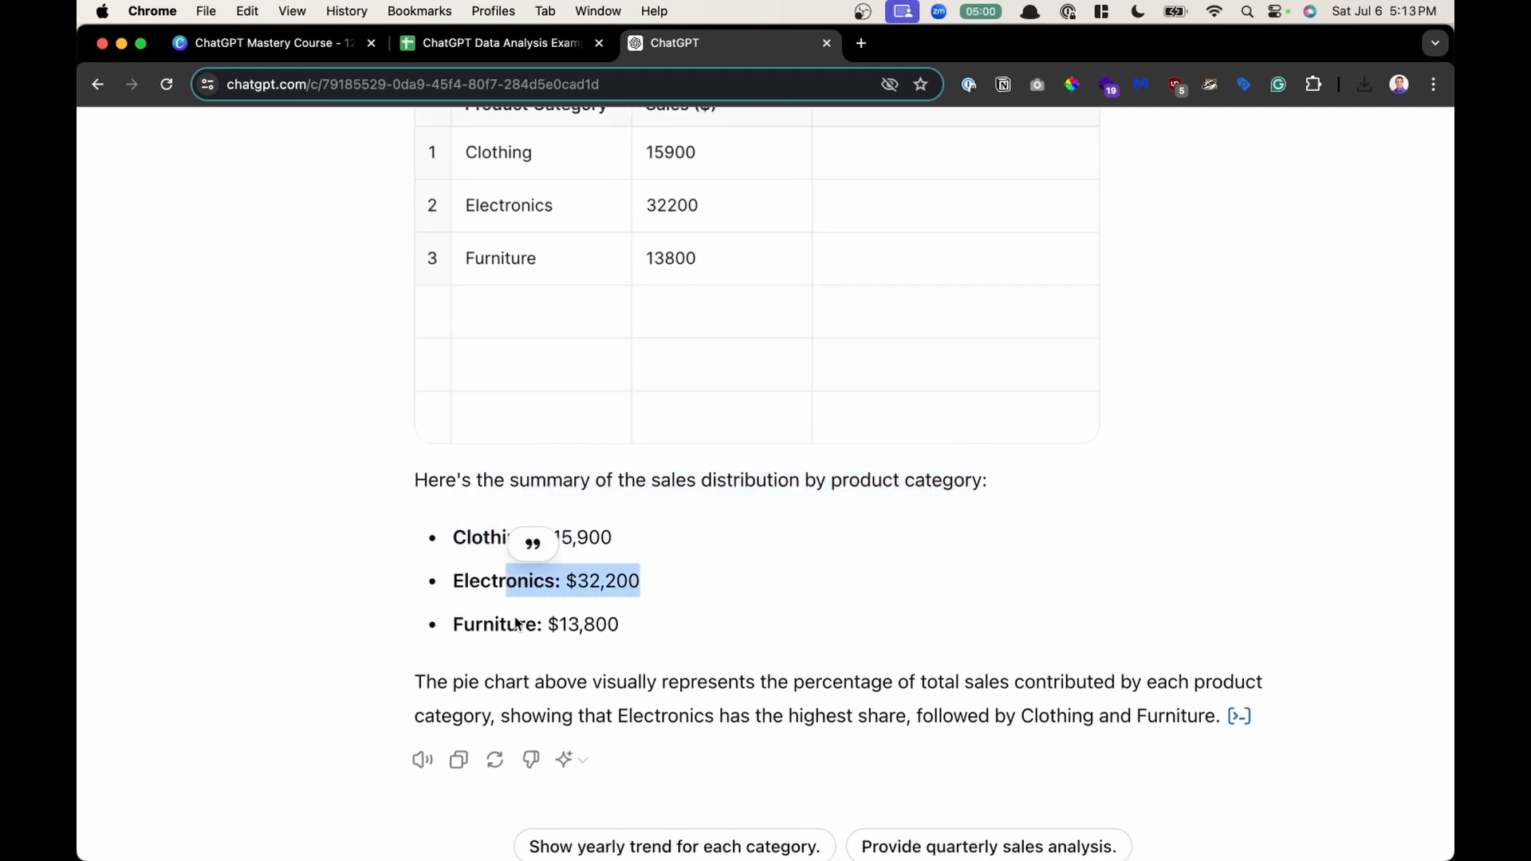
- Highlight lines of the category summary and pie chart explanation, then scroll back up to the pie chart
drag(517, 625, 620, 624)
scroll(614, 624, down, 2)
drag(484, 596, 639, 610)
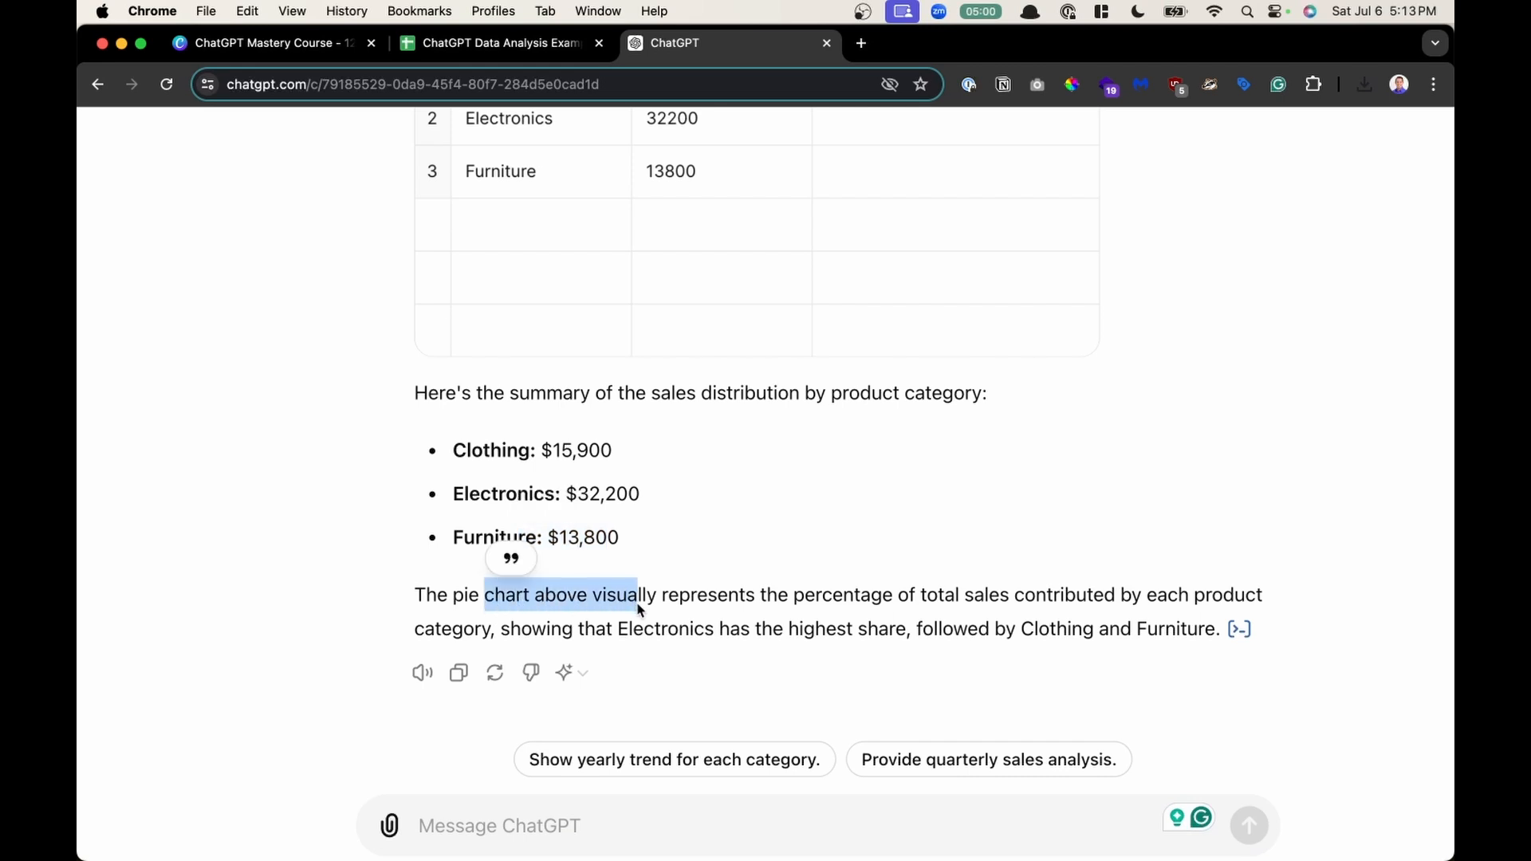
click(1014, 598)
scroll(1013, 598, up, 7)
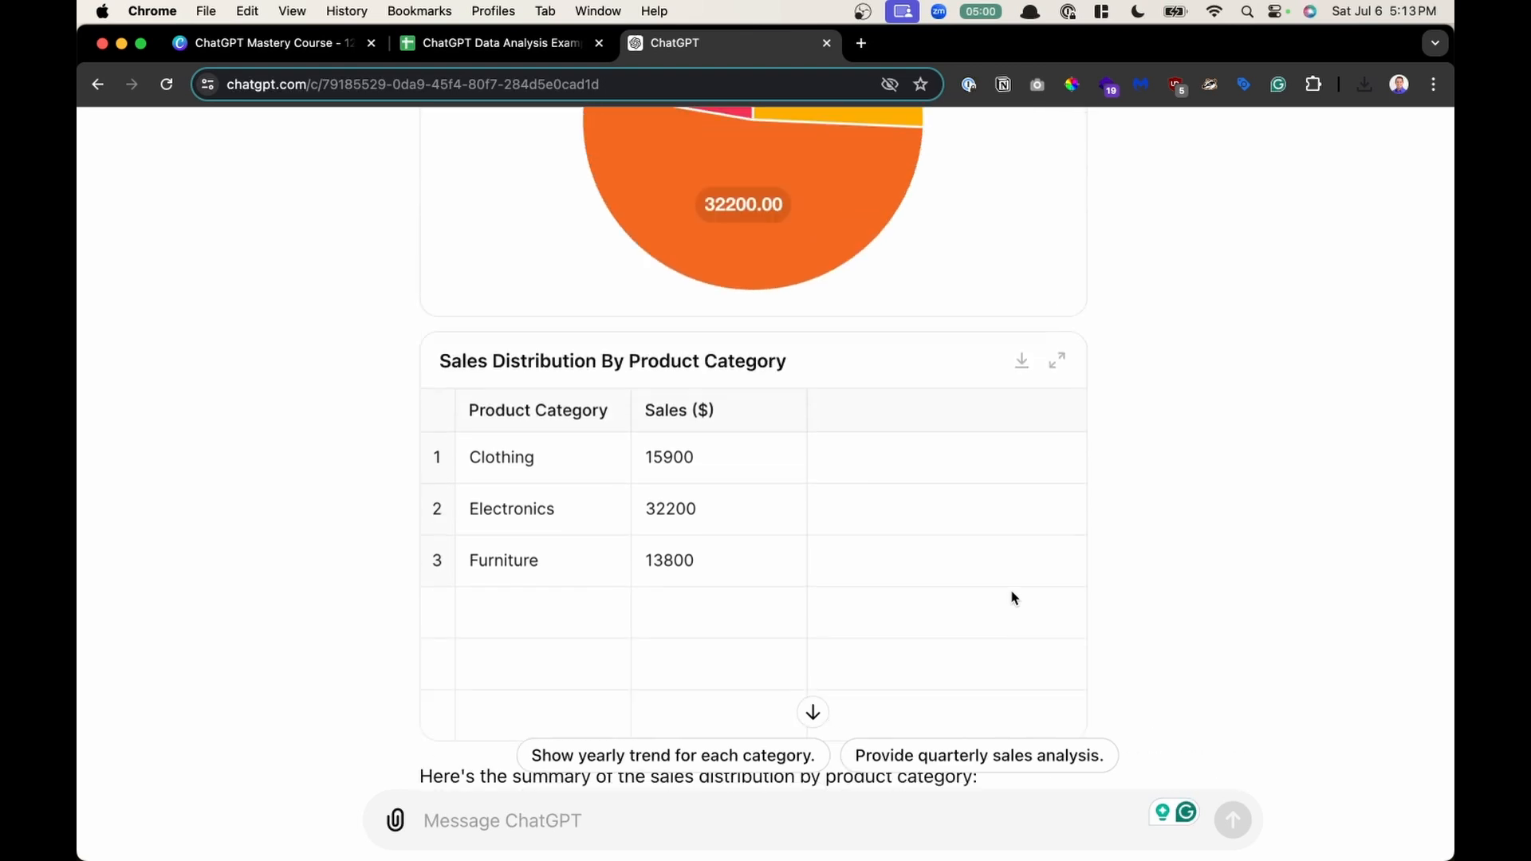
scroll(1013, 599, up, 1)
scroll(1095, 566, down, 3)
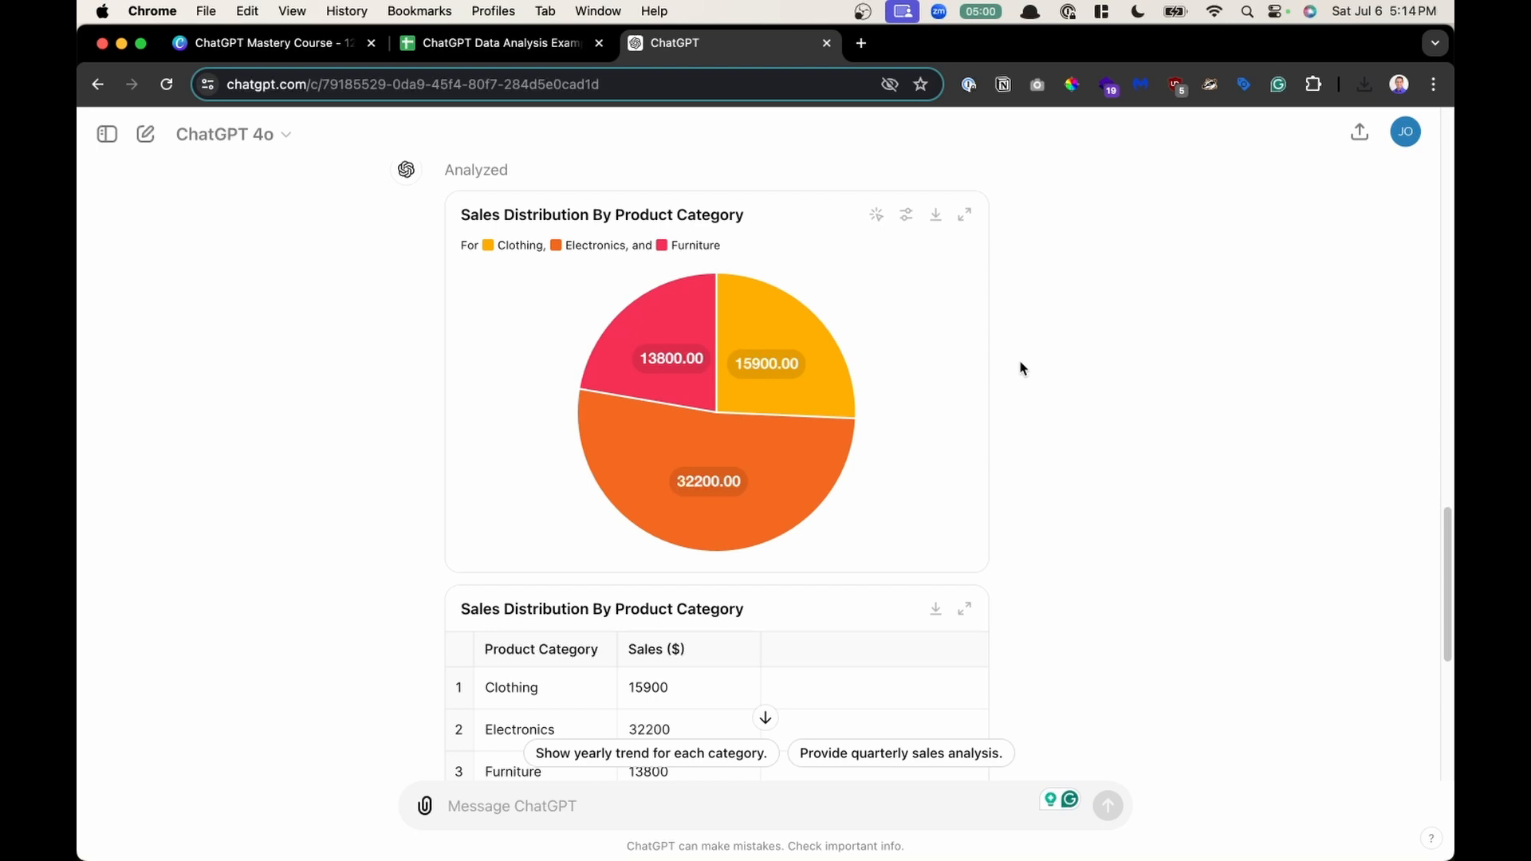
- Toggle the chat history sidebar open and closed several times
key(super+shift+s)
key(super+shift+s)
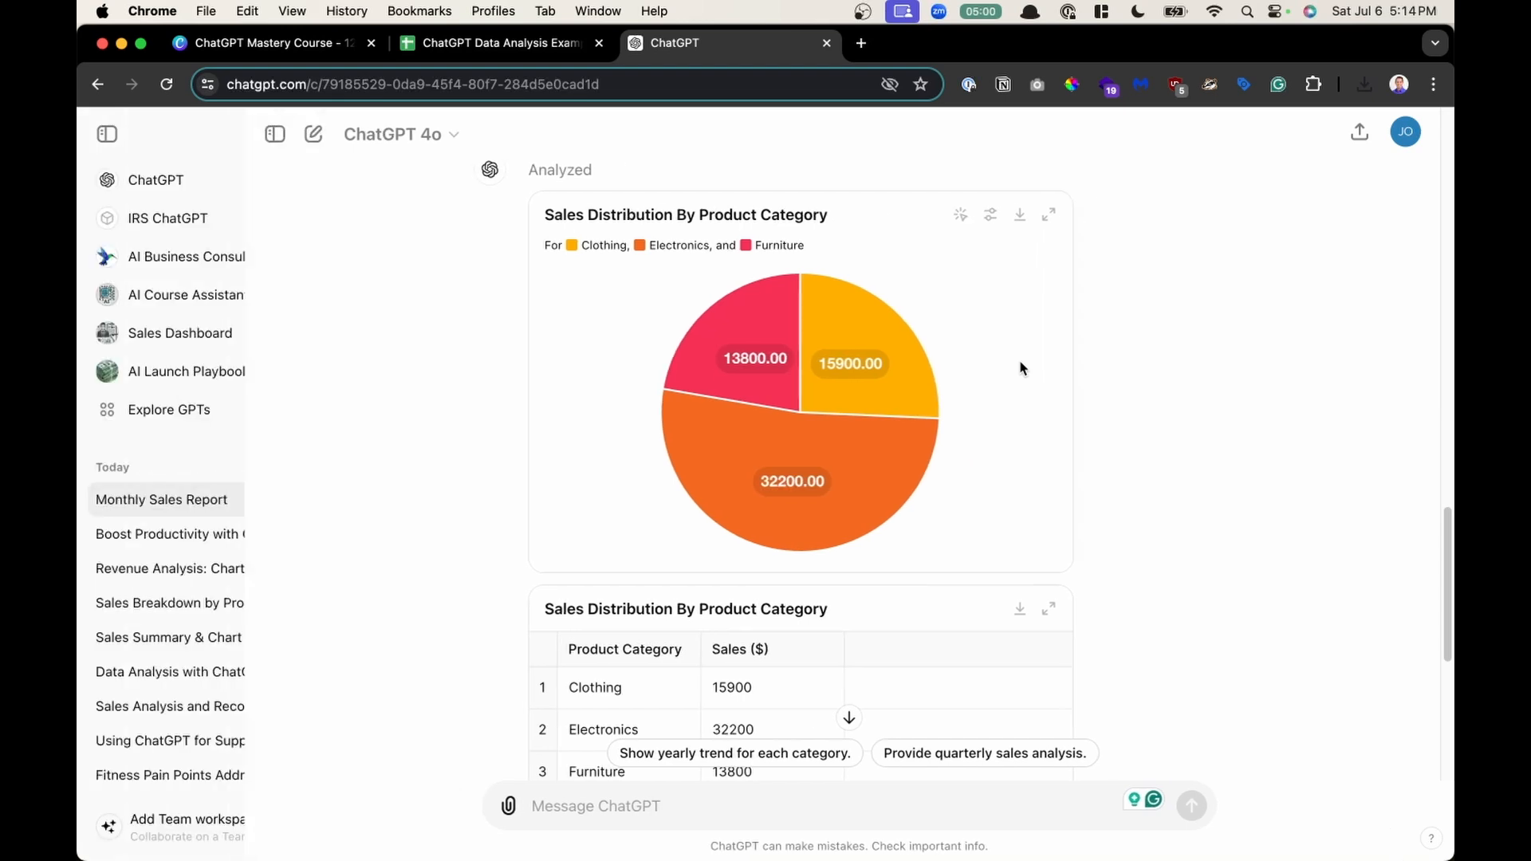
key(super+shift+s)
key(super+shift+s)
key(super+shift+s)
key(super+shift+s)
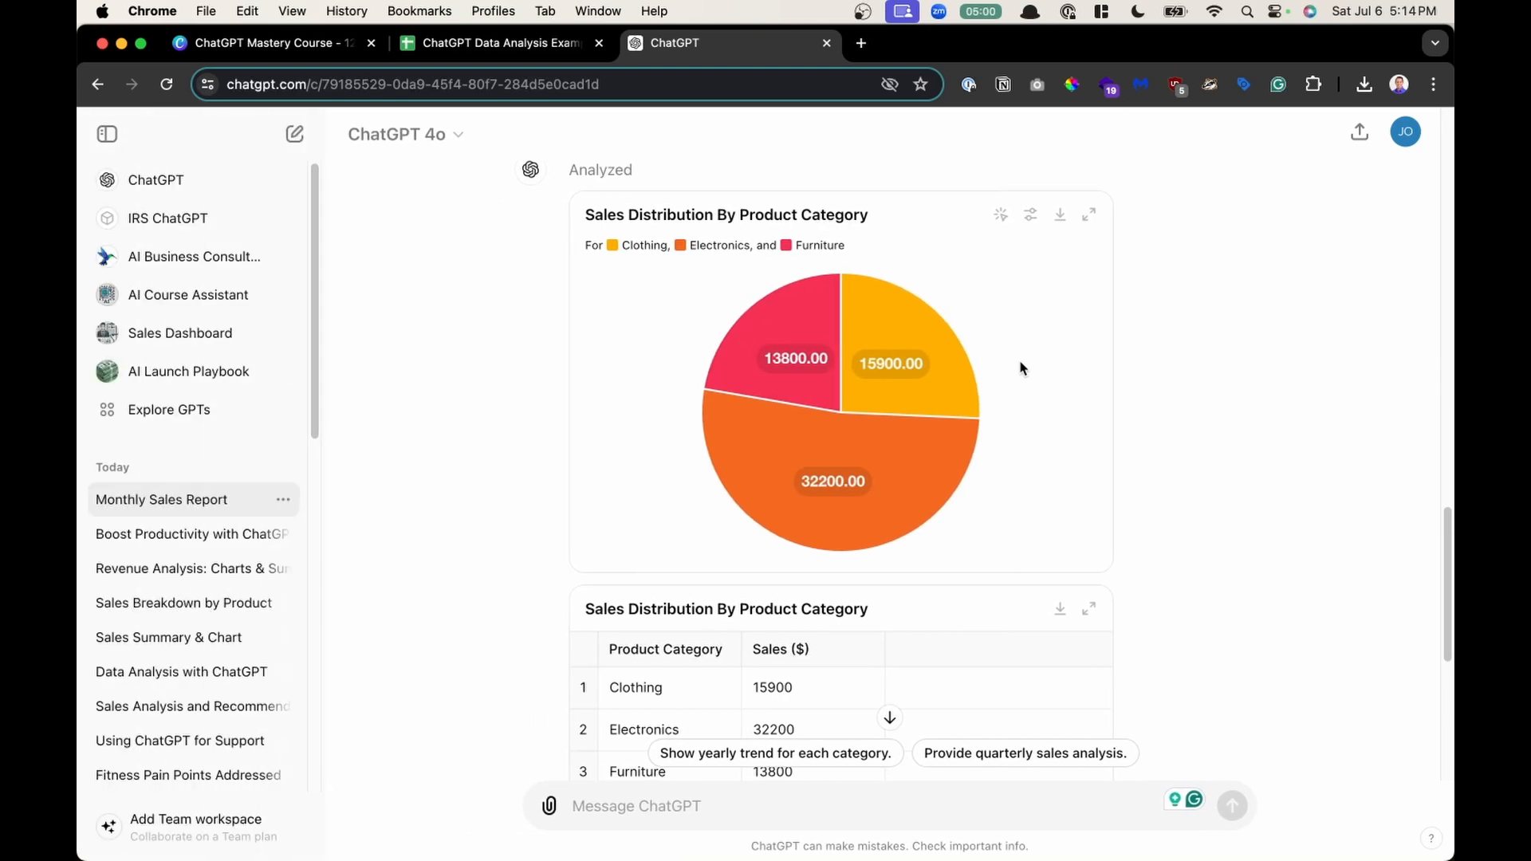
key(super+shift+s)
key(super+shift+s)
key(super+shift+s)
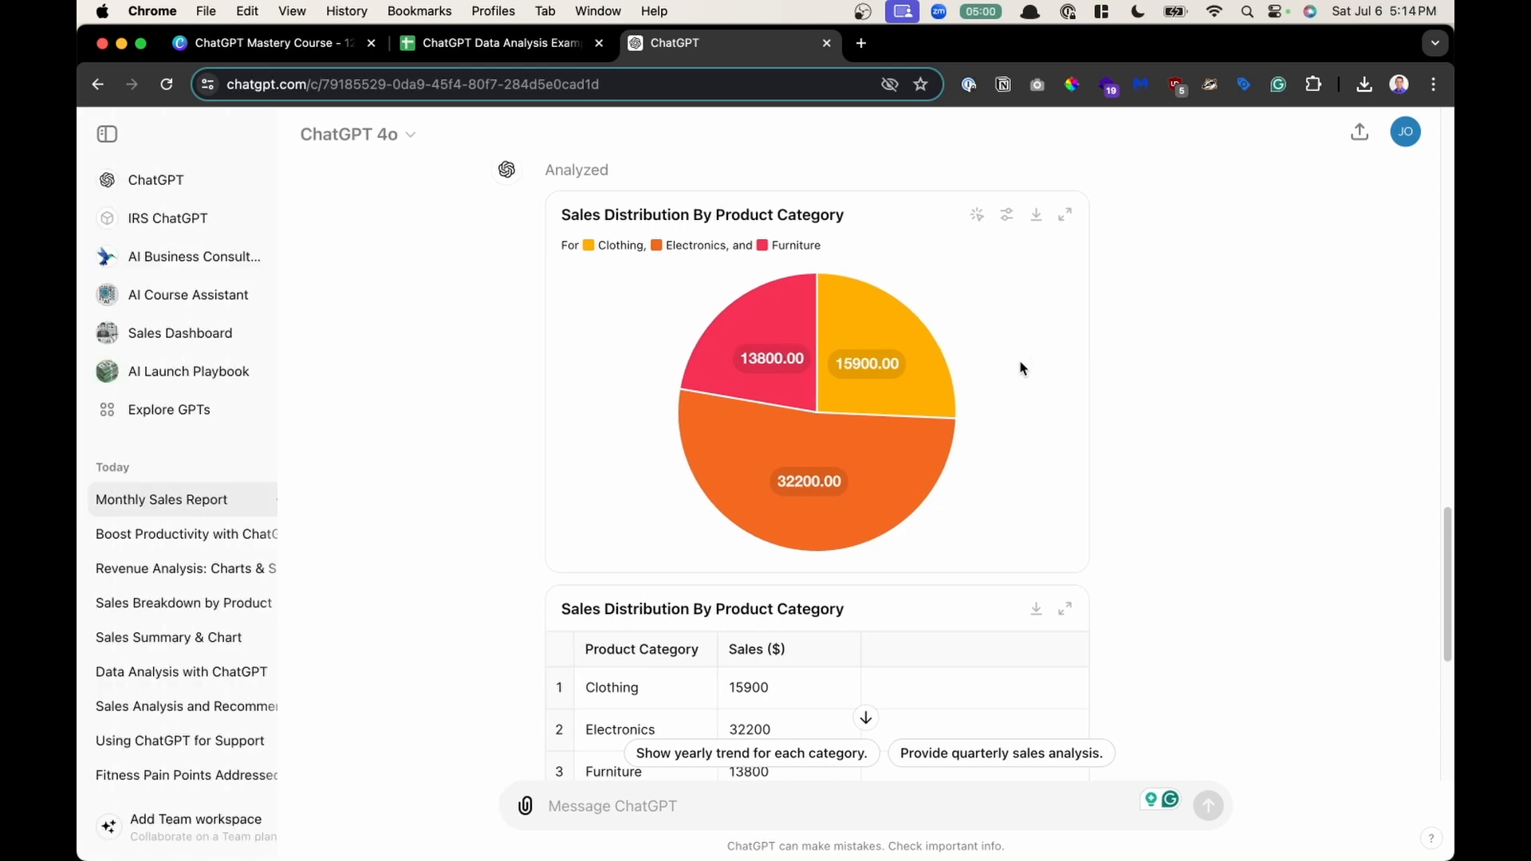
key(super+shift+s)
key(super+shift+s)
key(super+shift+s)
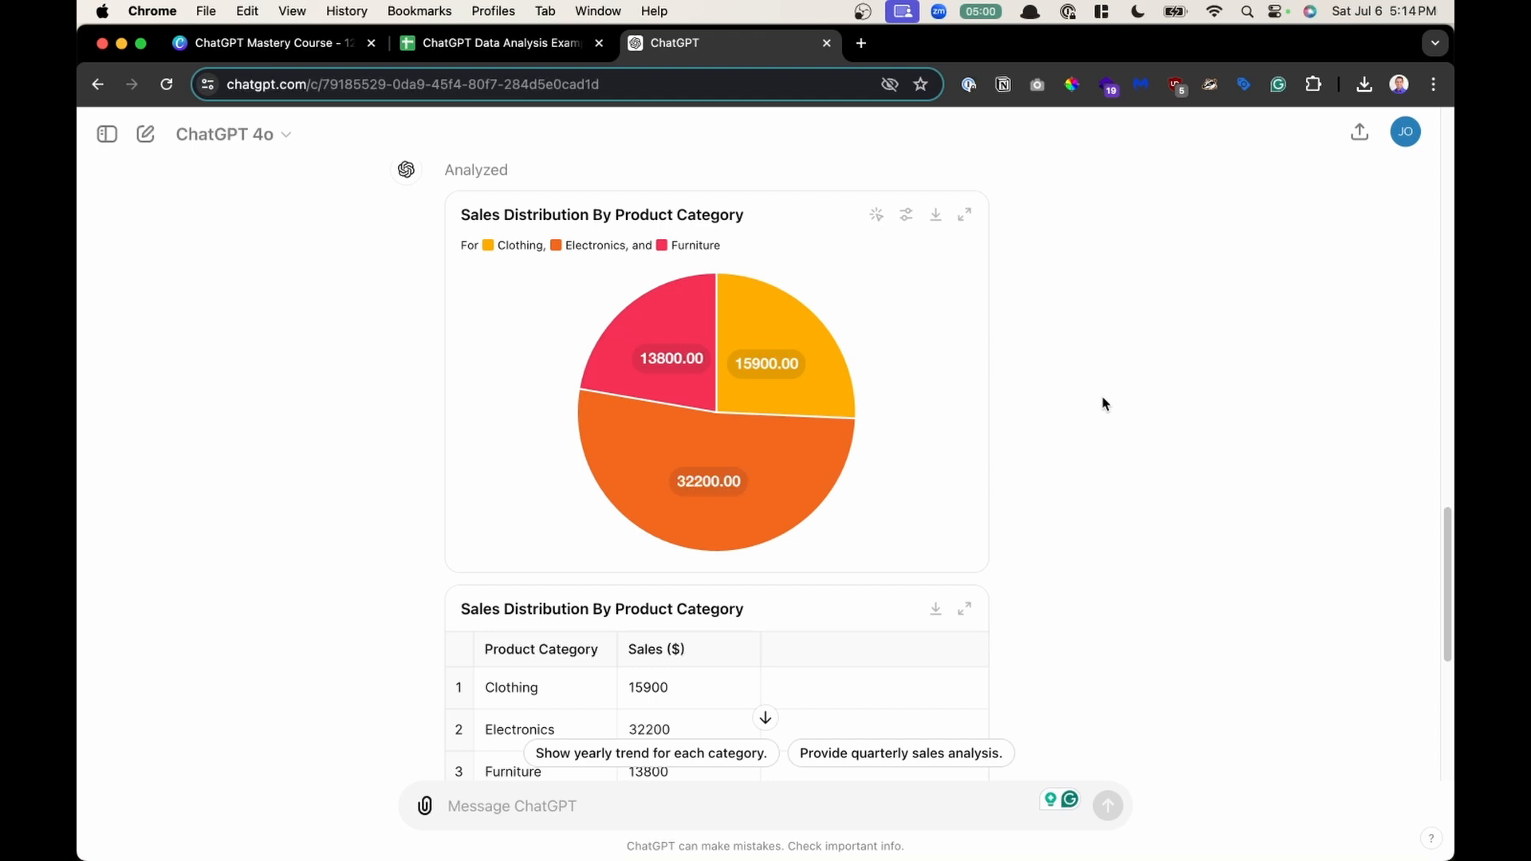
- Start a new chat, then open the keyboard shortcuts list from the help menu and close it
key(super+shift+o)
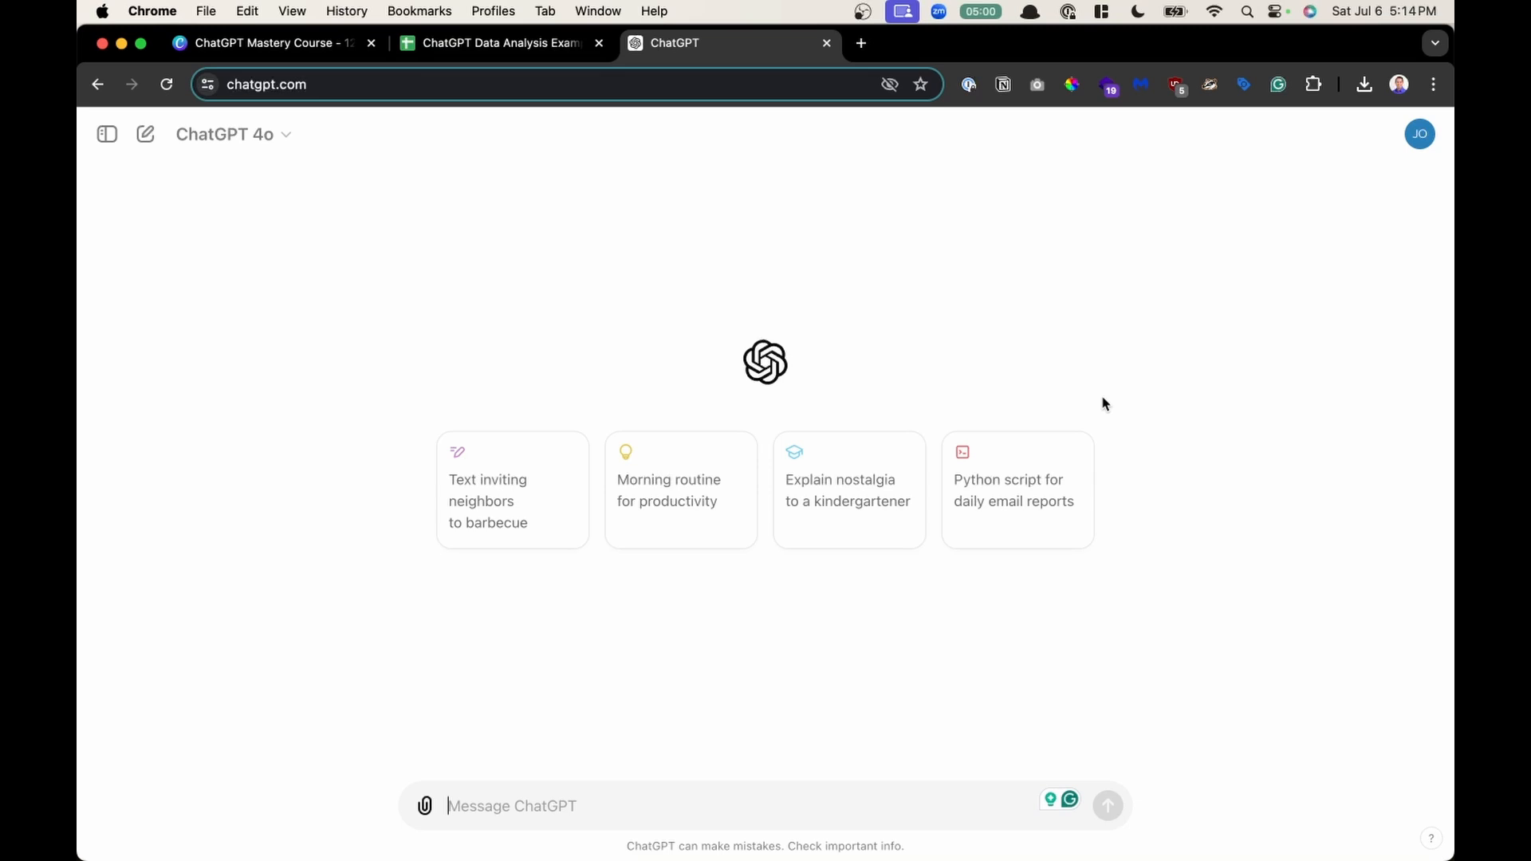
click(1432, 840)
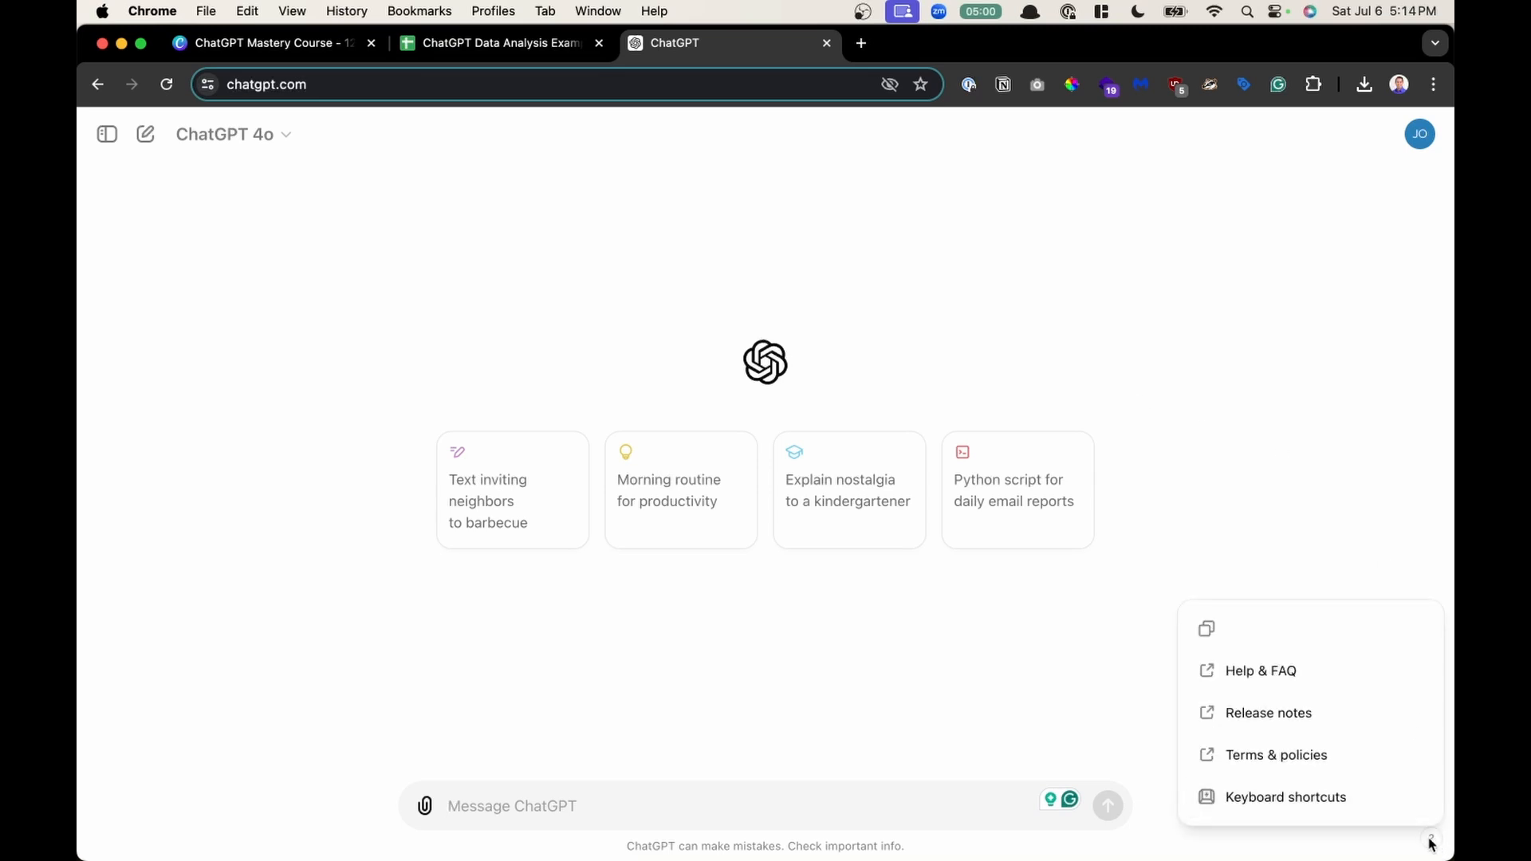
click(1336, 807)
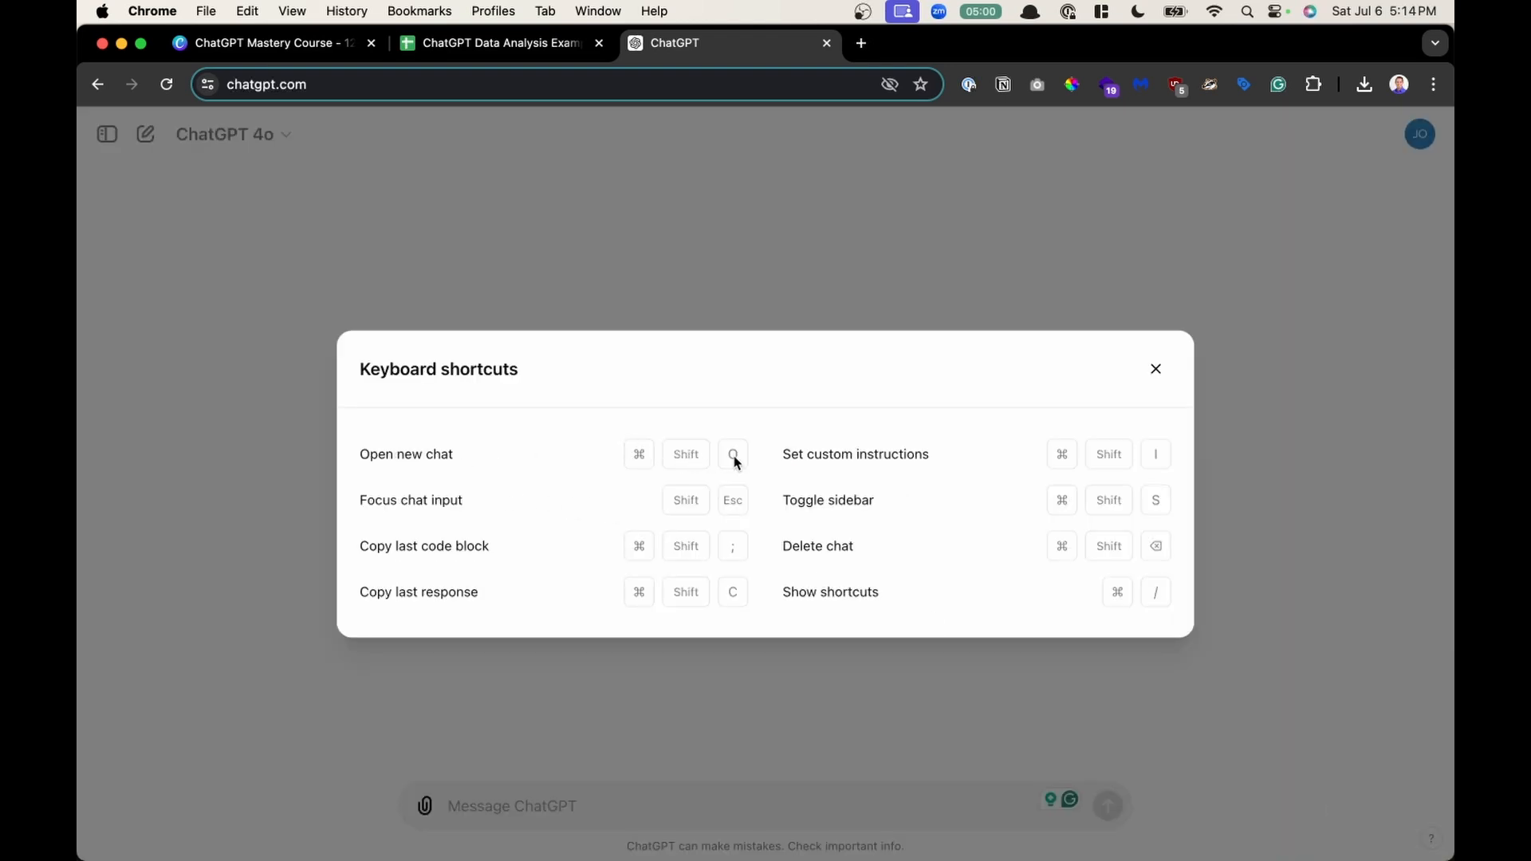
click(863, 241)
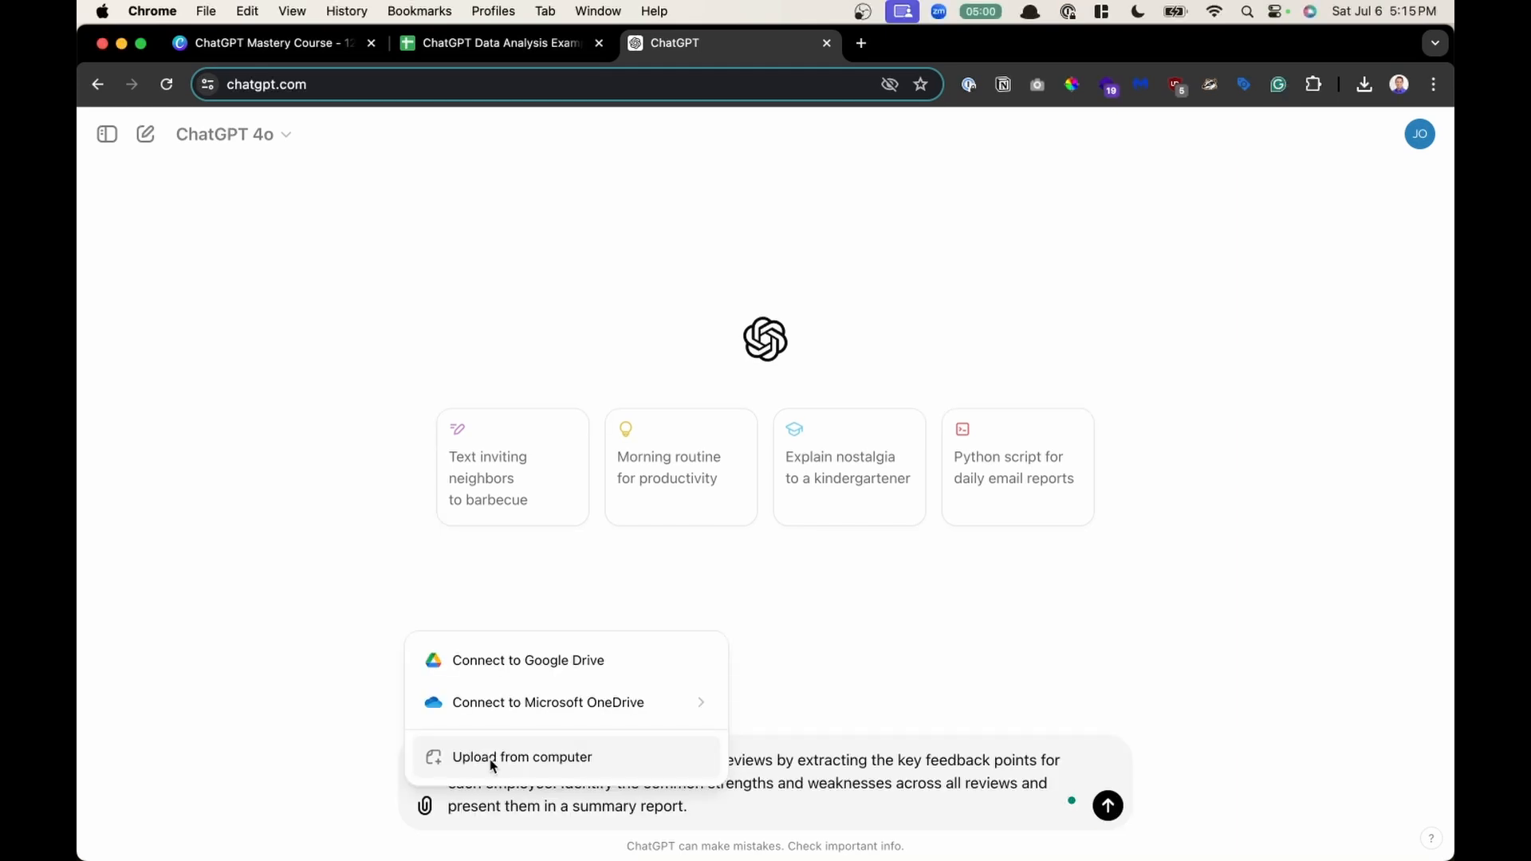
- Upload Information Summarization.csv from the Downloads folder as an attachment to the employee review prompt
click(492, 762)
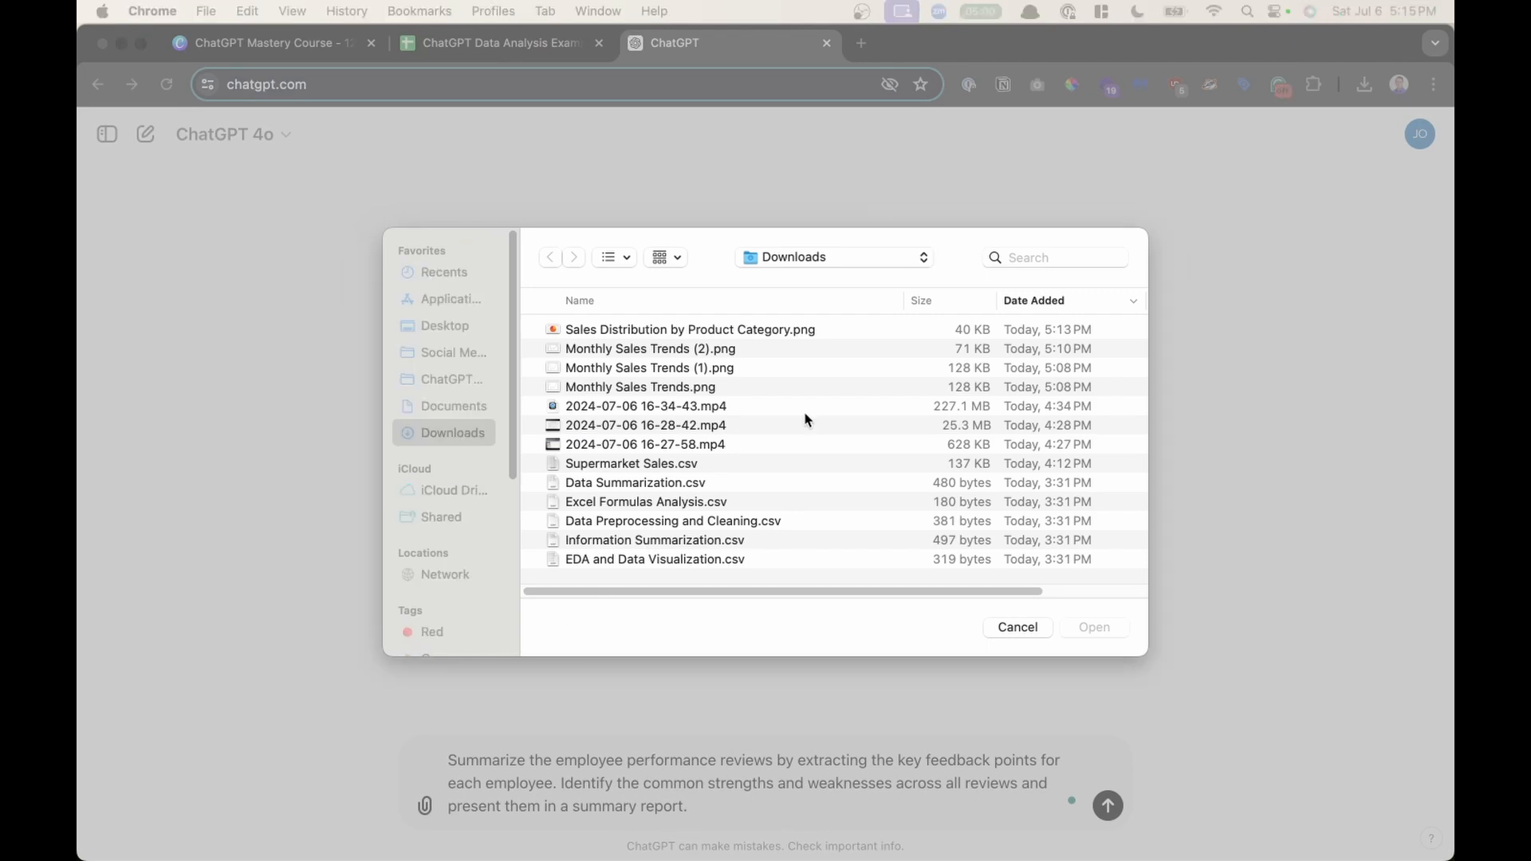
click(647, 542)
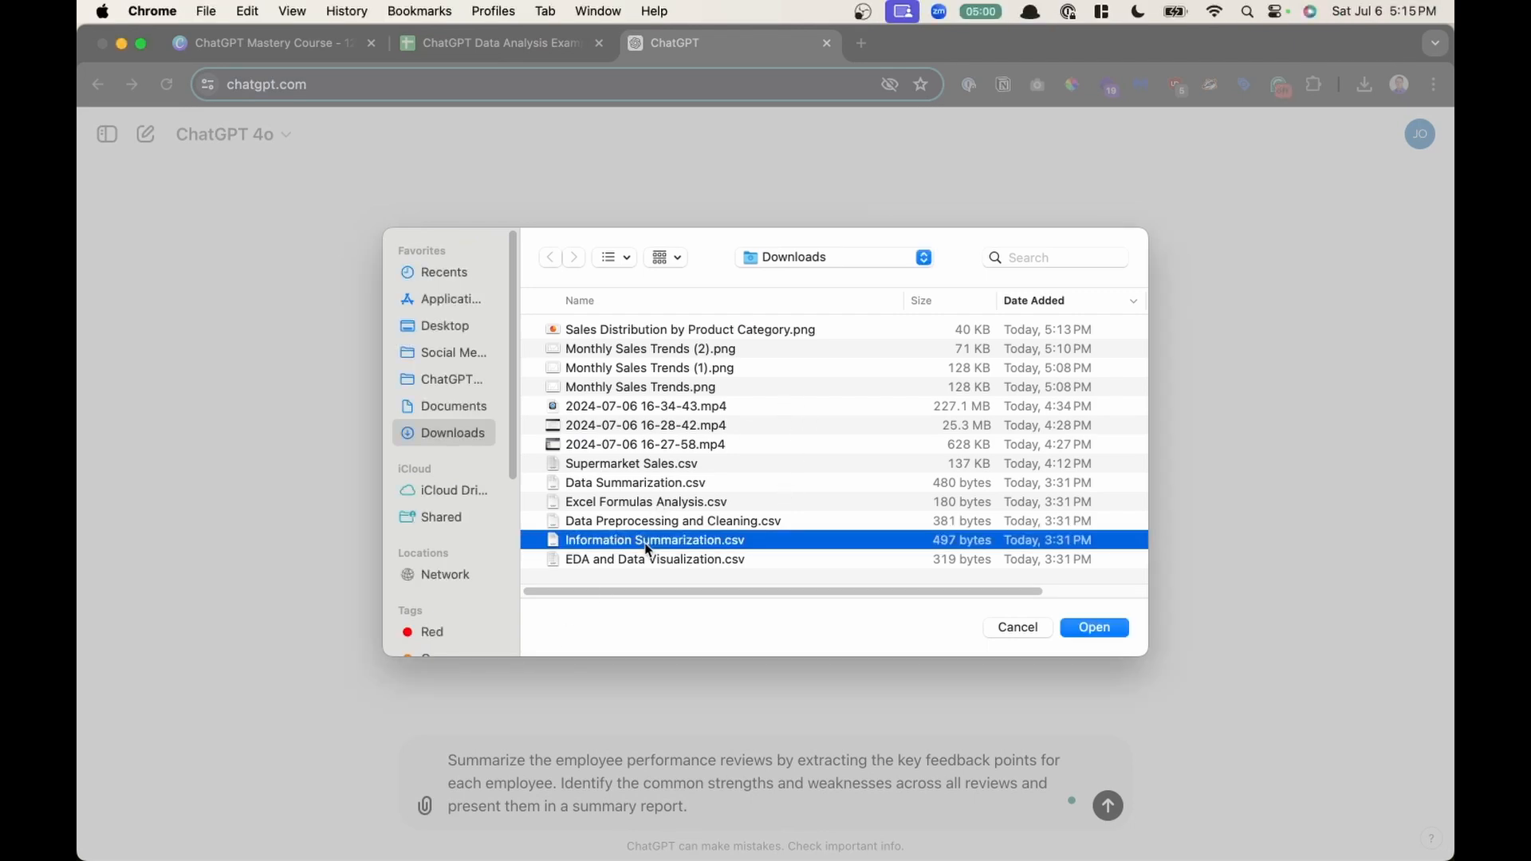
double_click(647, 548)
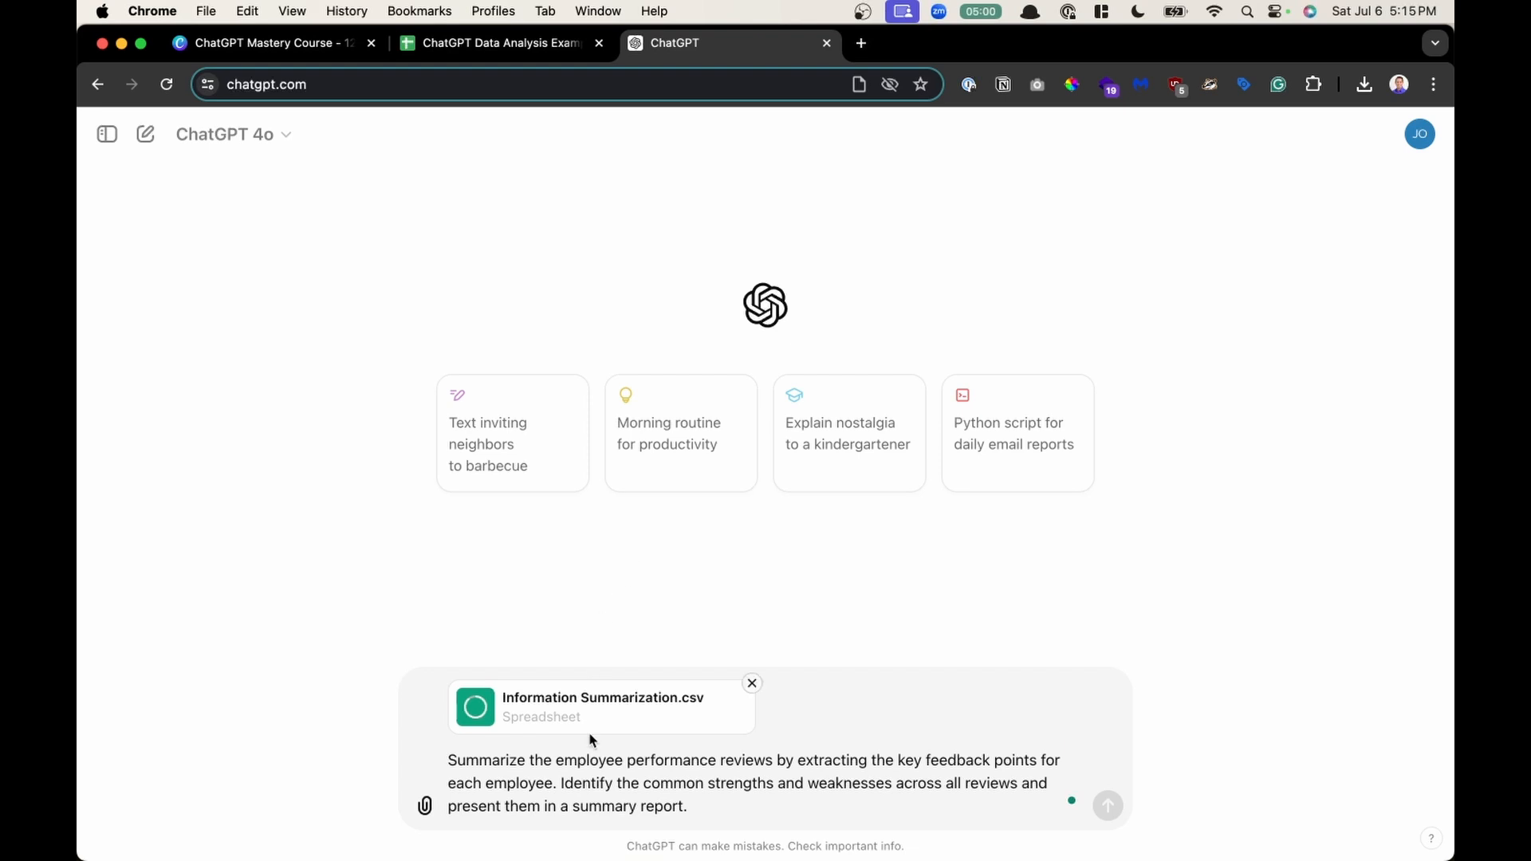
scroll(800, 788, up, 5)
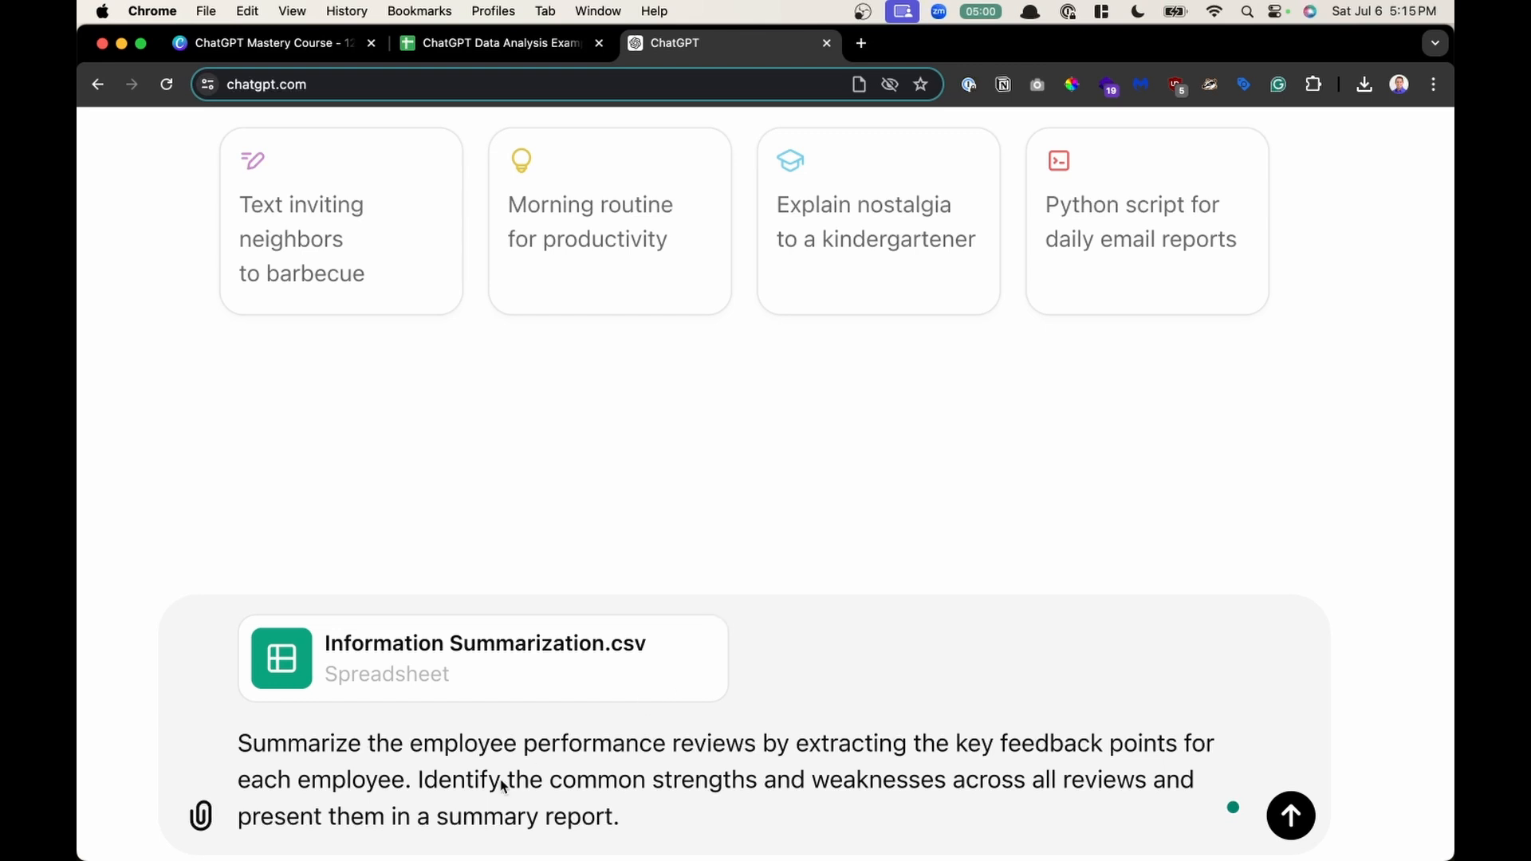
- Highlight parts of the prompt text and send the employee performance review summarization request
drag(412, 784, 254, 749)
drag(621, 817, 476, 788)
click(797, 816)
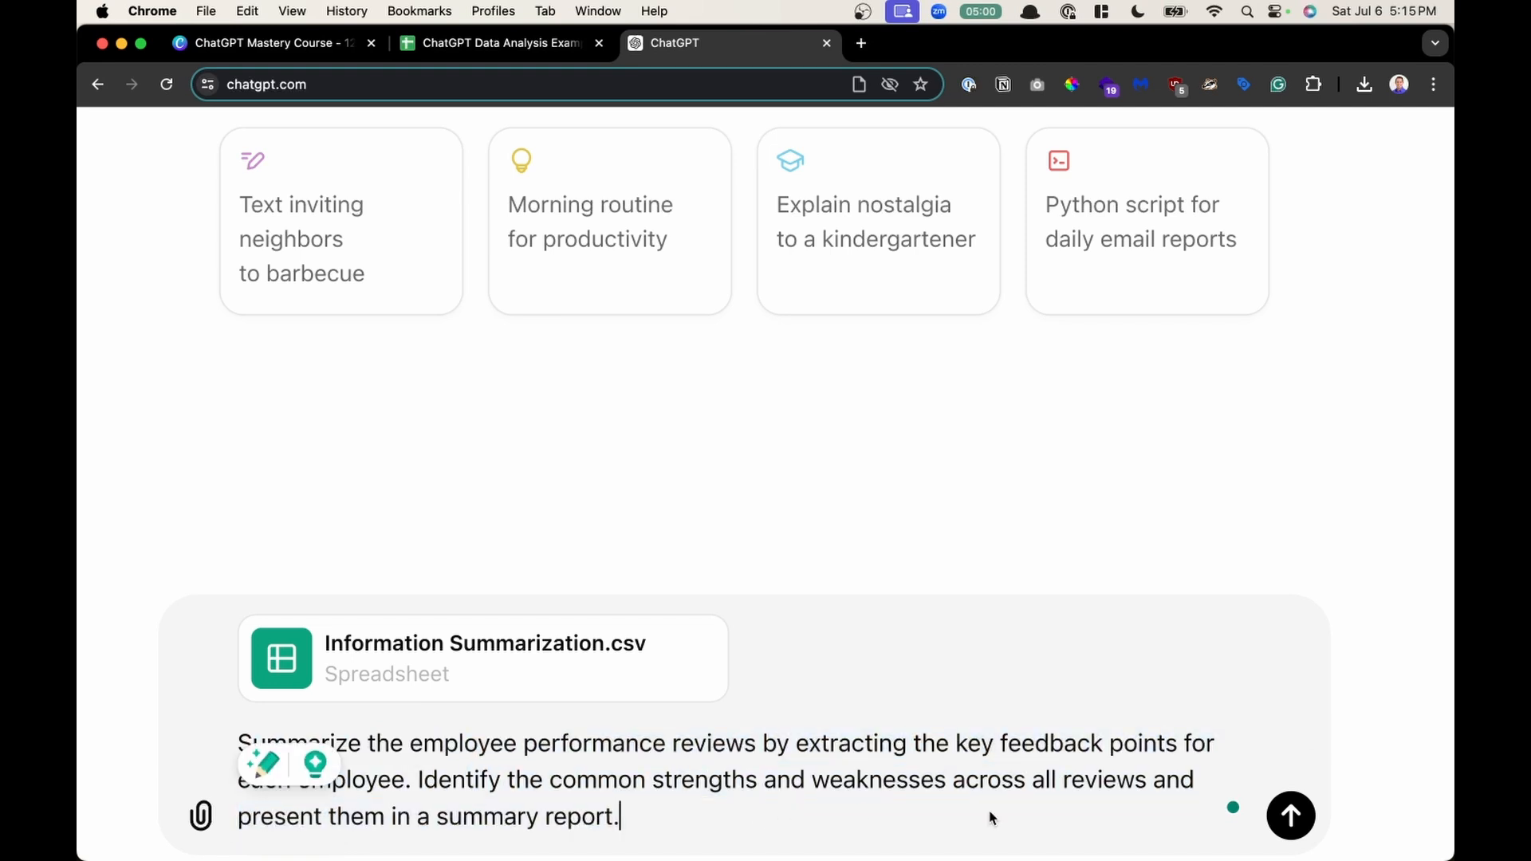
click(1298, 819)
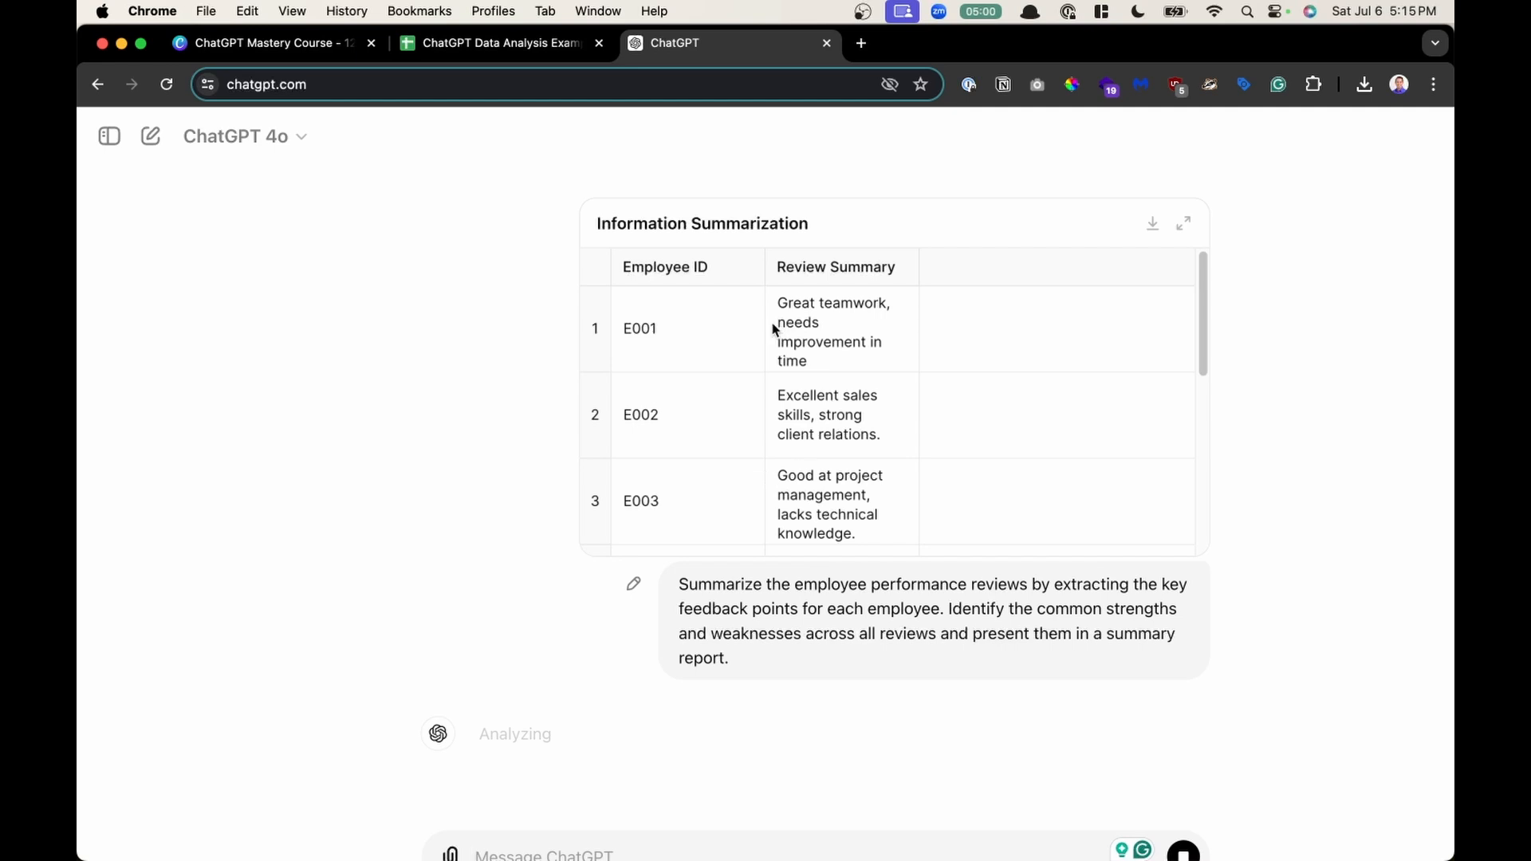
- Scroll through the uploaded review data and the generated Employee Performance Reviews table and summary report
scroll(812, 323, down, 3)
scroll(818, 323, up, 3)
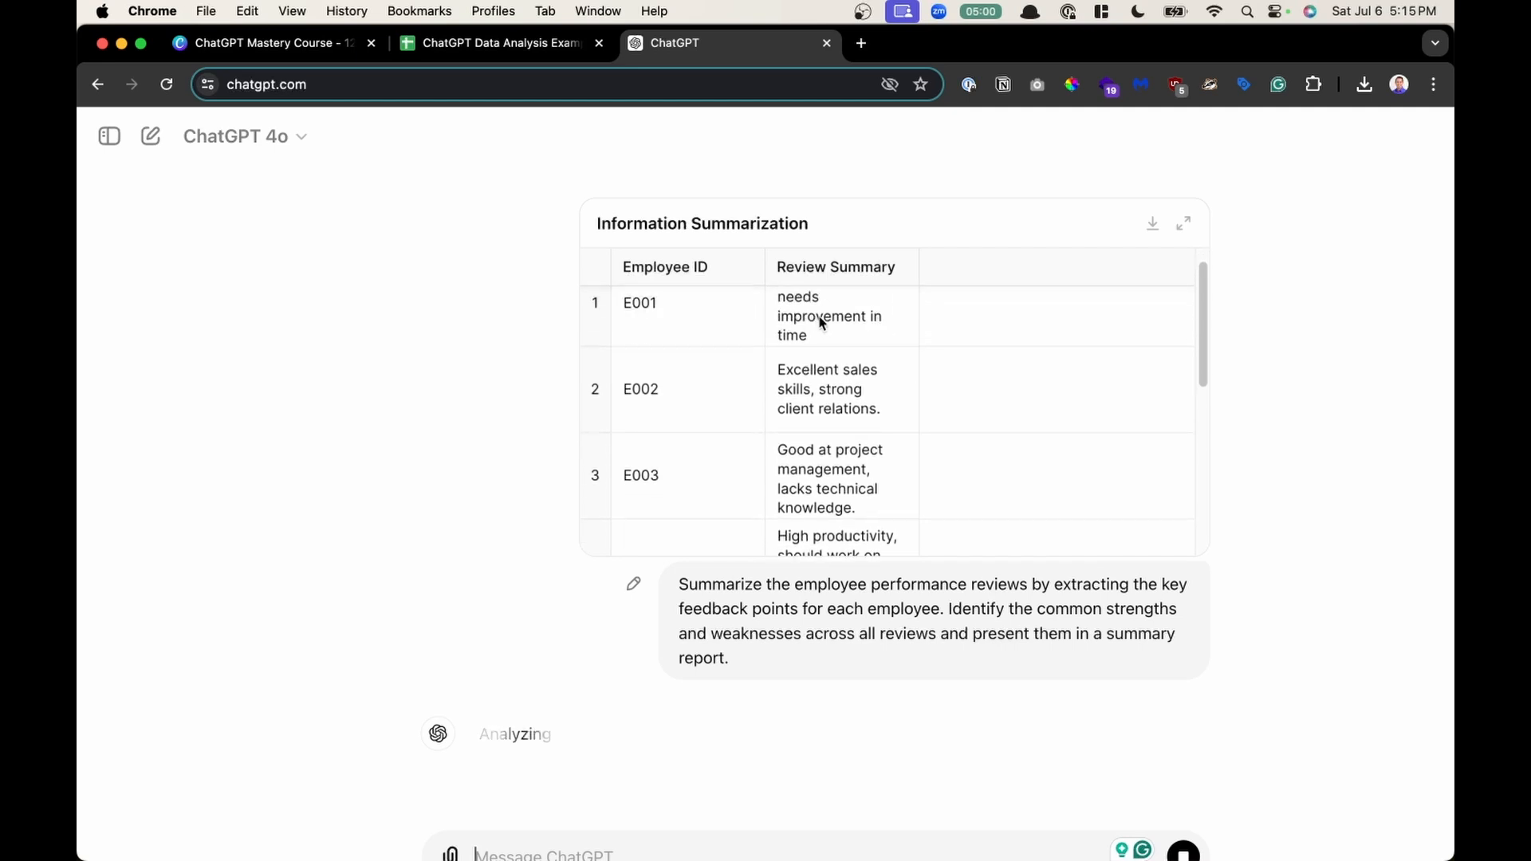
scroll(843, 497, down, 3)
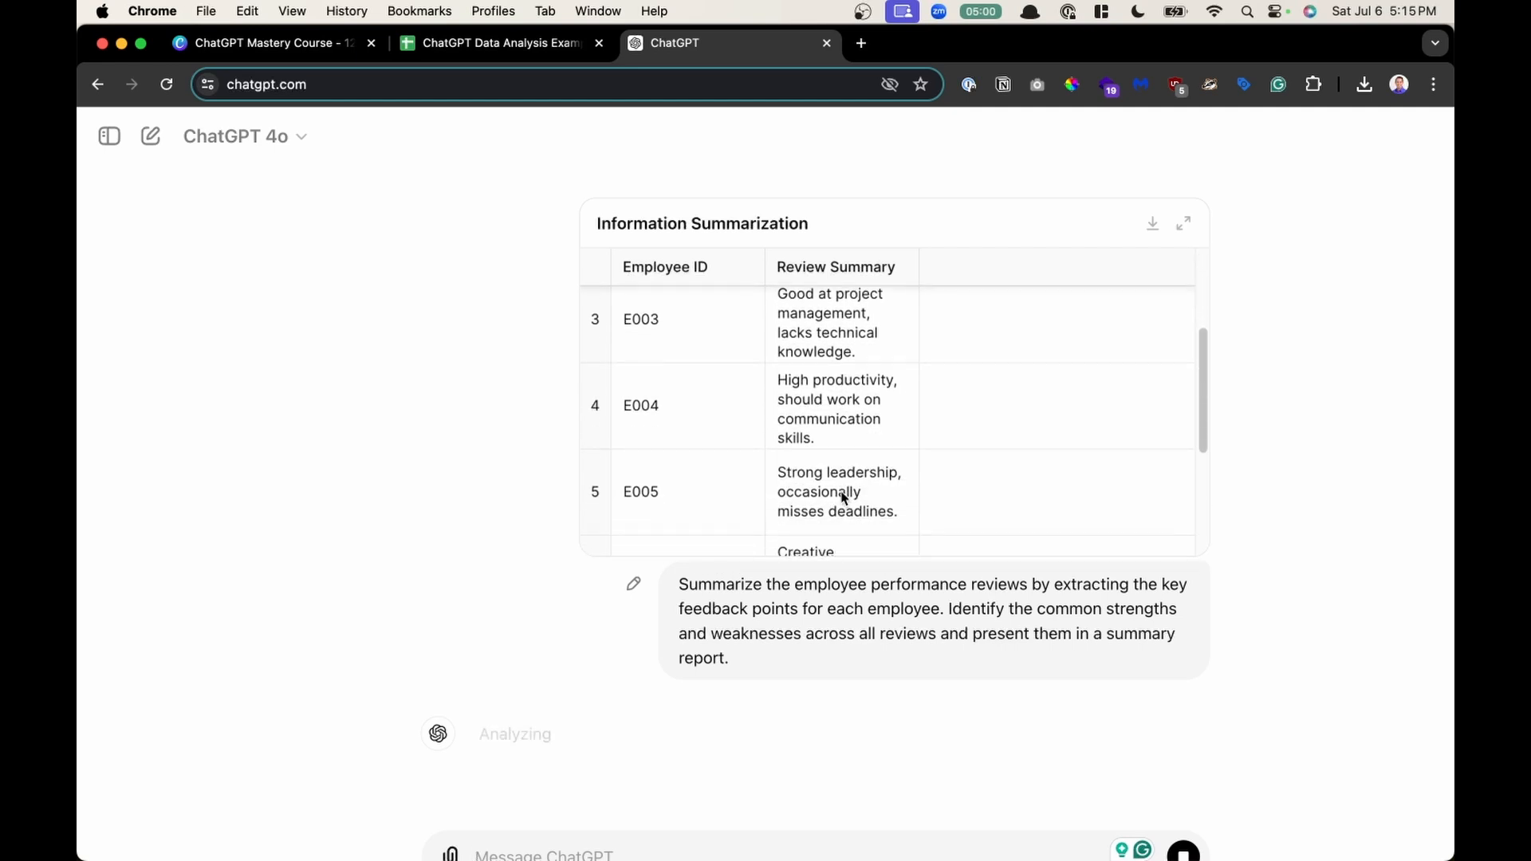
scroll(843, 497, down, 2)
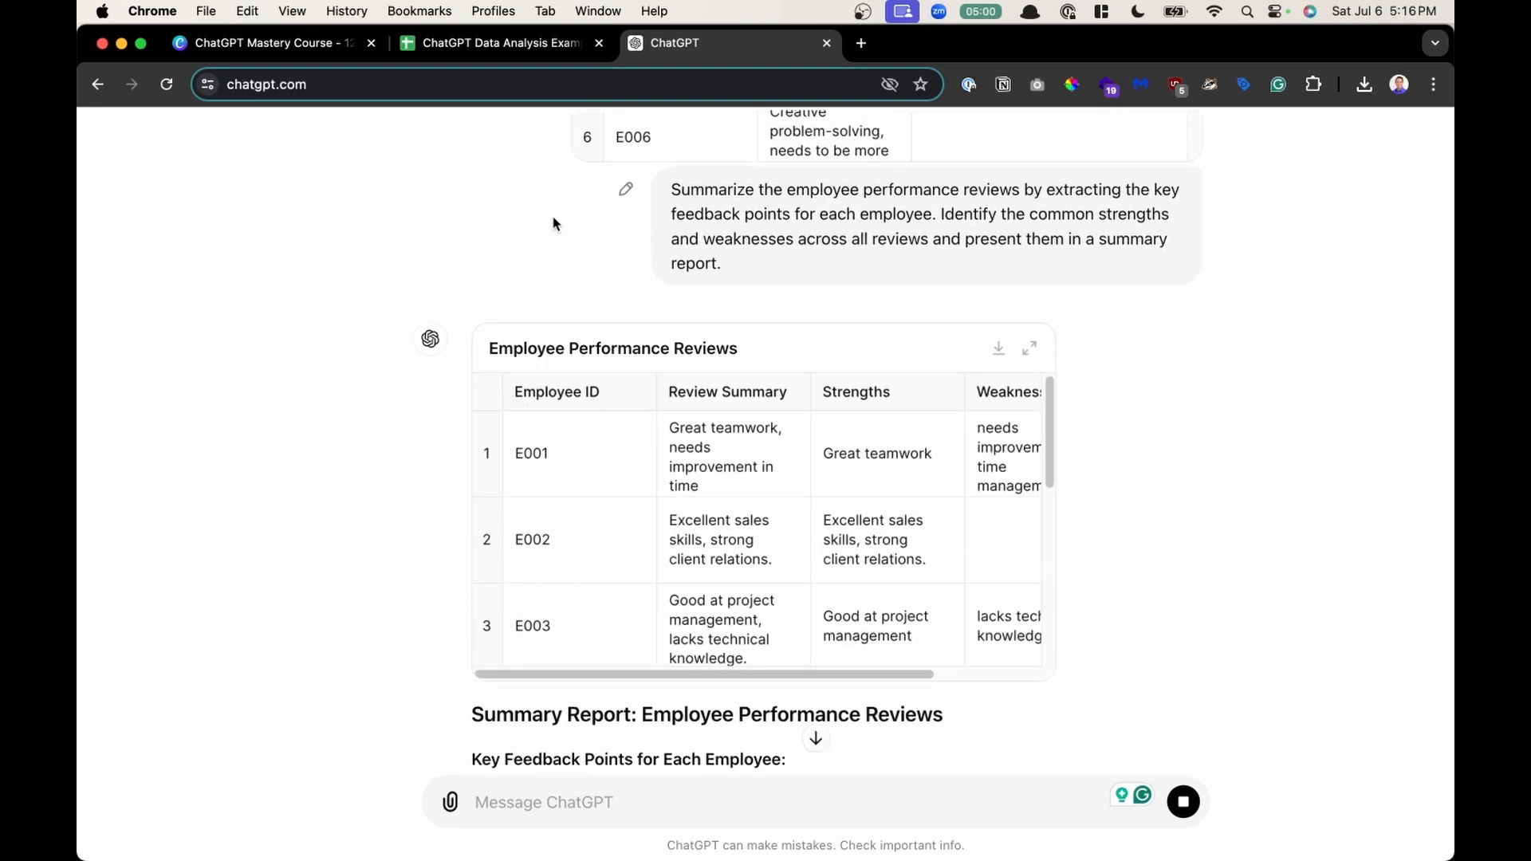
scroll(1208, 445, down, 2)
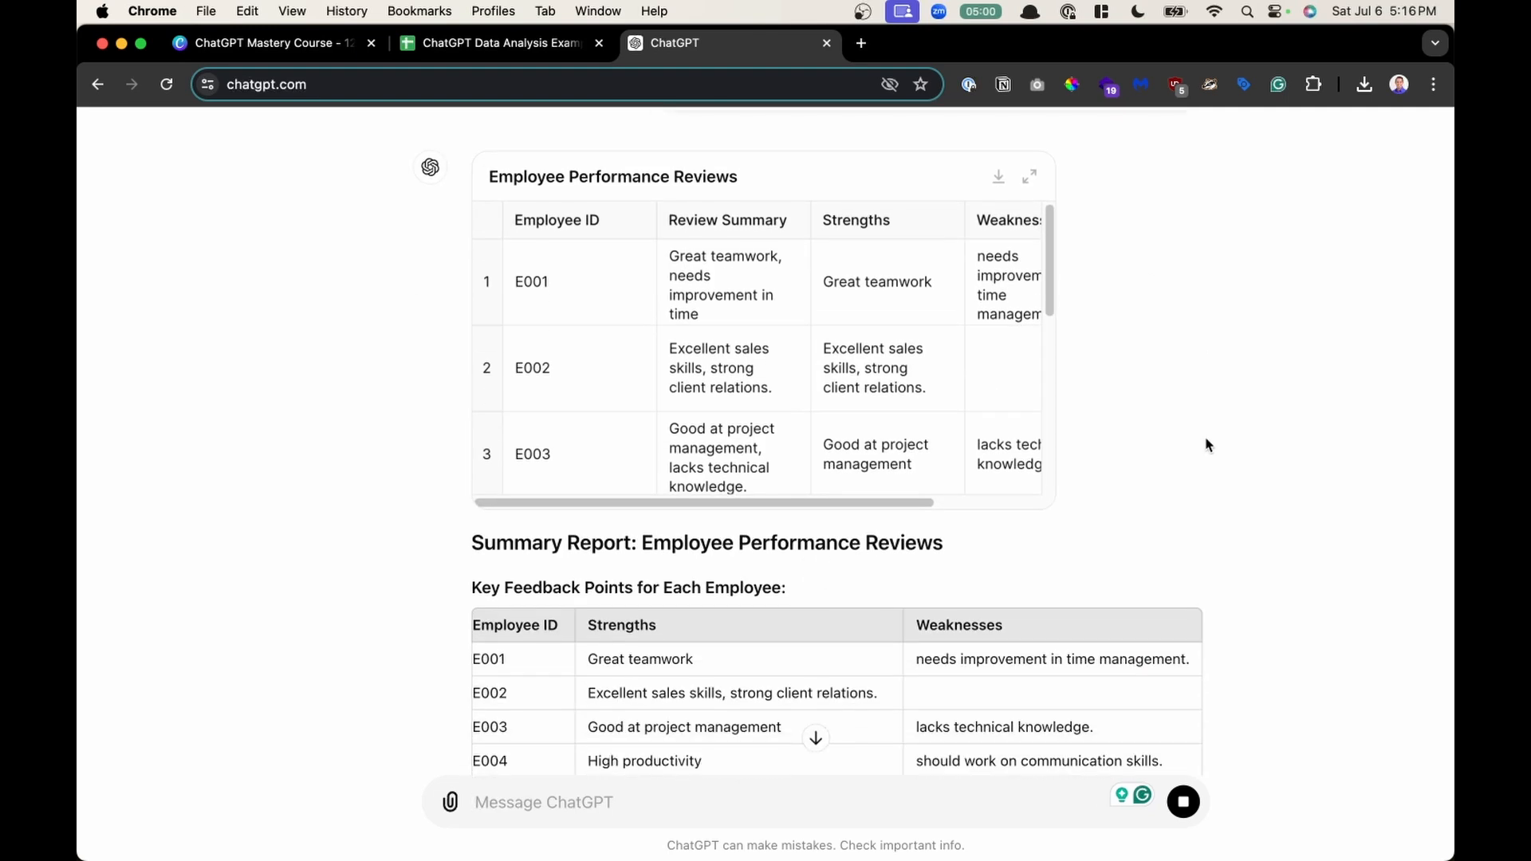
scroll(1188, 403, down, 2)
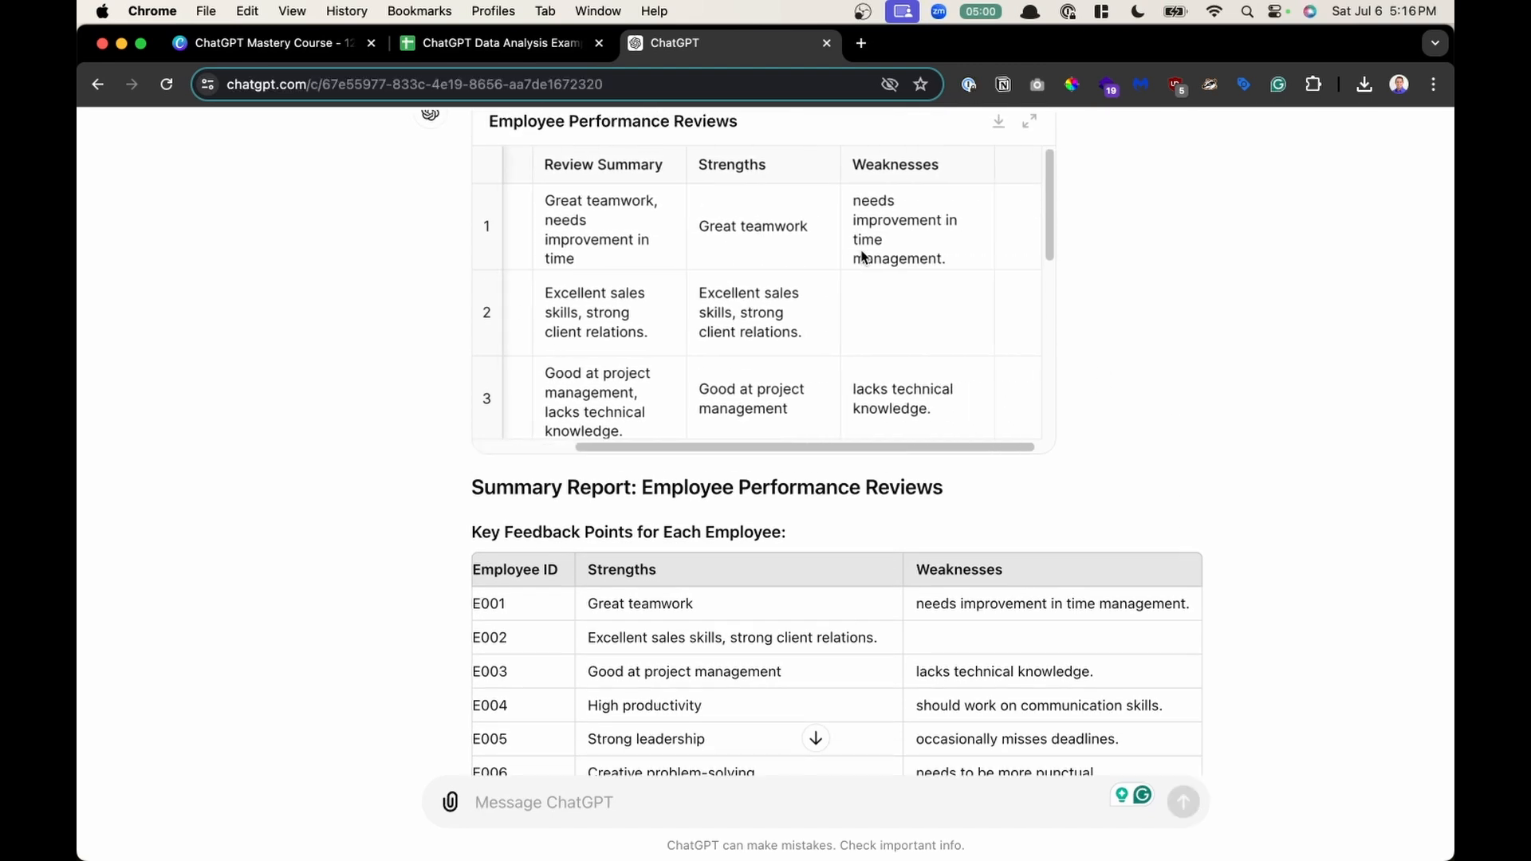
scroll(861, 256, up, 2)
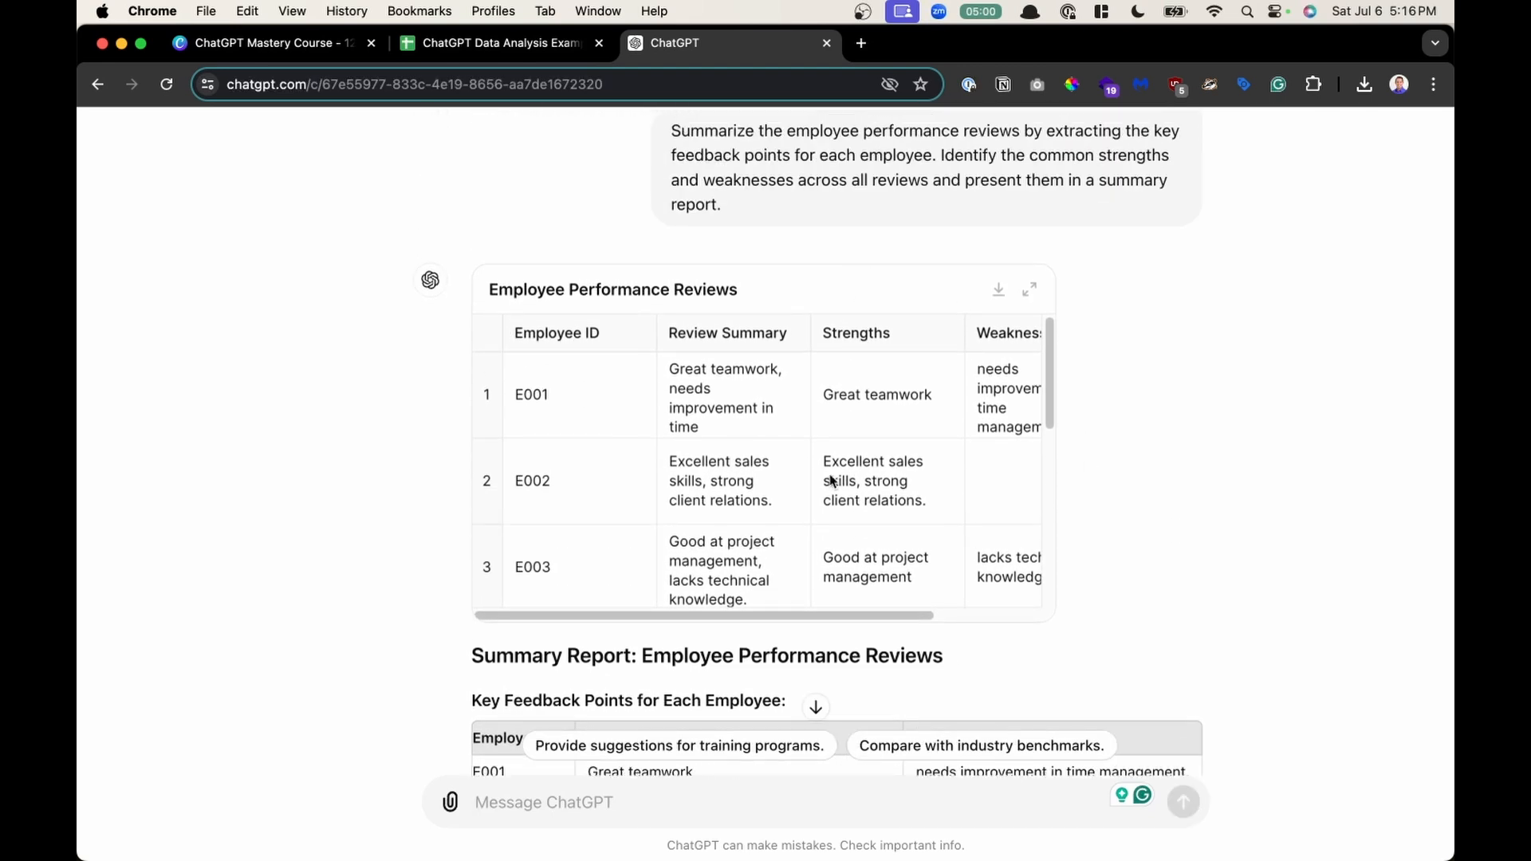
- Expand the Employee Performance Reviews table, scroll through it, and download it as a CSV file
click(1030, 291)
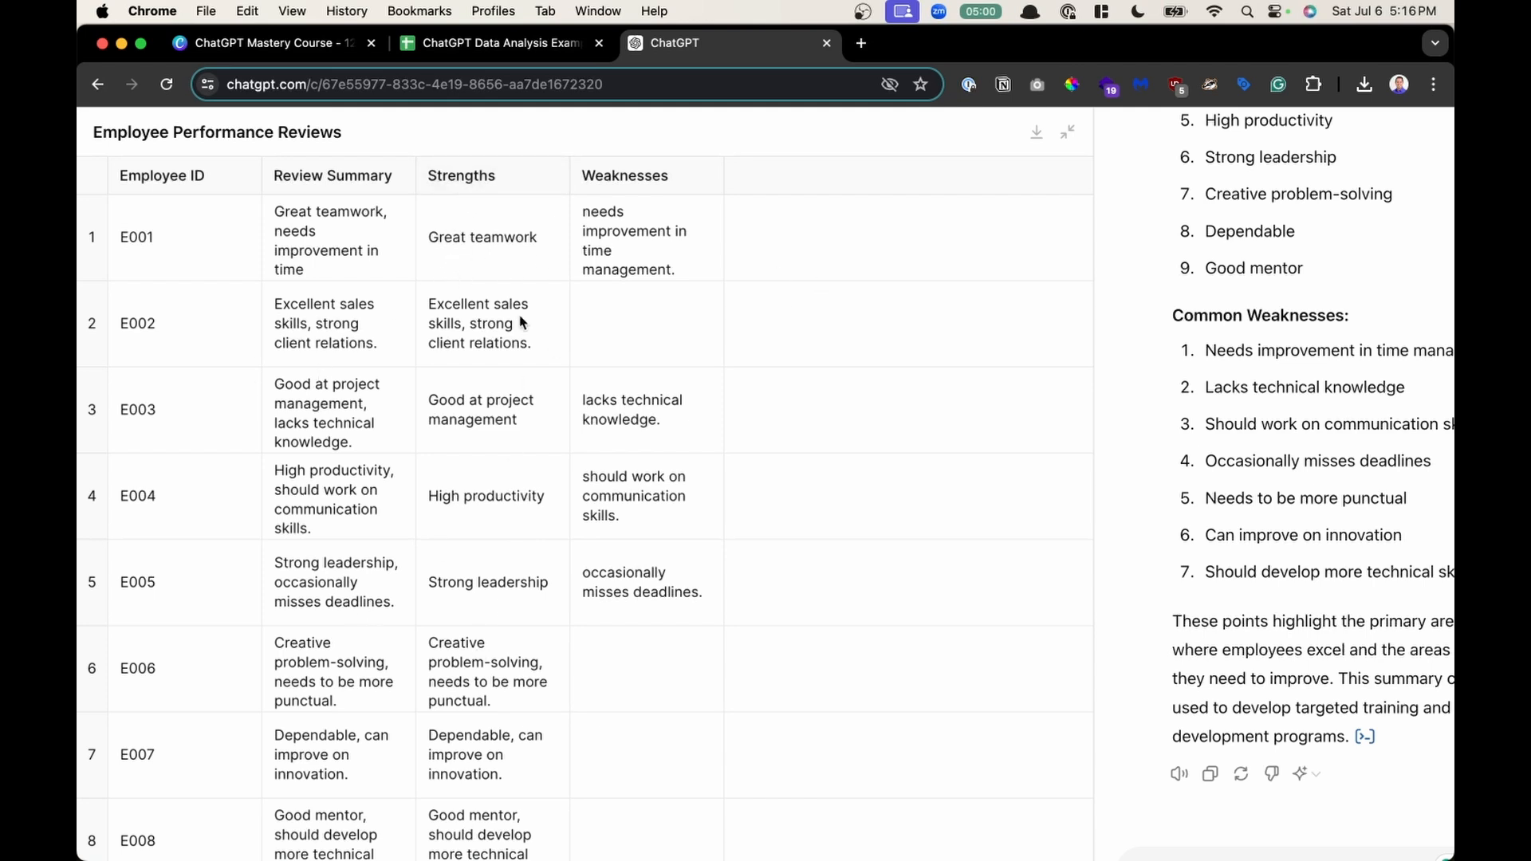
scroll(478, 672, down, 2)
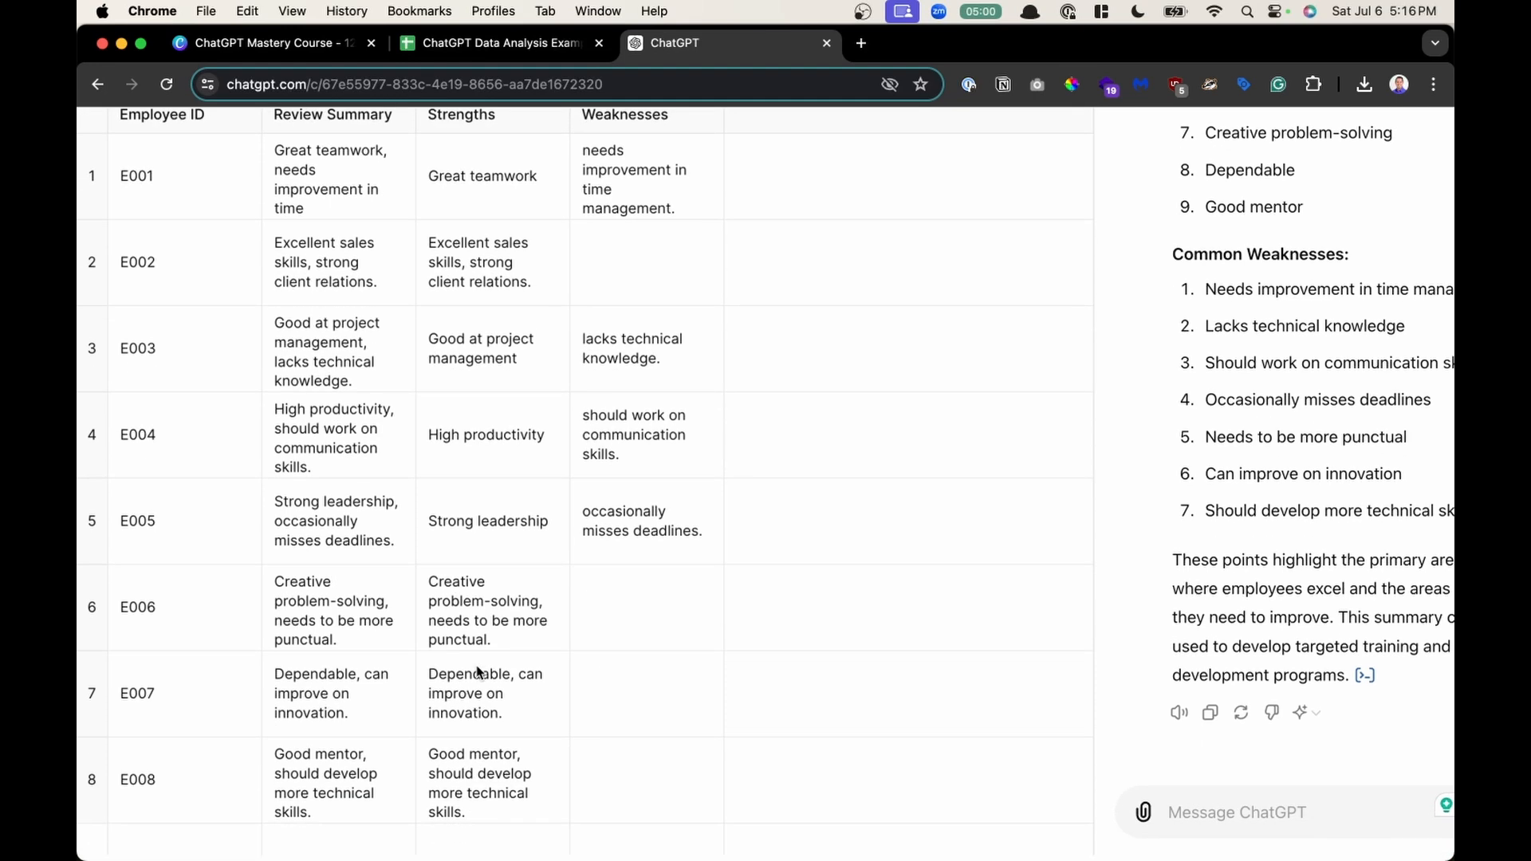
scroll(479, 672, up, 2)
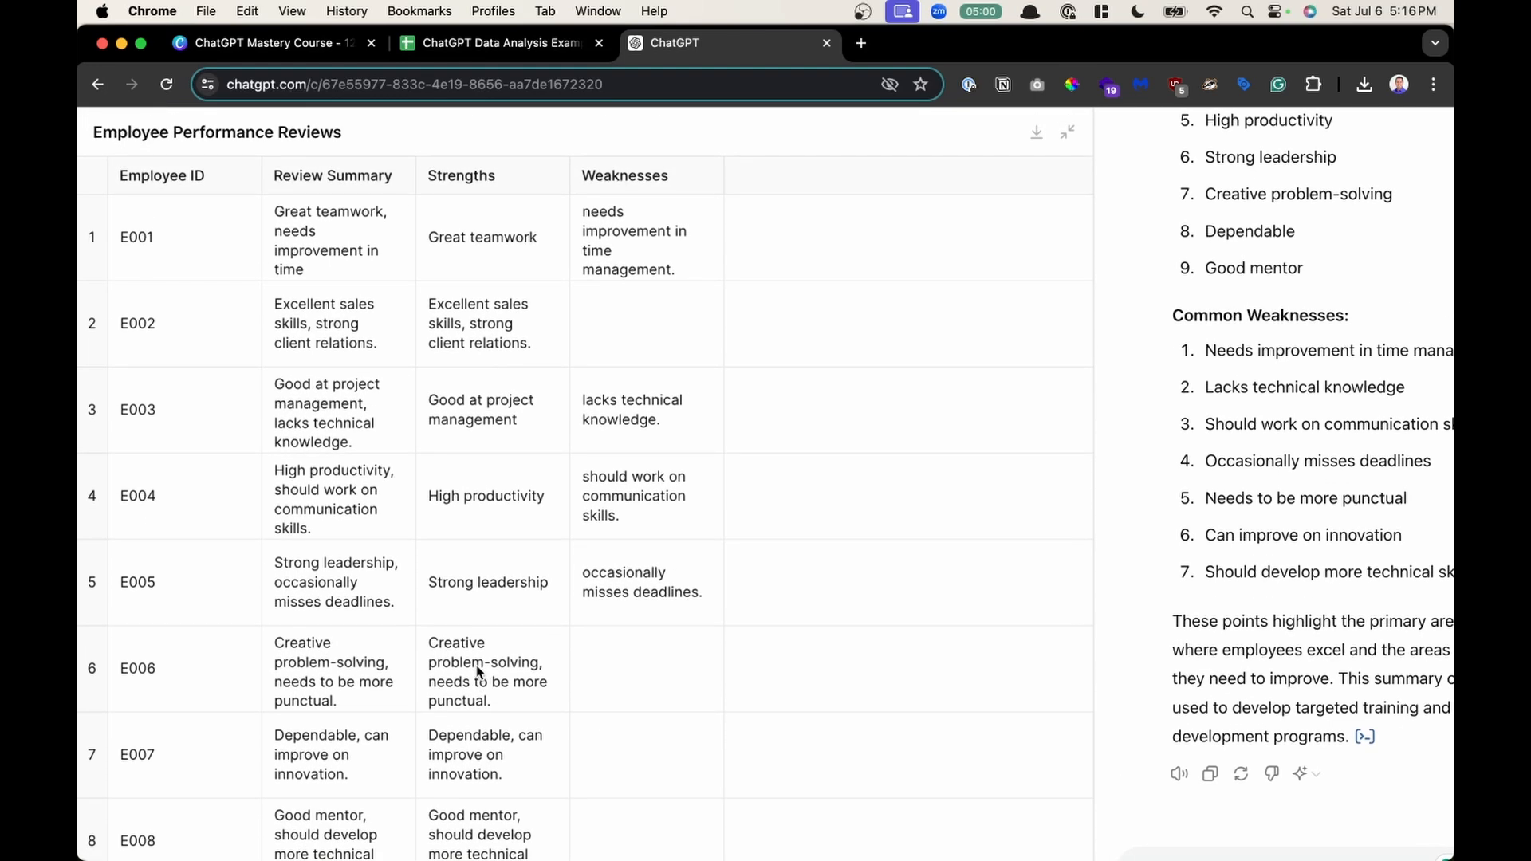
scroll(480, 672, down, 2)
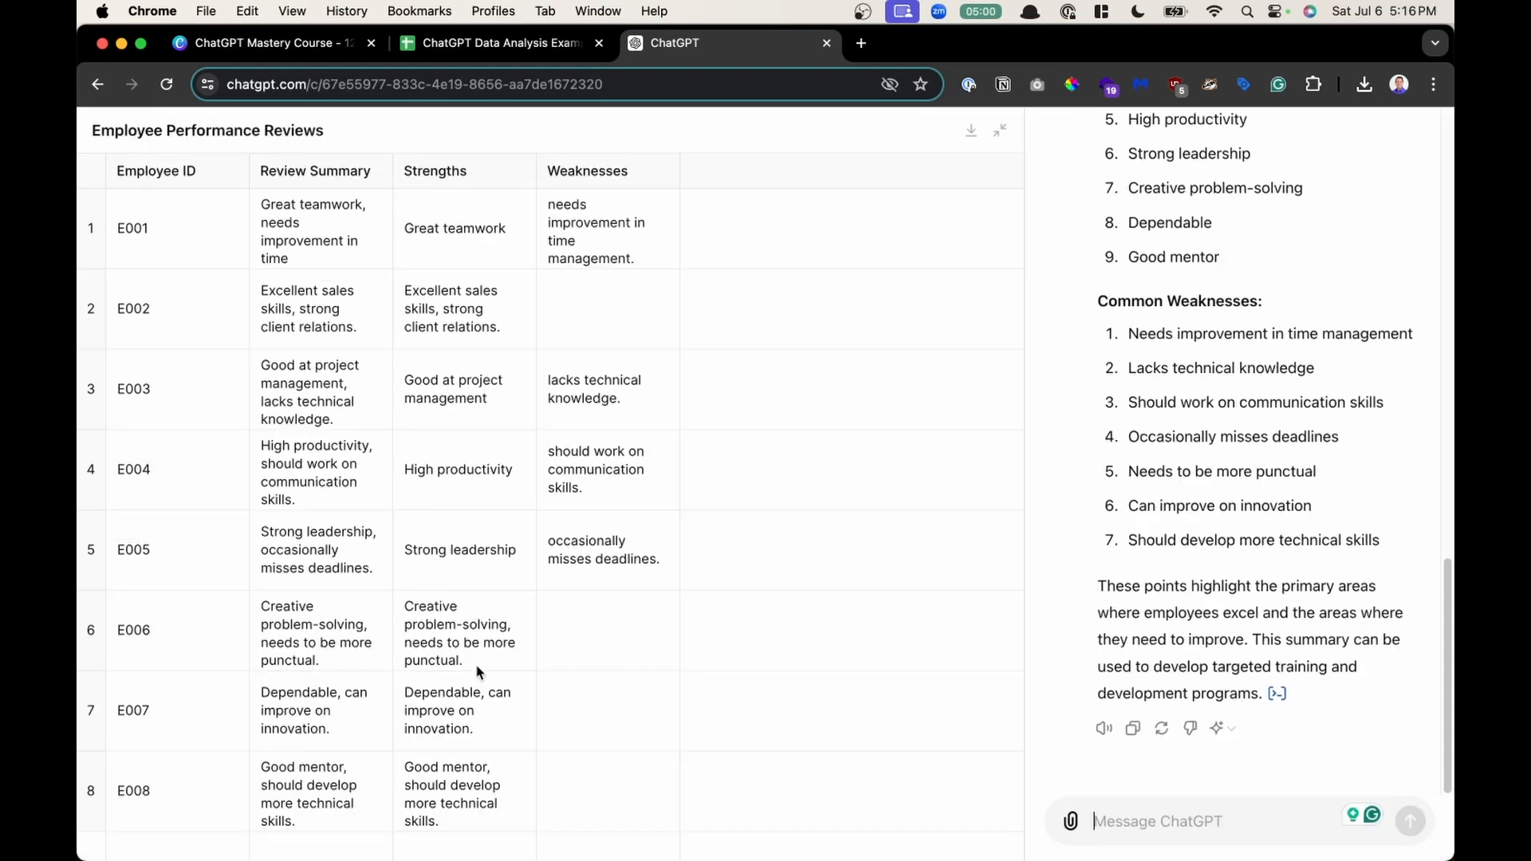
click(971, 131)
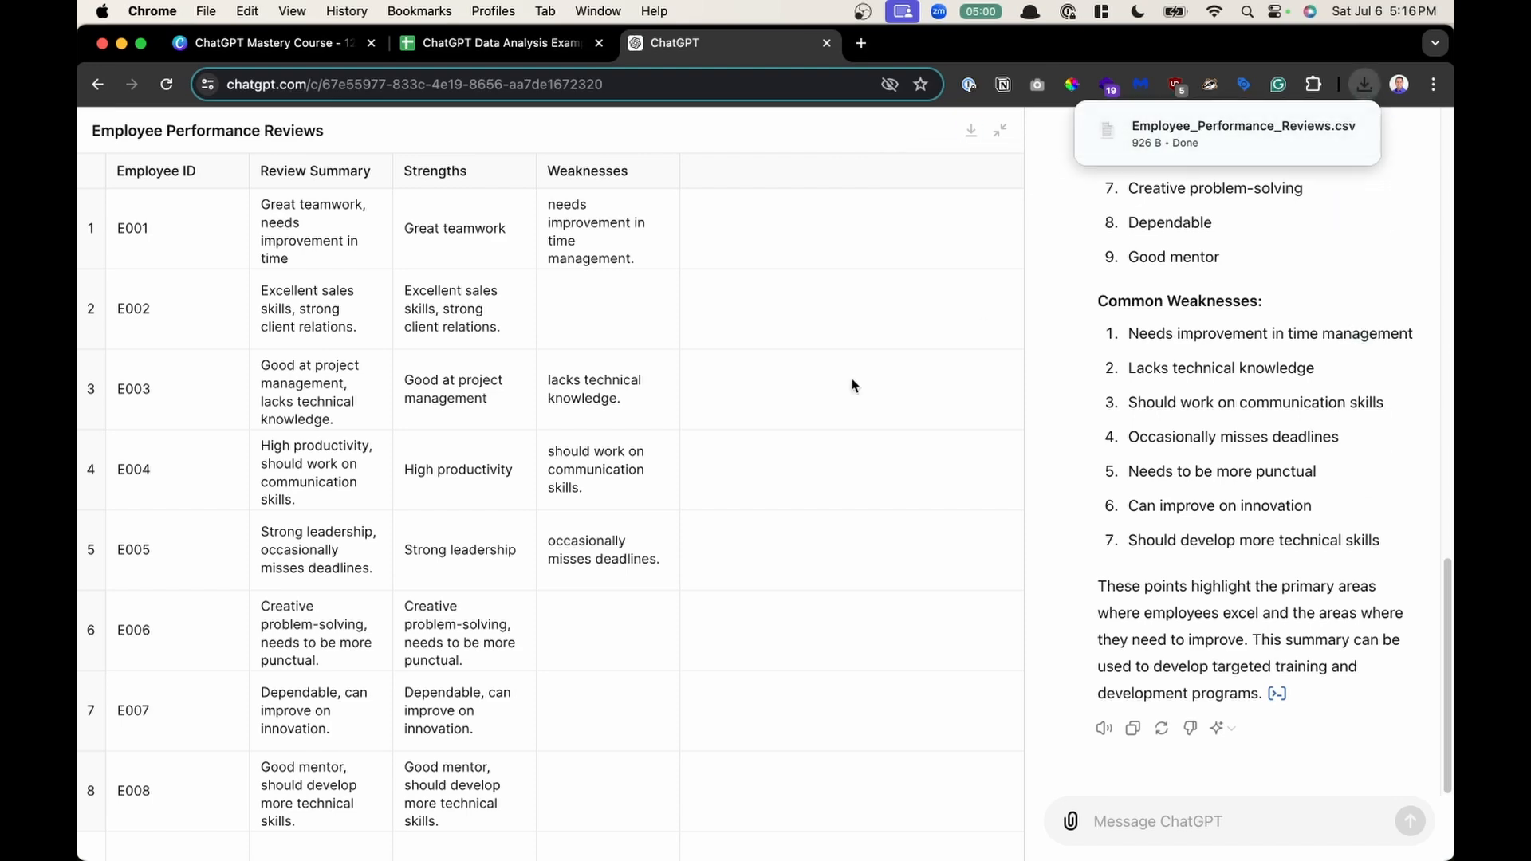
- Open the Downloads folder to locate Employee_Performance_Reviews.csv and return to the browser
key(super+space)
text(down)
key(Return)
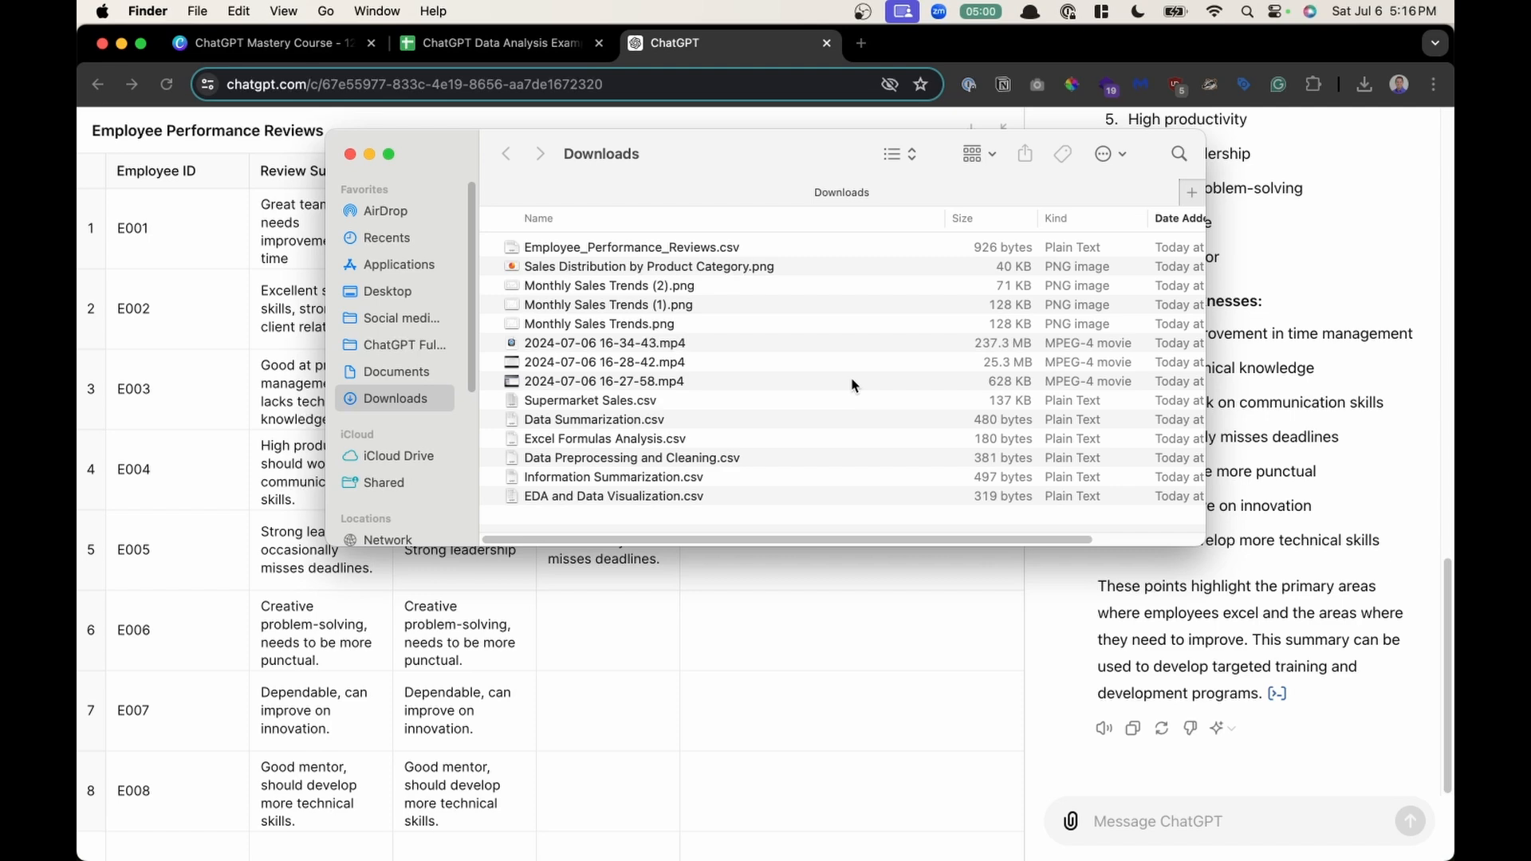
click(586, 243)
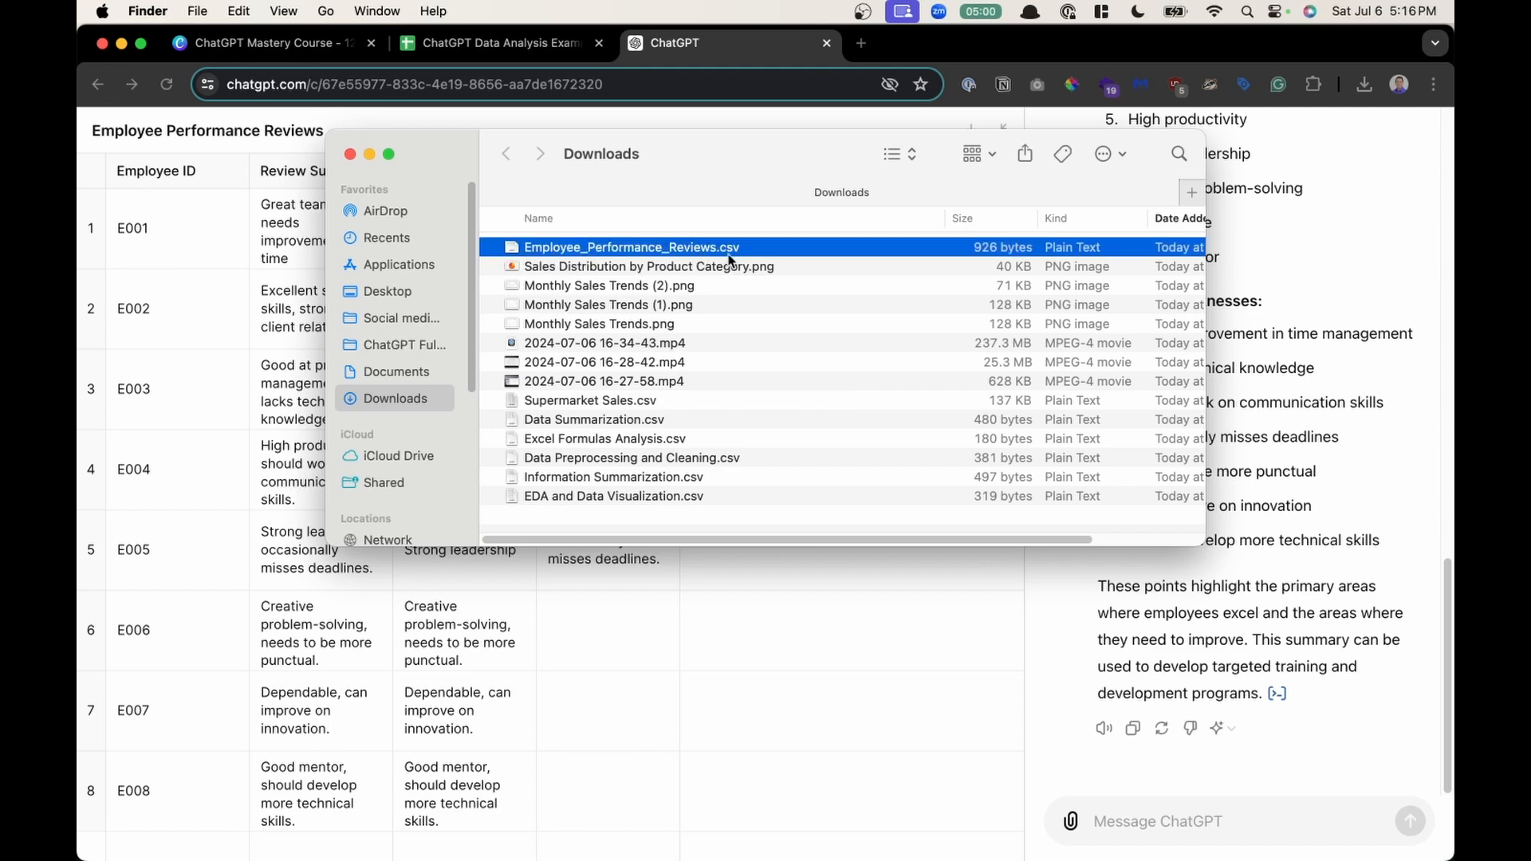
click(265, 315)
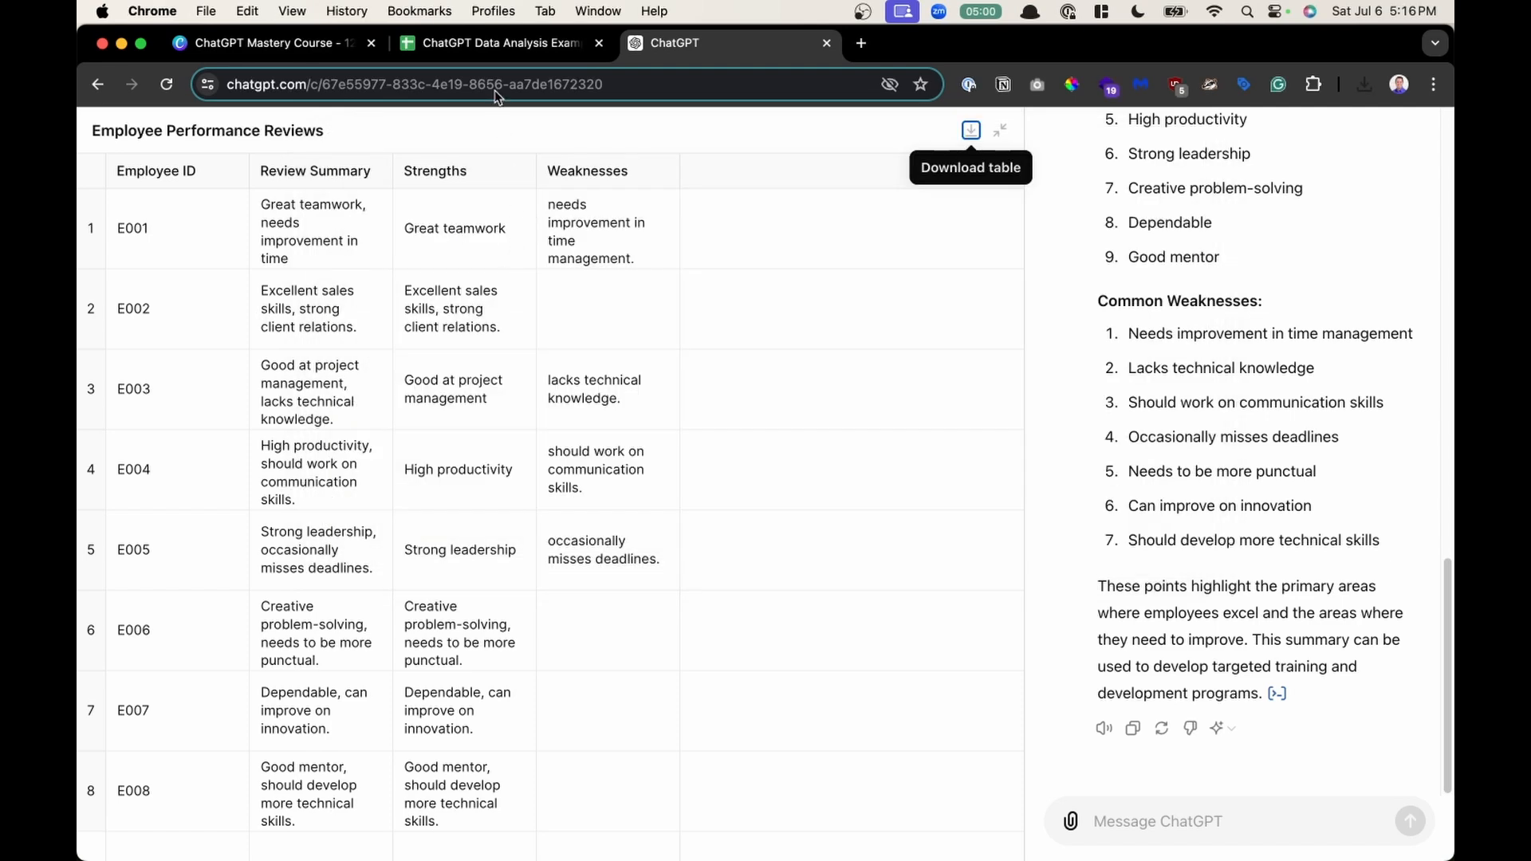
- Create a new blank spreadsheet in a new browser tab via sheets.new
click(495, 53)
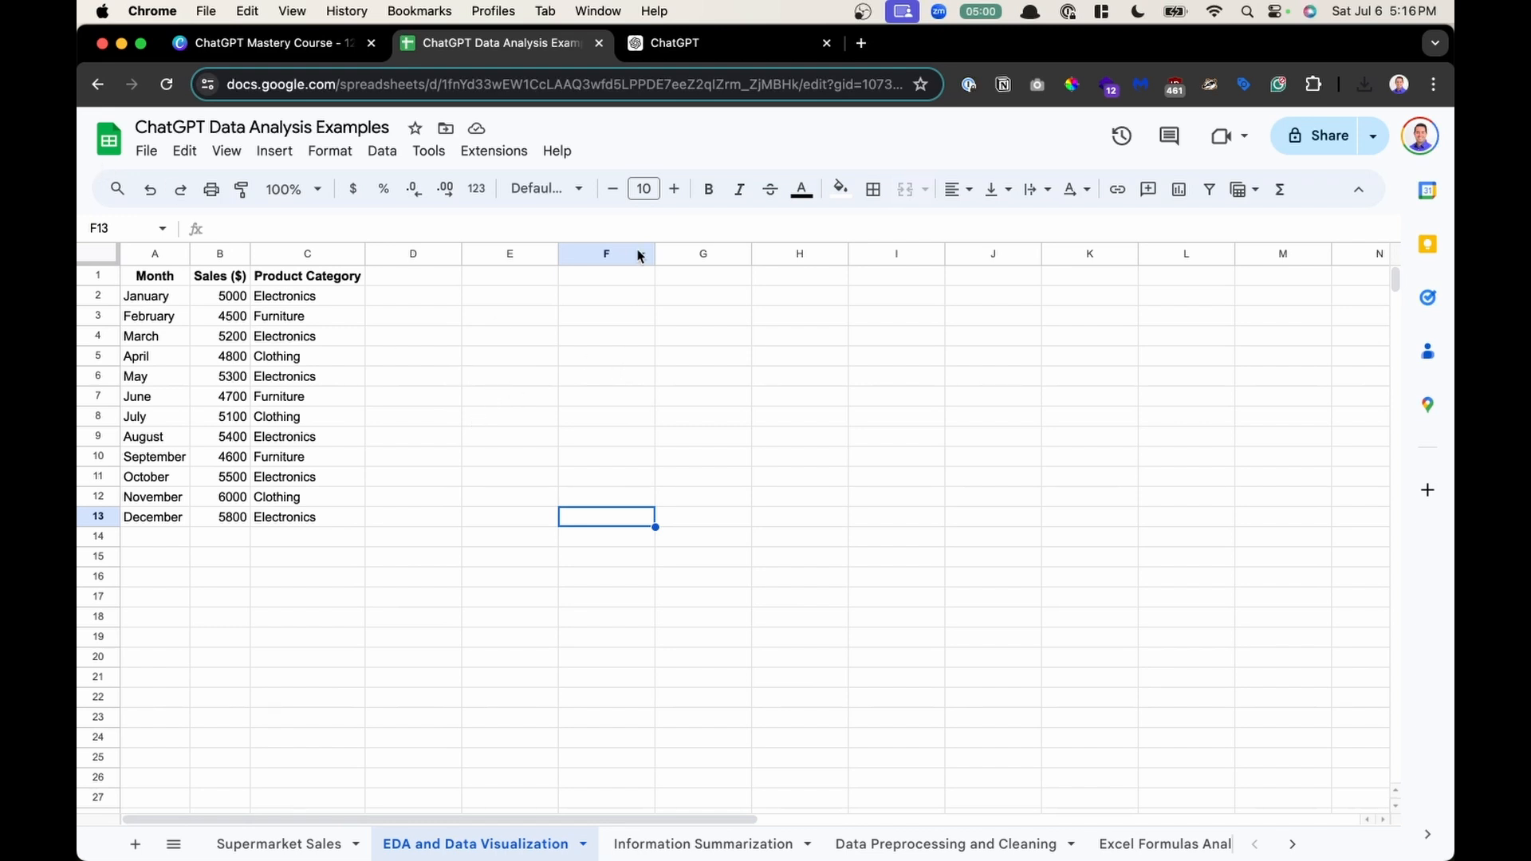
click(715, 49)
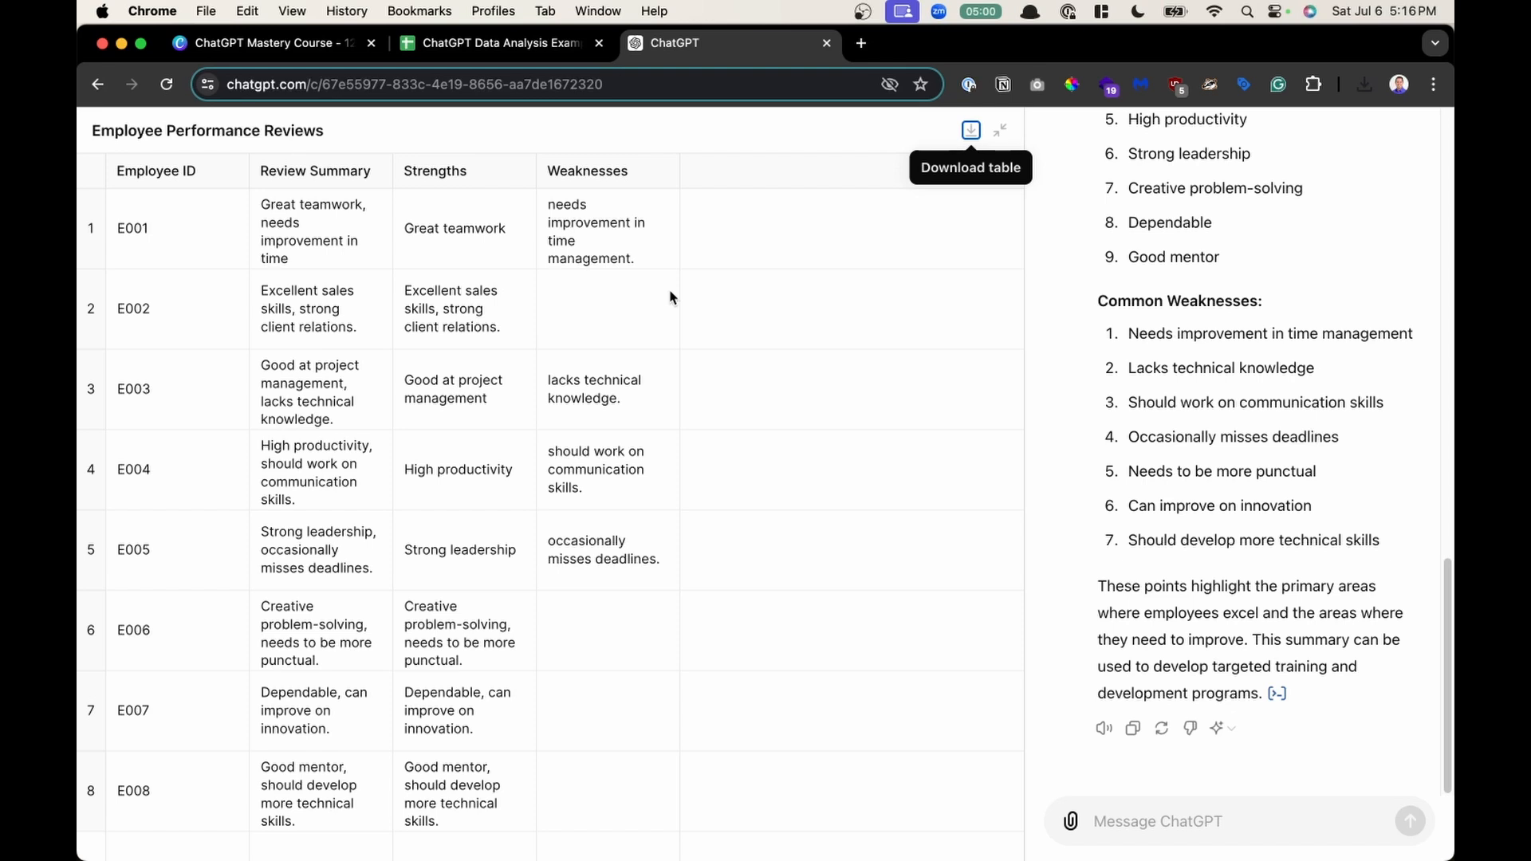
key(super+t)
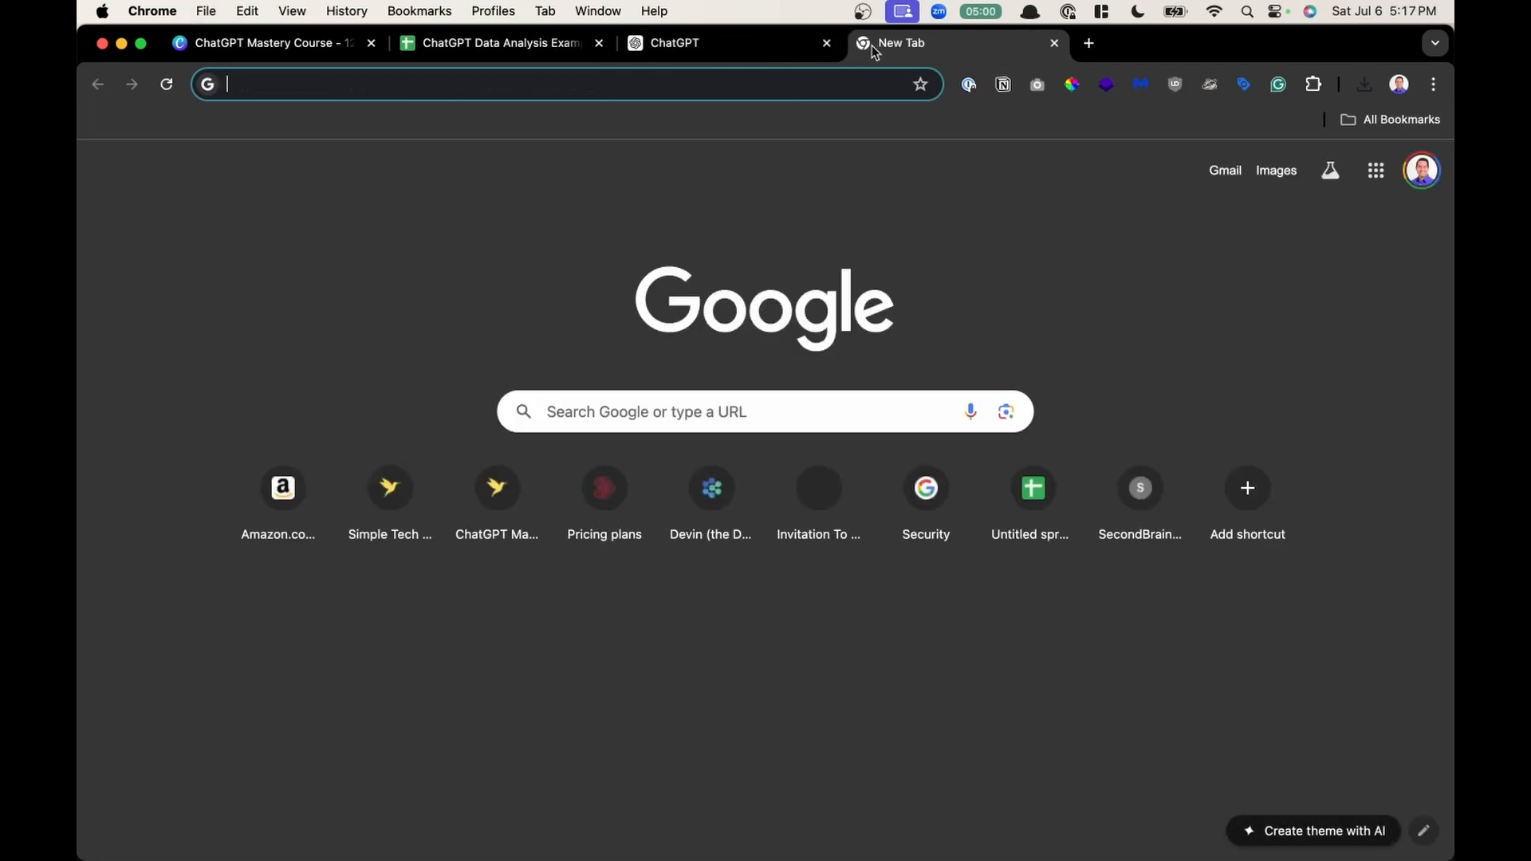
click(652, 86)
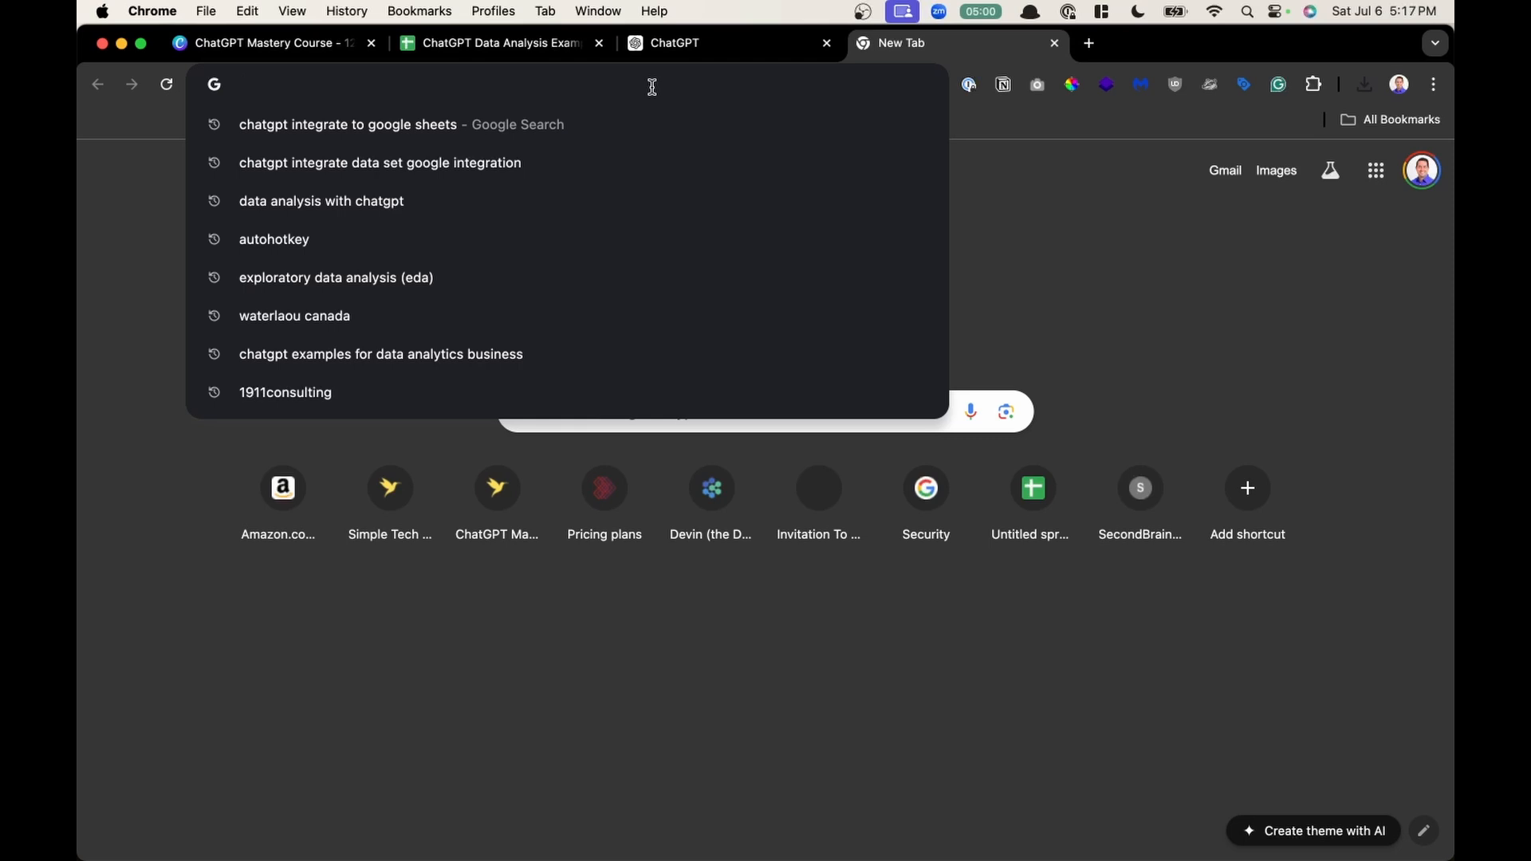
text(sheets)
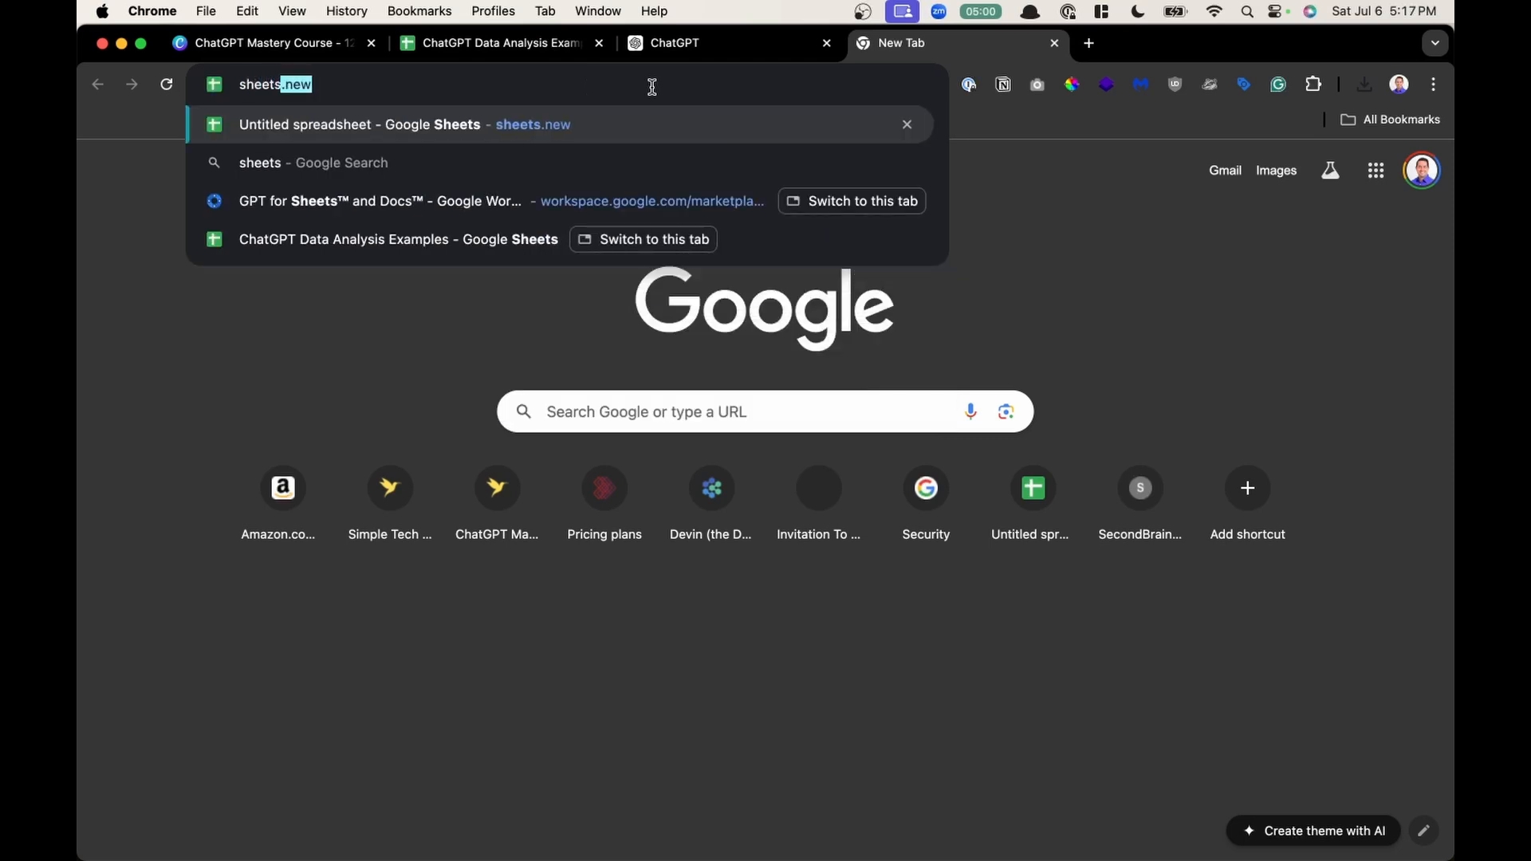
text(.new)
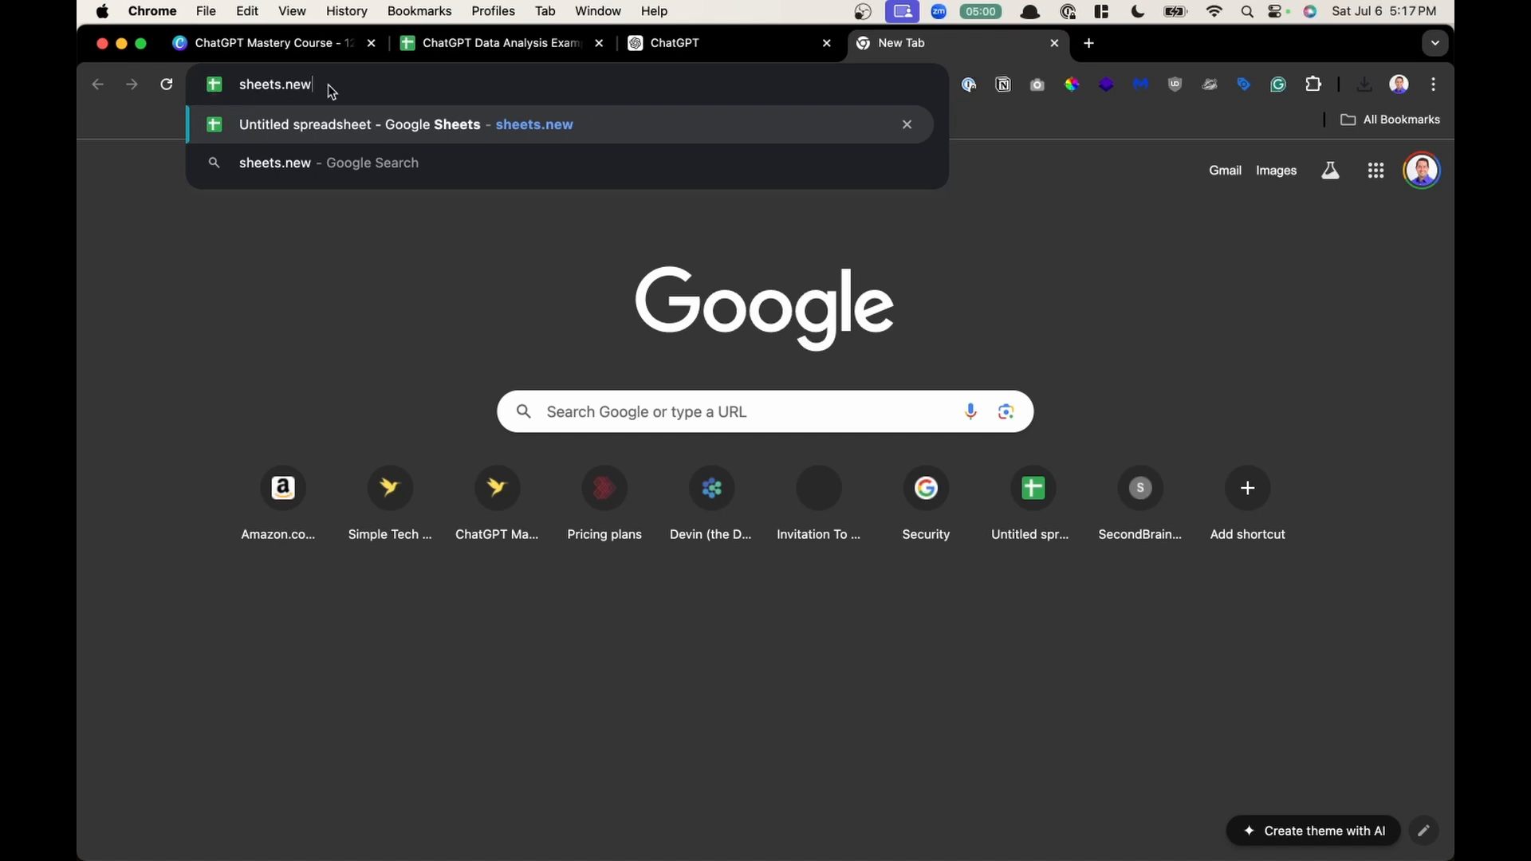
key(Return)
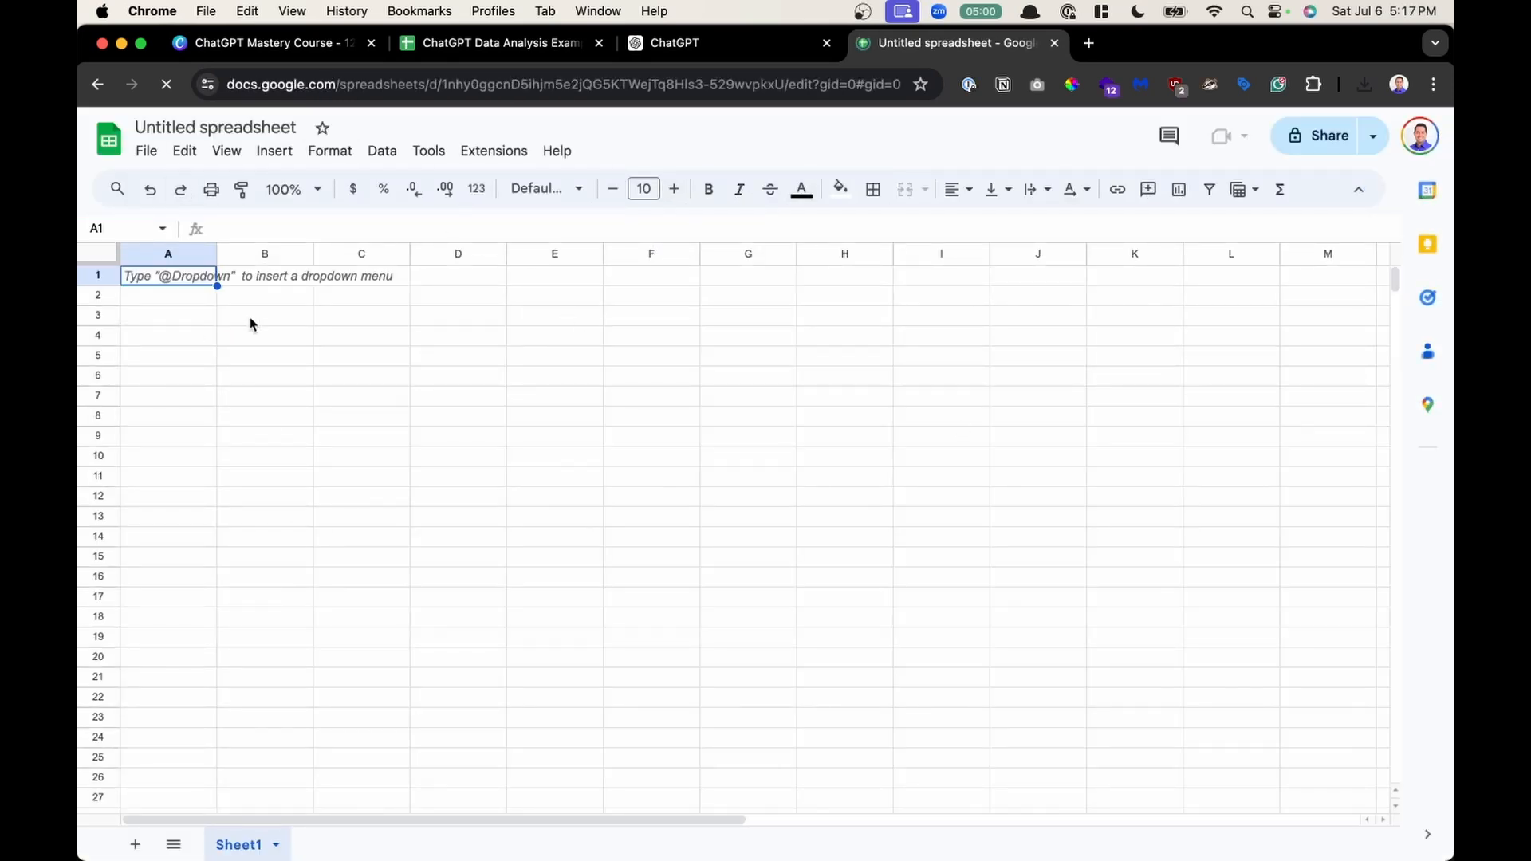
- Import Employee_Performance_Reviews.csv into the spreadsheet, replacing the current sheet
click(146, 150)
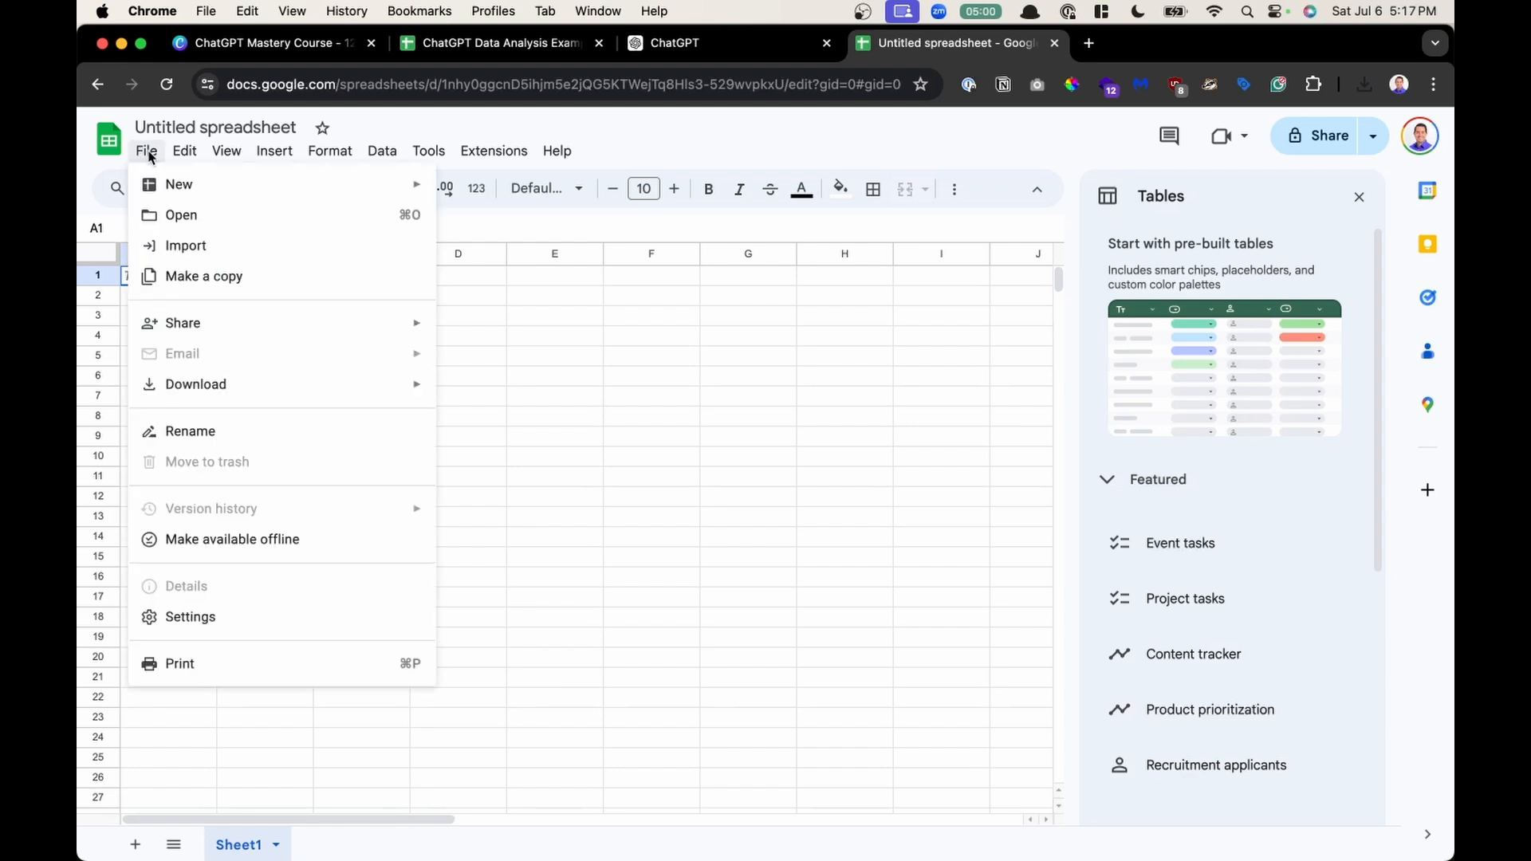
click(218, 249)
click(609, 268)
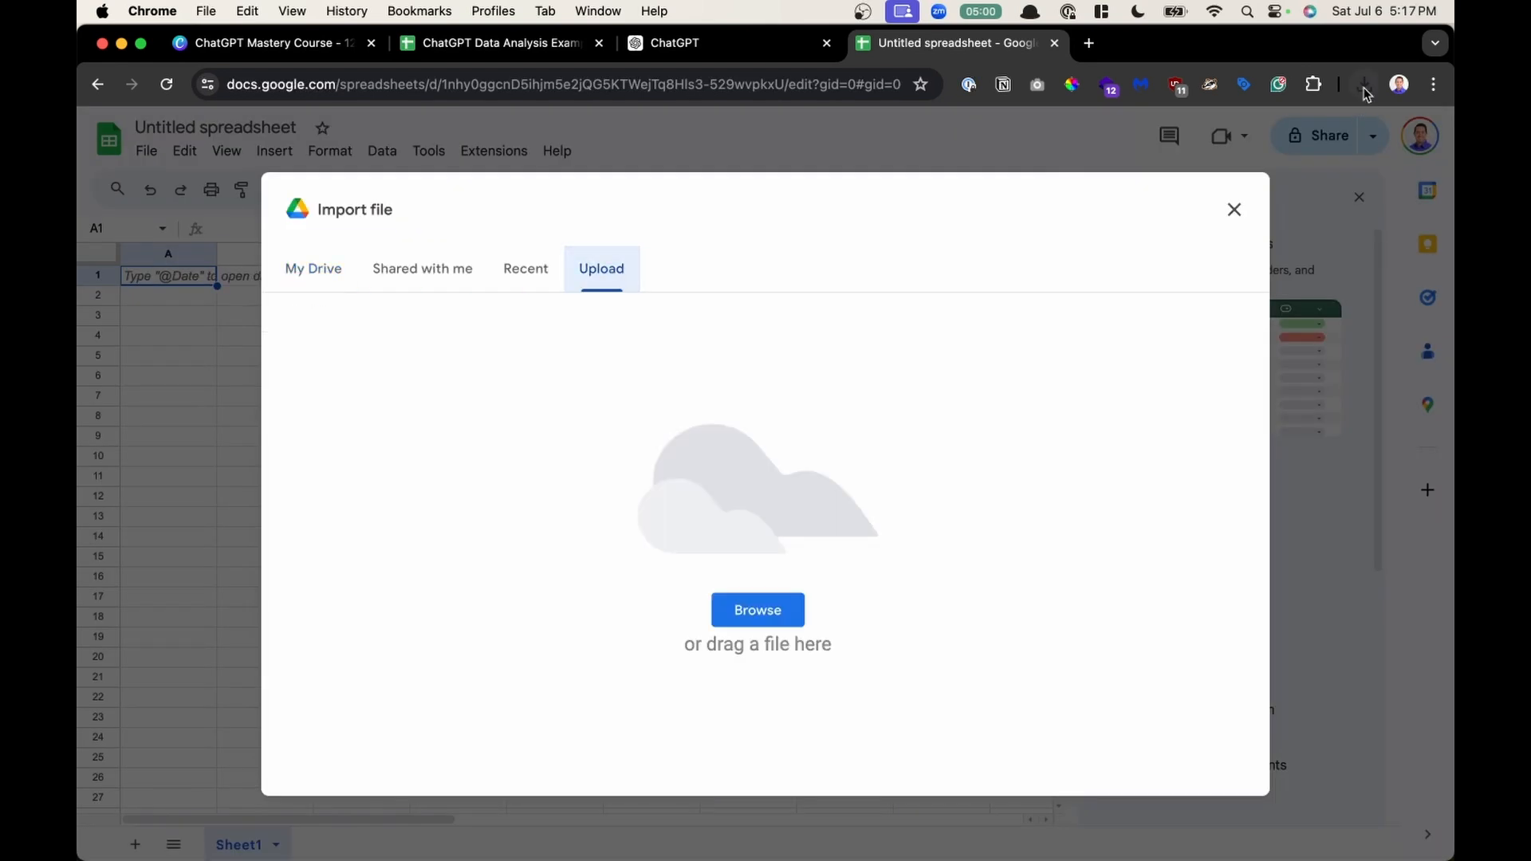
drag(1223, 179, 788, 431)
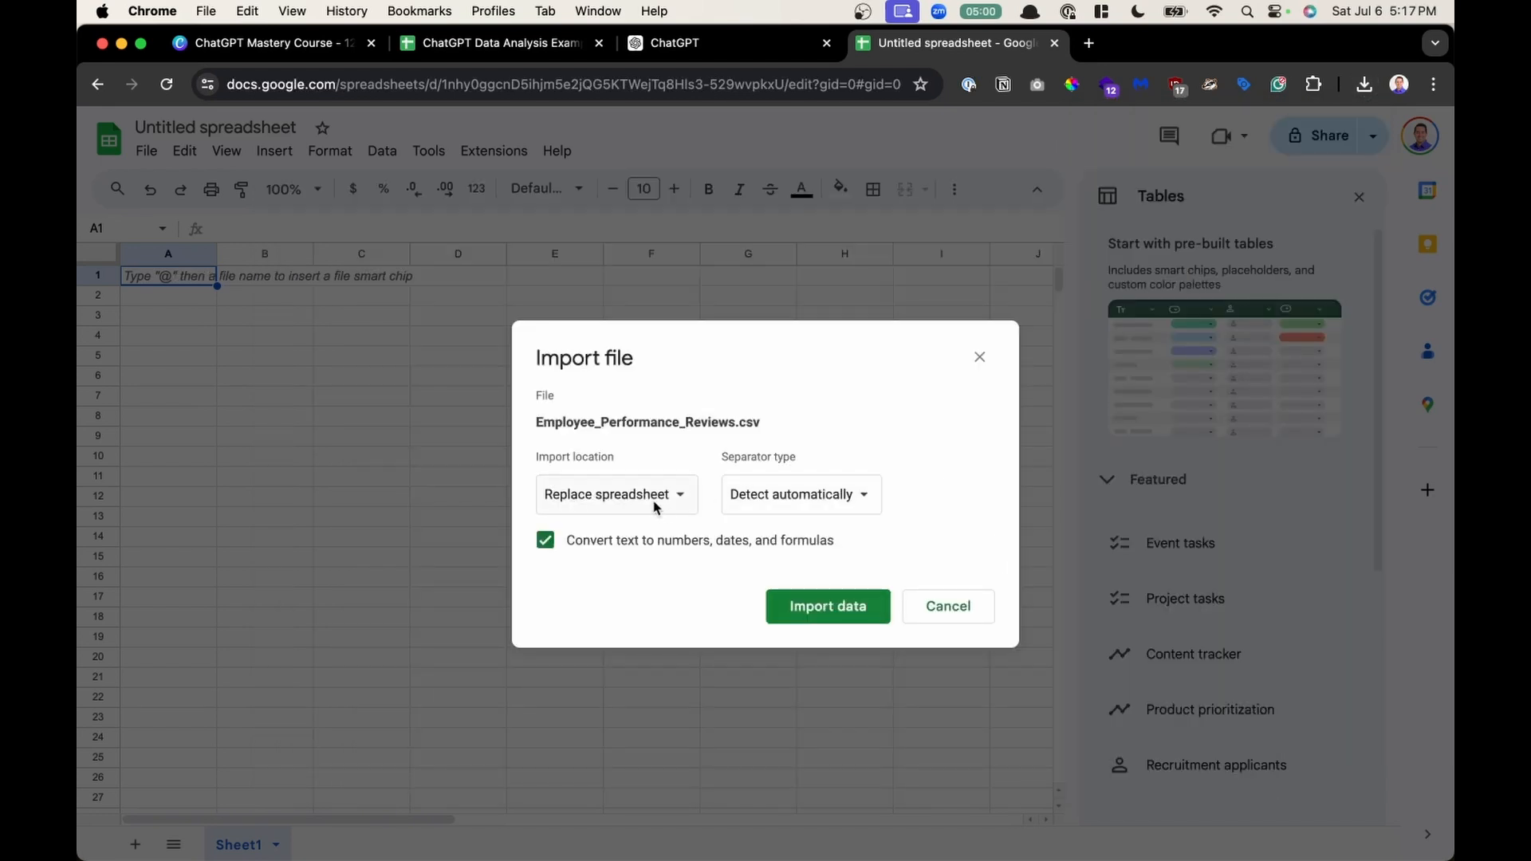
click(652, 501)
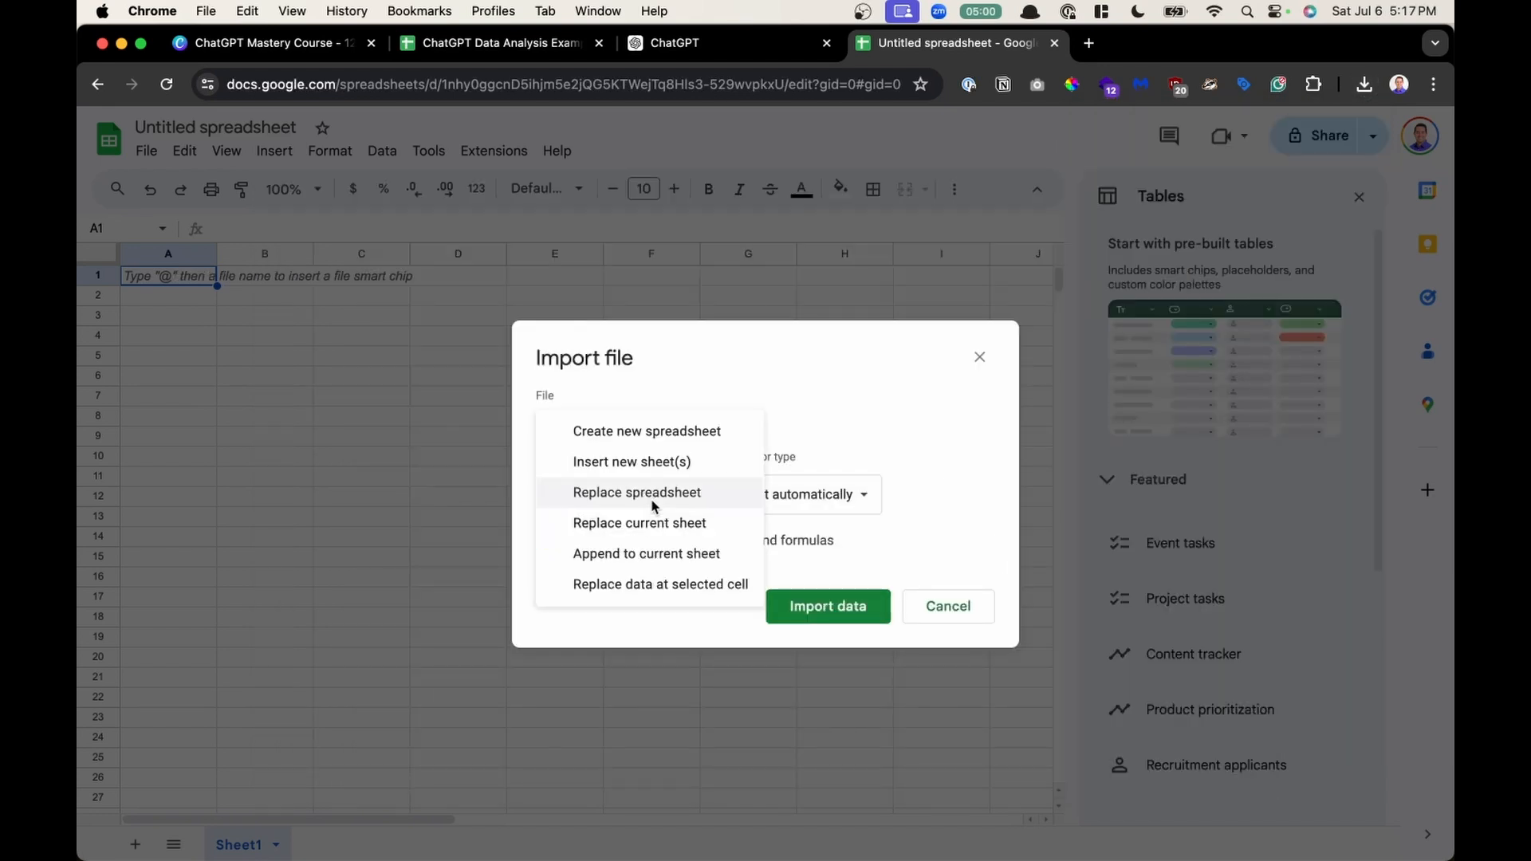
click(660, 524)
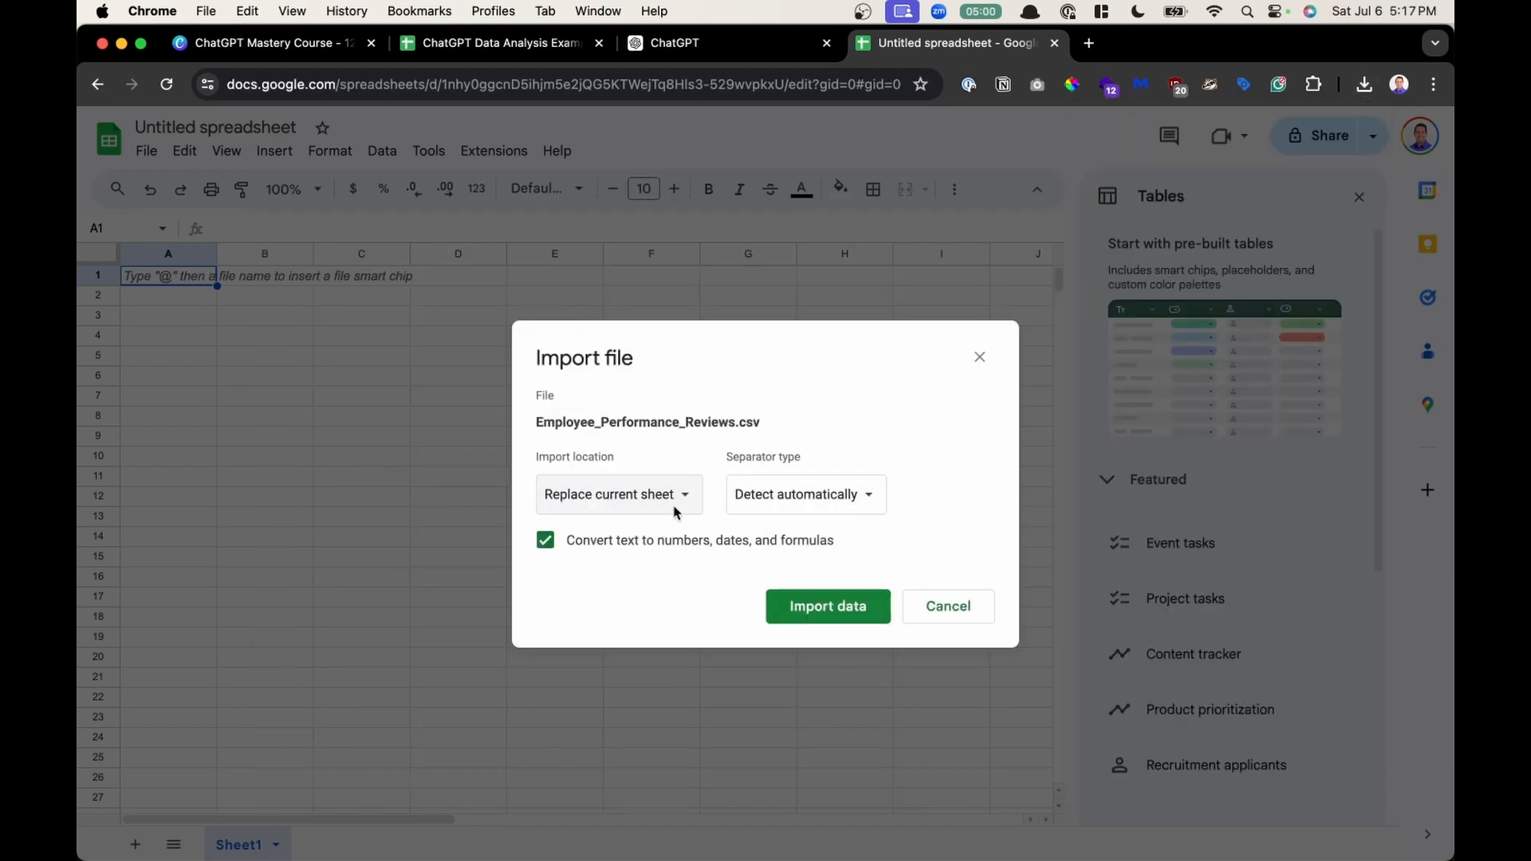
click(839, 611)
click(839, 611)
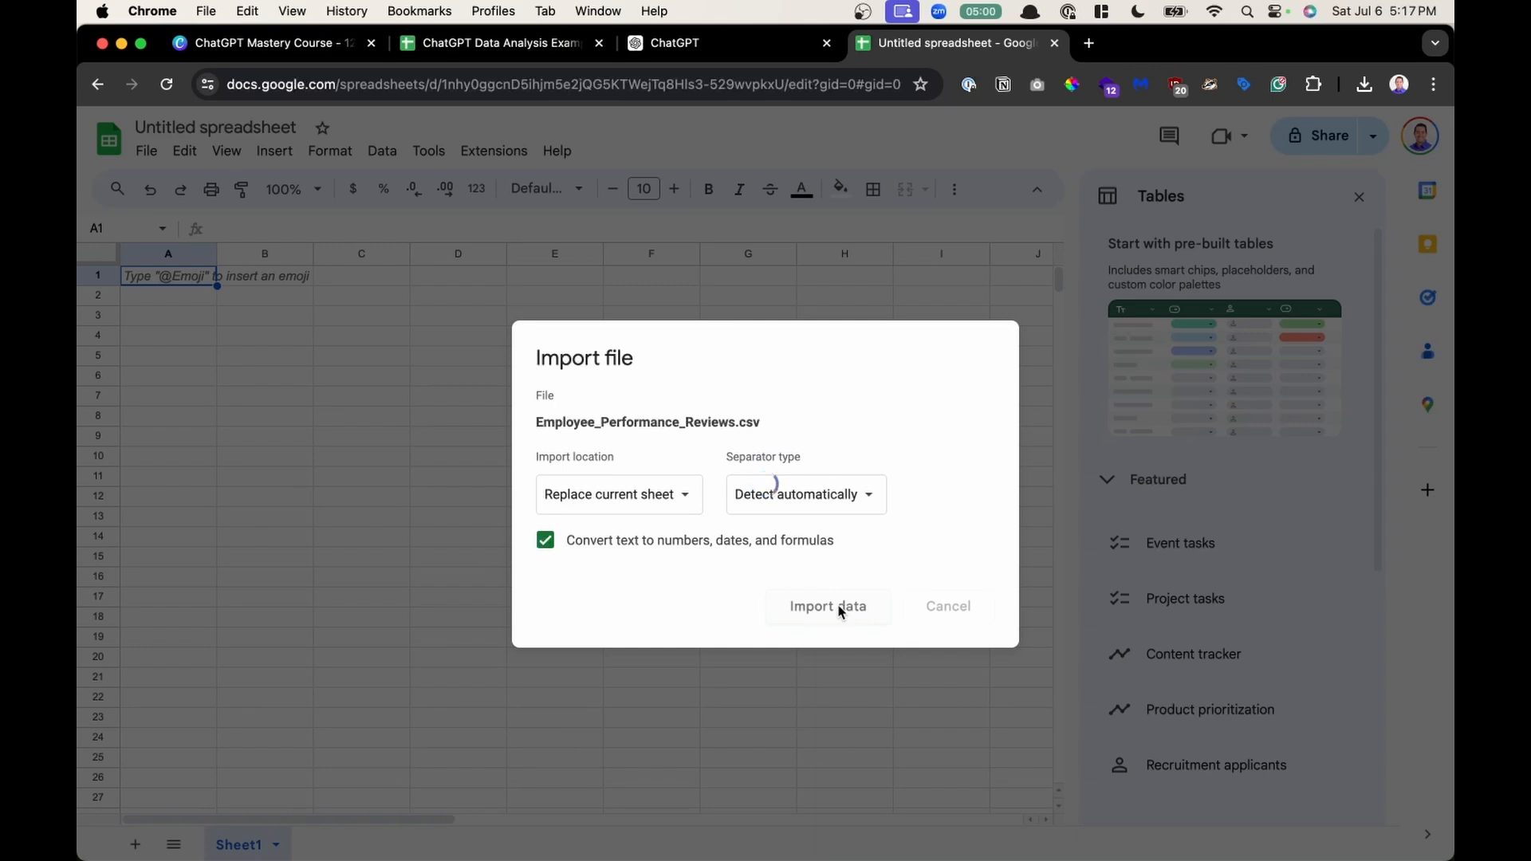
- Open Employee_Performance_Reviews.csv from Downloads in TextEdit to view its raw contents, then close it
key(ctrl+Up)
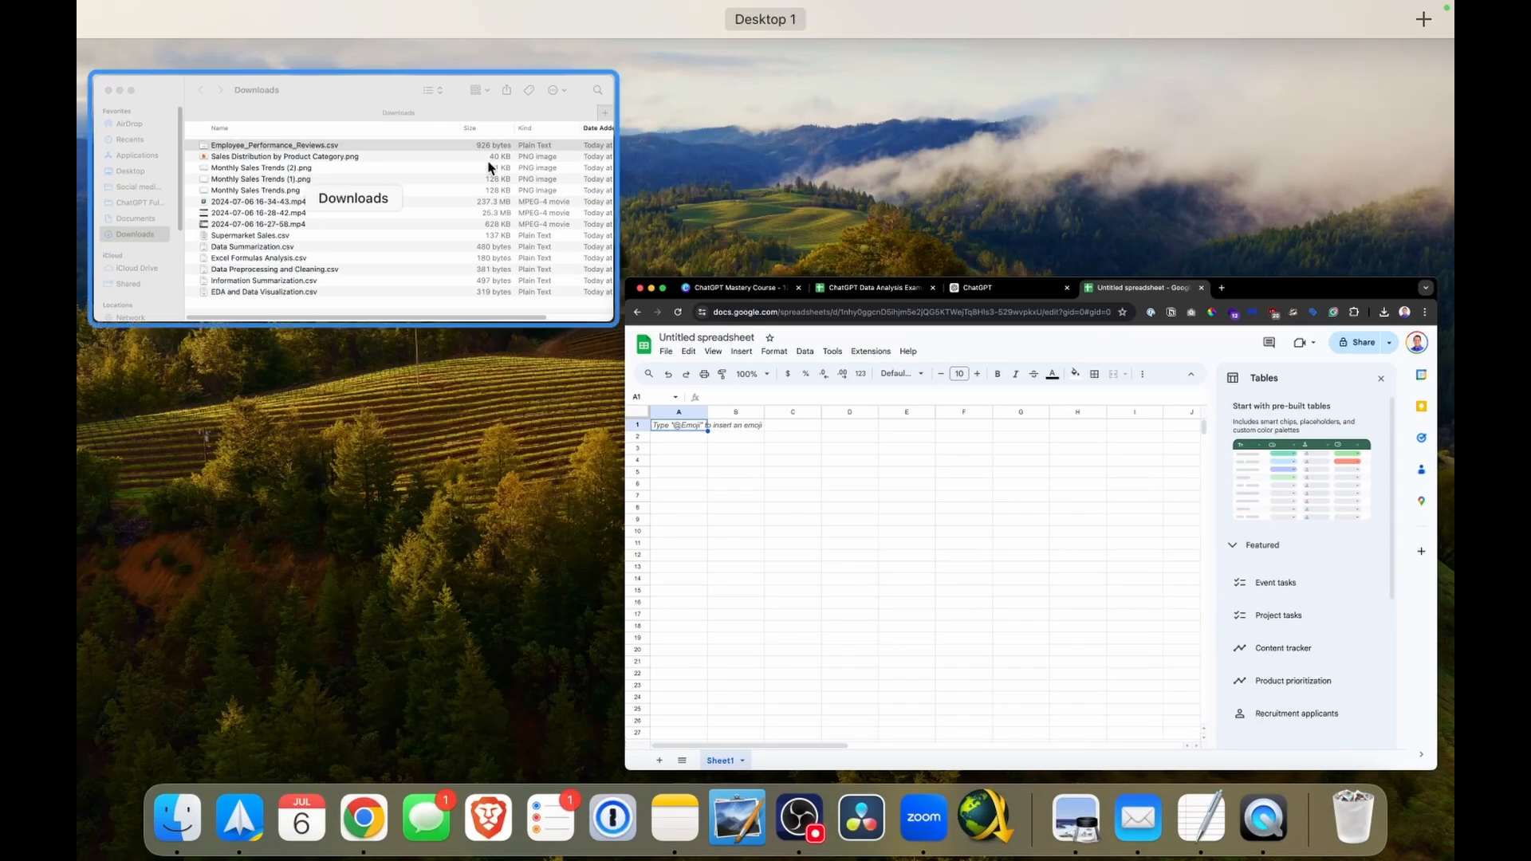
click(488, 167)
double_click(692, 252)
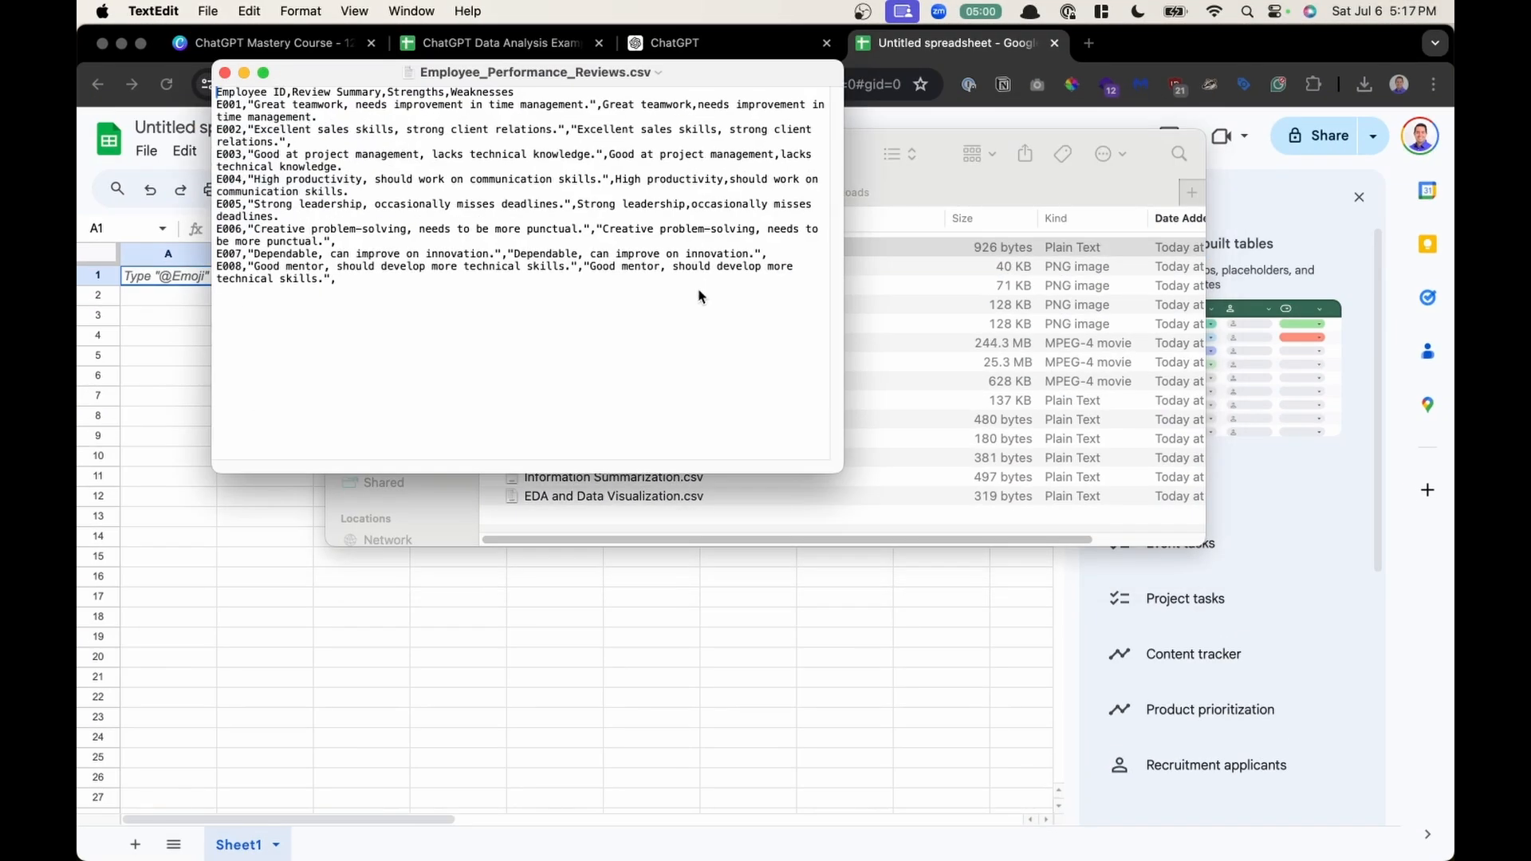
drag(217, 117, 416, 256)
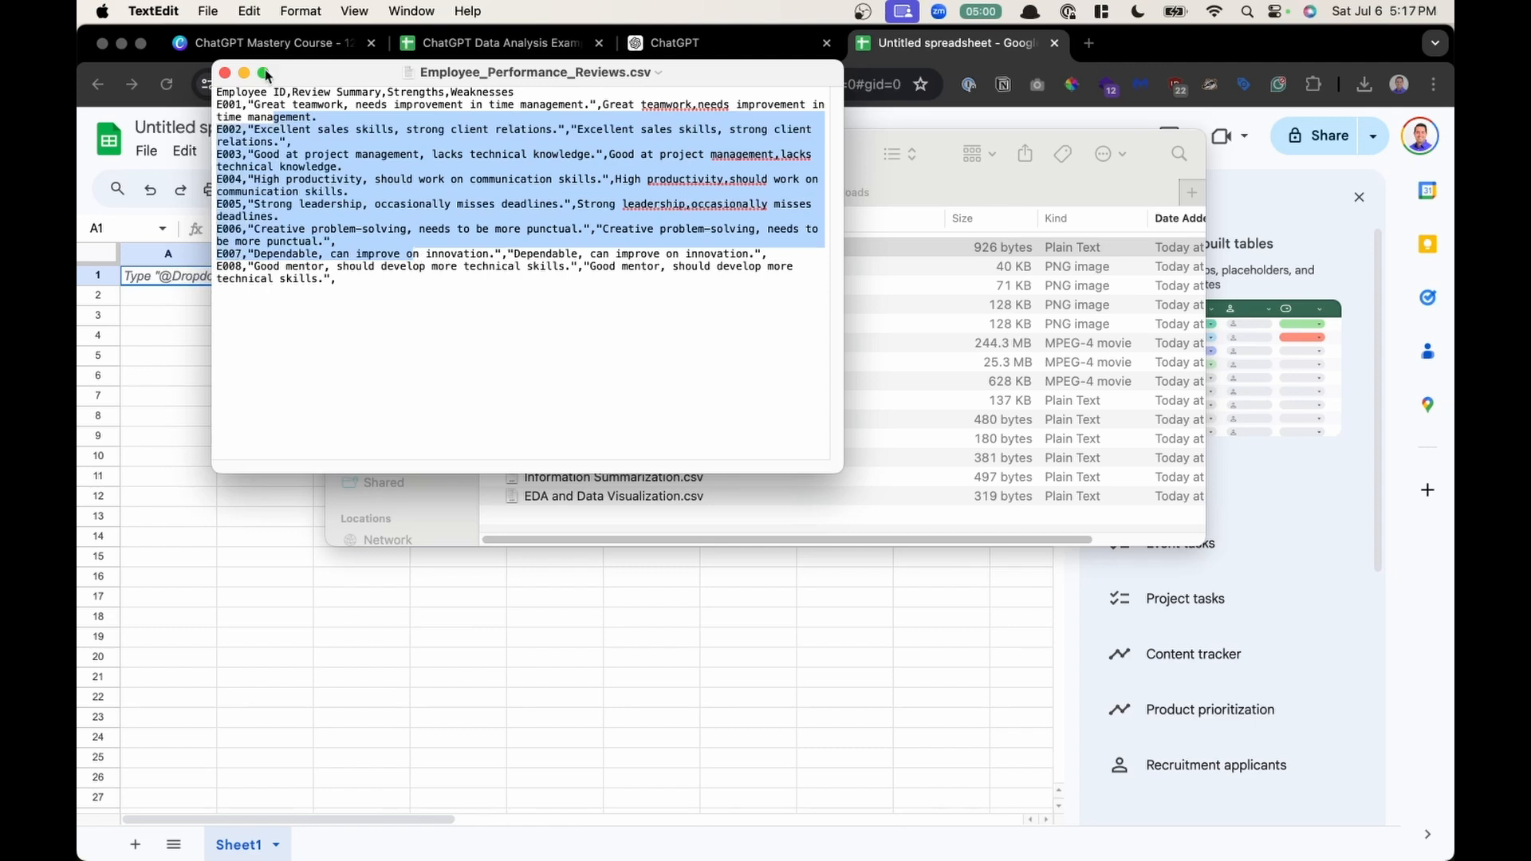
click(224, 73)
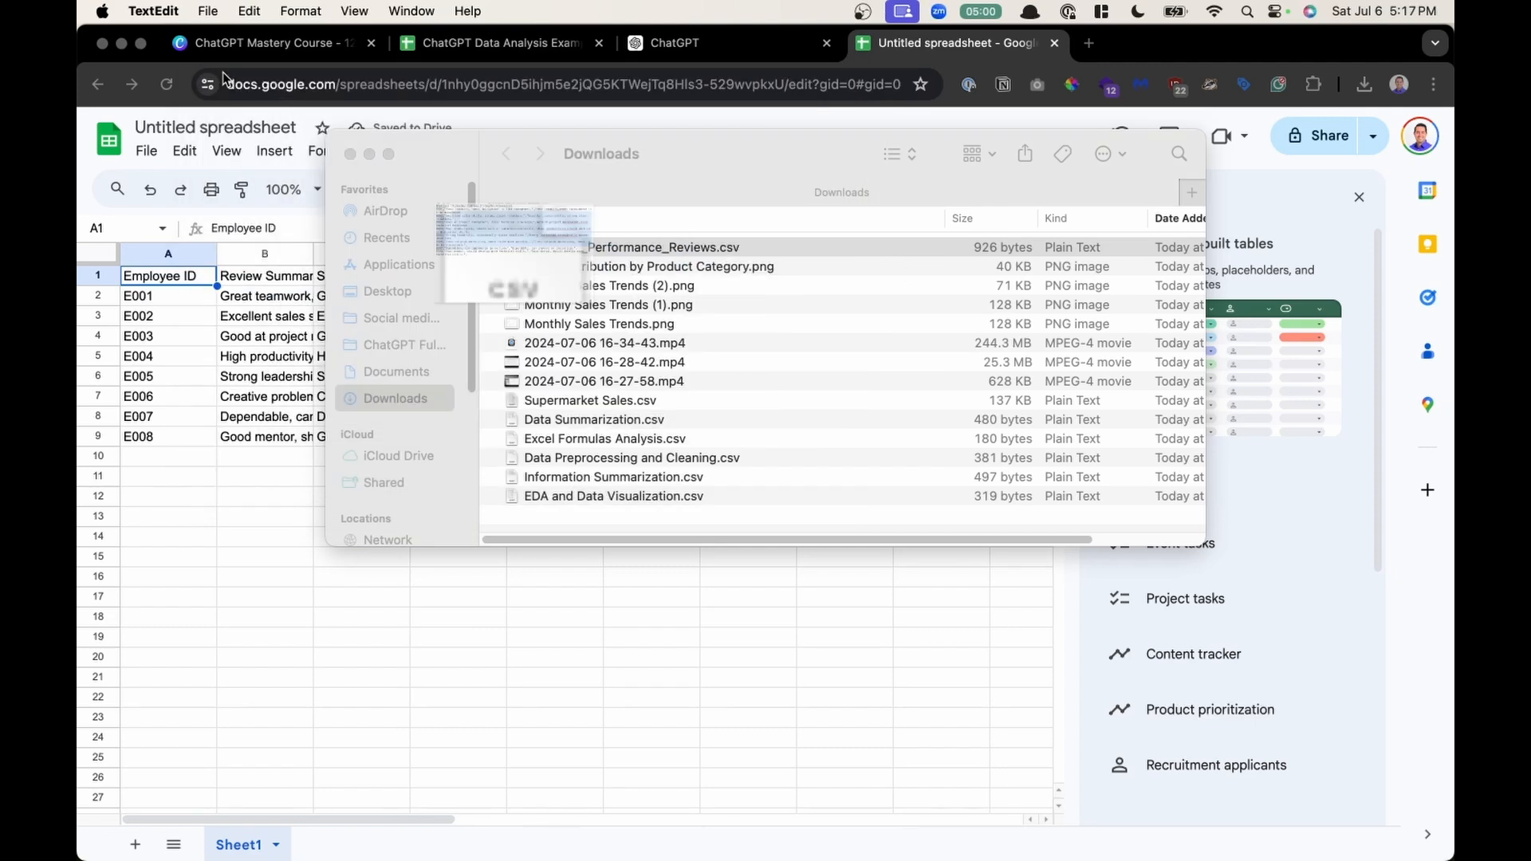
- Auto-fit the widths of columns A through D to their contents
click(244, 378)
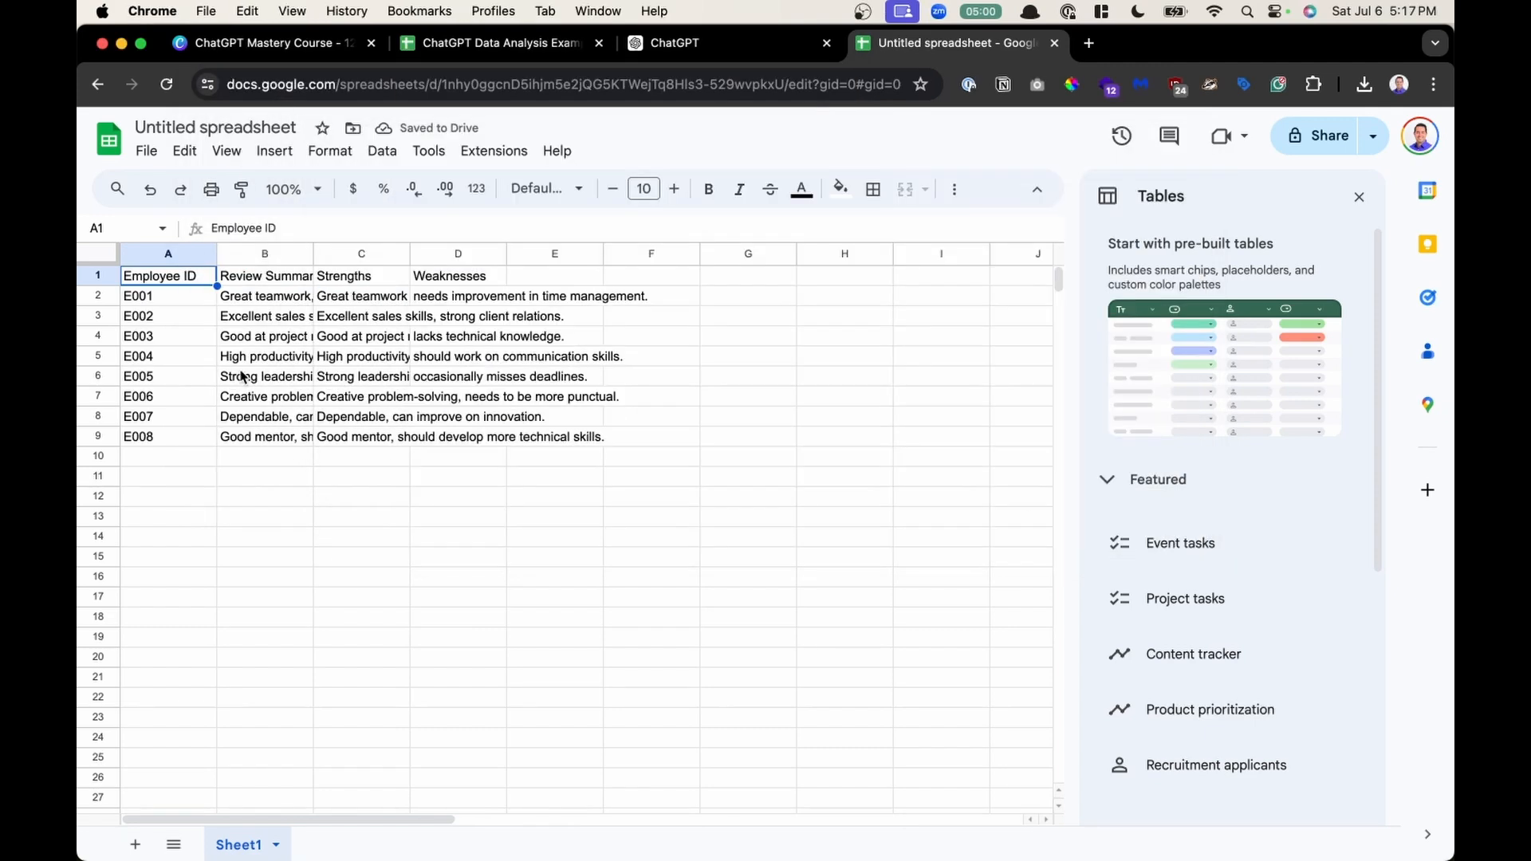
click(391, 356)
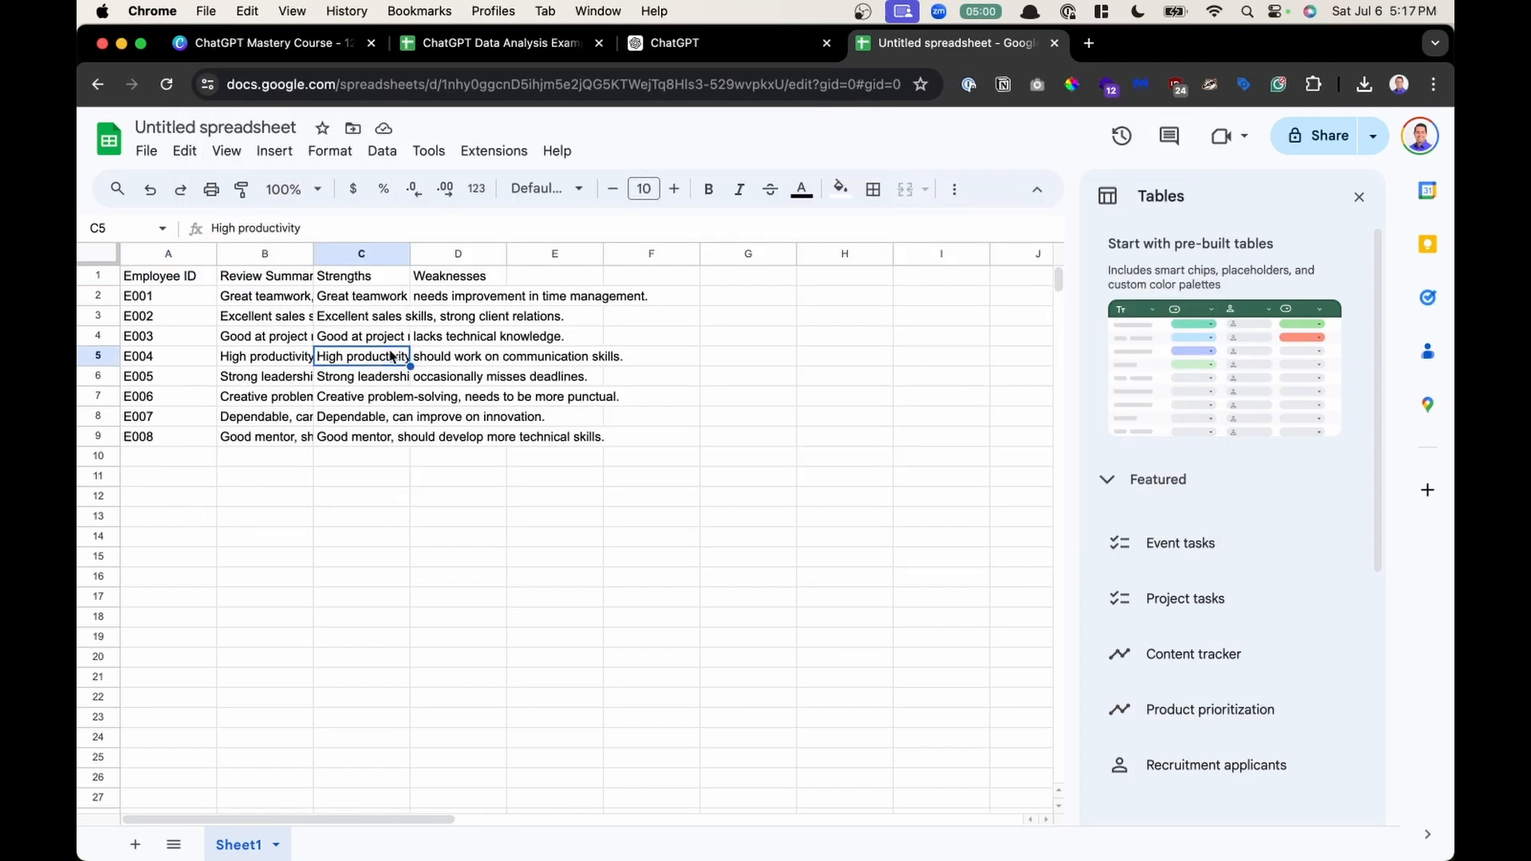
click(177, 254)
shift+click(452, 255)
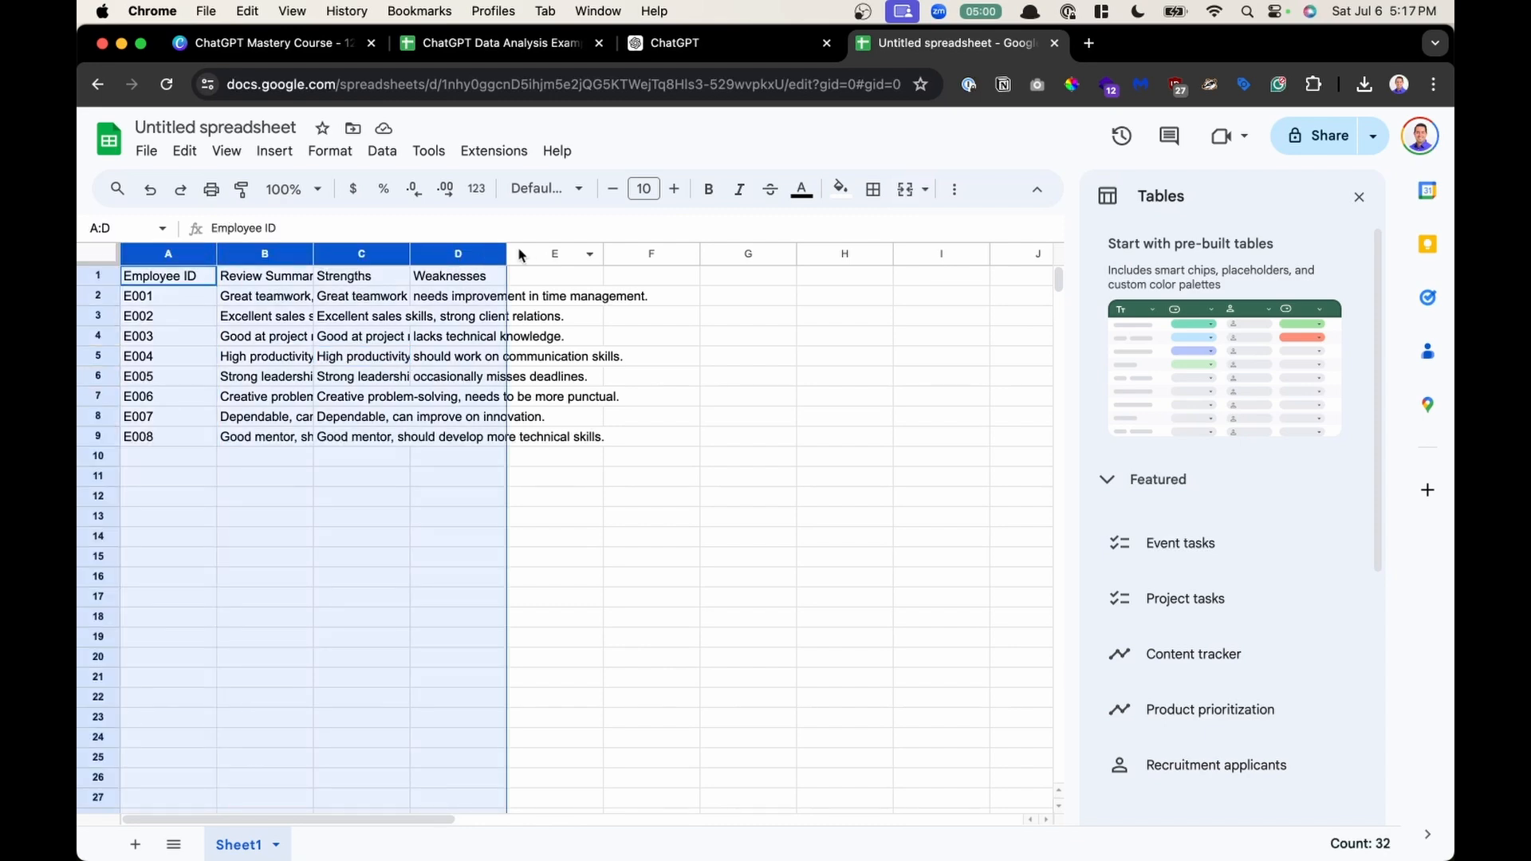
double_click(507, 254)
click(507, 439)
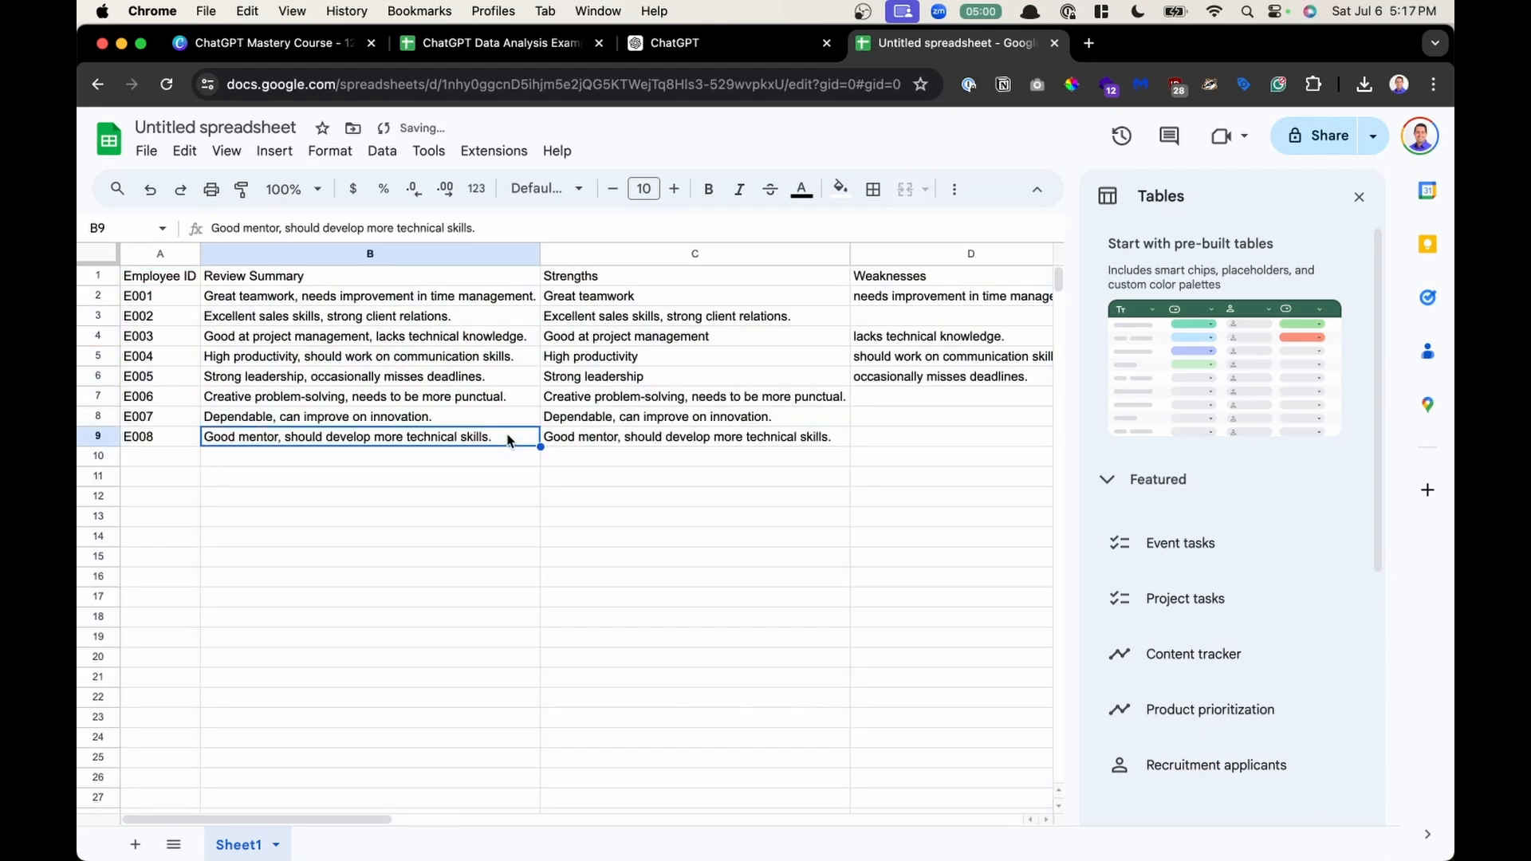
- Select the imported data ranges and close the Tables side panel
drag(164, 277, 282, 417)
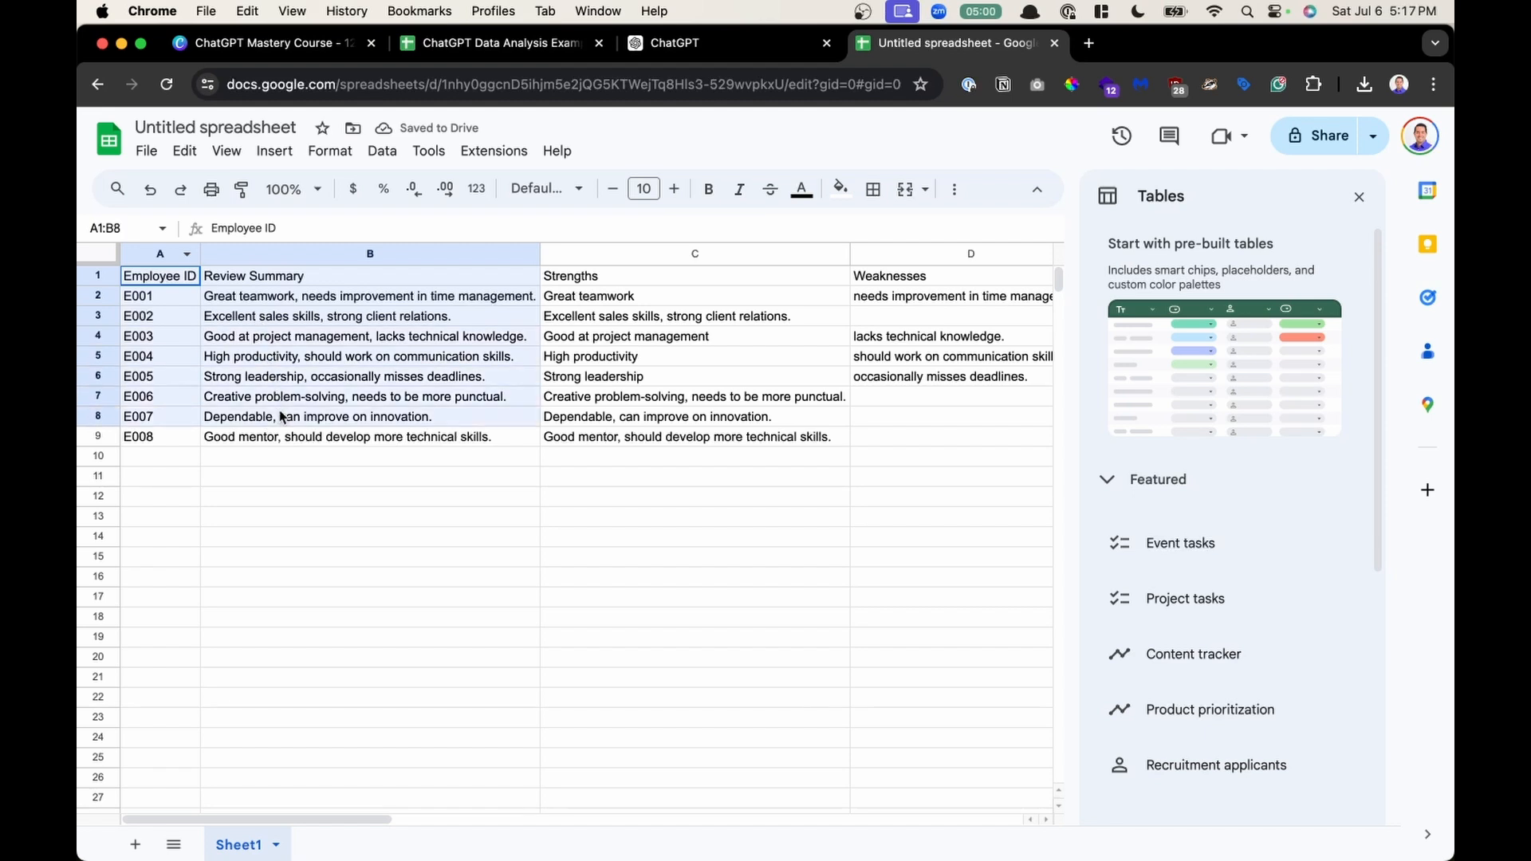
drag(722, 277, 900, 442)
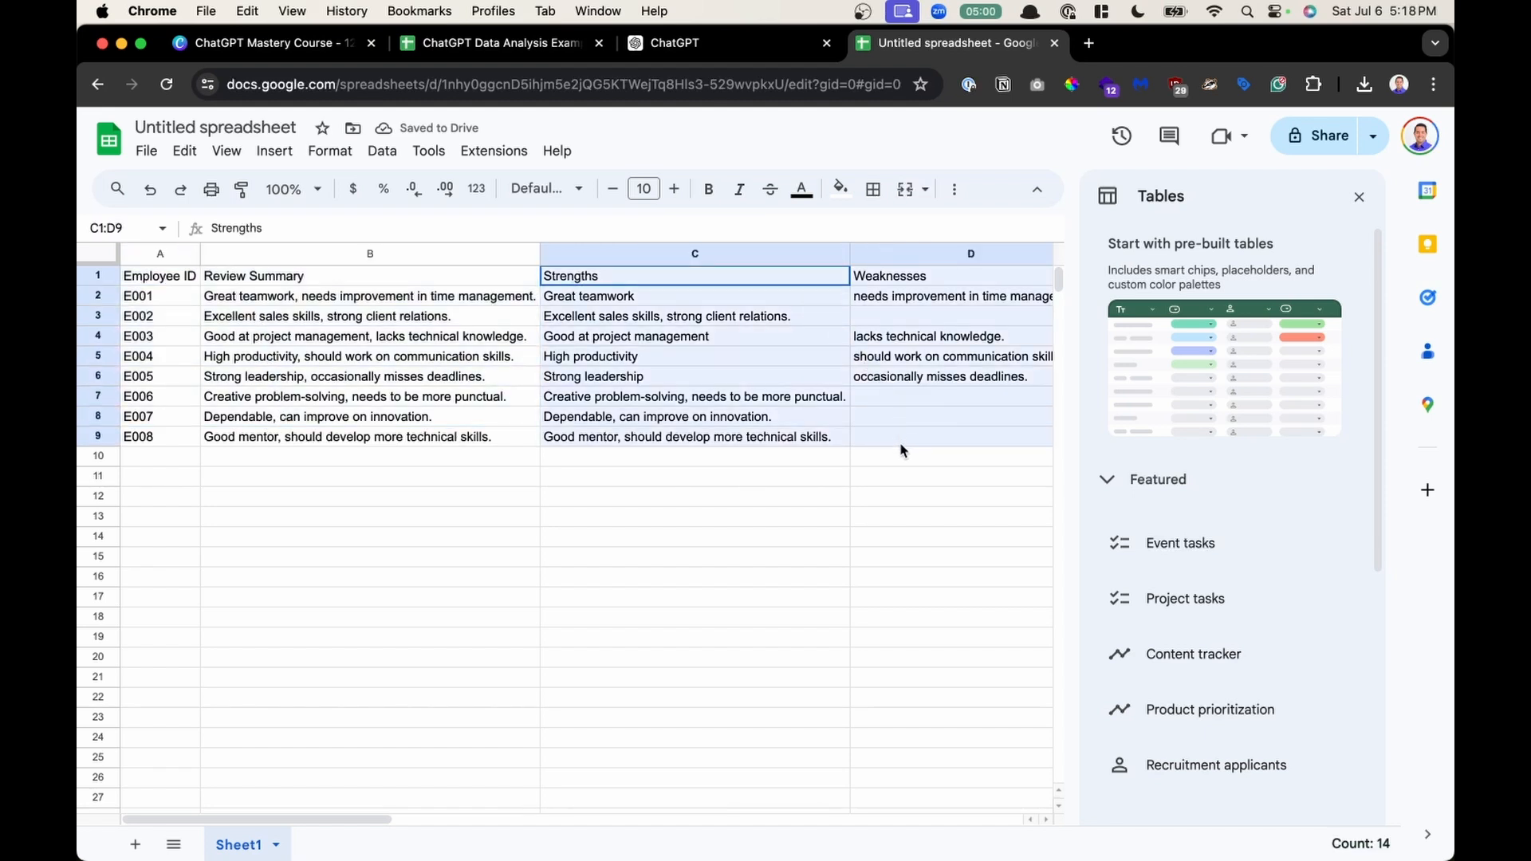
click(1359, 197)
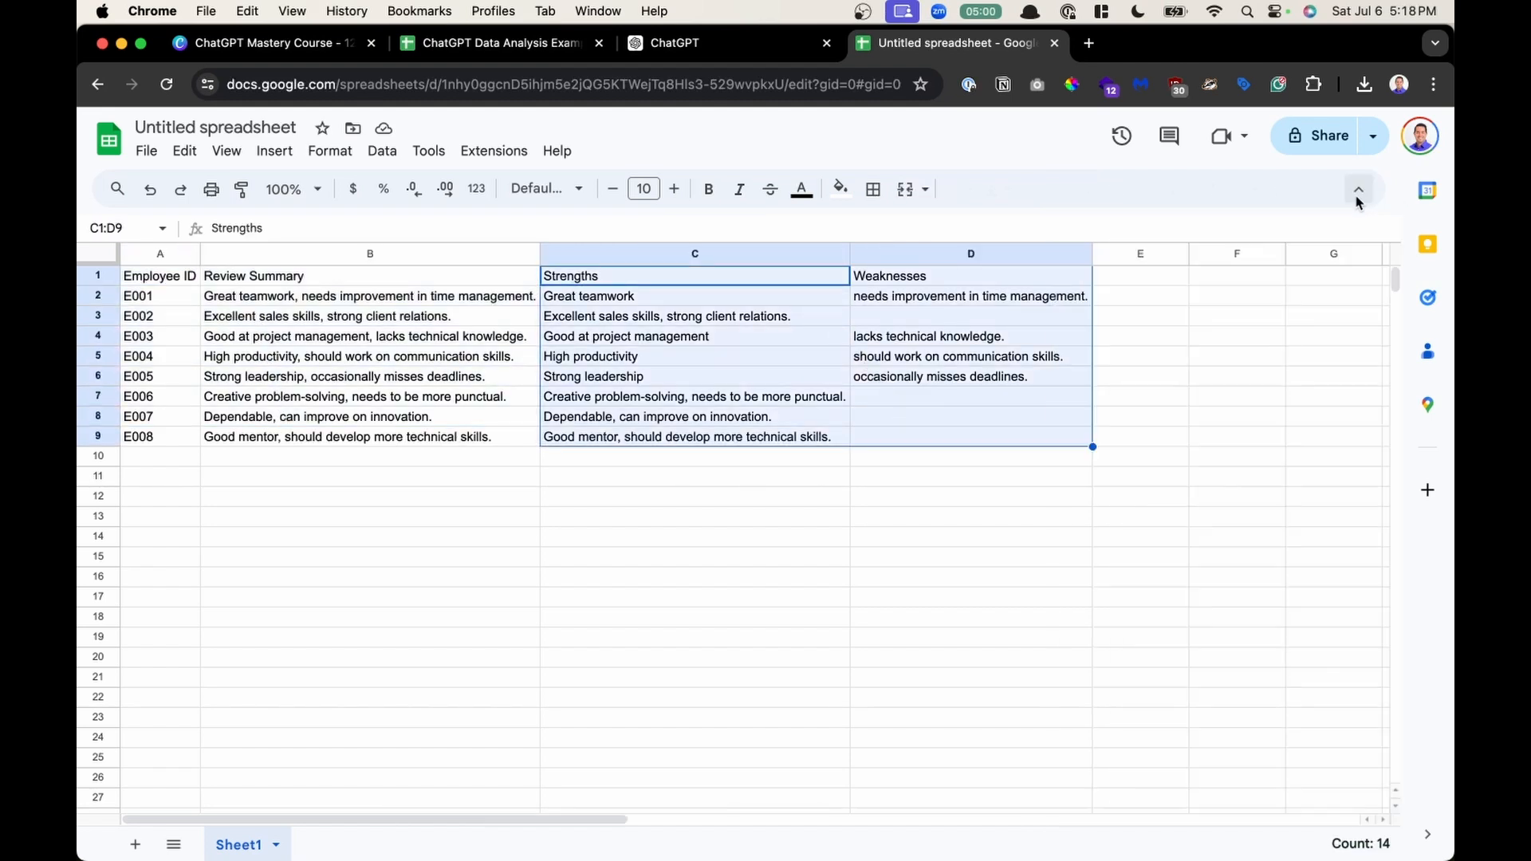
- Examine the imported Review Summary, Strengths and Weaknesses columns by selecting their cells
click(780, 346)
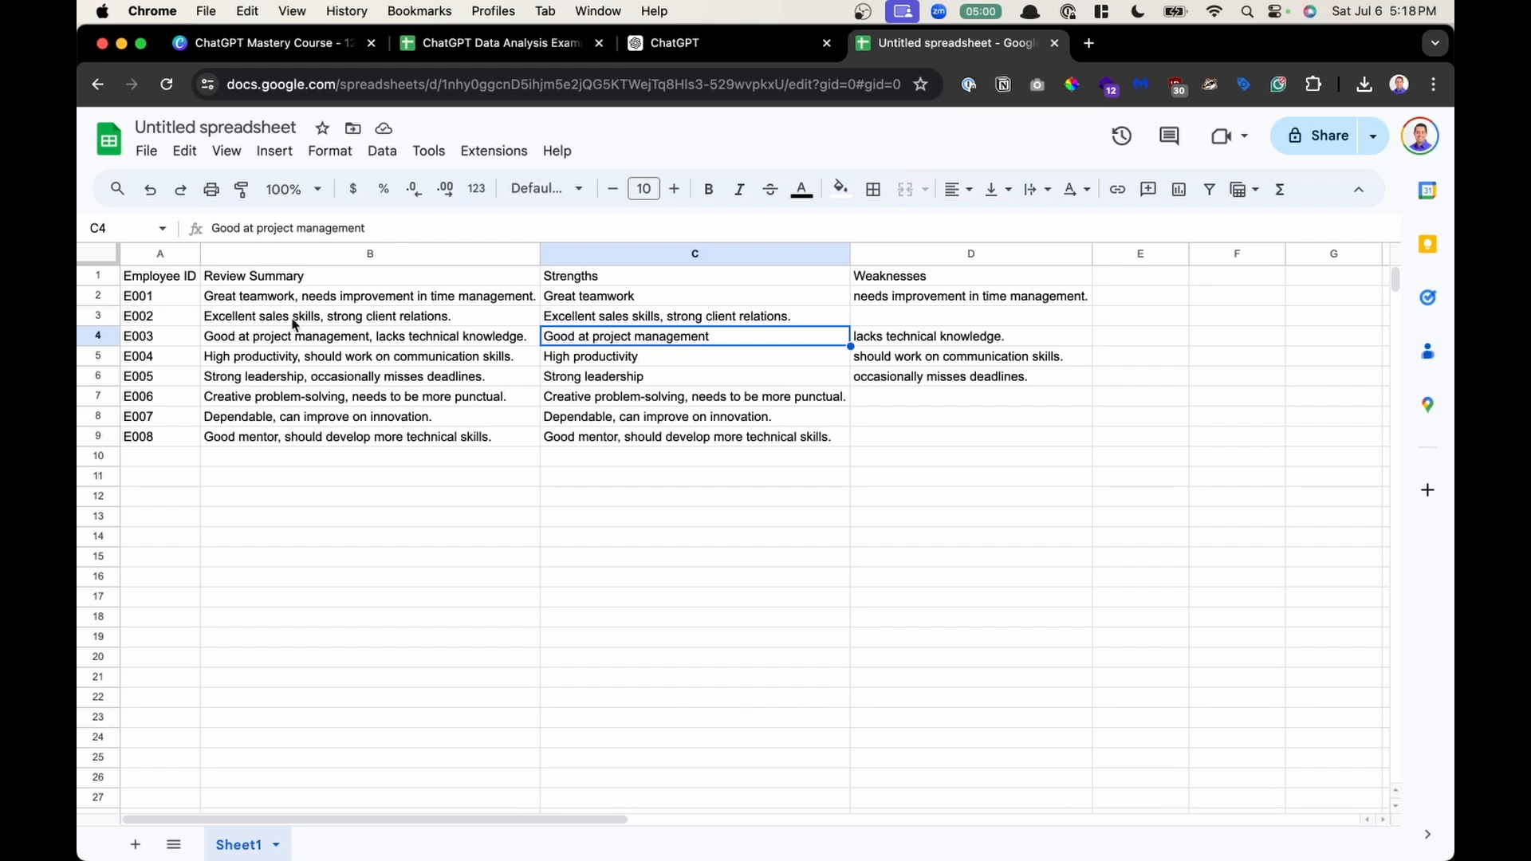
drag(232, 299, 293, 415)
click(587, 295)
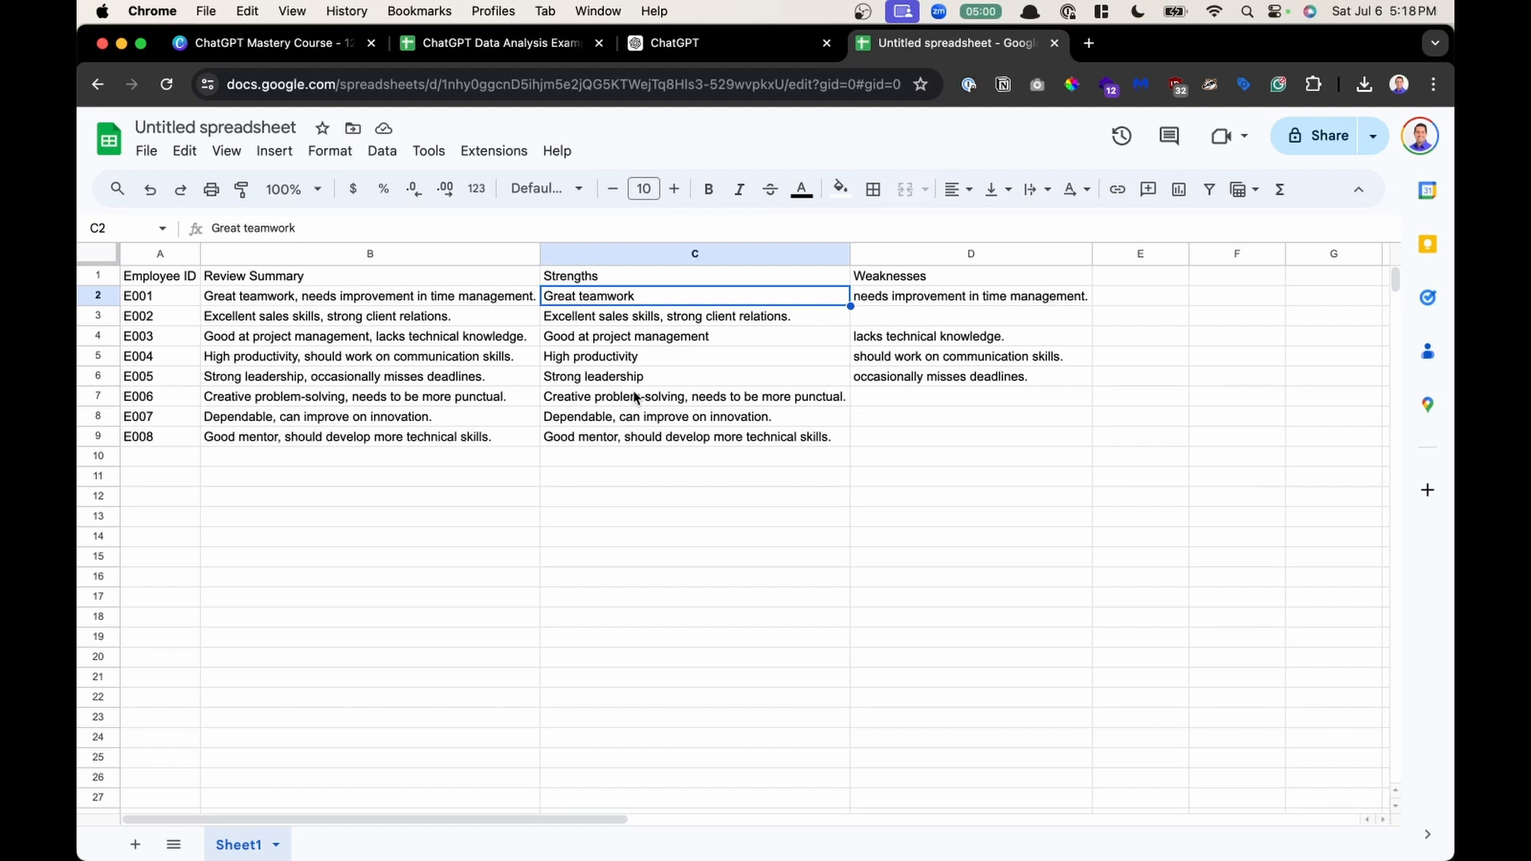
drag(337, 319, 357, 523)
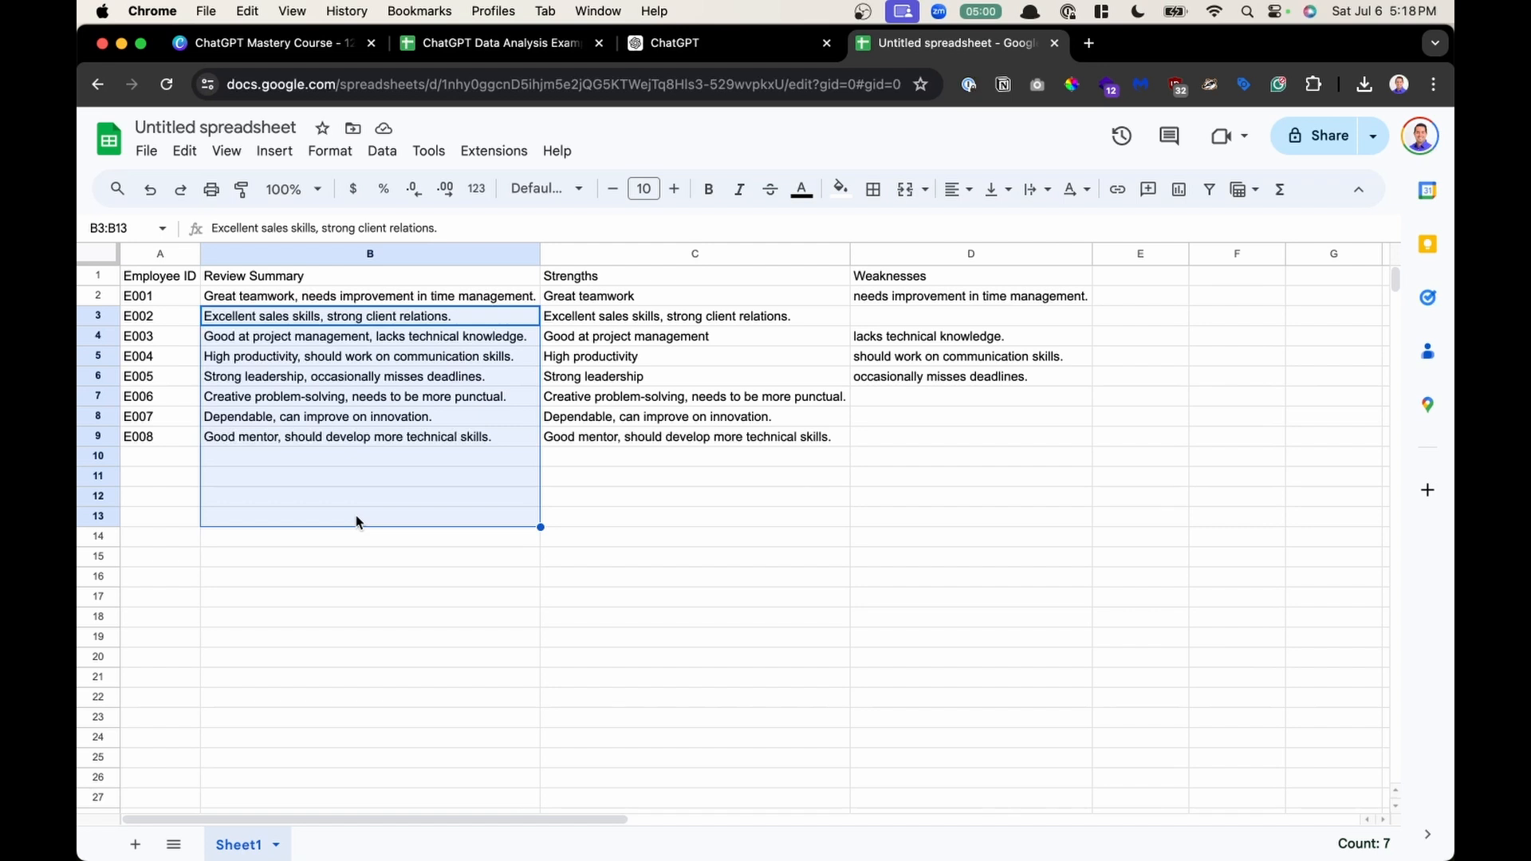
drag(614, 337, 614, 600)
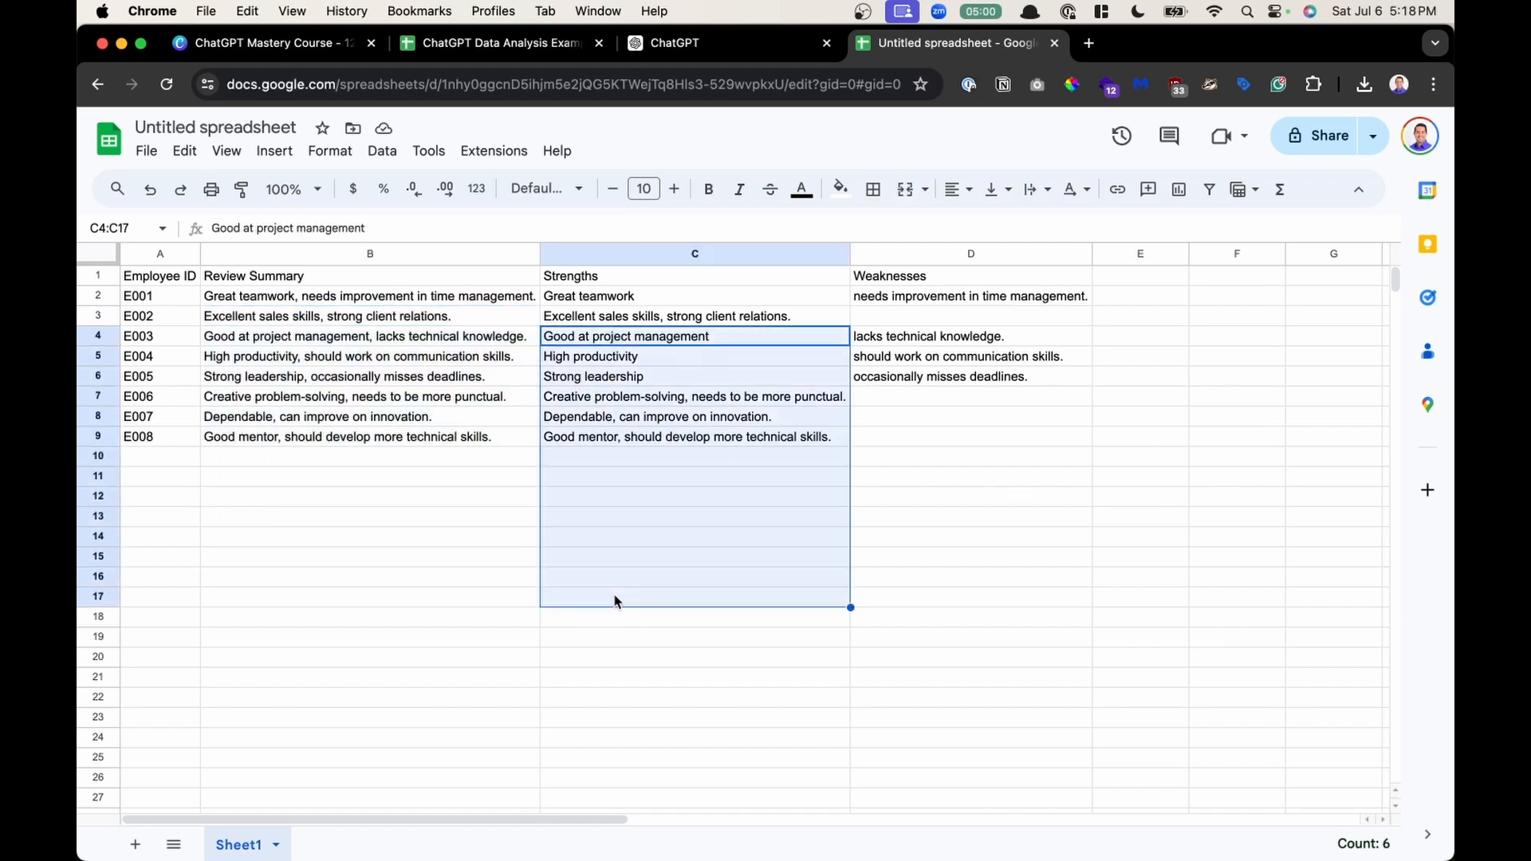
click(684, 318)
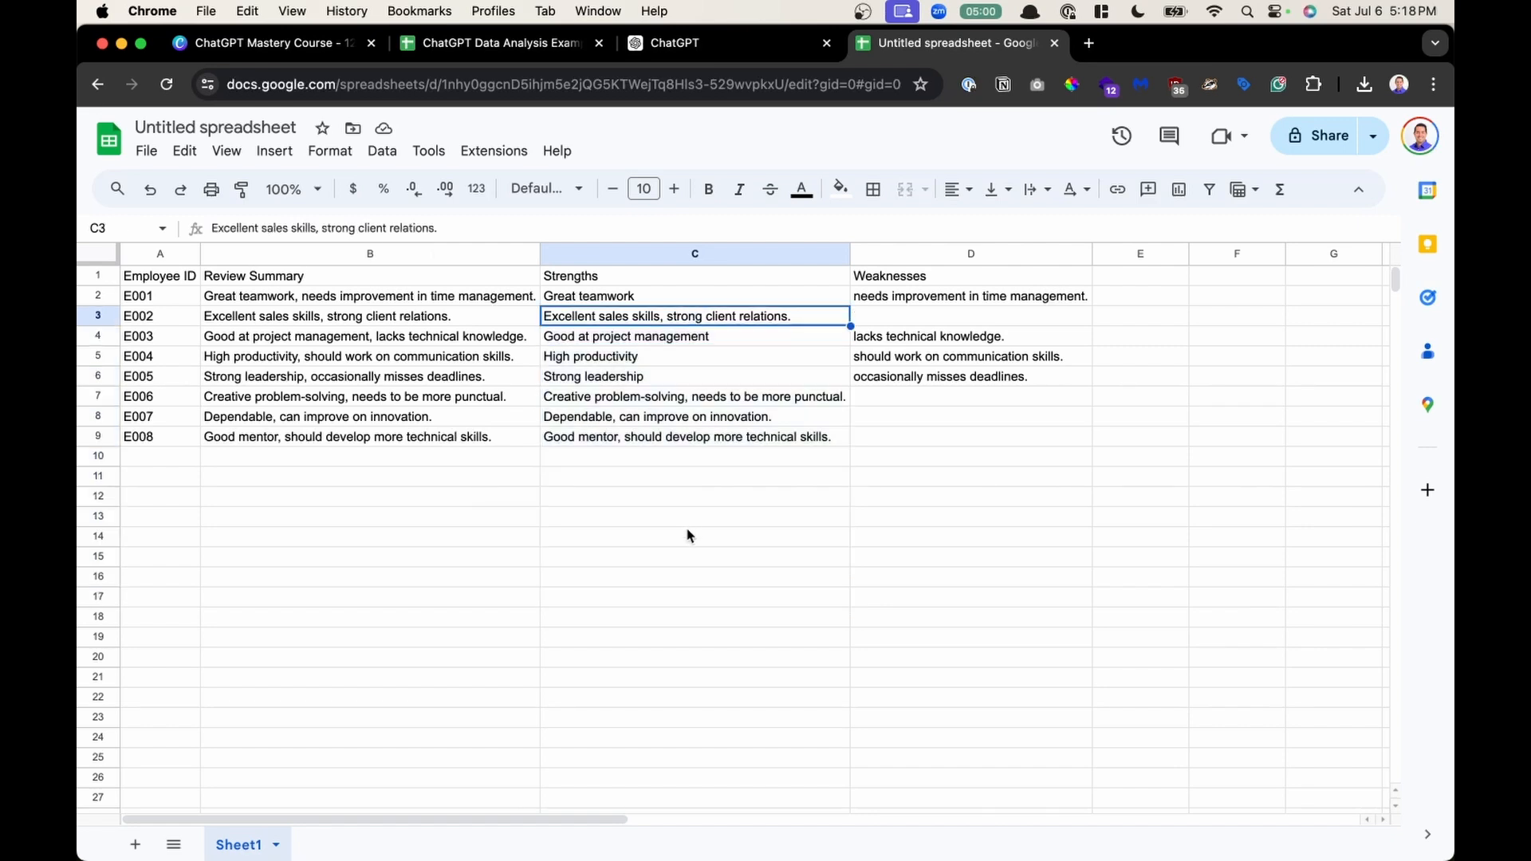
- Return to the ChatGPT tab and collapse the expanded Employee Performance Reviews table
click(696, 43)
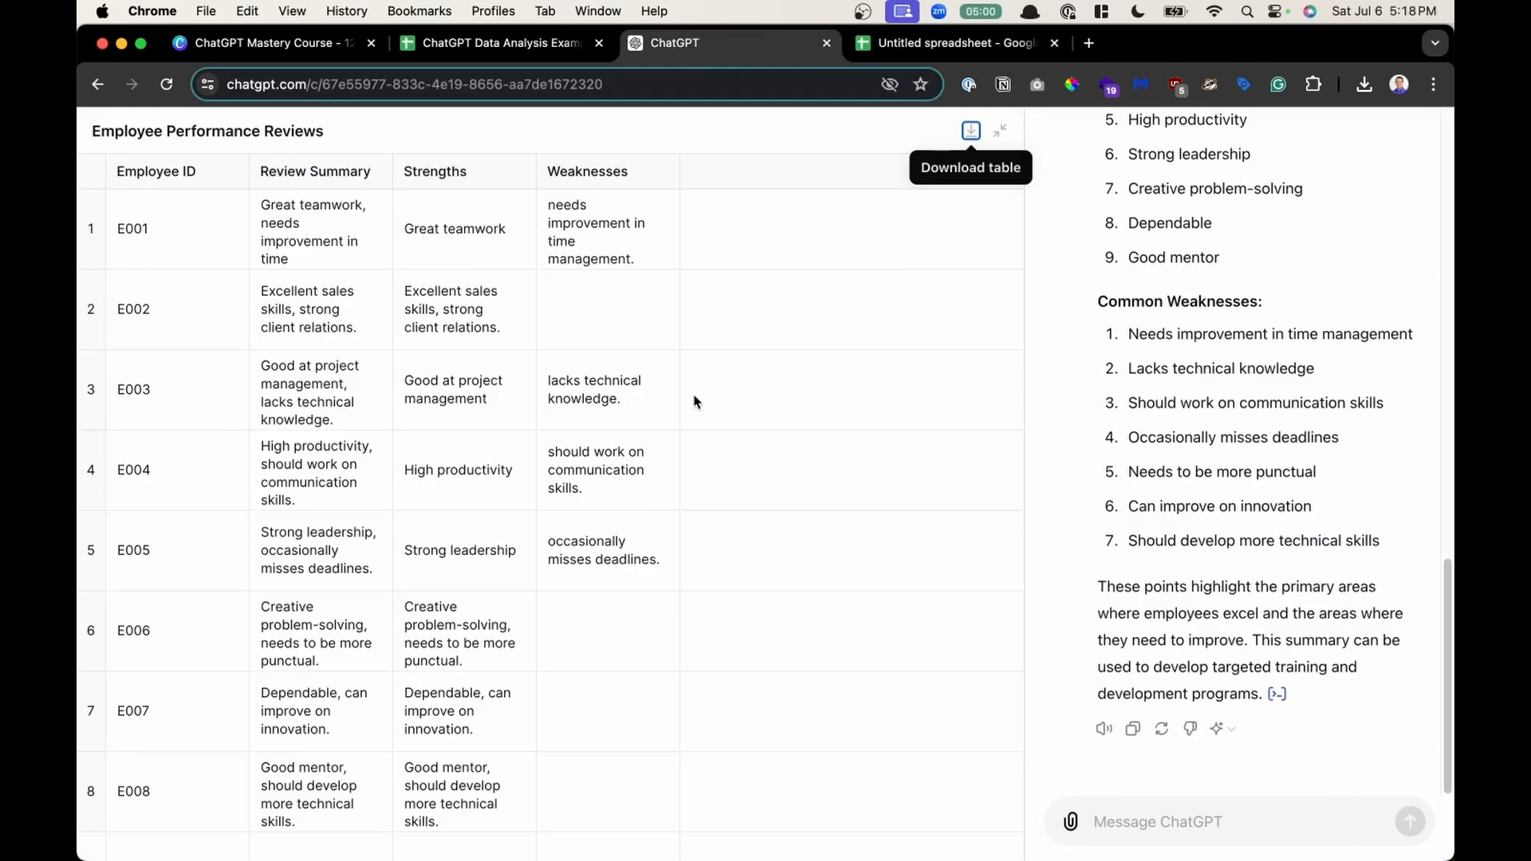
click(1002, 133)
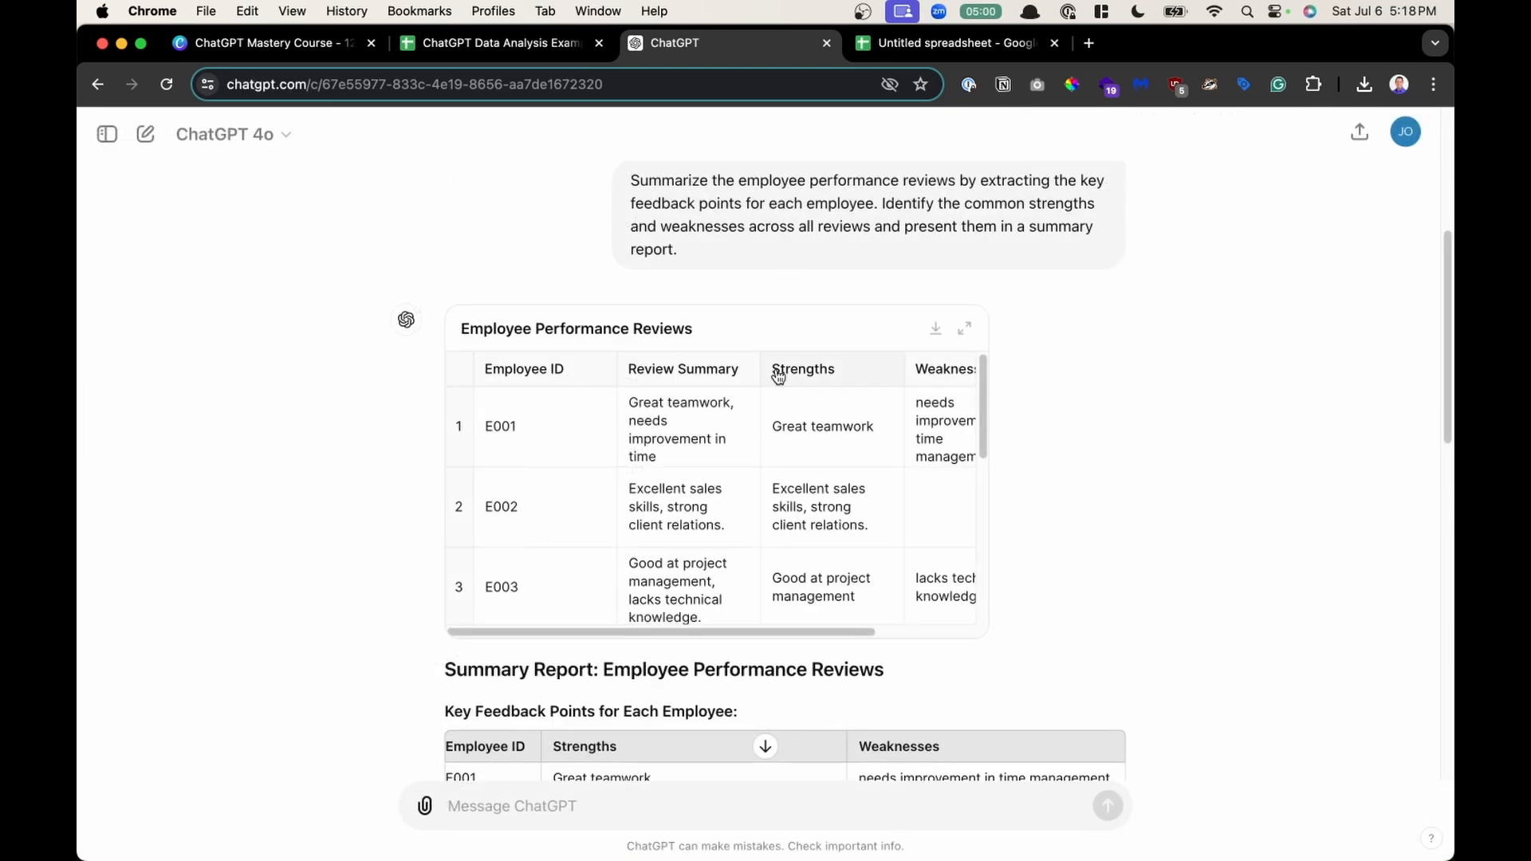
- Scroll through the summary report and highlight the Common Weaknesses list
scroll(1129, 368, down, 5)
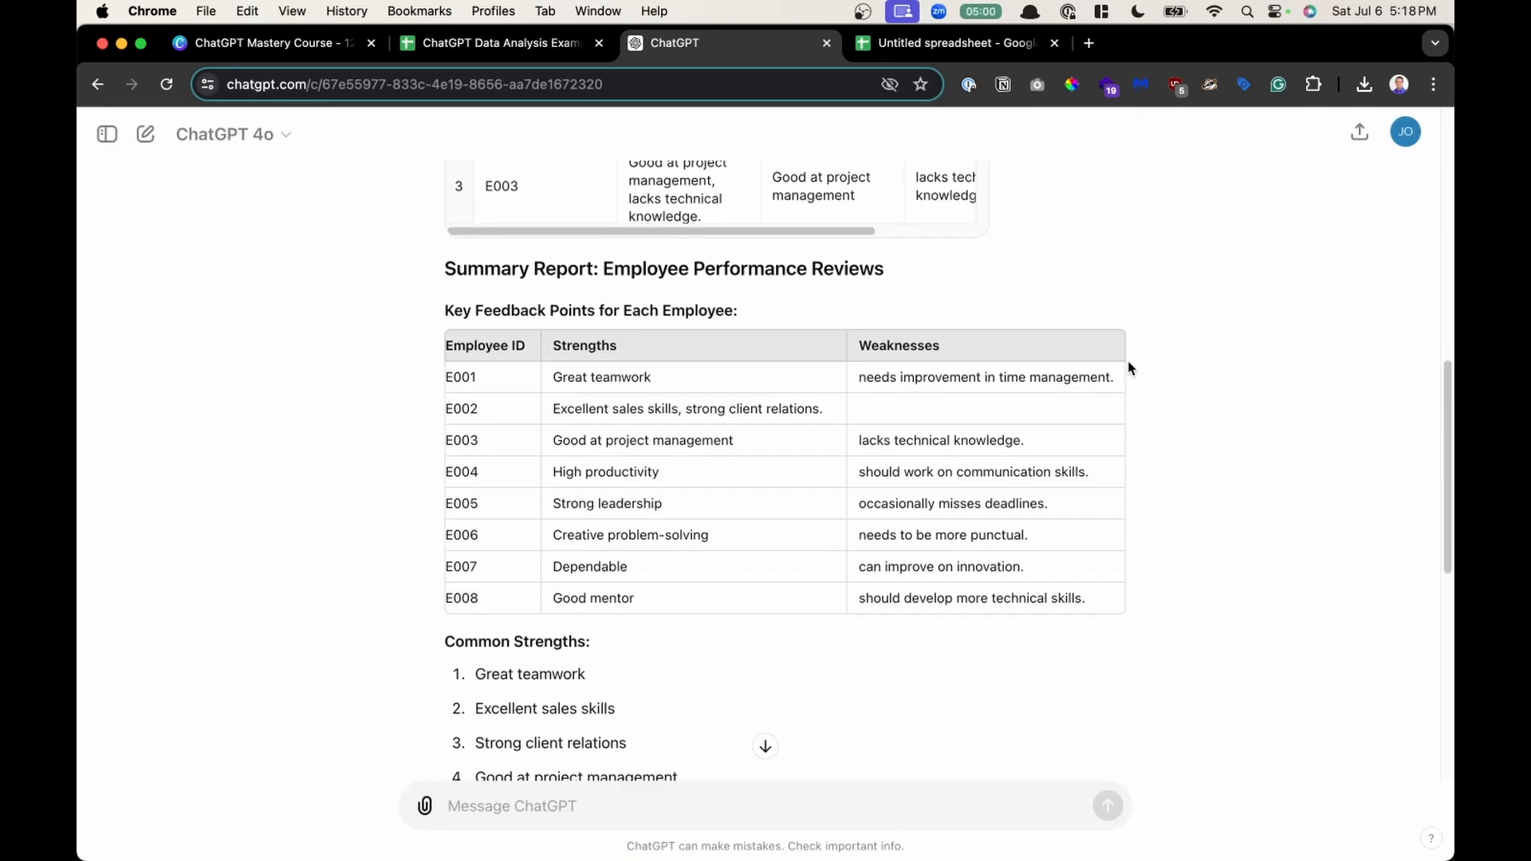
scroll(844, 597, down, 3)
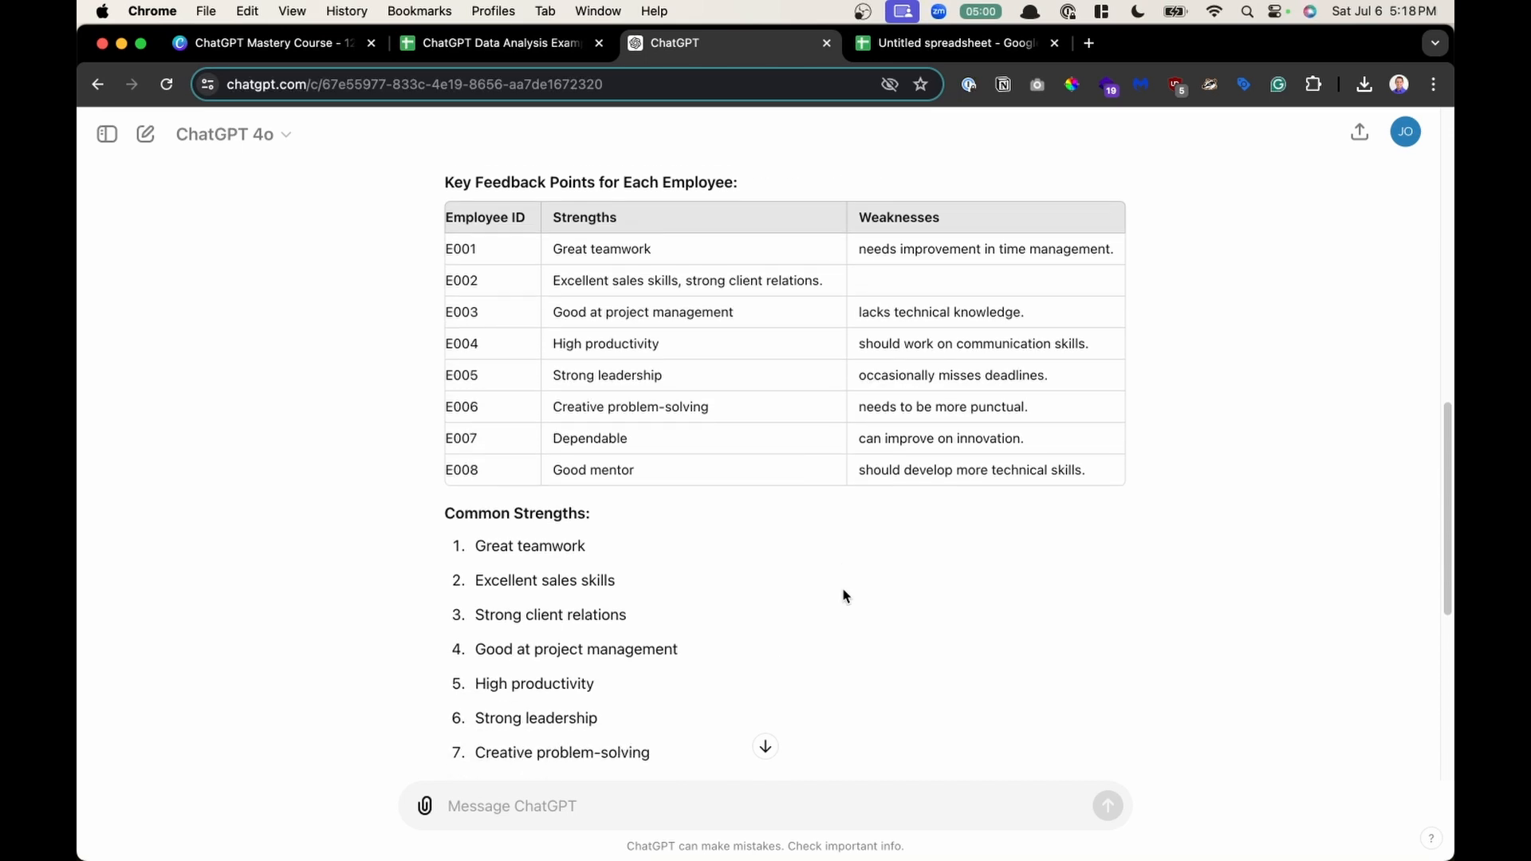
drag(684, 704, 623, 674)
scroll(468, 407, down, 4)
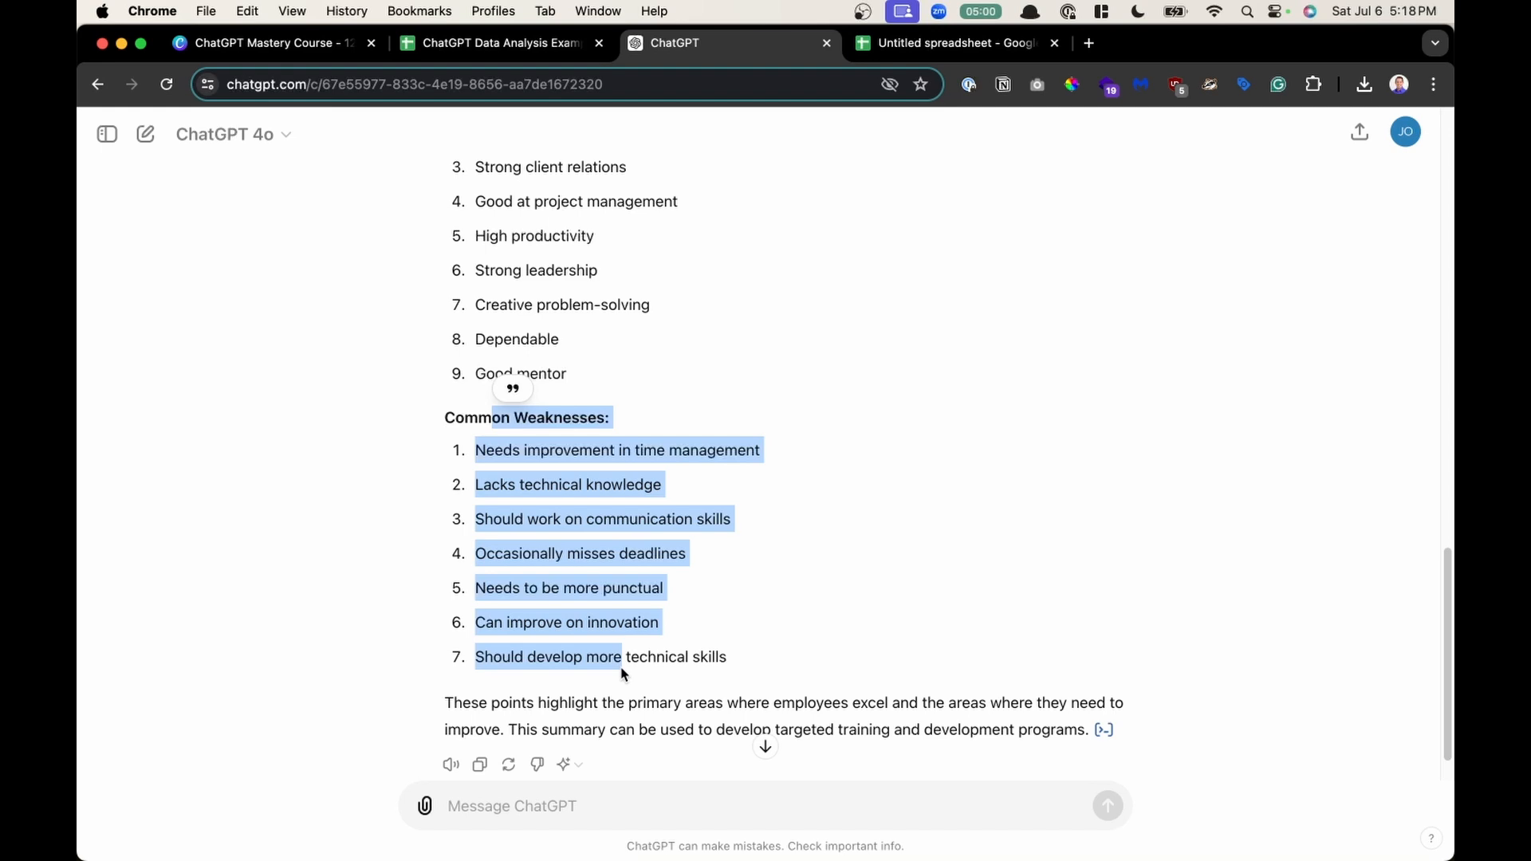
scroll(623, 674, up, 2)
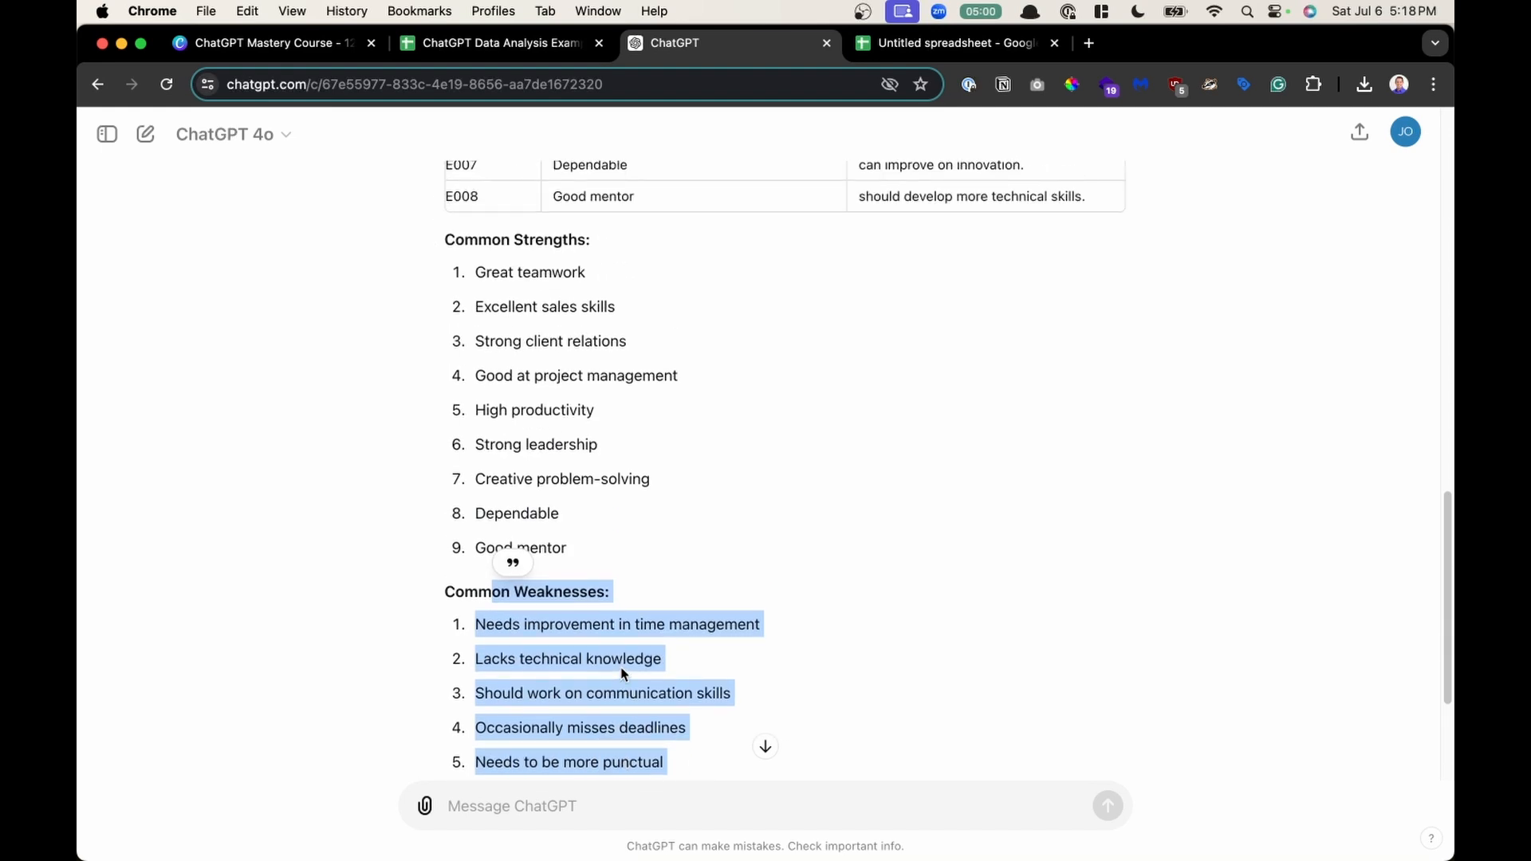
scroll(623, 674, up, 1)
scroll(621, 672, up, 3)
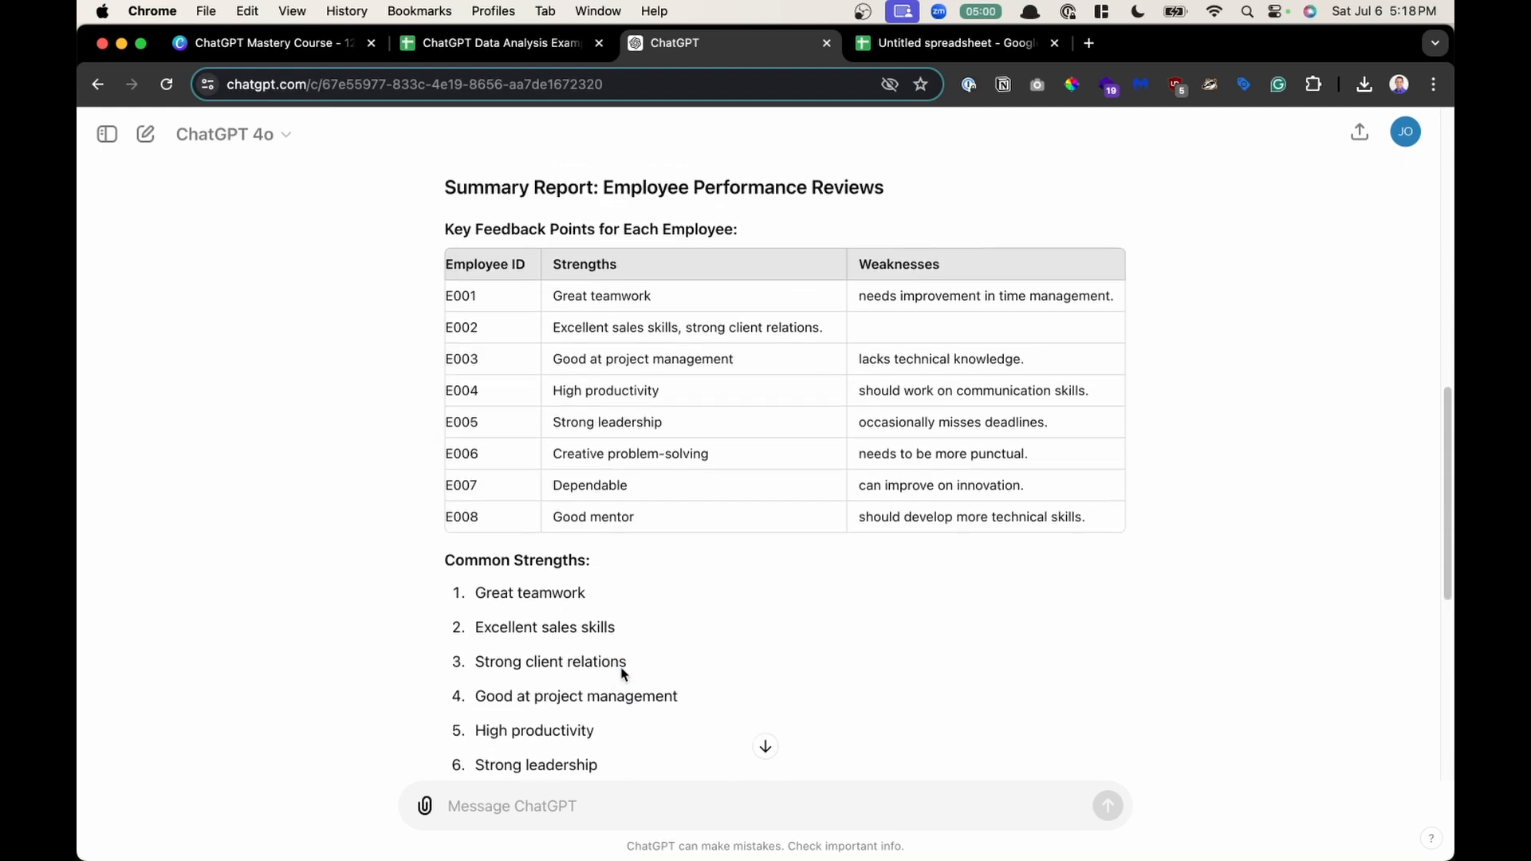
- Send a prompt asking for a summary of the top three most mentioned strengths and top three areas needing improvement
scroll(671, 596, down, 1)
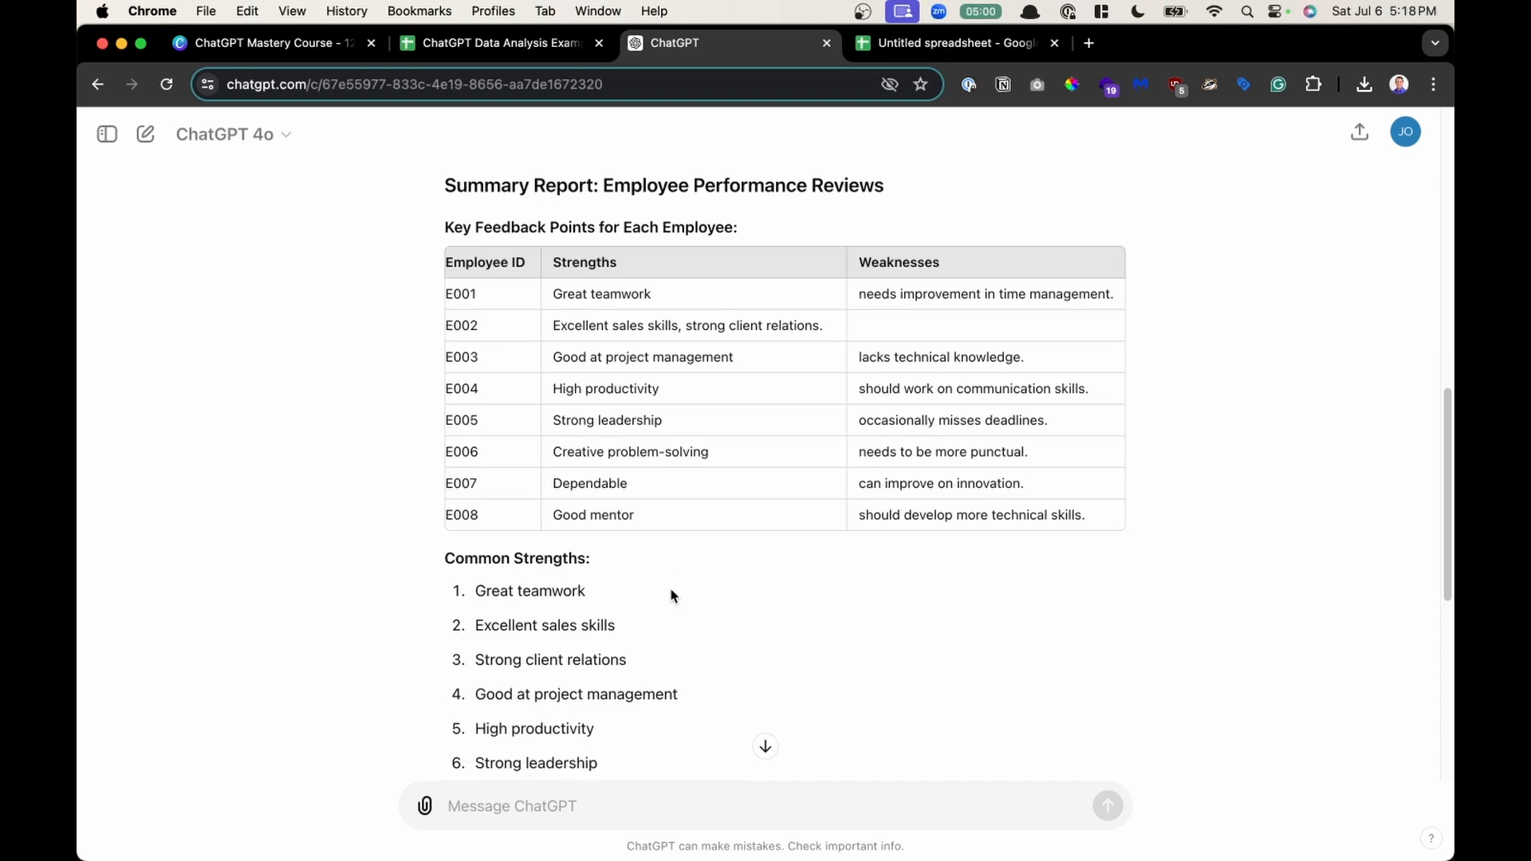
scroll(636, 802, down, 3)
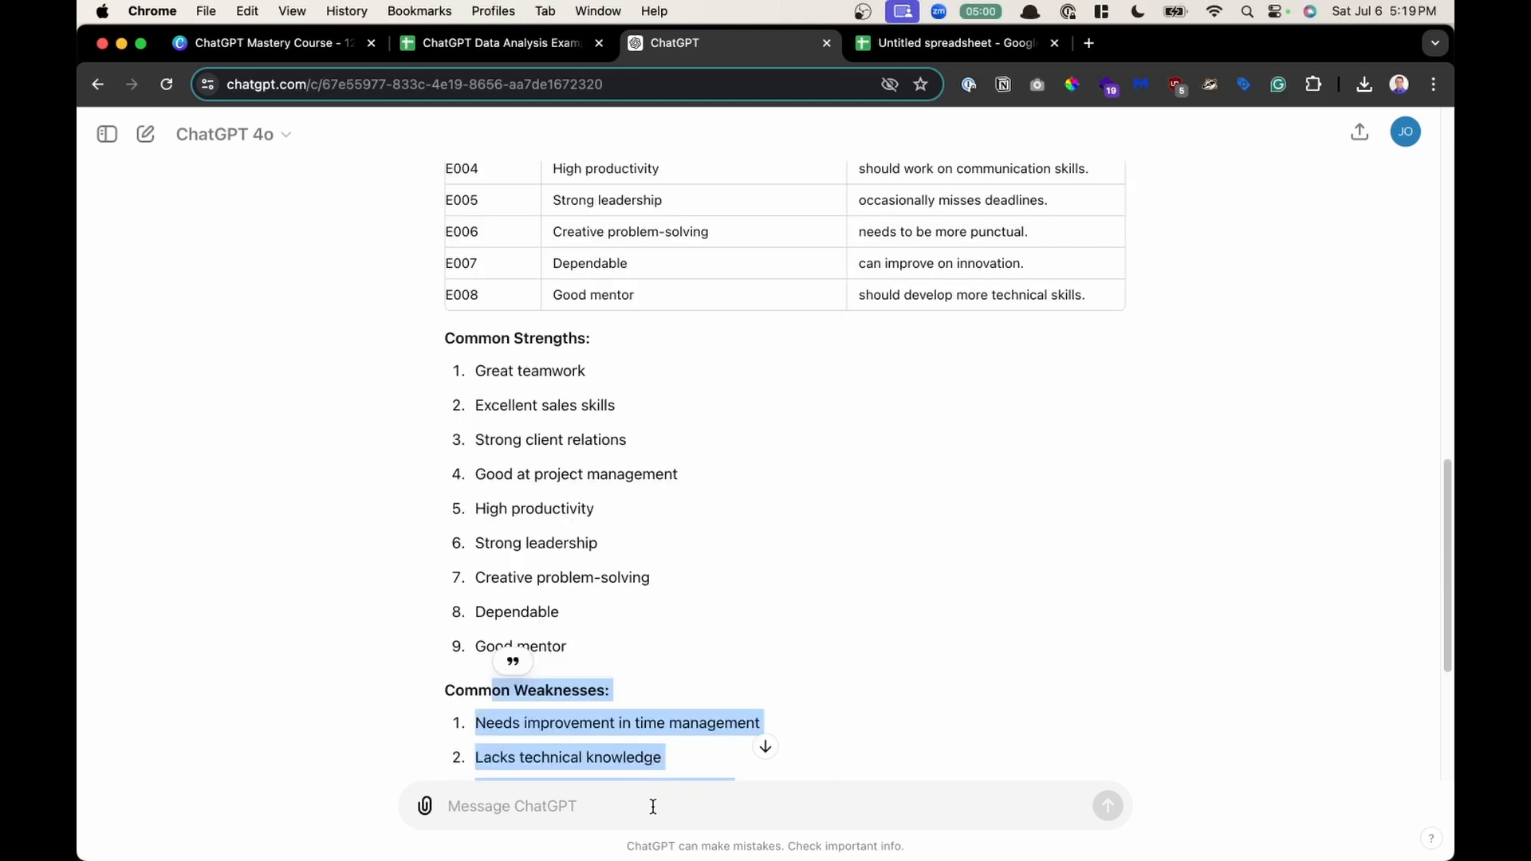
click(652, 807)
text(Analyze the performance reviews dataset and create a summary that highlights the top three most frequently mentioned strengths and the top three areas needing improvement among the employees)
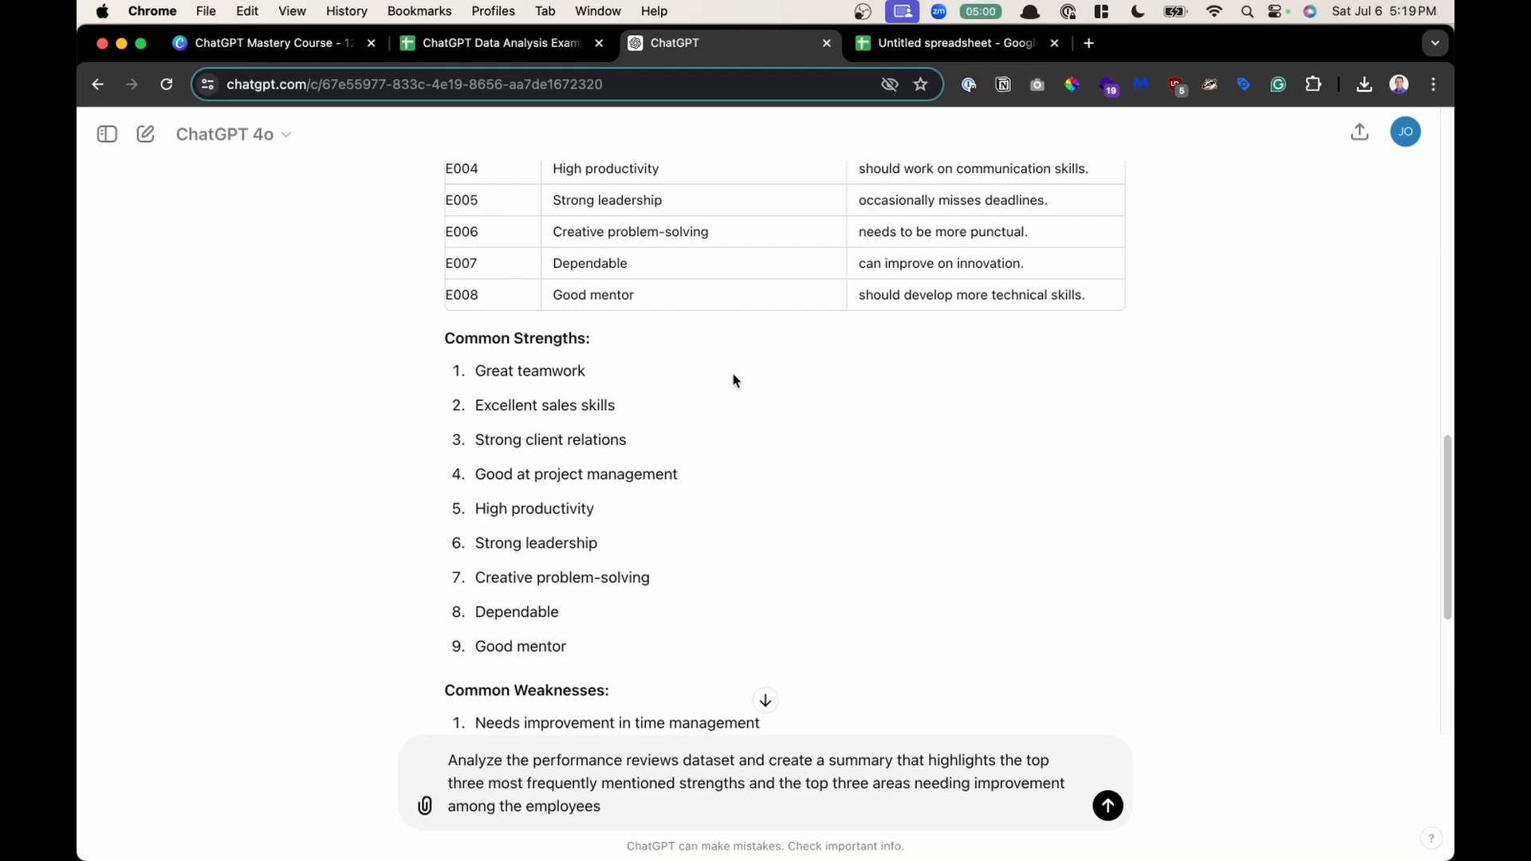
scroll(609, 656, down, 1)
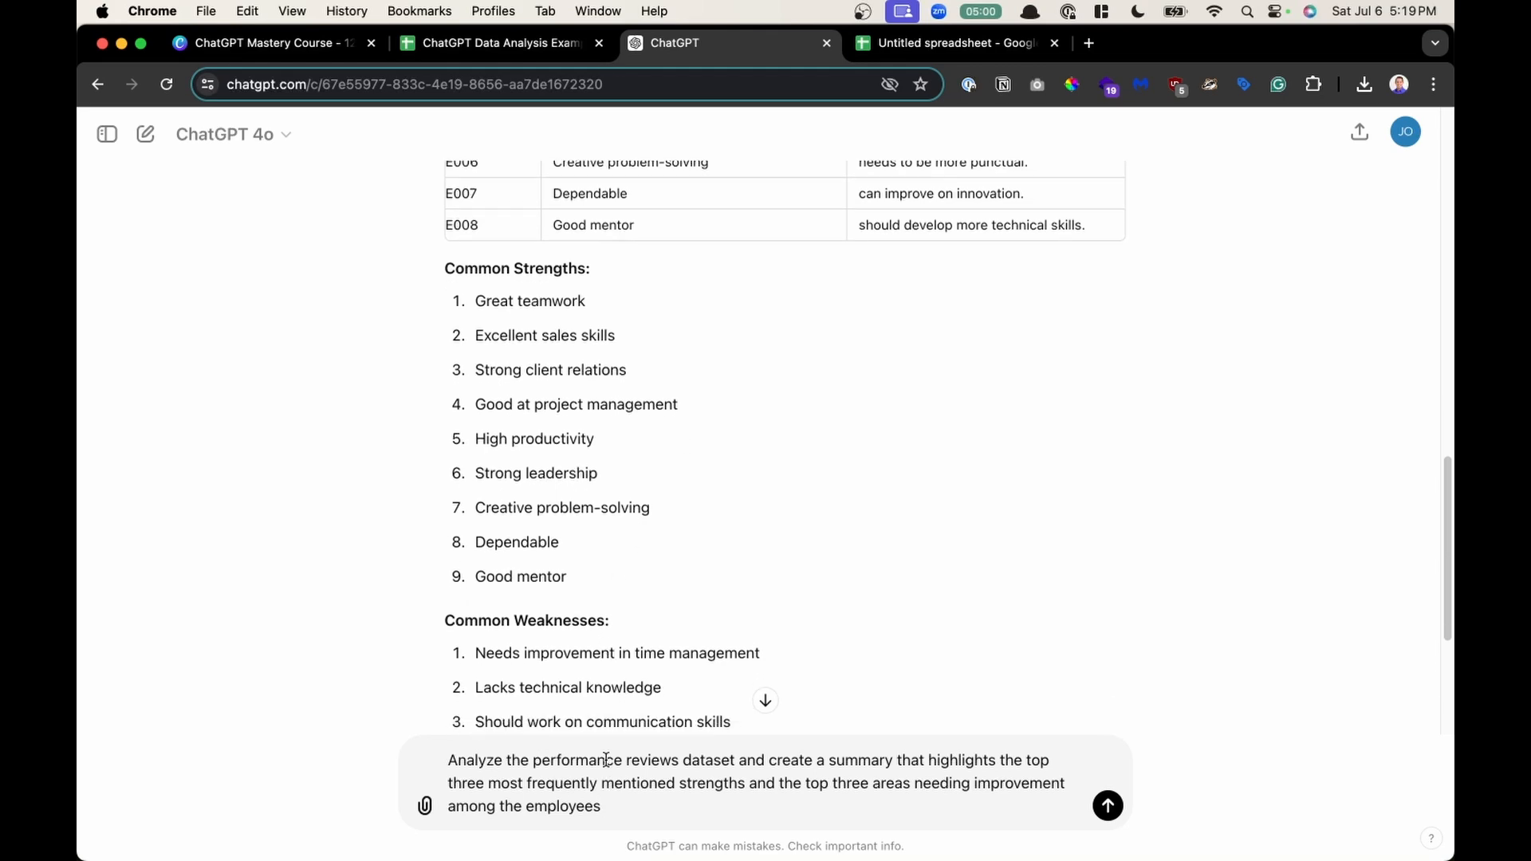
key(super+equal)
key(super+equal)
key(super+equal)
key(super+equal)
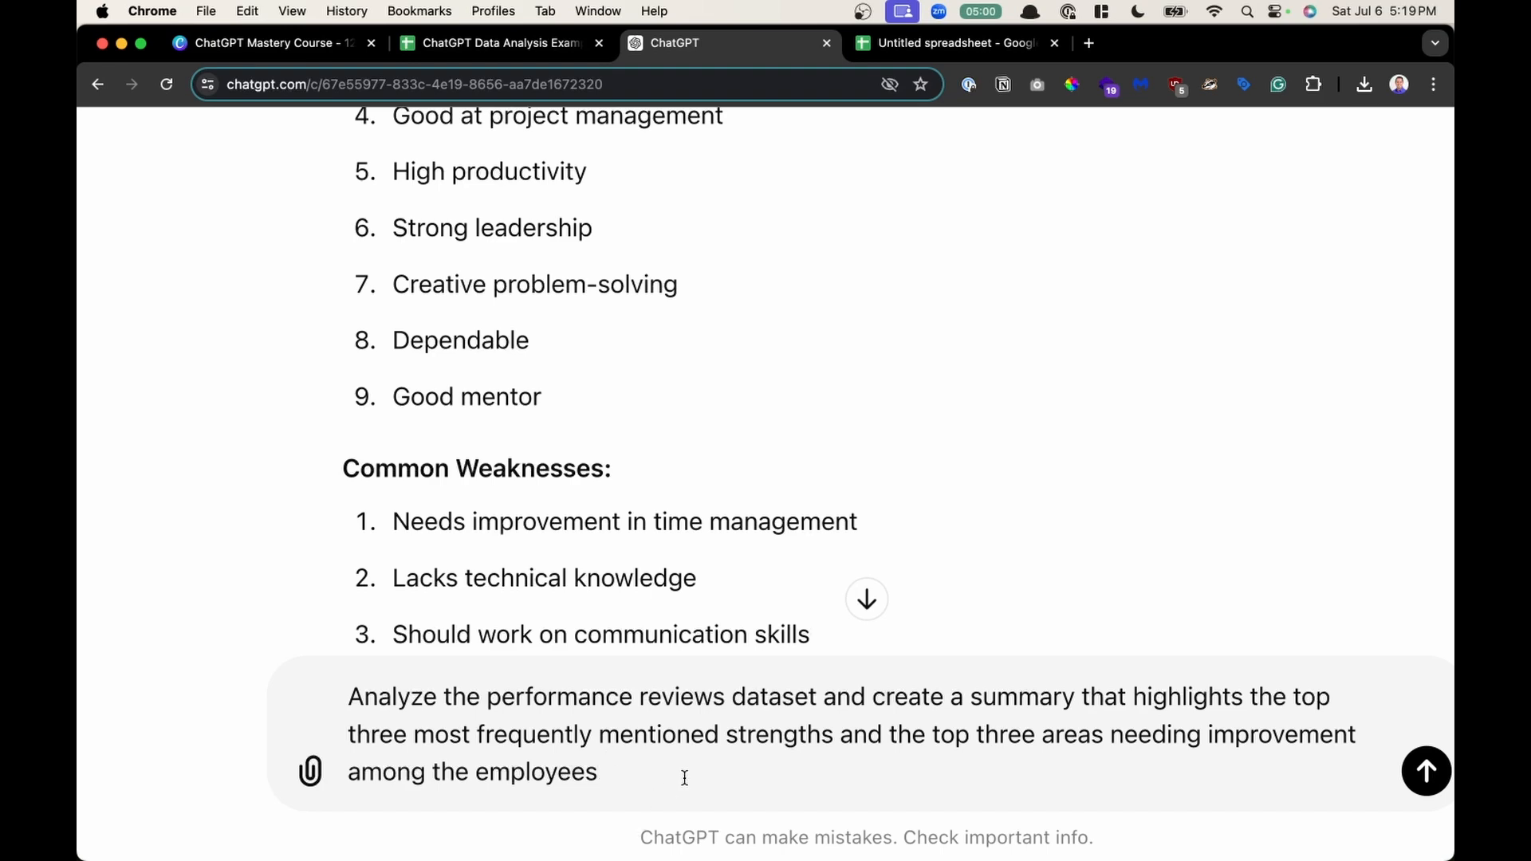
key(super+0)
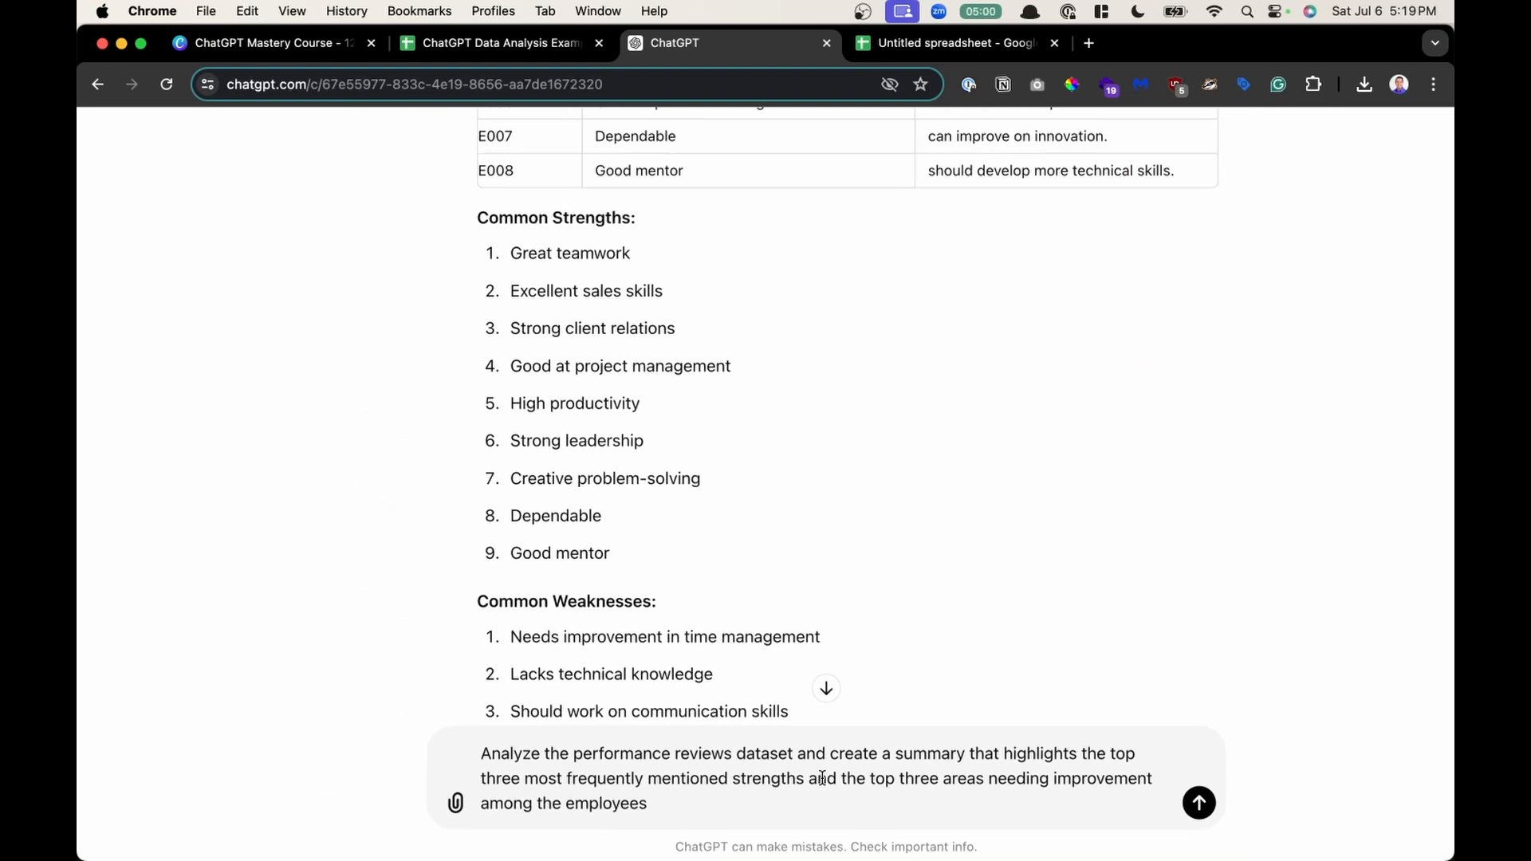
key(Return)
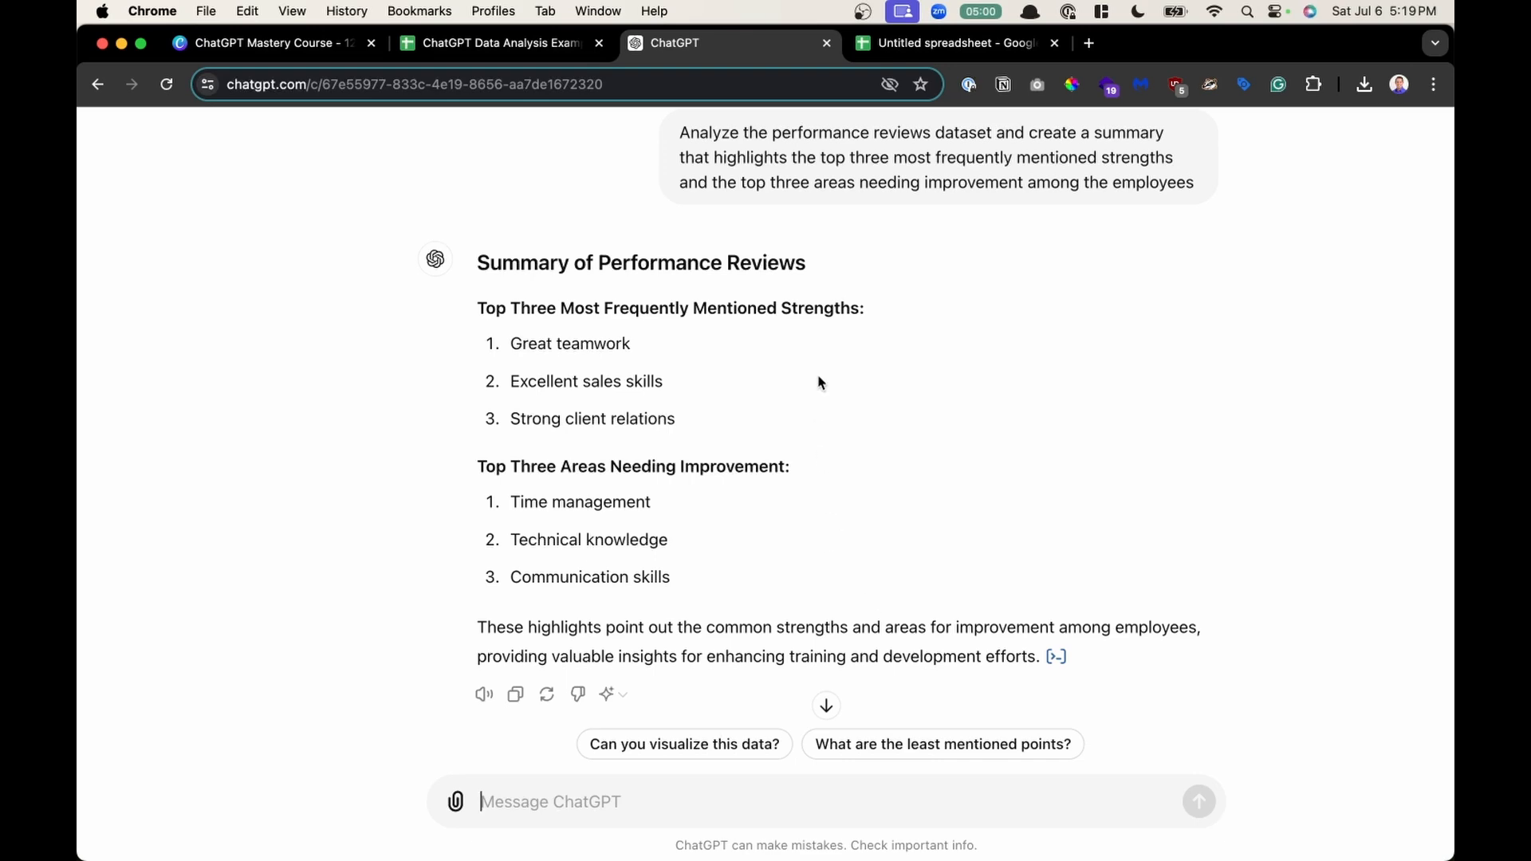
- Highlight the top three strengths and improvement areas in the response to review them
drag(484, 308, 667, 386)
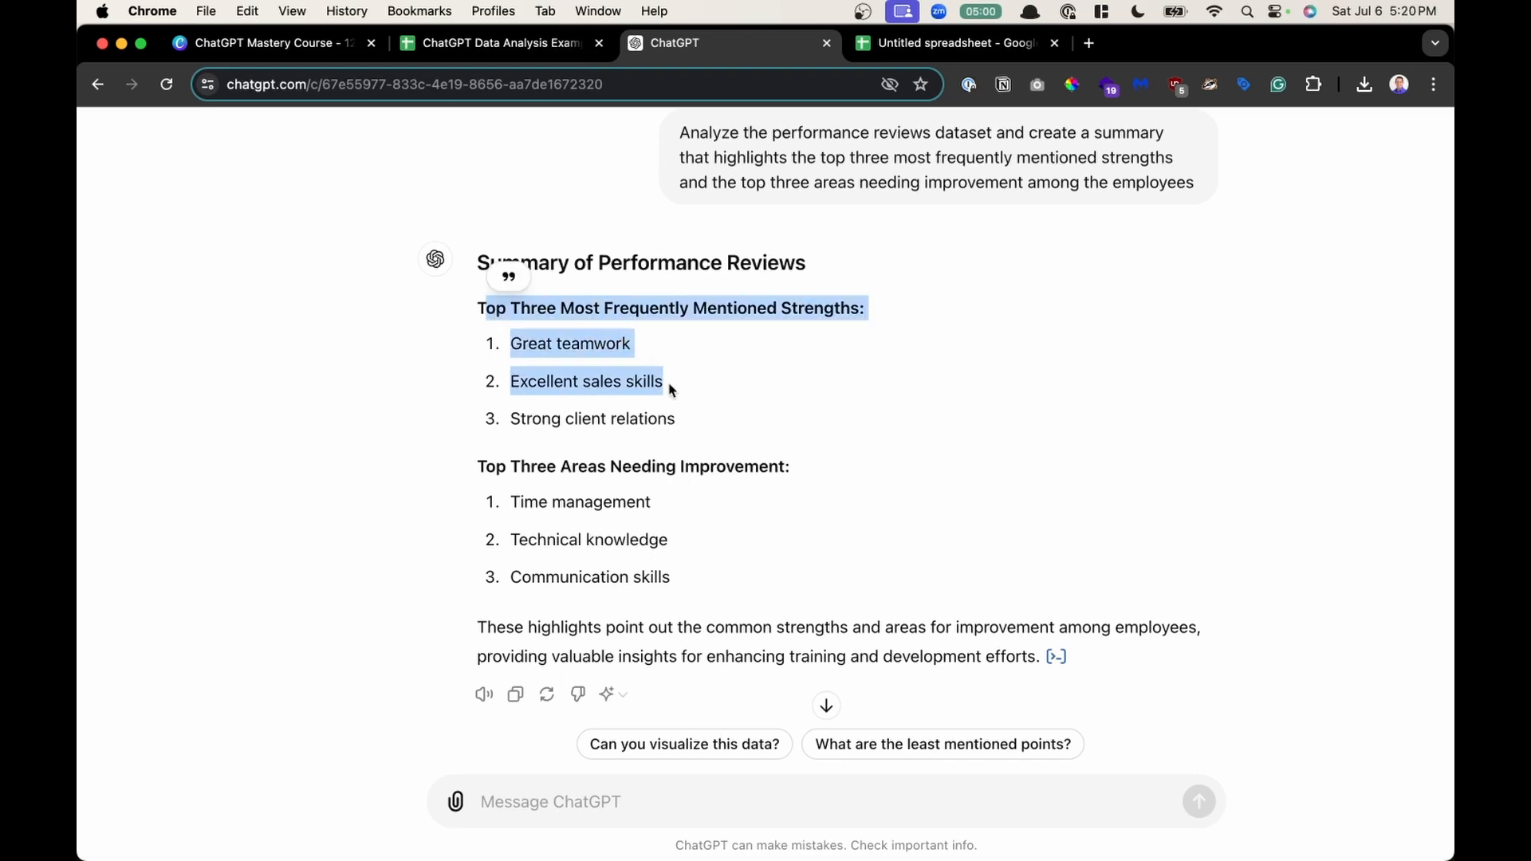
key(super+equal)
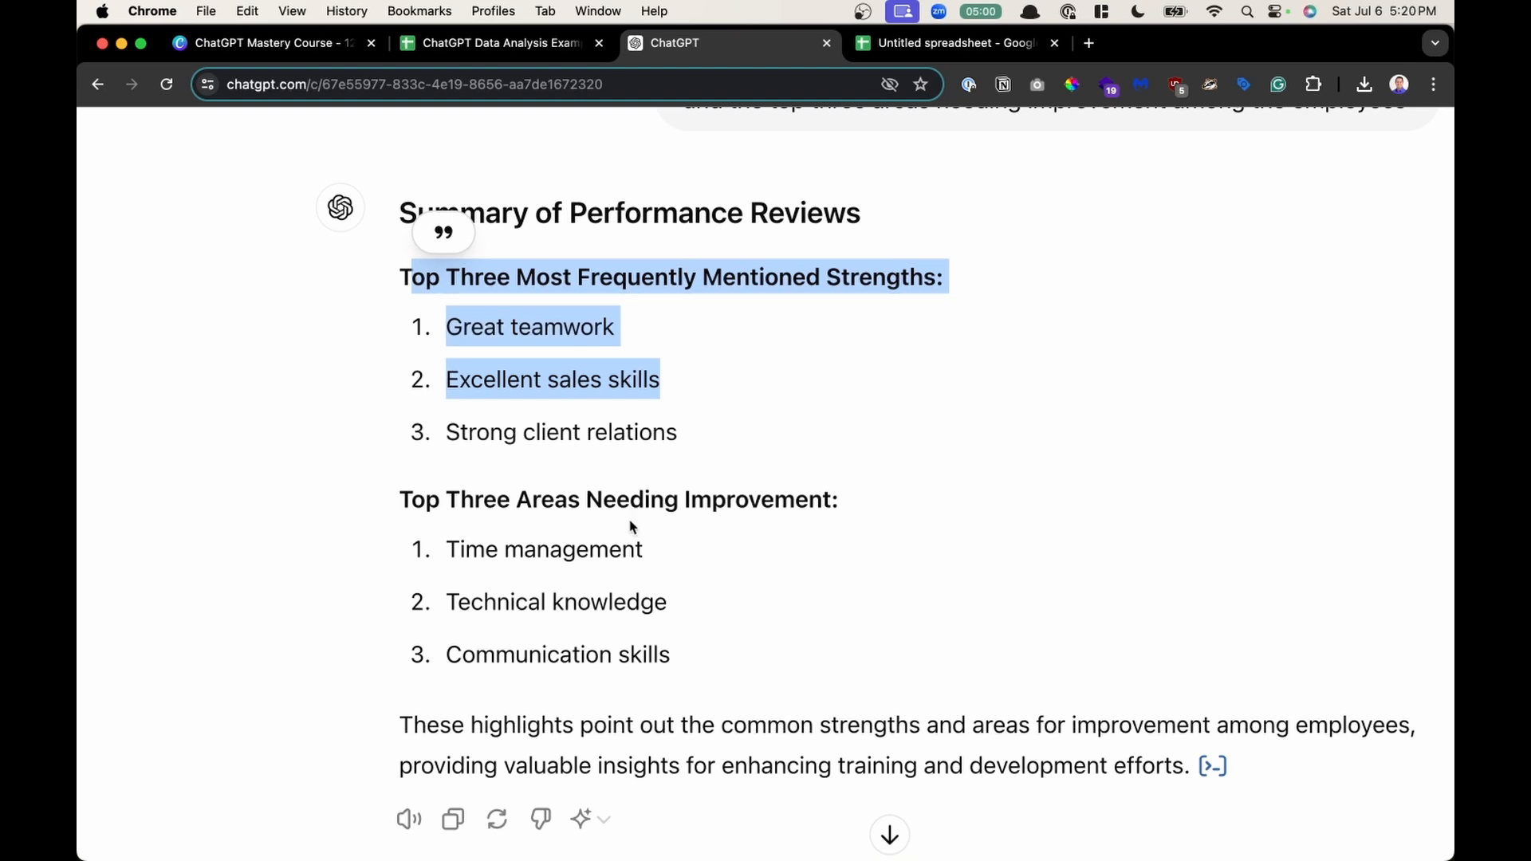
scroll(631, 527, down, 1)
click(630, 520)
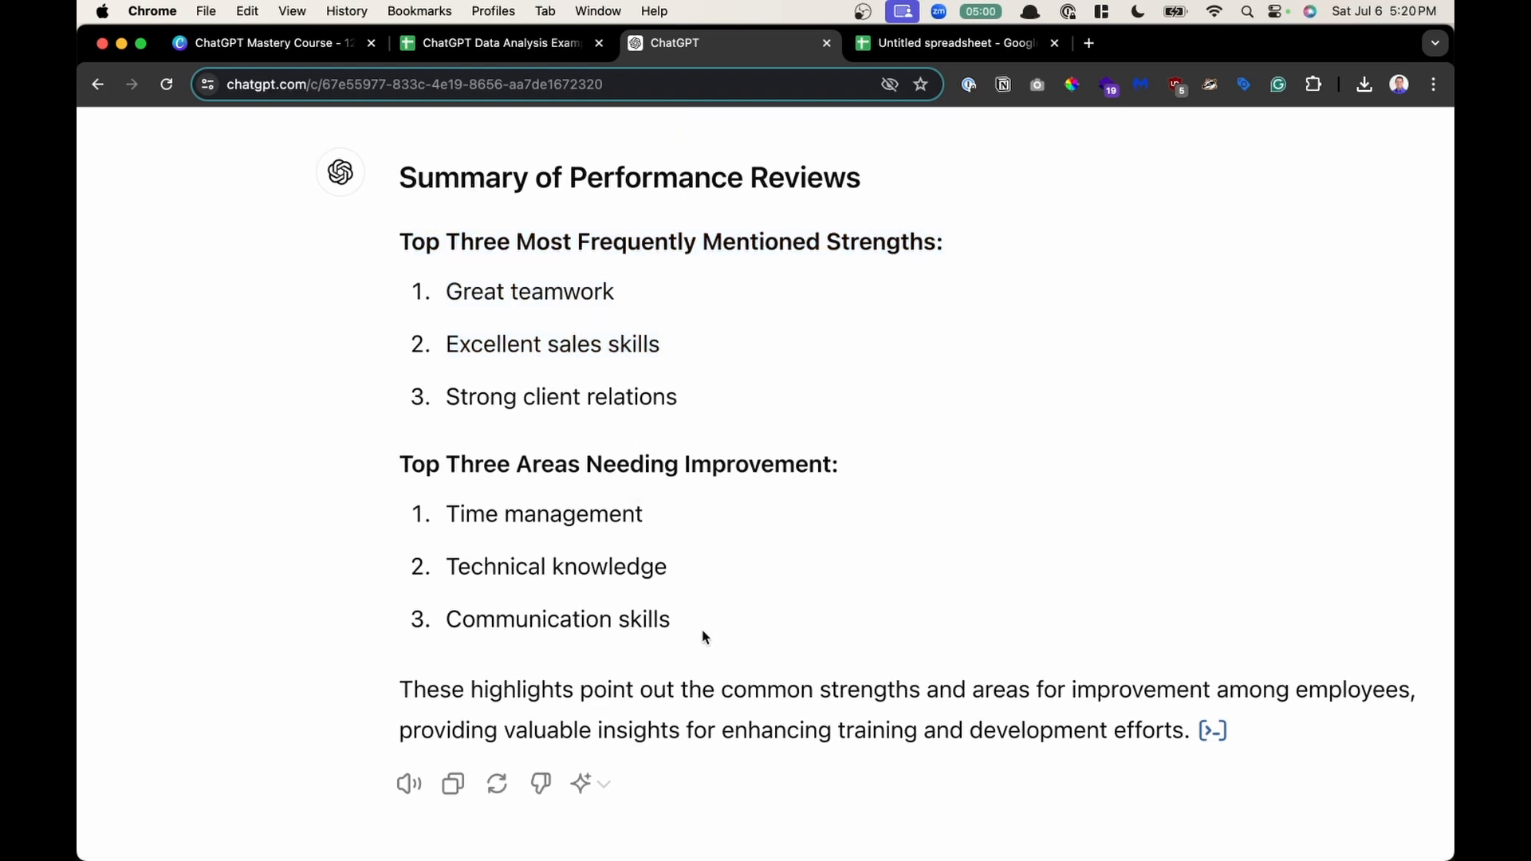
drag(705, 636, 542, 263)
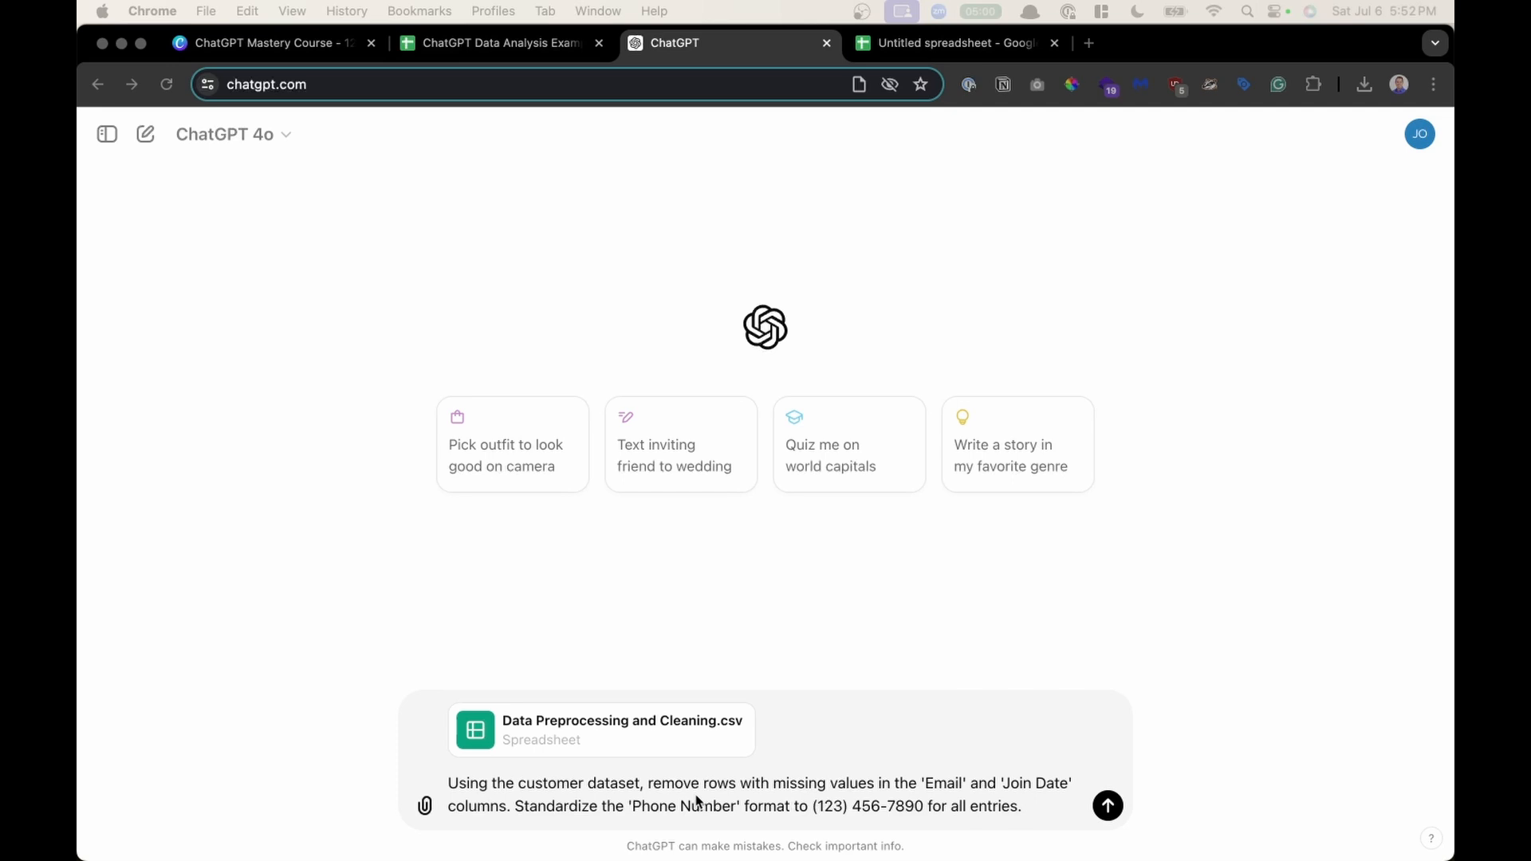
- Compare the drafted cleaning prompt with the Phone Number cells F2:F5 on the Data Preprocessing and Cleaning sheet
click(730, 782)
scroll(730, 782, up, 5)
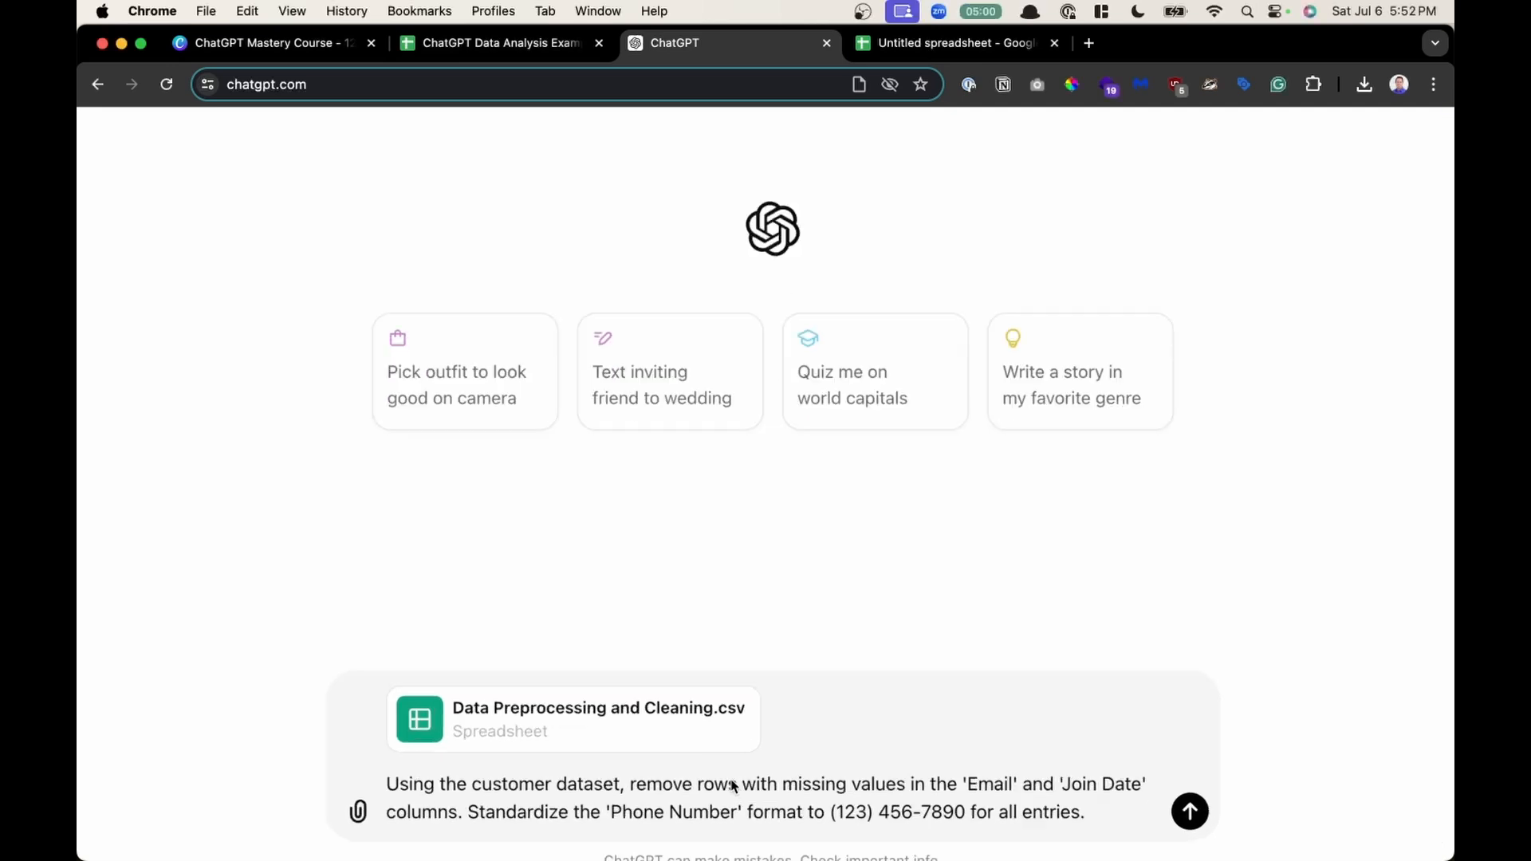
scroll(732, 781, down, 1)
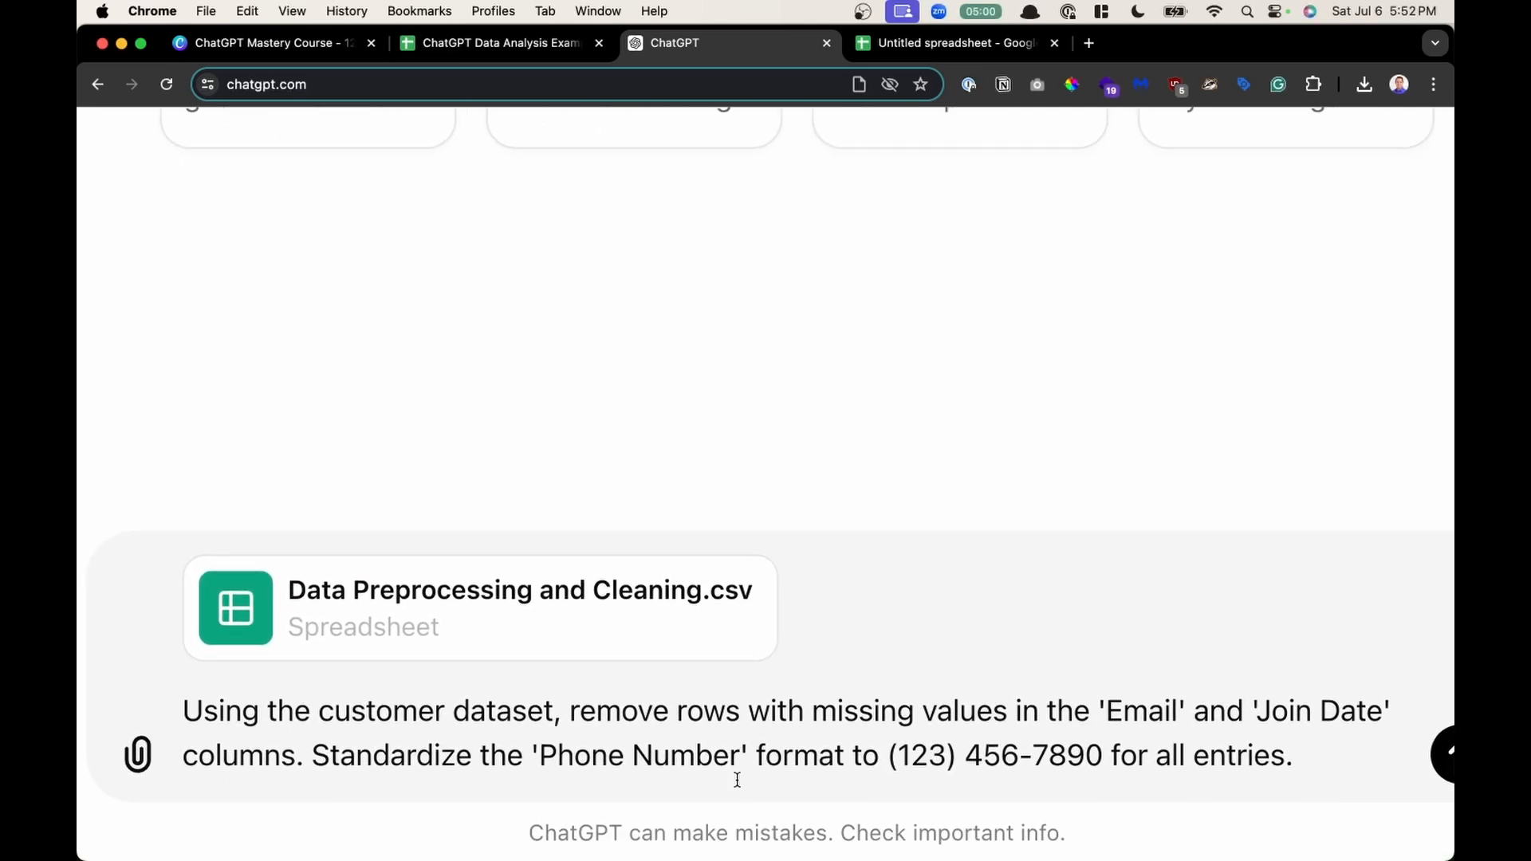
click(523, 36)
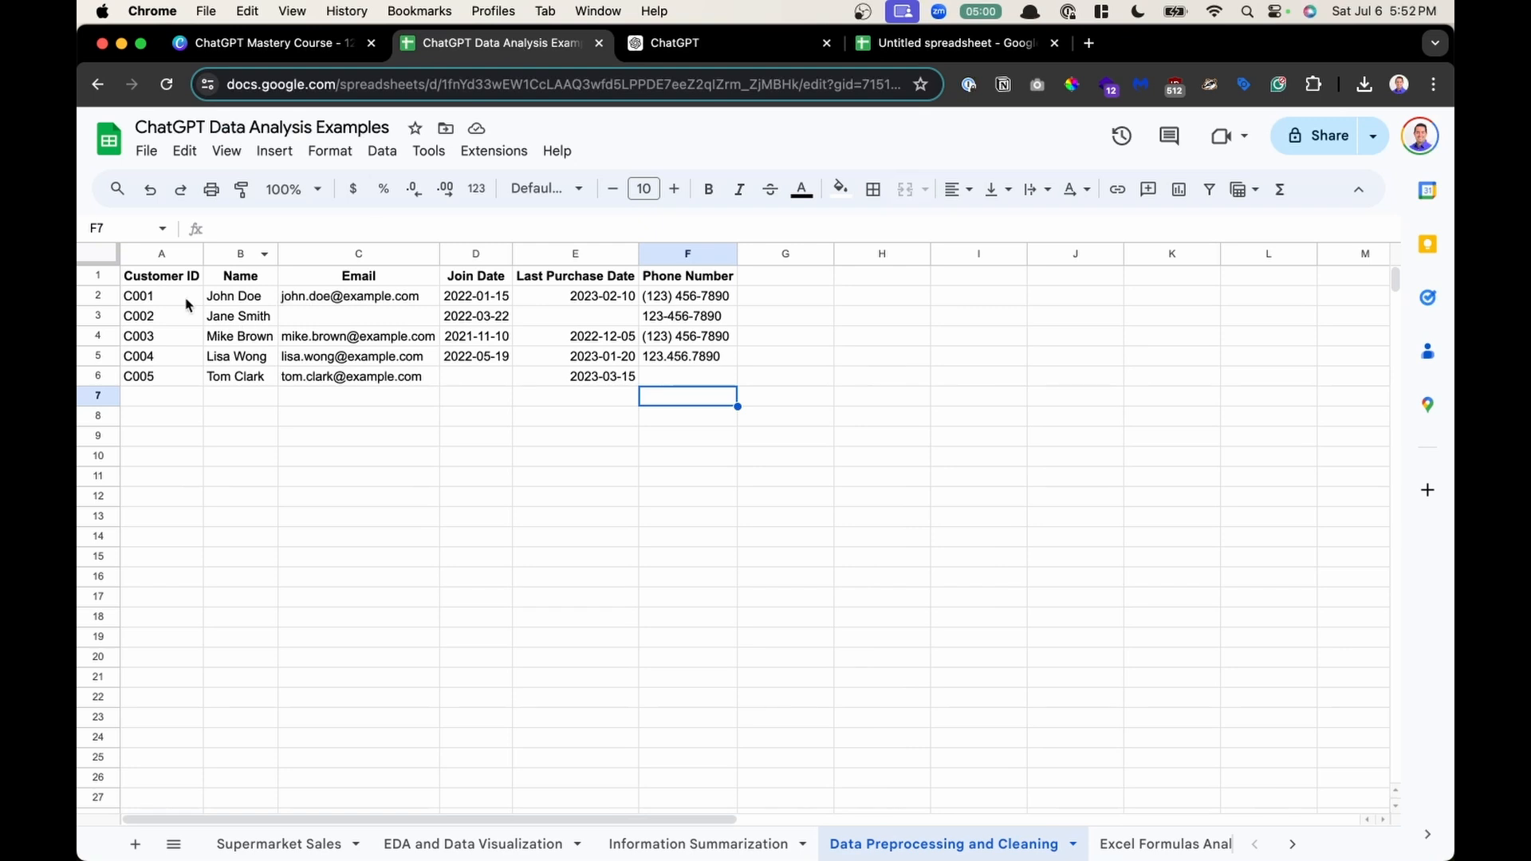
click(317, 322)
drag(643, 305, 676, 359)
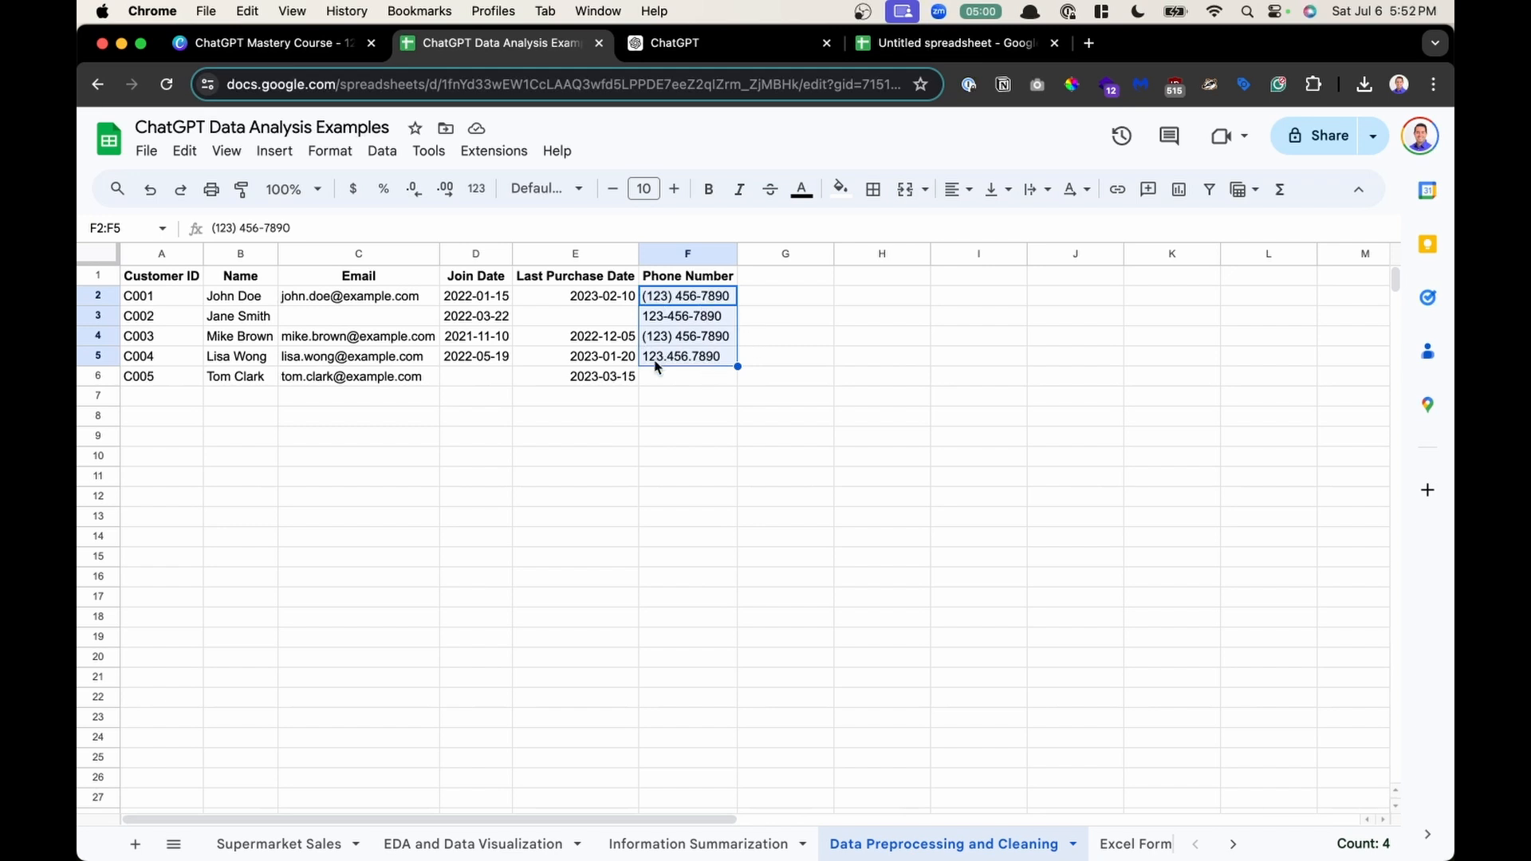
click(678, 48)
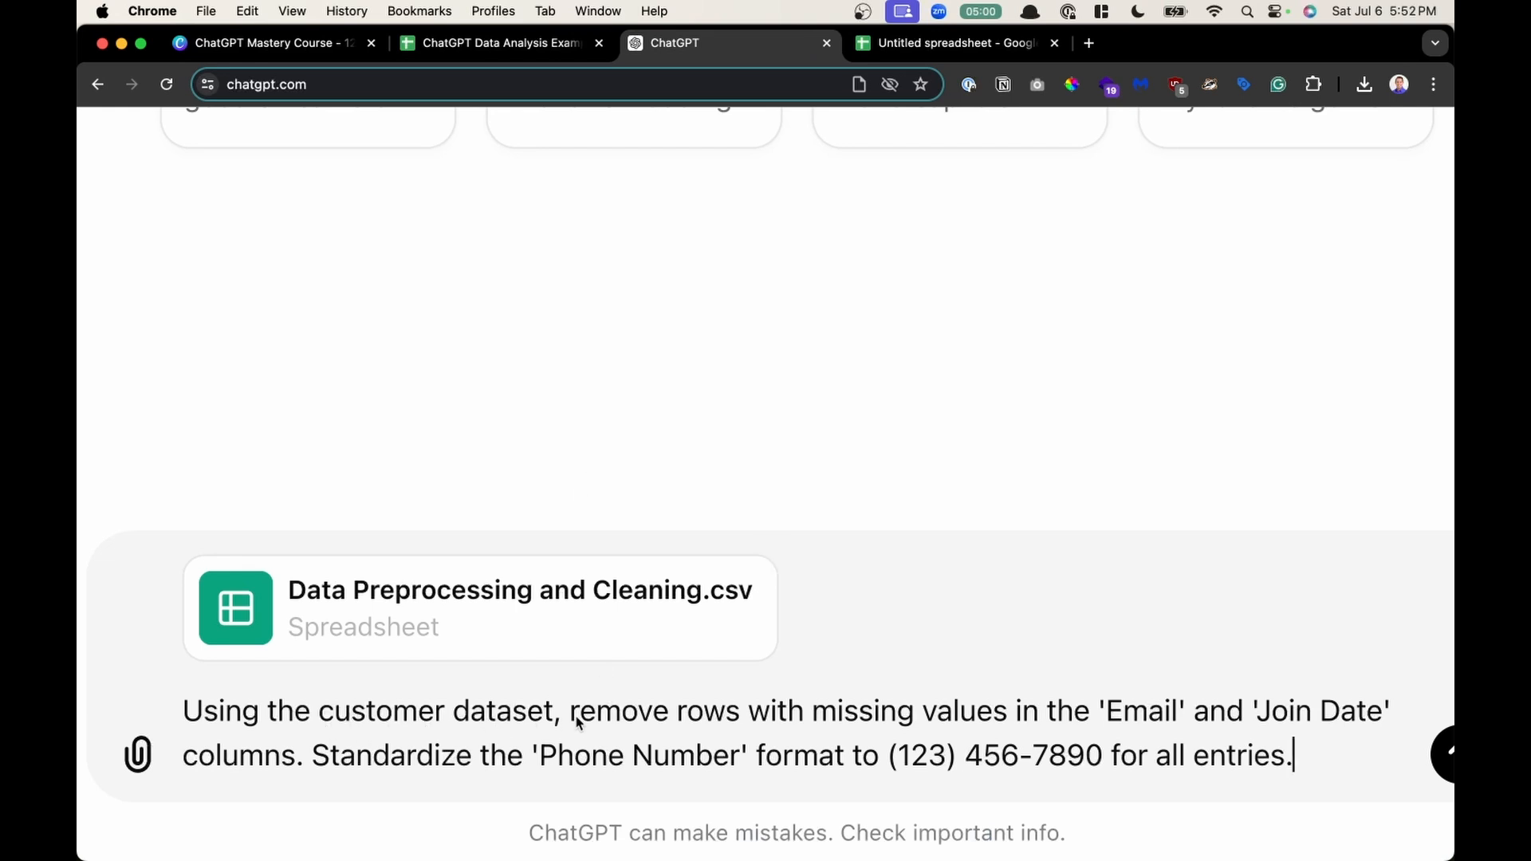
drag(596, 713, 1172, 710)
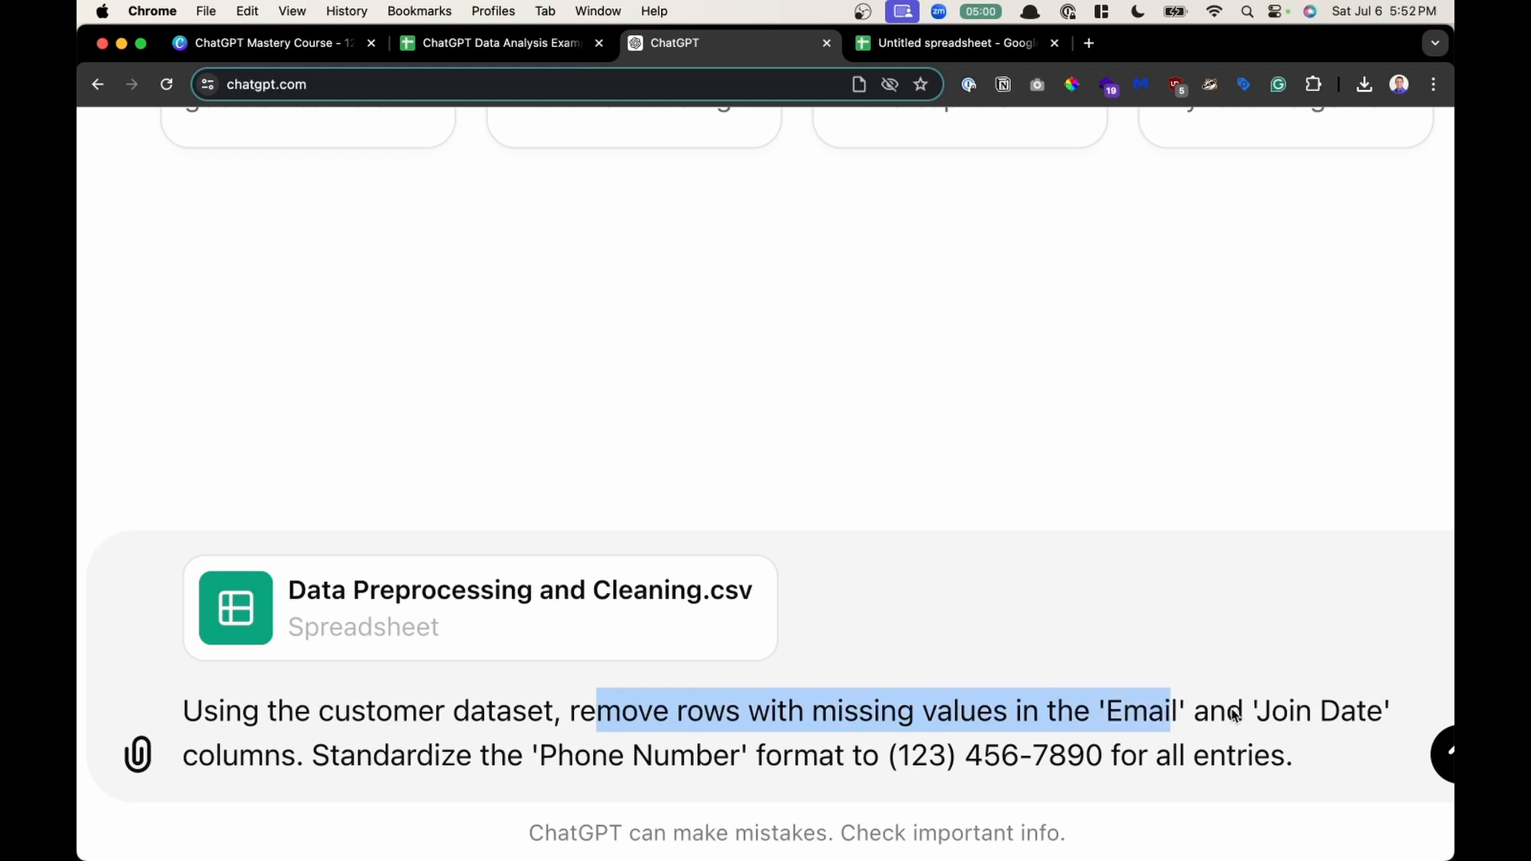
click(419, 753)
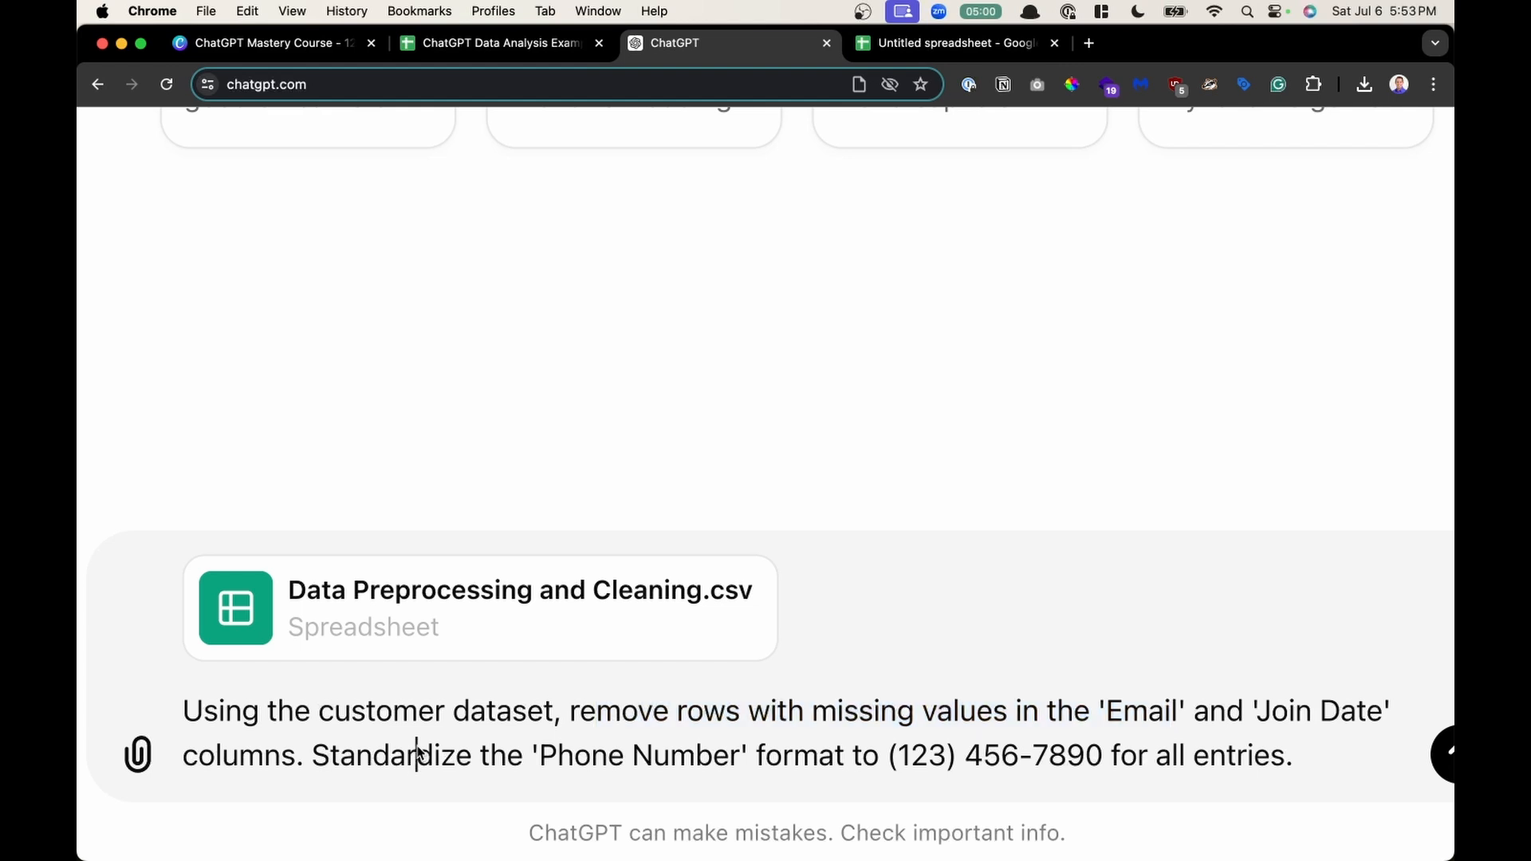
drag(312, 755, 750, 756)
click(750, 757)
click(539, 756)
drag(749, 758, 624, 764)
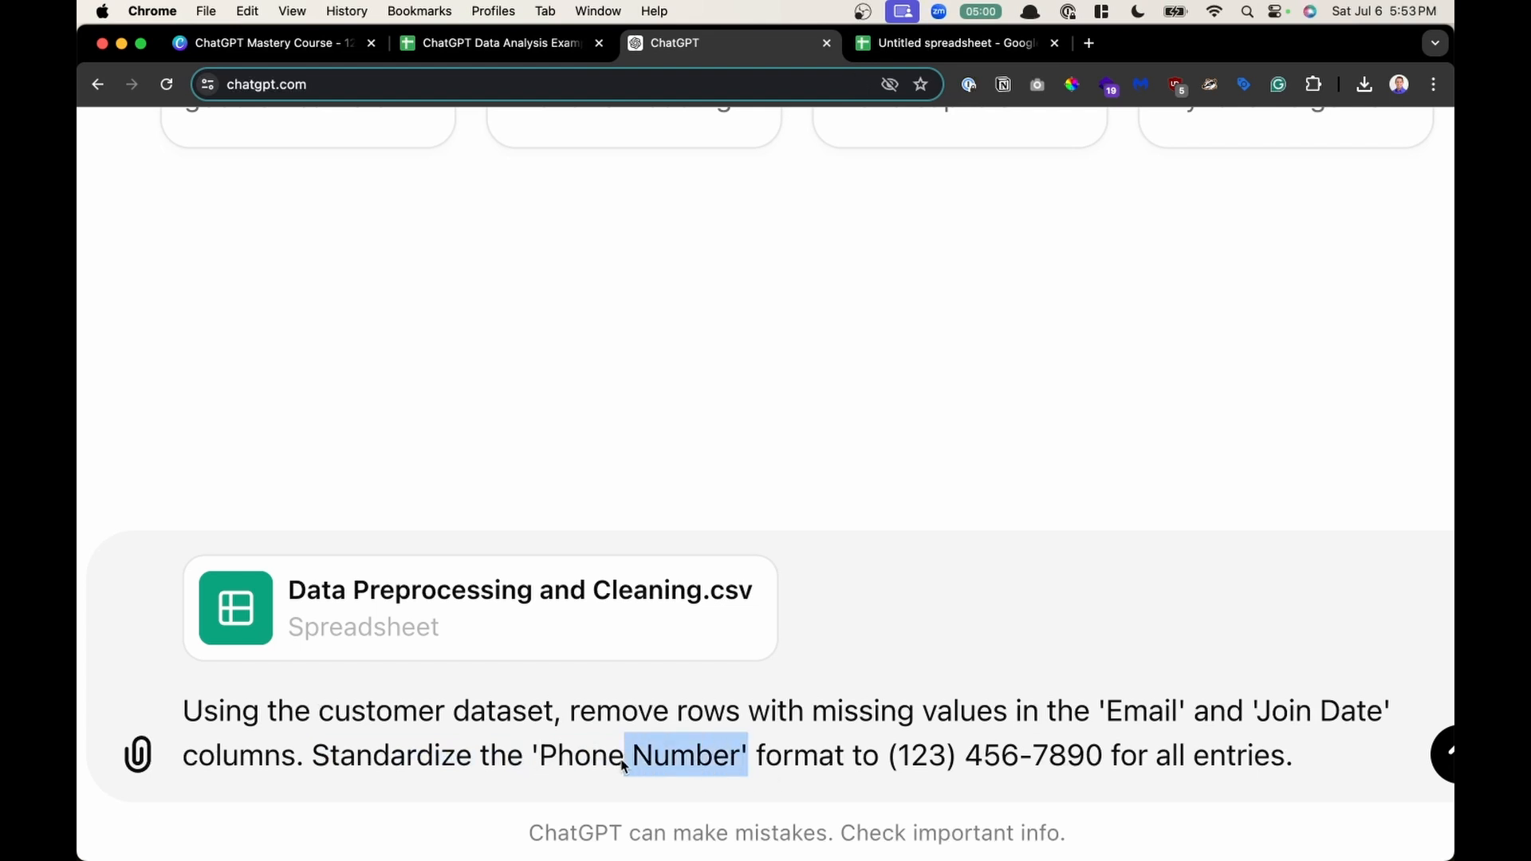
click(319, 764)
drag(319, 764, 1312, 759)
click(1312, 759)
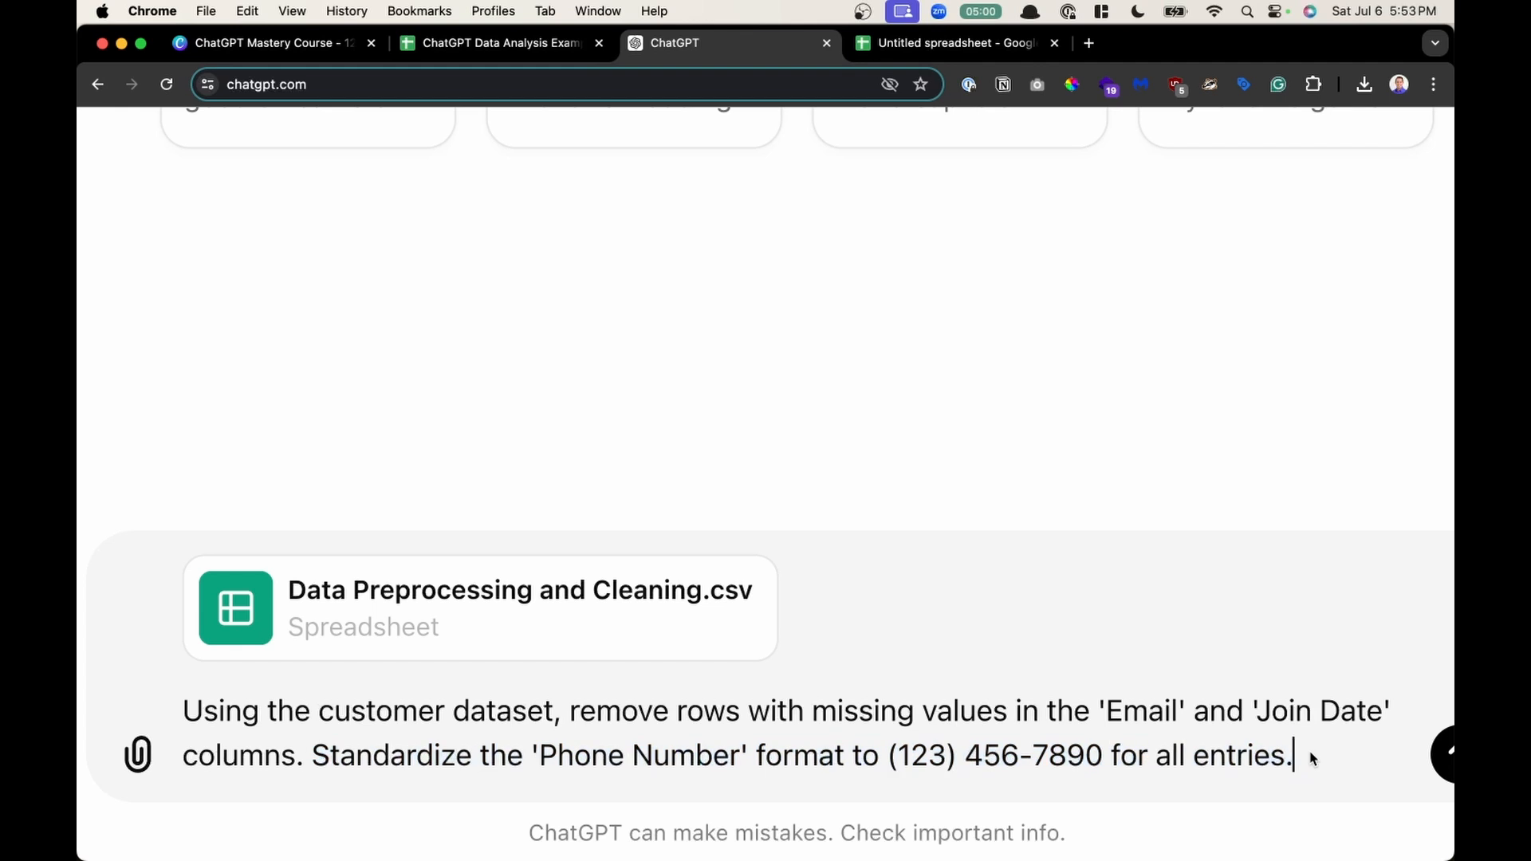
key(Return)
- Scroll through the Cleaned Customer Data table and its explanation, highlighting the phone number standardization sentence
scroll(1258, 606, down, 5)
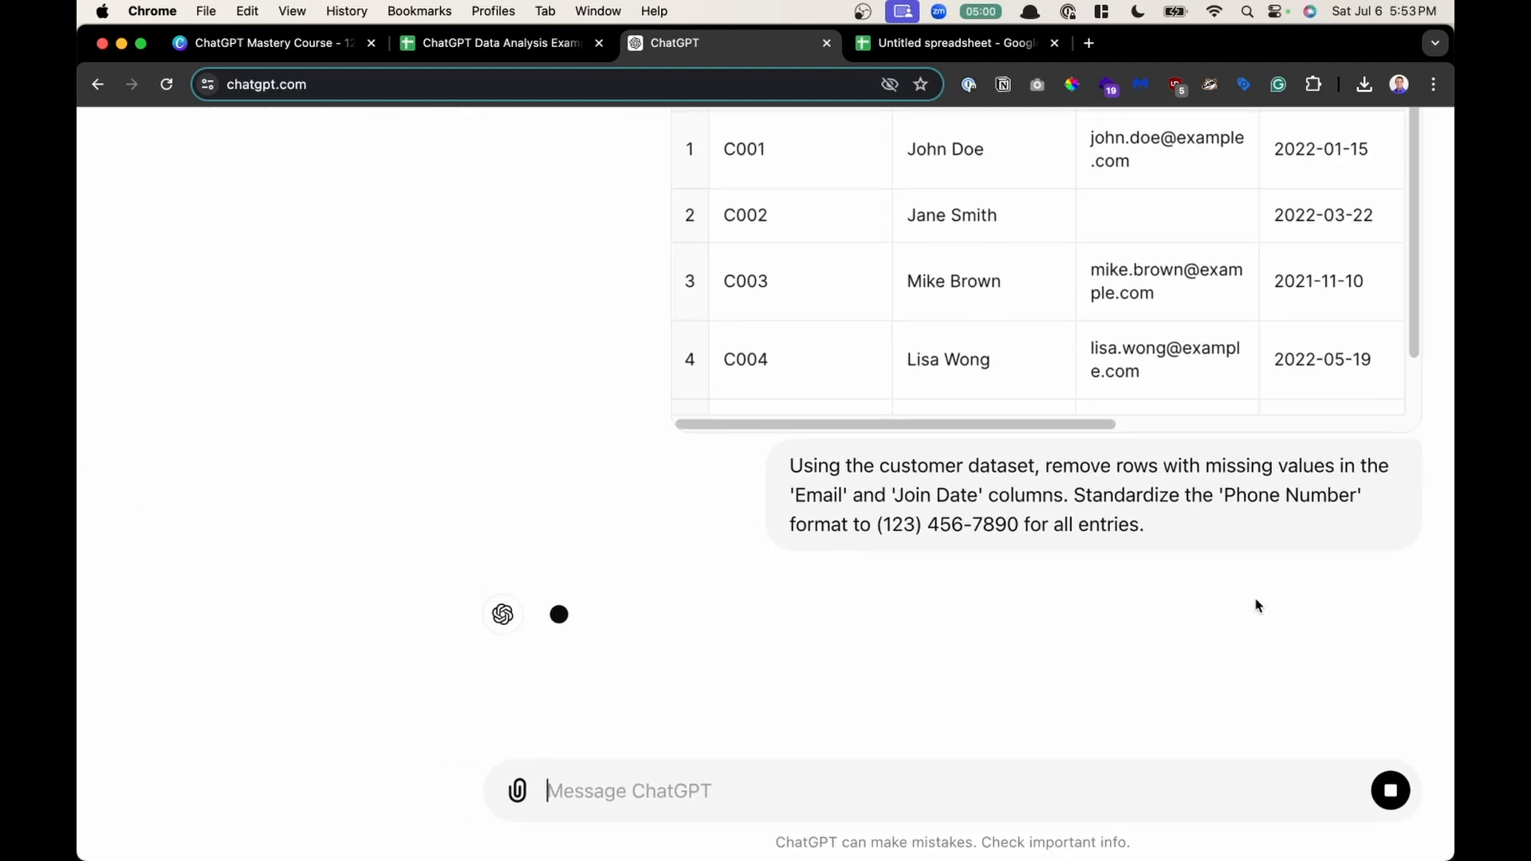
scroll(1257, 606, up, 3)
scroll(1200, 467, right, 2)
scroll(1200, 468, right, 3)
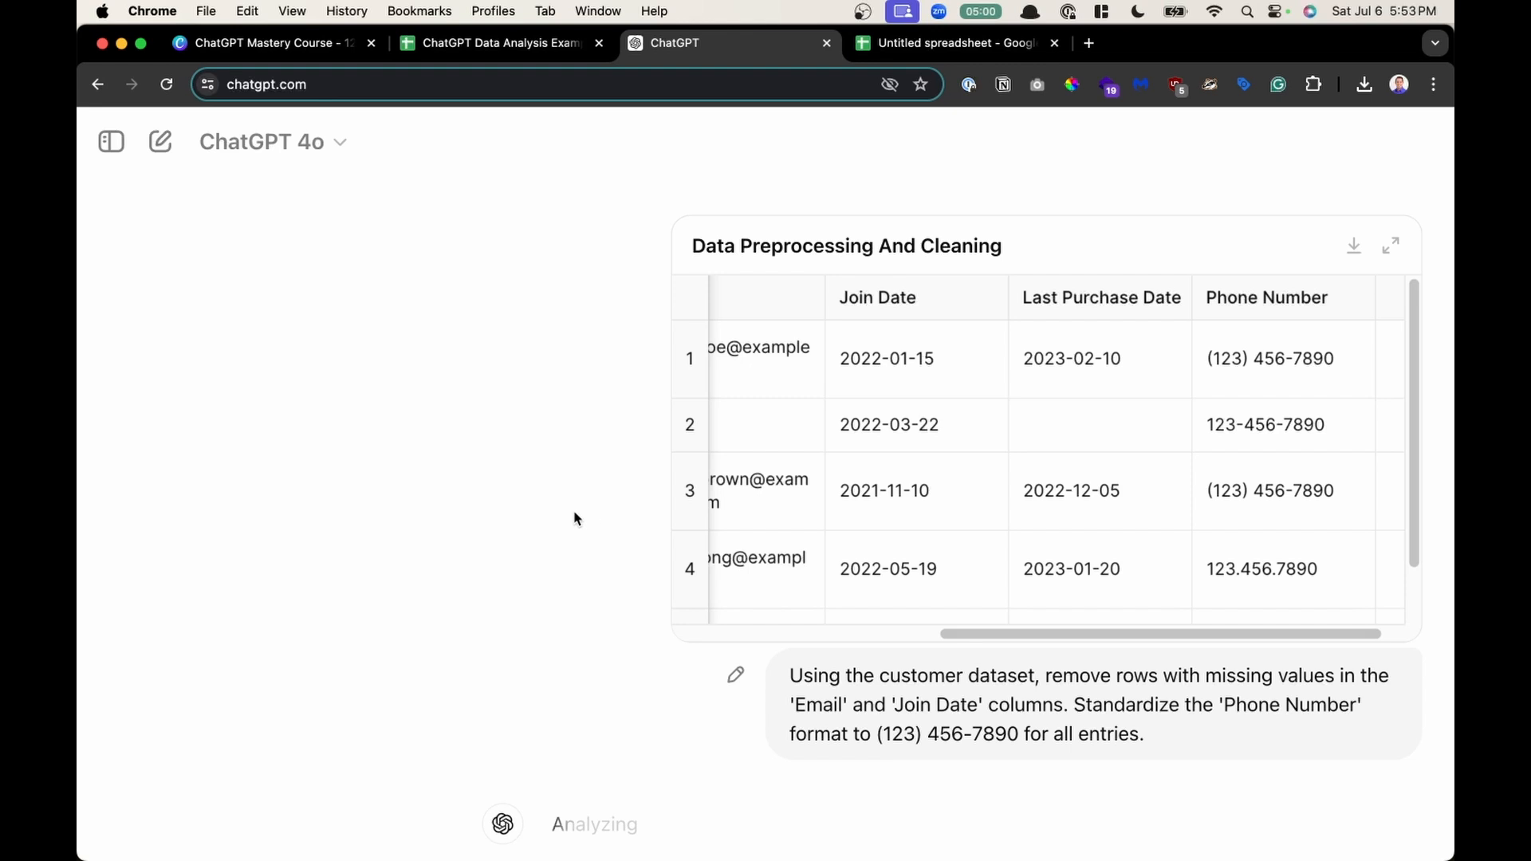
scroll(576, 520, down, 3)
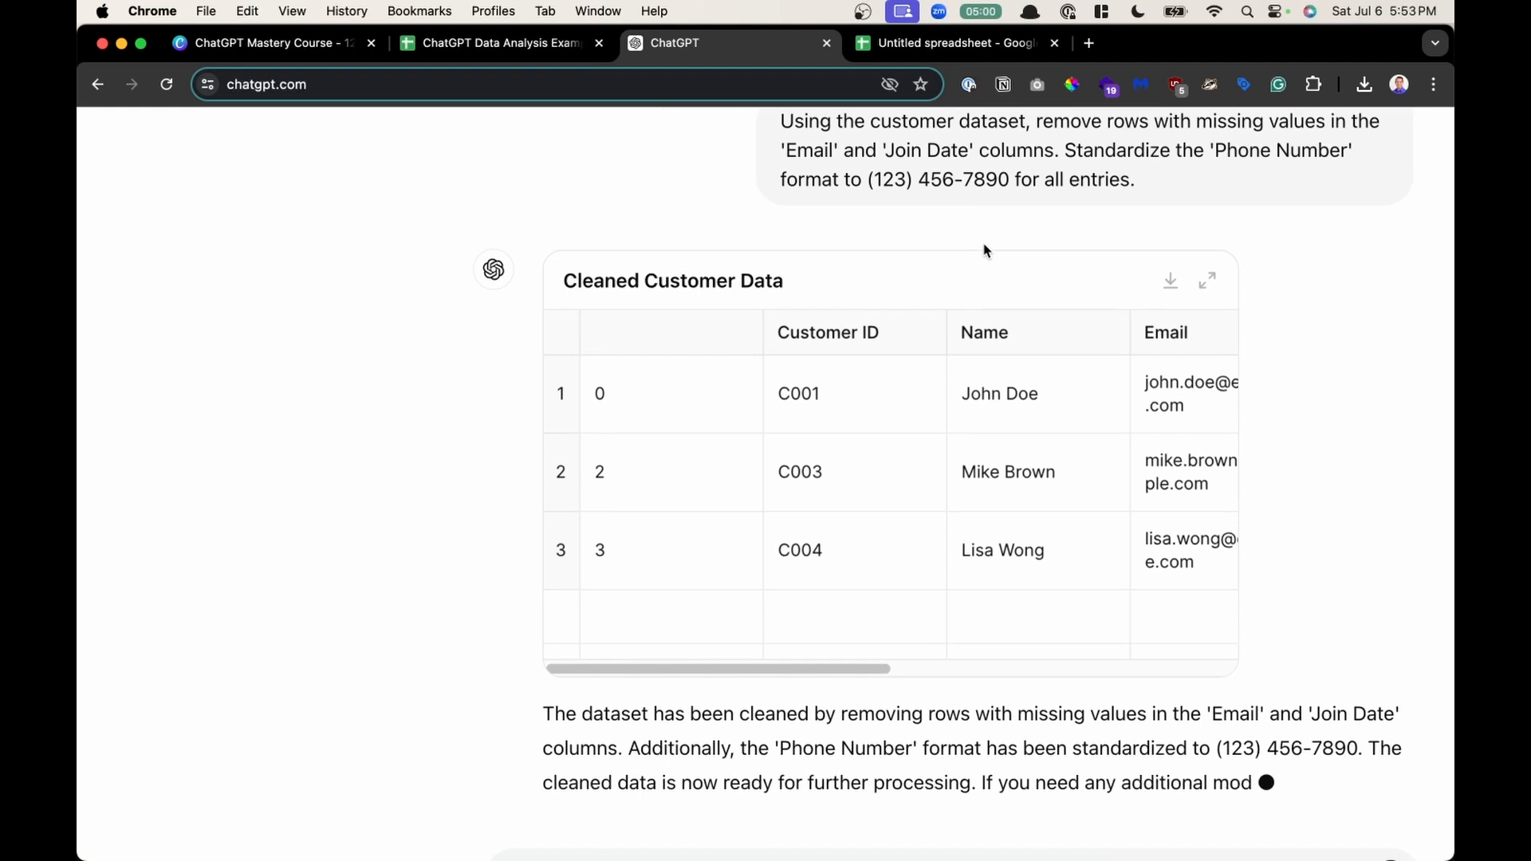
scroll(963, 399, right, 2)
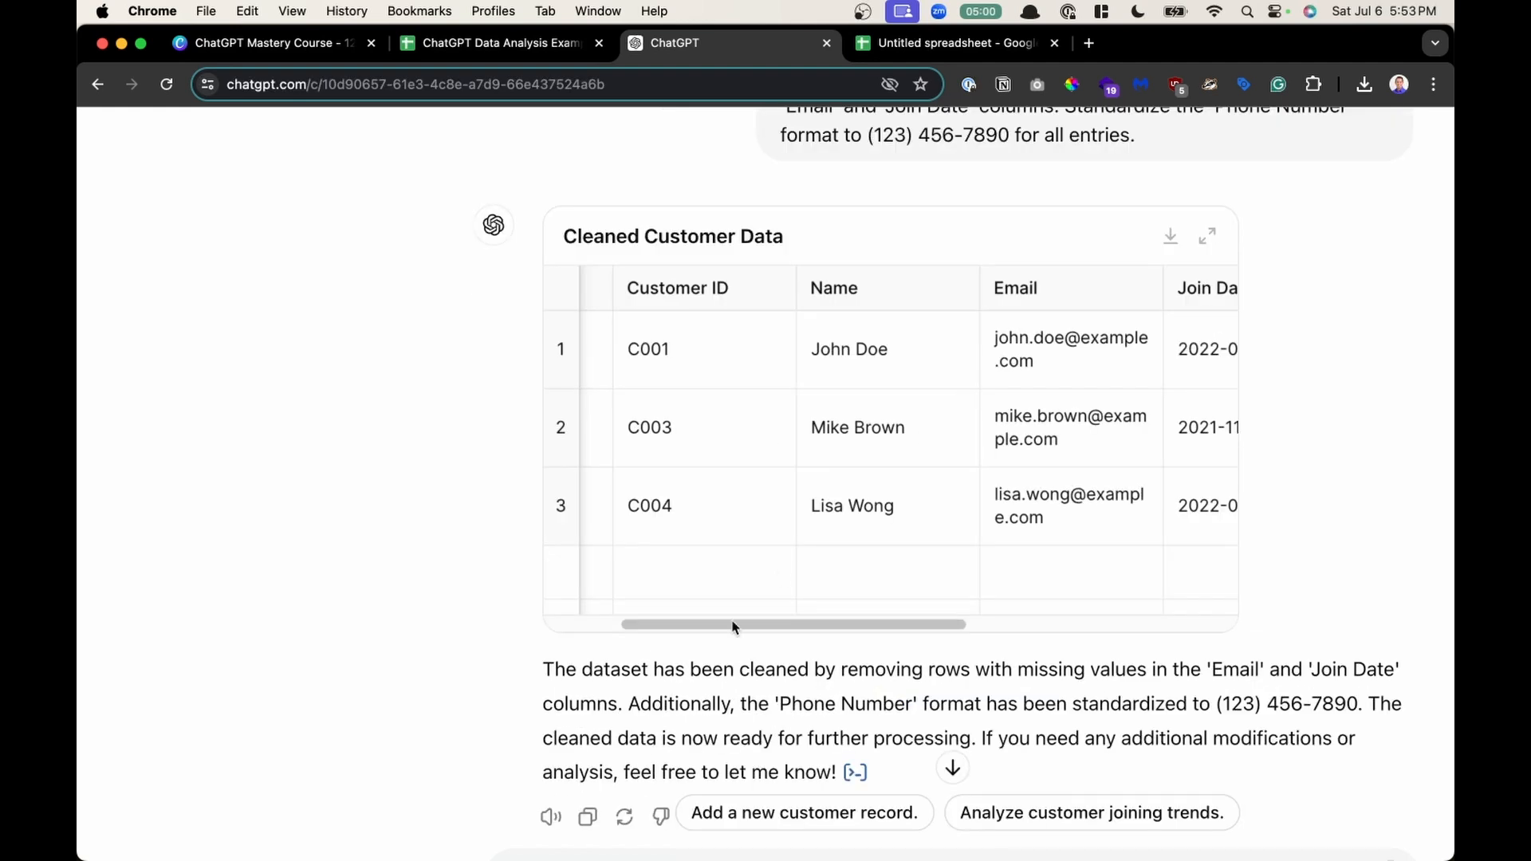
drag(652, 674, 848, 677)
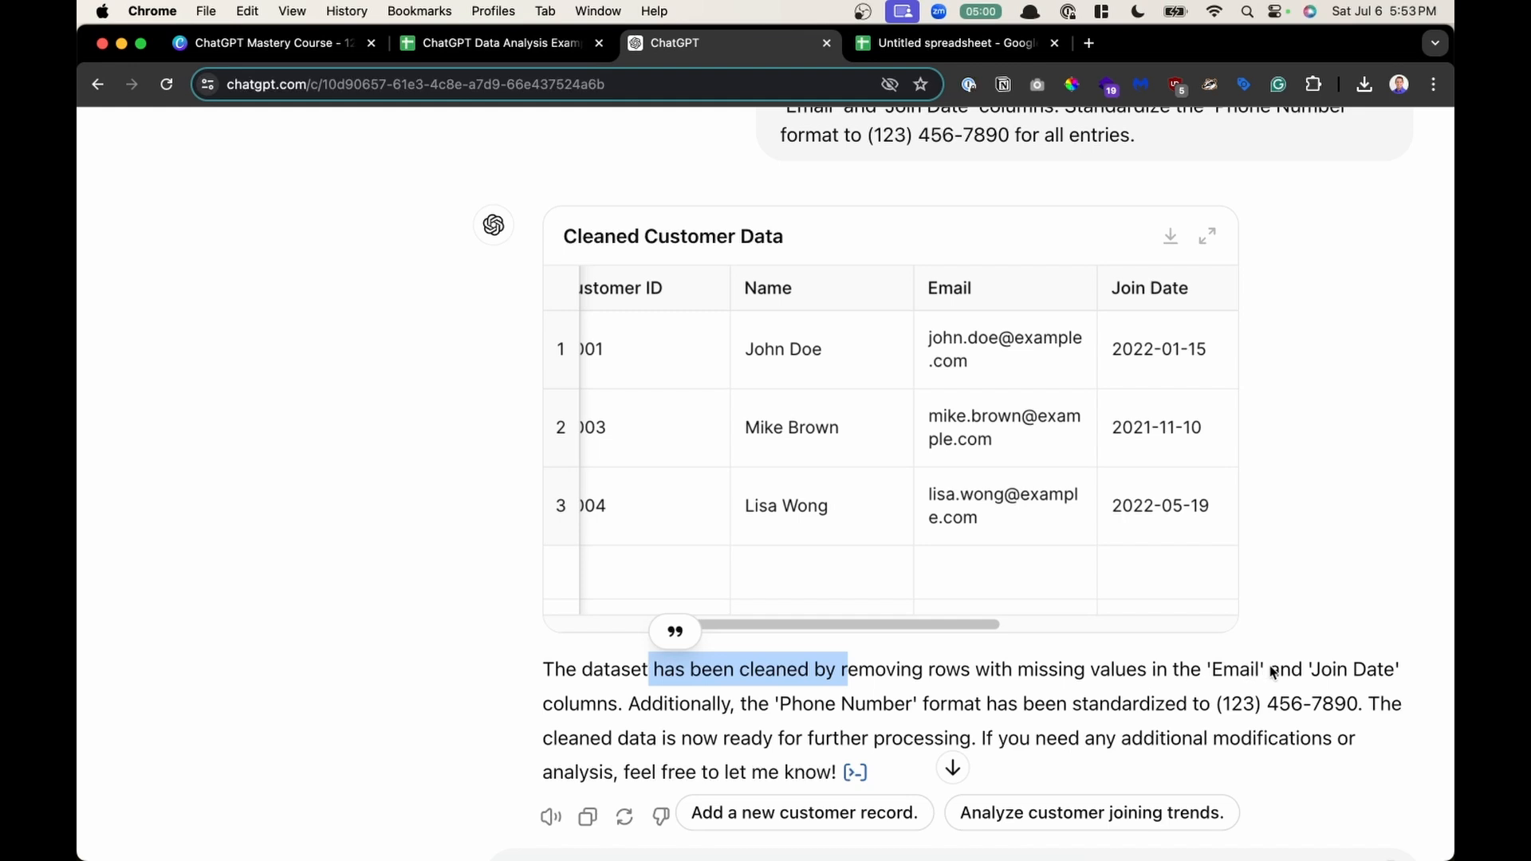
drag(629, 704, 1196, 701)
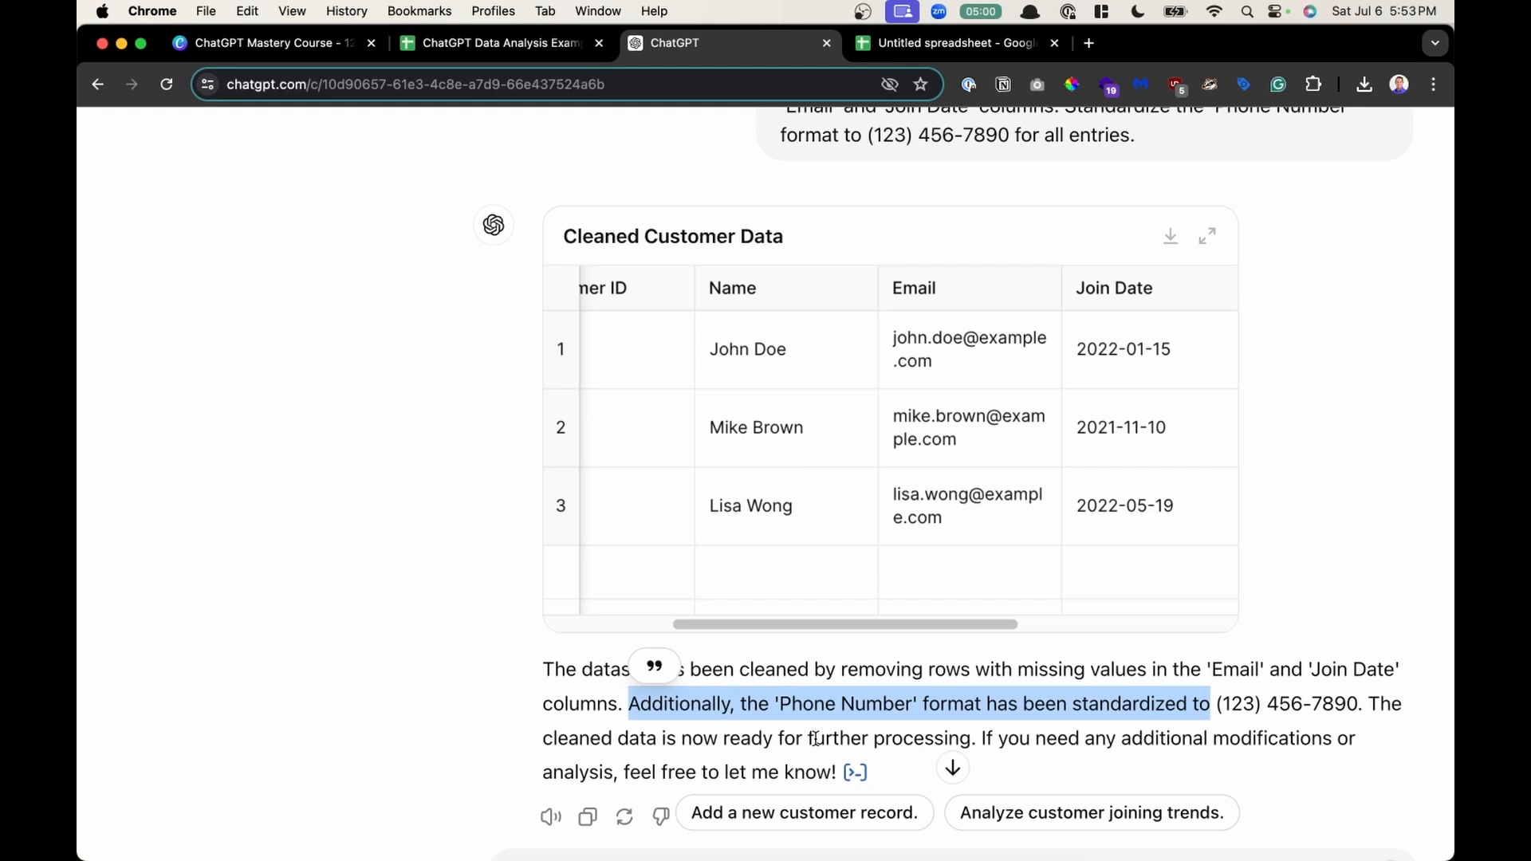
scroll(815, 738, up, 1)
scroll(880, 513, left, 3)
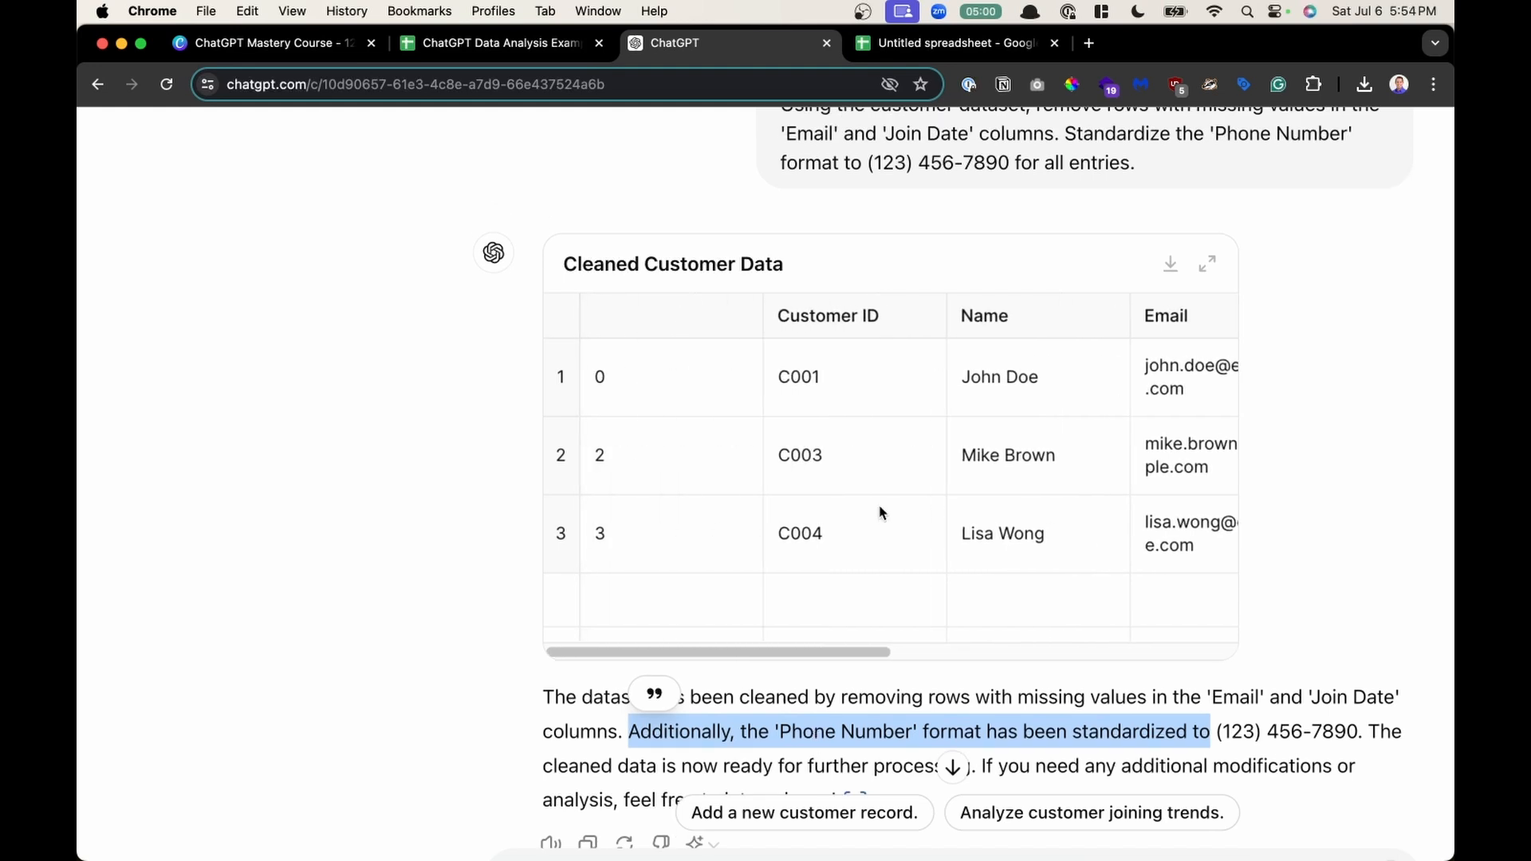
scroll(881, 513, right, 5)
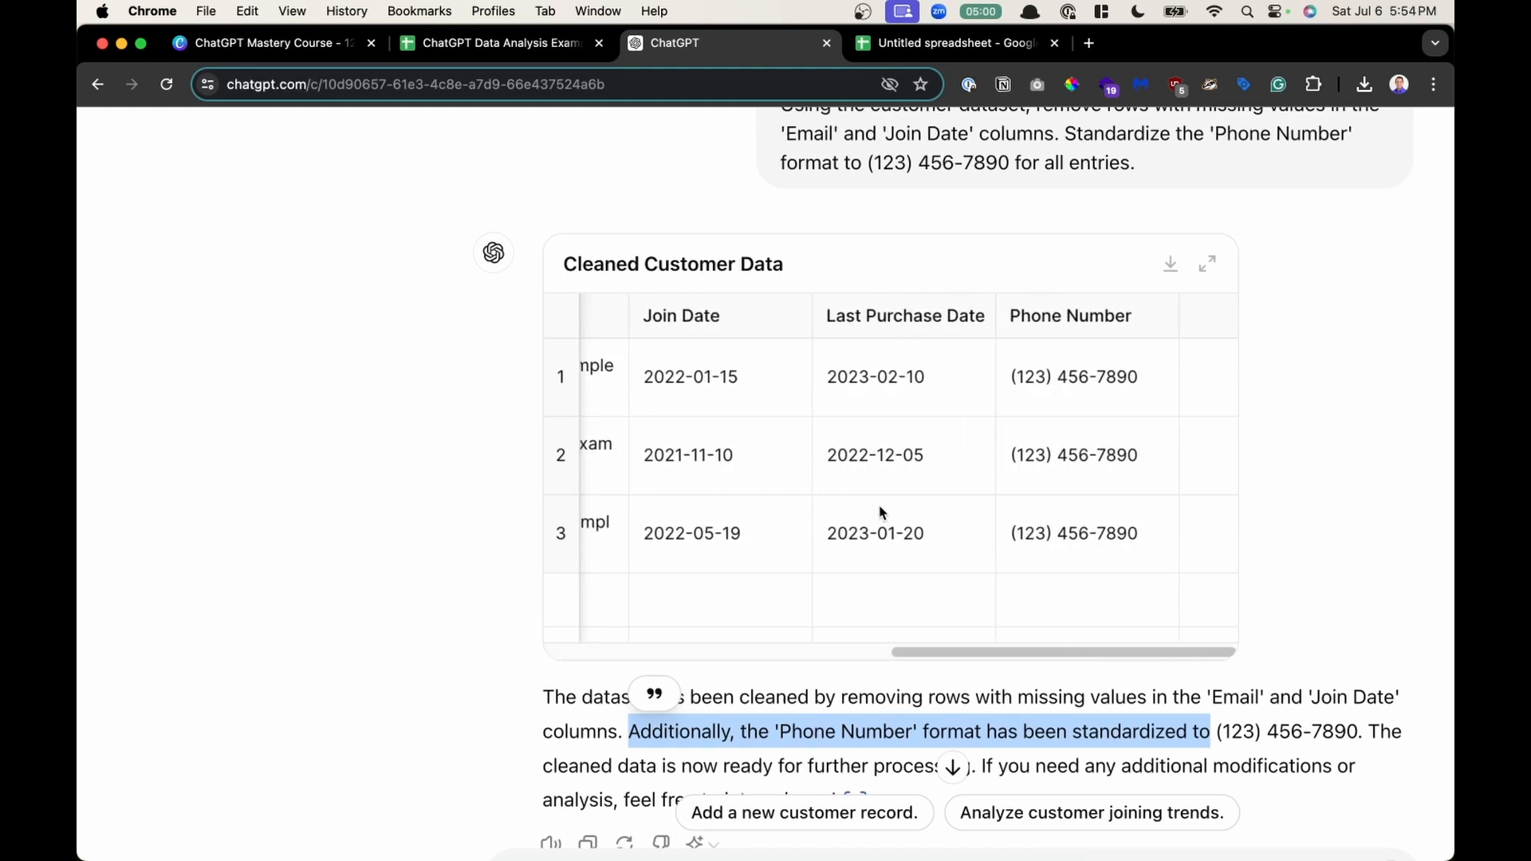
scroll(881, 513, right, 1)
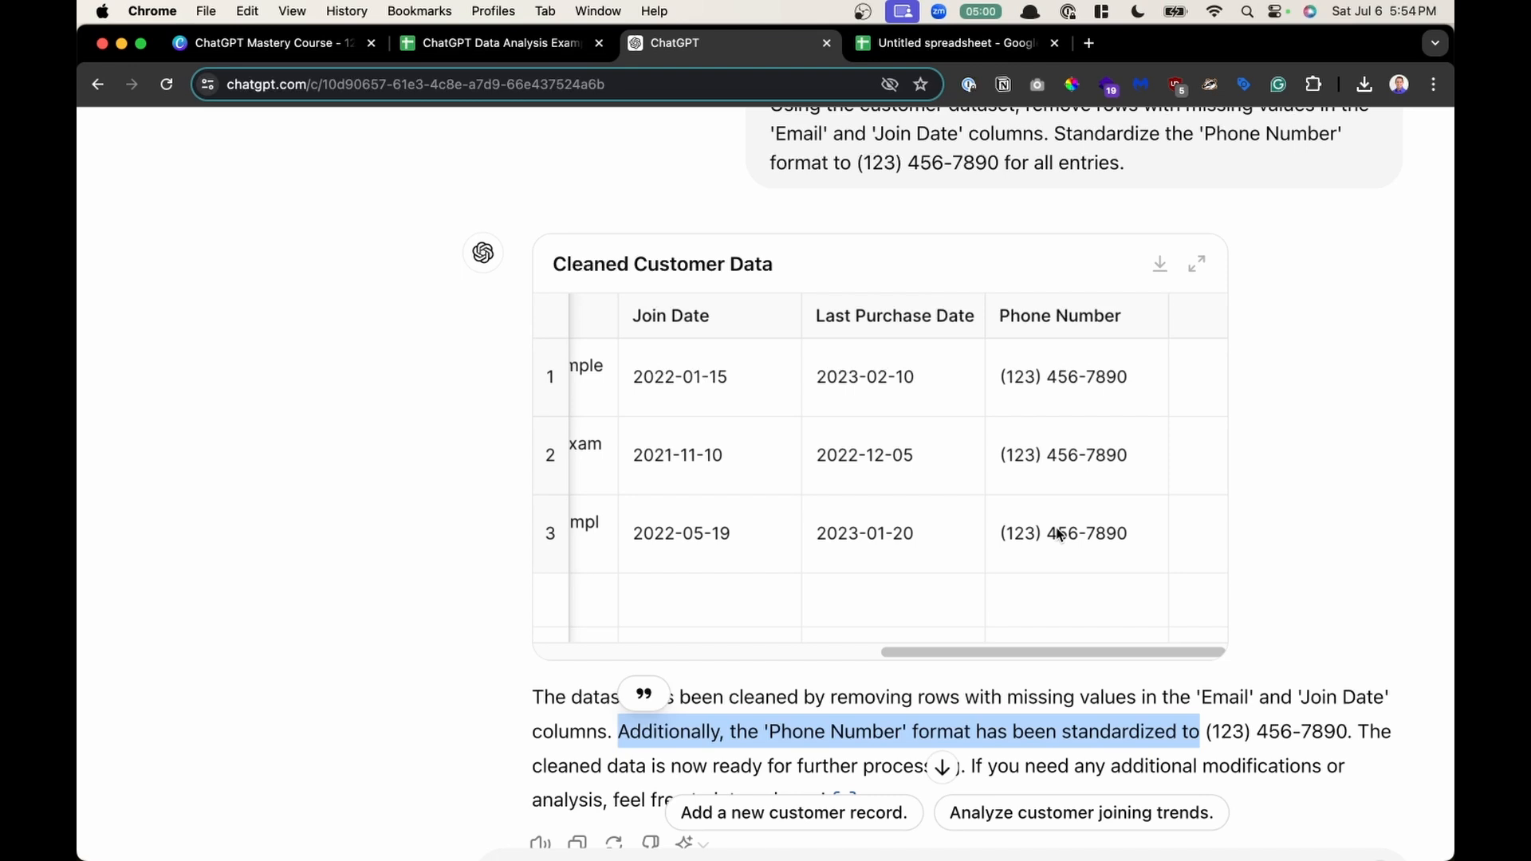
- Download the Cleaned Customer Data table and switch to the Untitled spreadsheet tab
click(1161, 266)
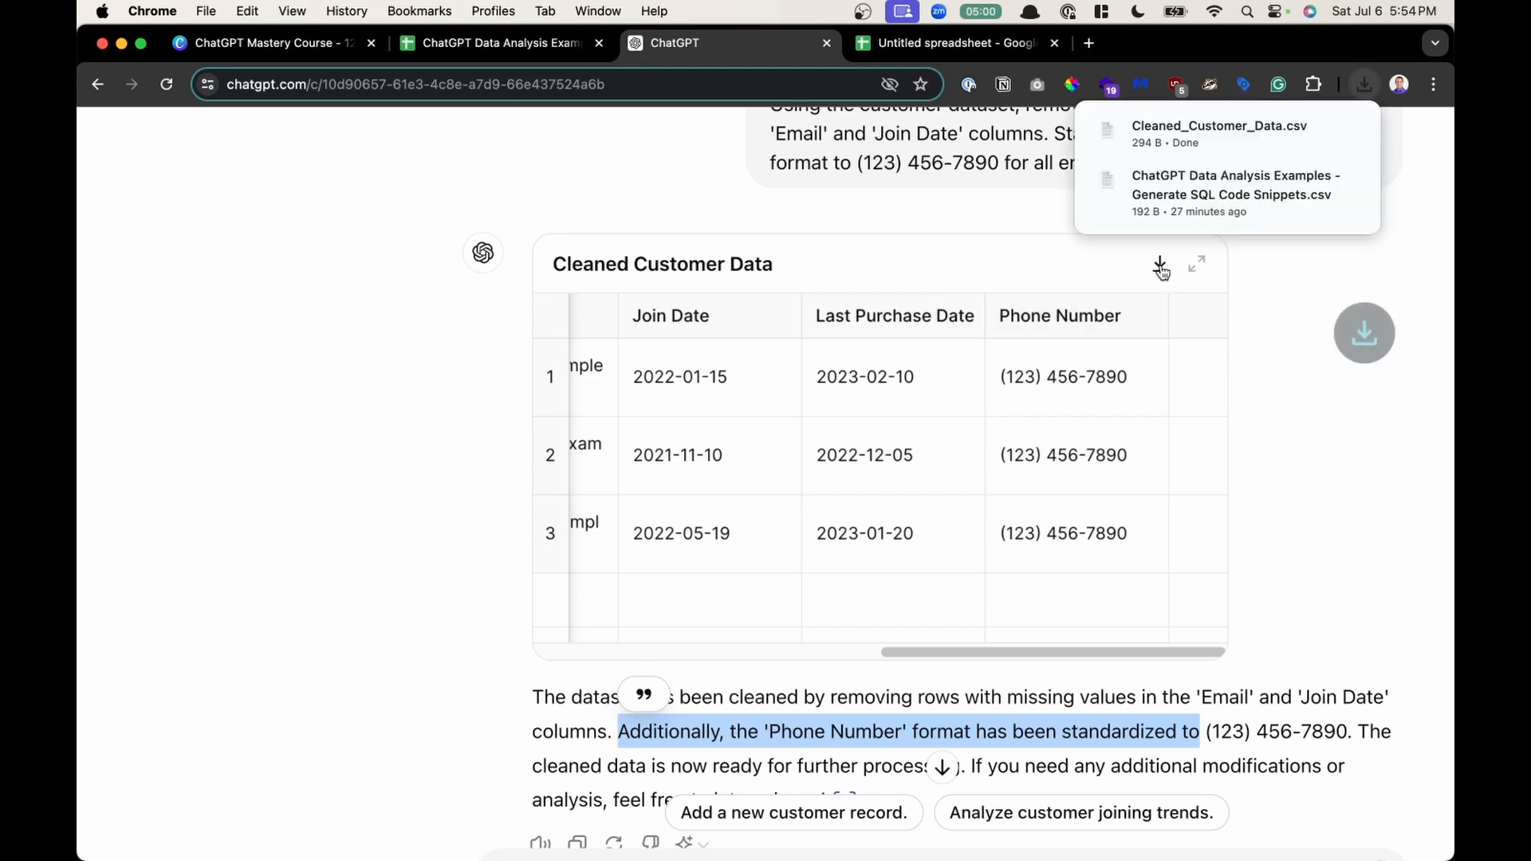
click(918, 48)
click(544, 556)
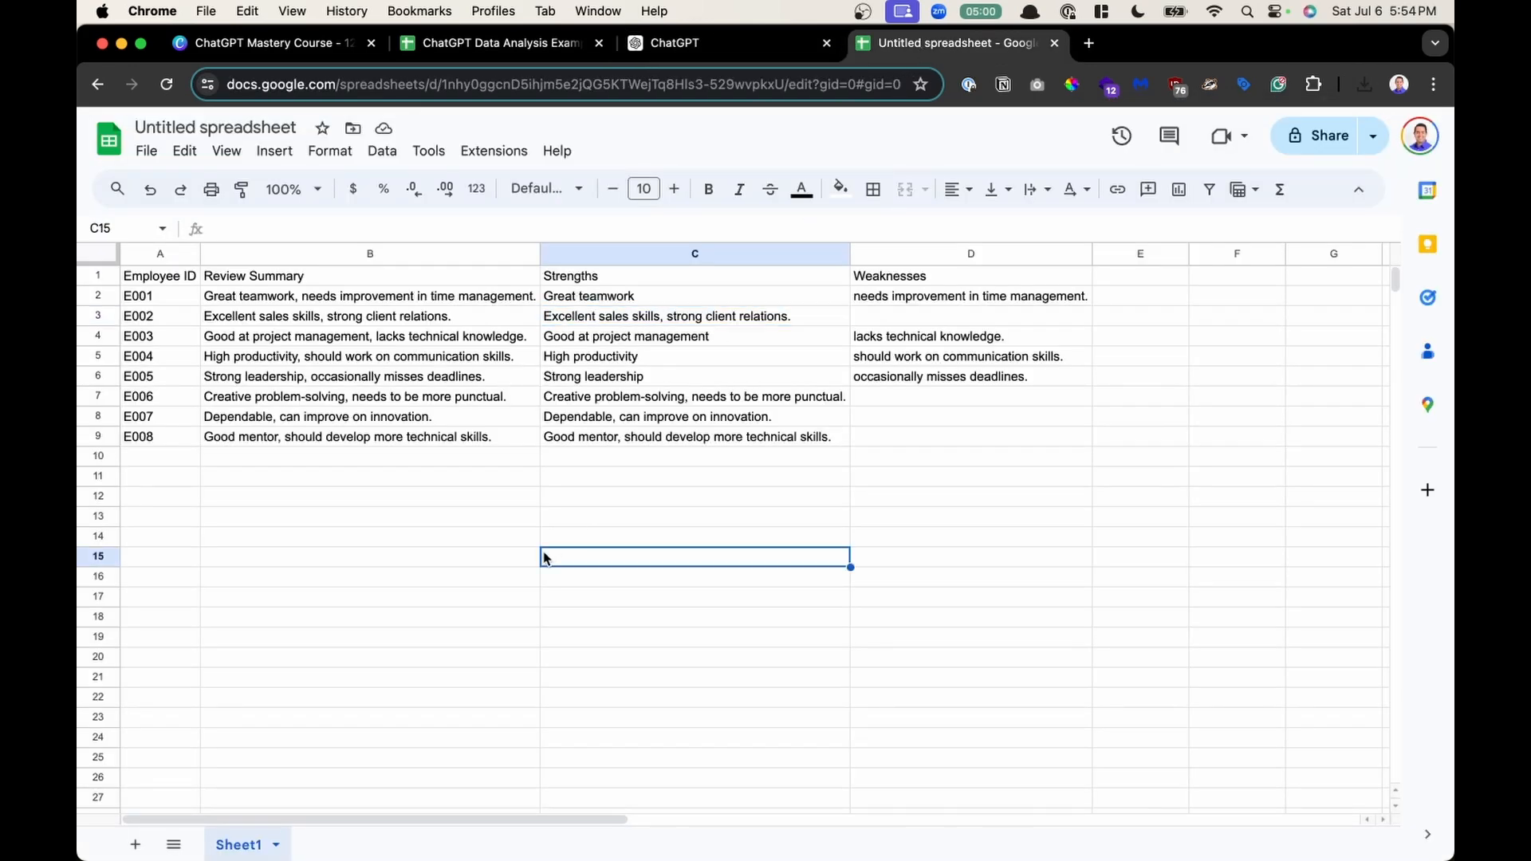
- Start a file import and upload Cleaned_Customer_Data.csv from the recent downloads list
click(146, 152)
click(223, 246)
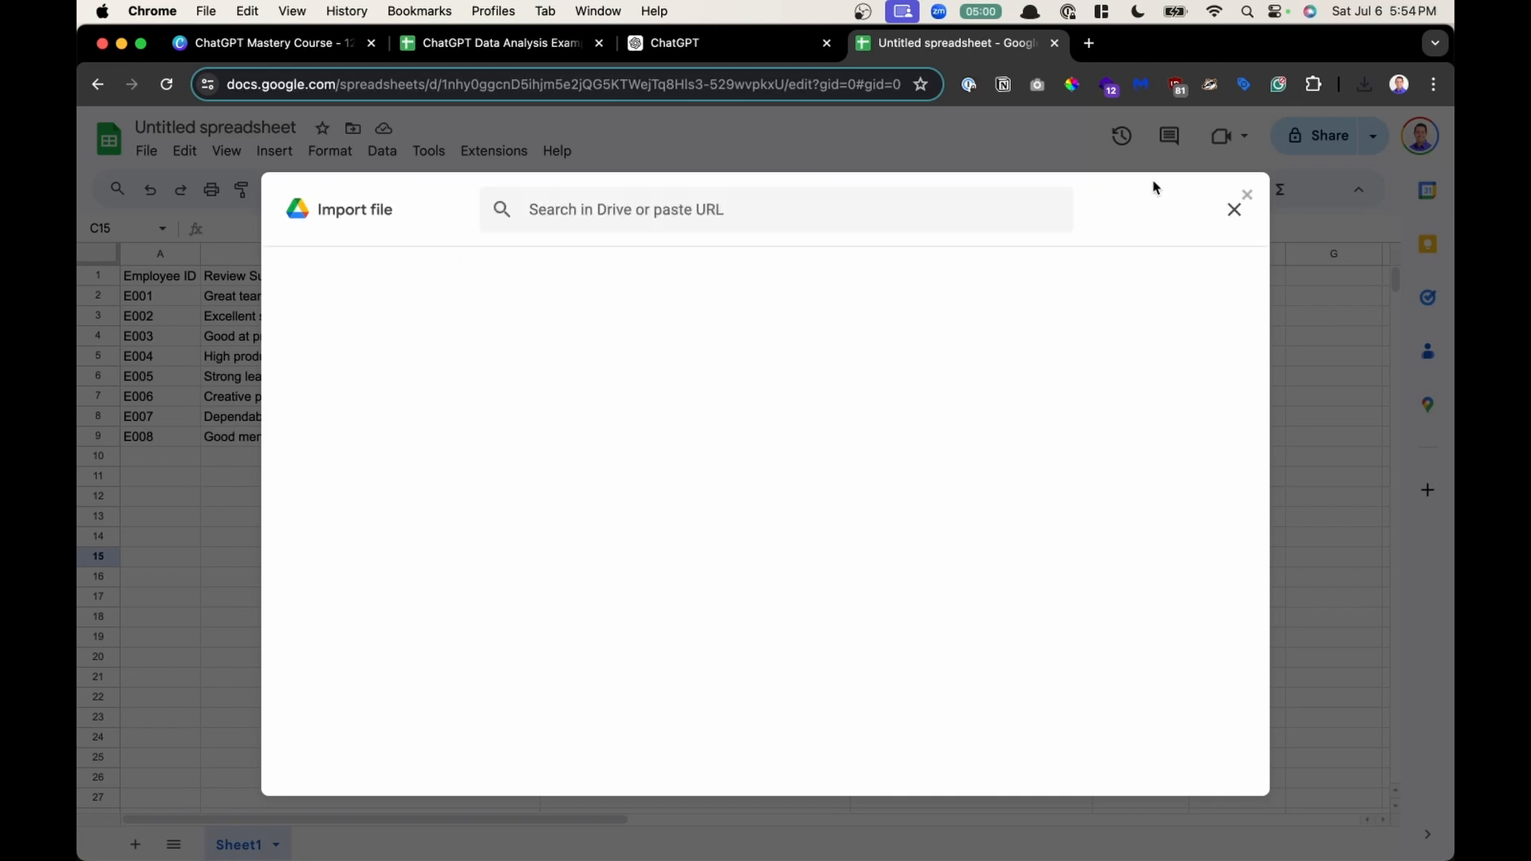
click(602, 271)
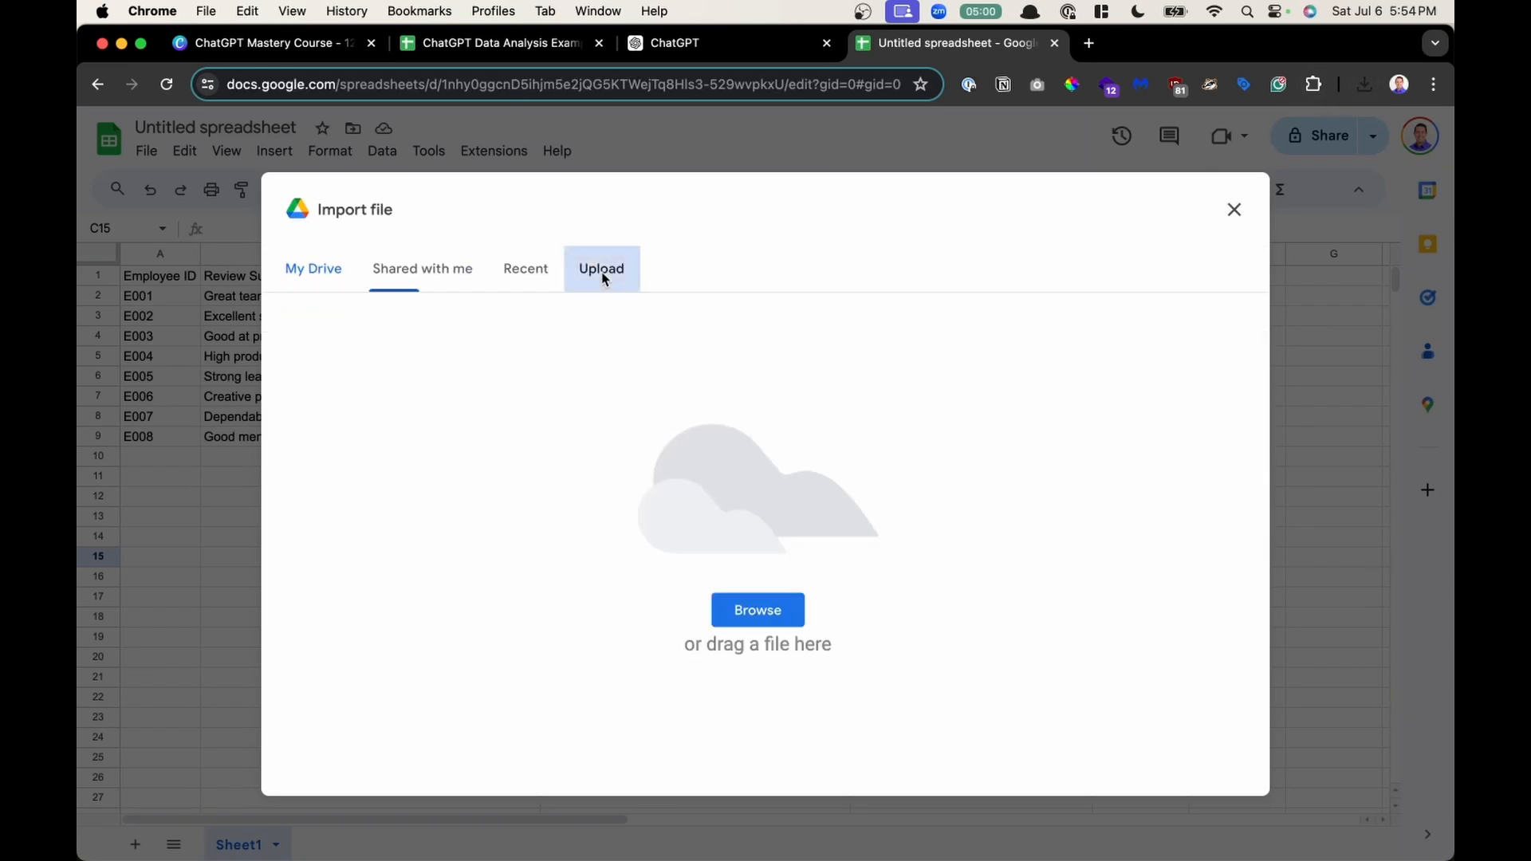
click(1365, 85)
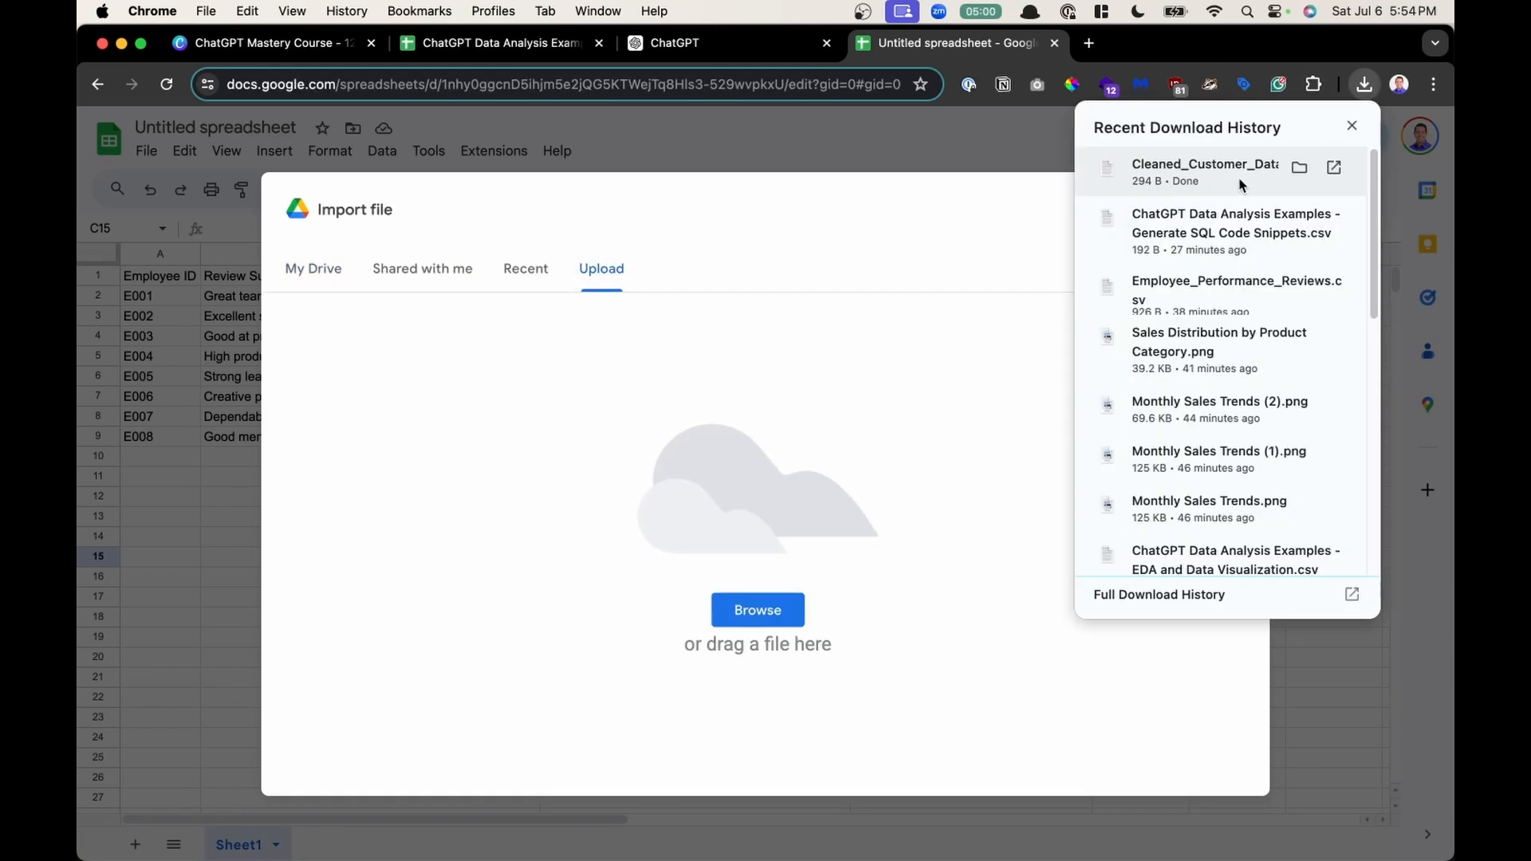
drag(1249, 174, 815, 423)
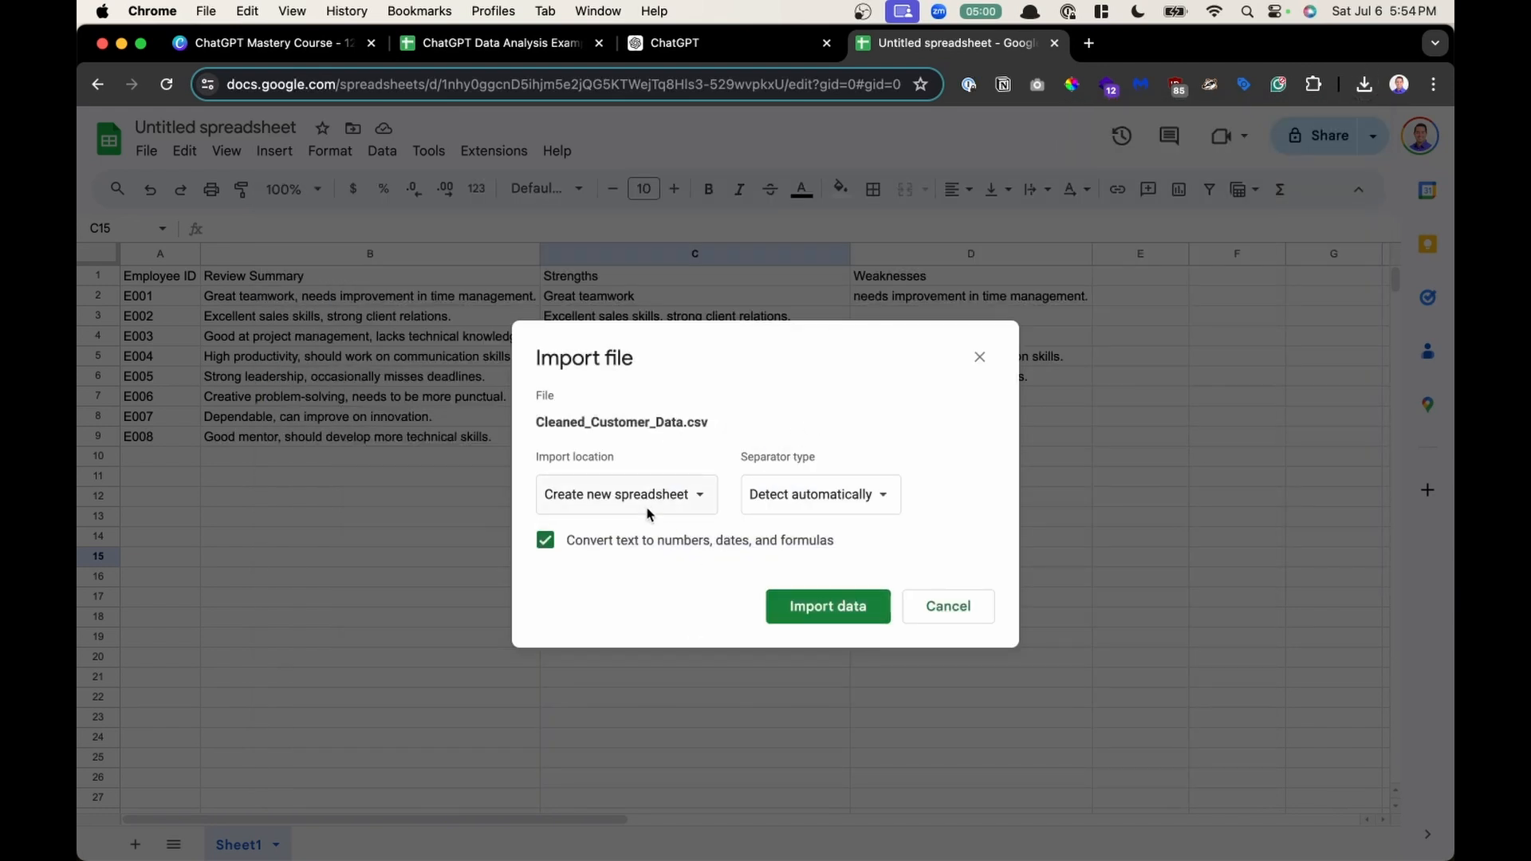
- Import Cleaned_Customer_Data.csv with the import location set to replace the current sheet
click(674, 498)
click(695, 561)
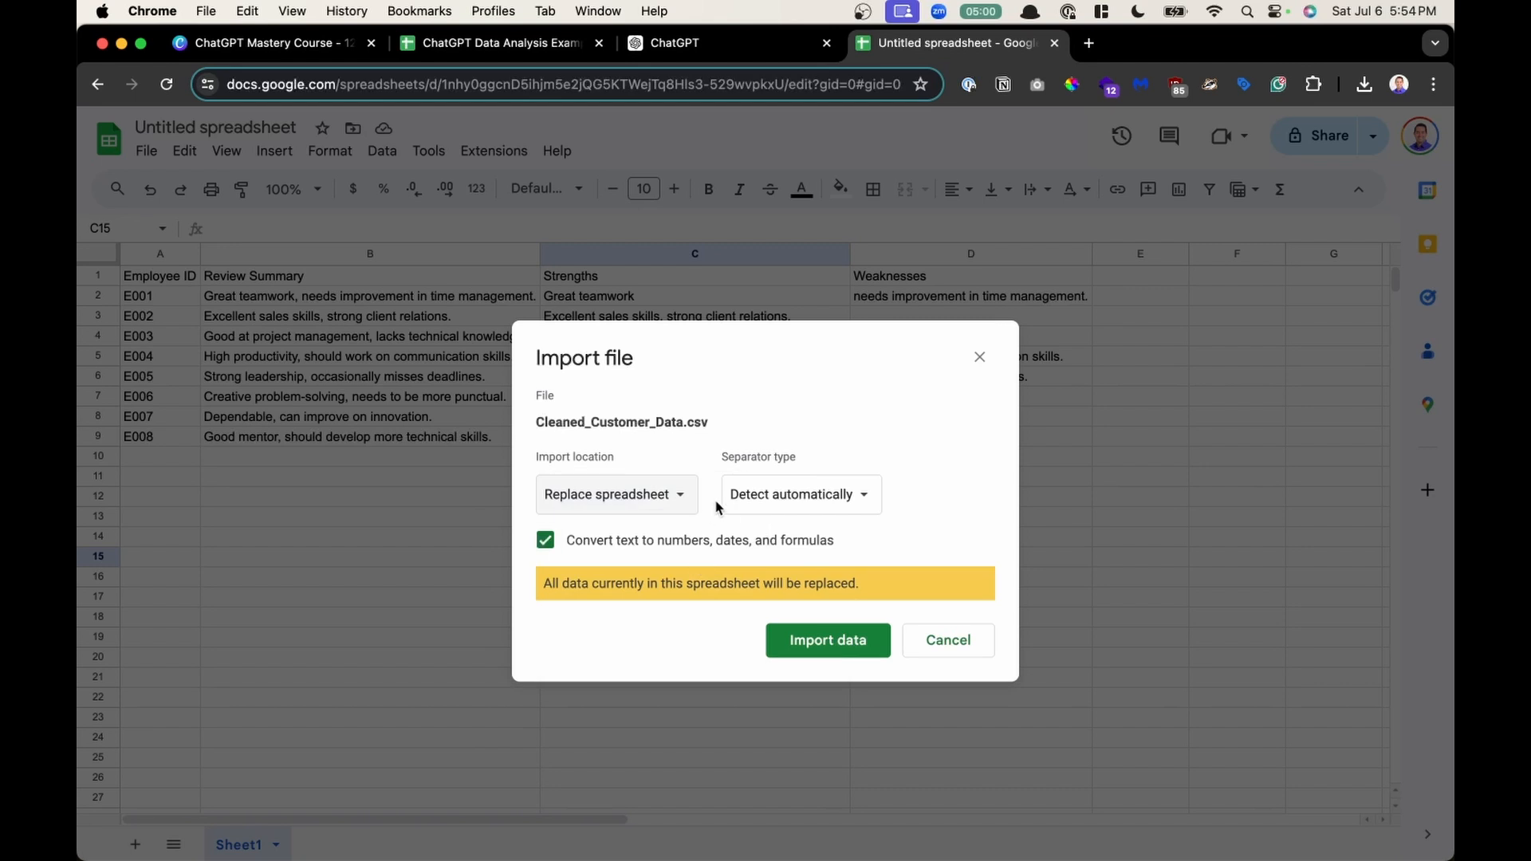
click(659, 513)
click(653, 523)
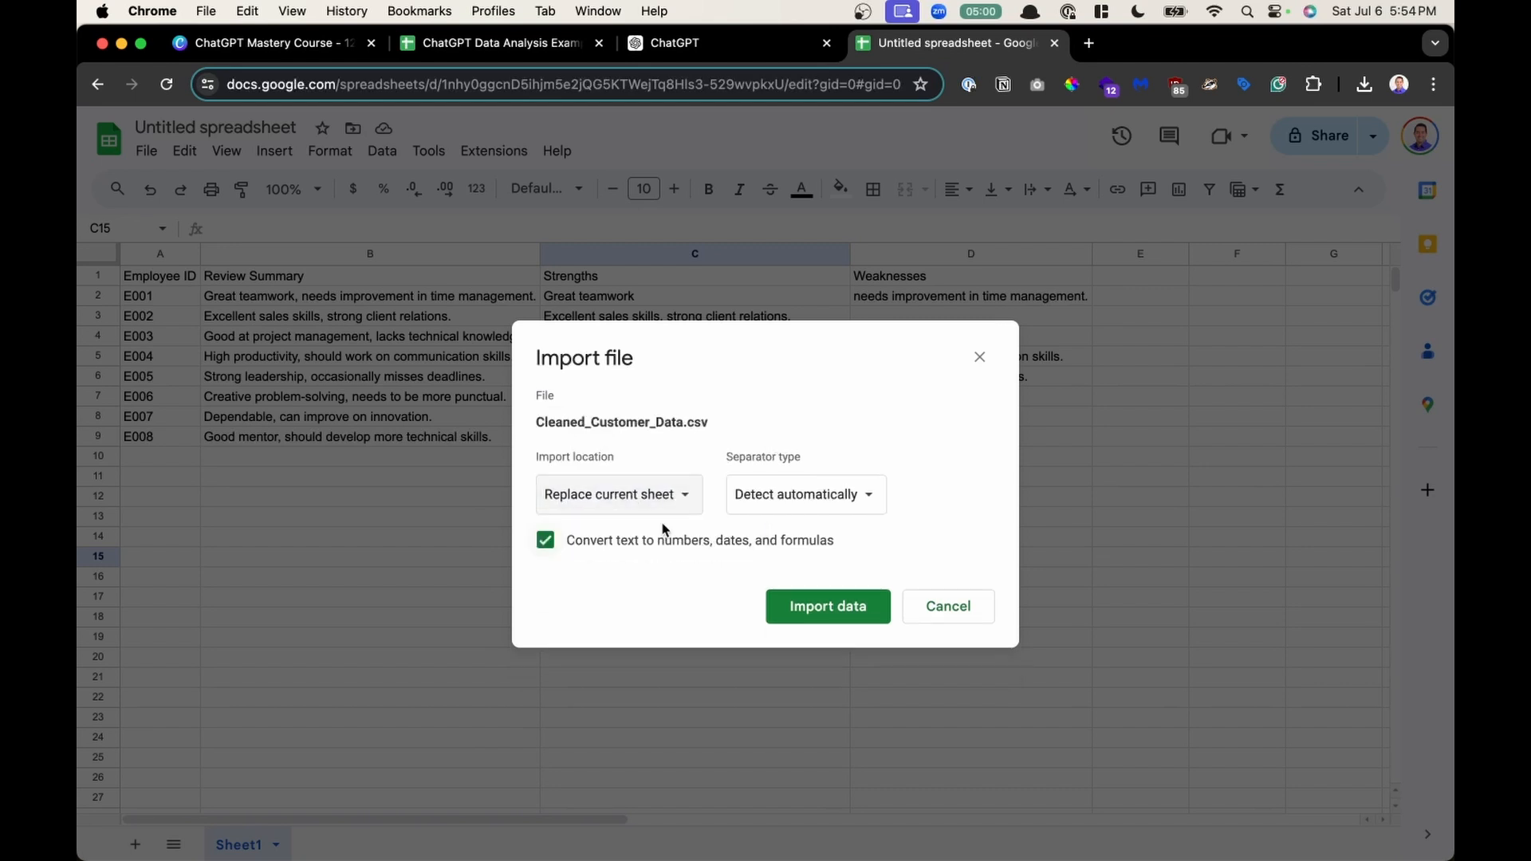
click(791, 610)
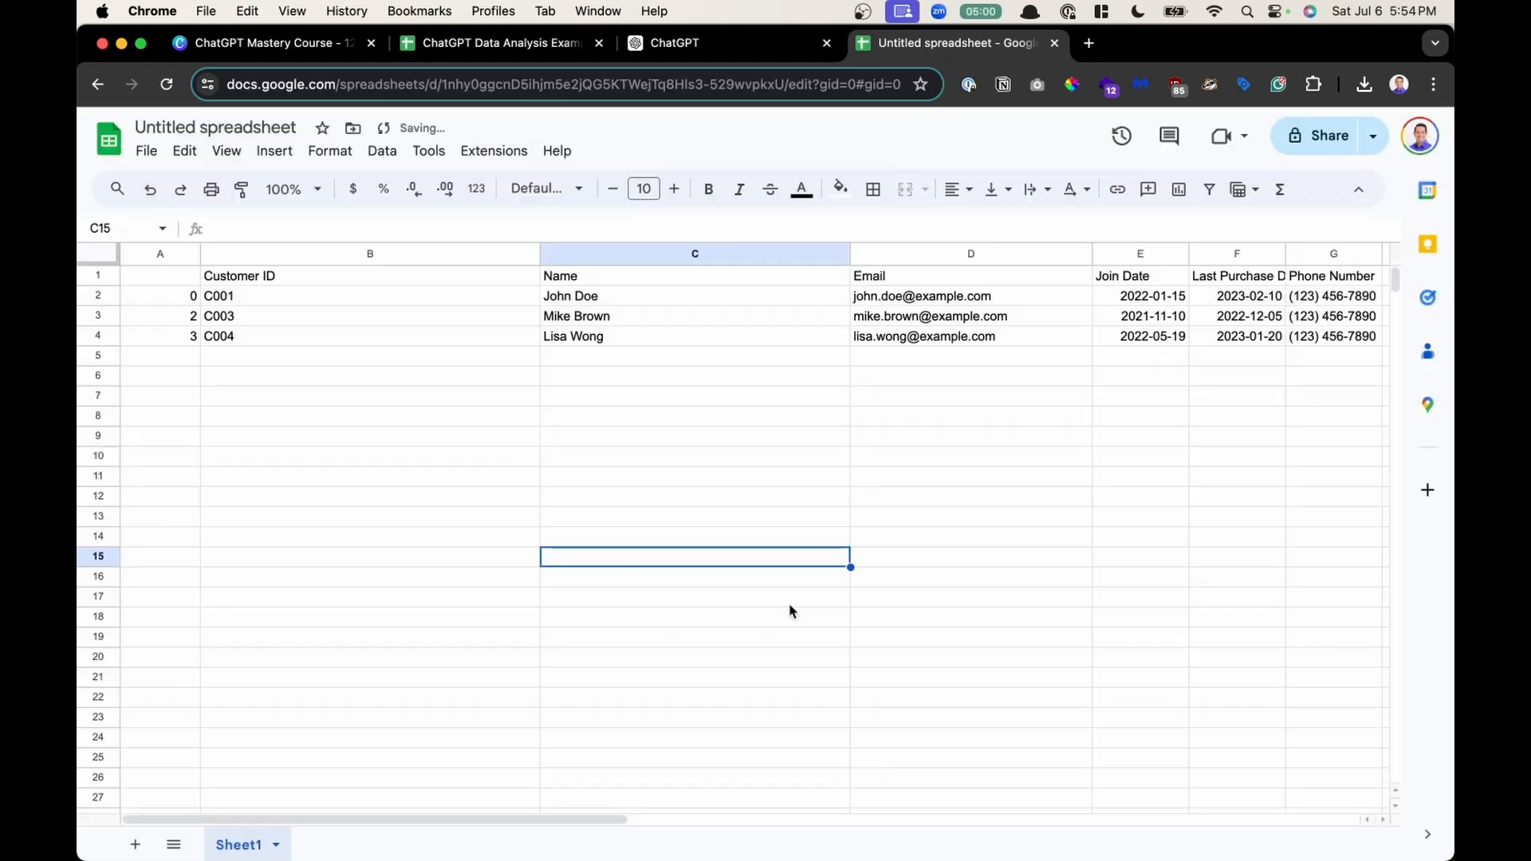
- Compare the imported table against the original customer data in the Data Preprocessing and Cleaning sheet
scroll(345, 373, right, 5)
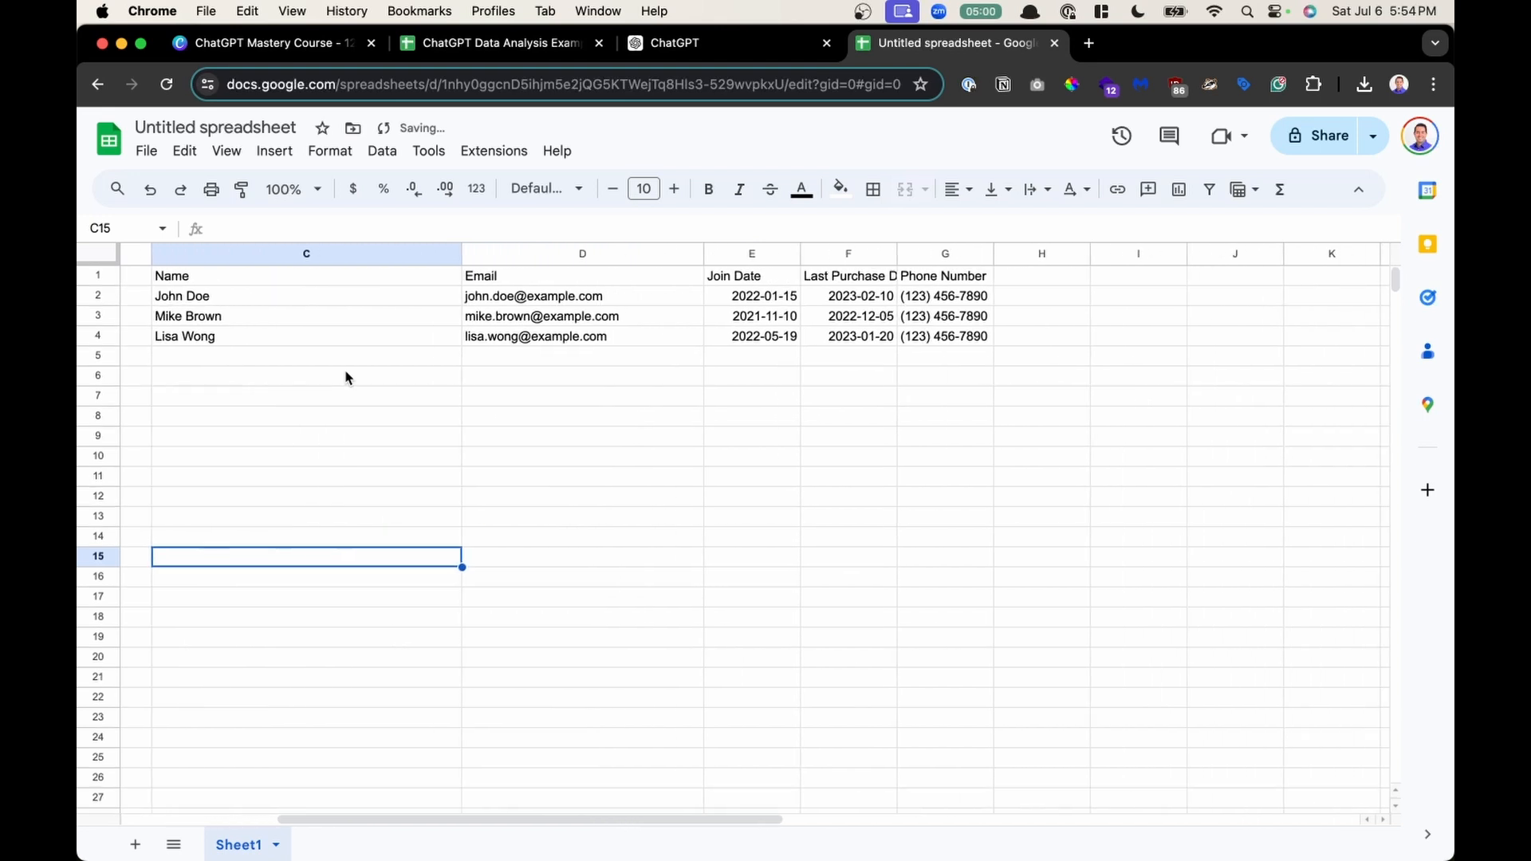
click(510, 44)
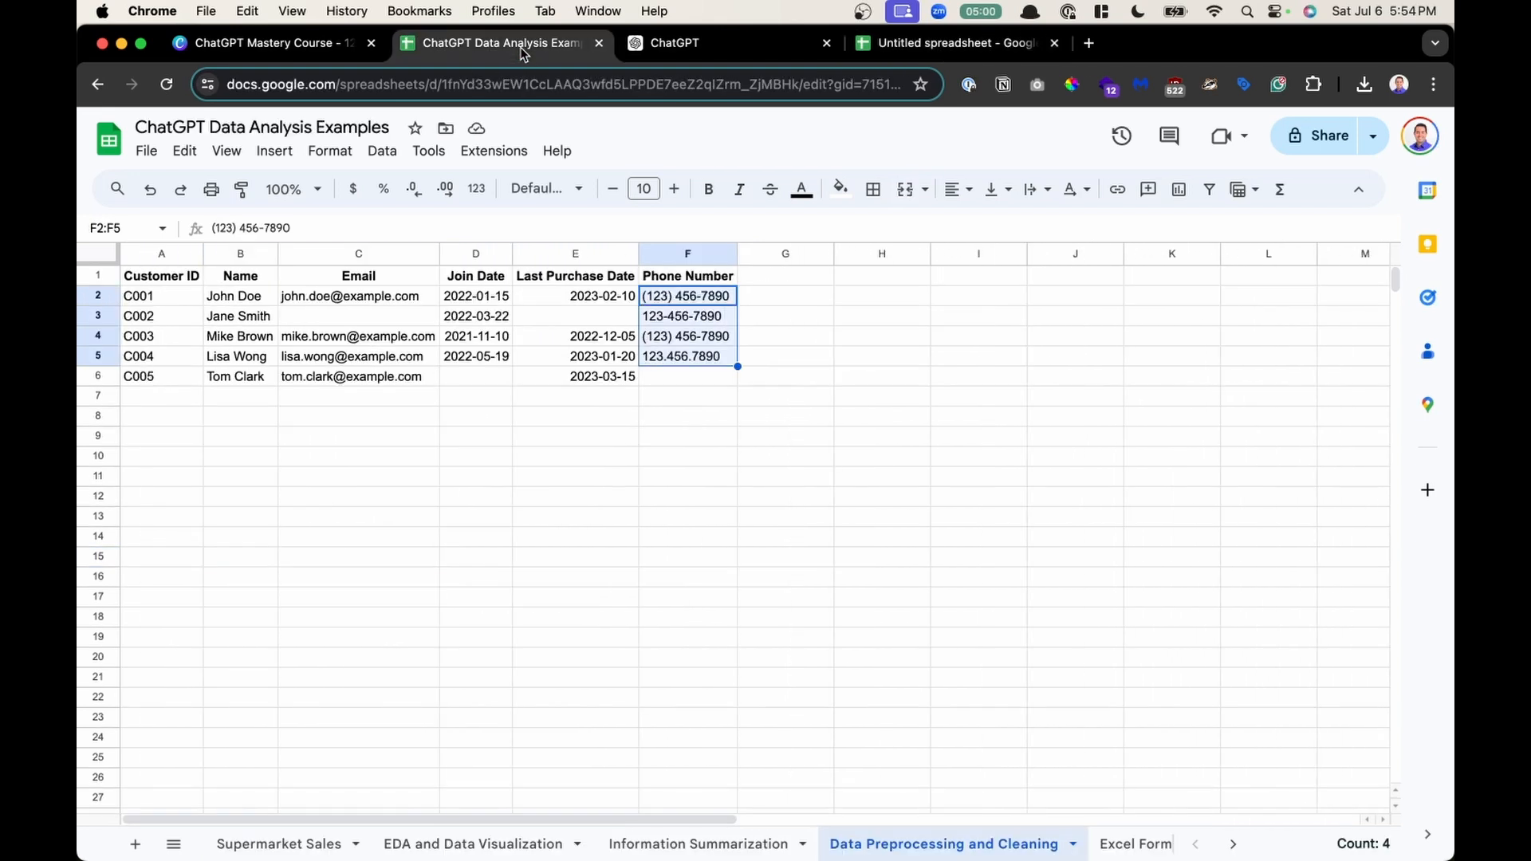
drag(240, 296, 702, 357)
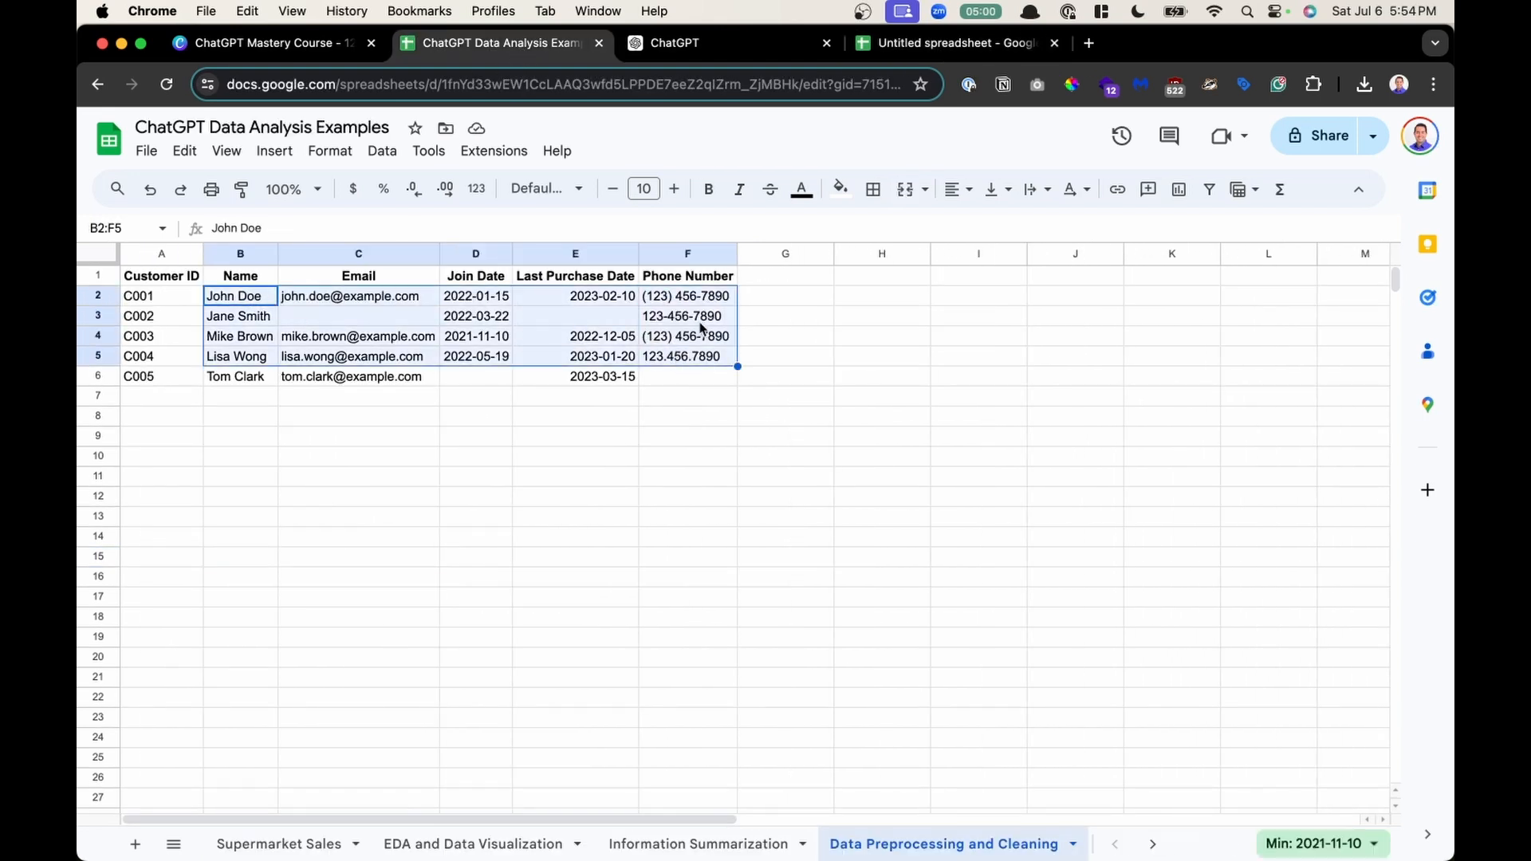
- Return to the imported sheet, auto-fit the widths of columns C through G, and select the customer data
click(892, 41)
click(922, 255)
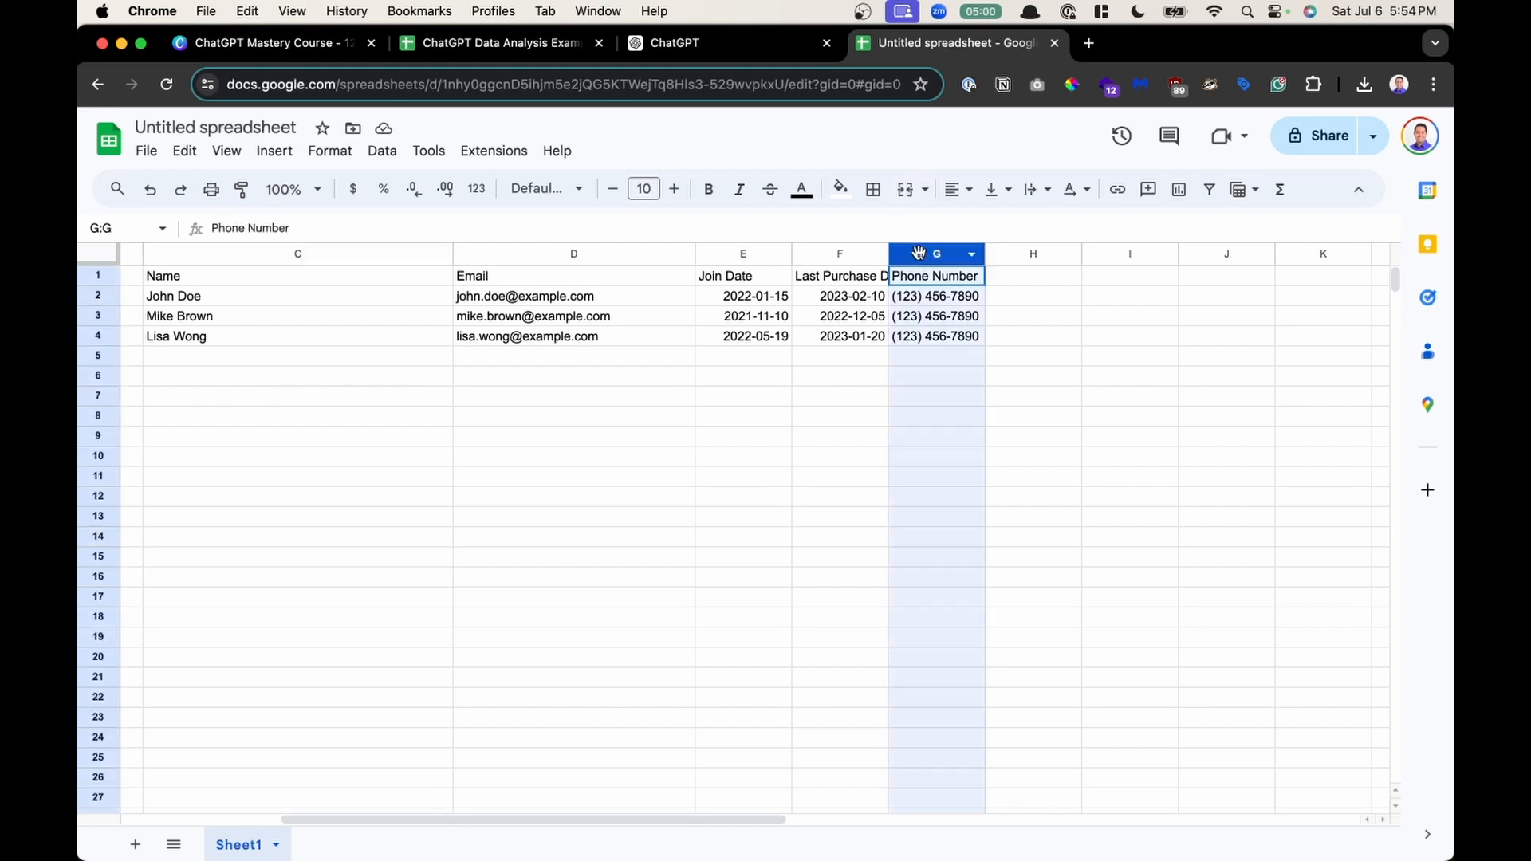
shift+click(190, 254)
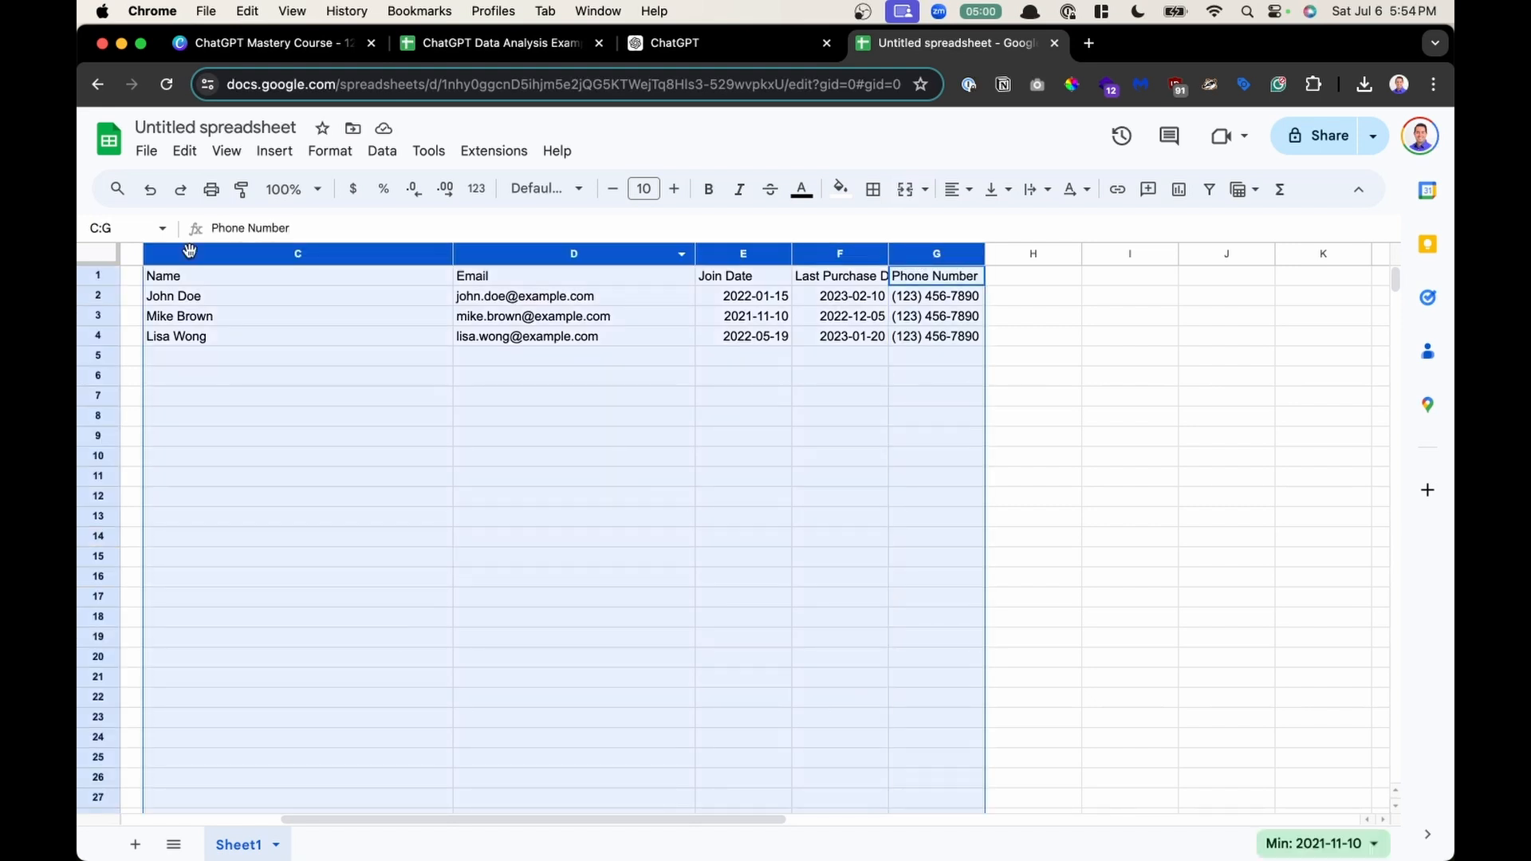
double_click(451, 253)
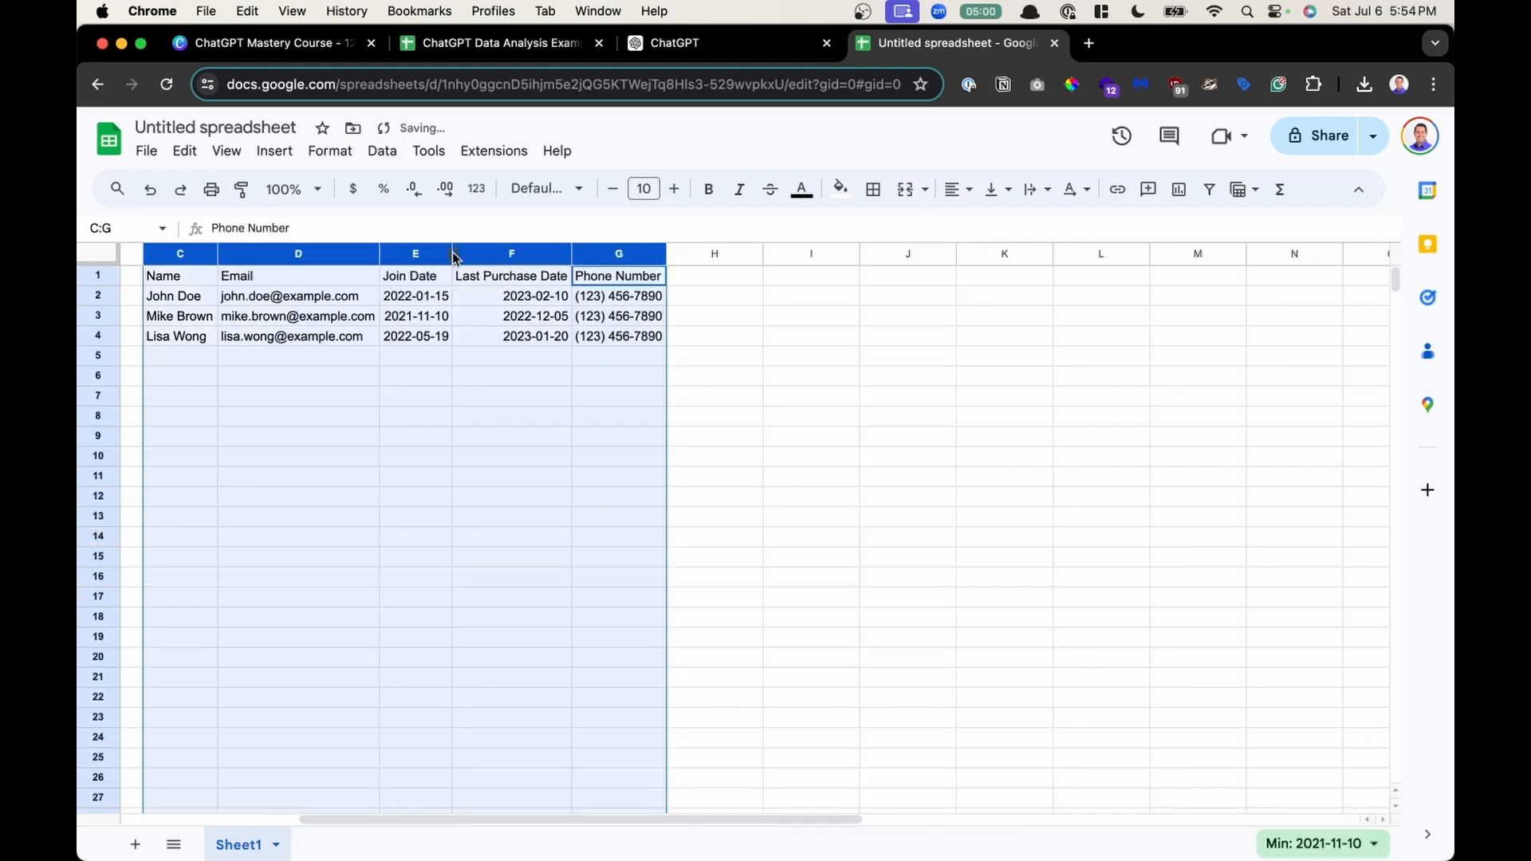
click(224, 341)
drag(185, 275, 624, 351)
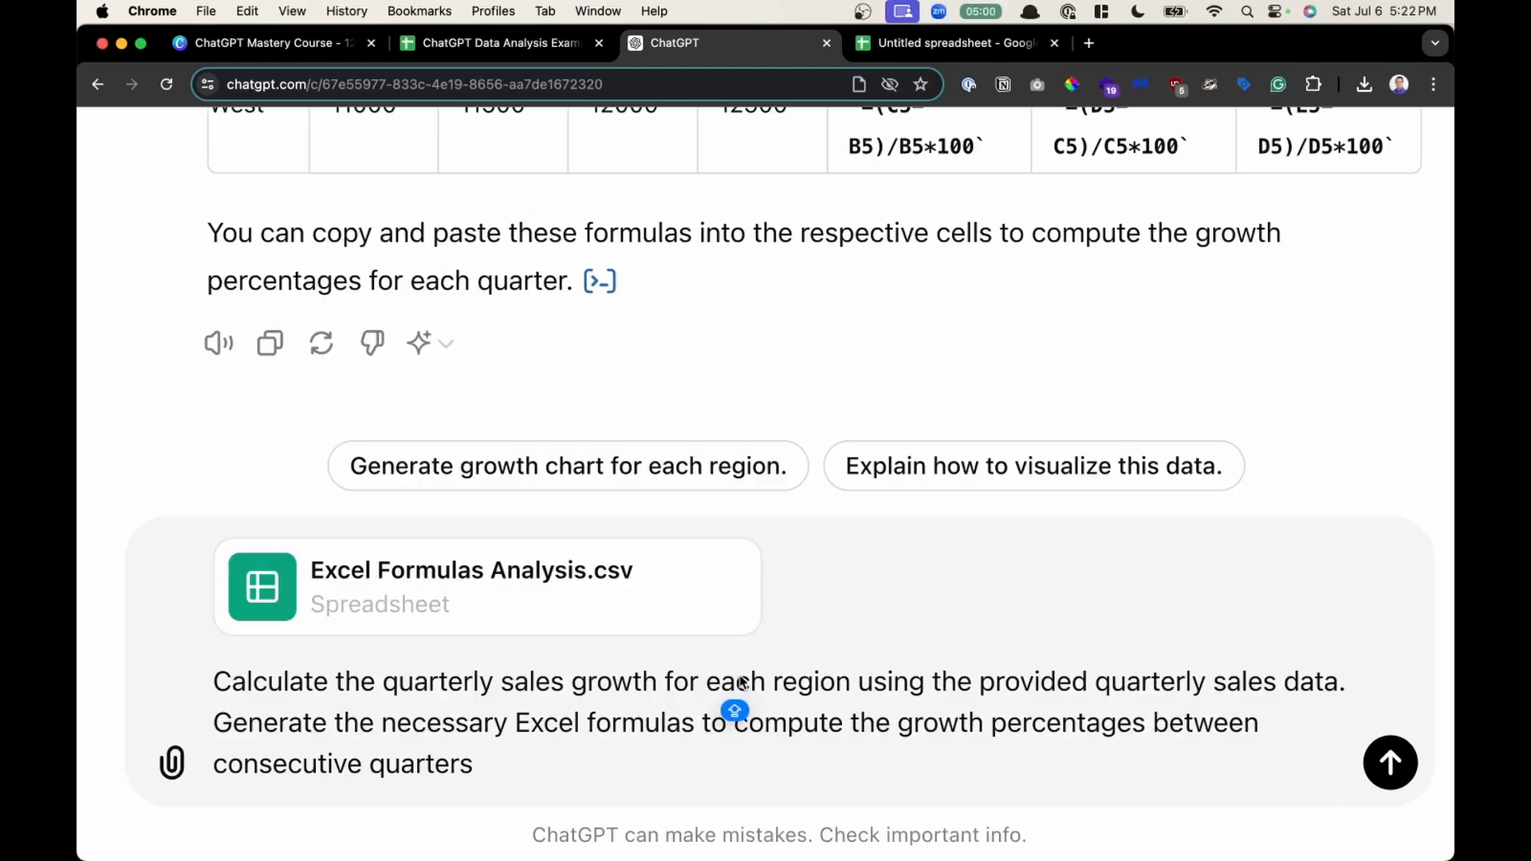
- Read through the quarterly sales growth prompt for Excel Formulas Analysis.csv, highlighting its key phrases
click(942, 697)
click(829, 722)
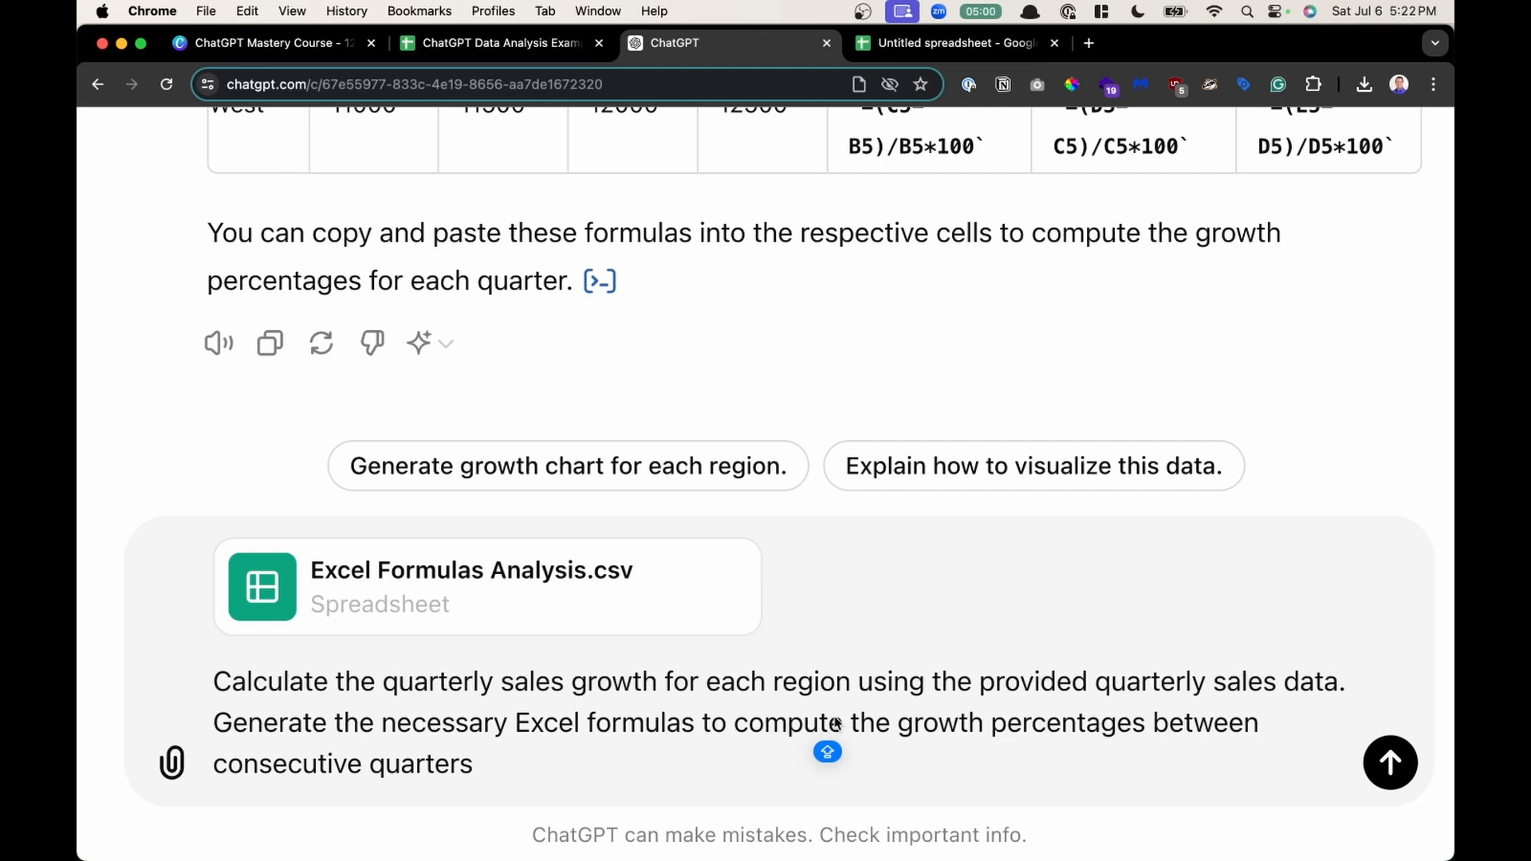
click(682, 741)
drag(248, 685, 479, 690)
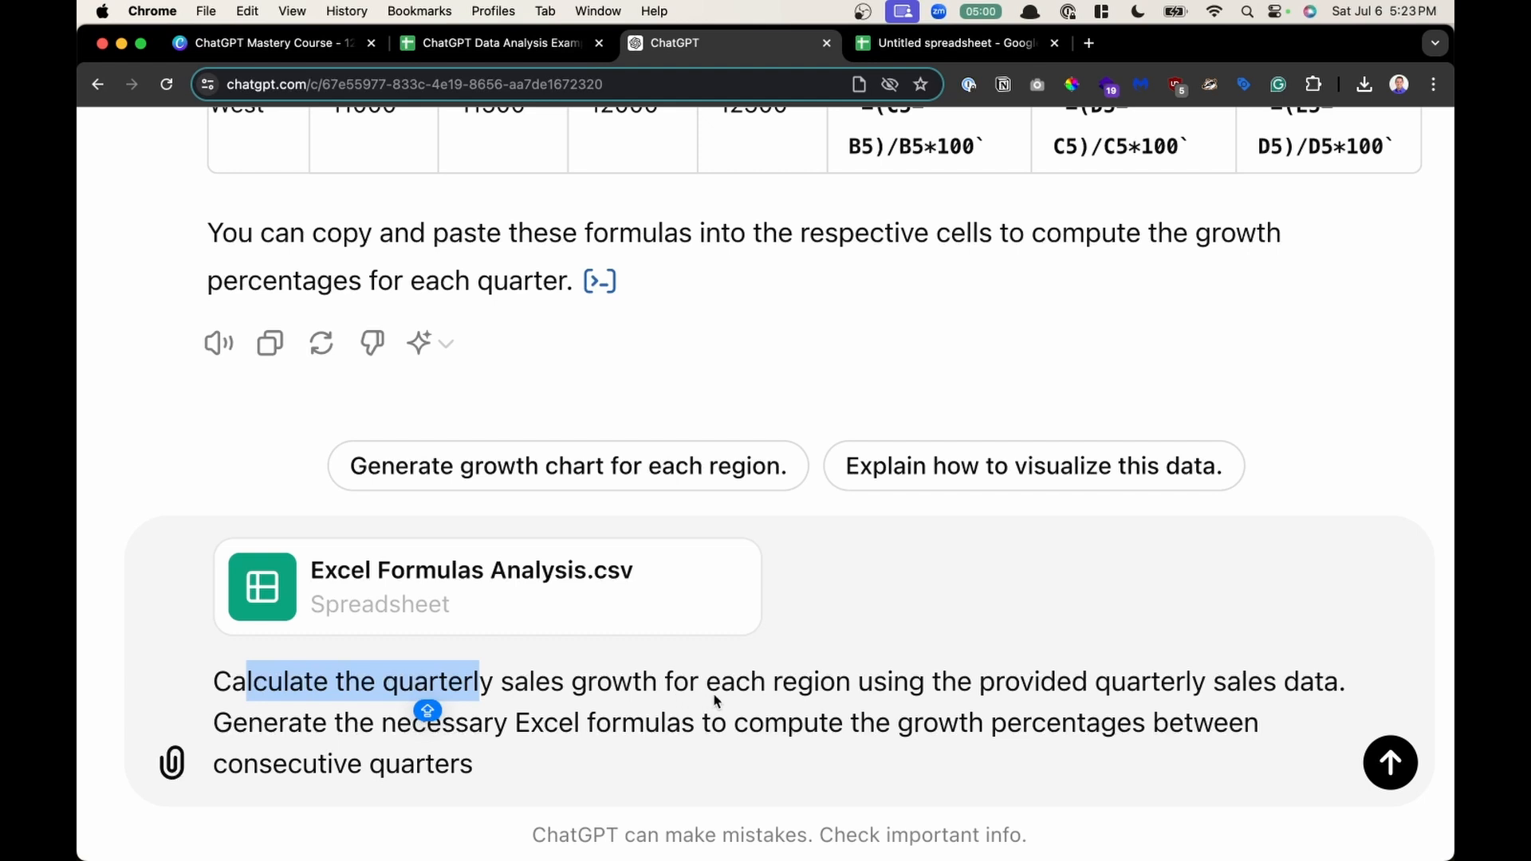
click(1088, 684)
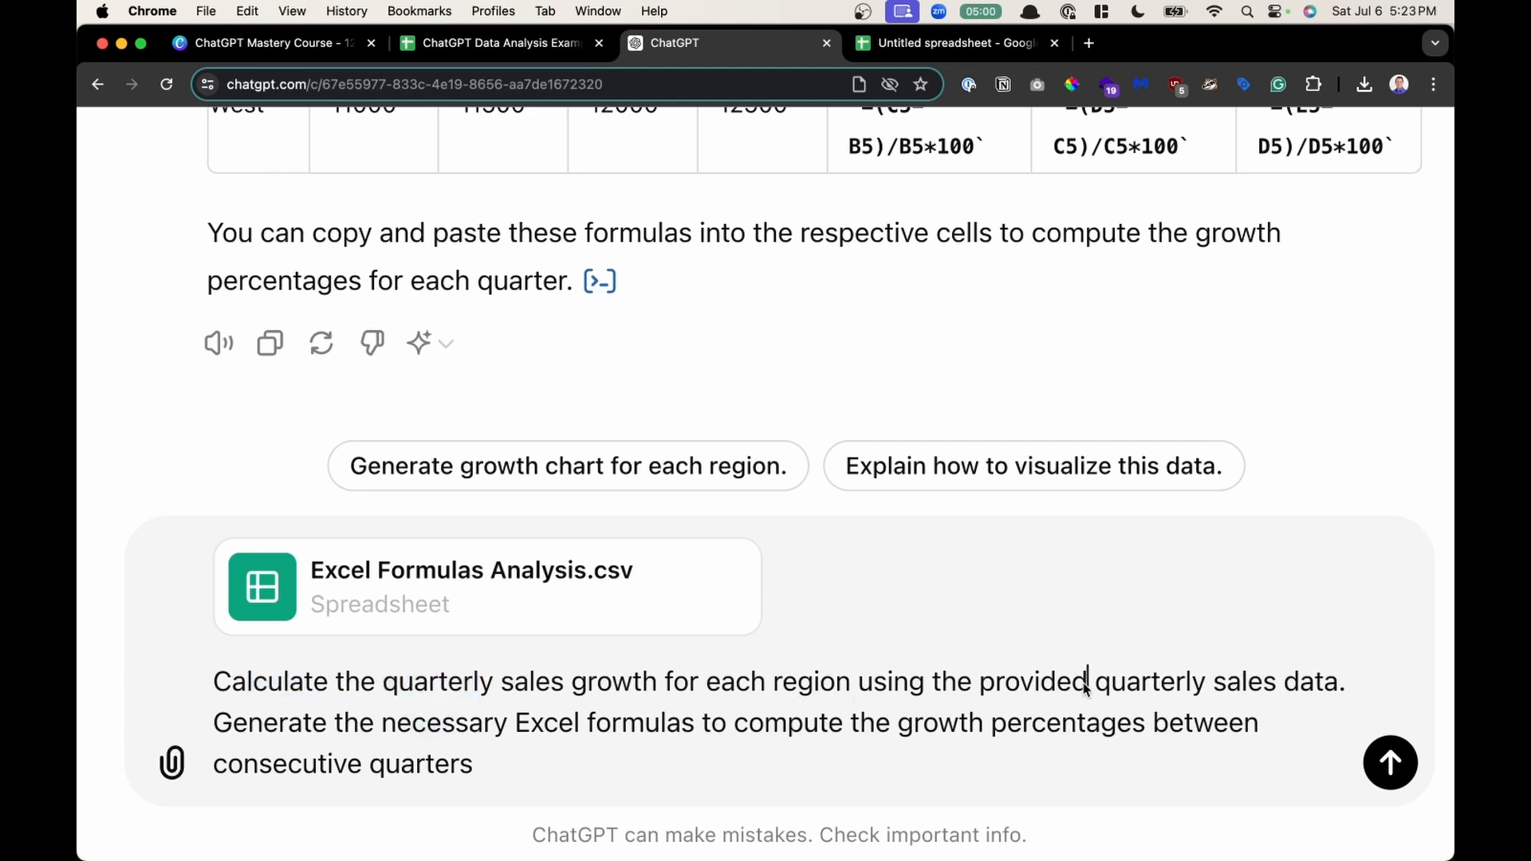
click(400, 740)
drag(400, 742, 713, 735)
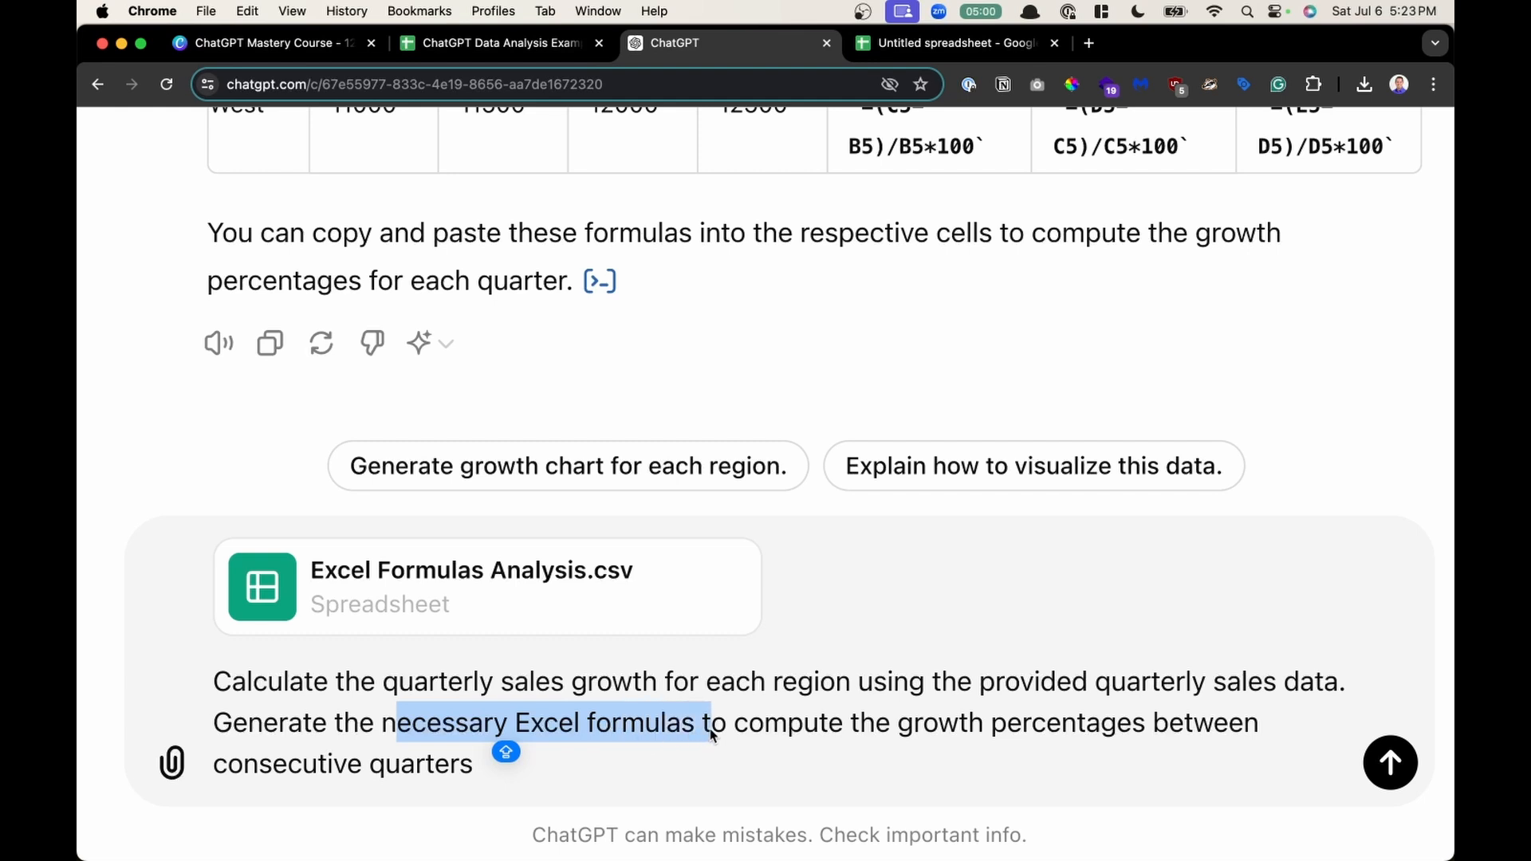
click(819, 736)
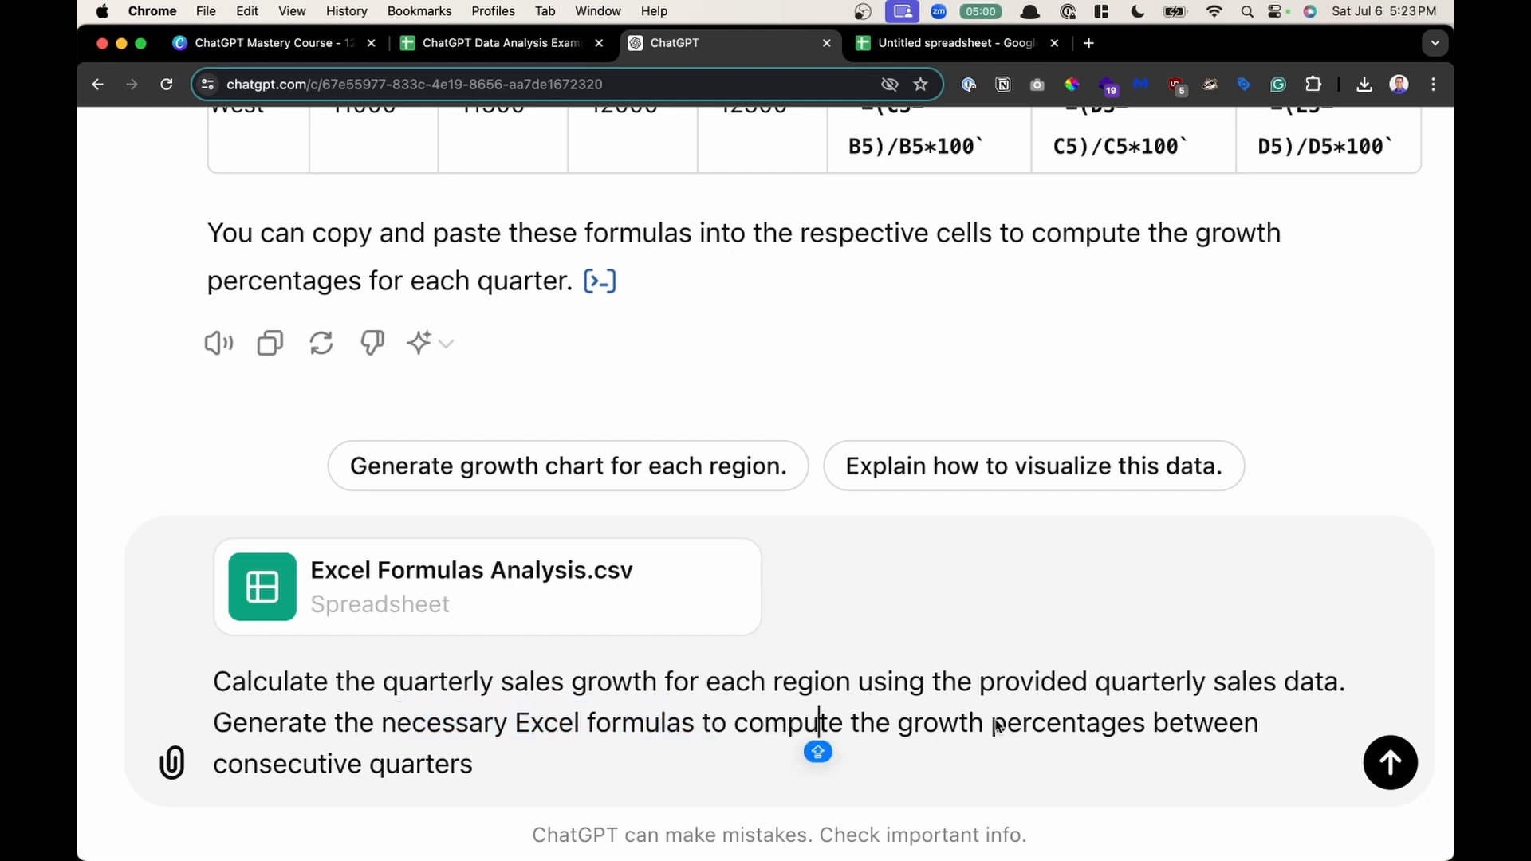
click(490, 765)
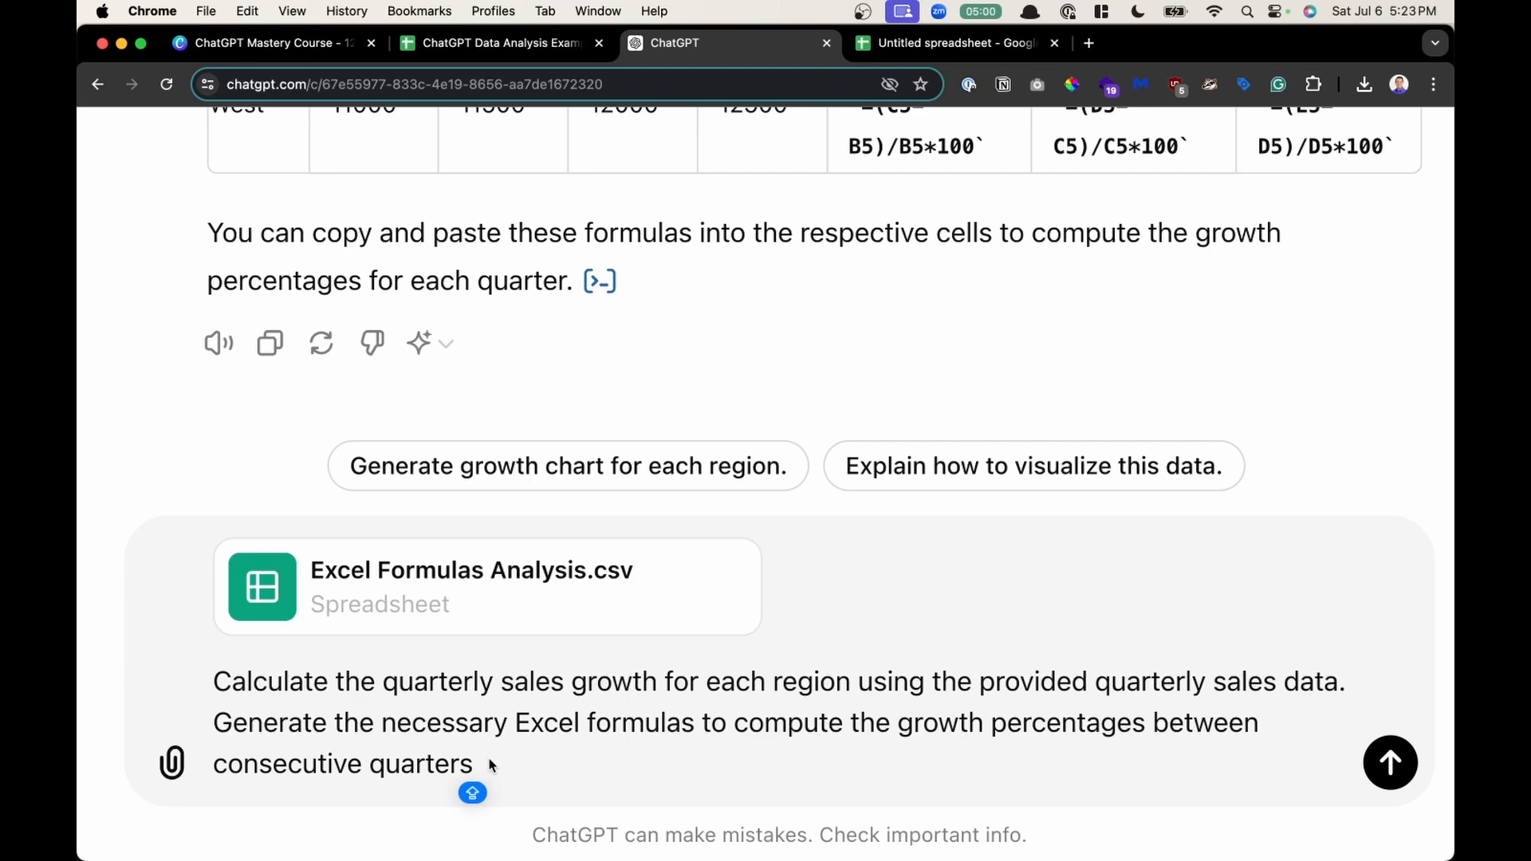
- Send the quarterly sales growth prompt with Excel Formulas Analysis.csv attached
key(Return)
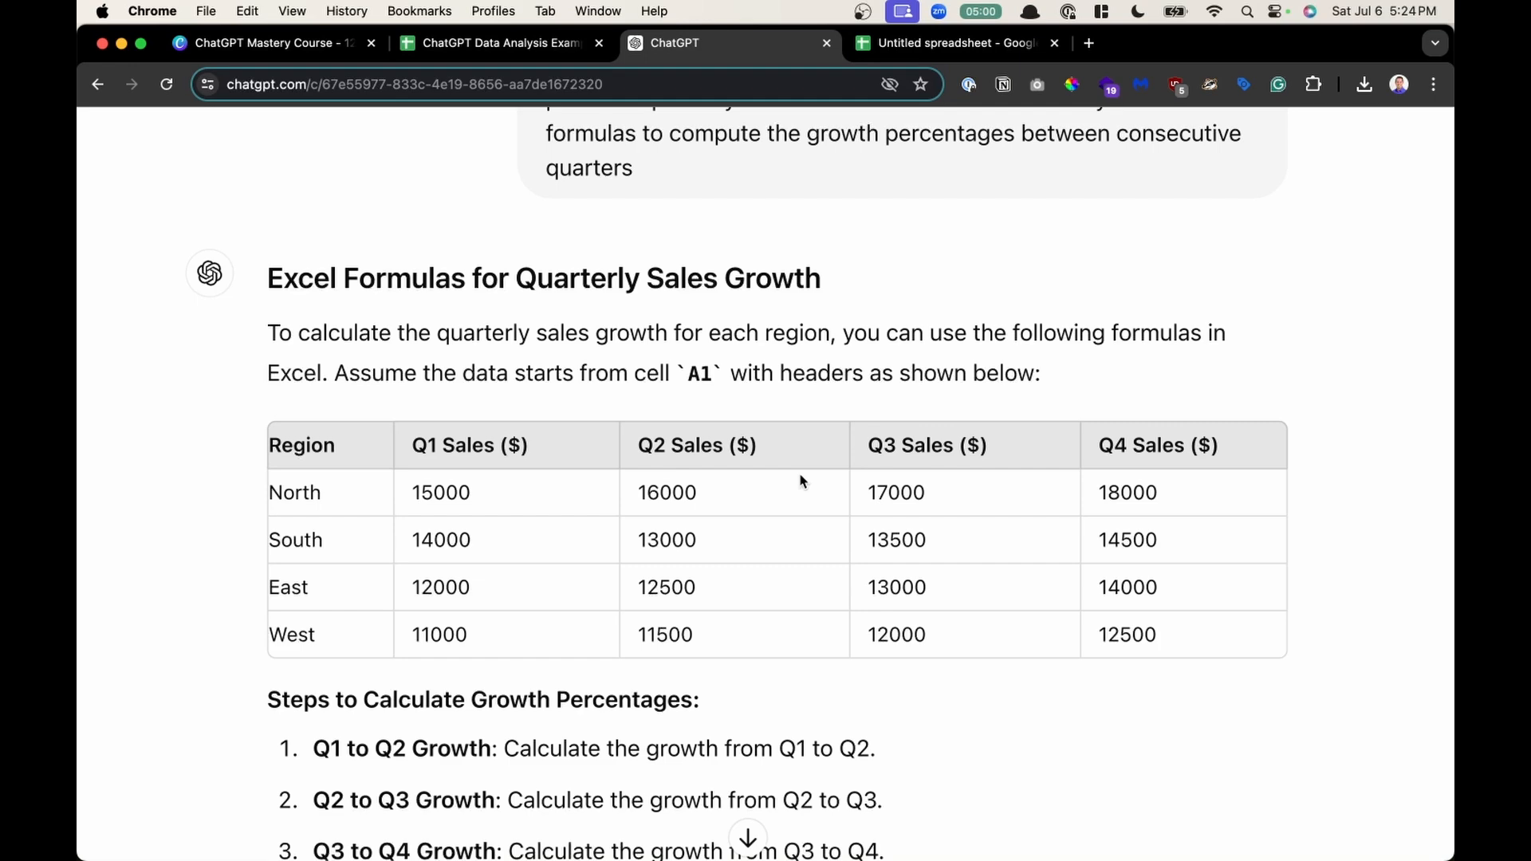
scroll(802, 481, down, 2)
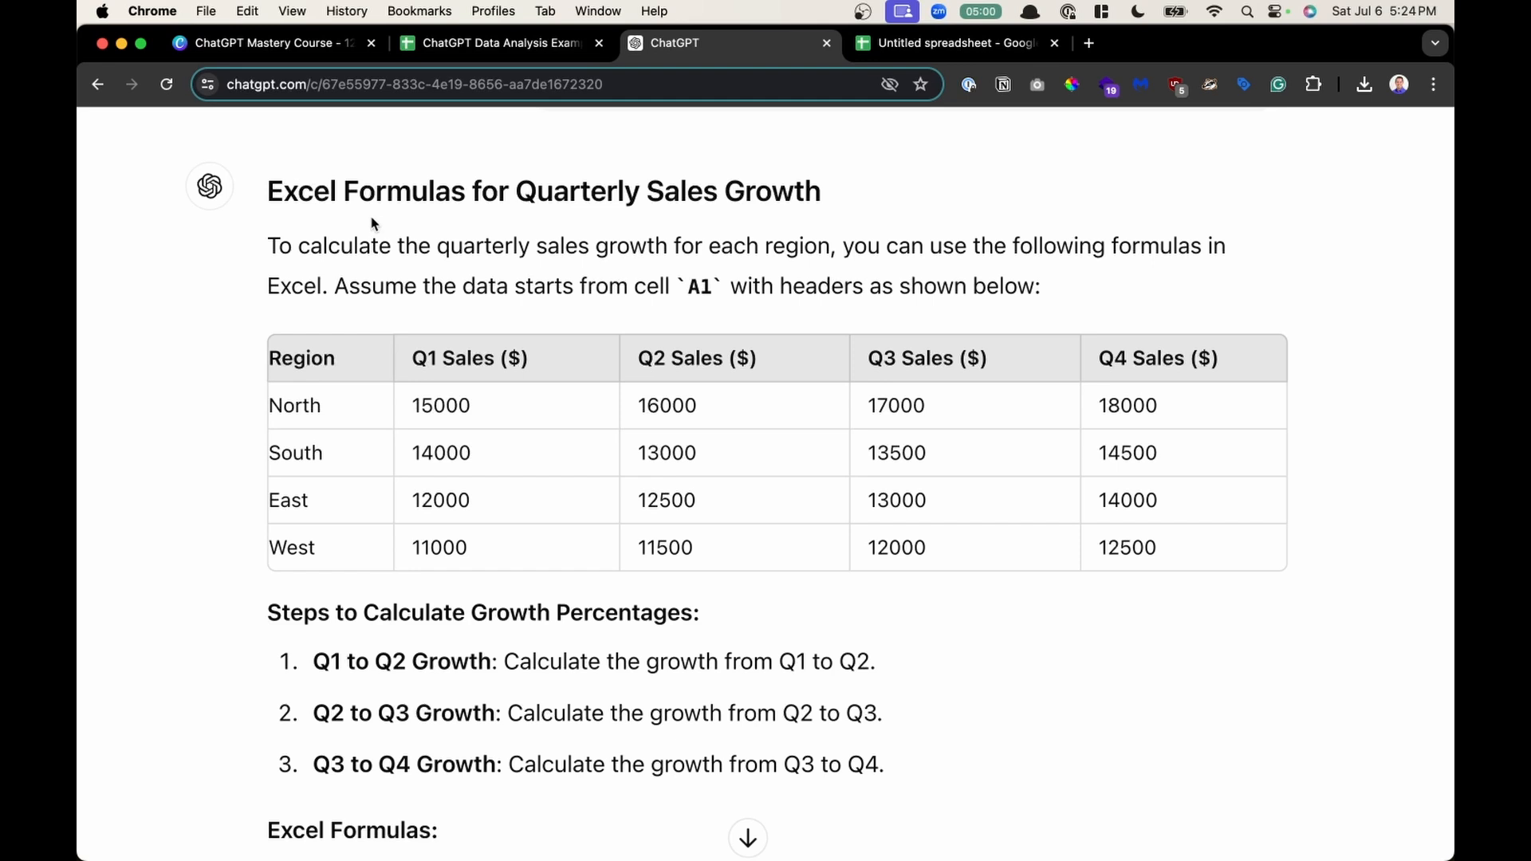
- Read the response's data-layout assumption and the Q1 to Q2 growth formulas, highlighting key phrases and the North formula
drag(274, 198, 825, 197)
drag(353, 249, 738, 284)
click(469, 284)
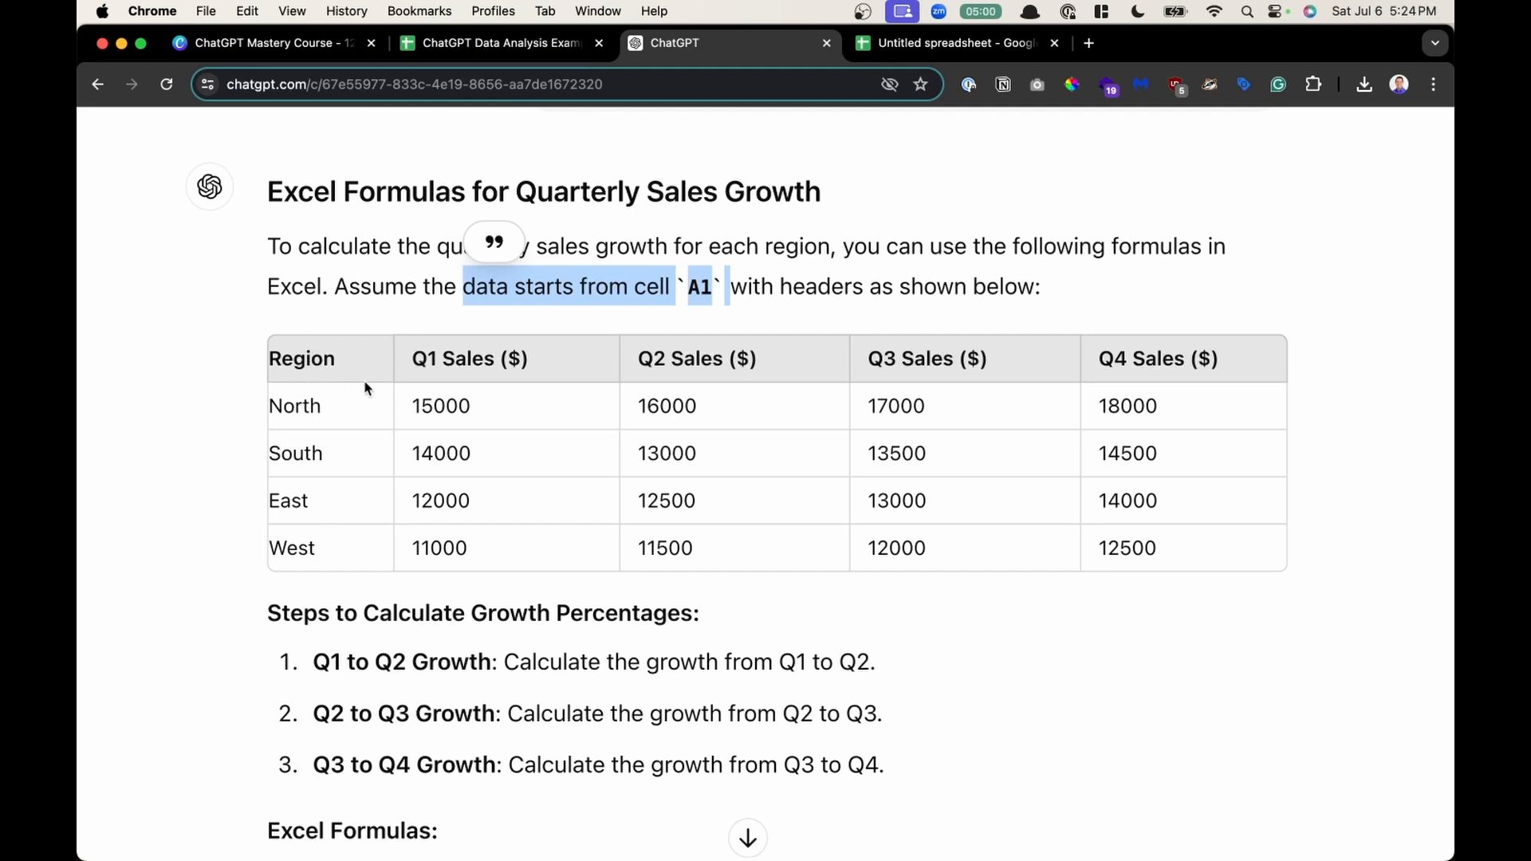
scroll(482, 384, down, 5)
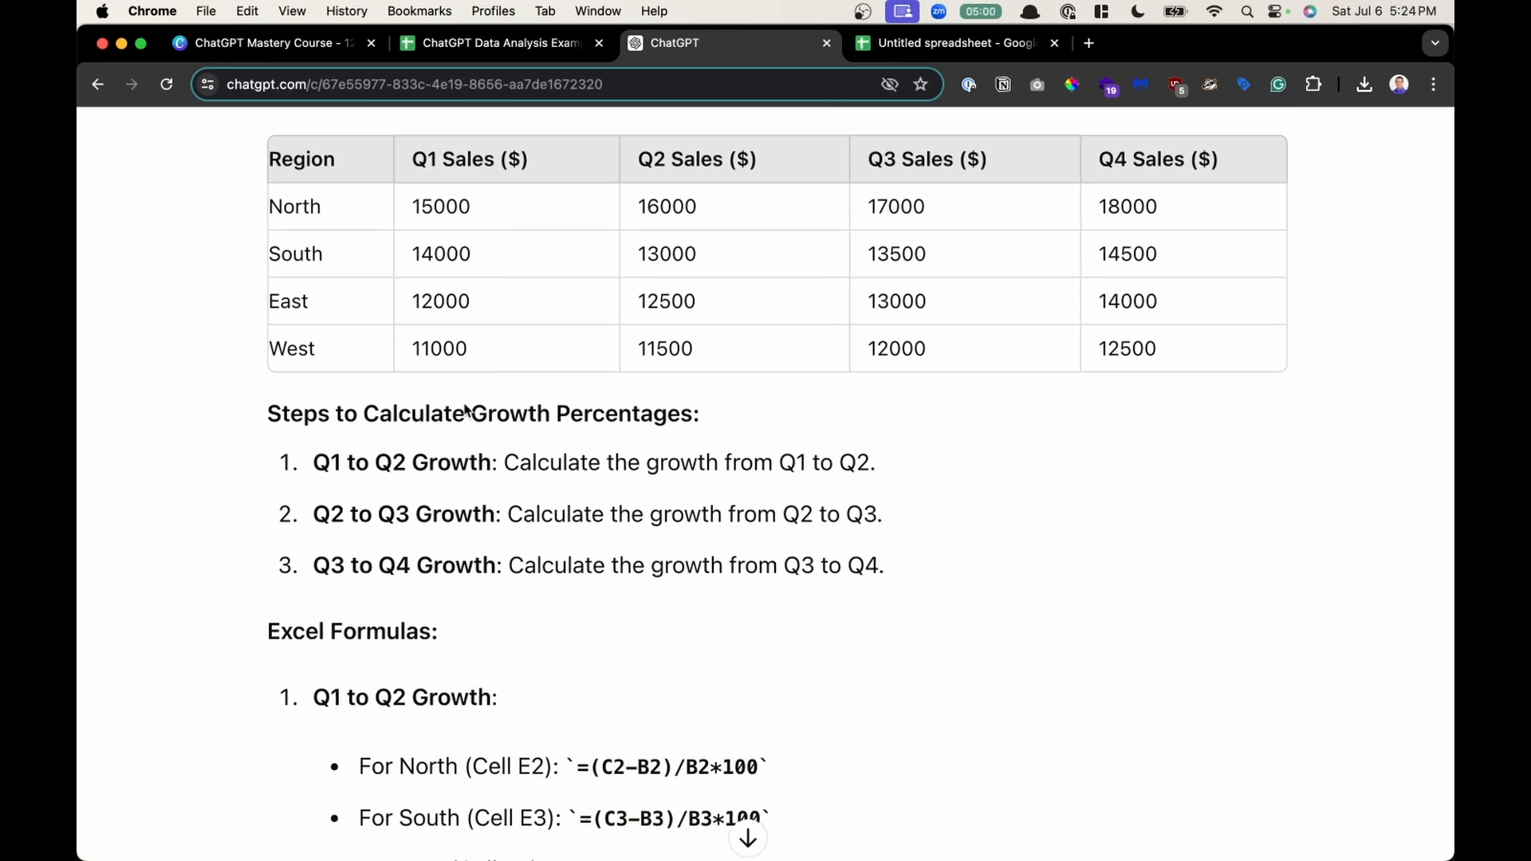
drag(315, 463, 485, 462)
drag(615, 462, 814, 464)
scroll(814, 463, down, 4)
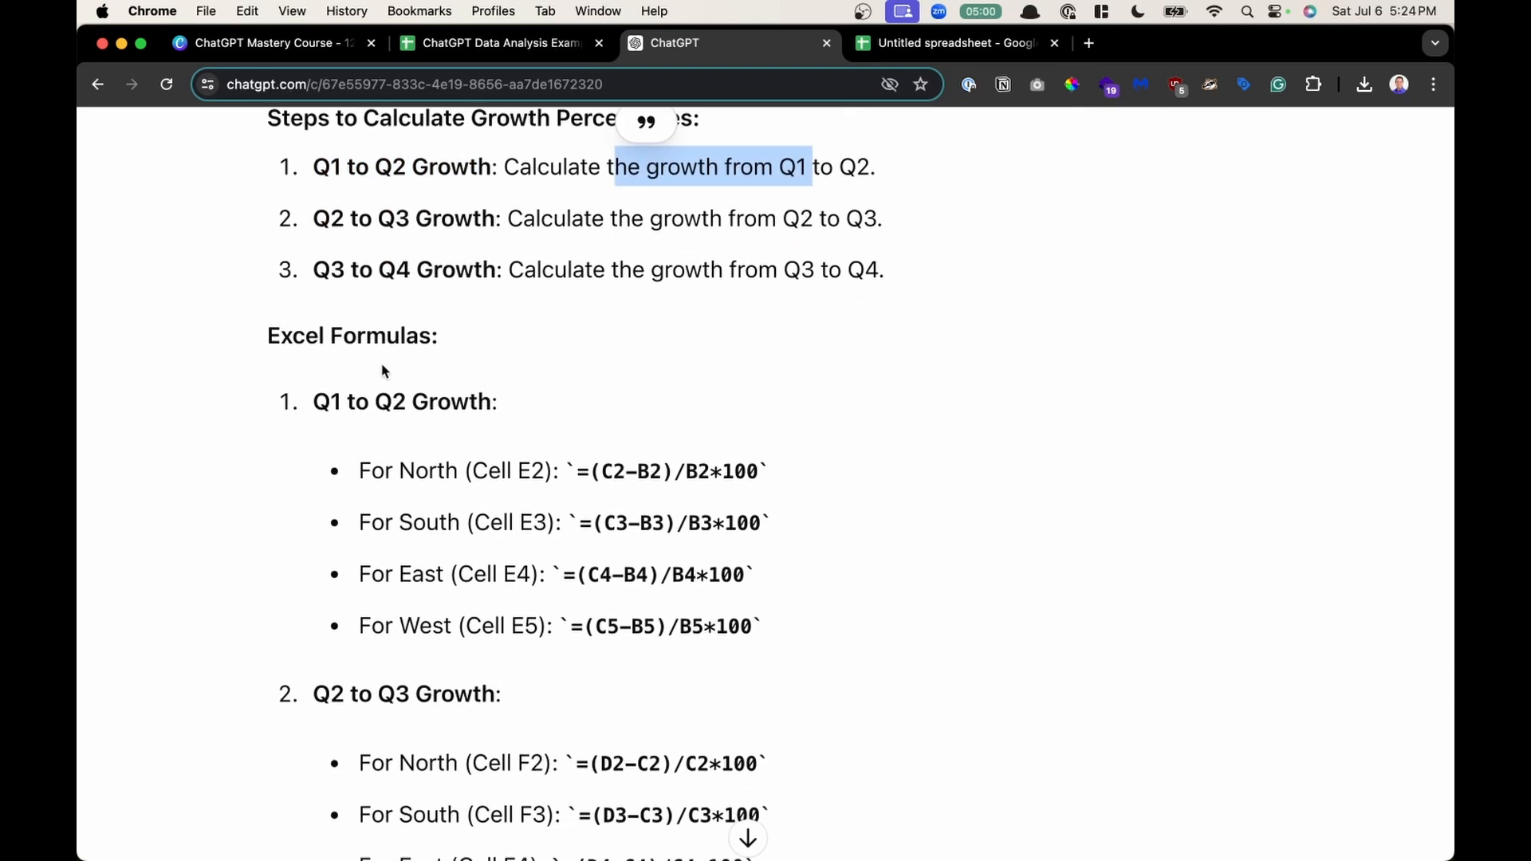
drag(359, 471, 688, 469)
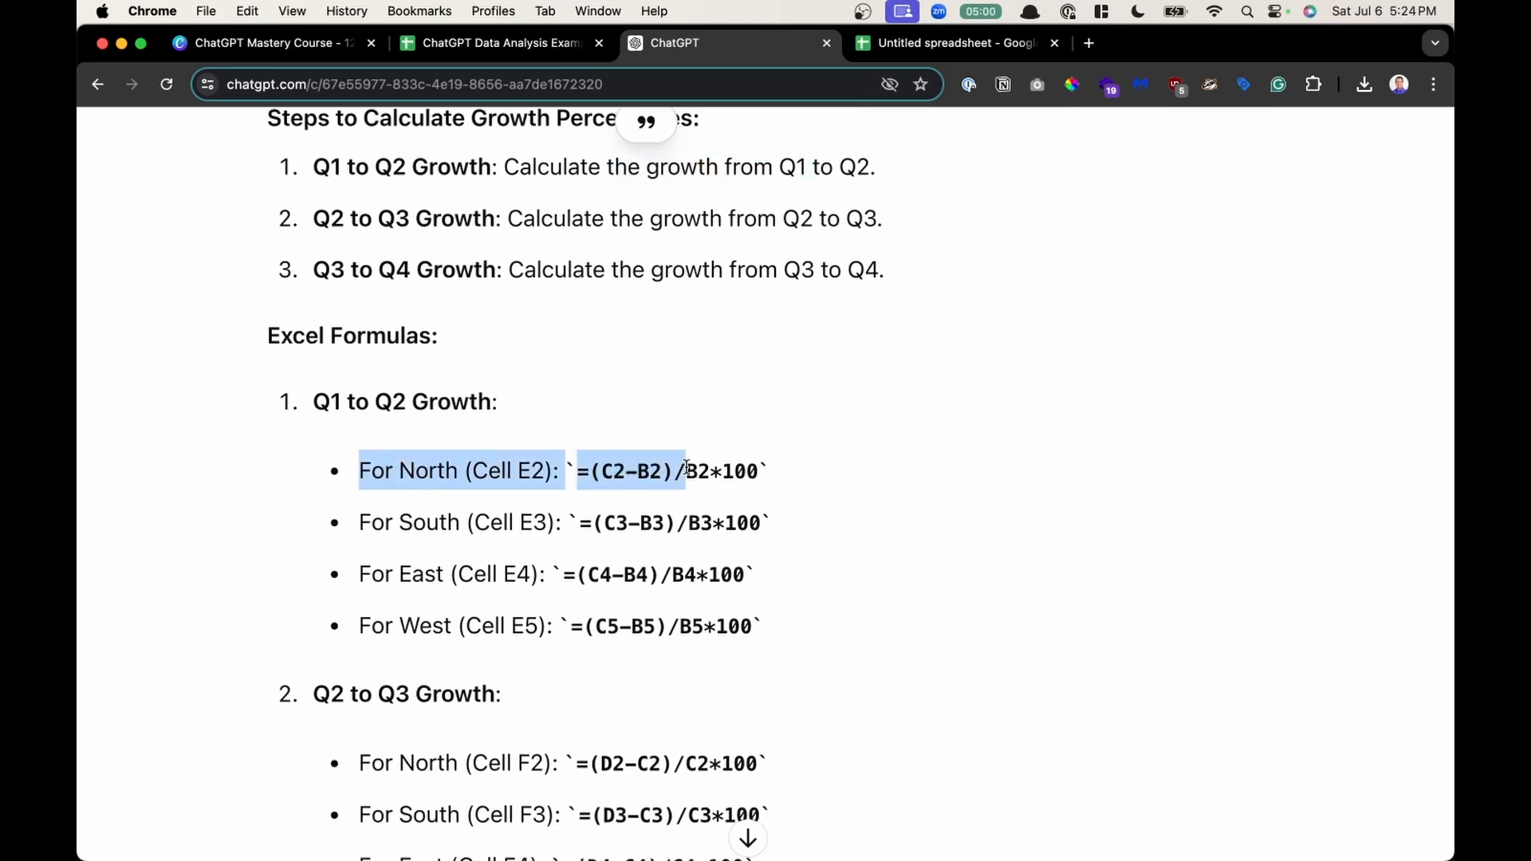
click(687, 469)
drag(650, 481, 759, 494)
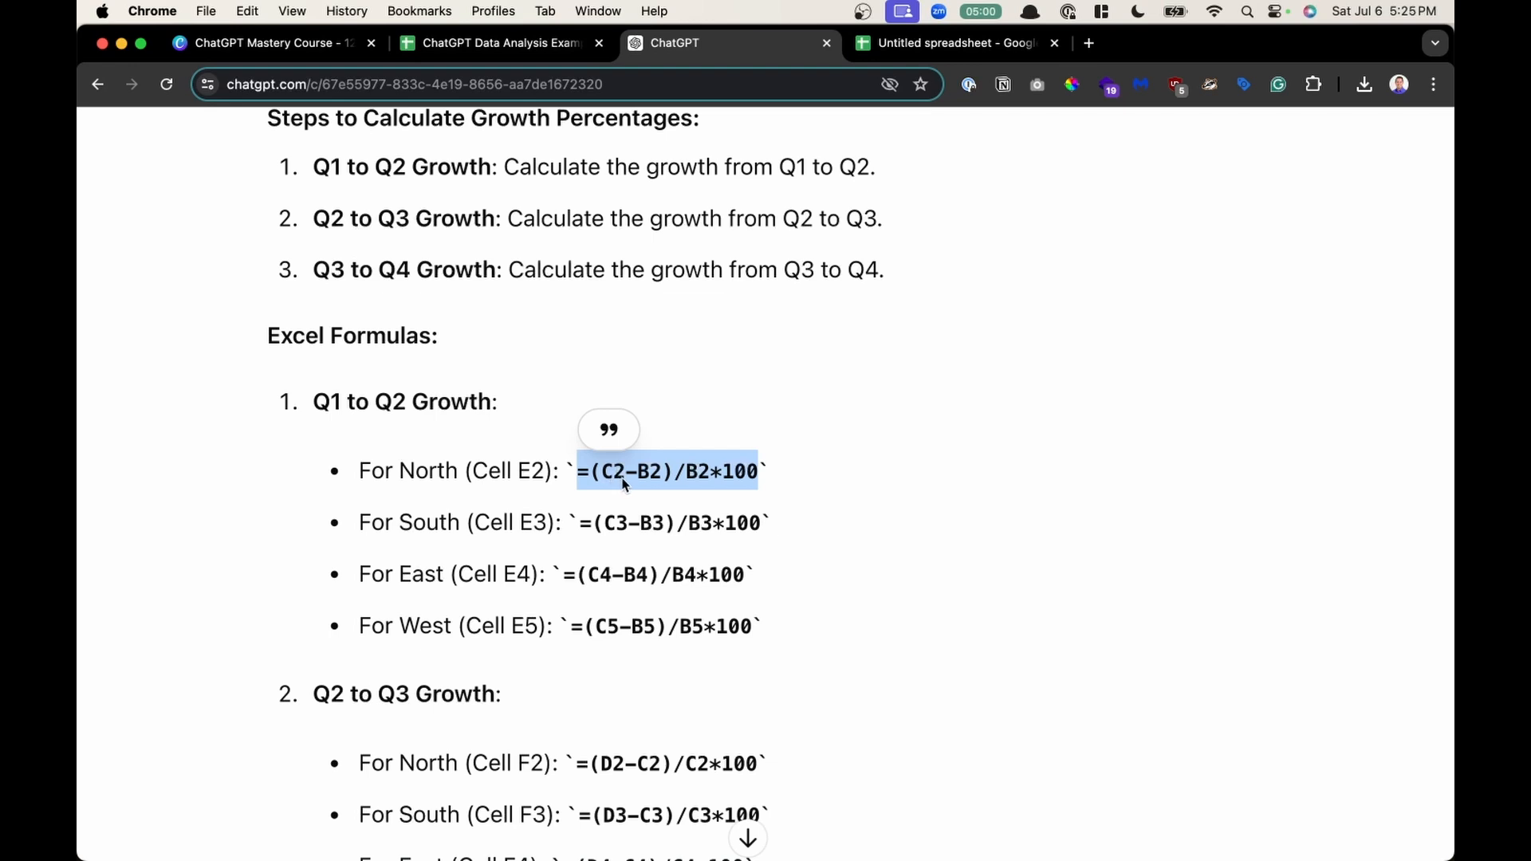
- Review the remaining quarterly growth formulas and the example Excel layout table, highlighting a formula and the copy-paste note
scroll(658, 485, down, 5)
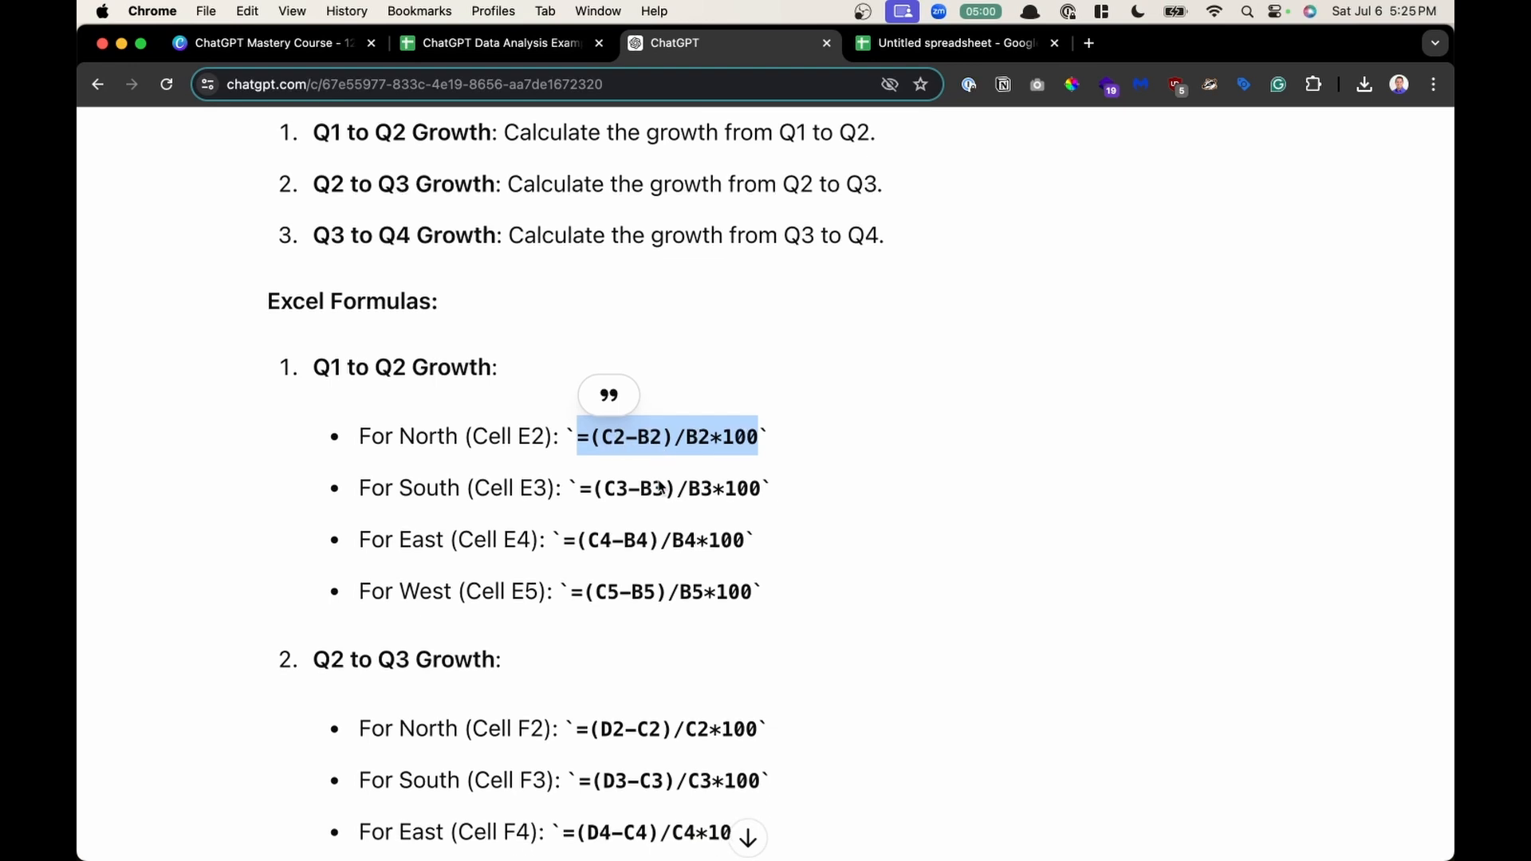
scroll(659, 483, down, 7)
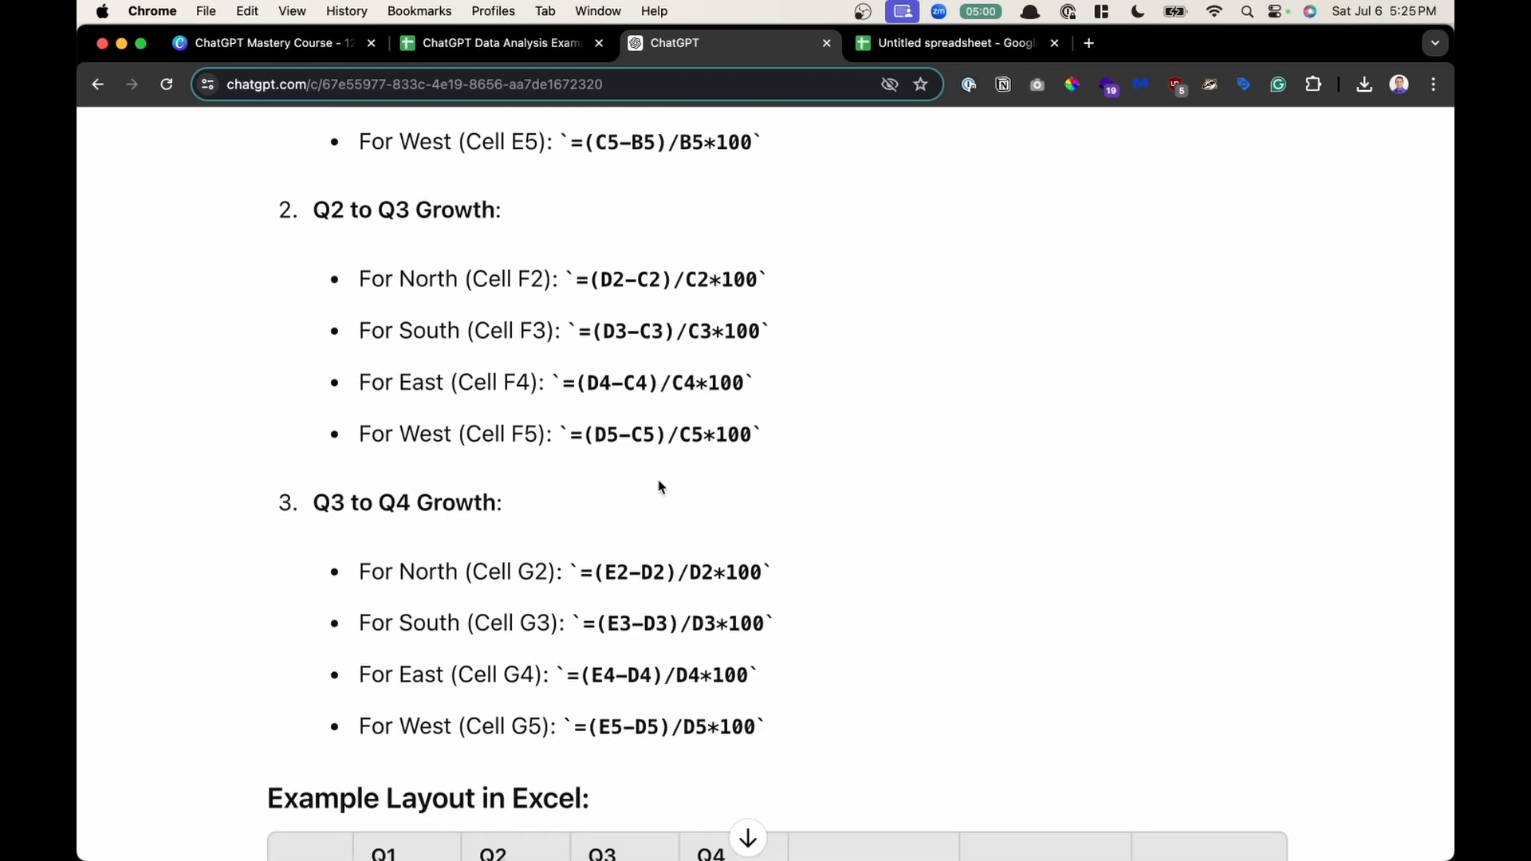
scroll(659, 484, down, 4)
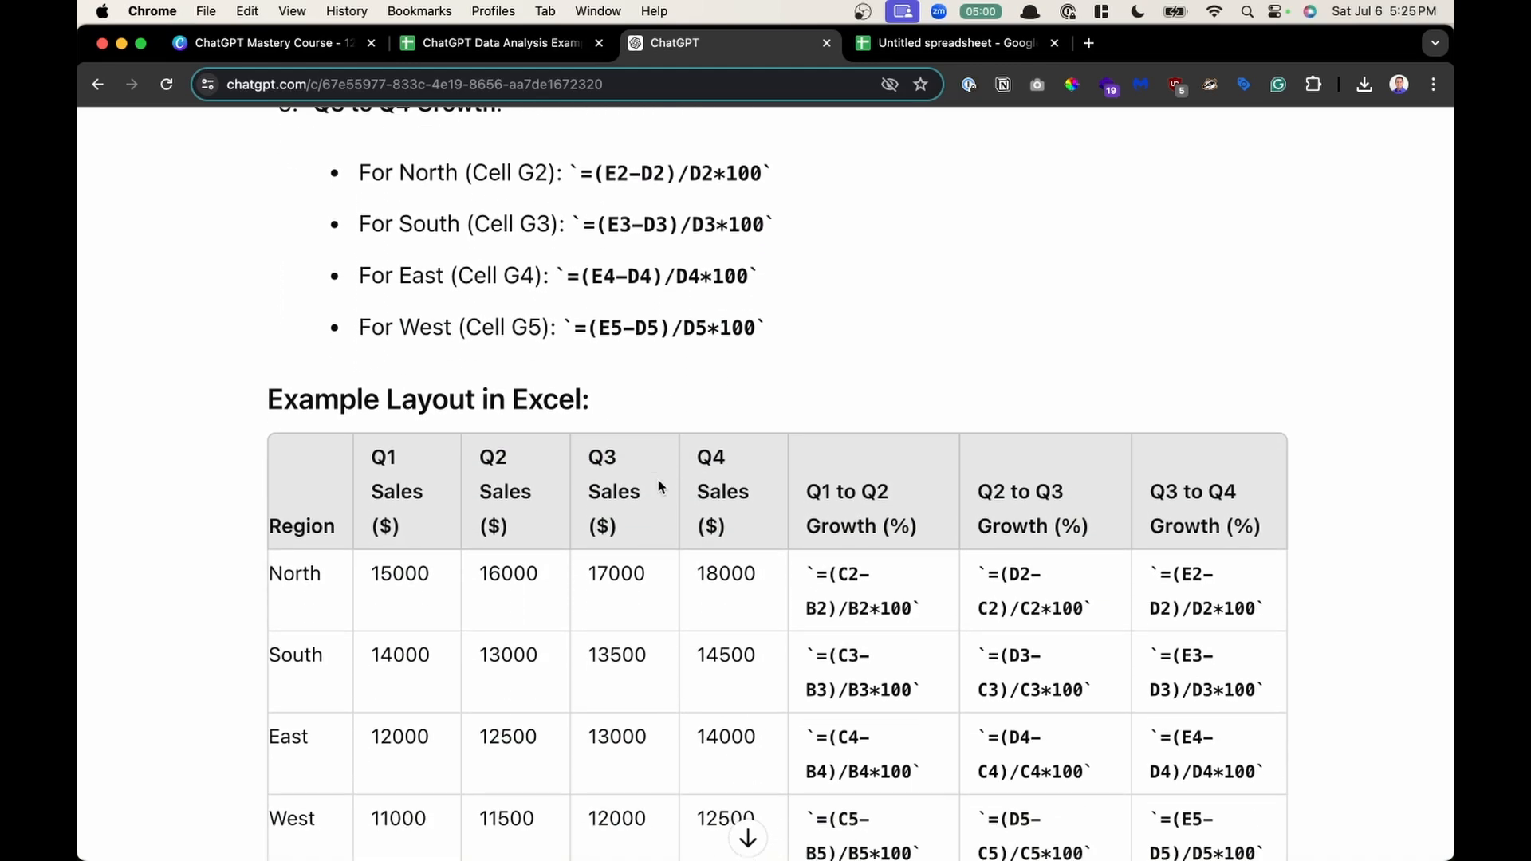
scroll(659, 485, down, 1)
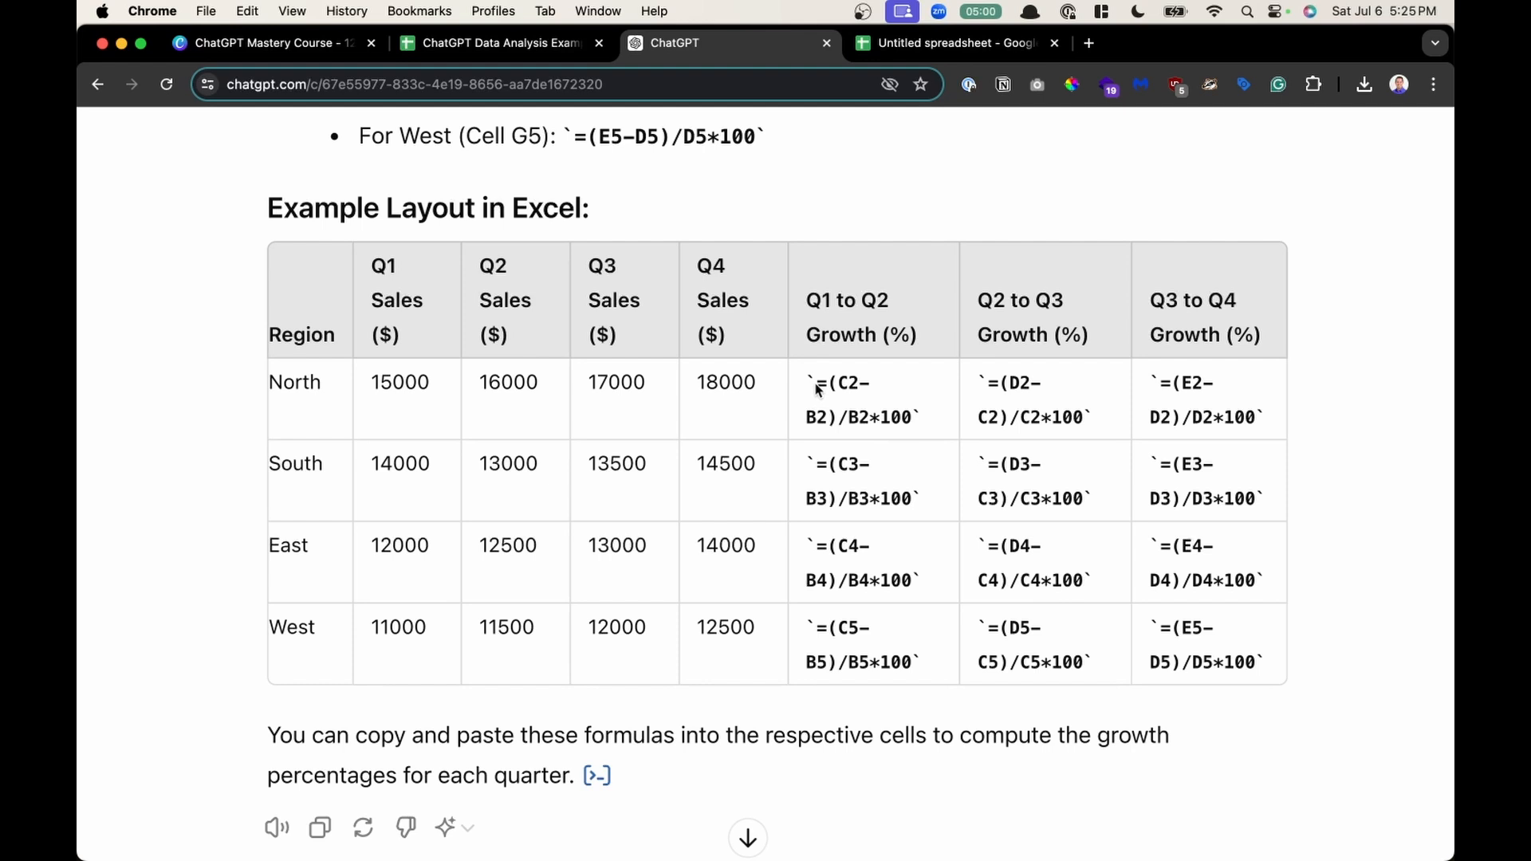
drag(816, 388, 910, 423)
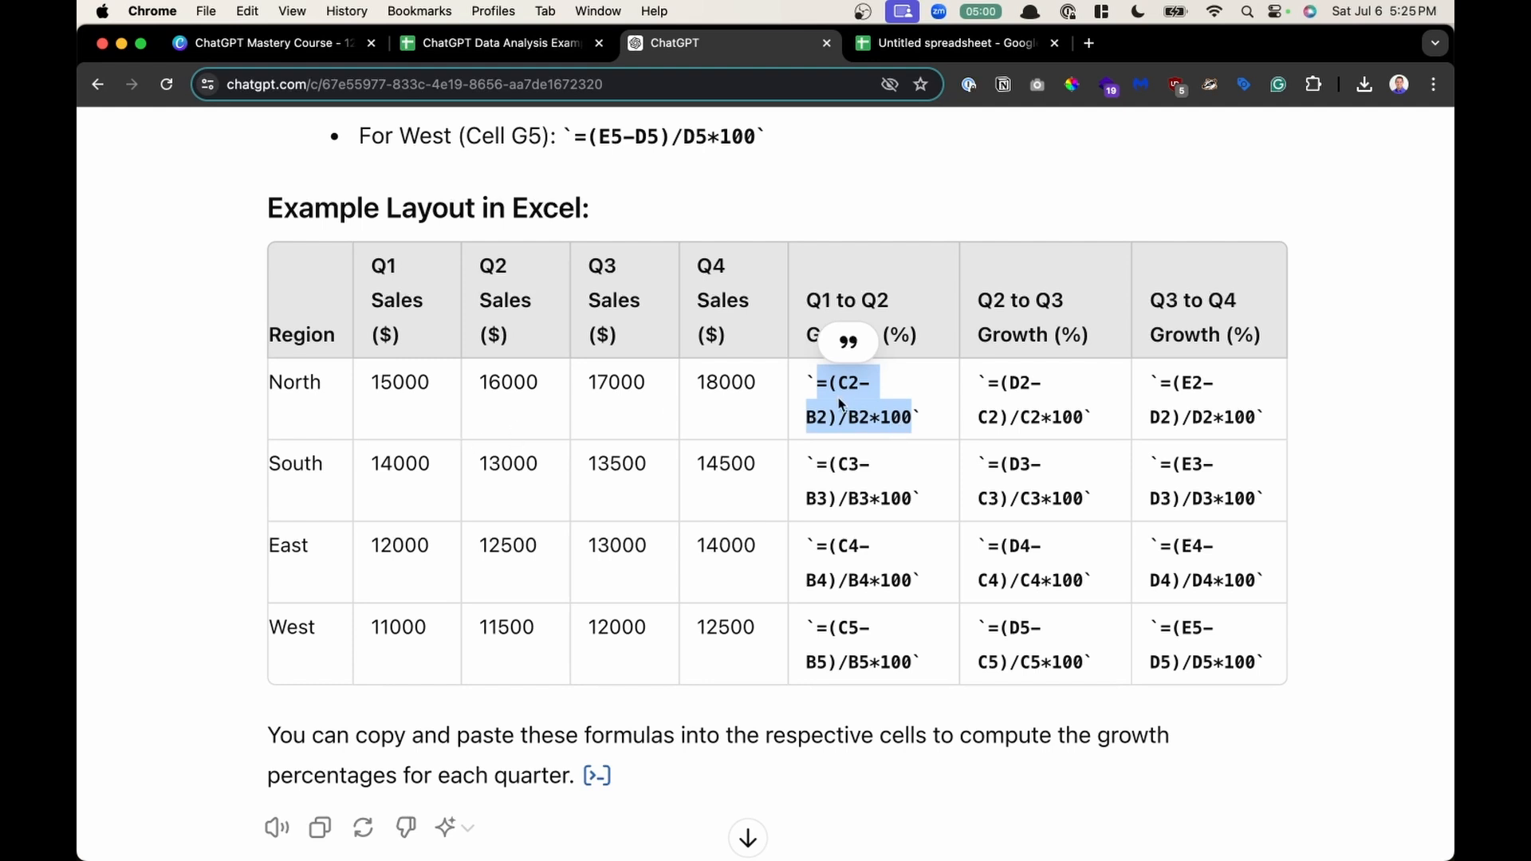
scroll(986, 428, down, 1)
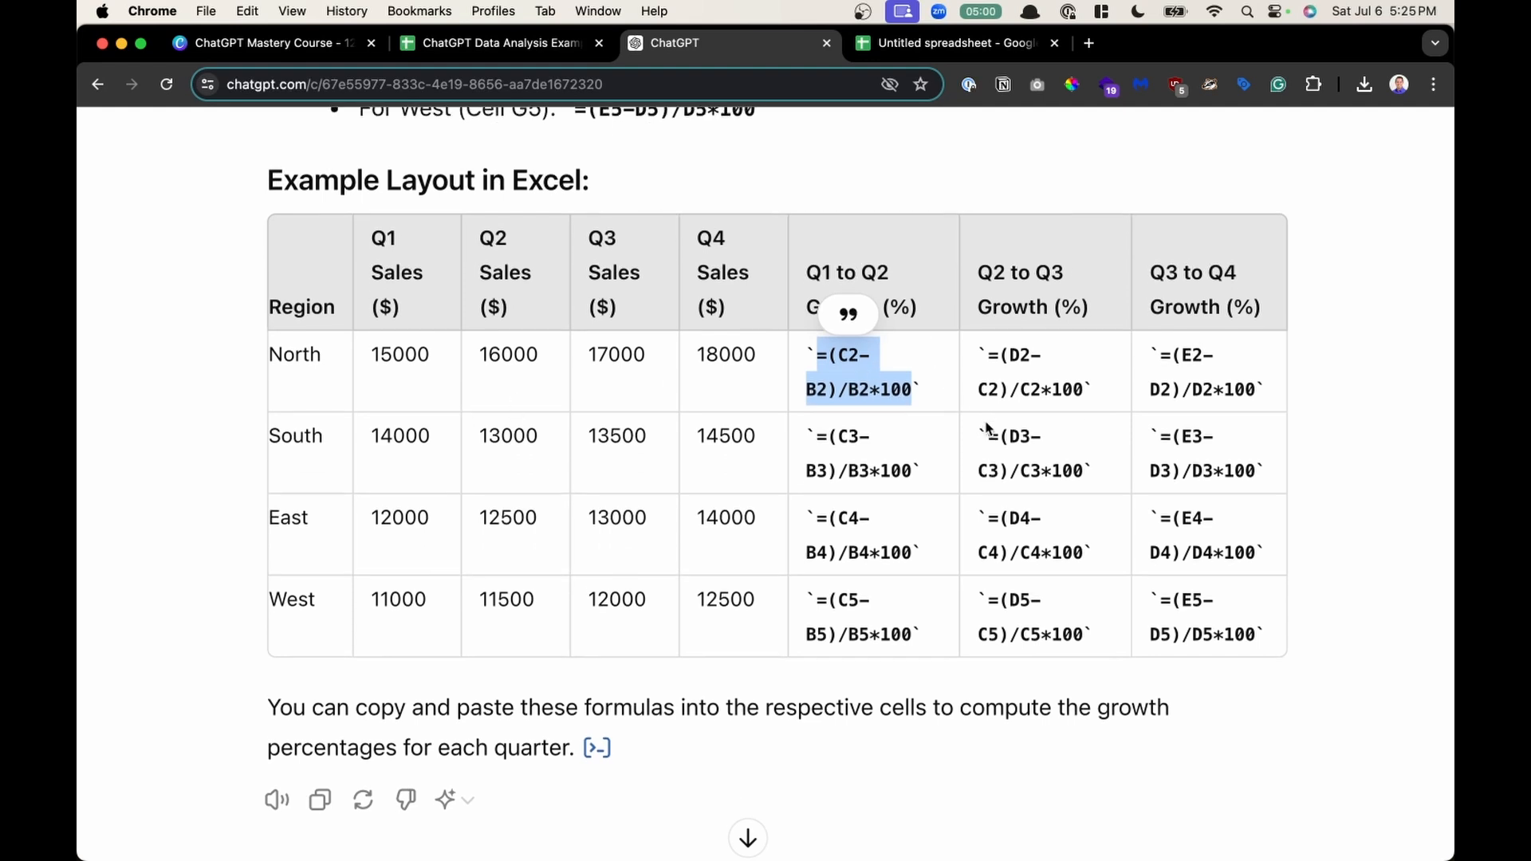
click(1041, 597)
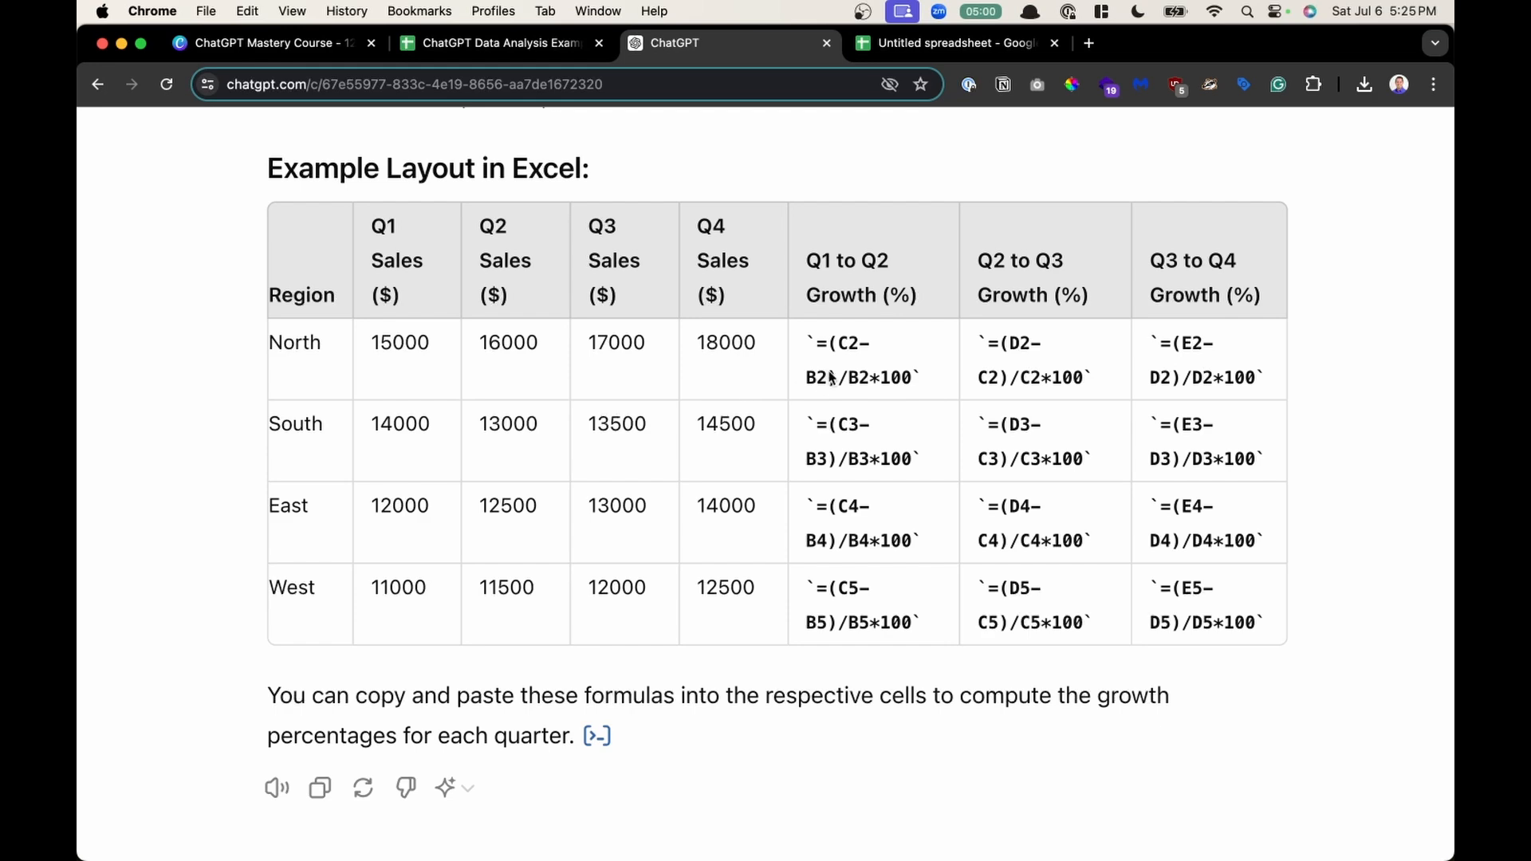
scroll(937, 509, down, 2)
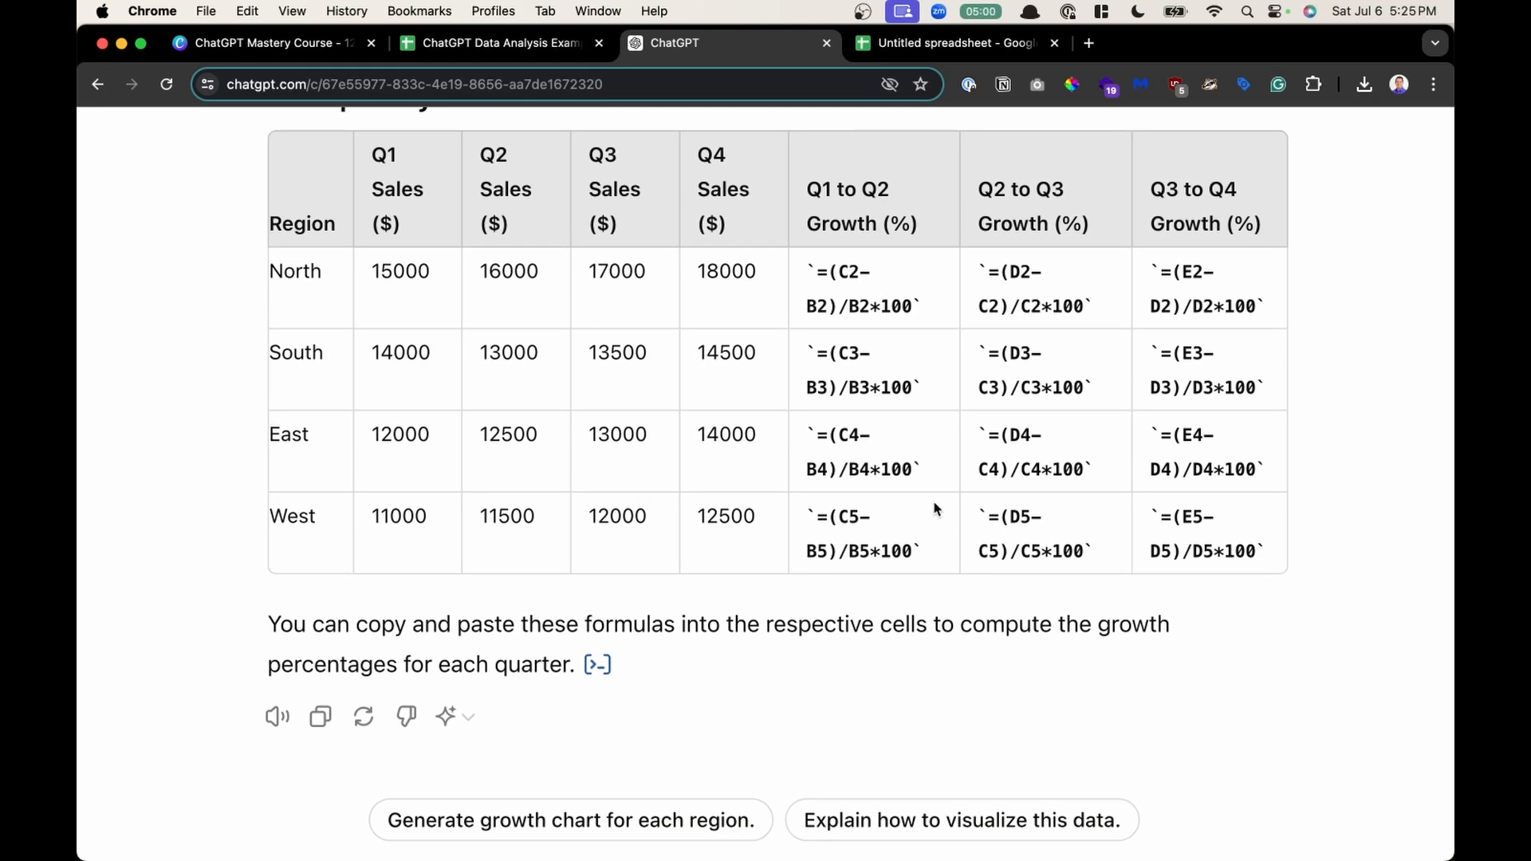
drag(368, 627, 951, 628)
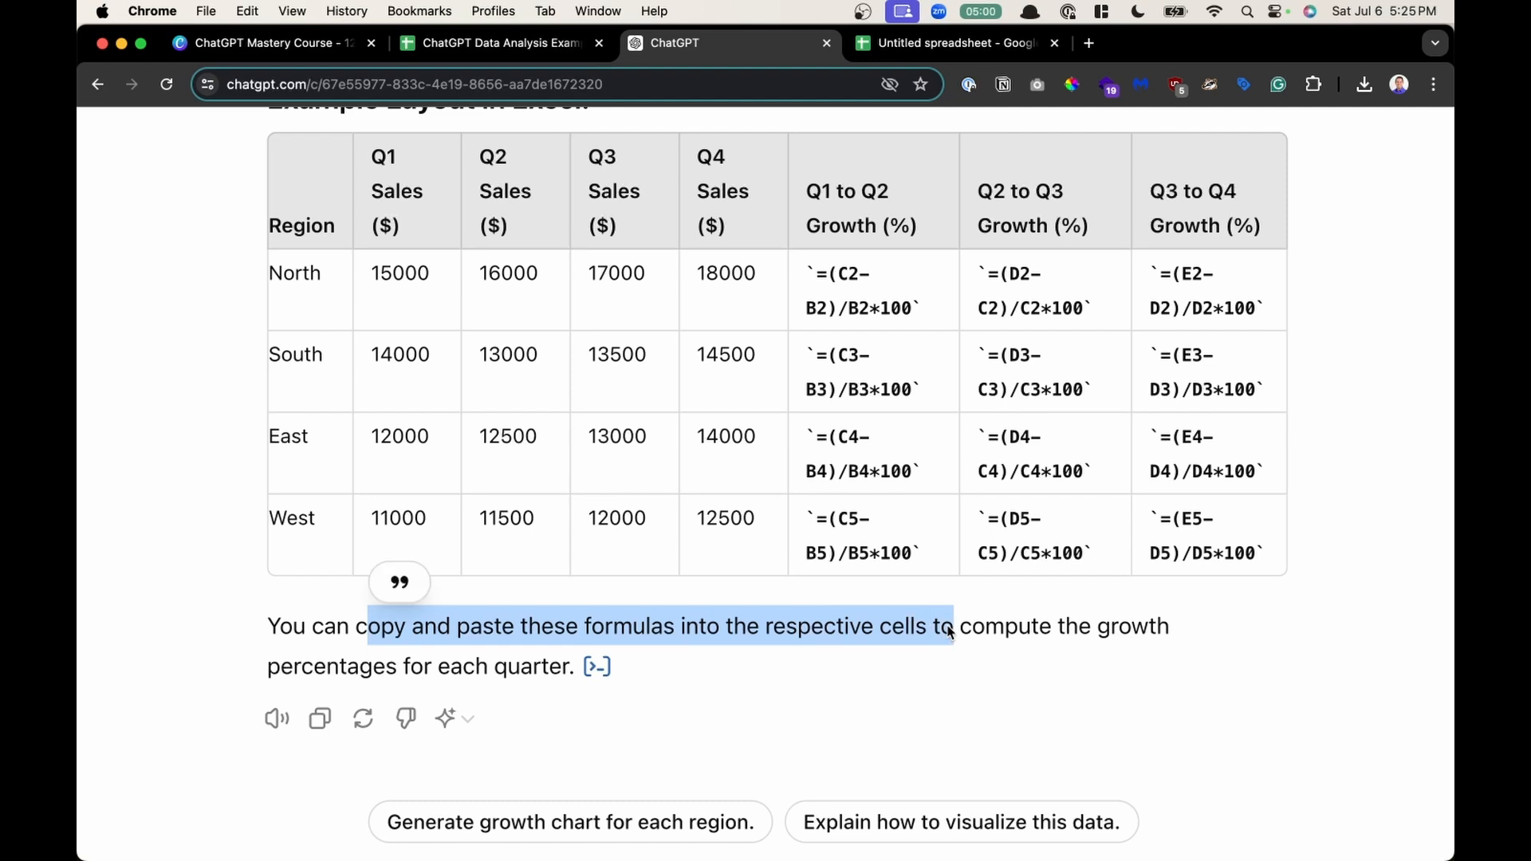
click(1073, 630)
scroll(413, 662, up, 2)
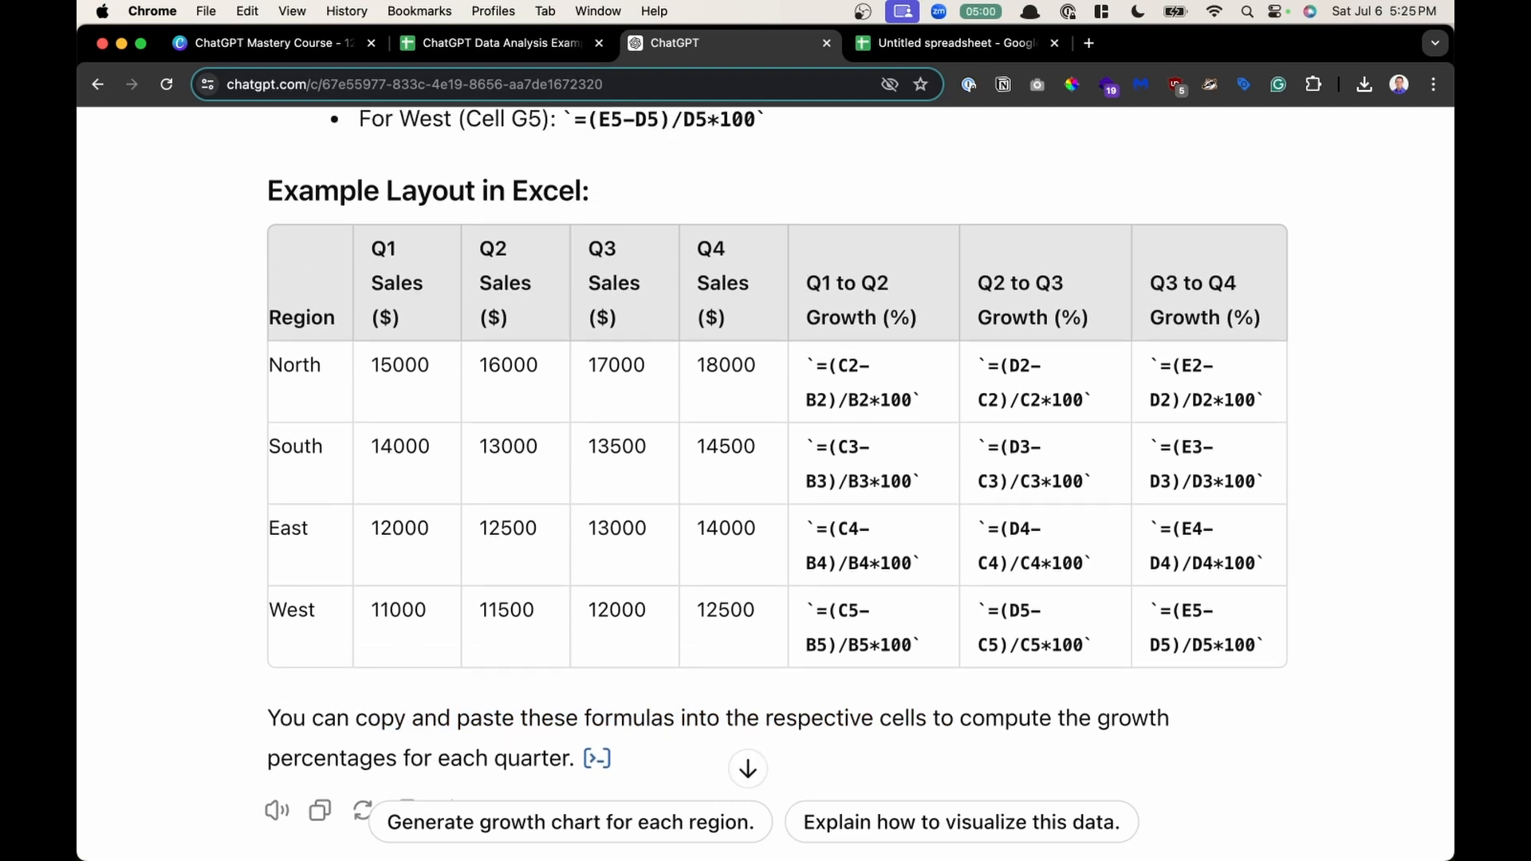
- Paste and send a prompt asking for Excel formulas for total annual sales and average quarterly sales per region
scroll(654, 516, down, 2)
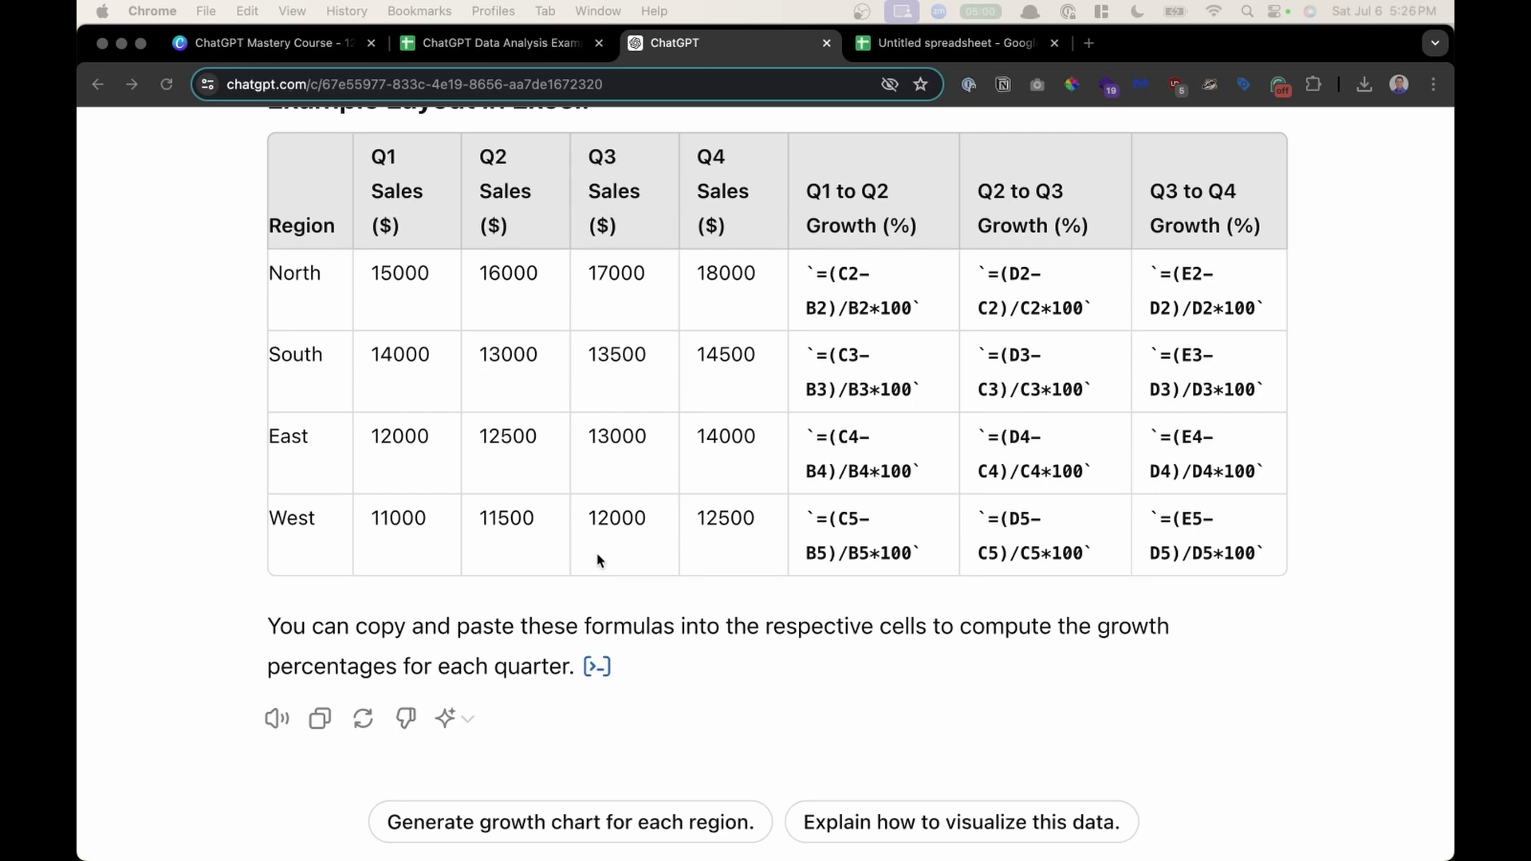
click(674, 651)
scroll(674, 652, down, 3)
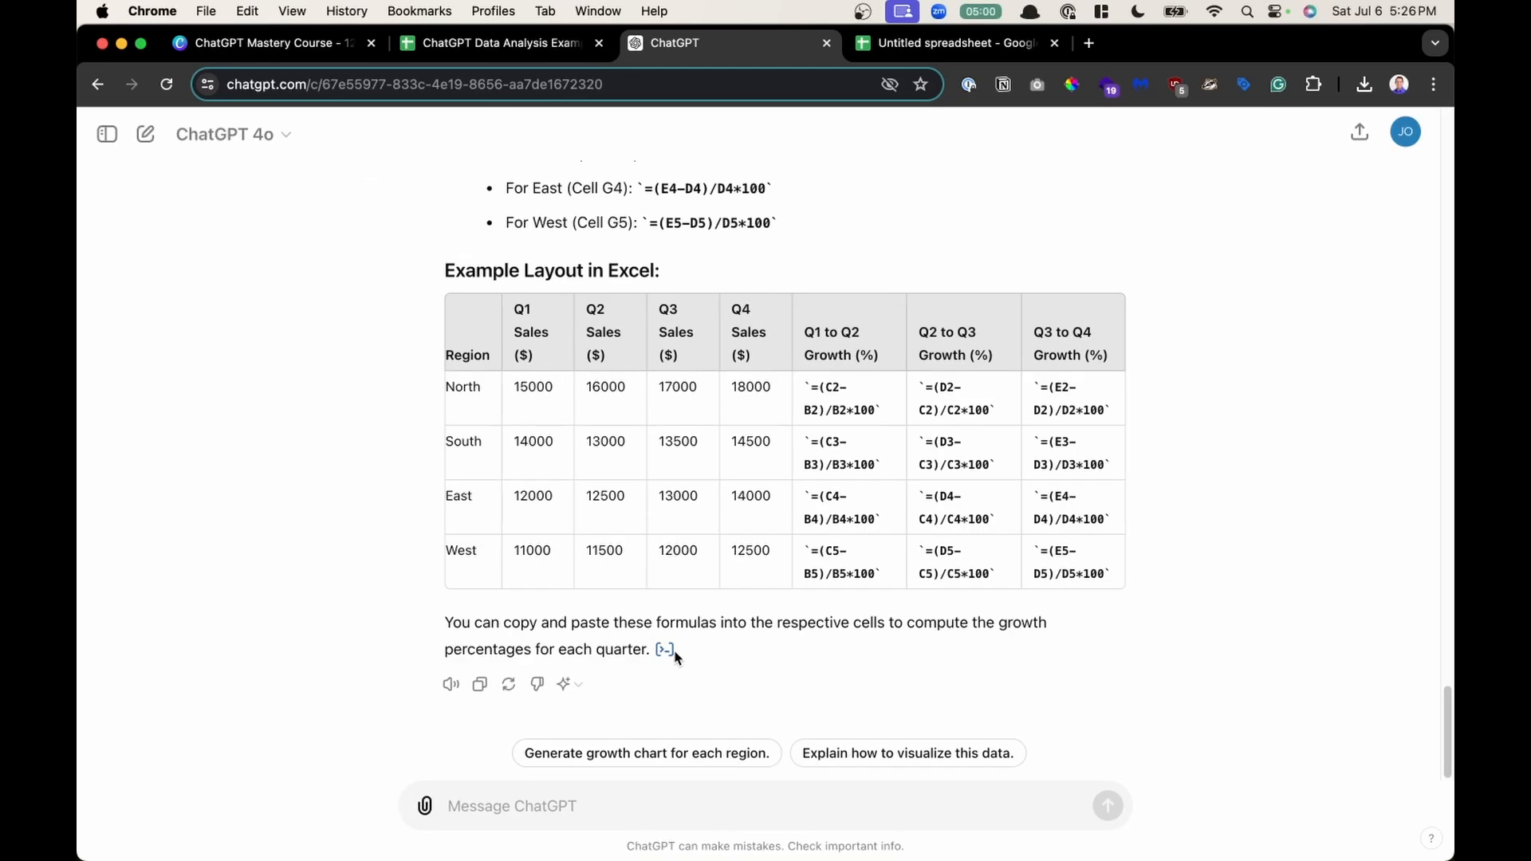
text(Using the quarterly sales data, create Excel formulas to calculate the total annual sales for each region. Additionally, calculate the average quarterly sales for each region)
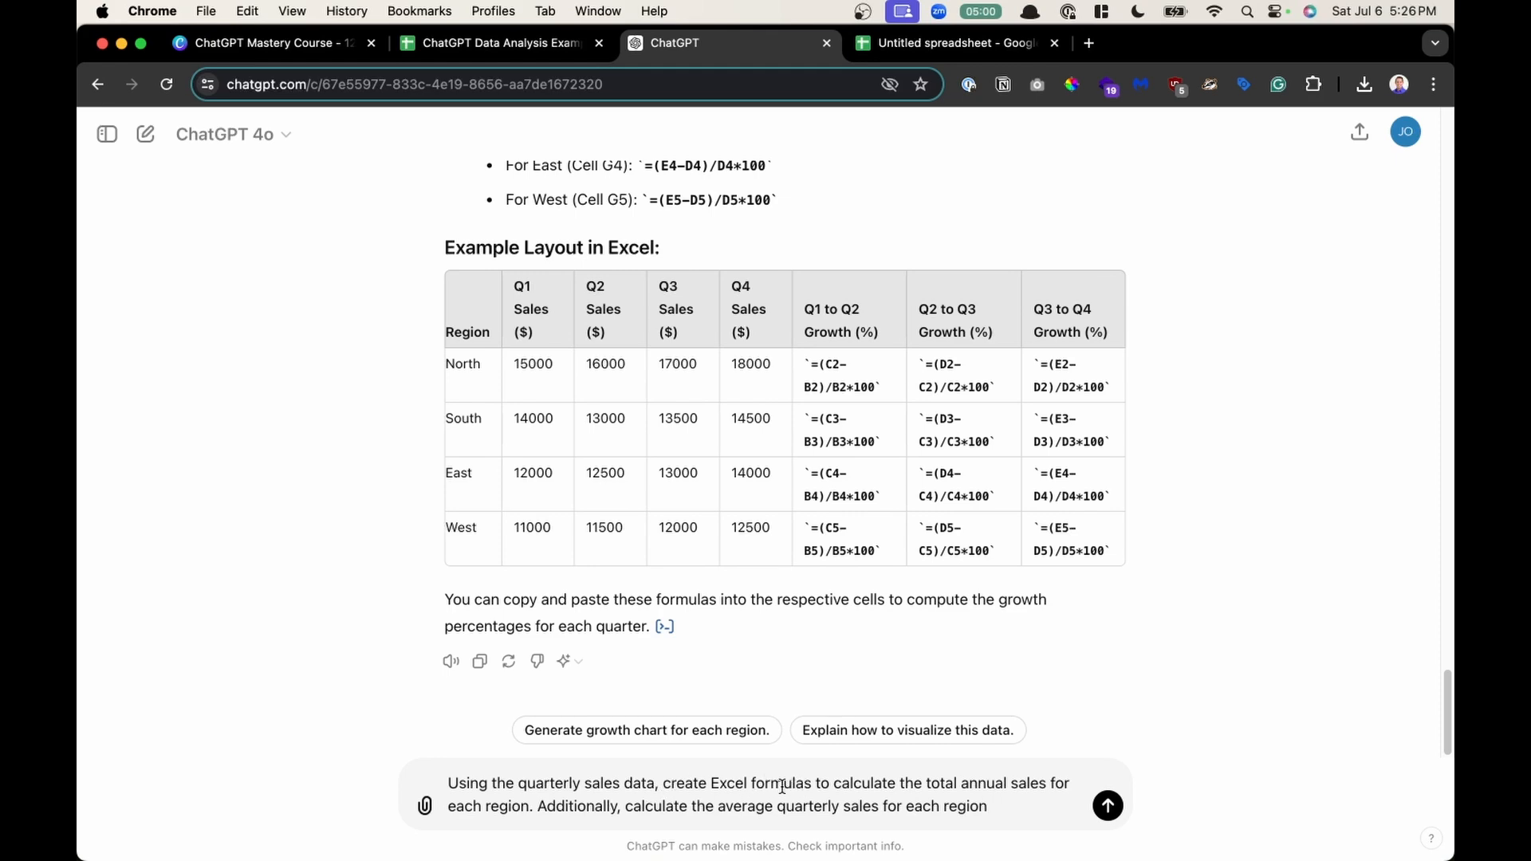
scroll(913, 789, up, 5)
scroll(913, 788, down, 1)
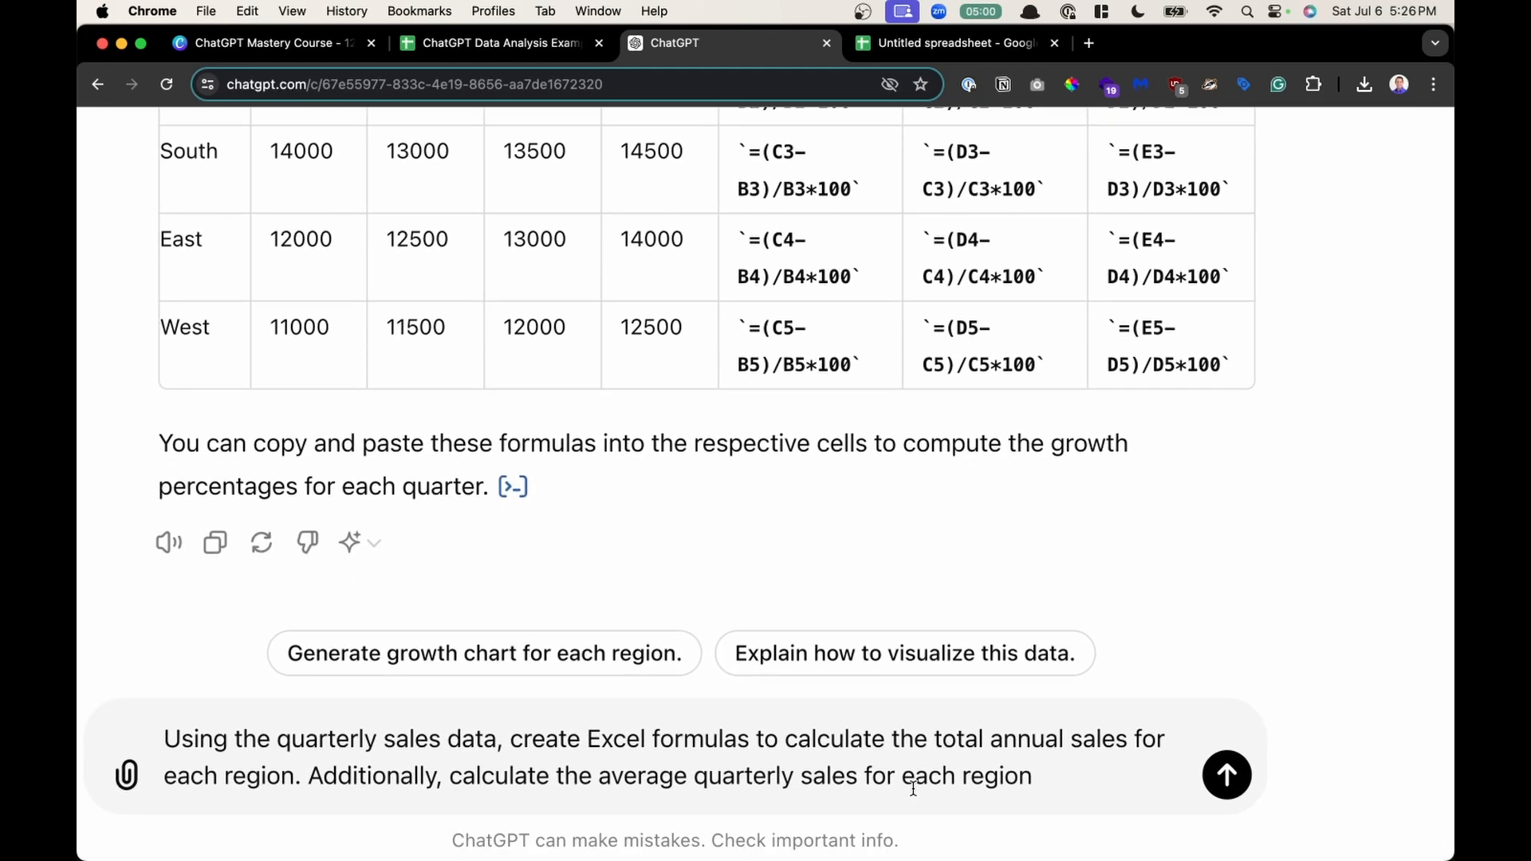
click(918, 788)
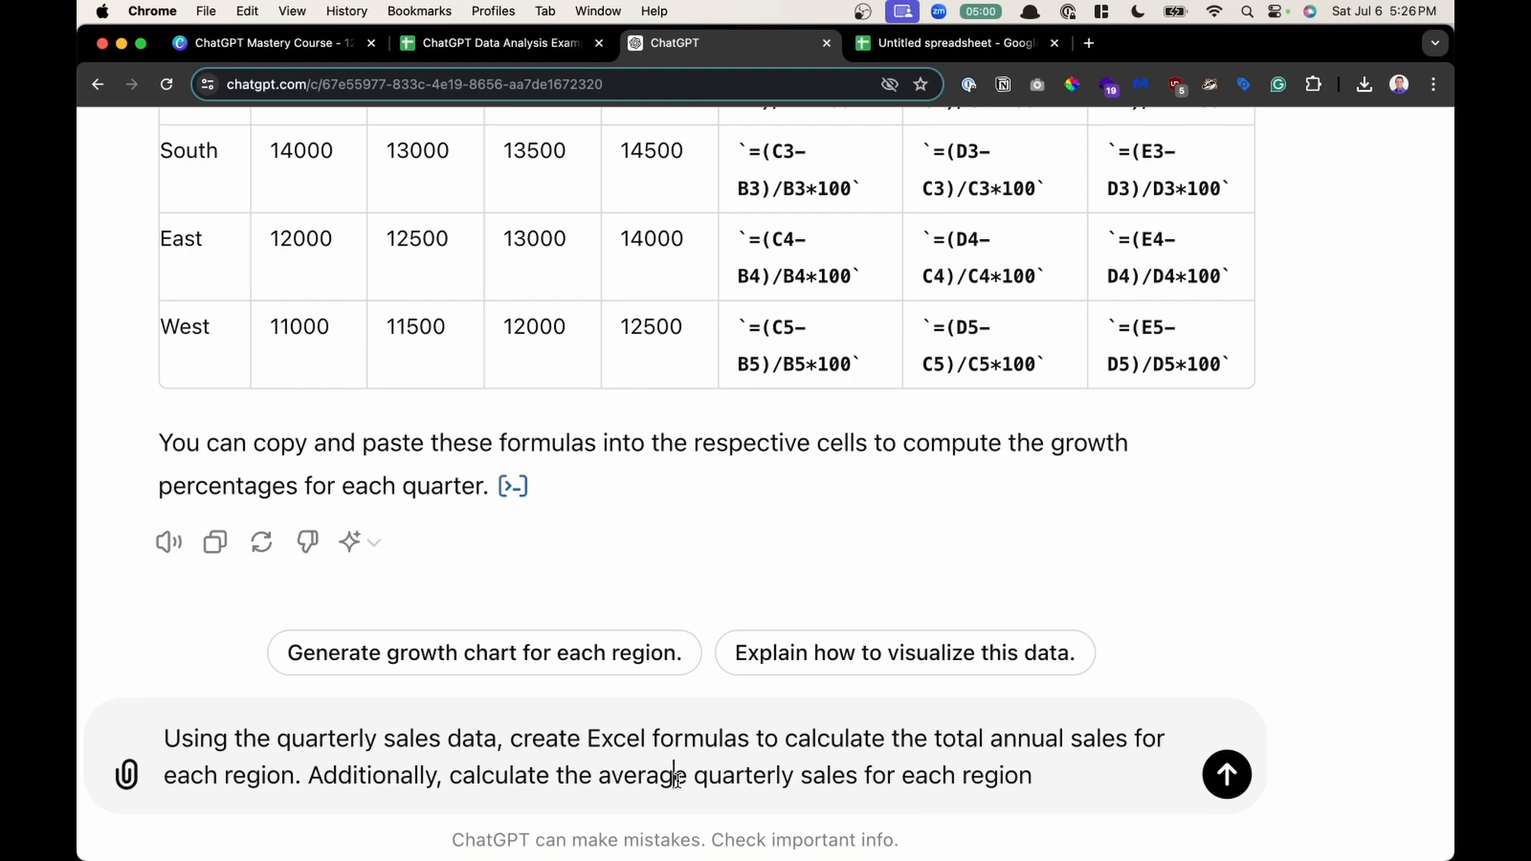
key(Return)
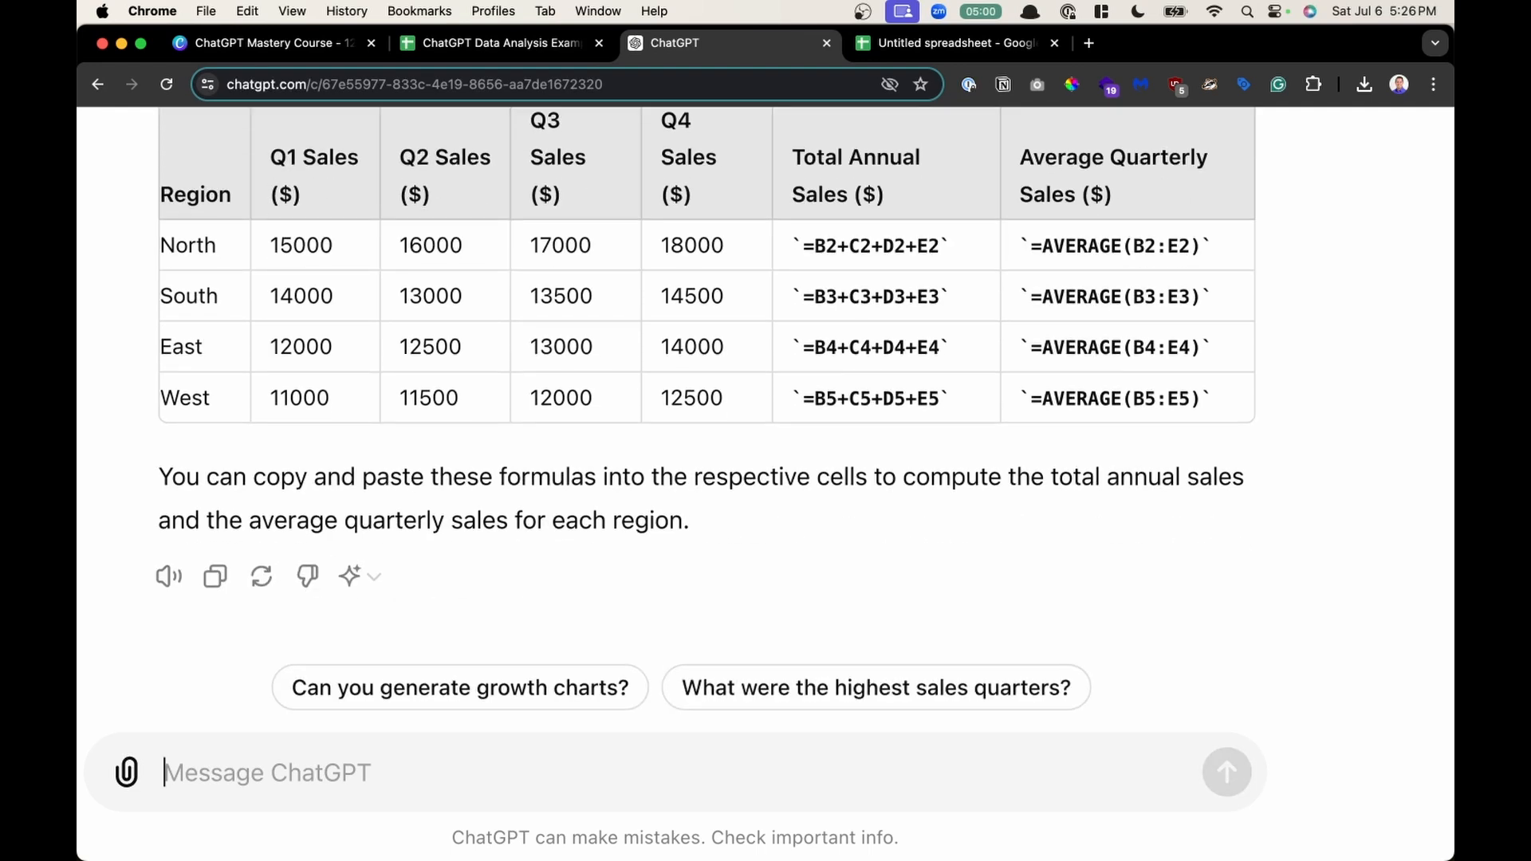
- Review the returned total annual and average quarterly sales formulas, highlighting parts of the formula and instructions
scroll(725, 726, up, 3)
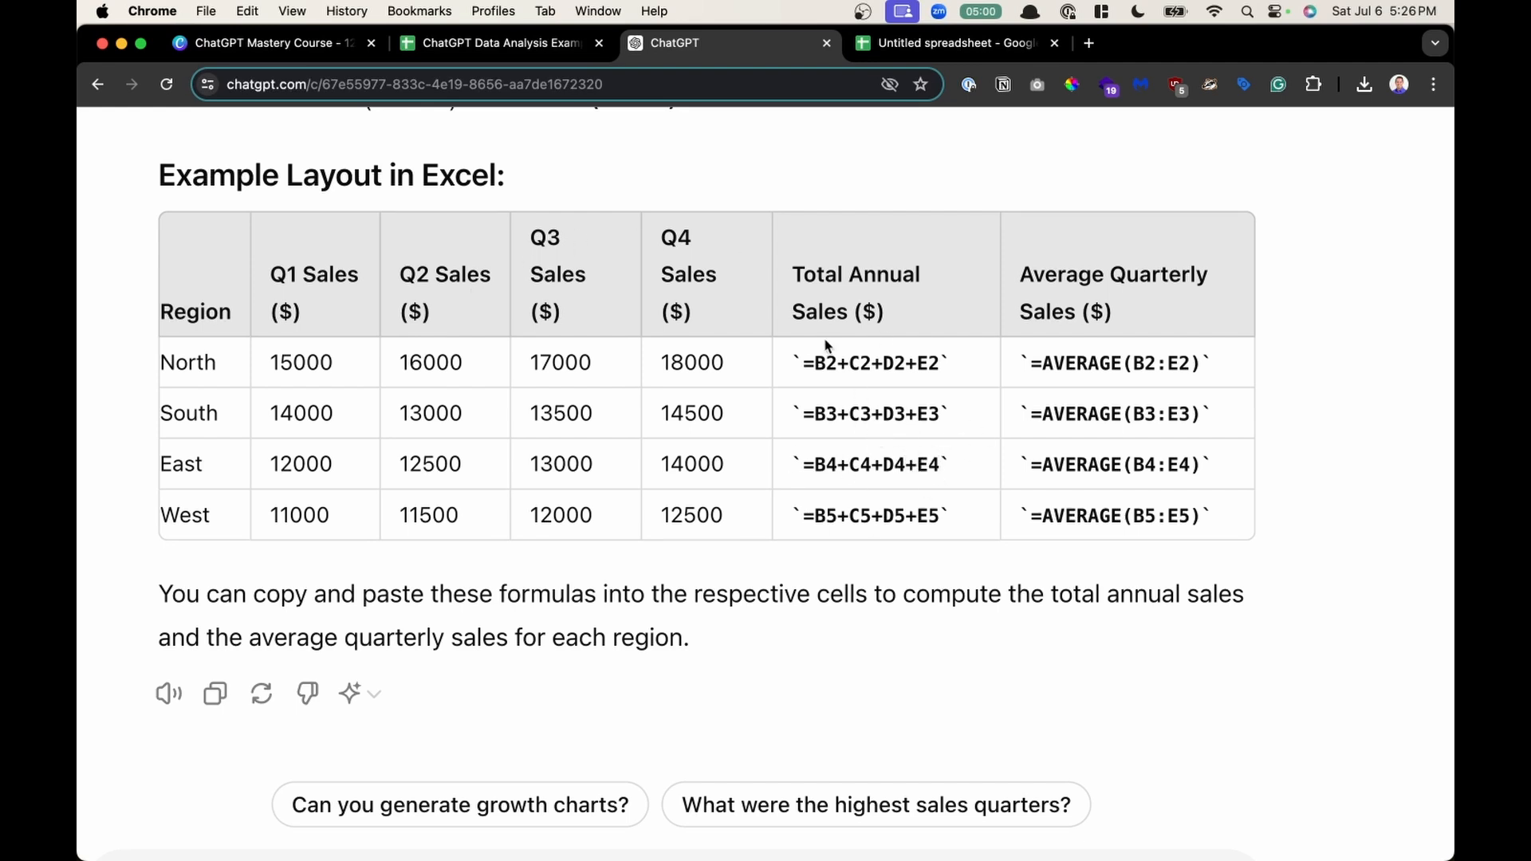
drag(803, 364, 883, 364)
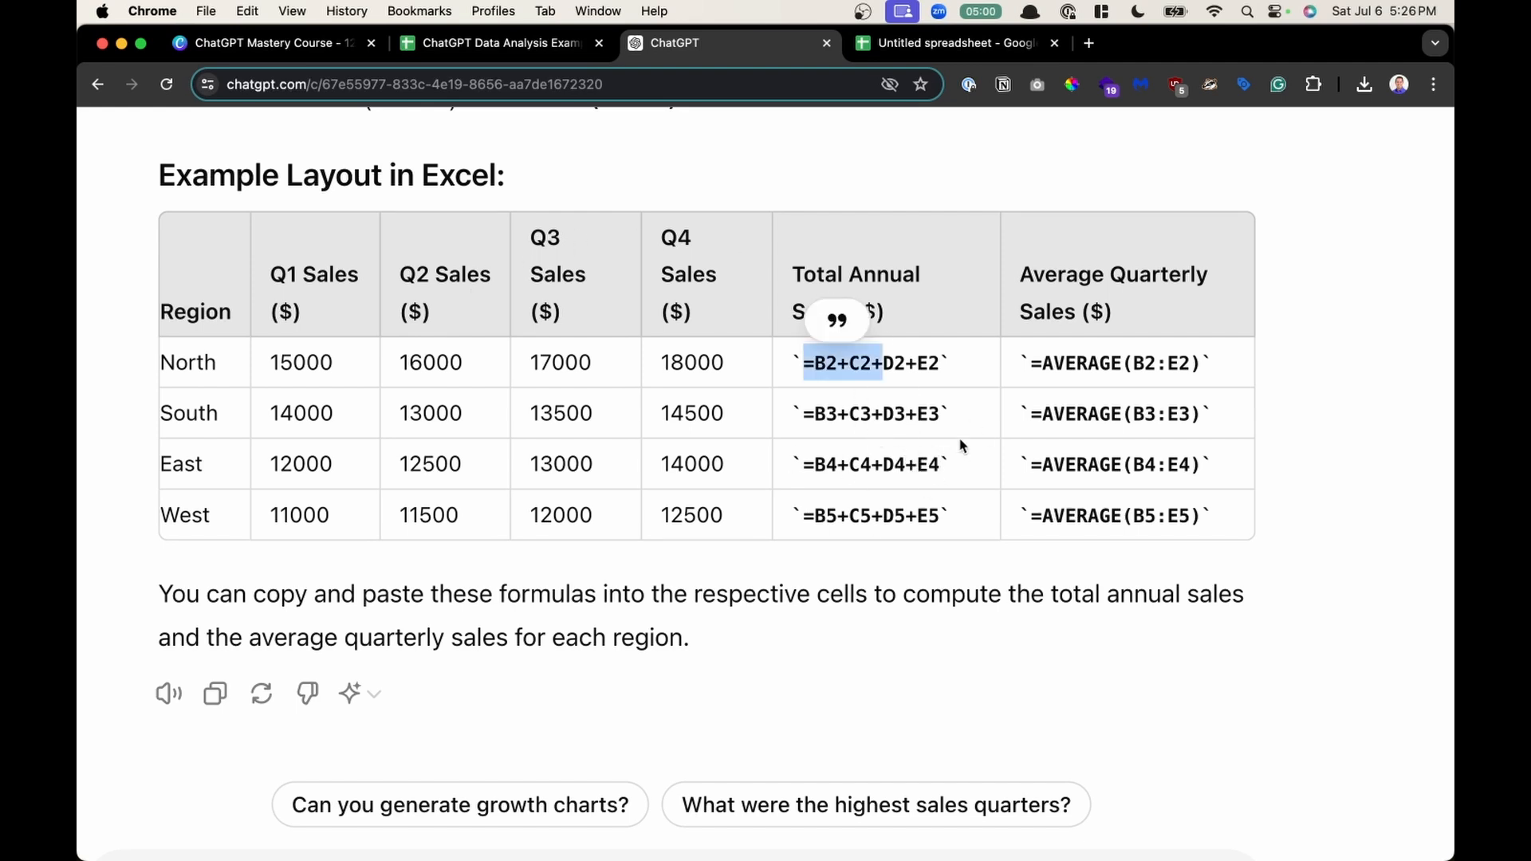
click(963, 445)
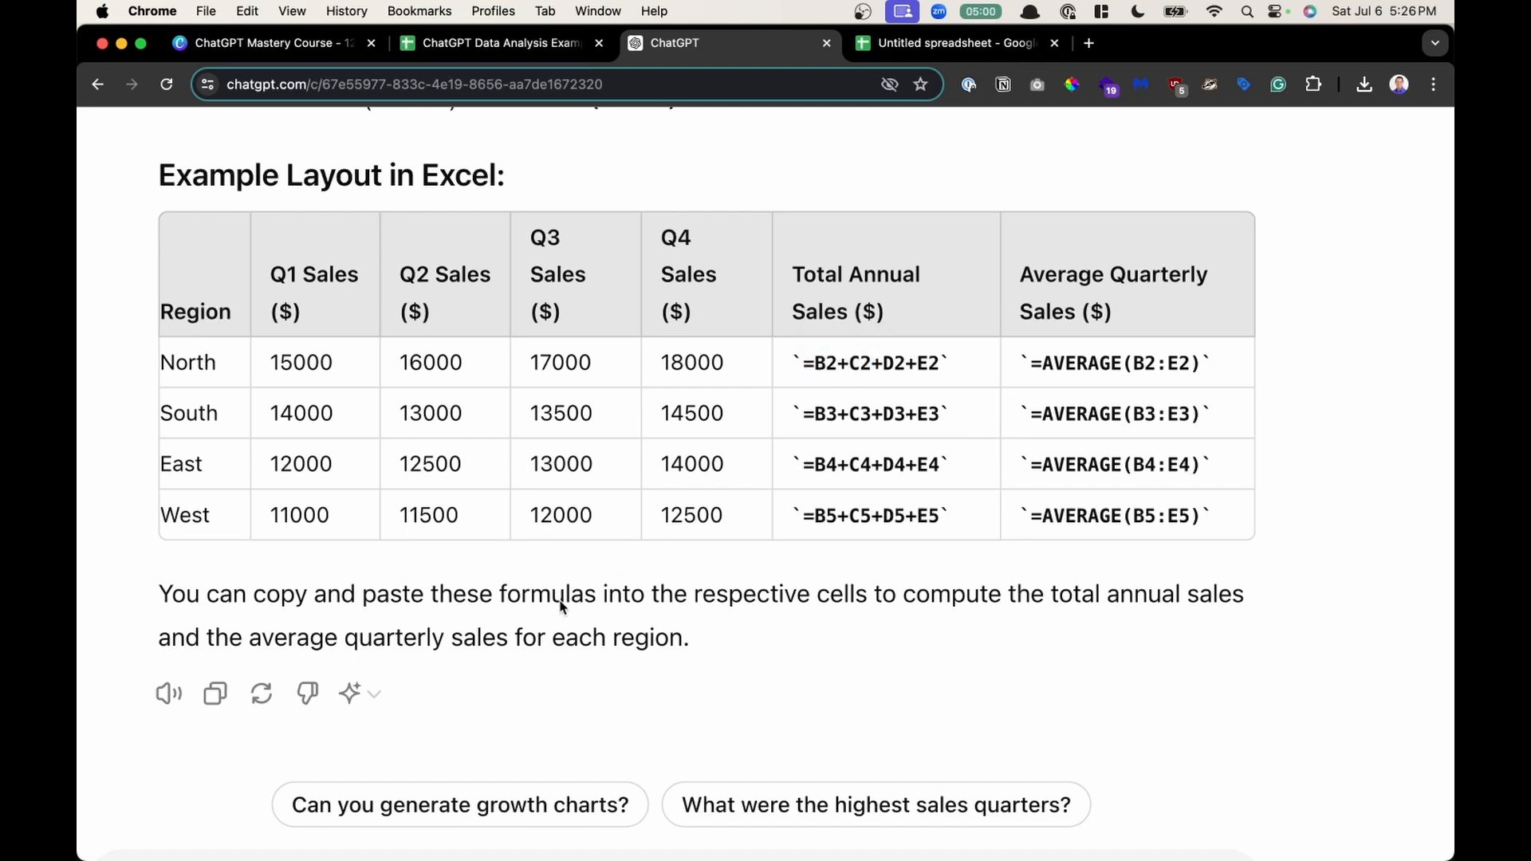
drag(561, 606, 715, 607)
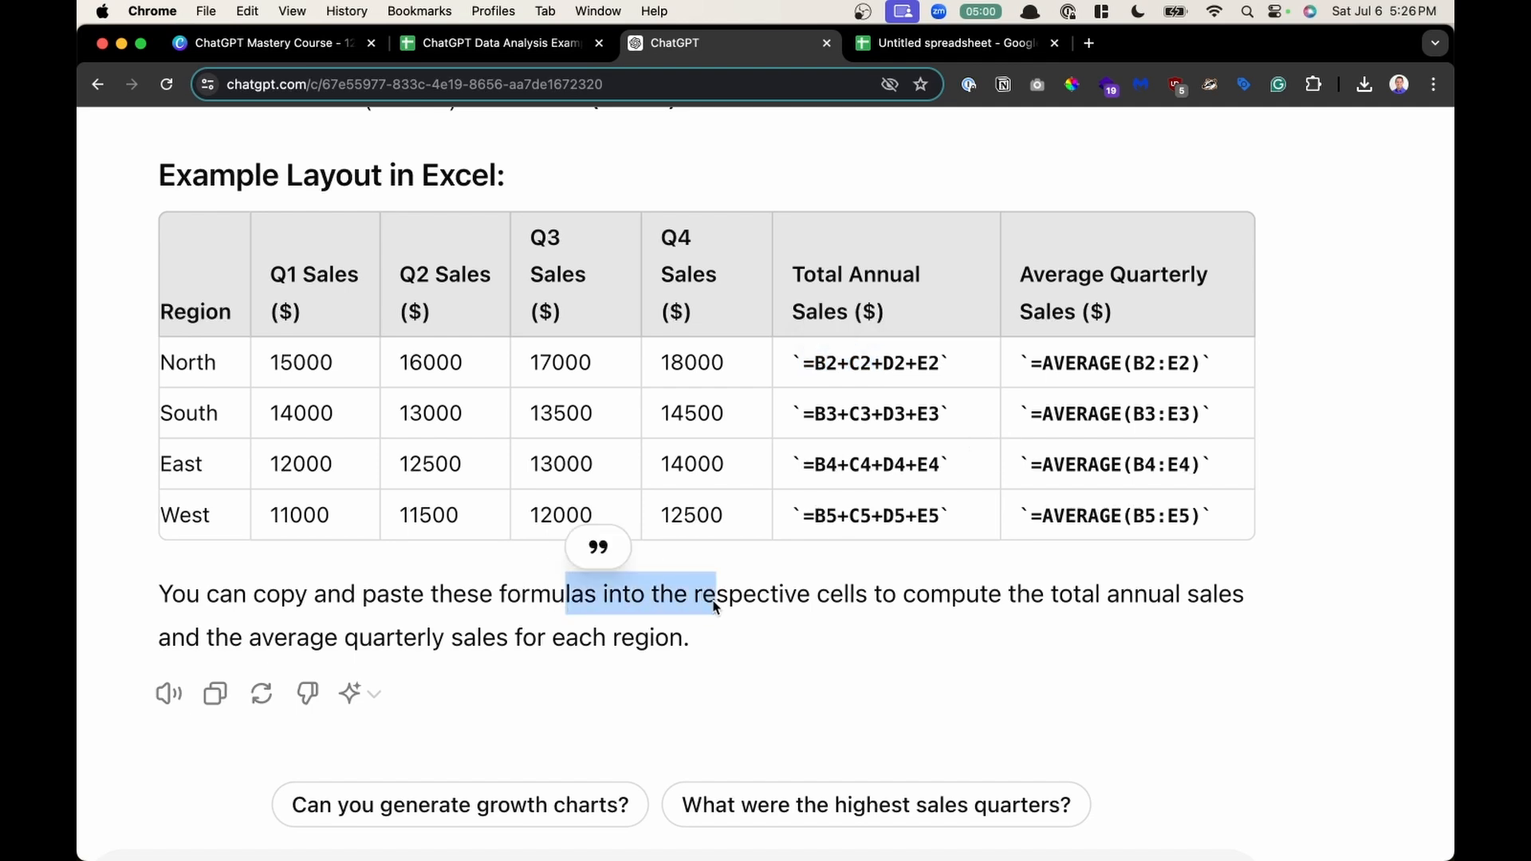
click(766, 607)
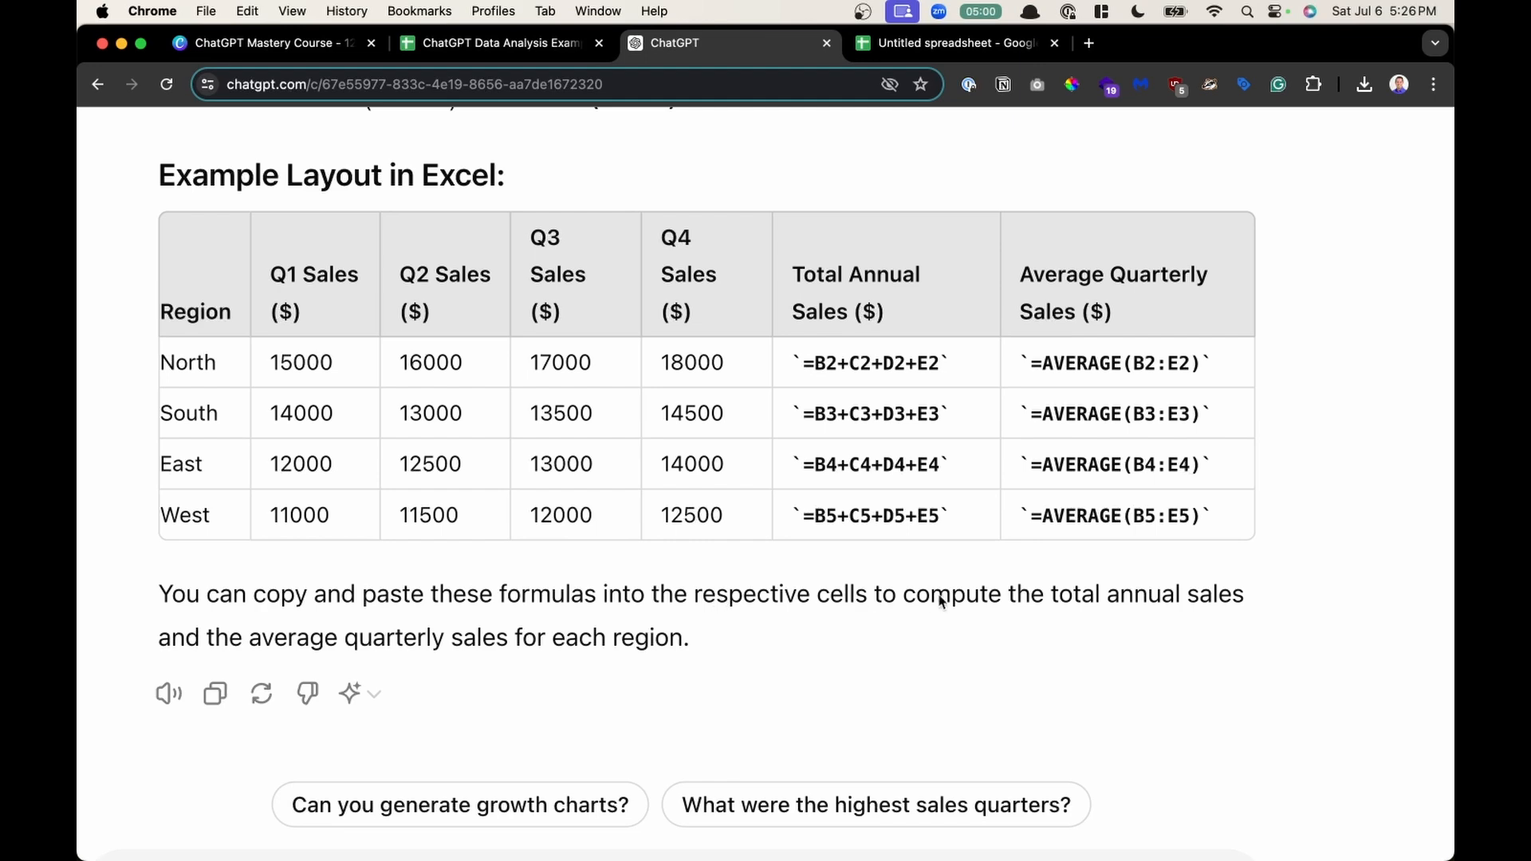
drag(977, 602, 662, 632)
key(super+0)
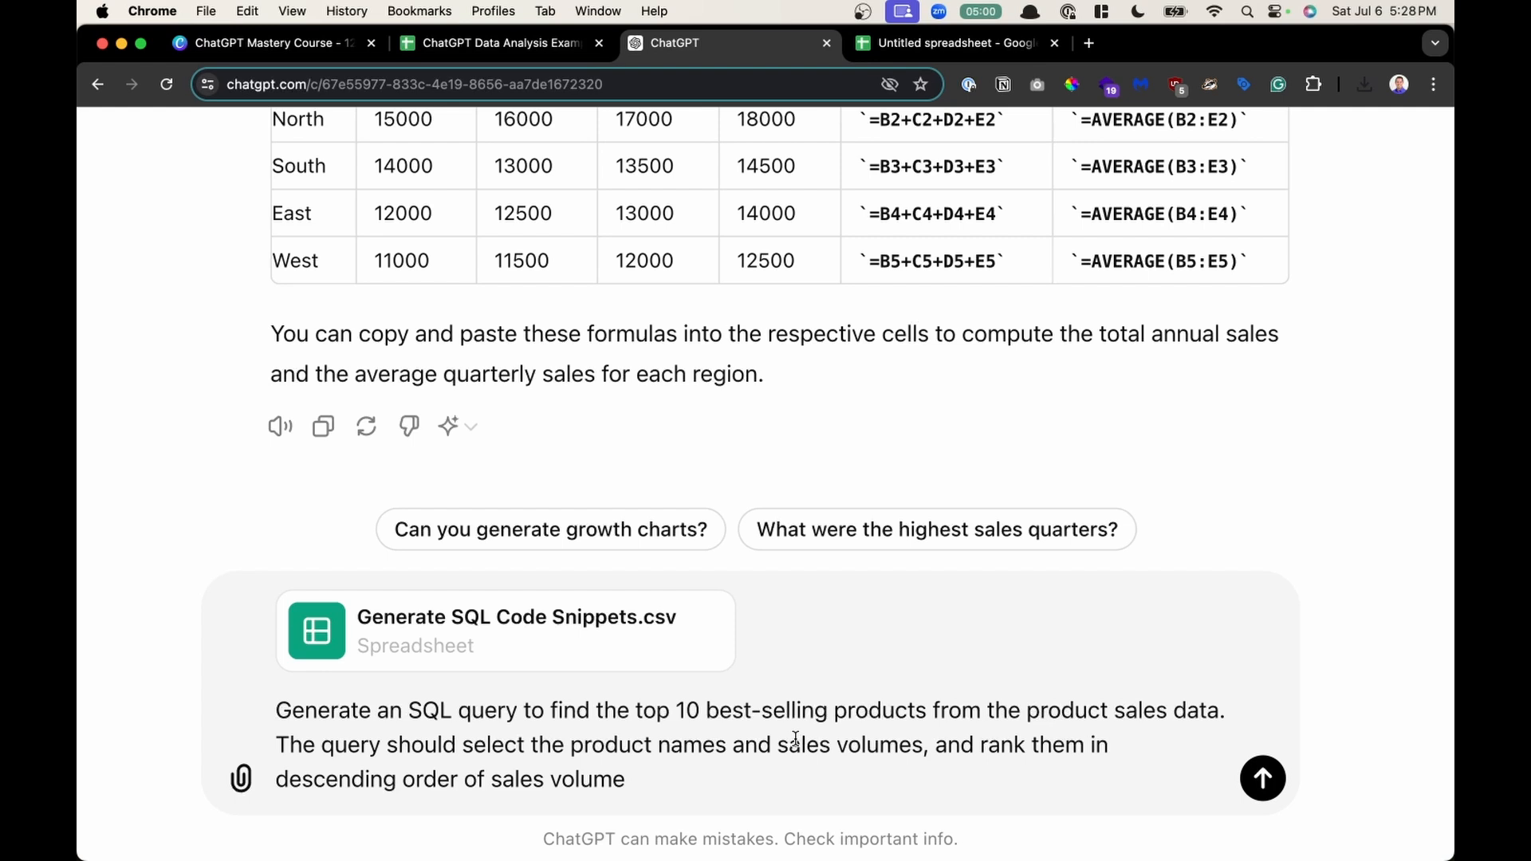
- Send the prompt for an SQL query finding the top 10 best-selling products, with Generate SQL Code Snippets.csv attached
mouse_move(469, 645)
drag(331, 724, 830, 724)
click(937, 716)
drag(360, 750, 771, 749)
click(803, 750)
click(775, 772)
key(Return)
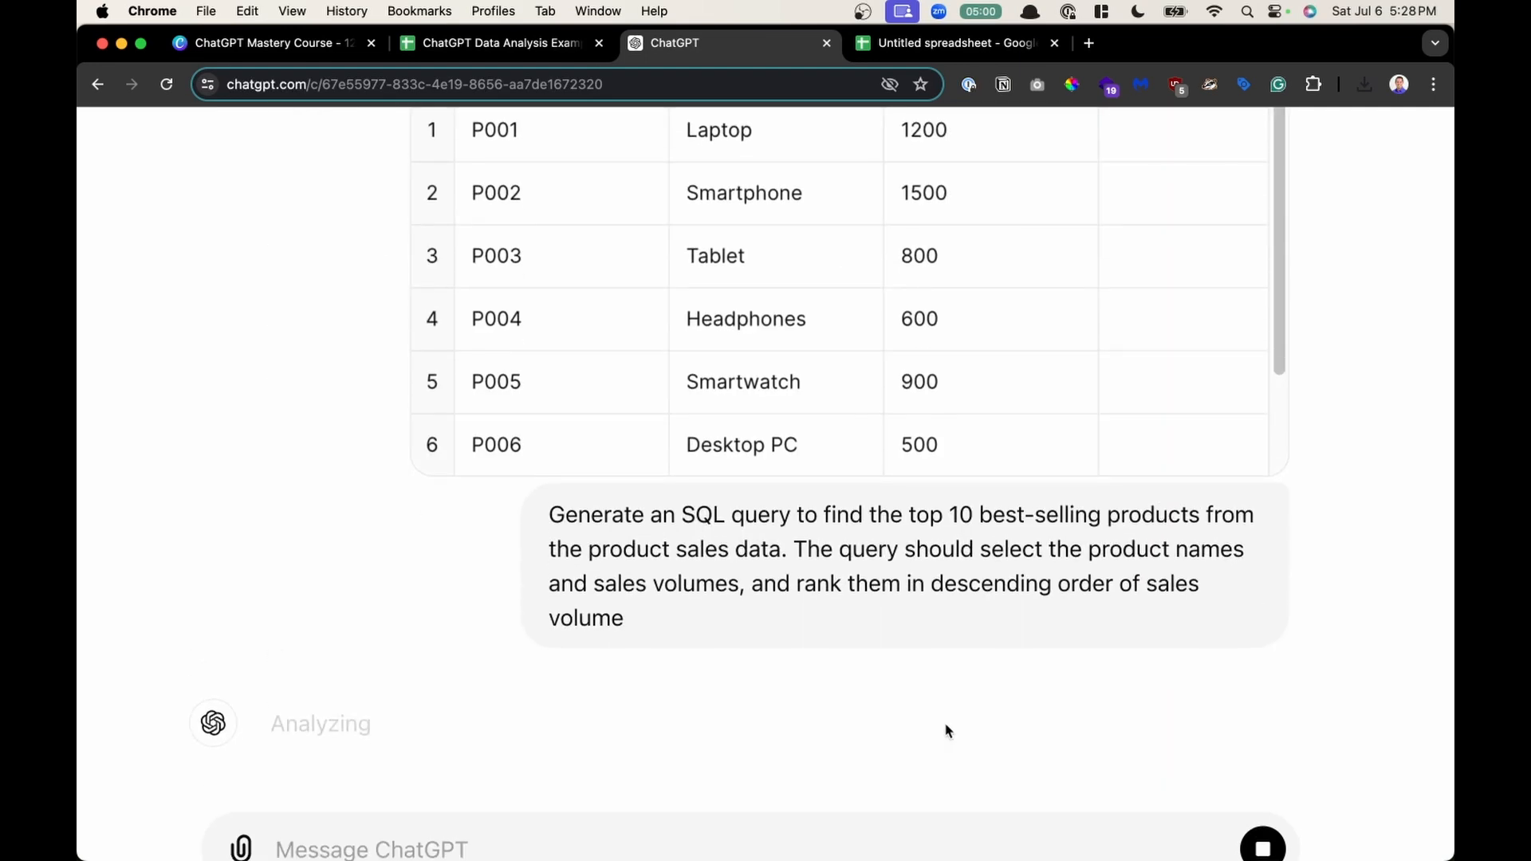
- Review the generated SQL query and its explanation
scroll(947, 627, down, 2)
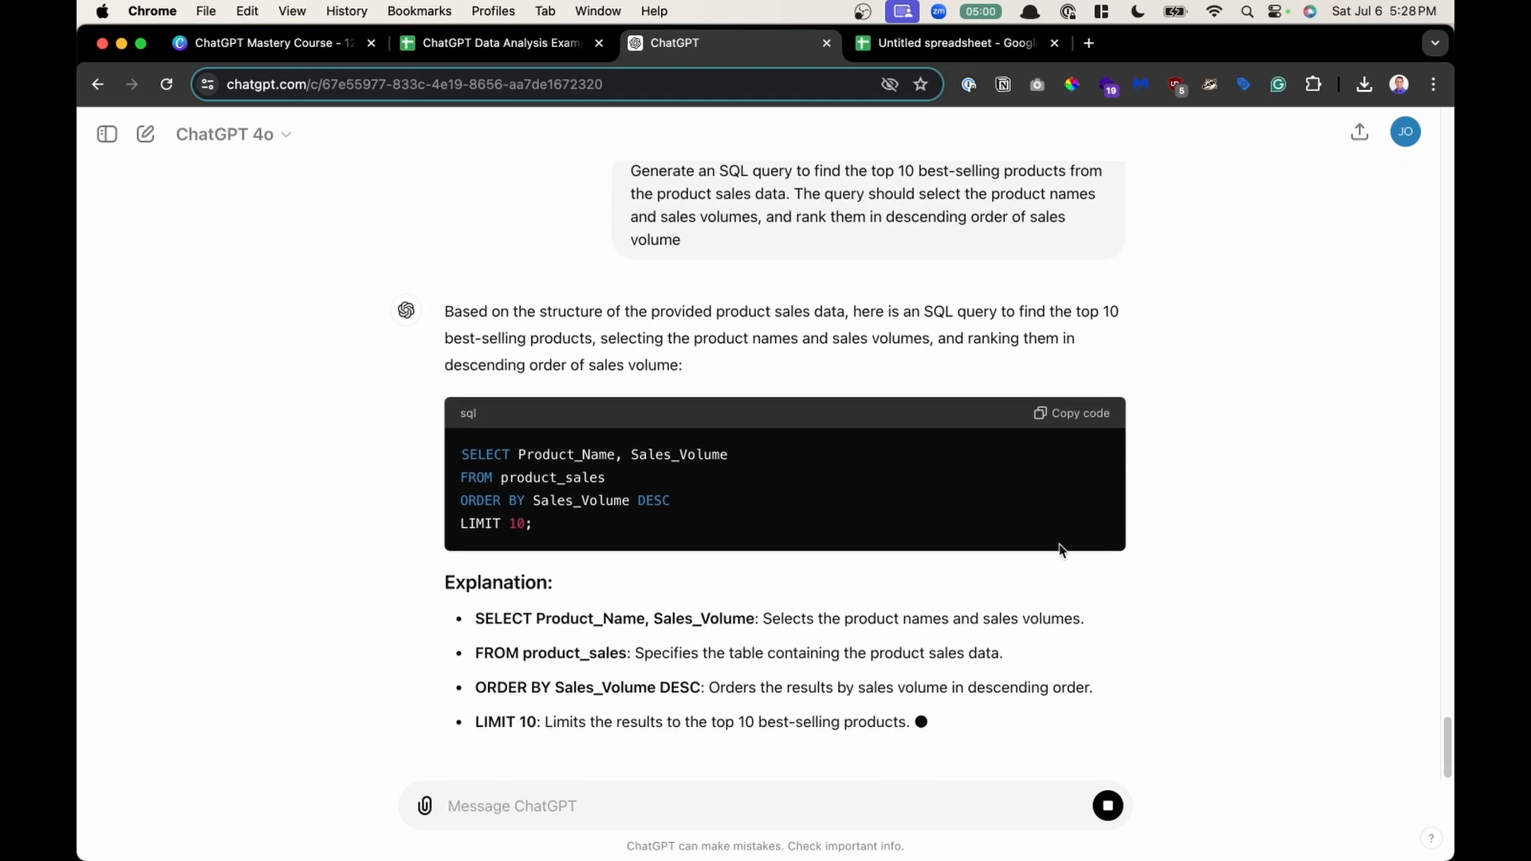
scroll(1070, 504, up, 5)
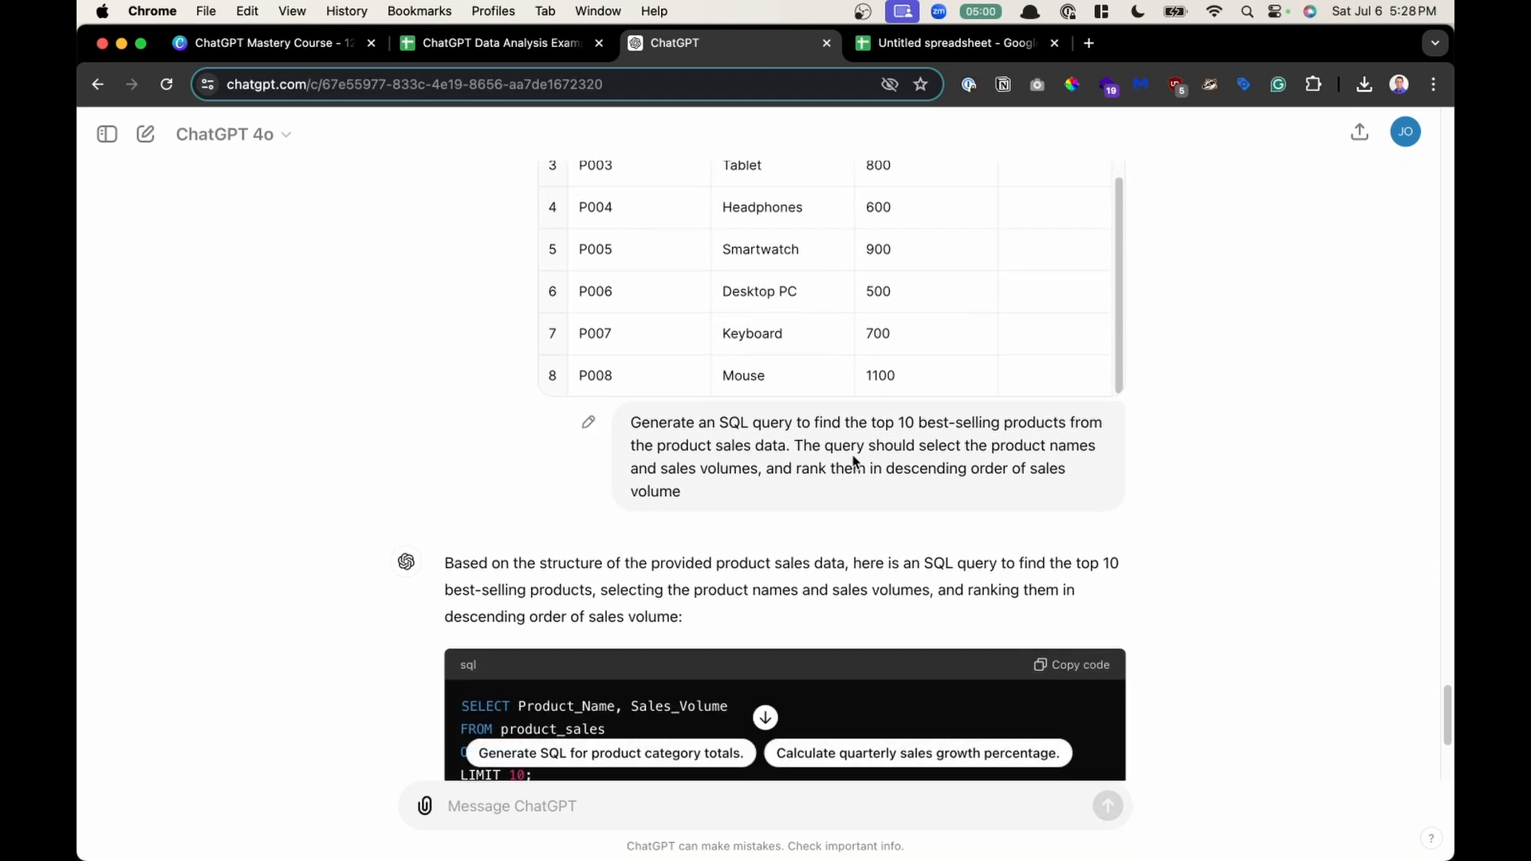
scroll(1027, 457, up, 1)
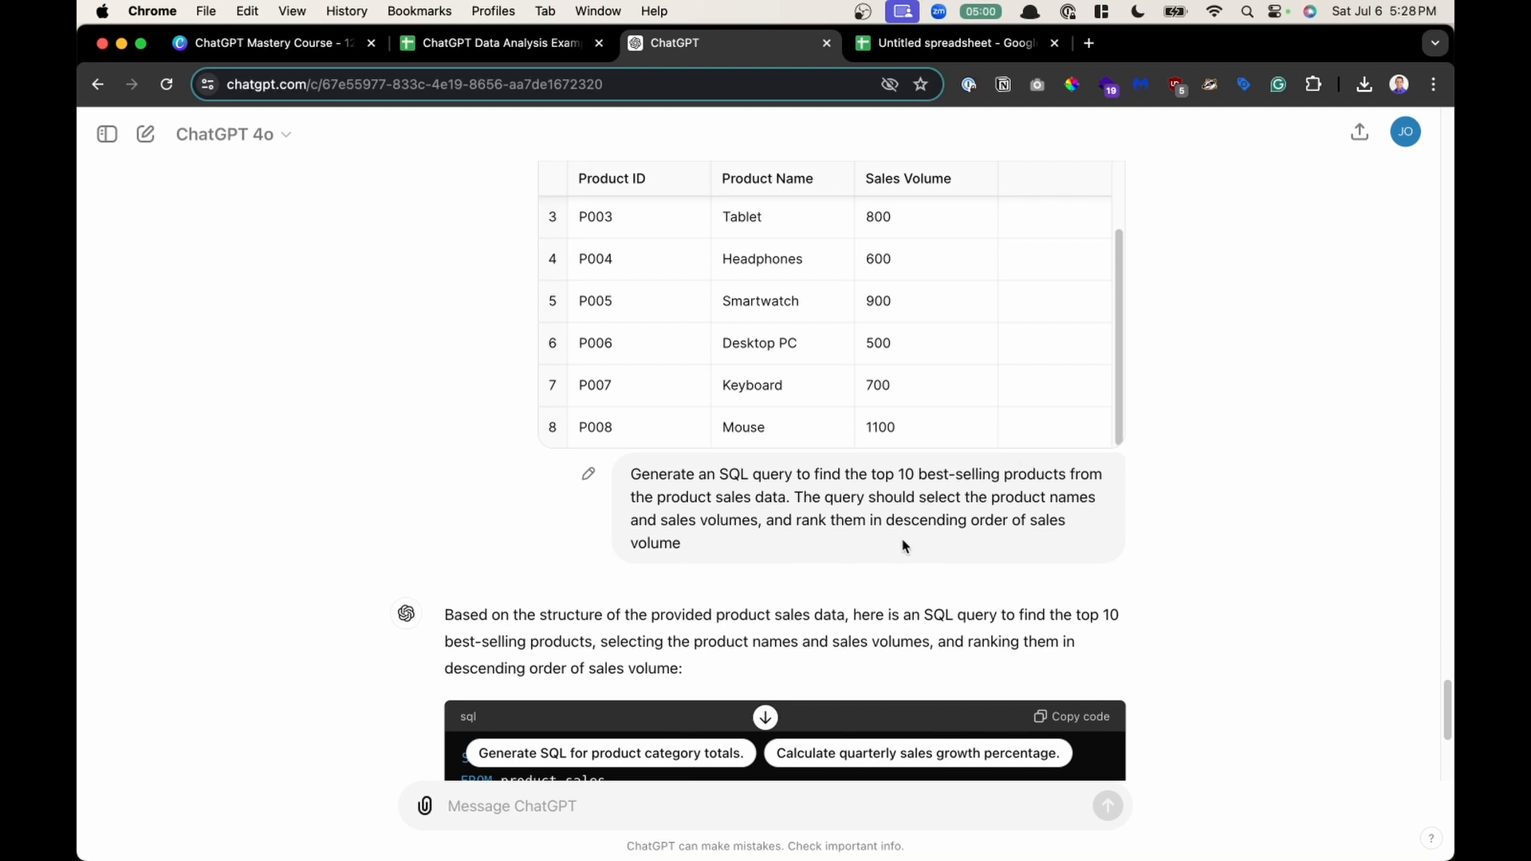
scroll(889, 558, down, 5)
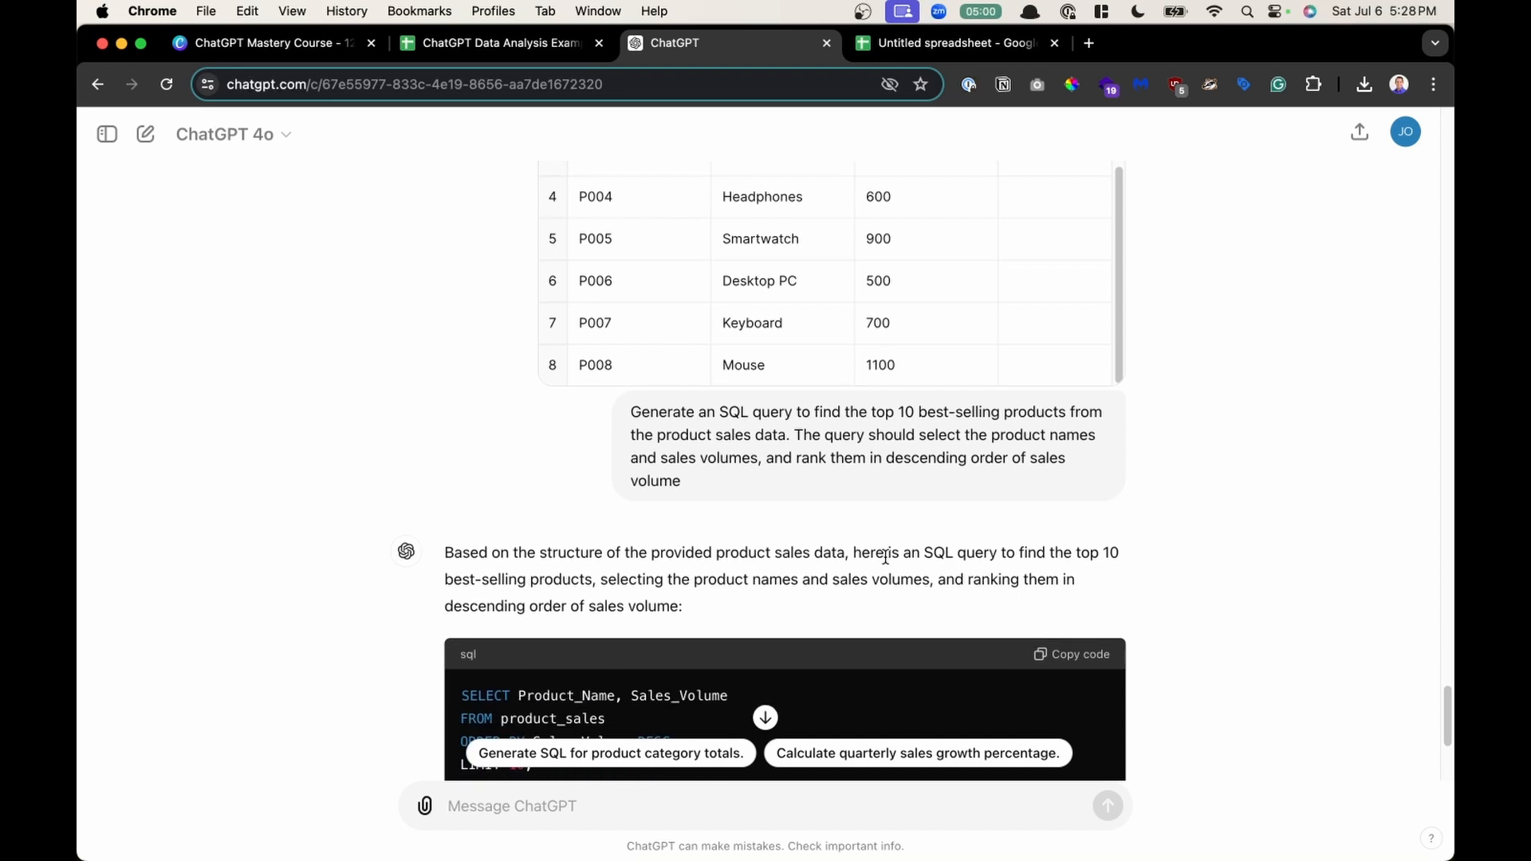
scroll(887, 562, down, 3)
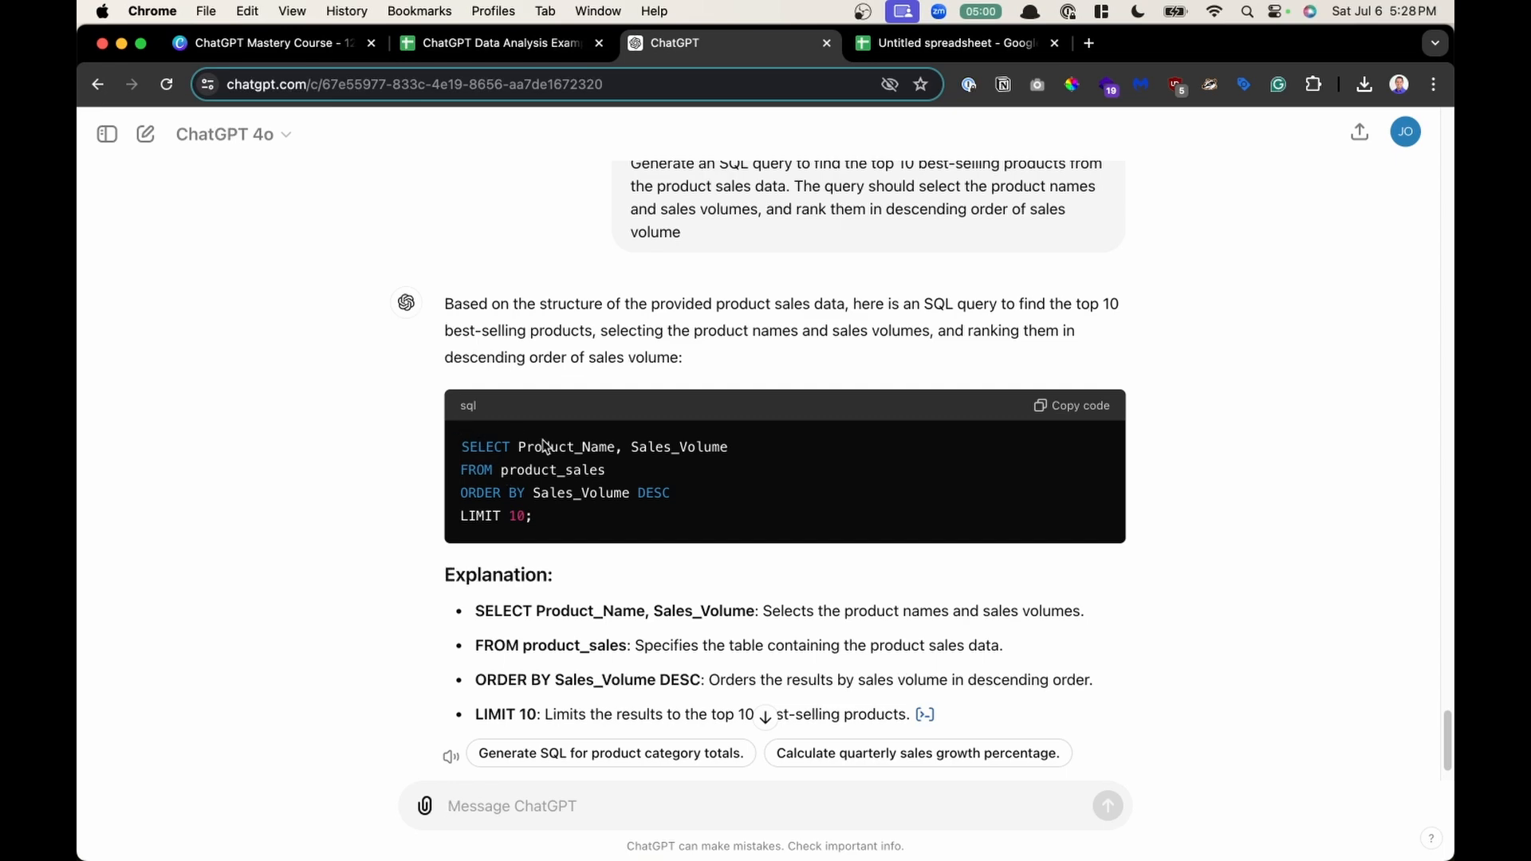
- Review the top-10 SQL query, highlighting the intro sentence, the selected columns and the table name
scroll(617, 360, up, 2)
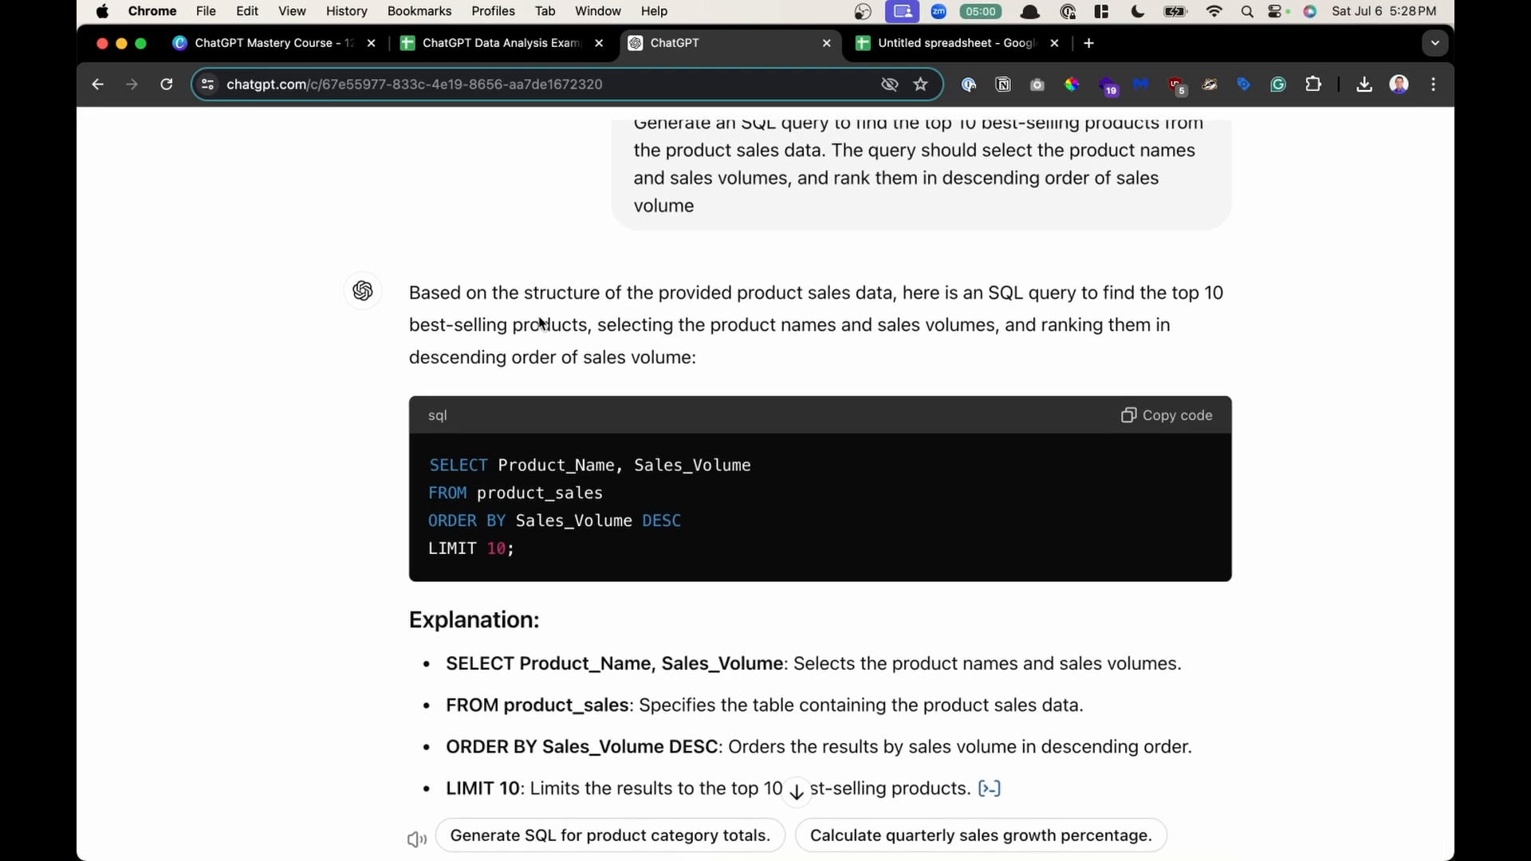
drag(525, 295, 897, 309)
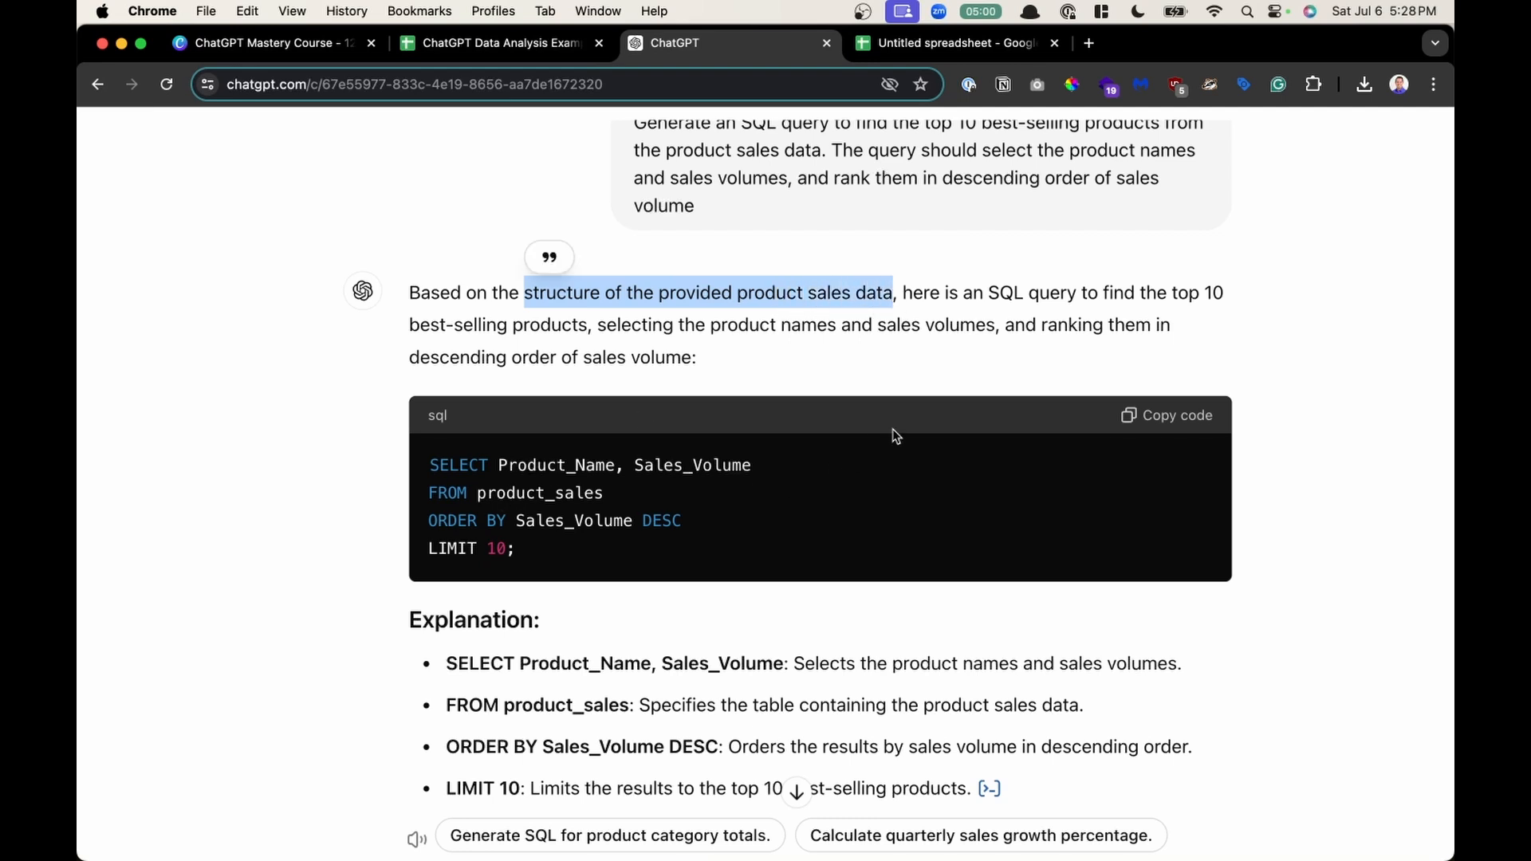
click(1027, 325)
drag(990, 297, 1078, 316)
click(564, 473)
drag(526, 467, 627, 472)
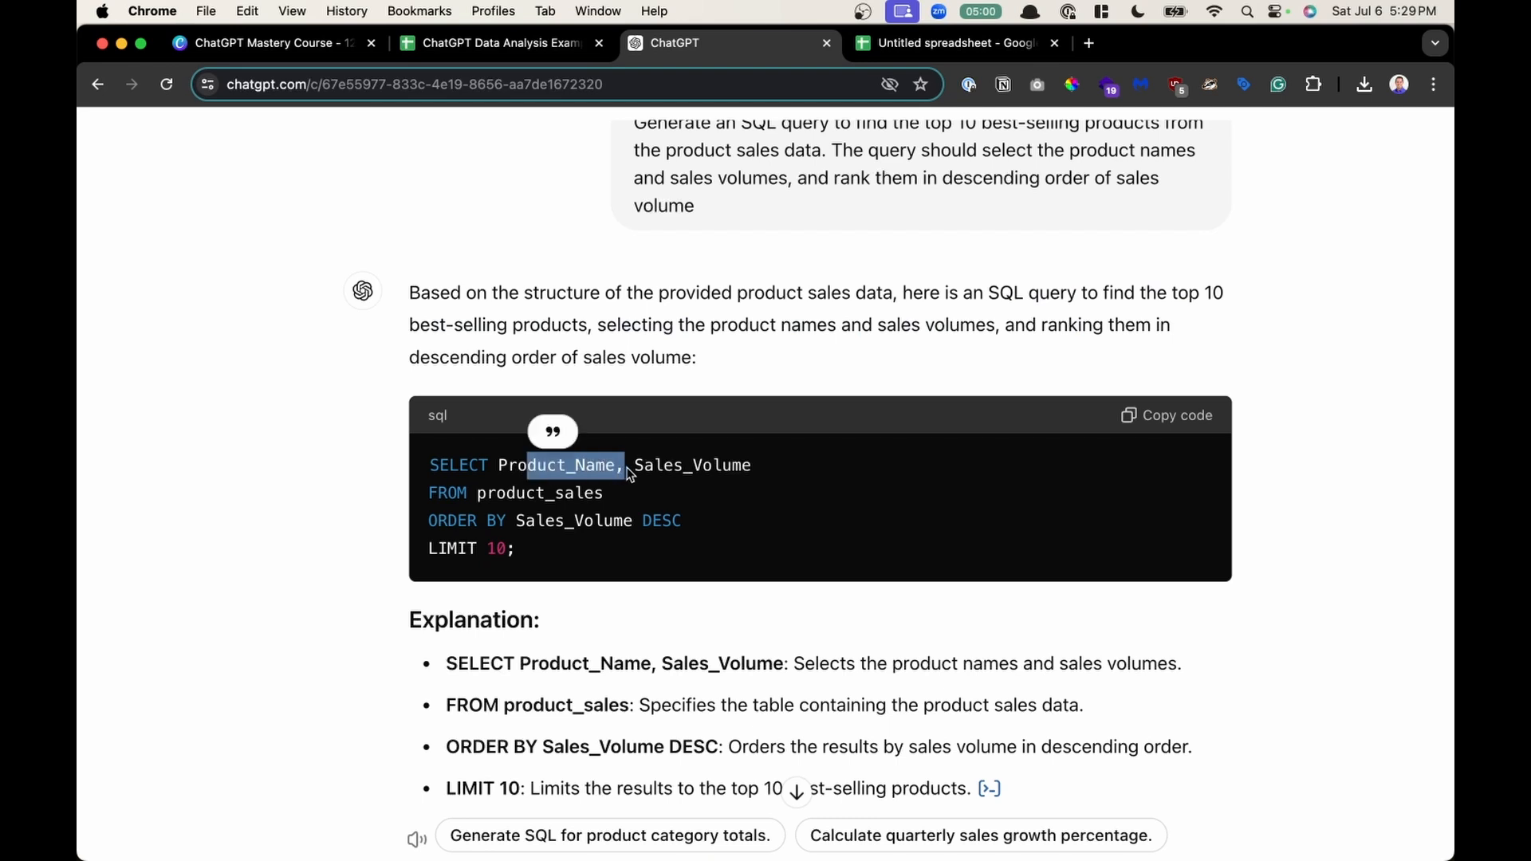
drag(496, 494, 639, 495)
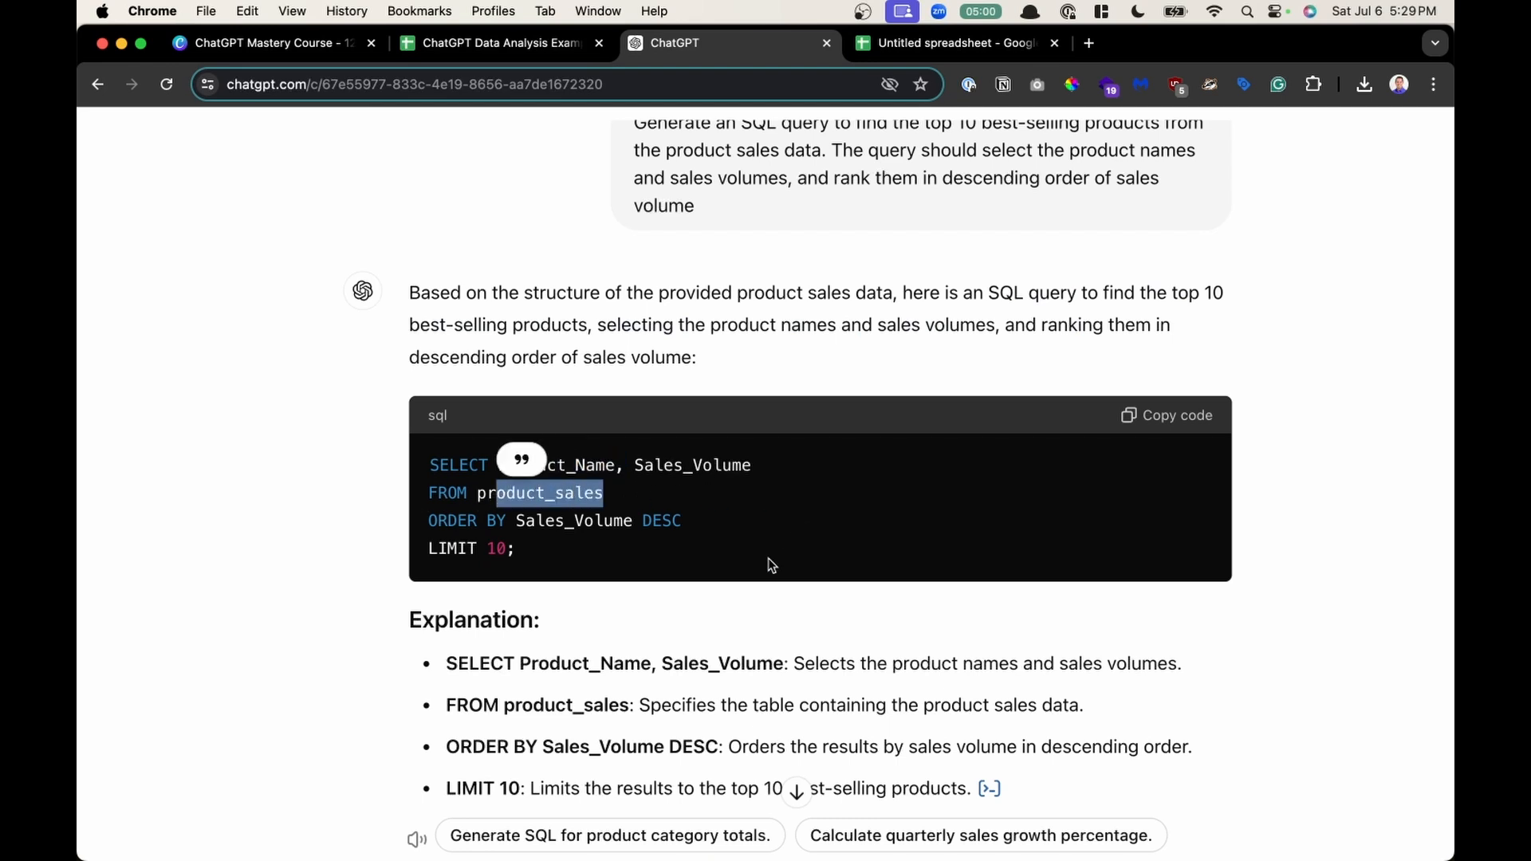
click(712, 588)
scroll(709, 583, down, 2)
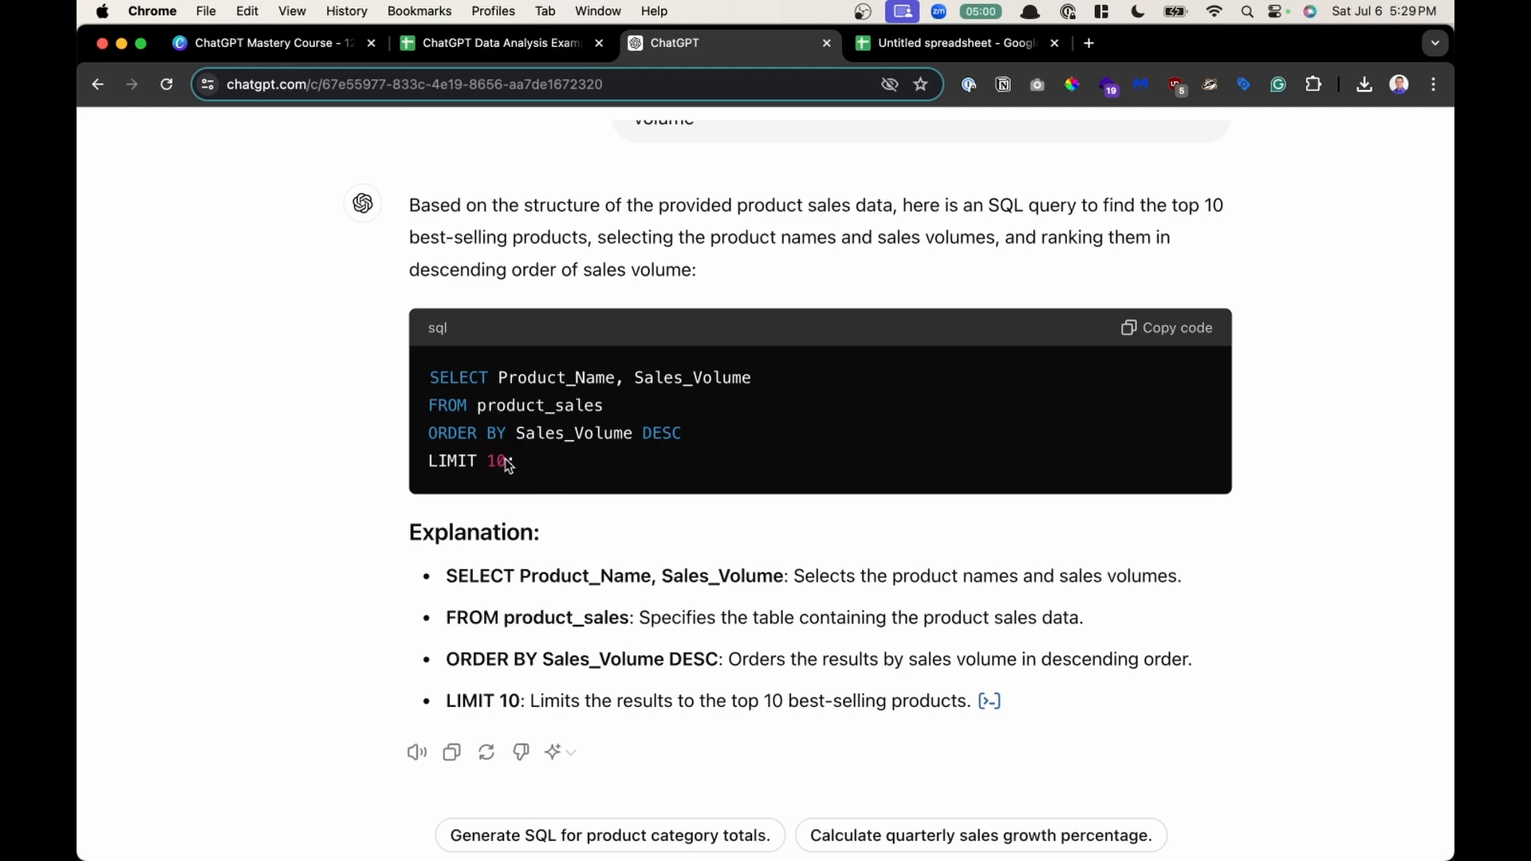
- Highlight the LIMIT clause and each line of the query's explanation in turn
drag(507, 462, 449, 462)
scroll(730, 638, down, 1)
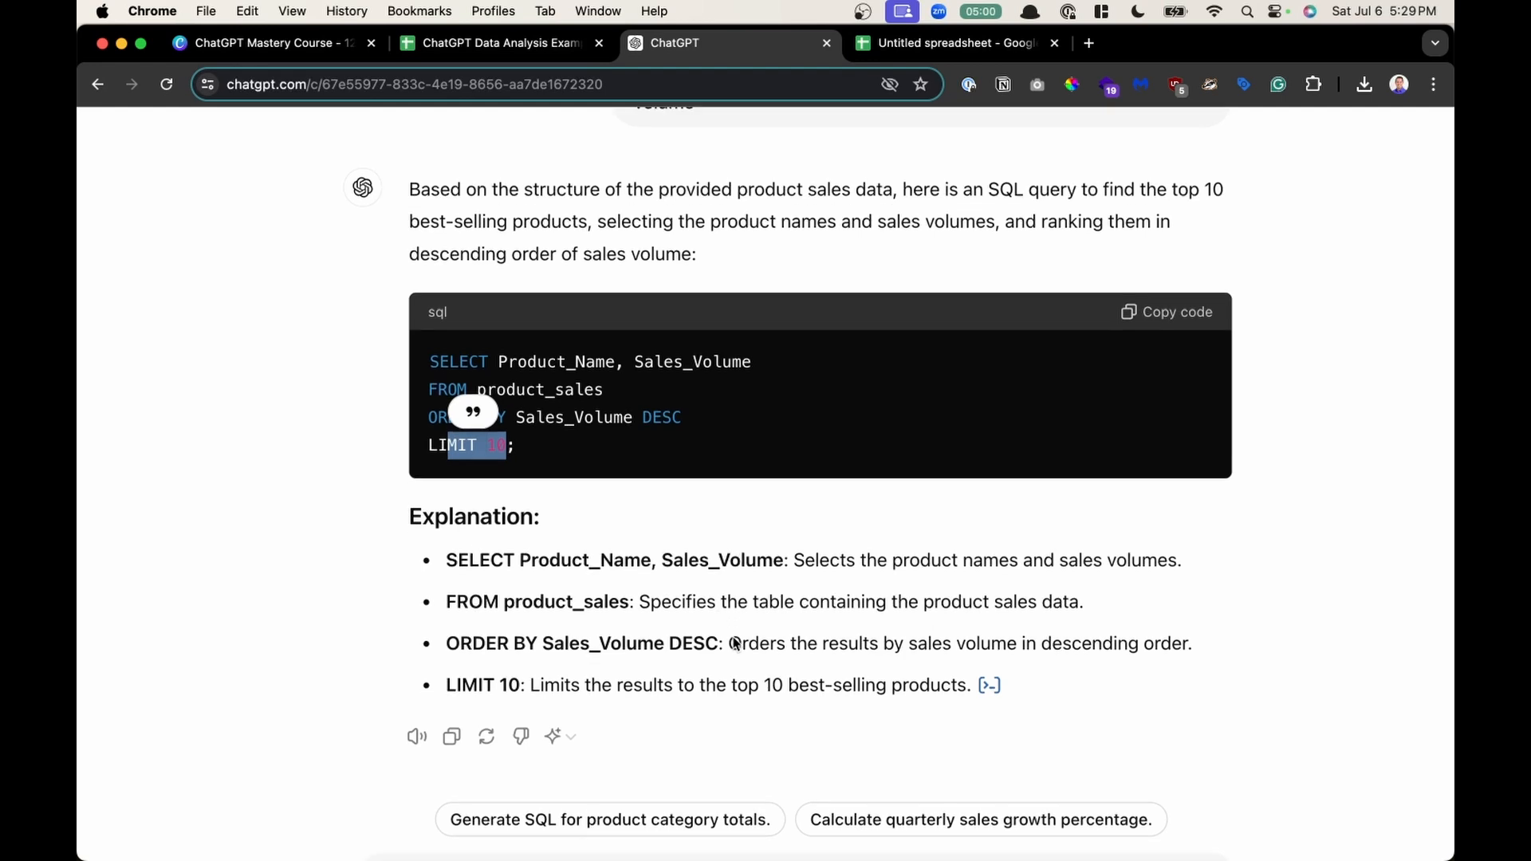
click(705, 570)
scroll(705, 570, down, 1)
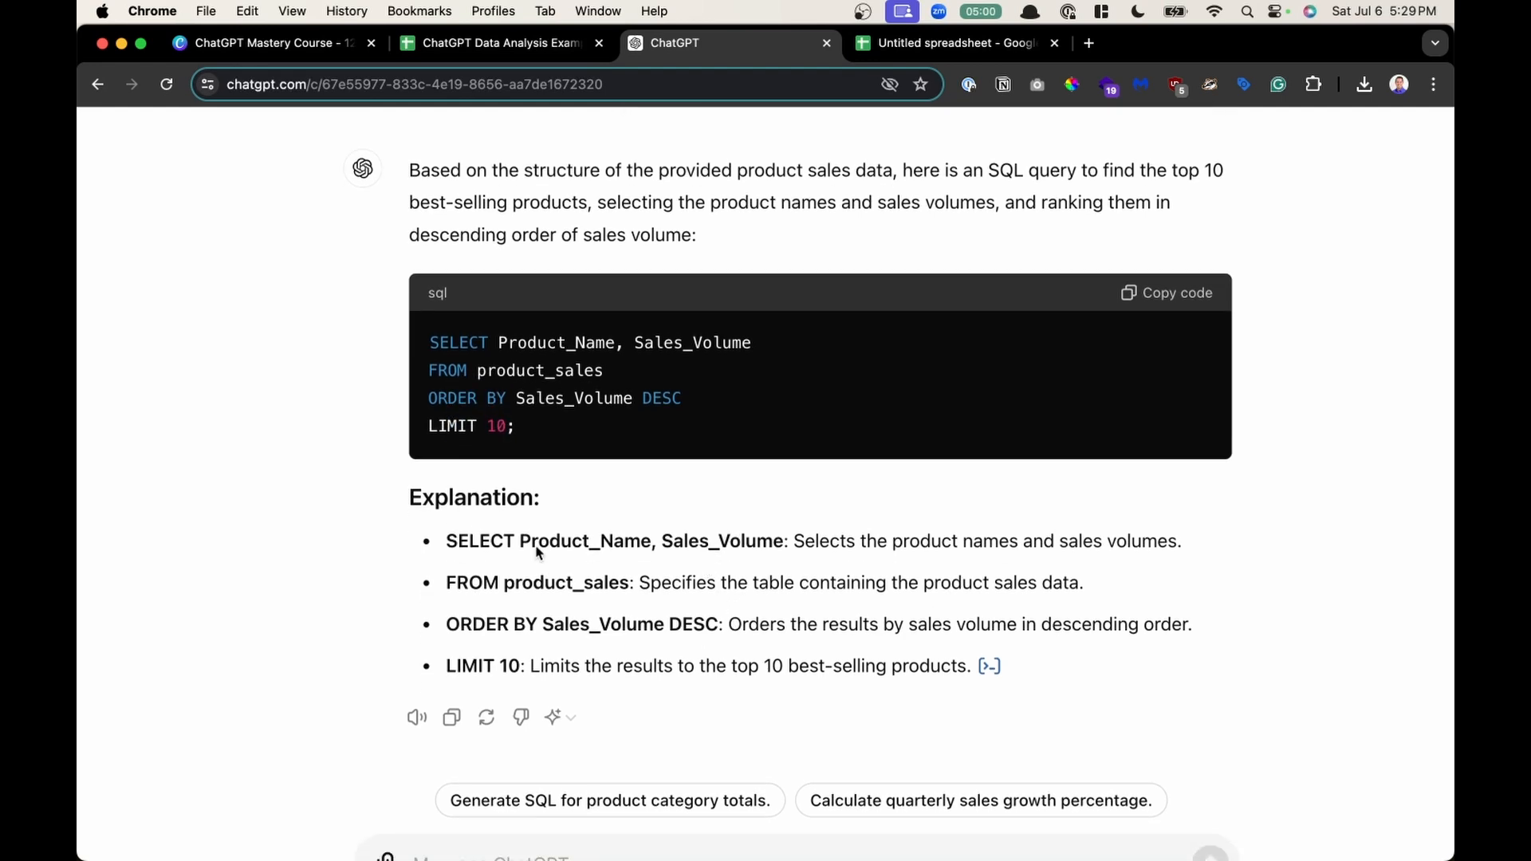
drag(504, 545, 819, 545)
click(1064, 551)
drag(681, 588, 1078, 596)
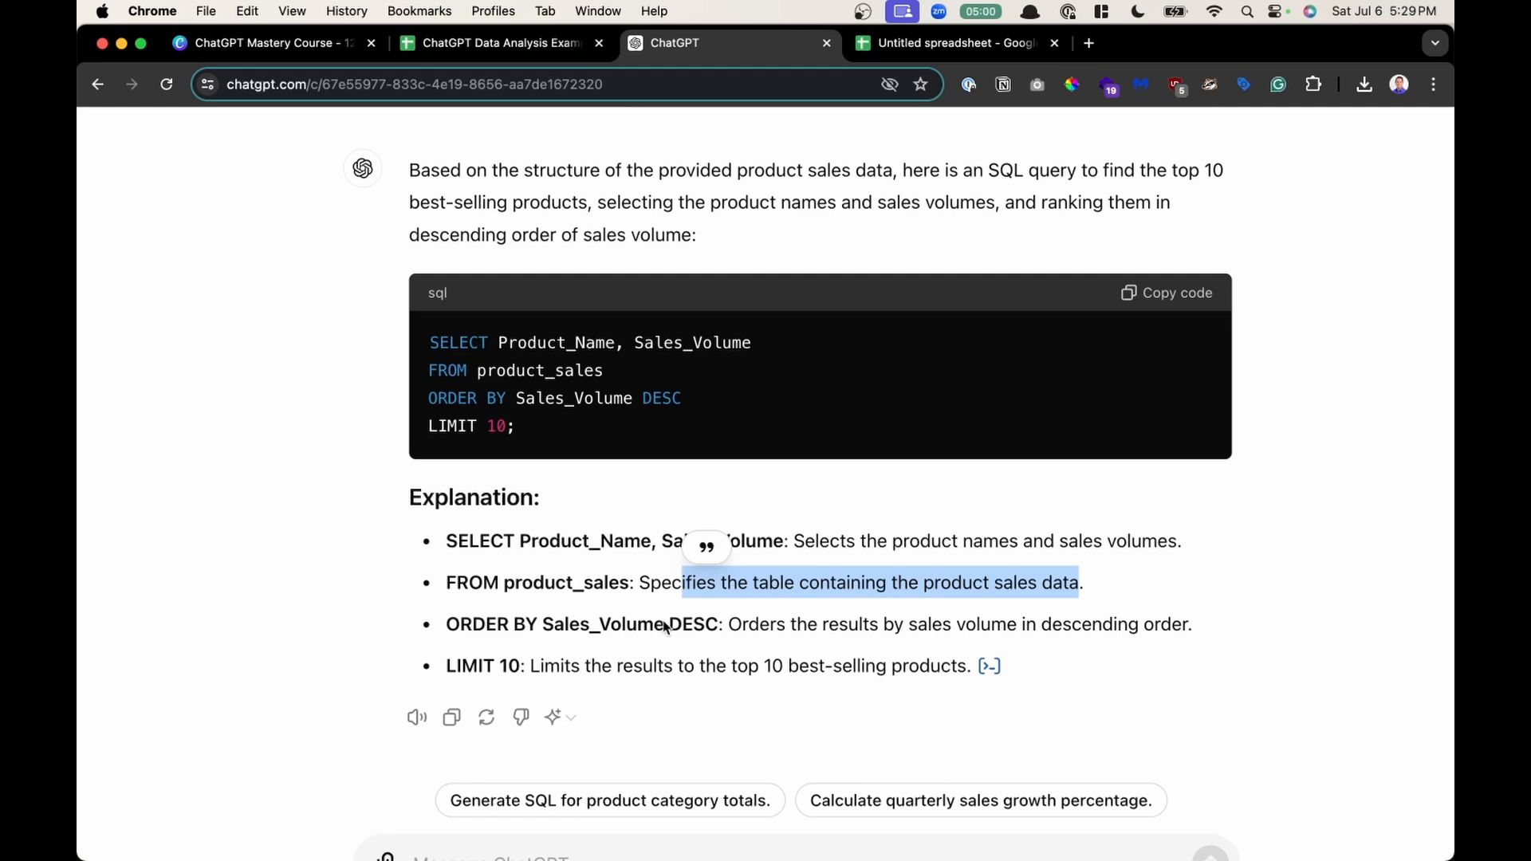
drag(738, 630, 1209, 636)
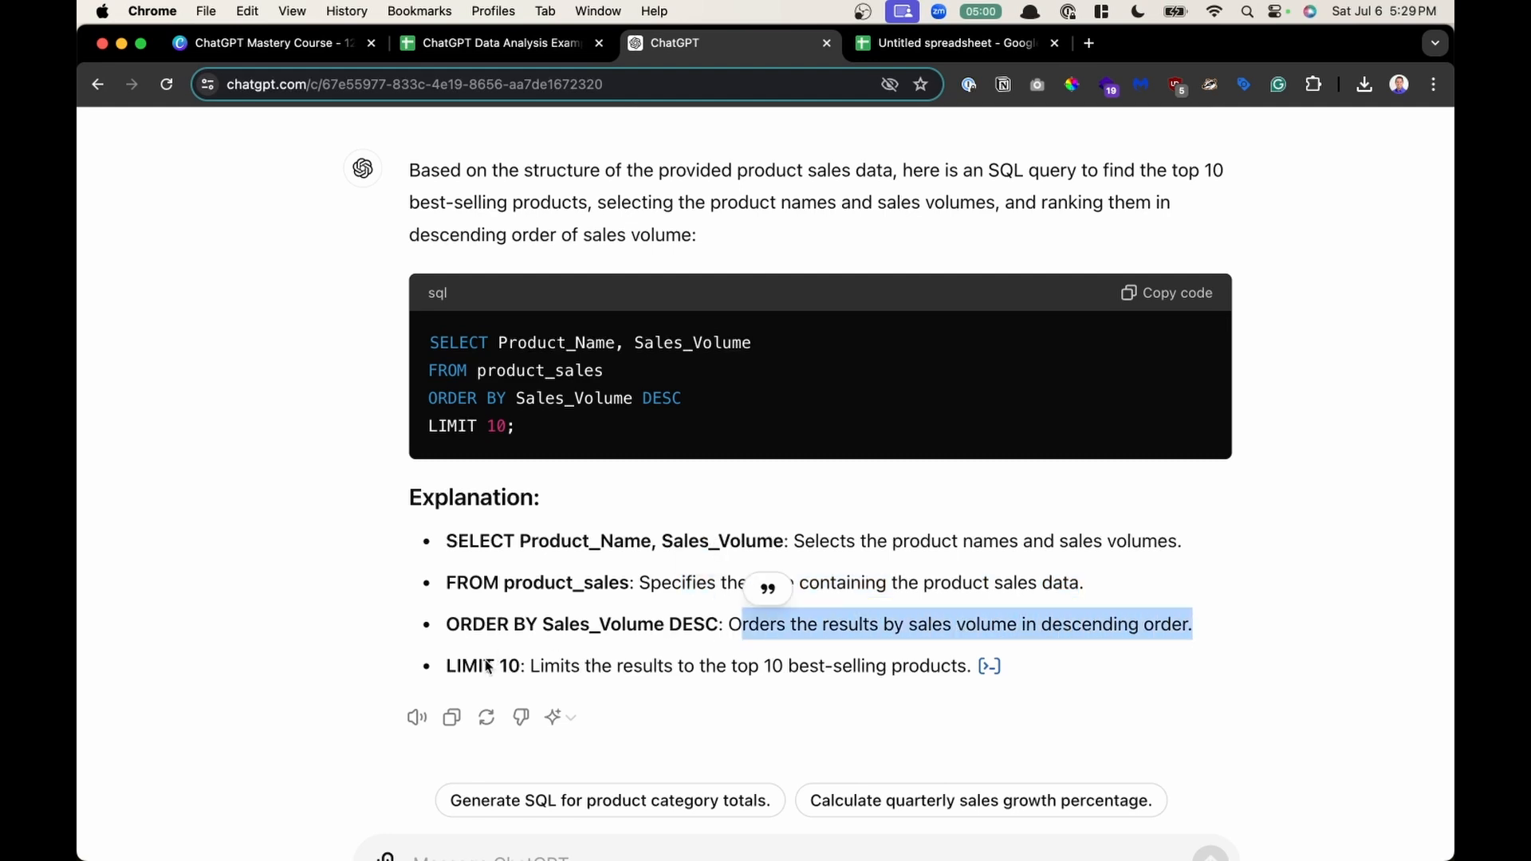
drag(528, 672, 968, 688)
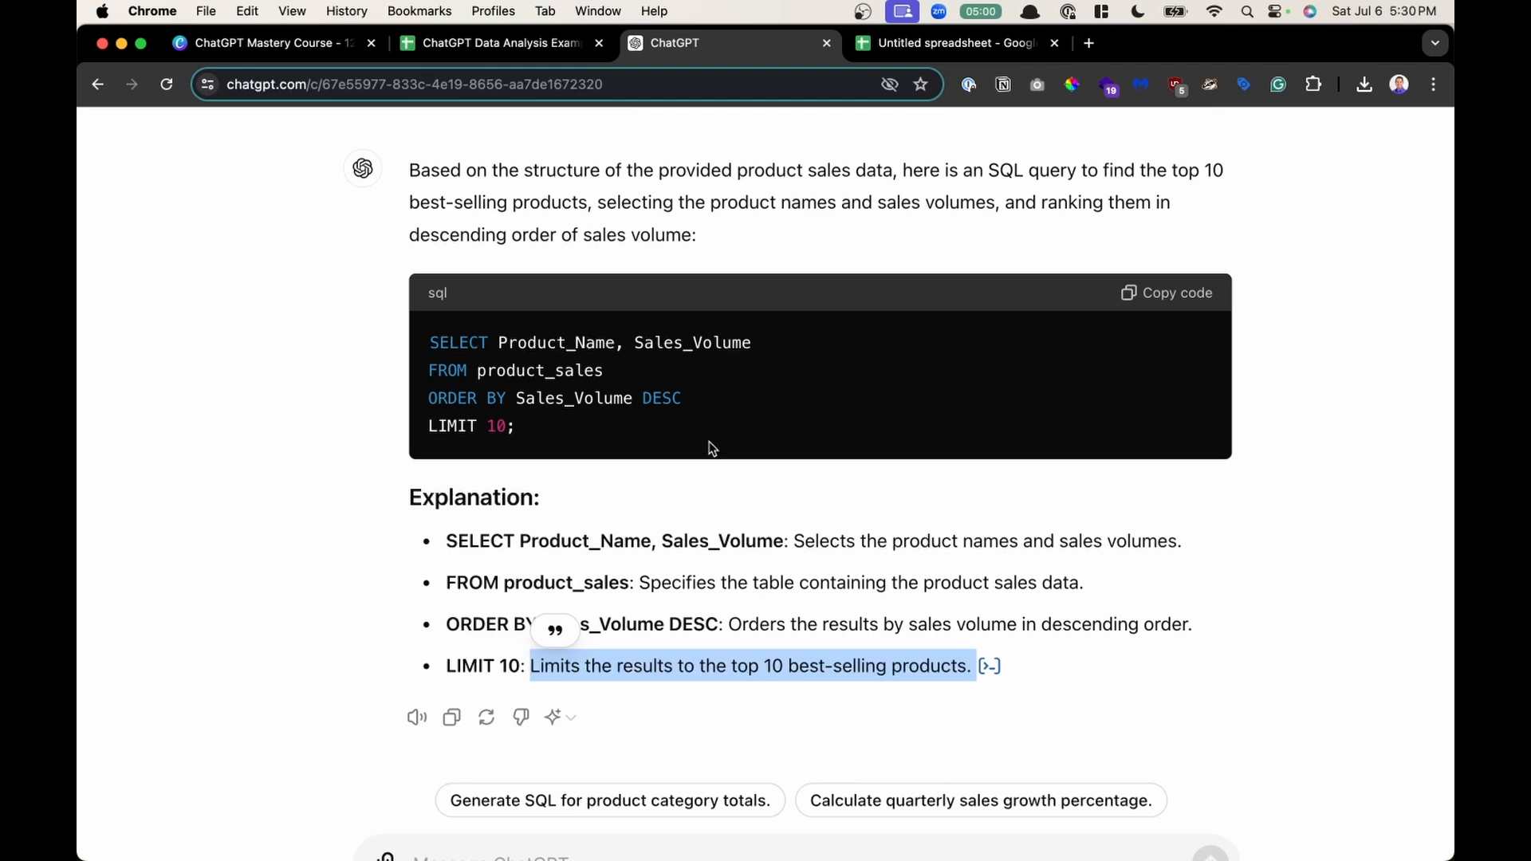
- Scroll back over the prompt and query and select the whole explanation list
scroll(710, 448, down, 2)
click(822, 587)
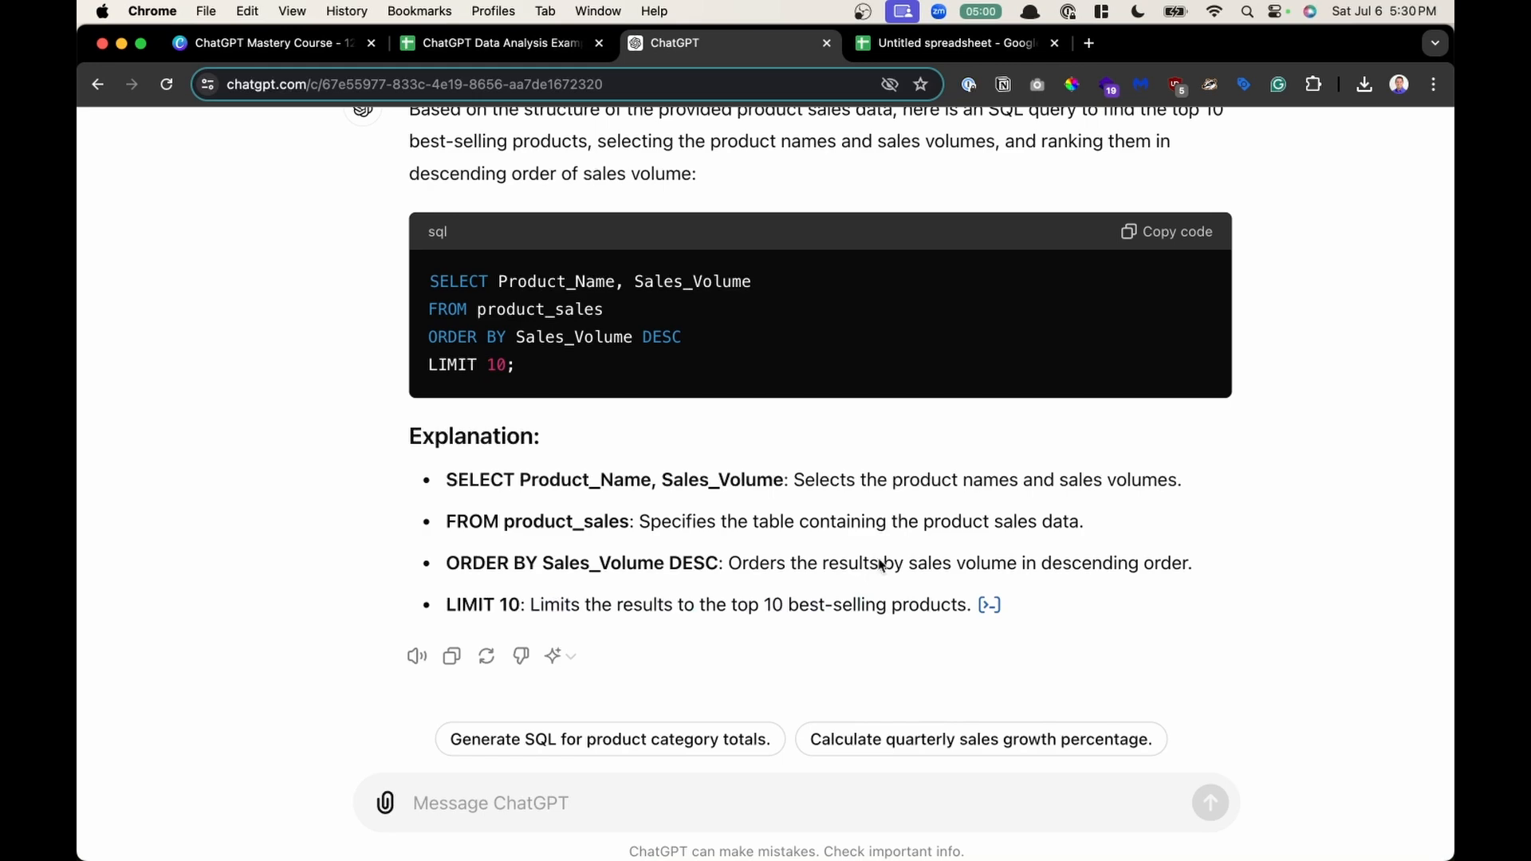
scroll(823, 365, up, 1)
scroll(822, 364, up, 5)
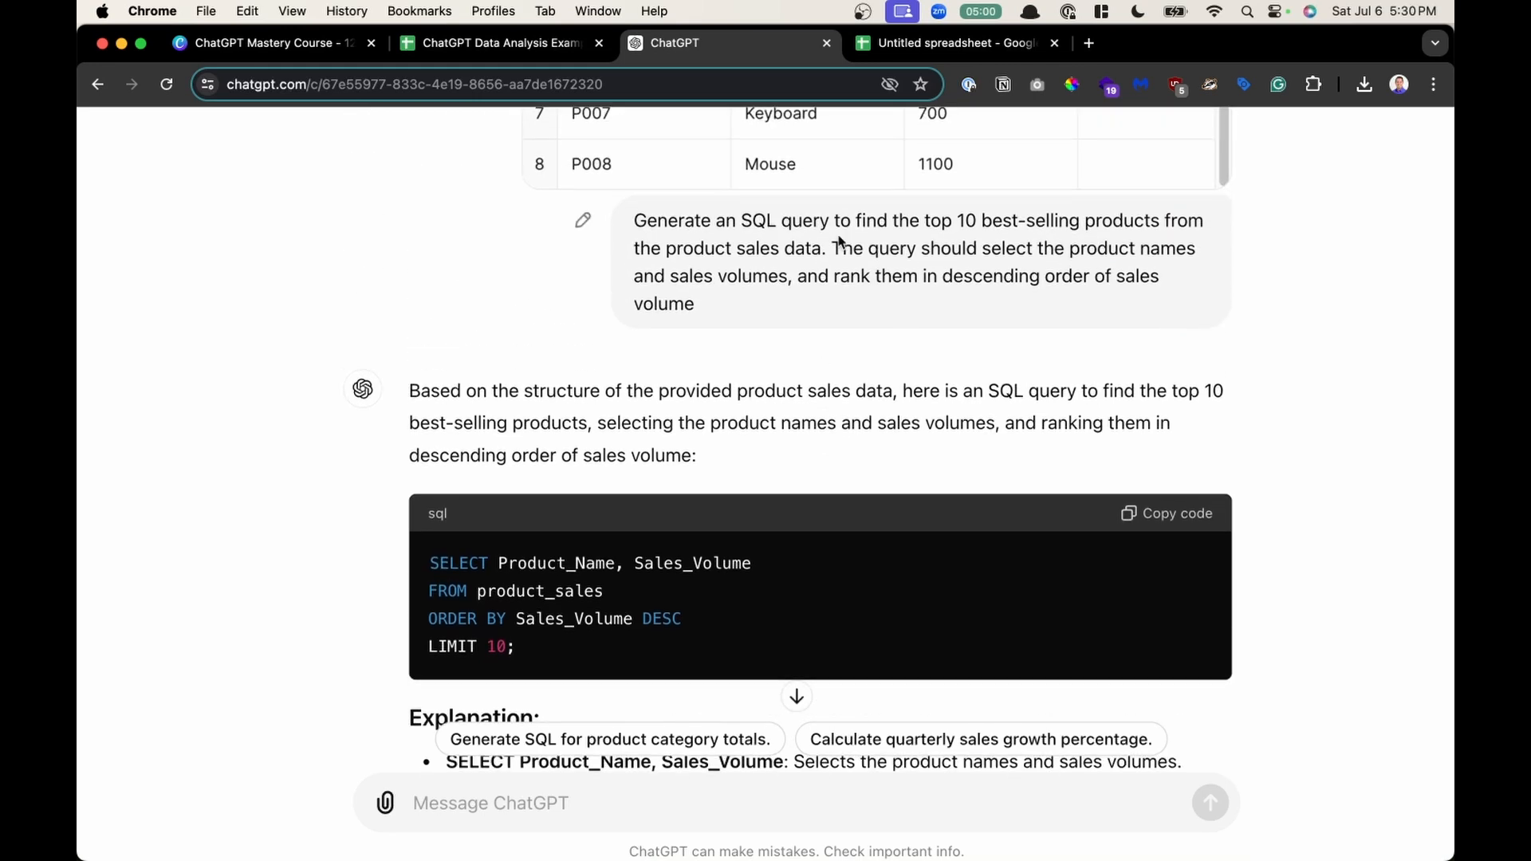
scroll(668, 260, down, 6)
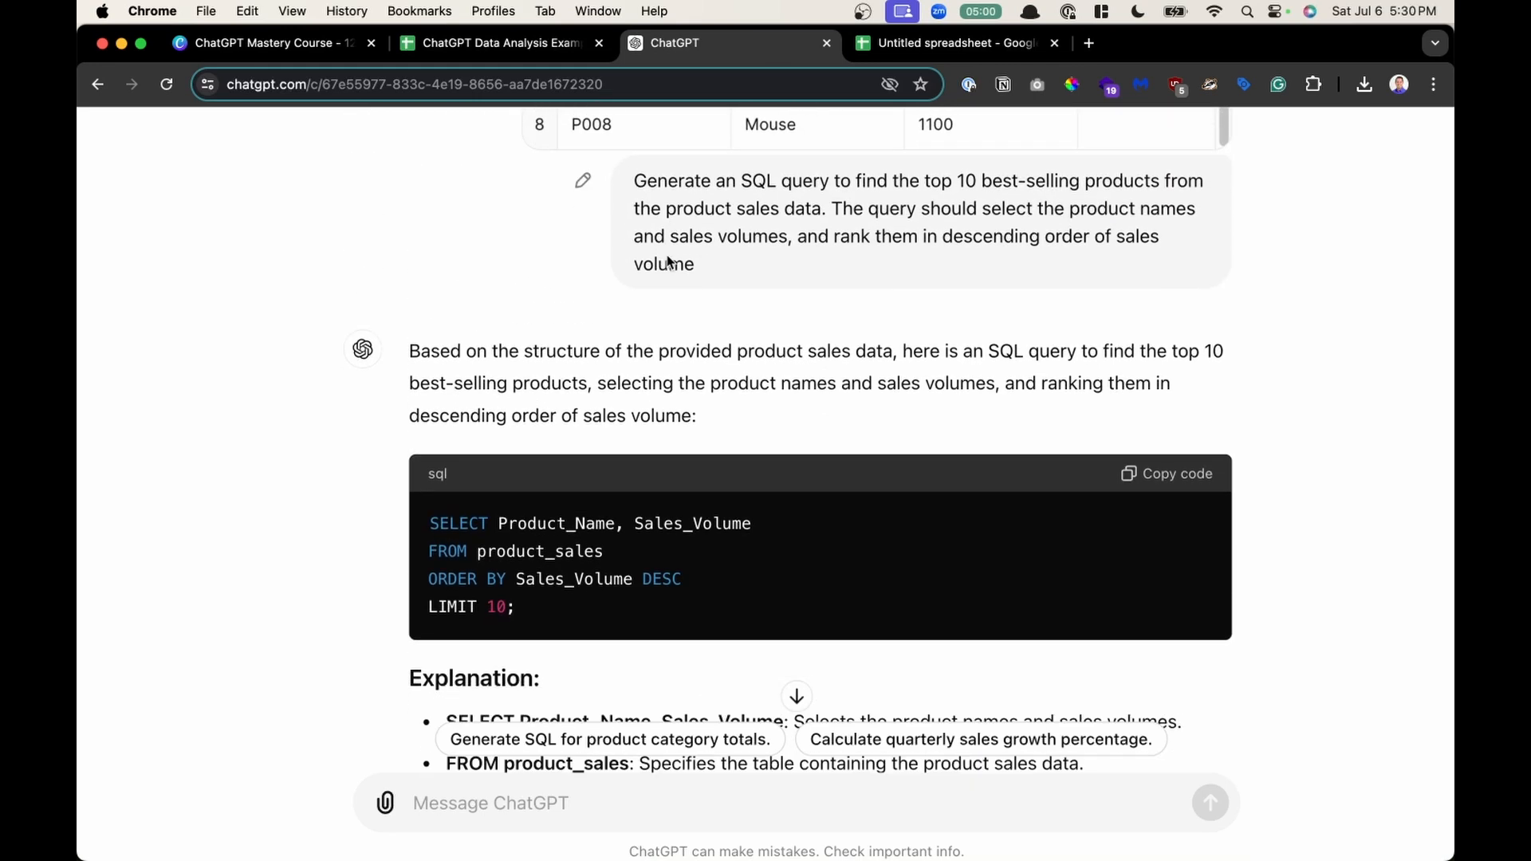
drag(514, 479, 730, 648)
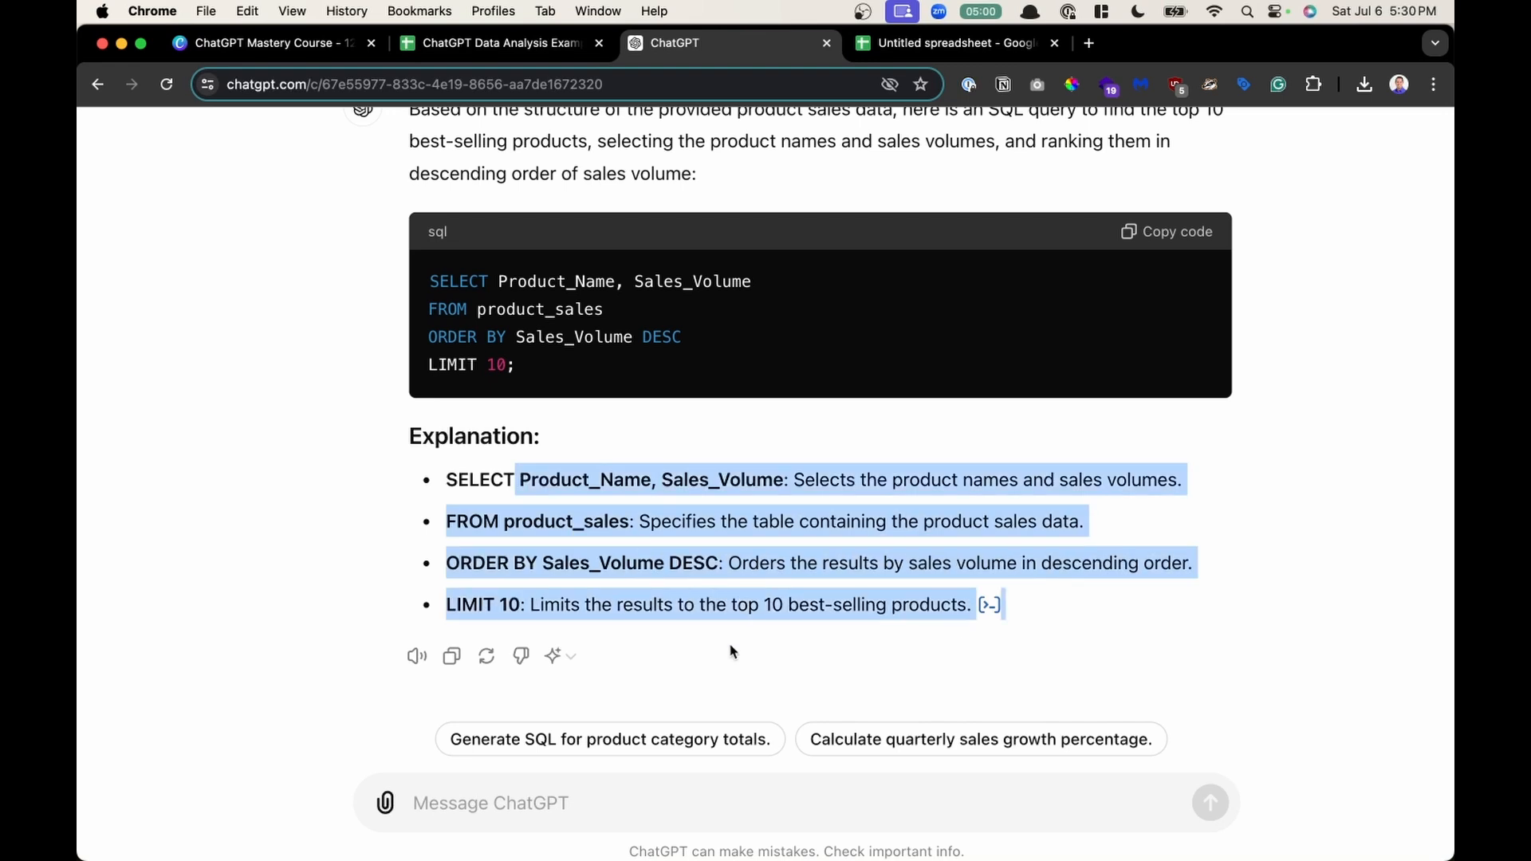
- Paste and send a prompt asking for an SQL query totalling sales volume per product category, sorted descending
click(826, 564)
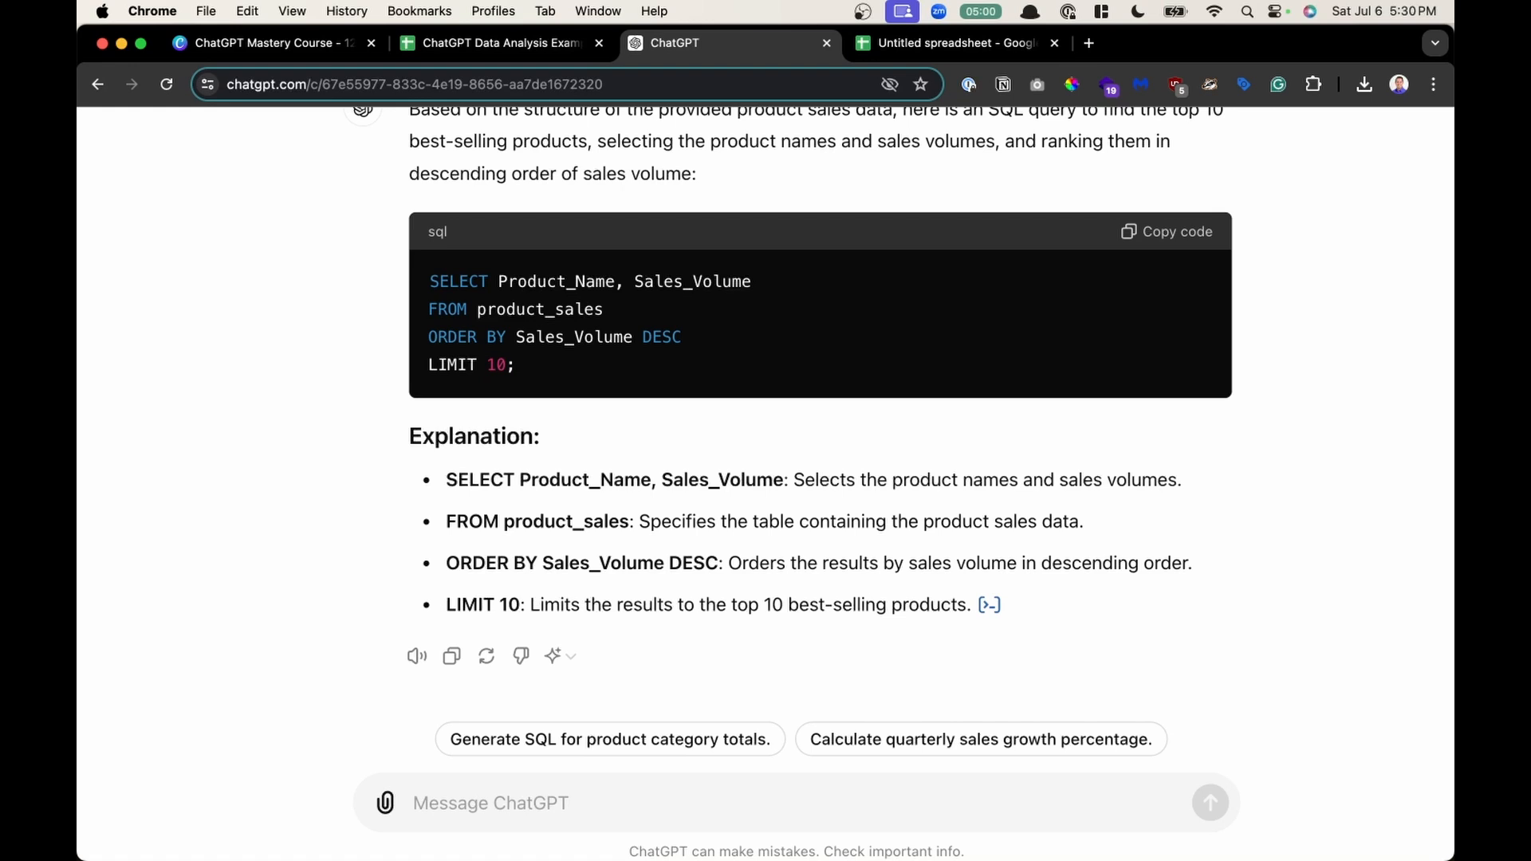
text(Write an SQL query to calculate the total sales volume for each product category from the product sales data. Group the results by product category and sort them in descending order of total sales volume)
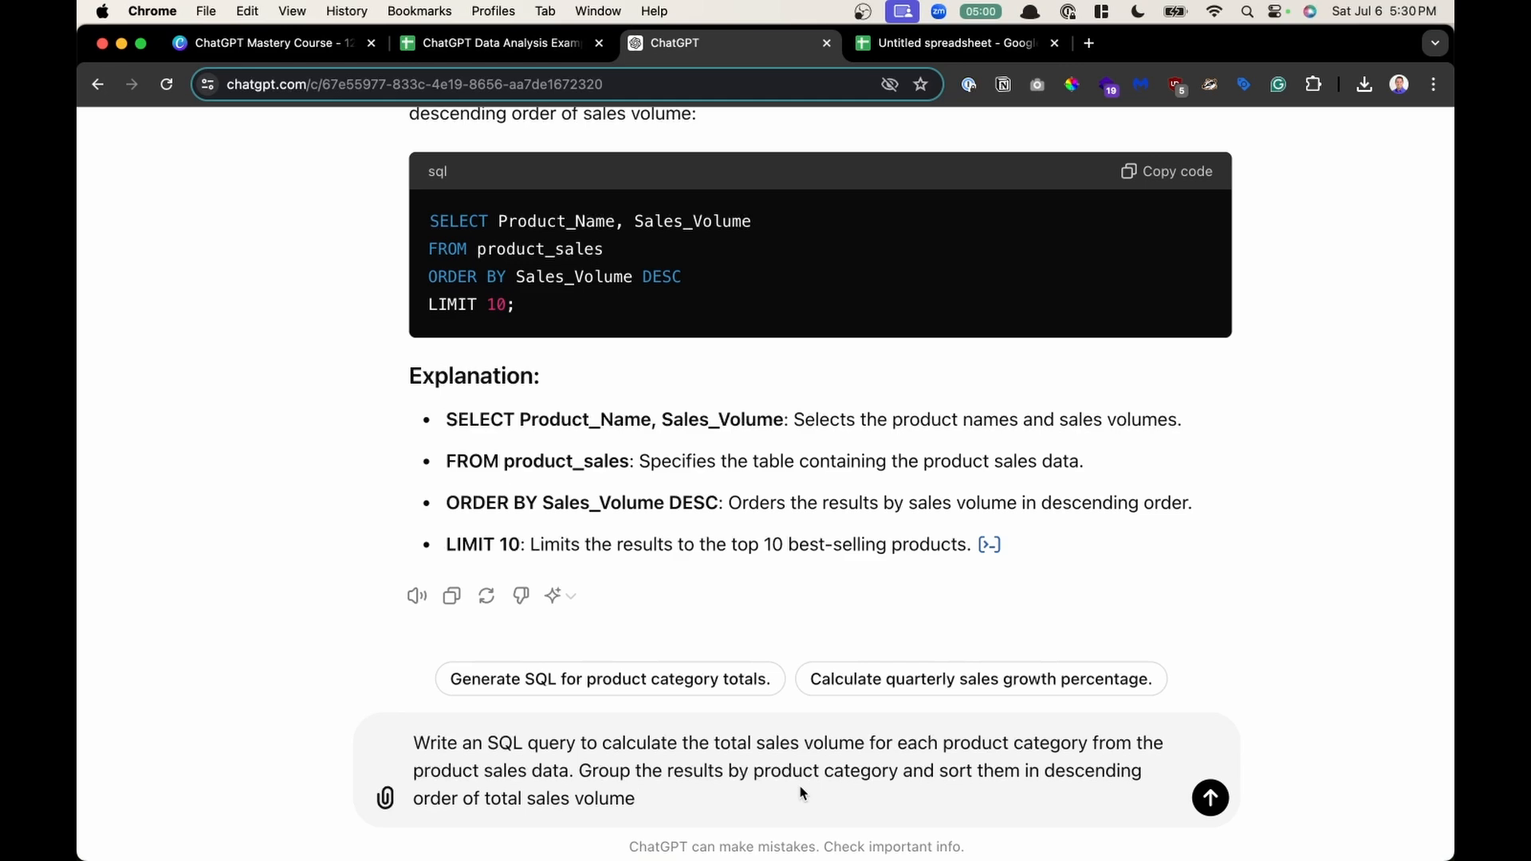
key(Return)
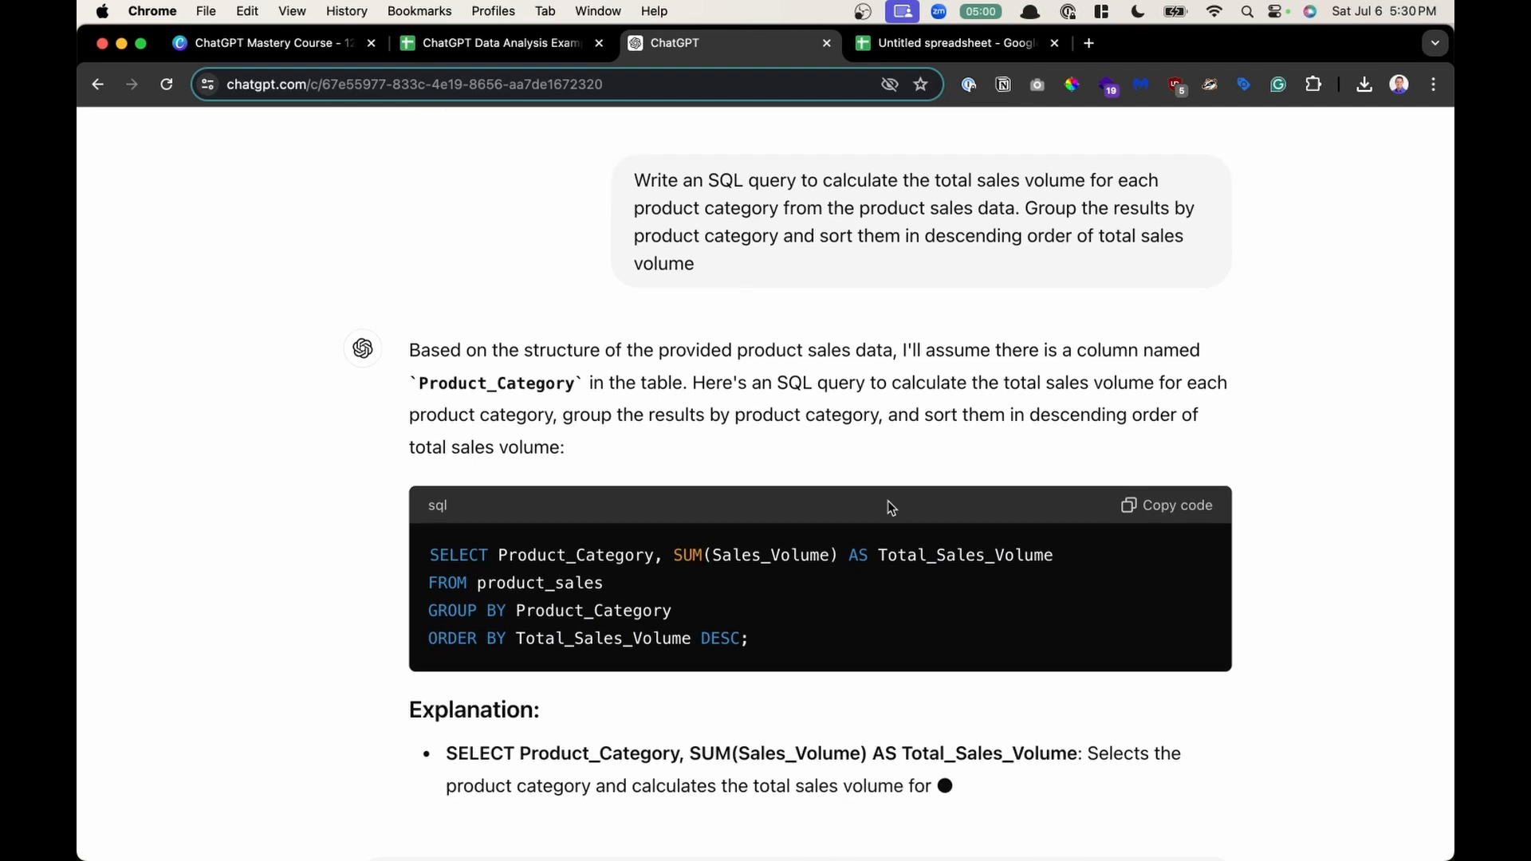
- Review the category-totals prompt, the generated GROUP BY query and its explanation
scroll(891, 508, up, 3)
scroll(891, 508, up, 1)
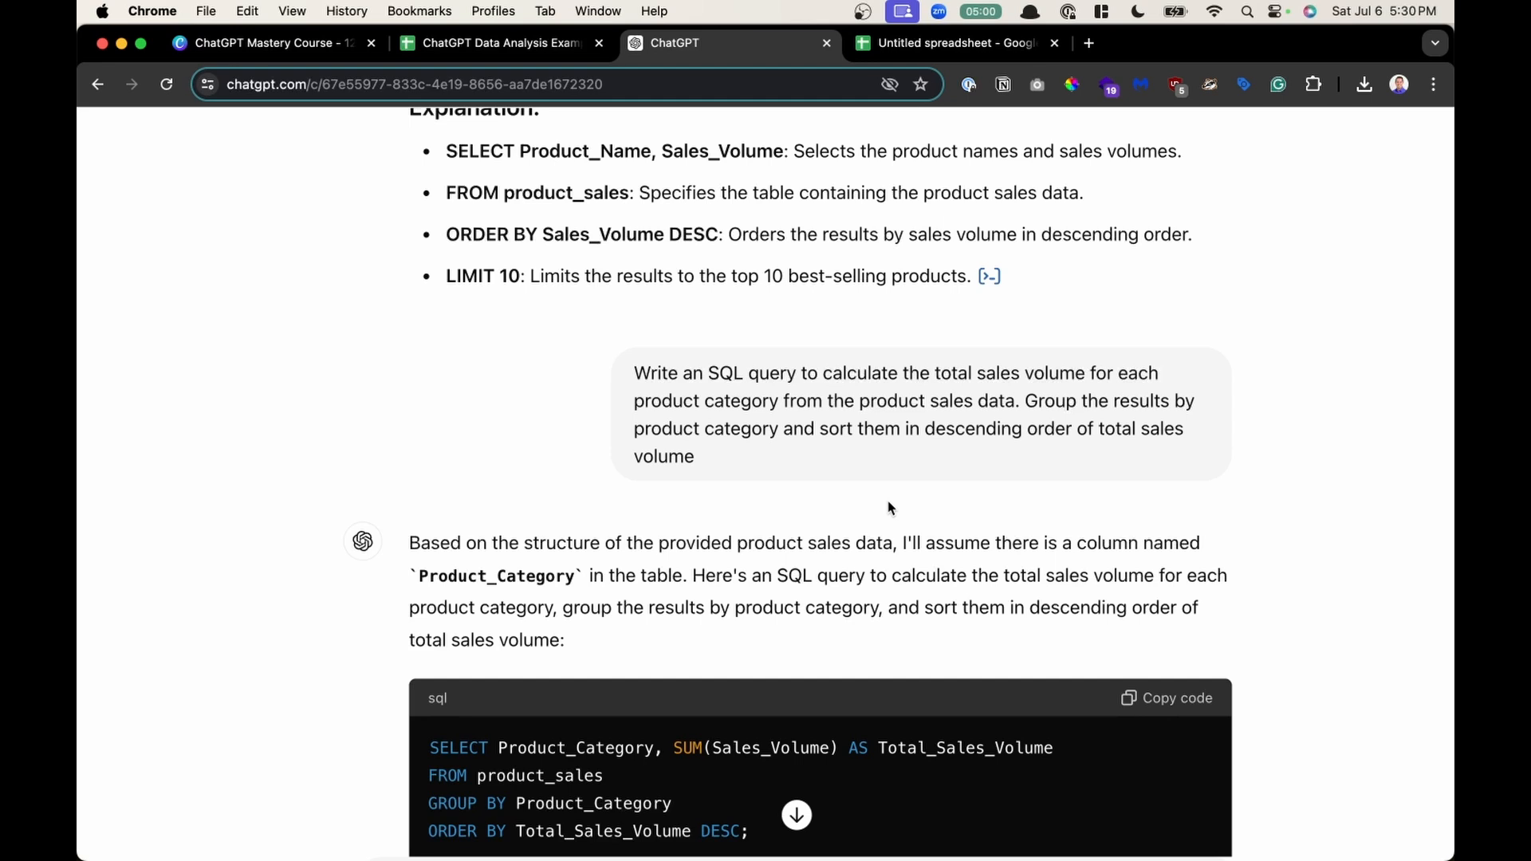
scroll(890, 507, down, 2)
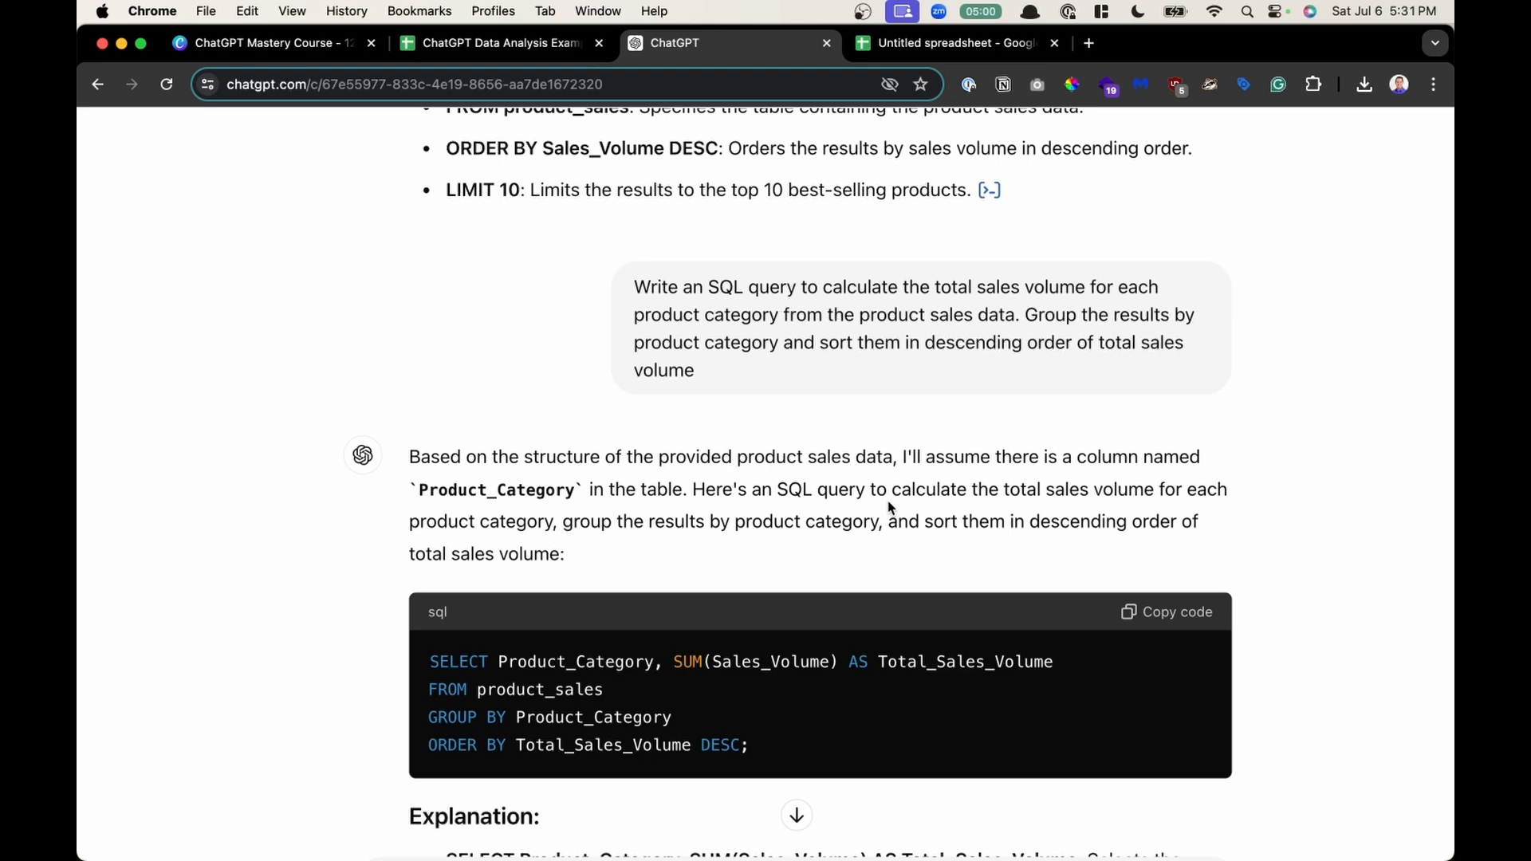
scroll(891, 507, down, 3)
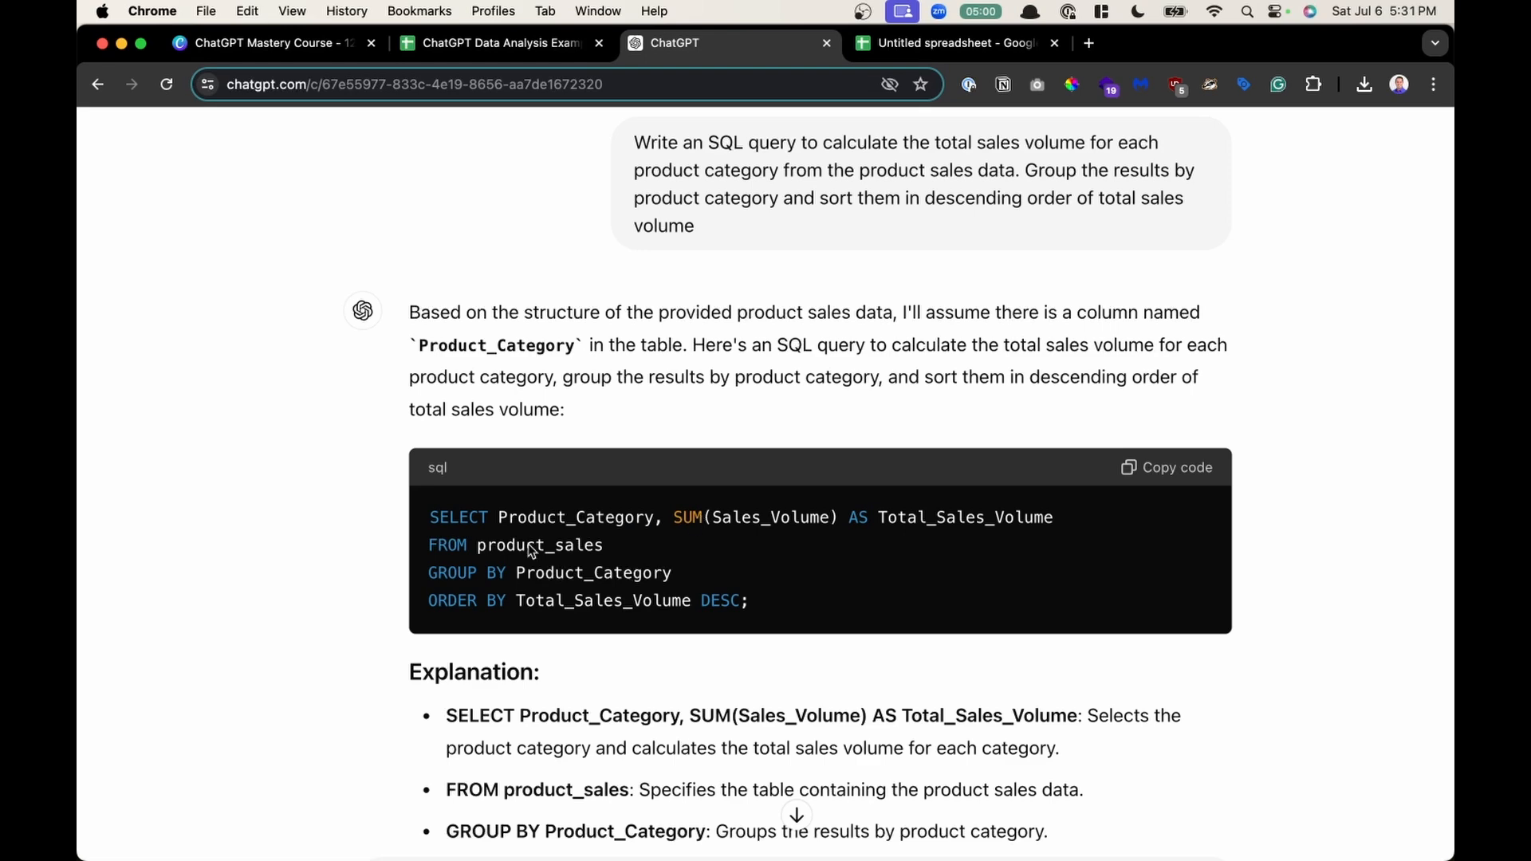
scroll(627, 699, down, 2)
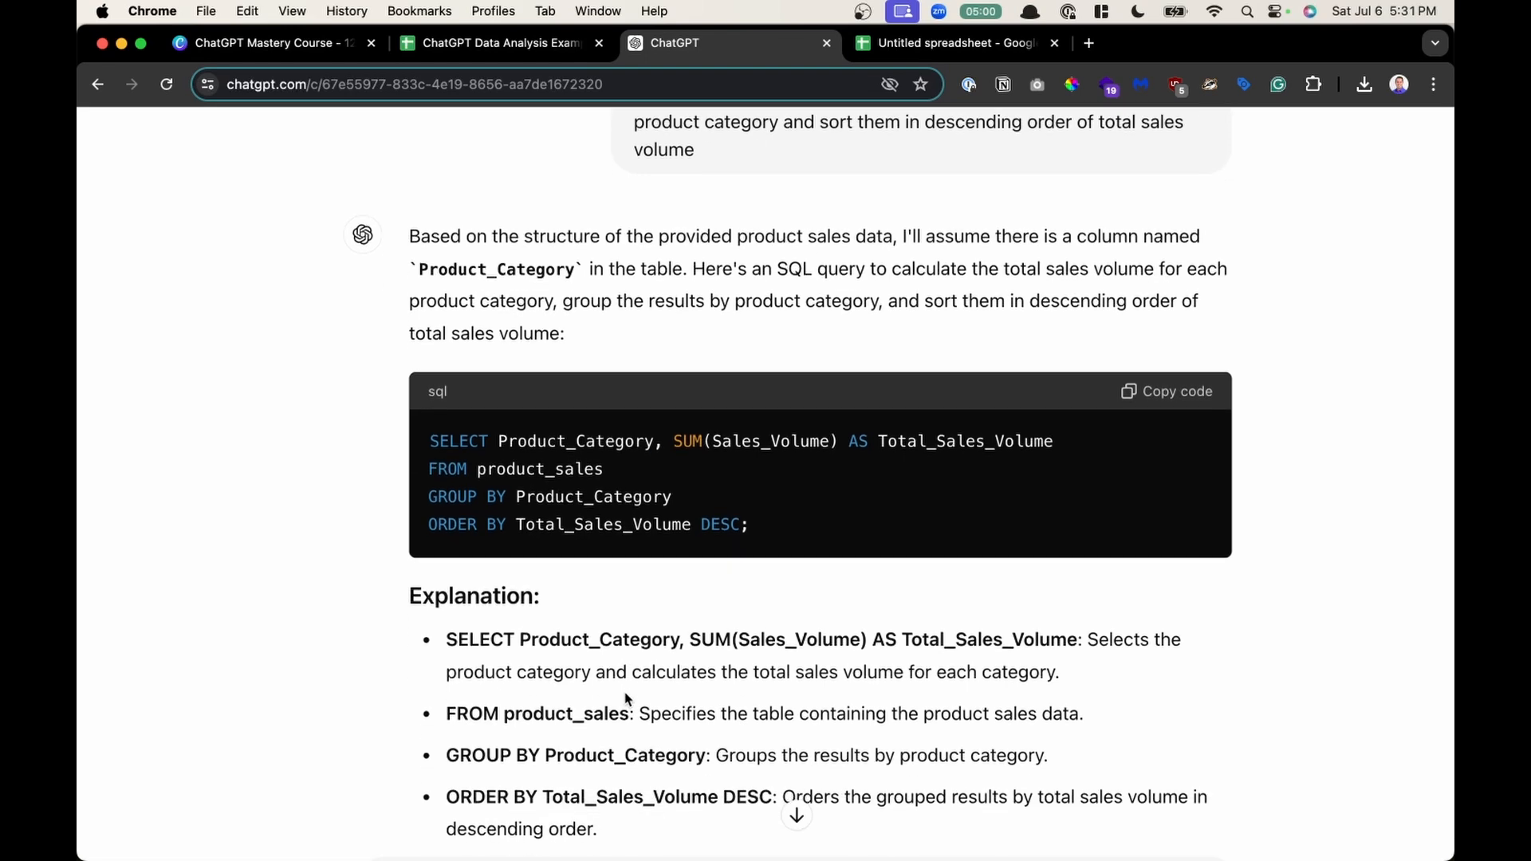
scroll(627, 698, up, 3)
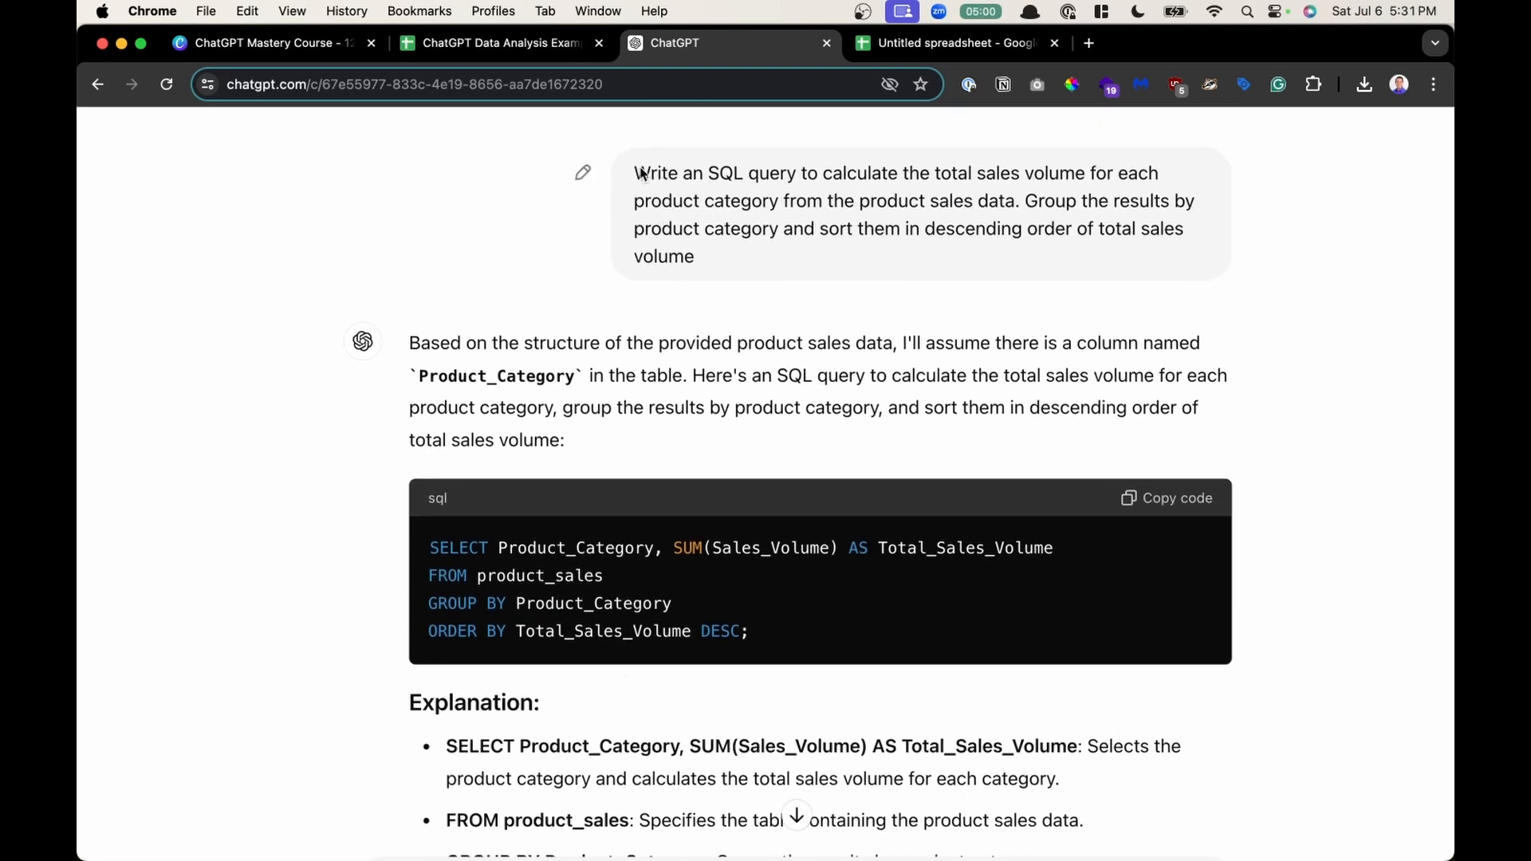
drag(636, 173, 734, 256)
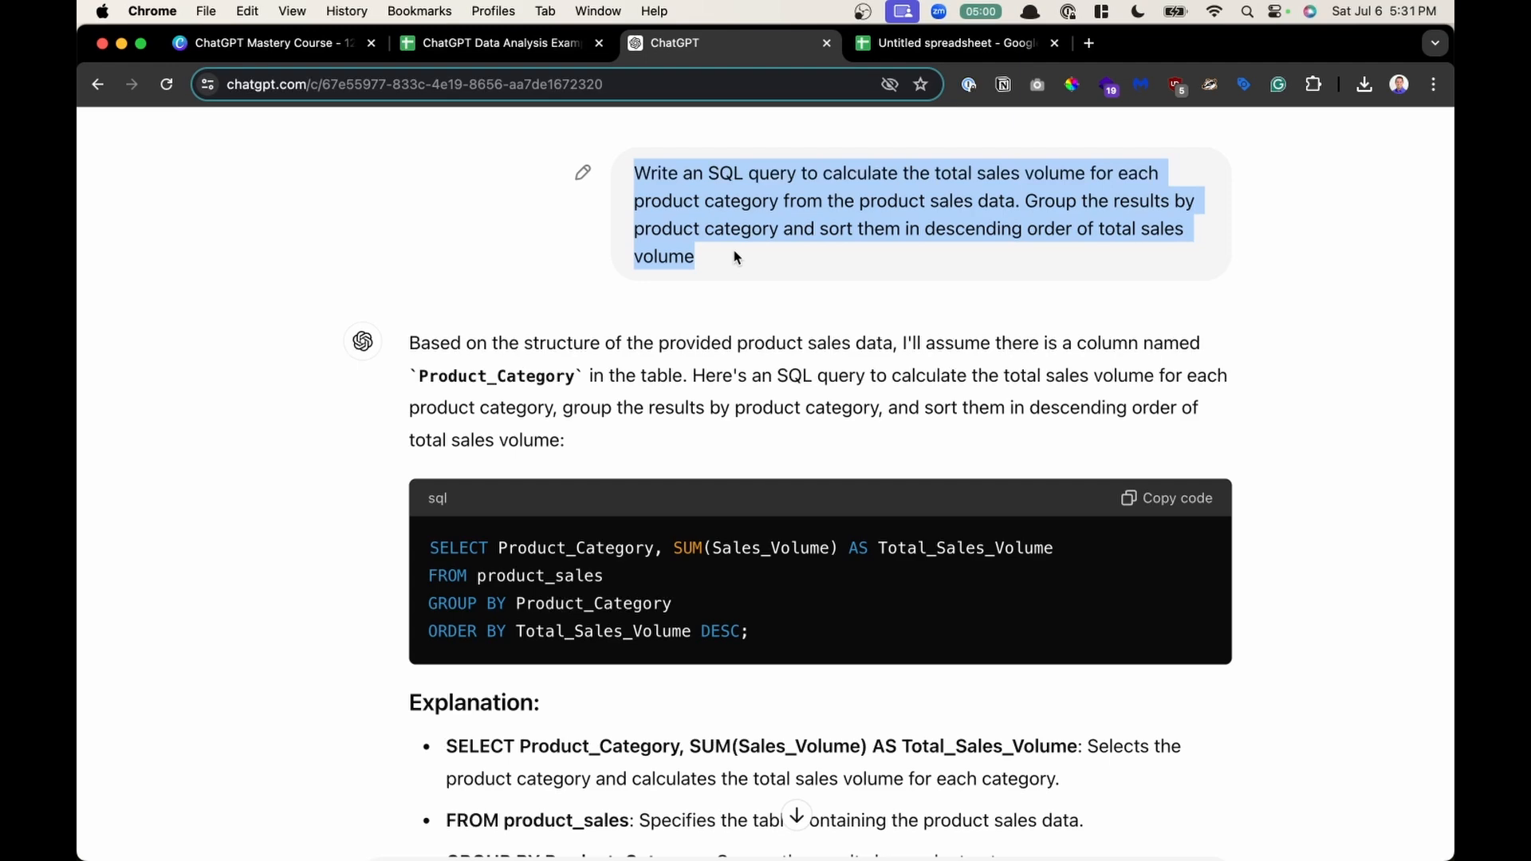
scroll(629, 560, down, 3)
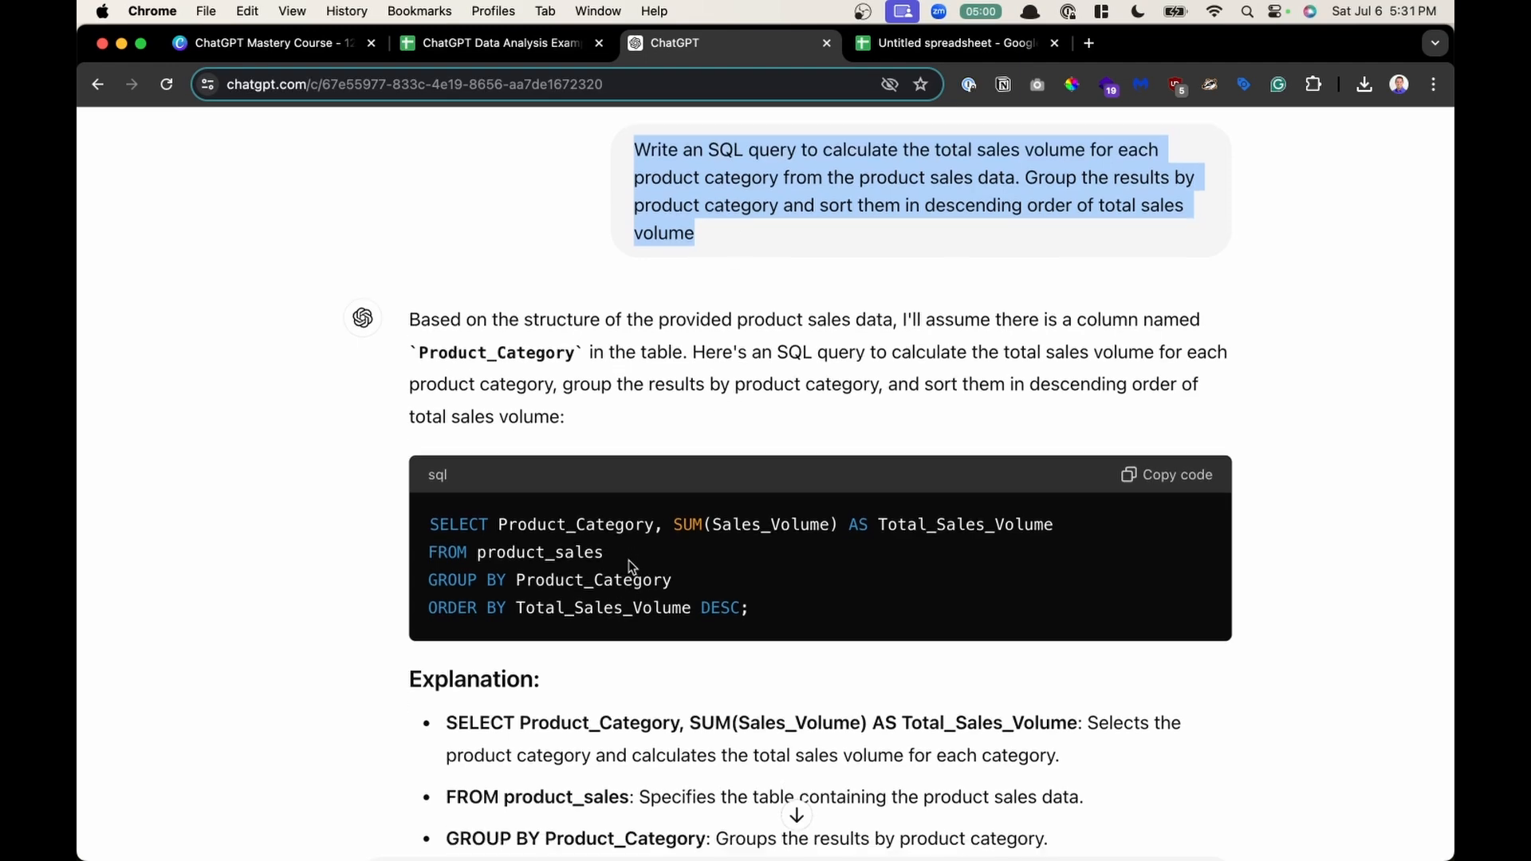
scroll(702, 764, down, 1)
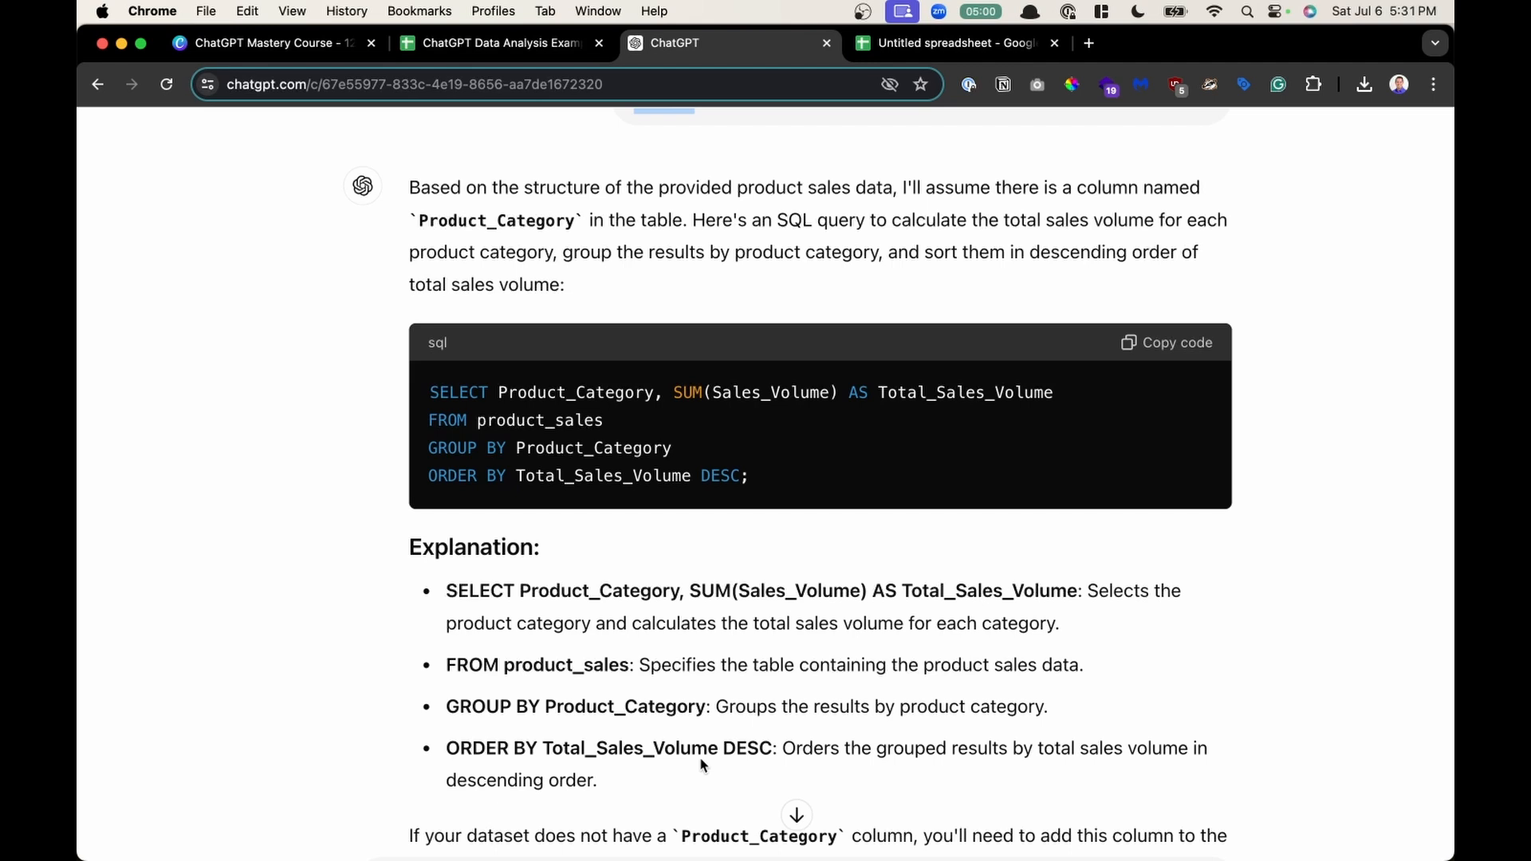
drag(429, 392, 1045, 657)
scroll(672, 447, down, 3)
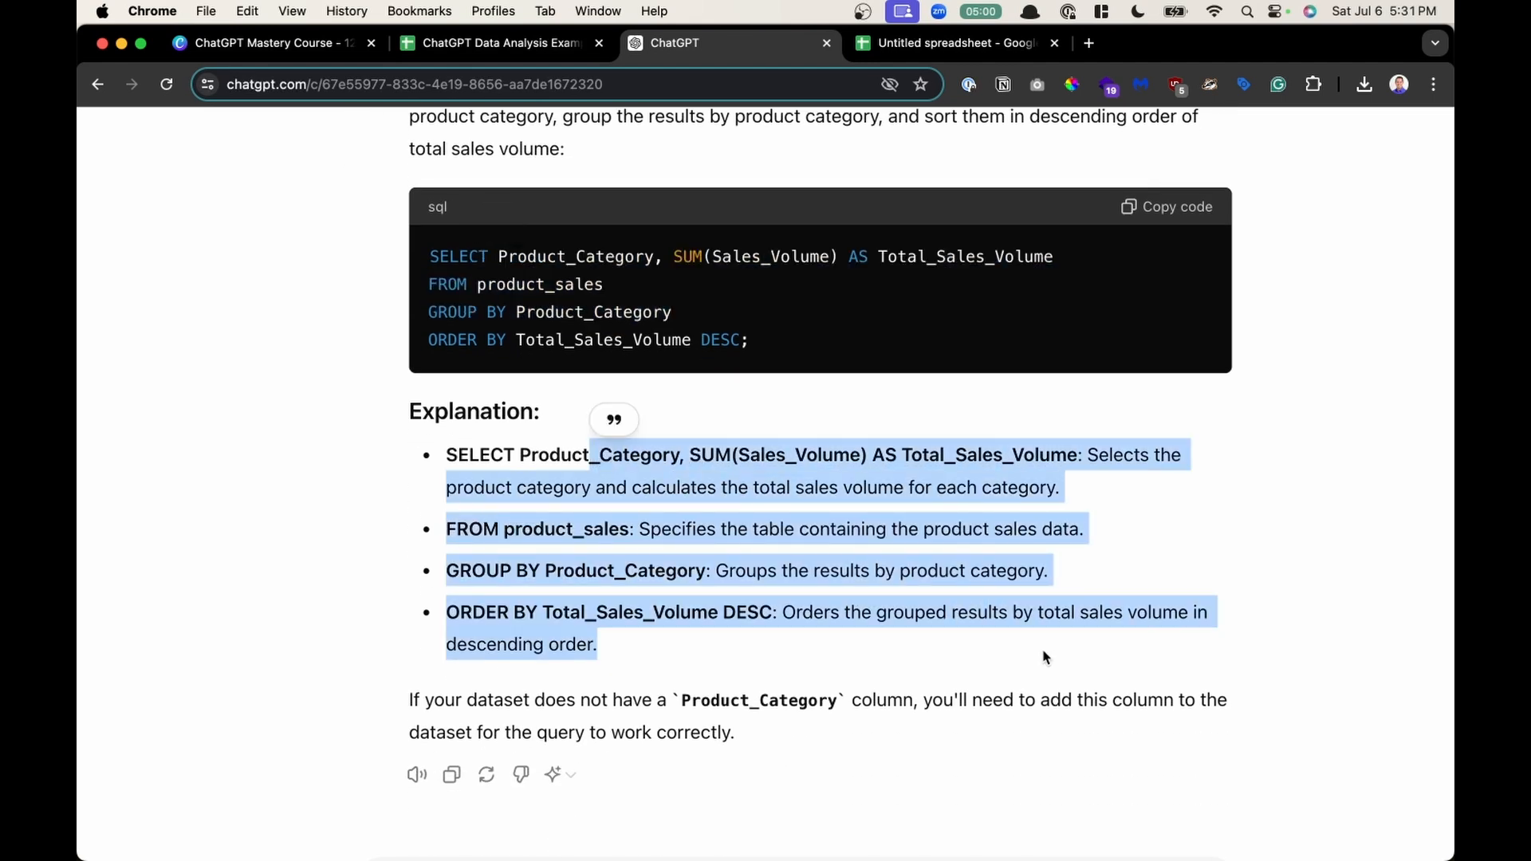
click(1045, 656)
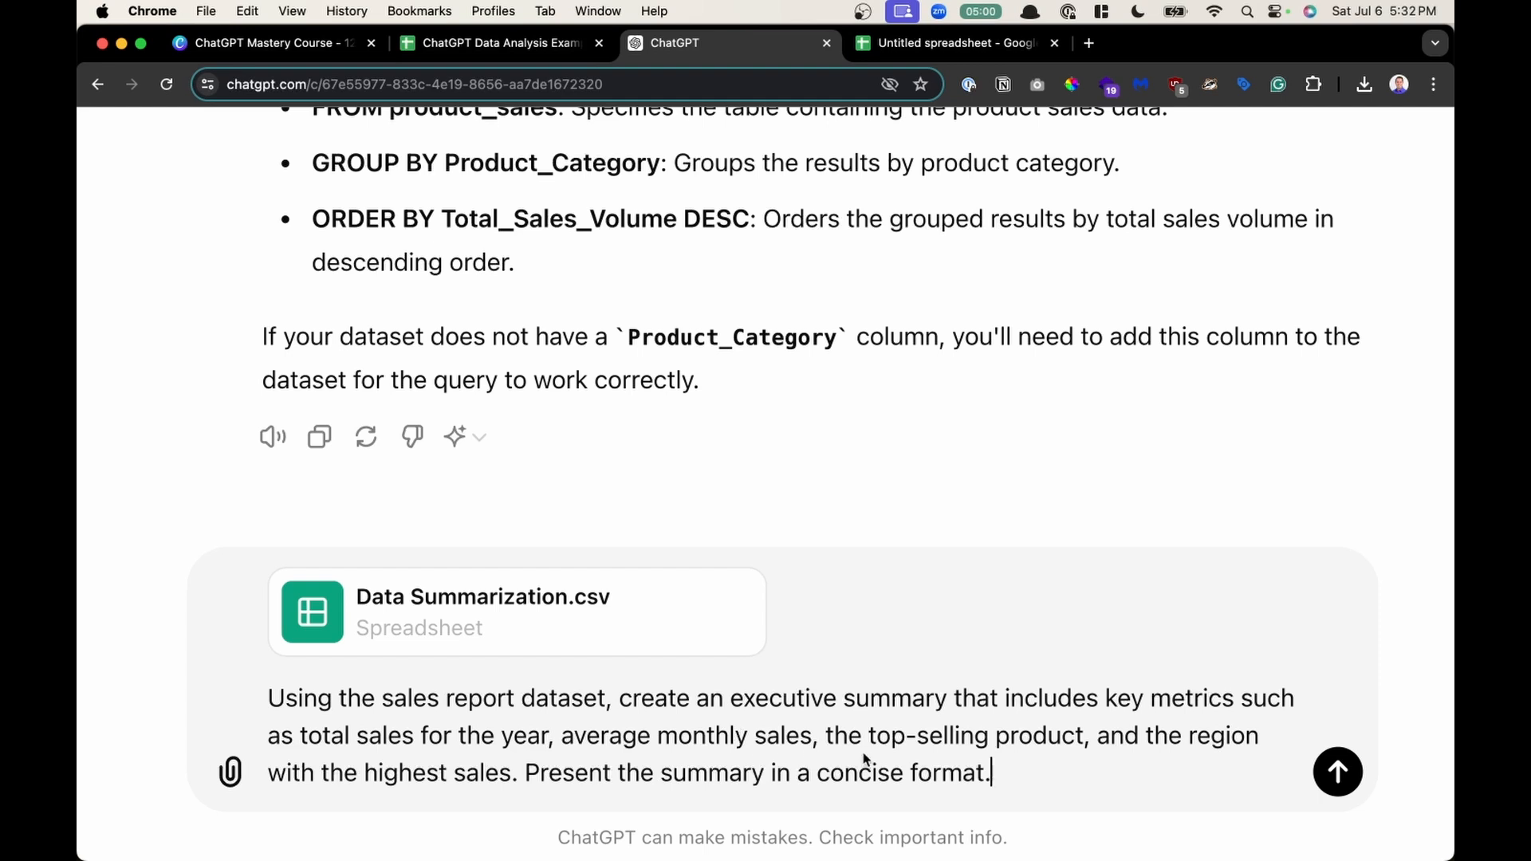
- Send the executive summary prompt with Data Summarization.csv attached, and zoom the page out
key(Return)
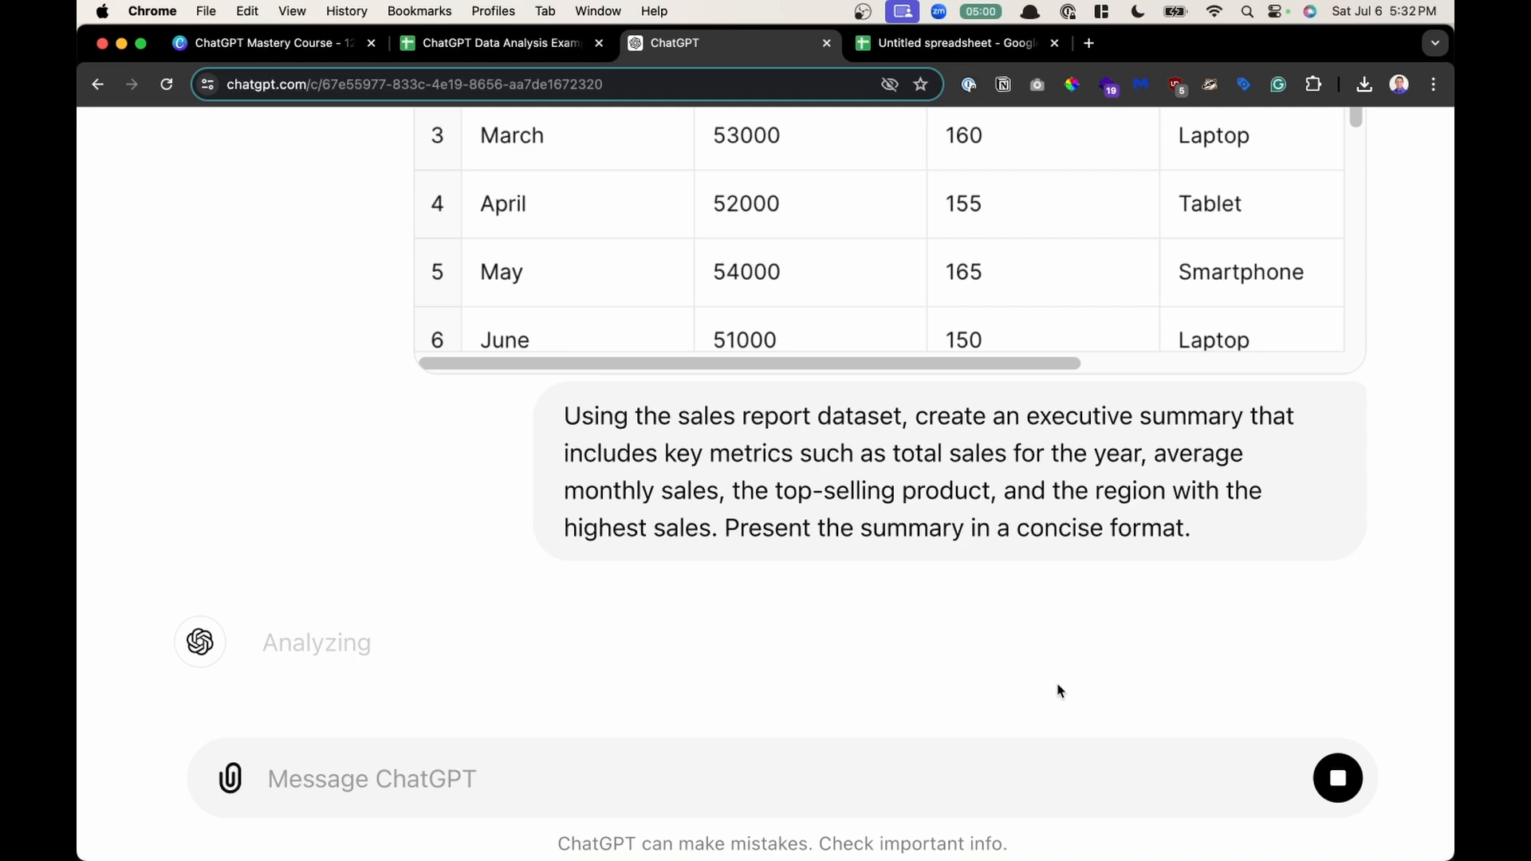
key(super+minus)
key(super+minus)
key(super+minus)
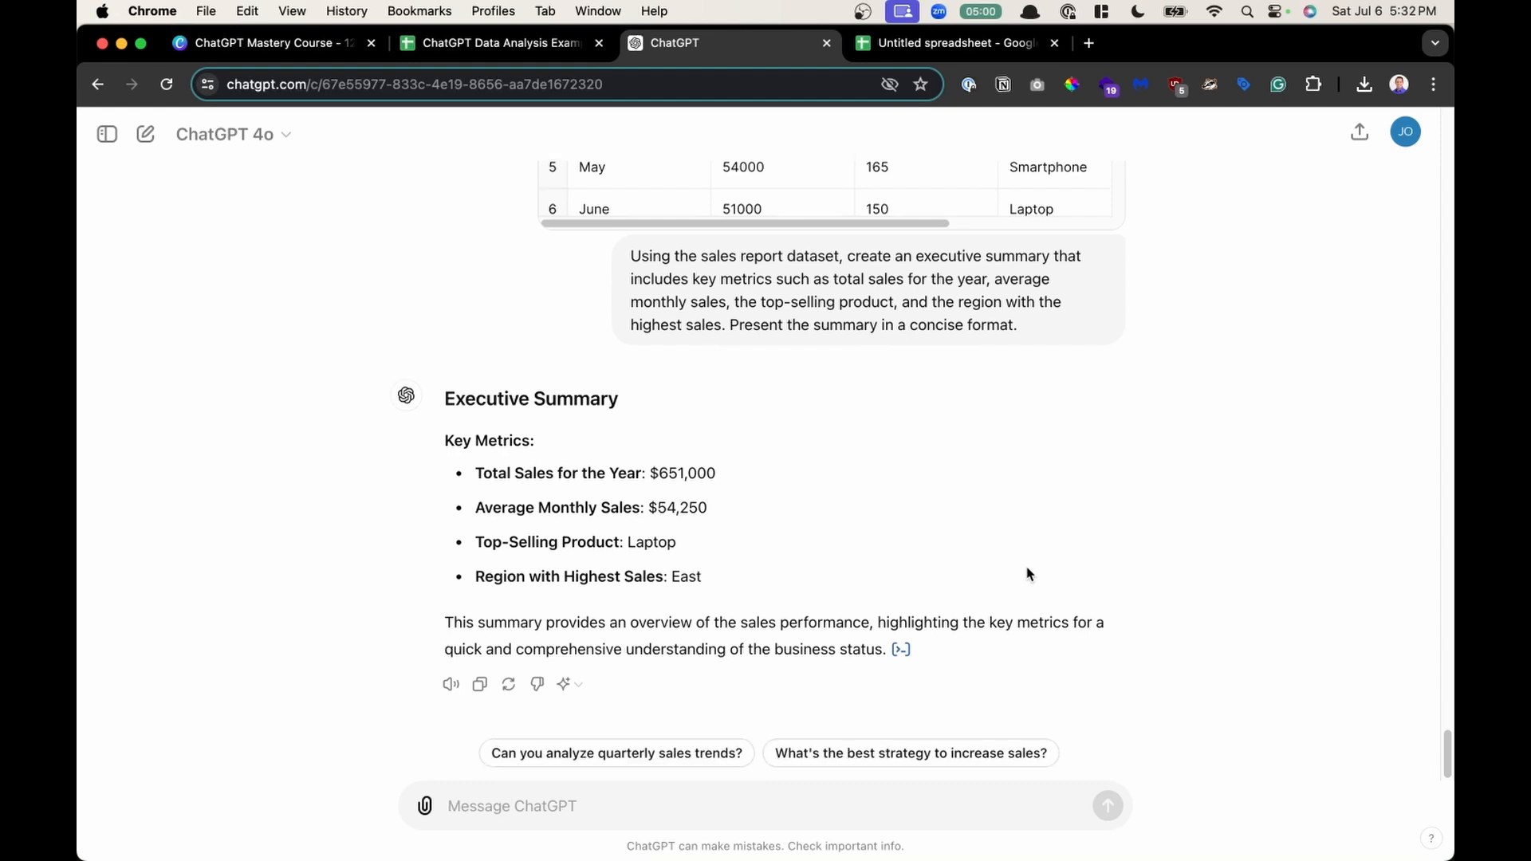
- Review the executive summary, highlighting the prompt and each key metric label
scroll(1027, 574, up, 5)
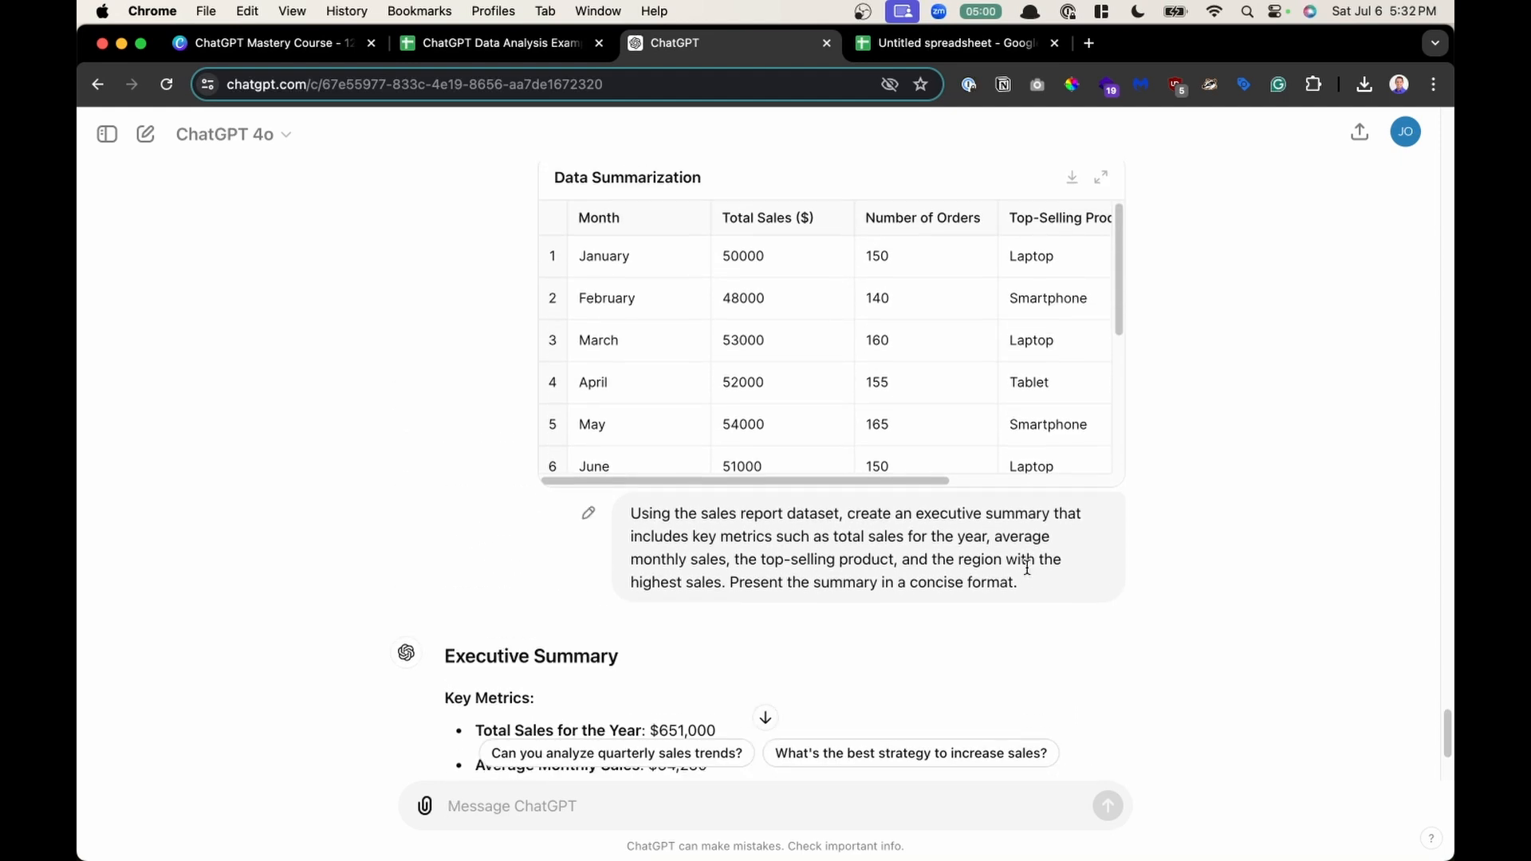
scroll(1028, 567, down, 5)
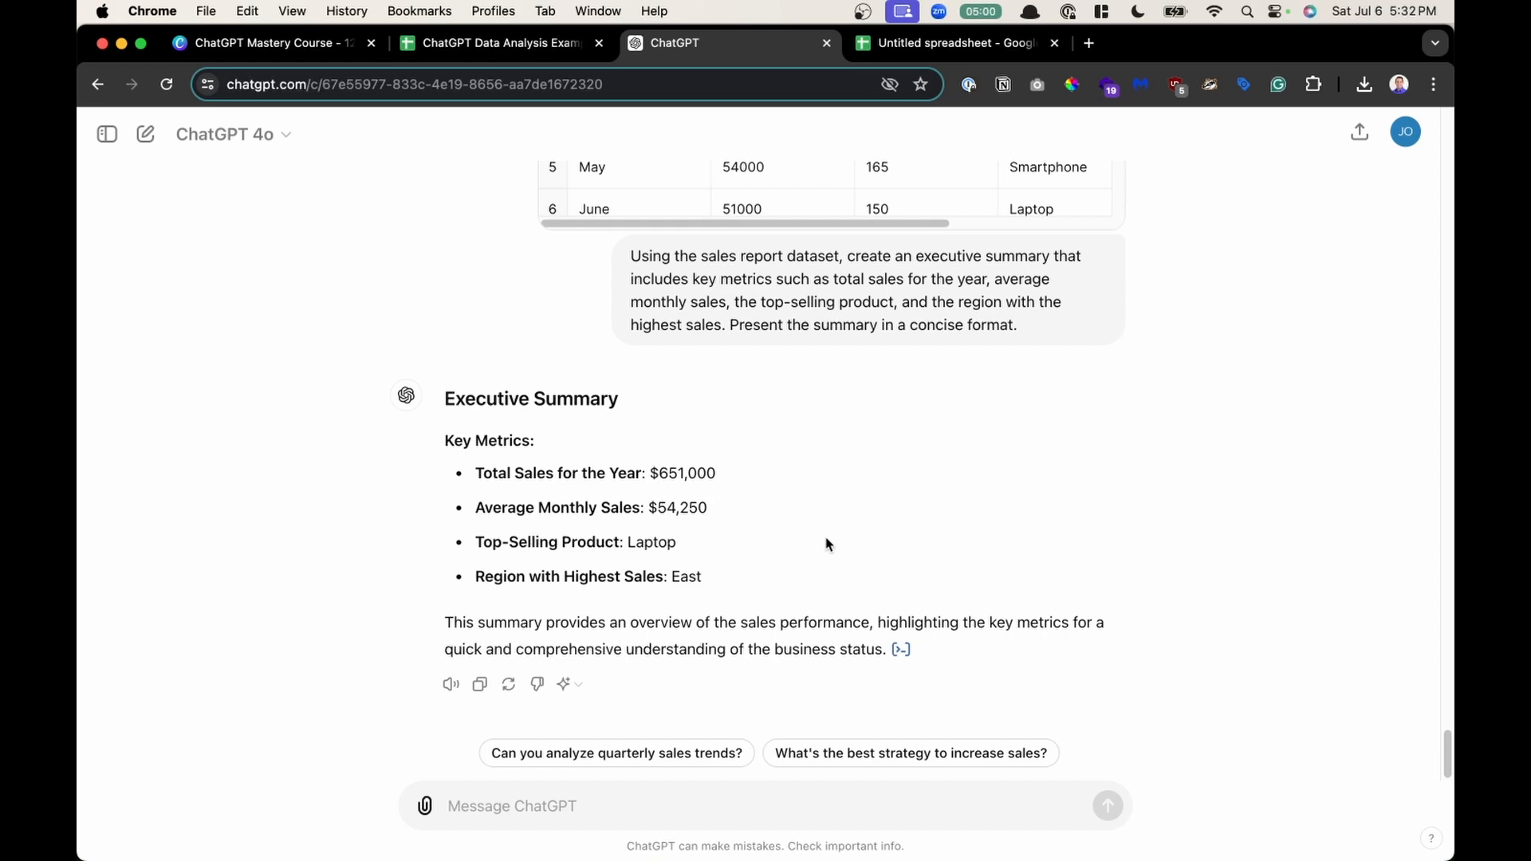
scroll(826, 539, up, 4)
scroll(827, 540, up, 2)
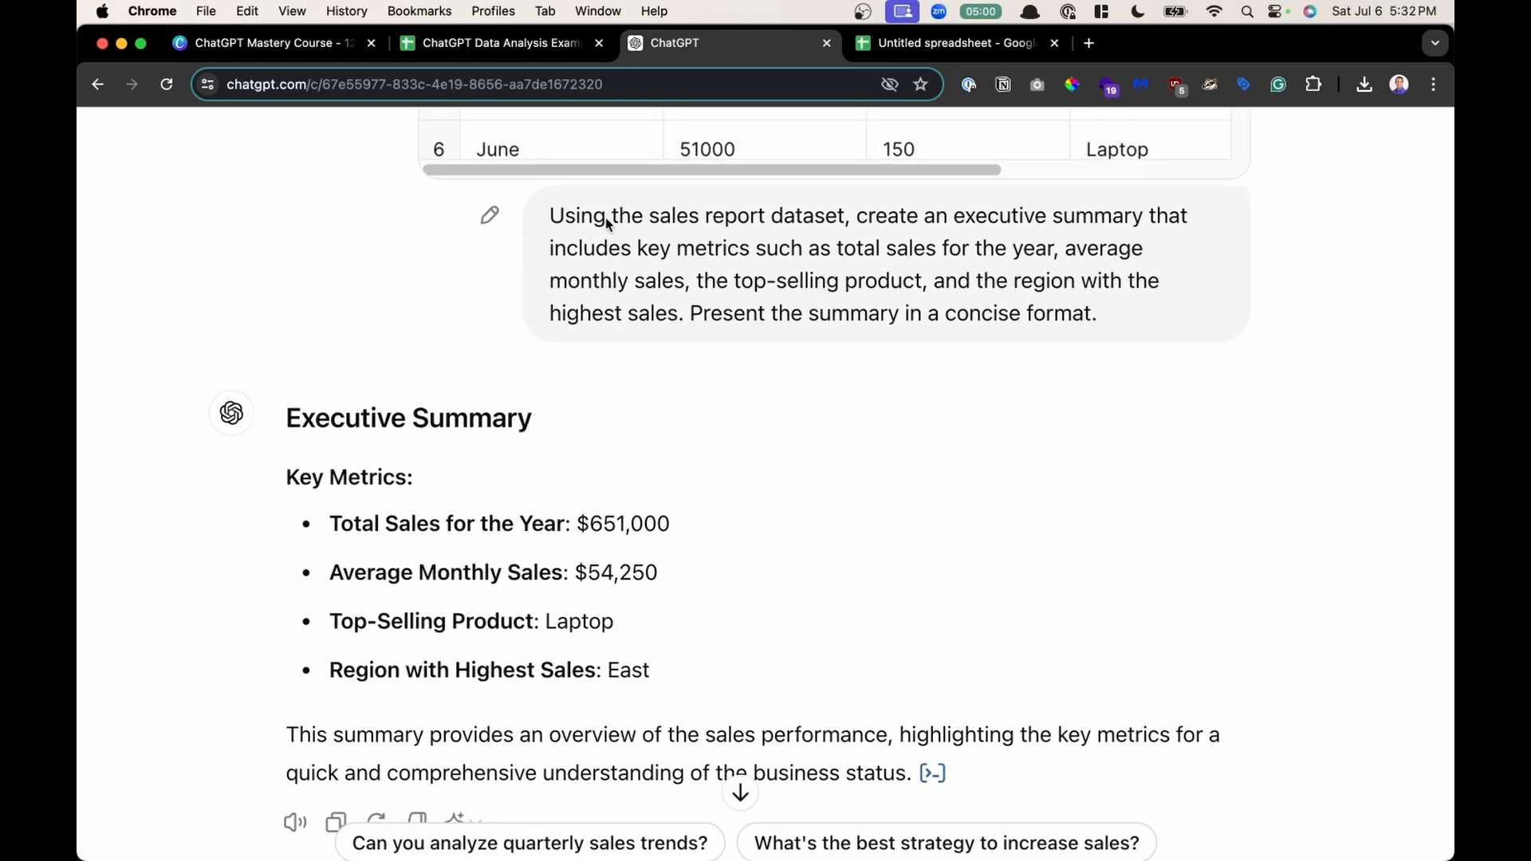
drag(608, 217, 865, 300)
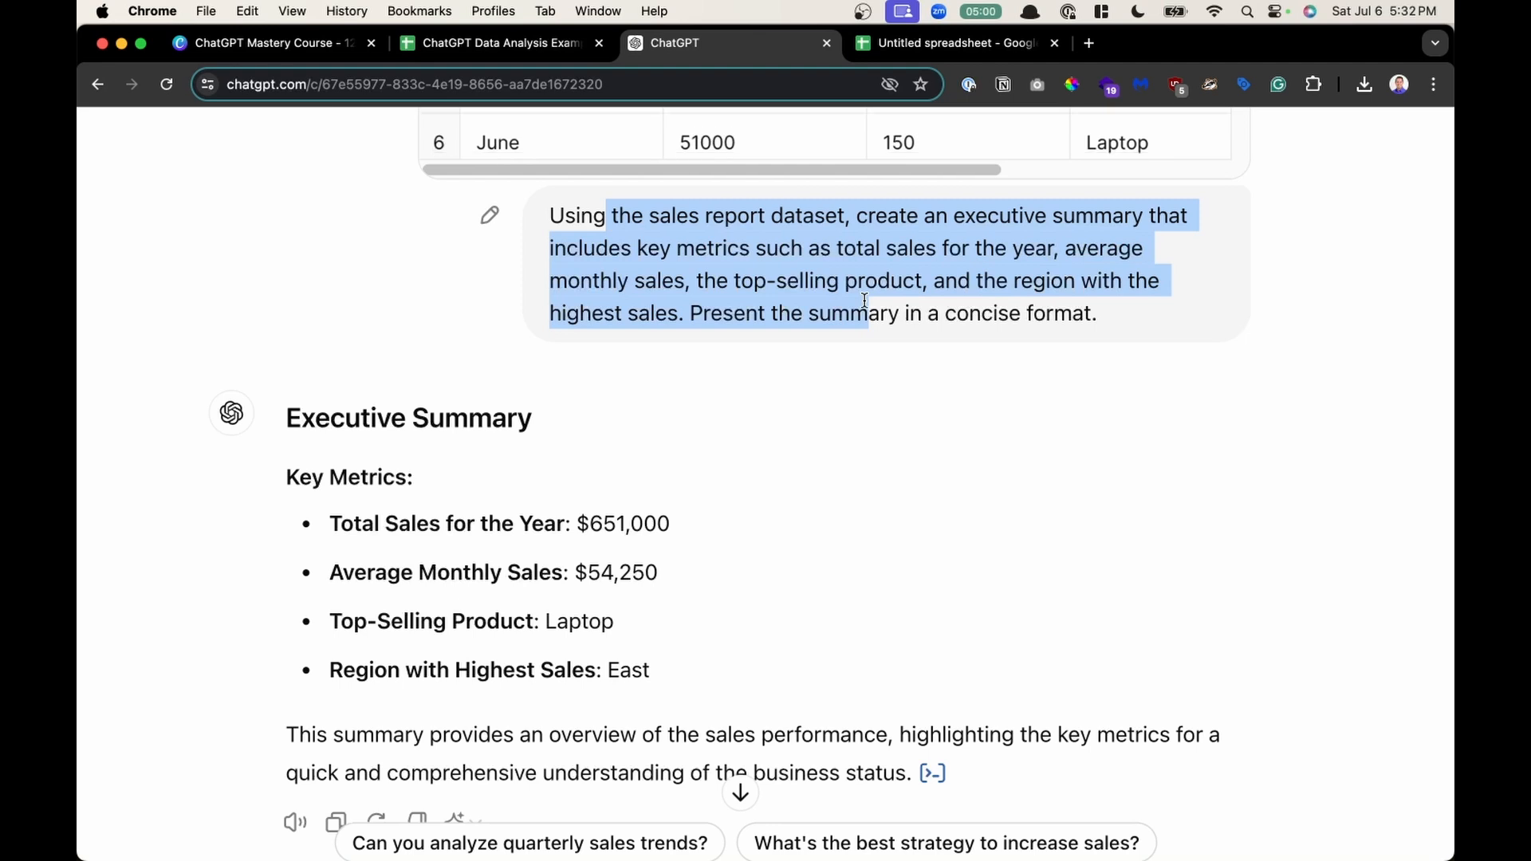
scroll(667, 559, down, 2)
click(463, 390)
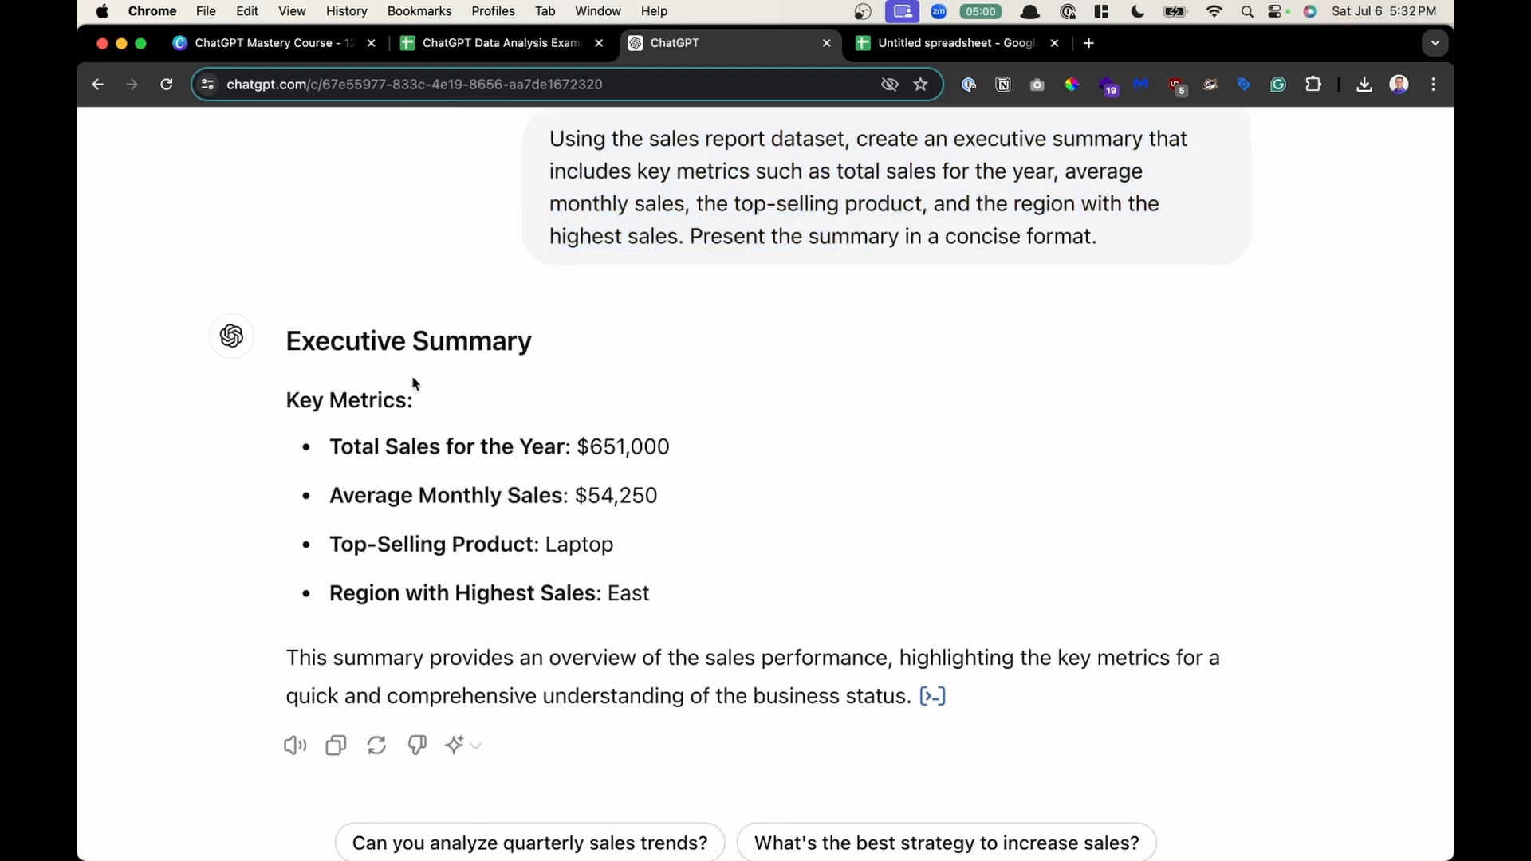
drag(373, 452, 644, 462)
drag(437, 499, 614, 504)
drag(422, 550, 550, 550)
drag(423, 598, 573, 614)
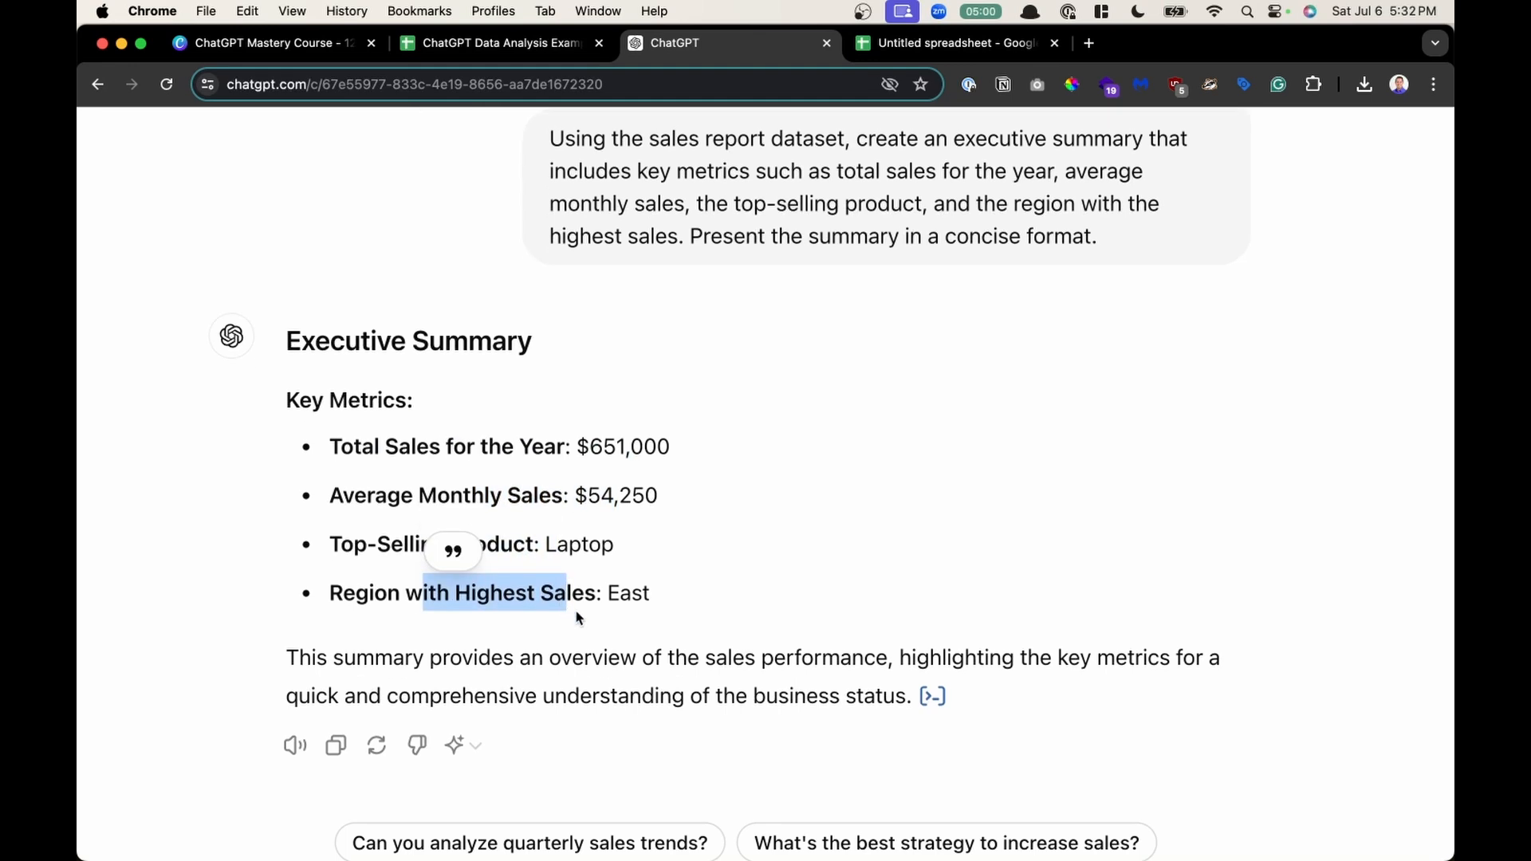
- Review the new executive-summary prompt, highlighting its requests for monthly trends, top 3 products, highest and lowest regions, and concise format
scroll(579, 616, up, 6)
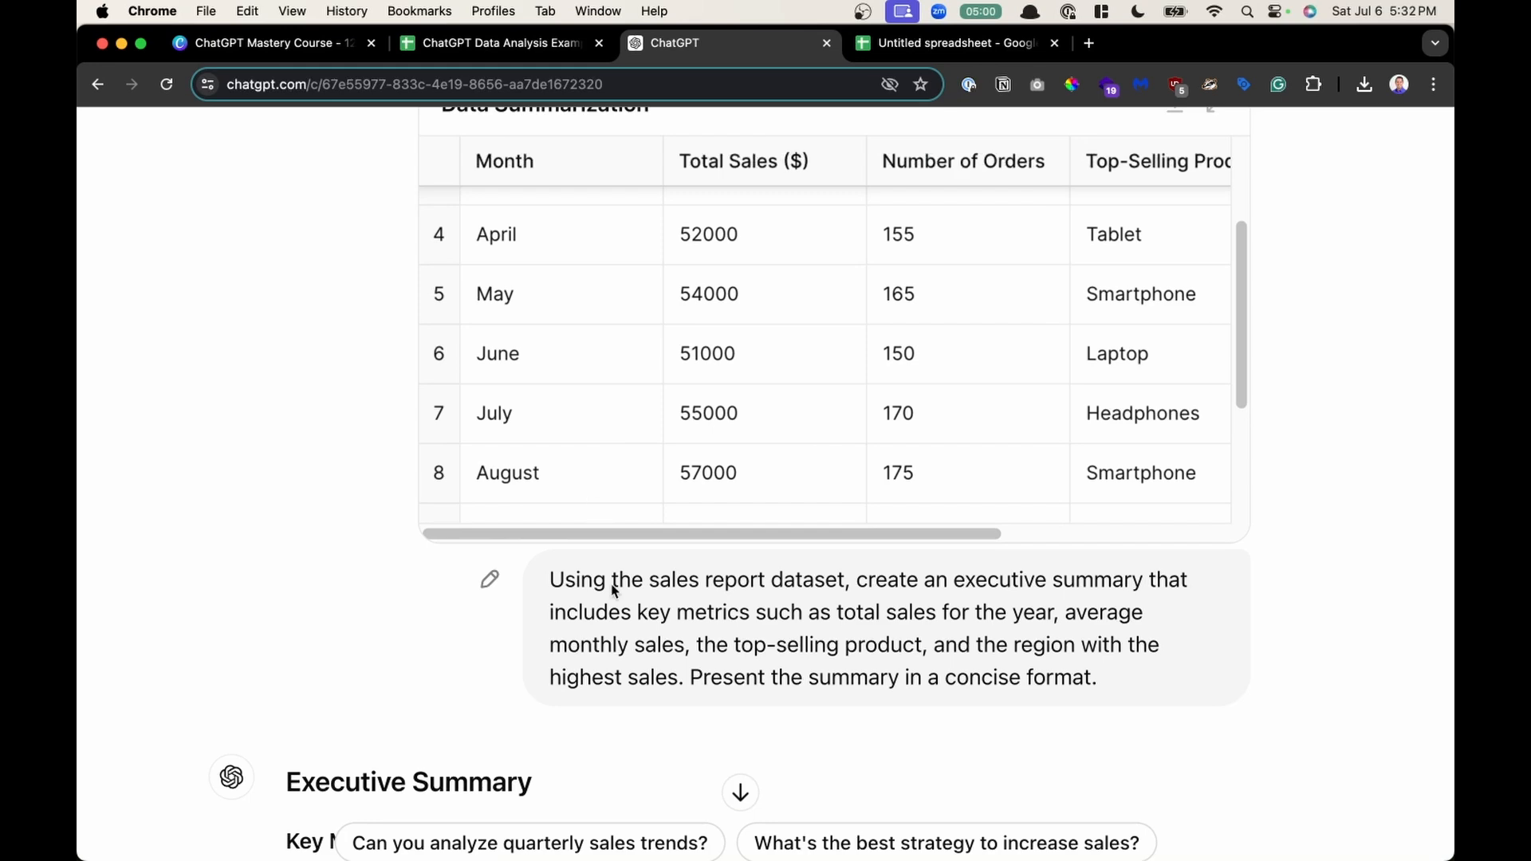
scroll(613, 591, down, 5)
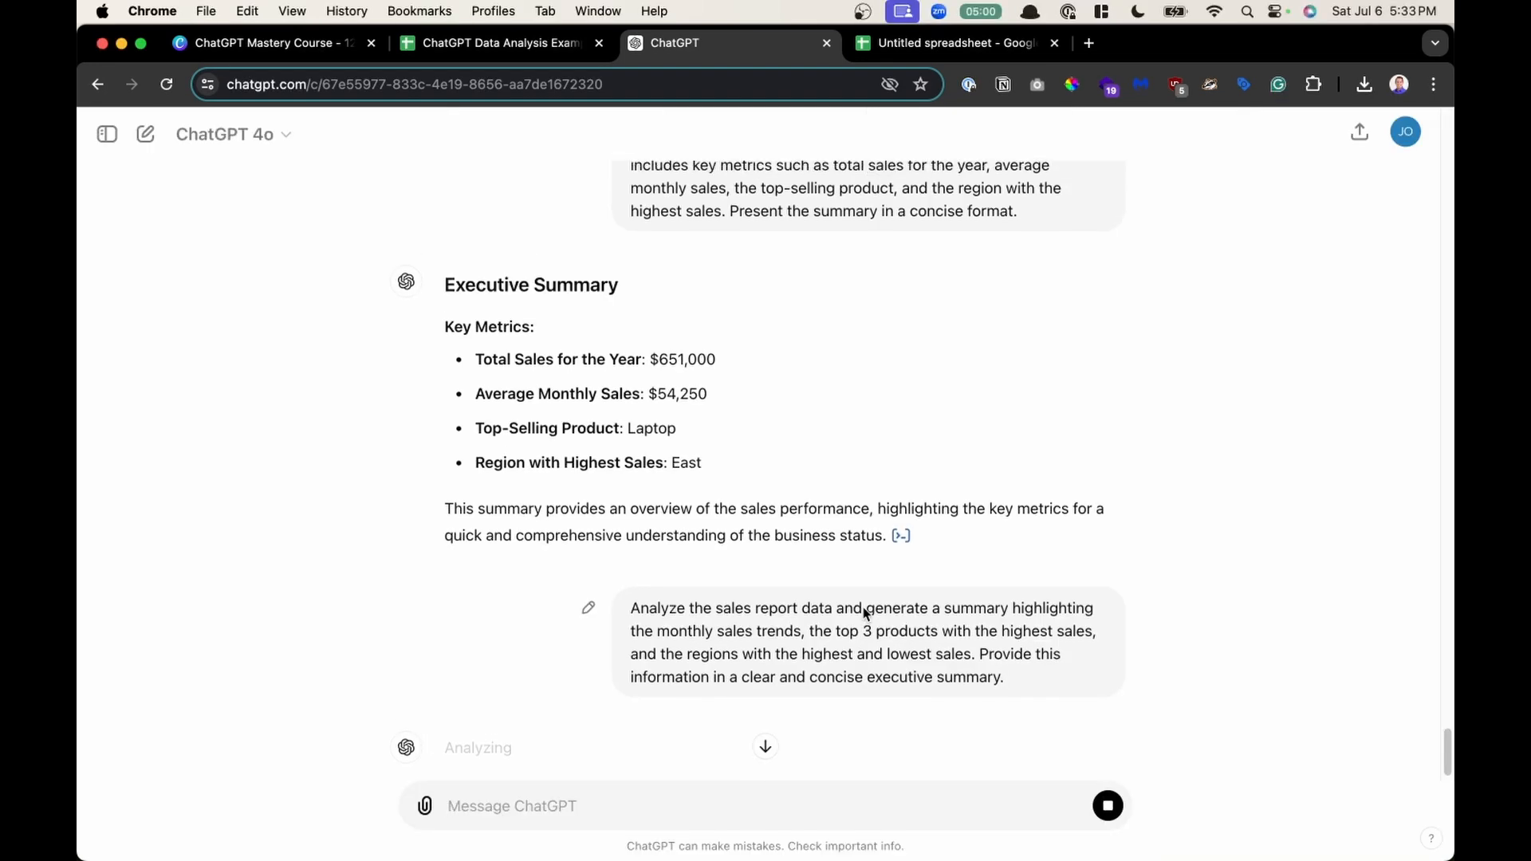
scroll(865, 613, up, 5)
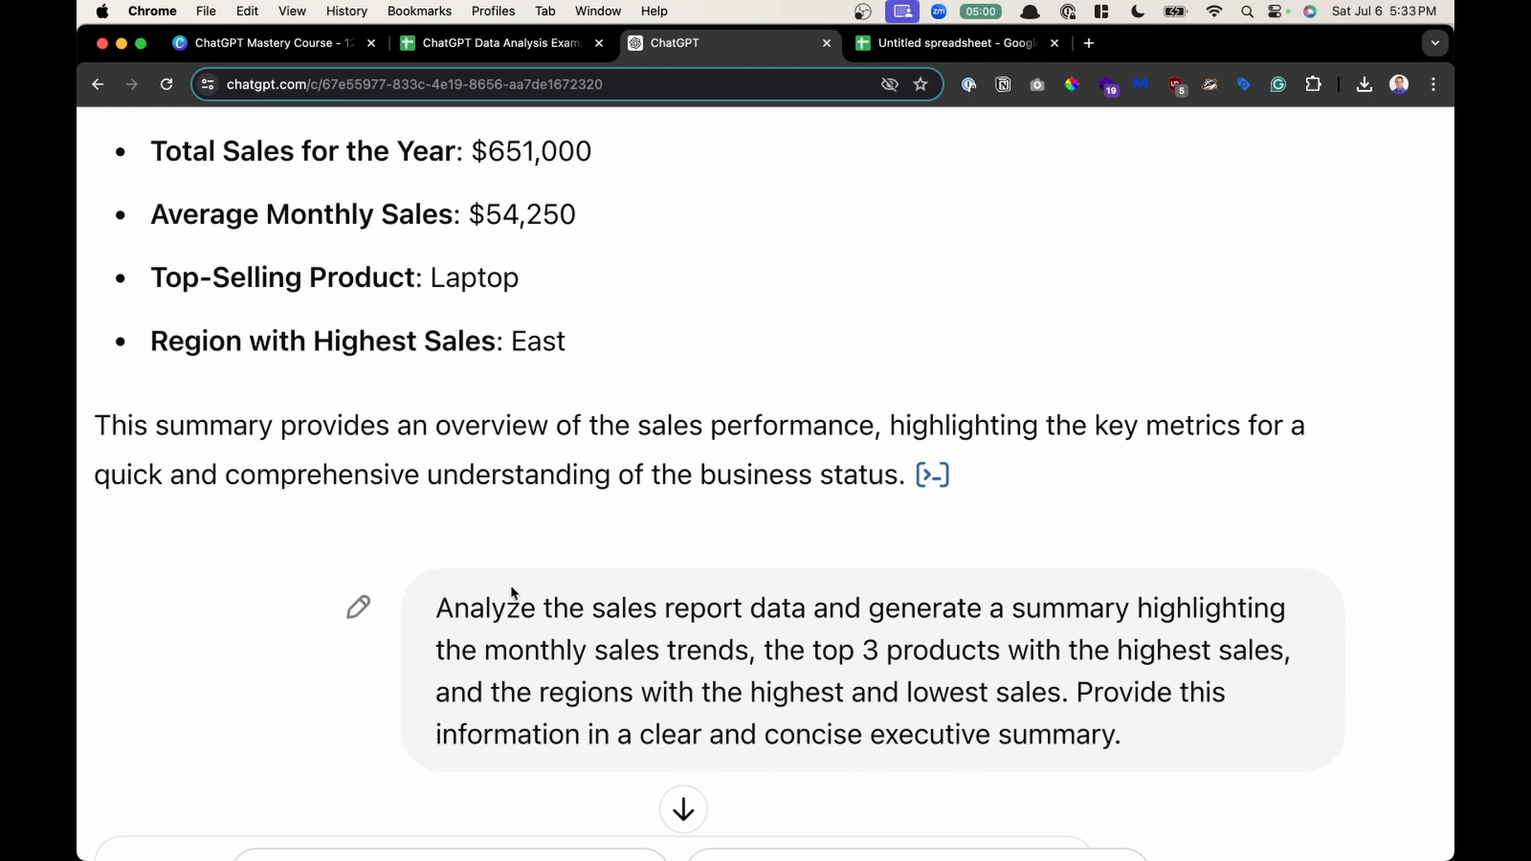
drag(454, 607, 818, 612)
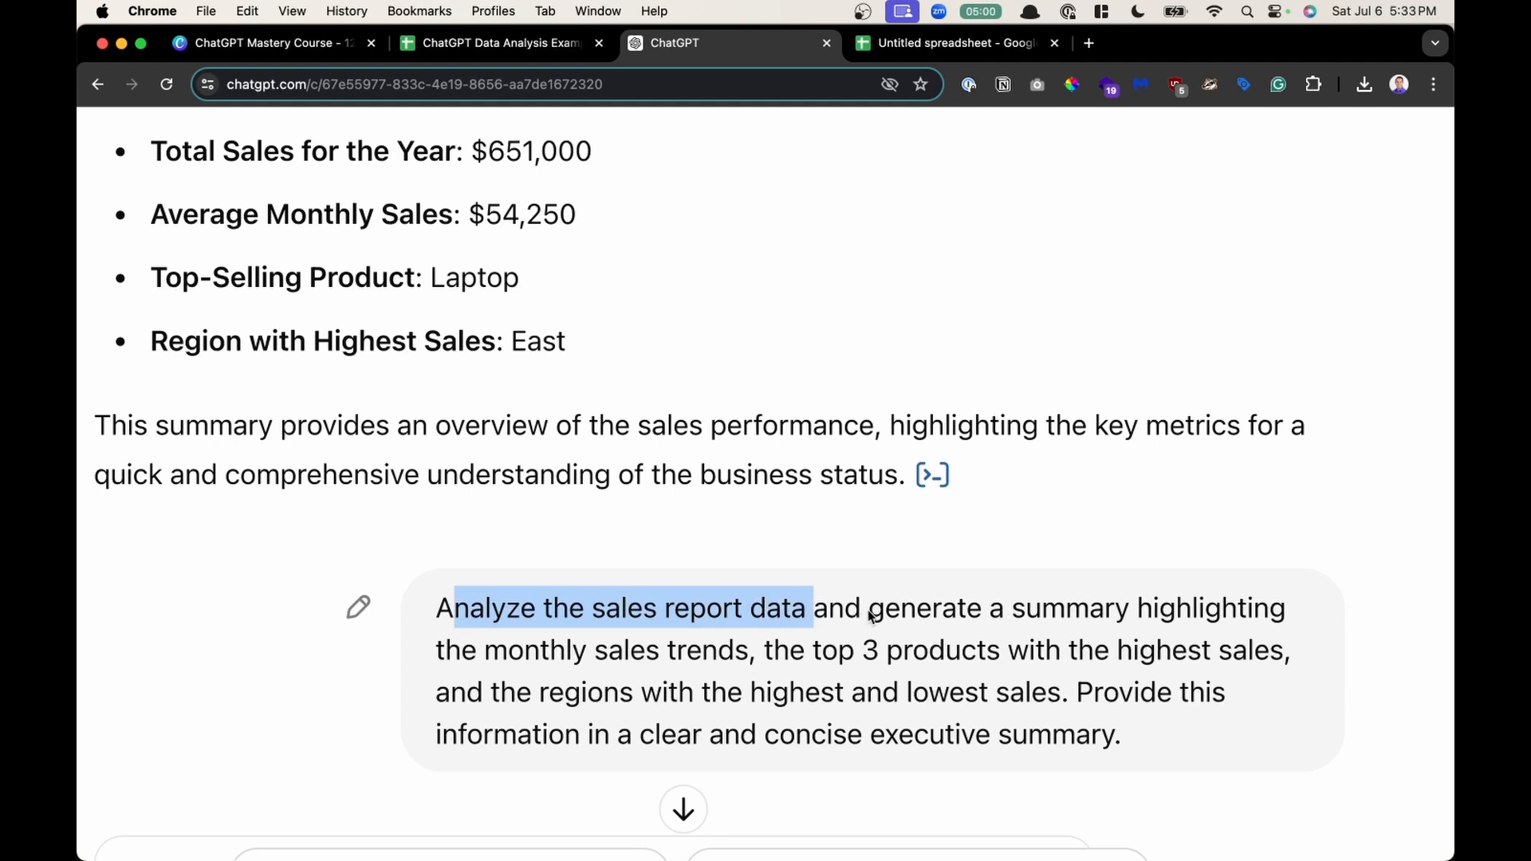
drag(869, 614, 1281, 646)
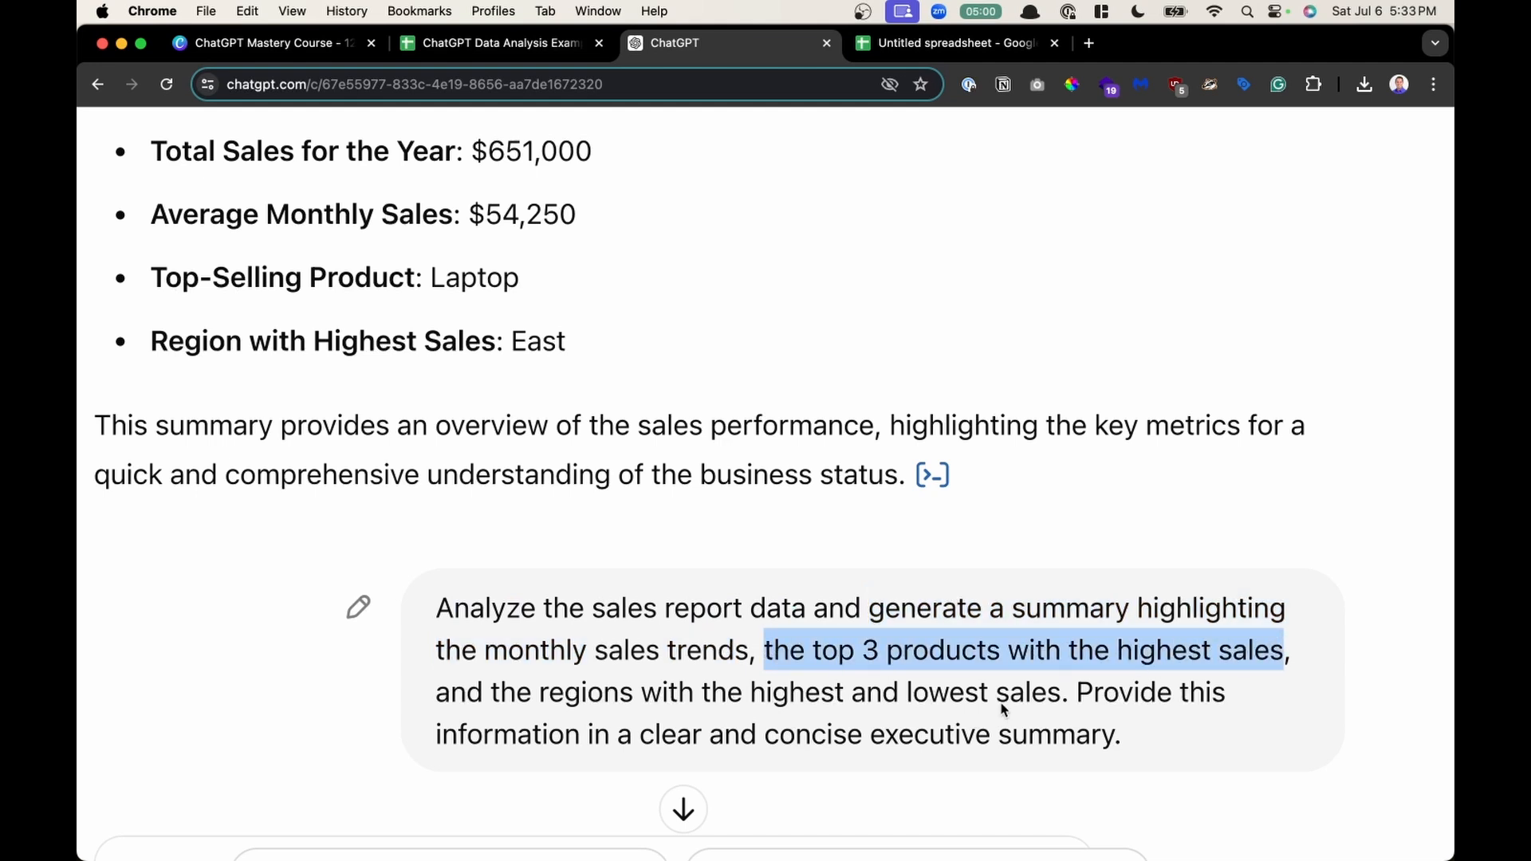
click(1057, 699)
drag(1061, 695, 484, 709)
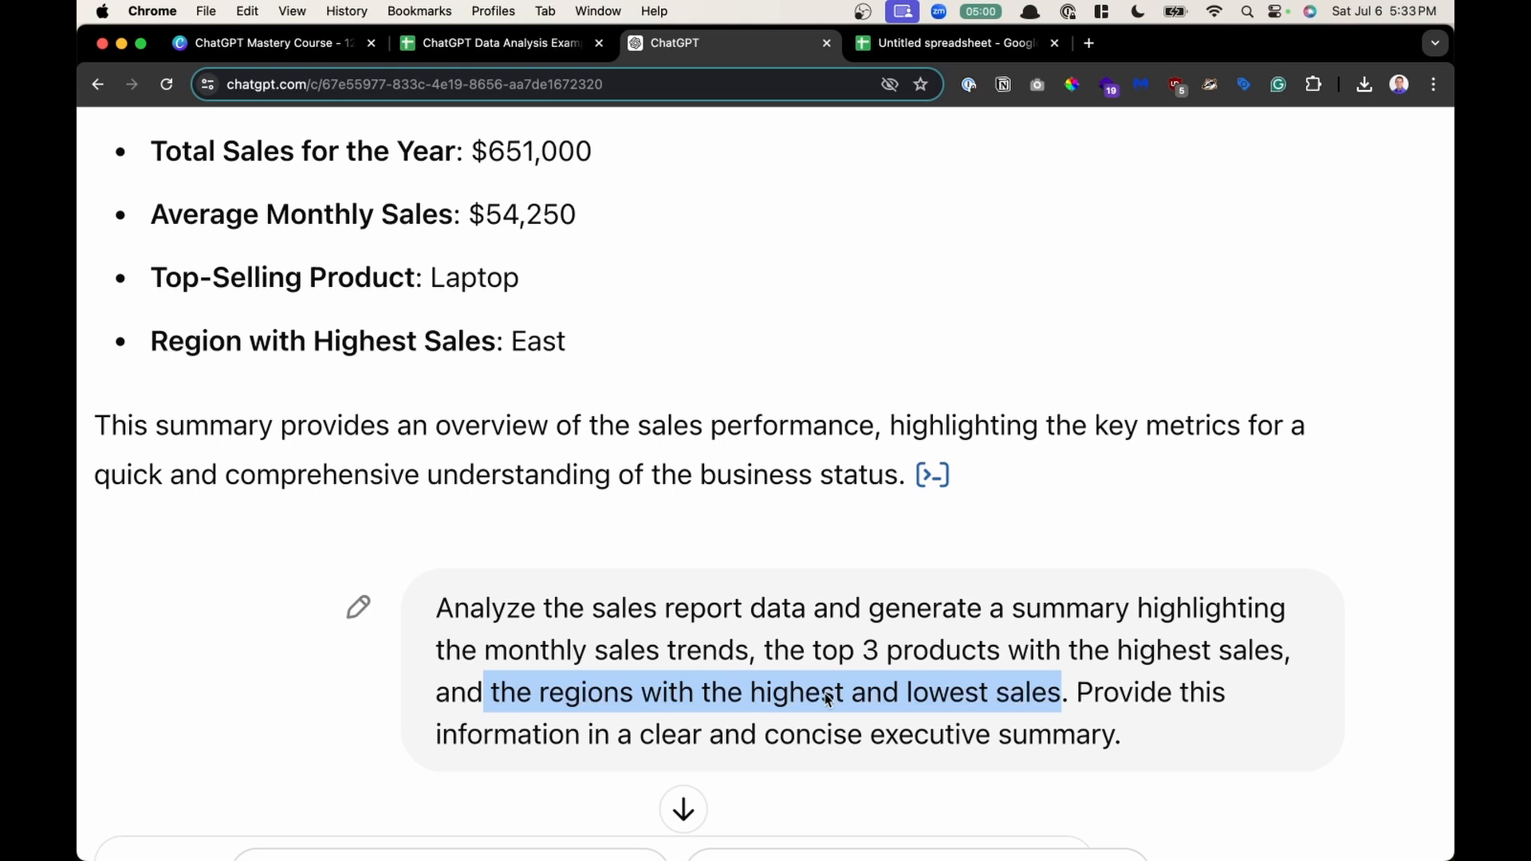
click(1029, 695)
drag(1073, 694, 1132, 739)
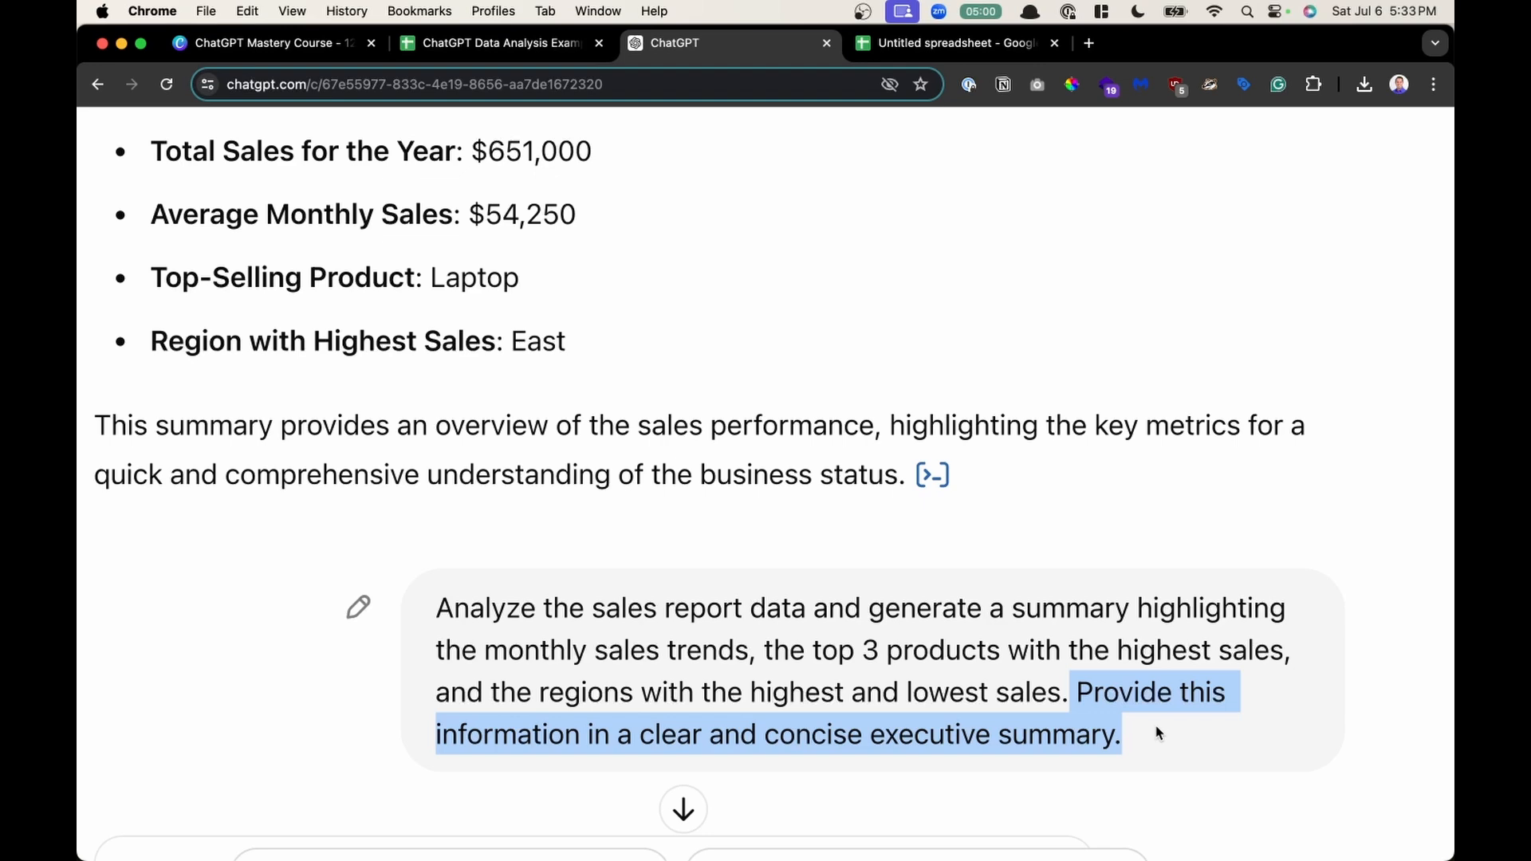
- Scroll through the monthly sales trends table and executive summary, highlighting the top 3 products list, and reset the page zoom
scroll(1157, 727, down, 5)
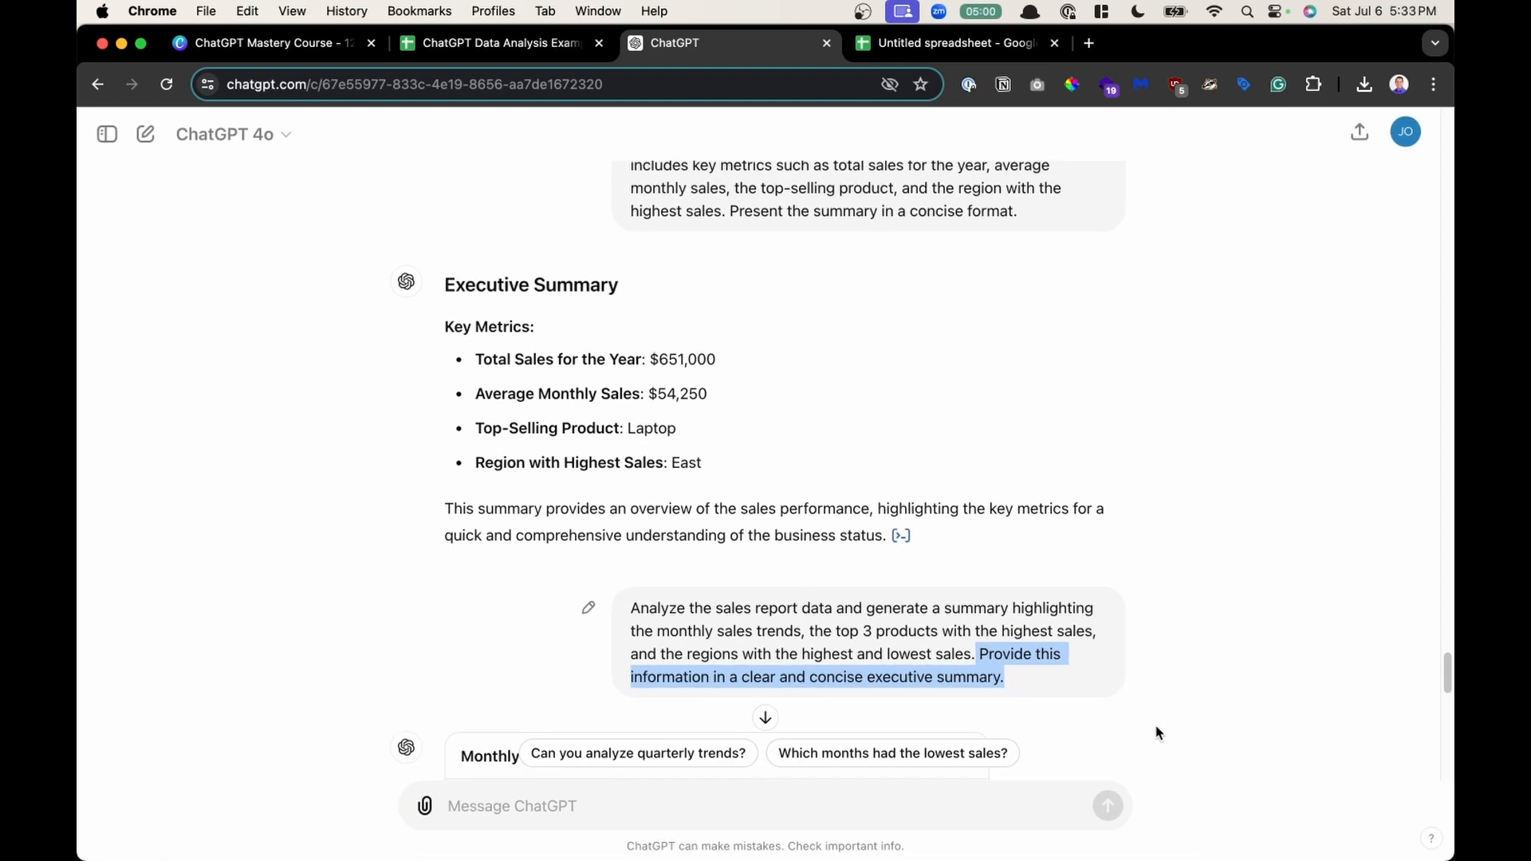
scroll(837, 628, down, 5)
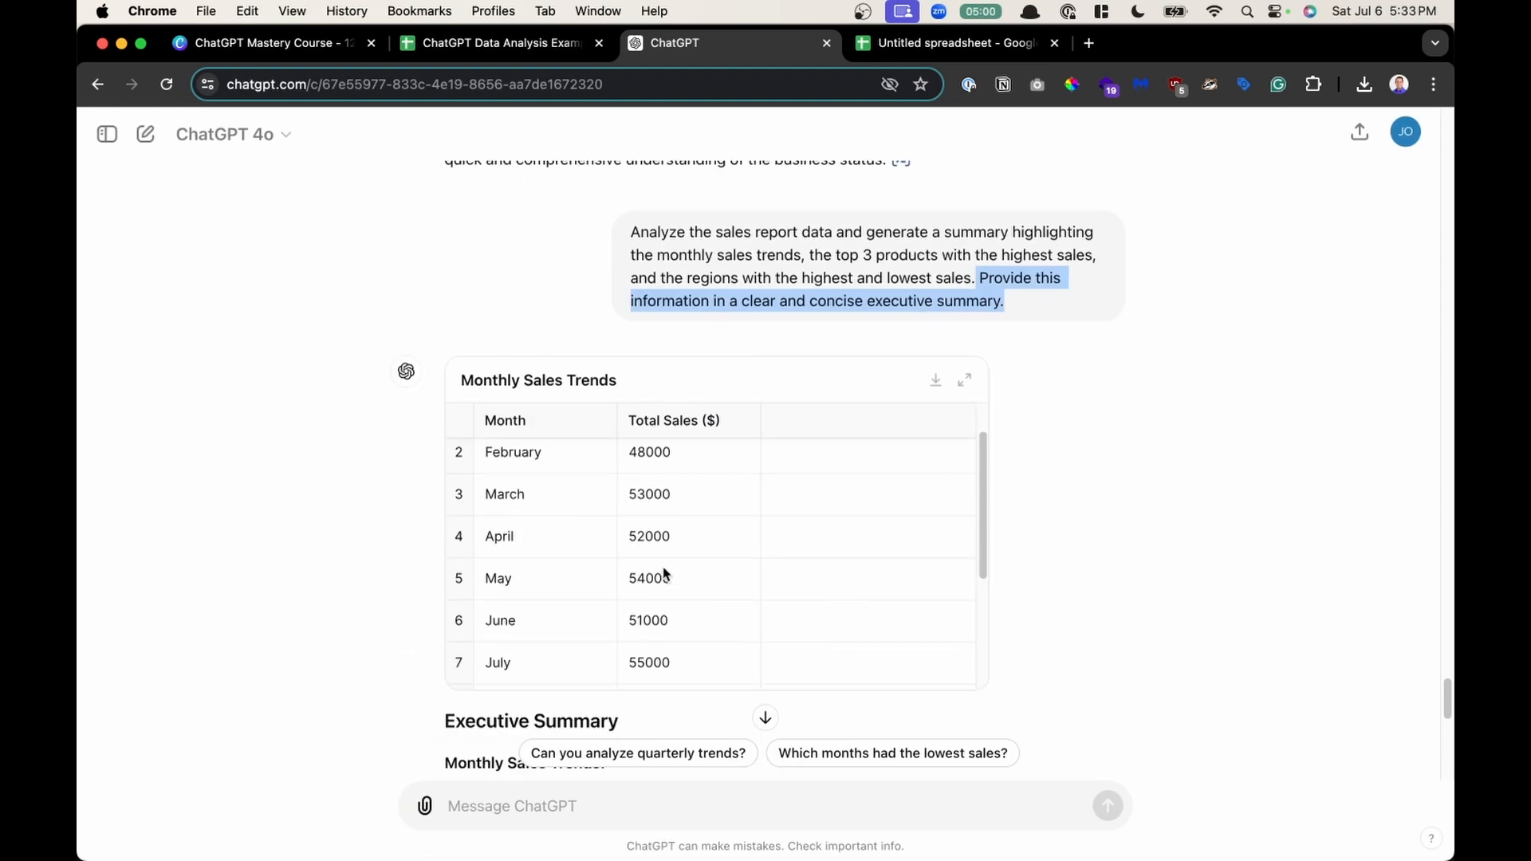
scroll(1070, 489, down, 5)
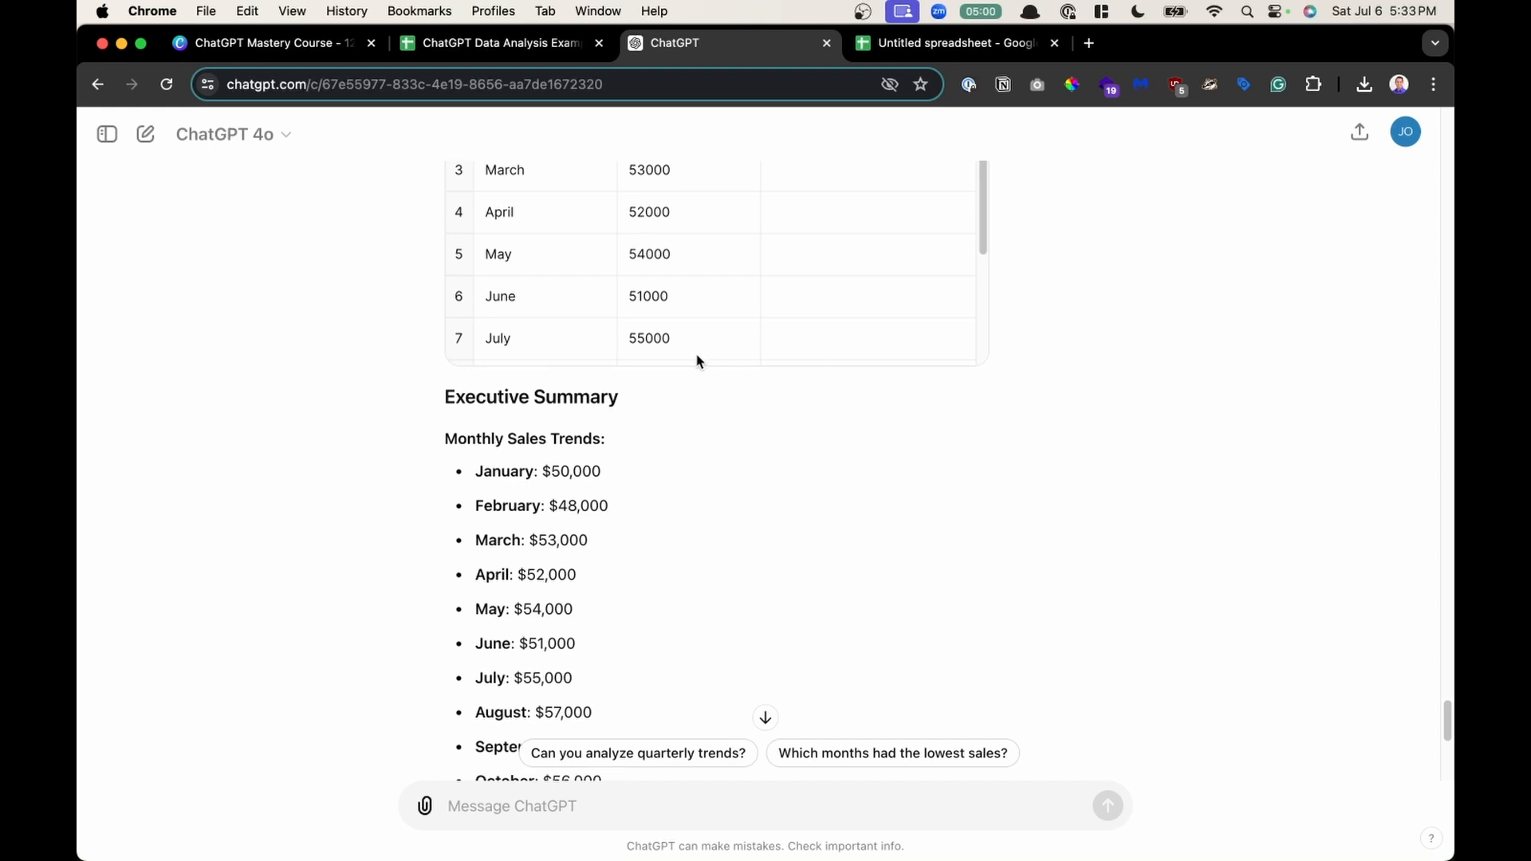
scroll(697, 359, up, 1)
scroll(577, 540, up, 3)
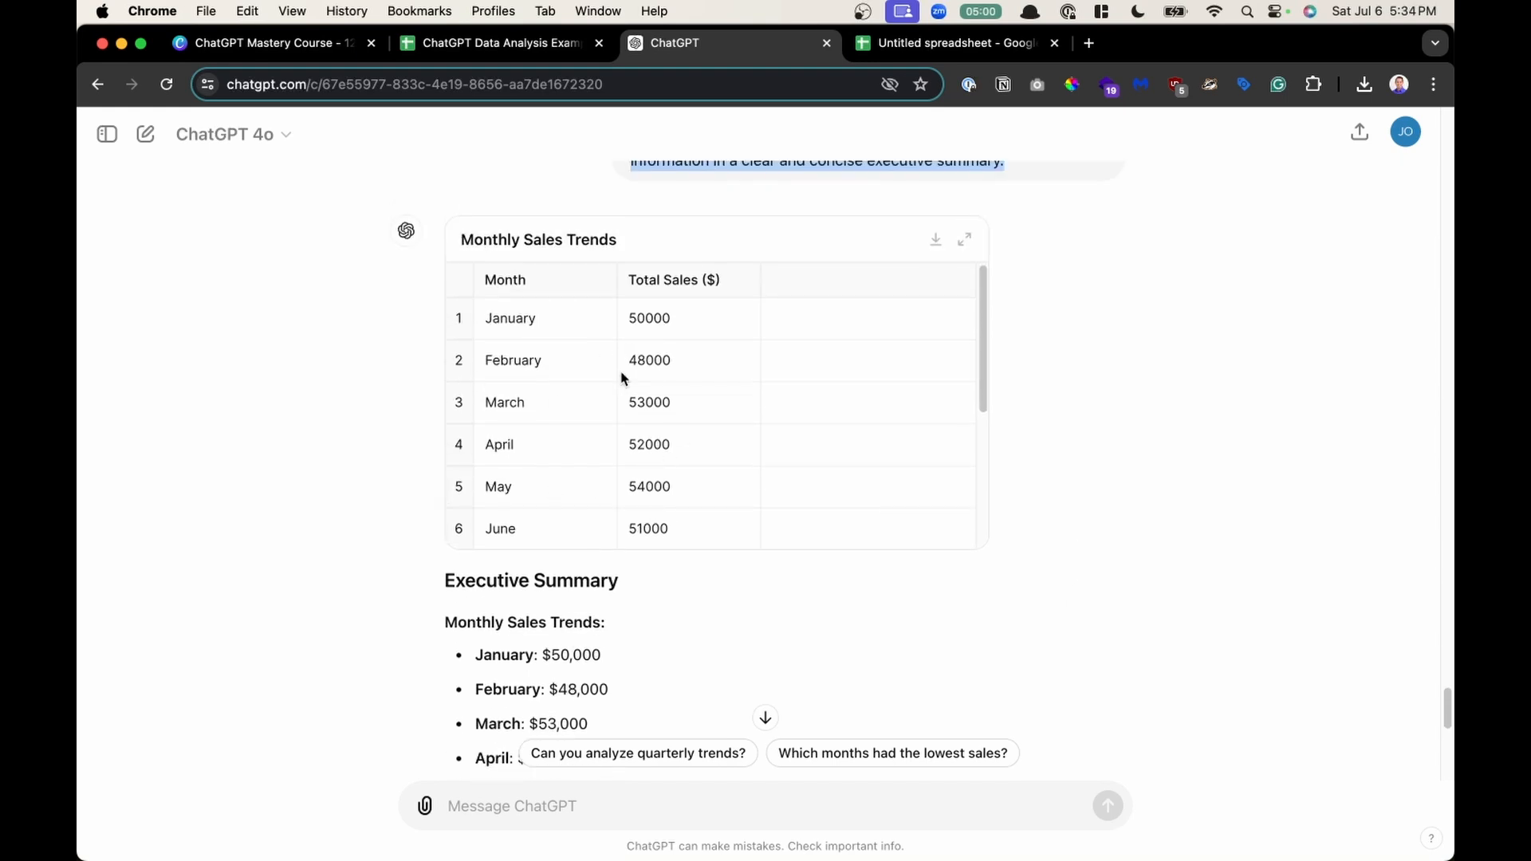
scroll(622, 375, down, 5)
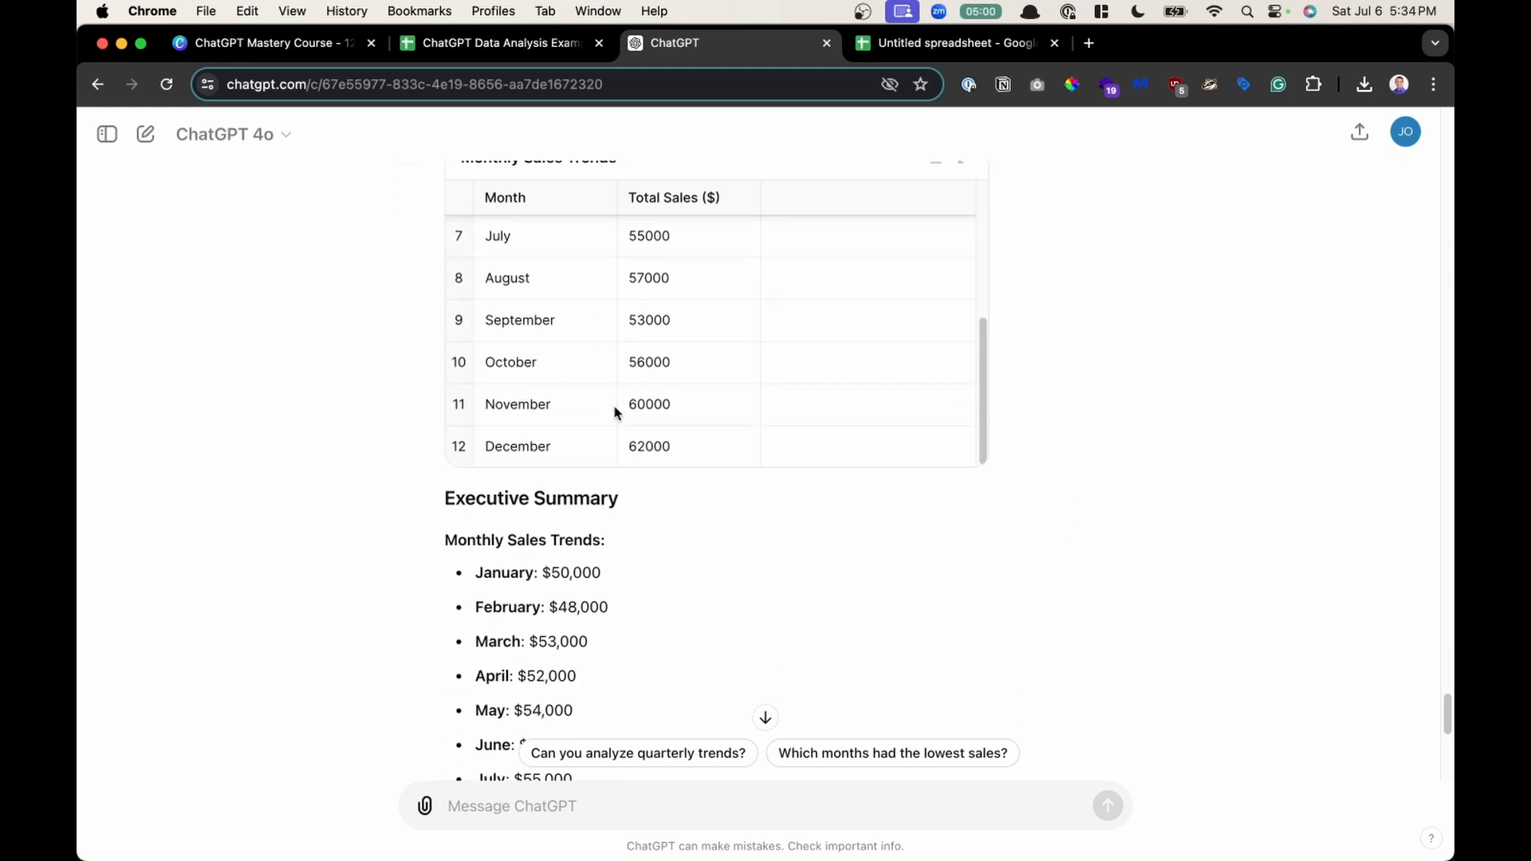
scroll(615, 413, down, 2)
ctrl+scroll(516, 539, up, 3)
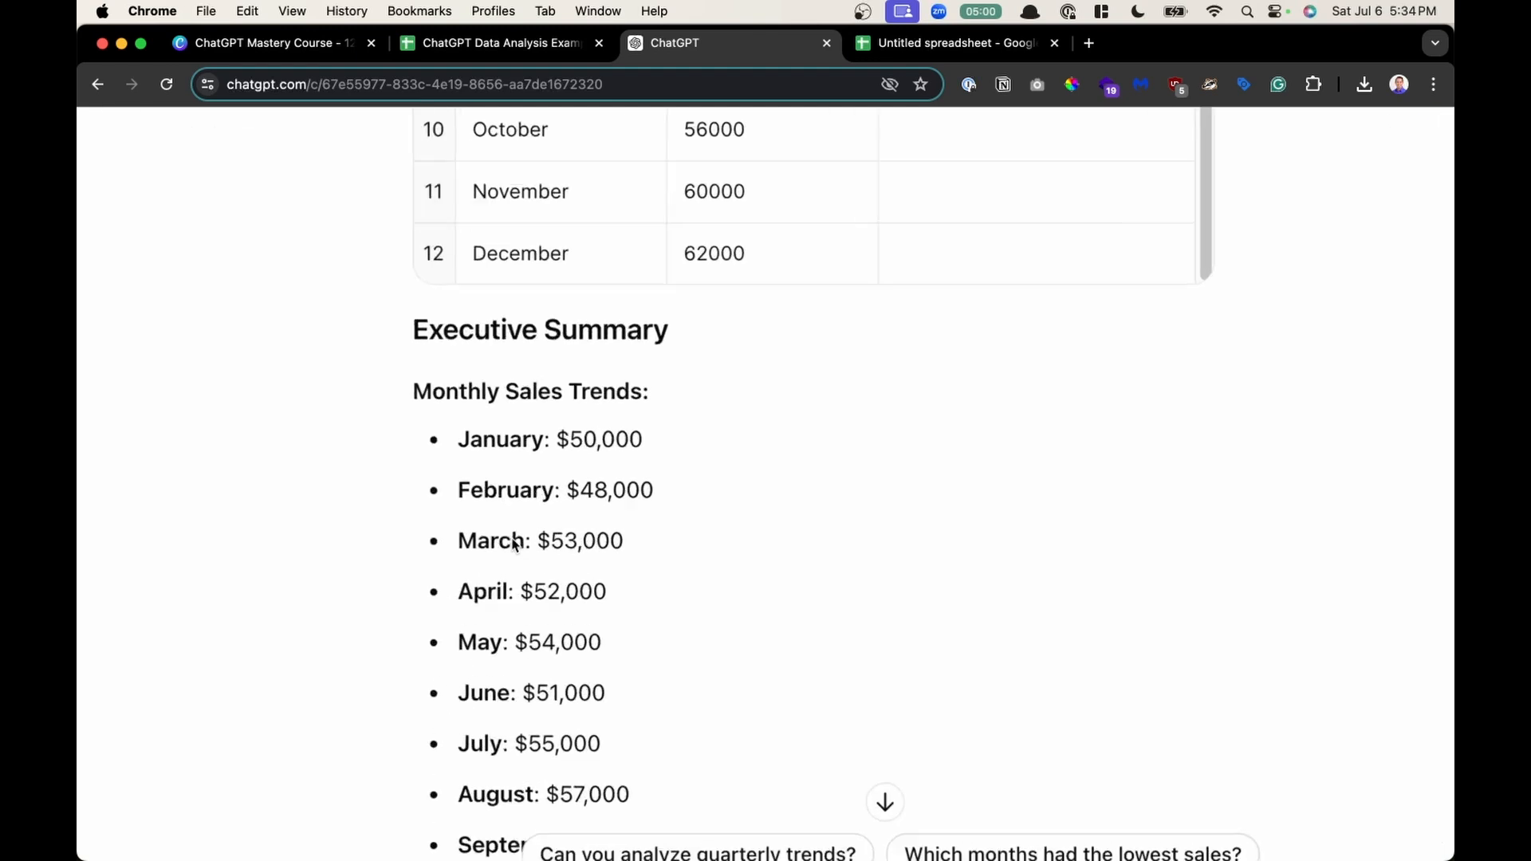
ctrl+scroll(514, 542, up, 1)
scroll(514, 542, down, 3)
scroll(537, 319, down, 1)
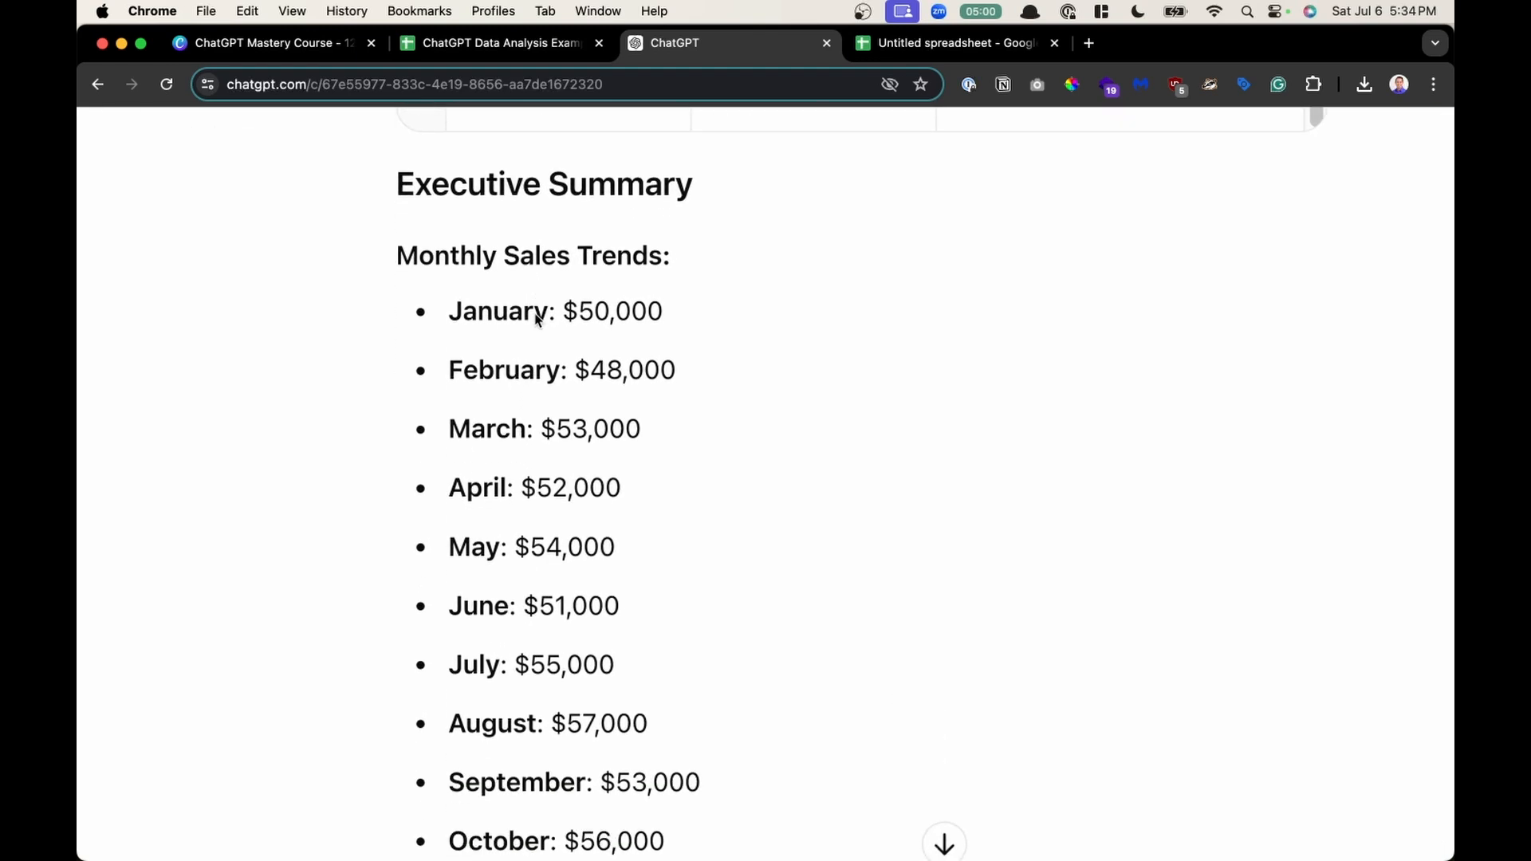
scroll(615, 369, down, 4)
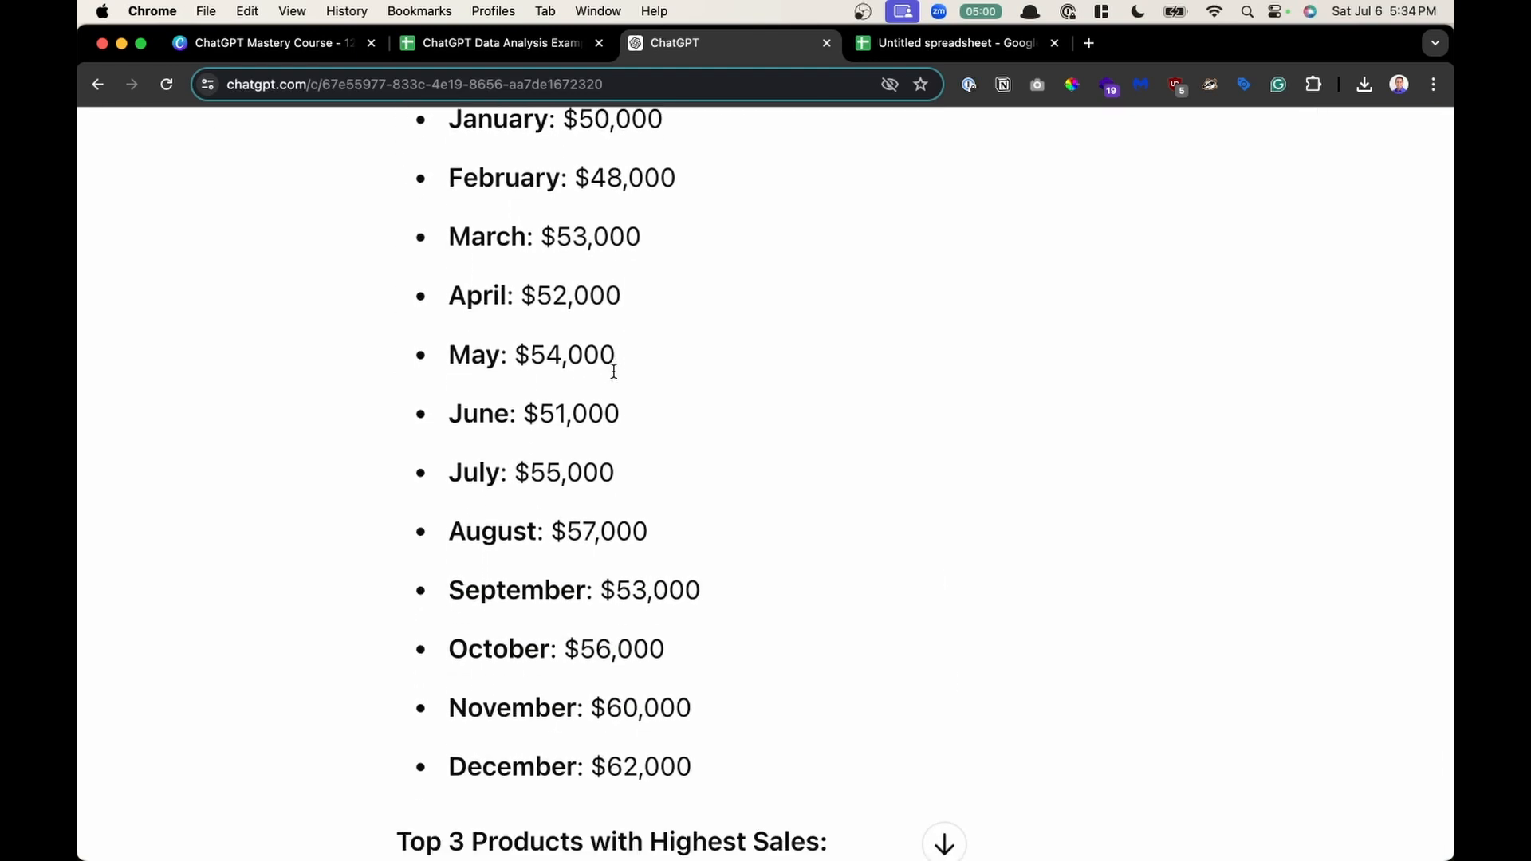
scroll(614, 370, down, 10)
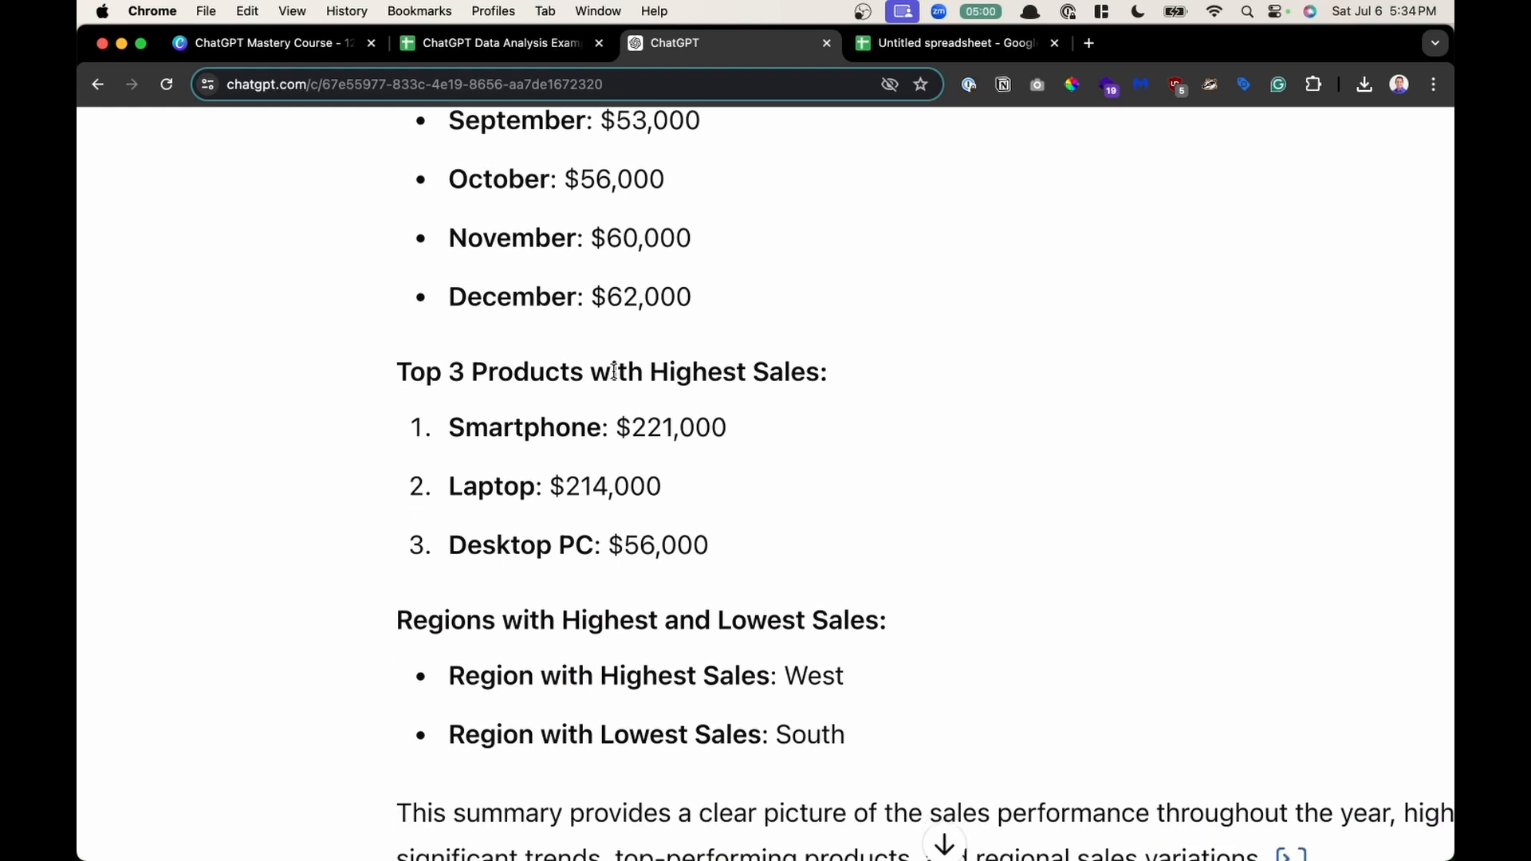
drag(425, 344, 623, 532)
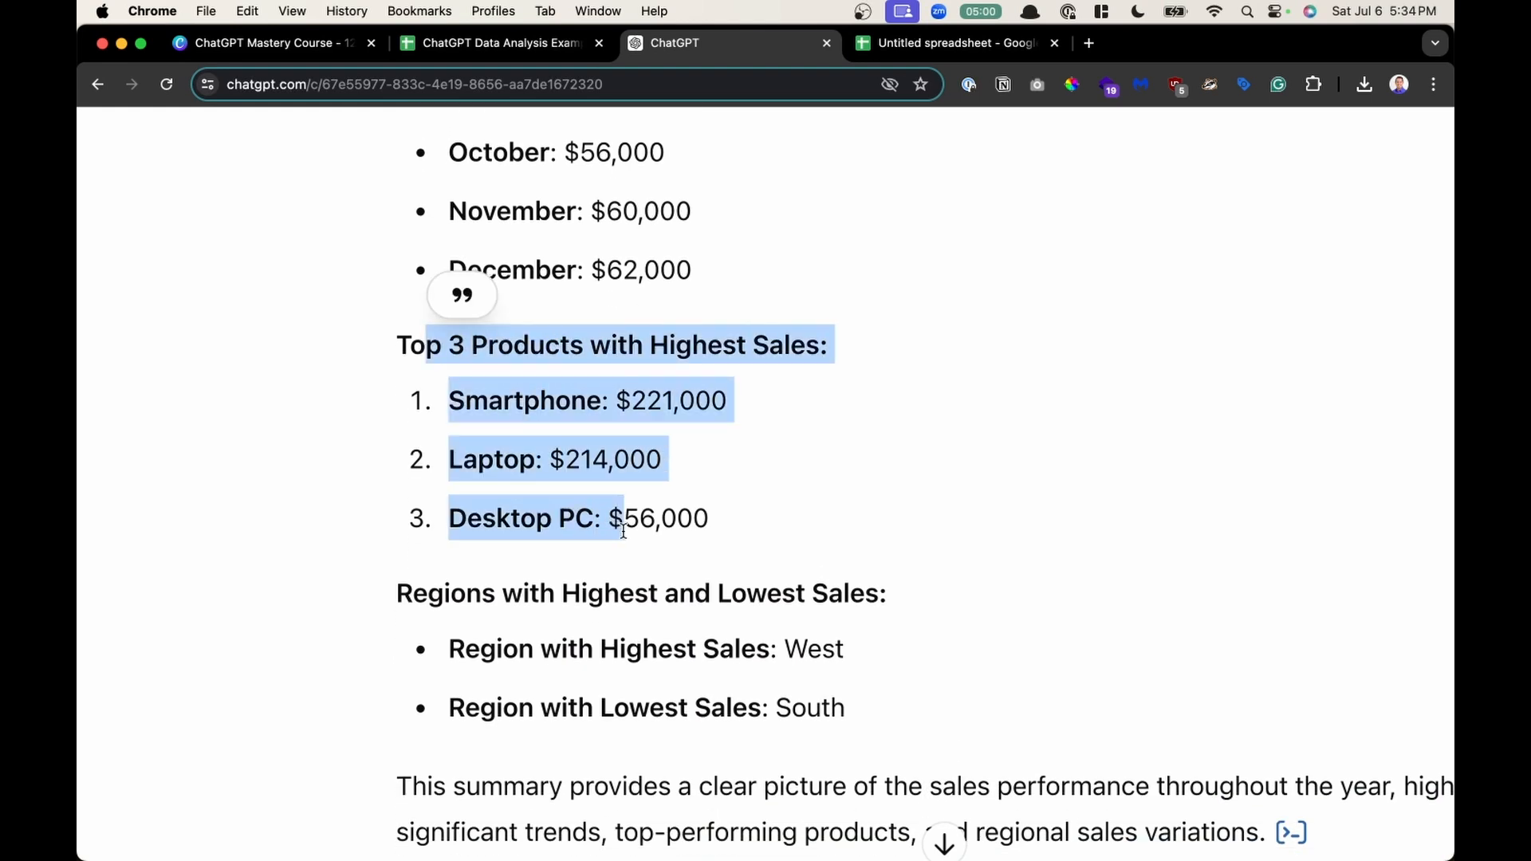
scroll(626, 536, down, 3)
key(super+0)
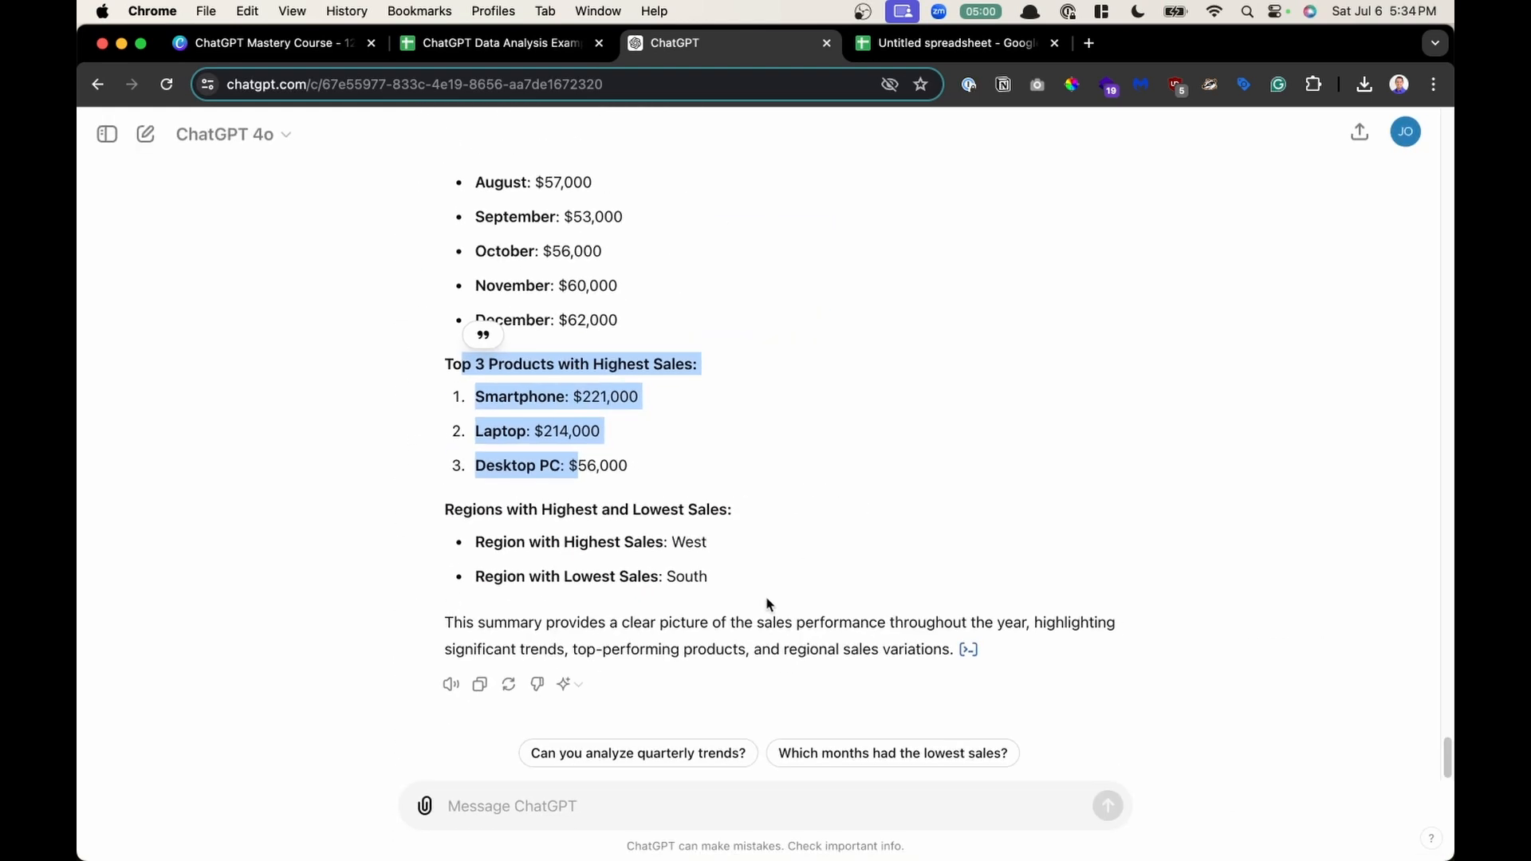
- Send the follow-up prompt "Turn that into a chart to visualize the information"
click(609, 804)
text(Turn t)
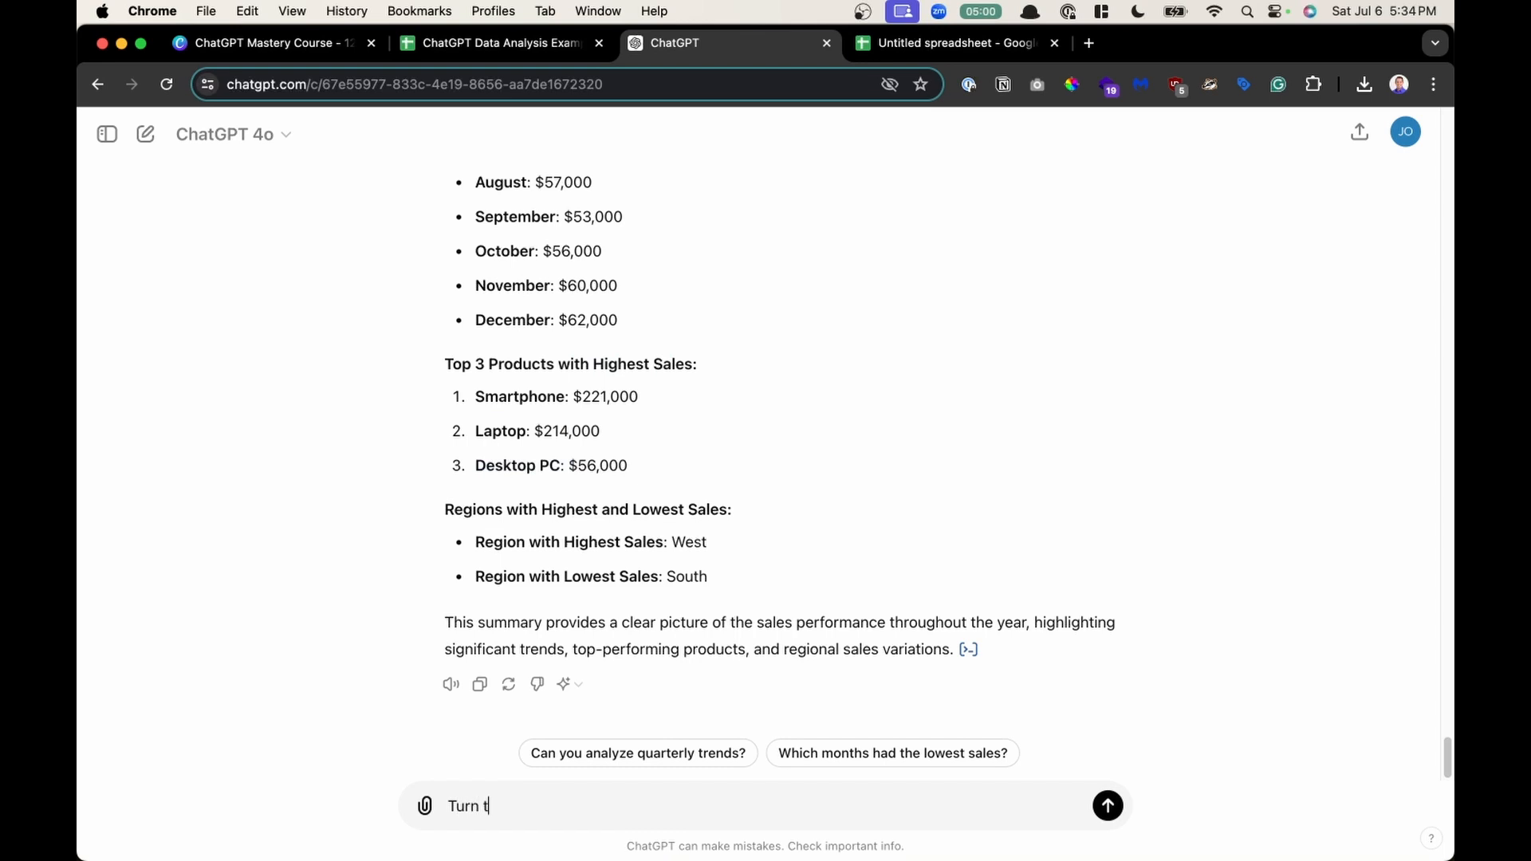
text(hat into a chart to visualize th)
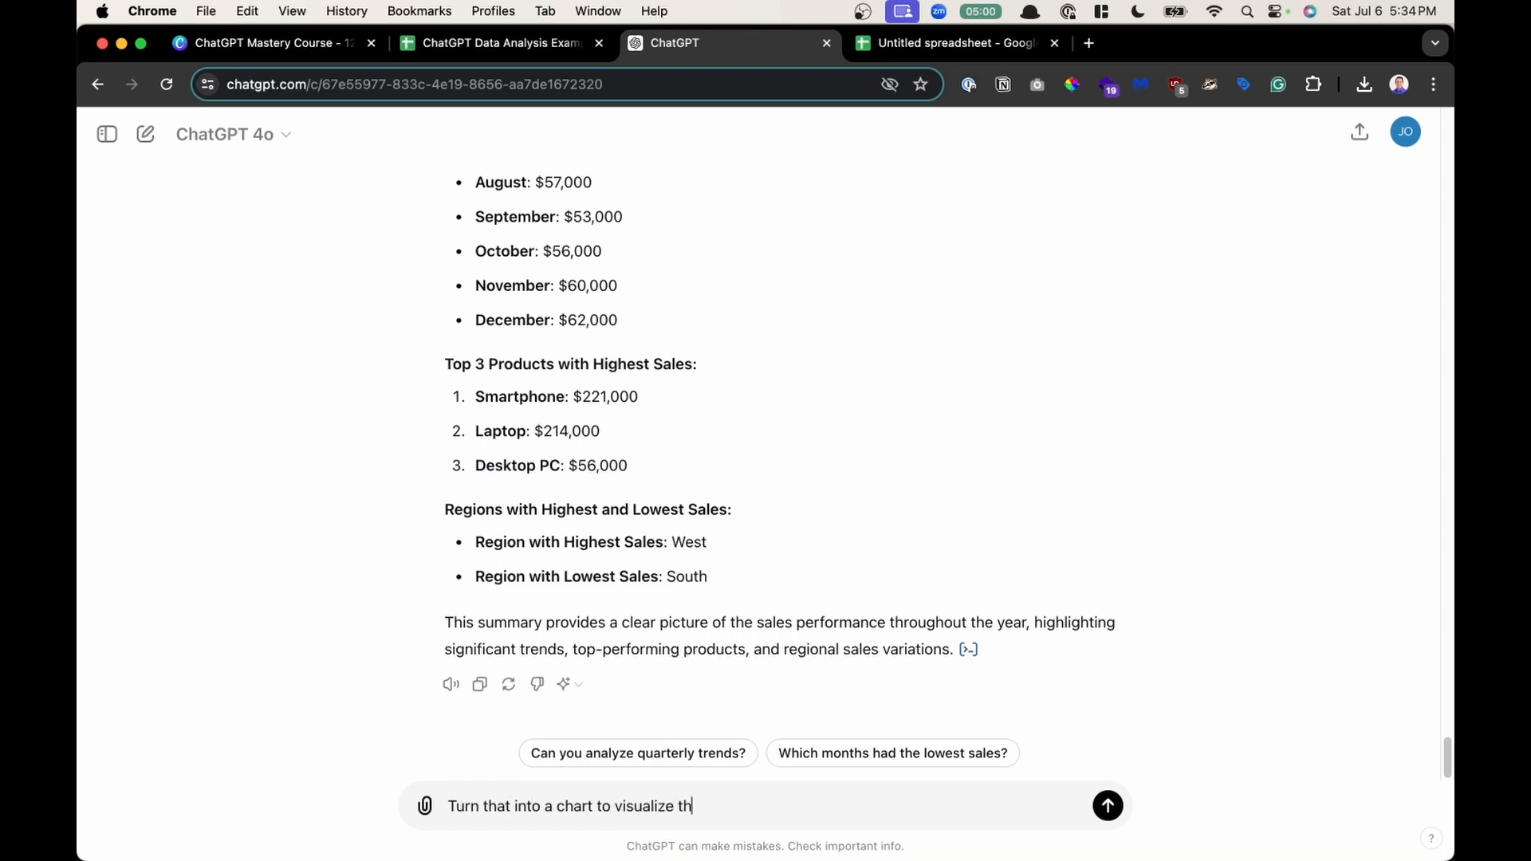
text(e inforamtion)
key(BackSpace)
key(BackSpace)
key(BackSpace)
text(mation)
key(Return)
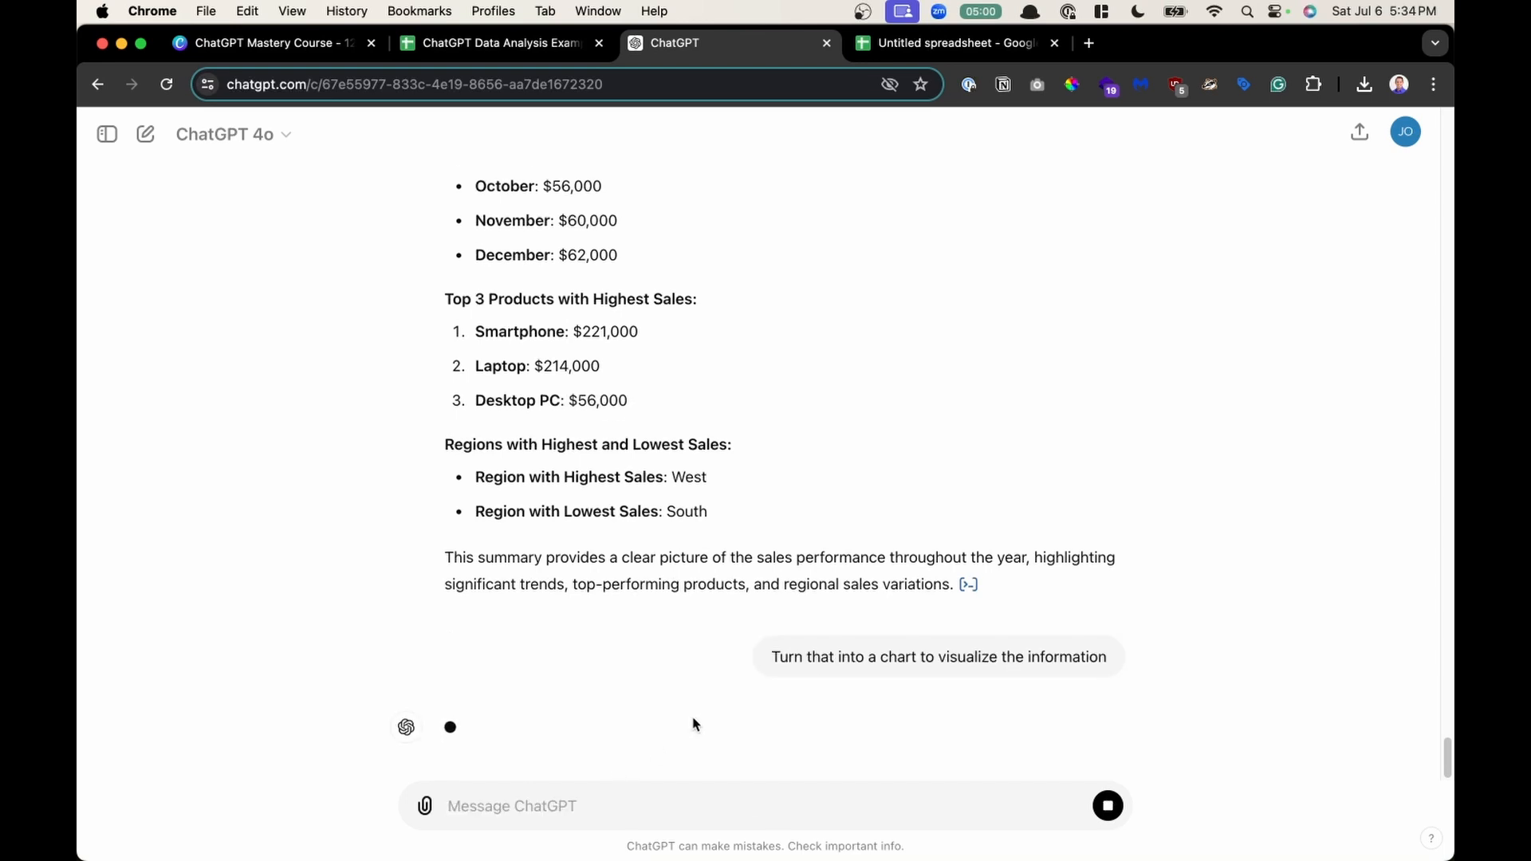
- Open the generated sales charts in the expanded view and close it again
scroll(753, 673, up, 3)
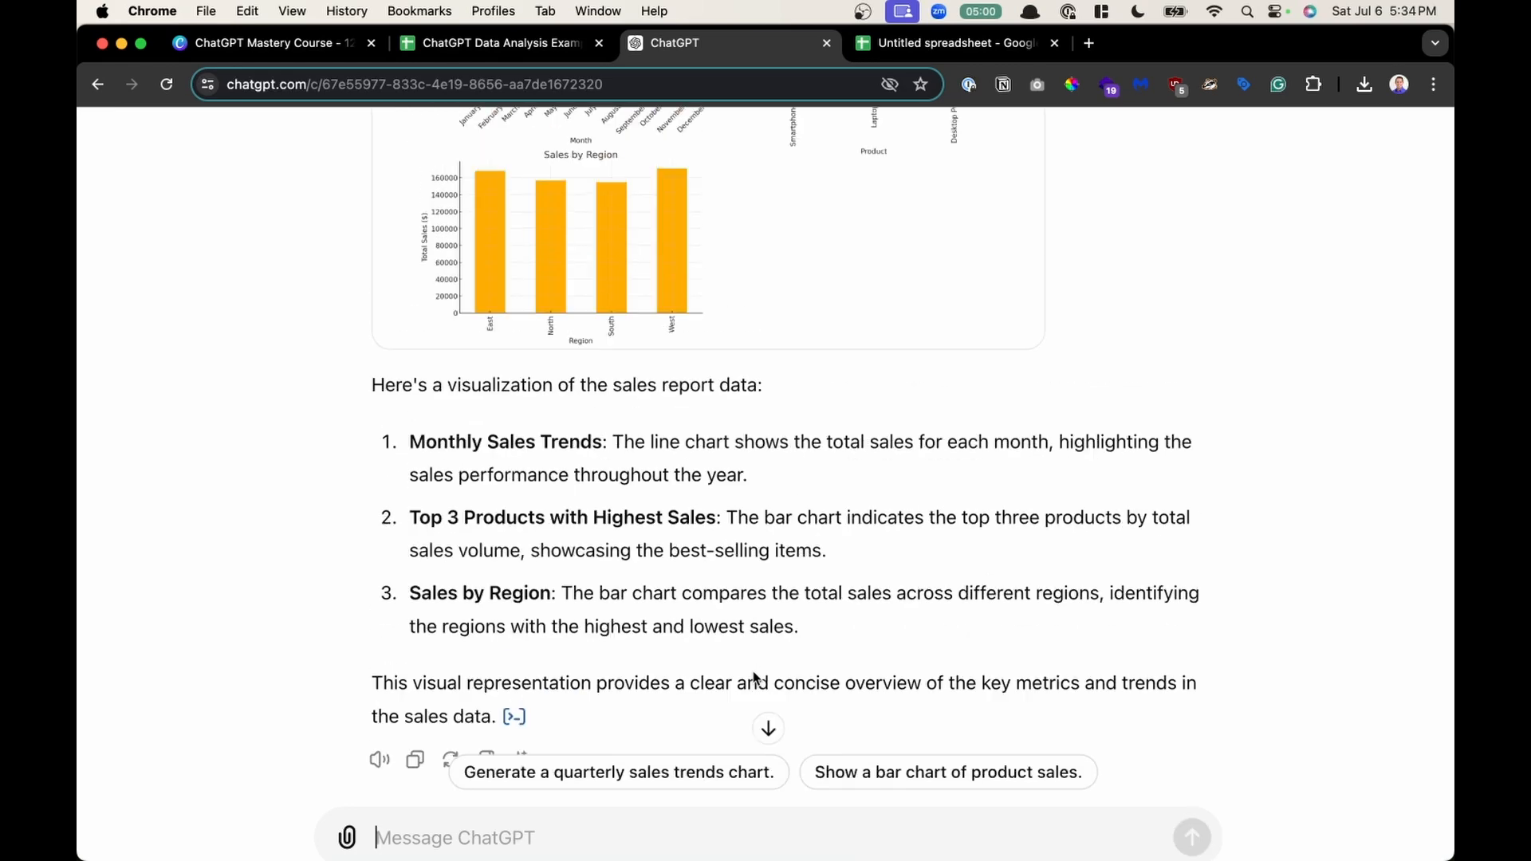
scroll(750, 677, up, 4)
scroll(723, 504, up, 3)
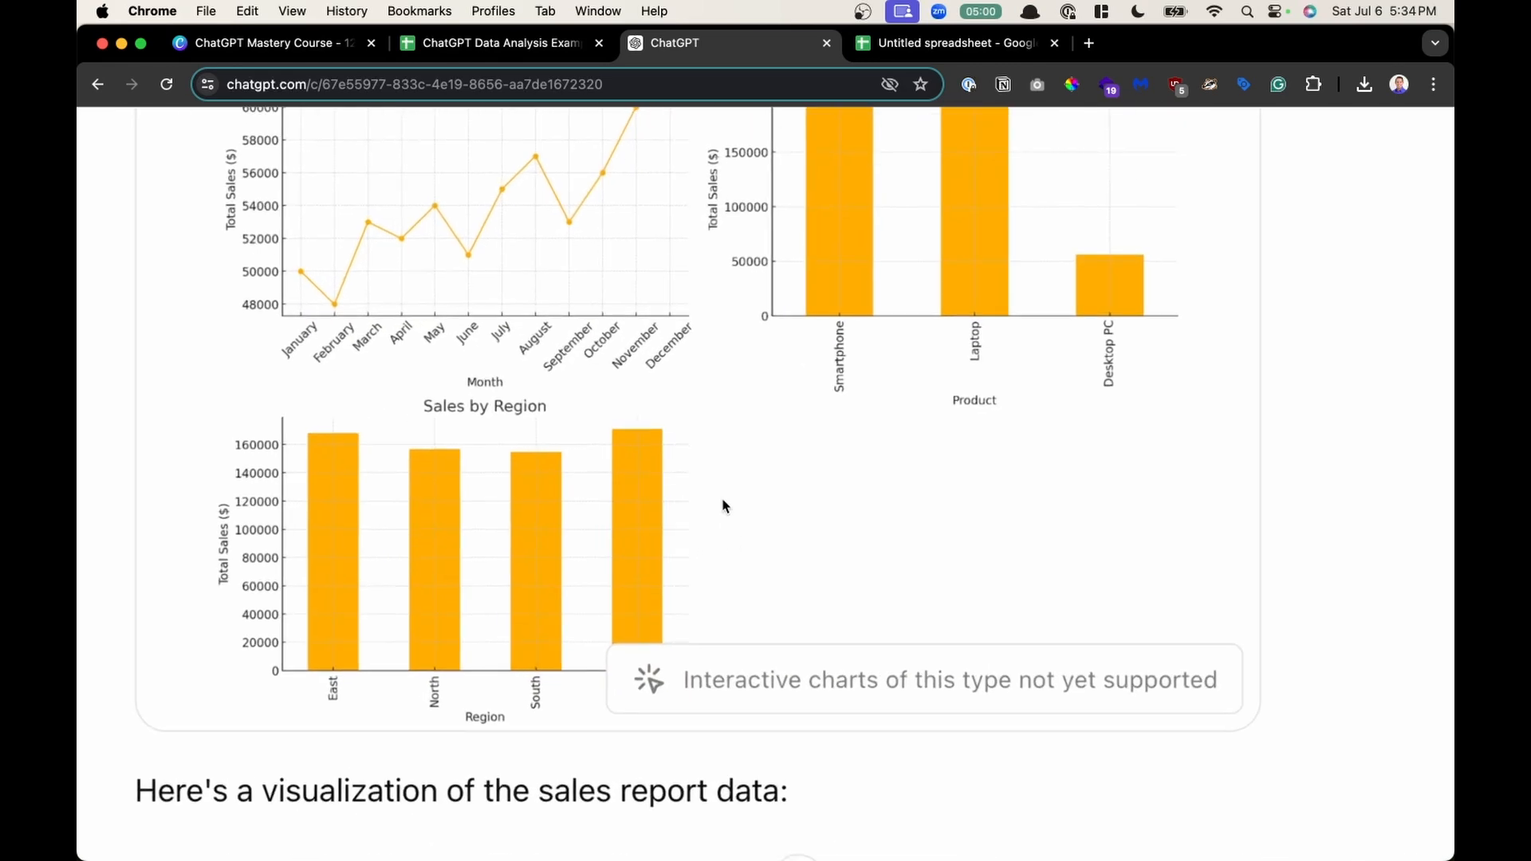
scroll(721, 497, down, 3)
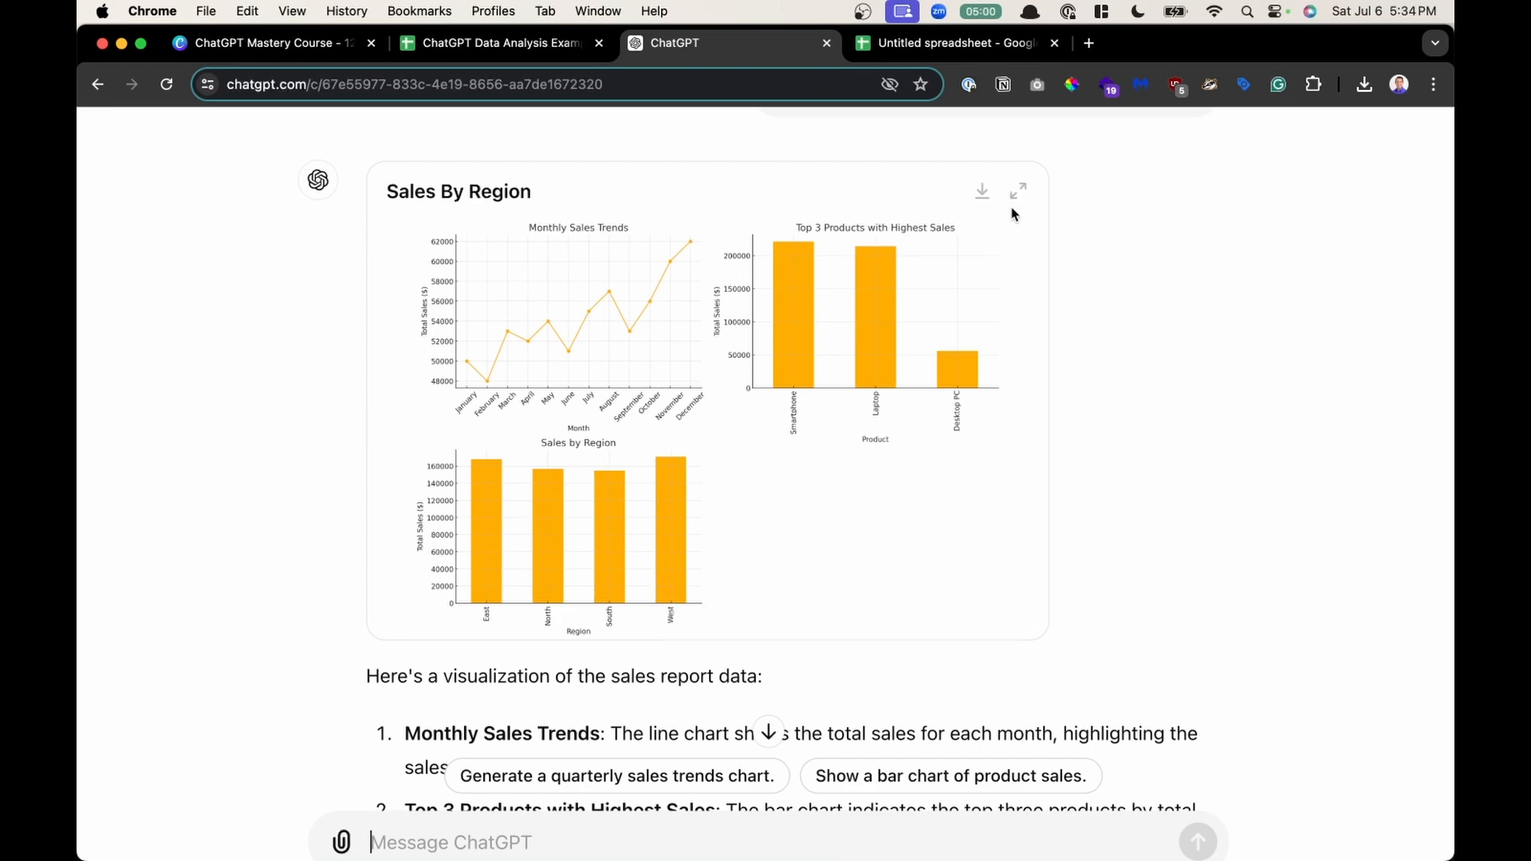
click(1018, 190)
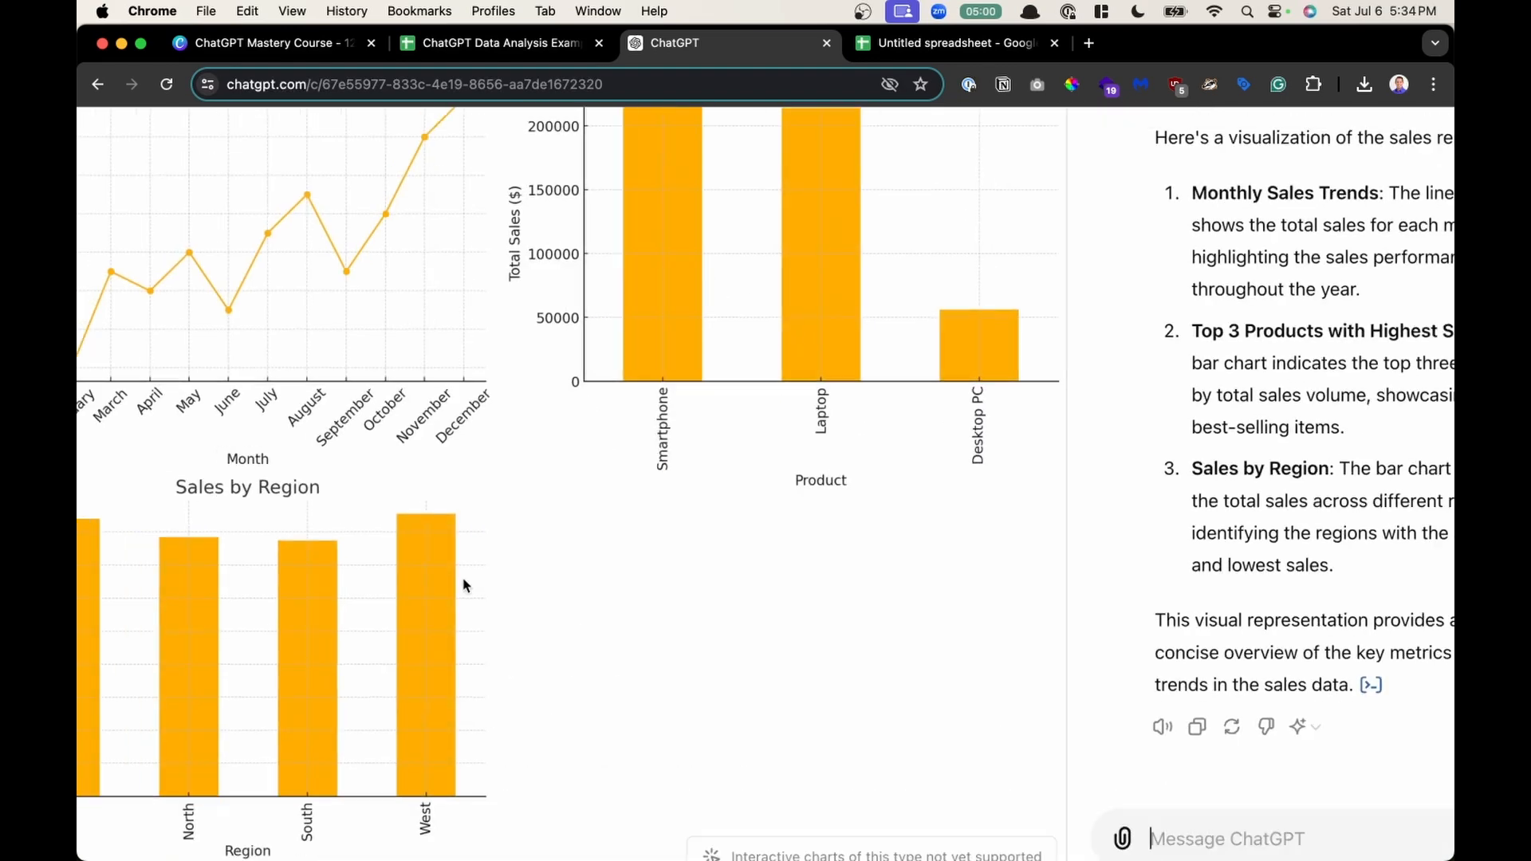
scroll(464, 580, down, 2)
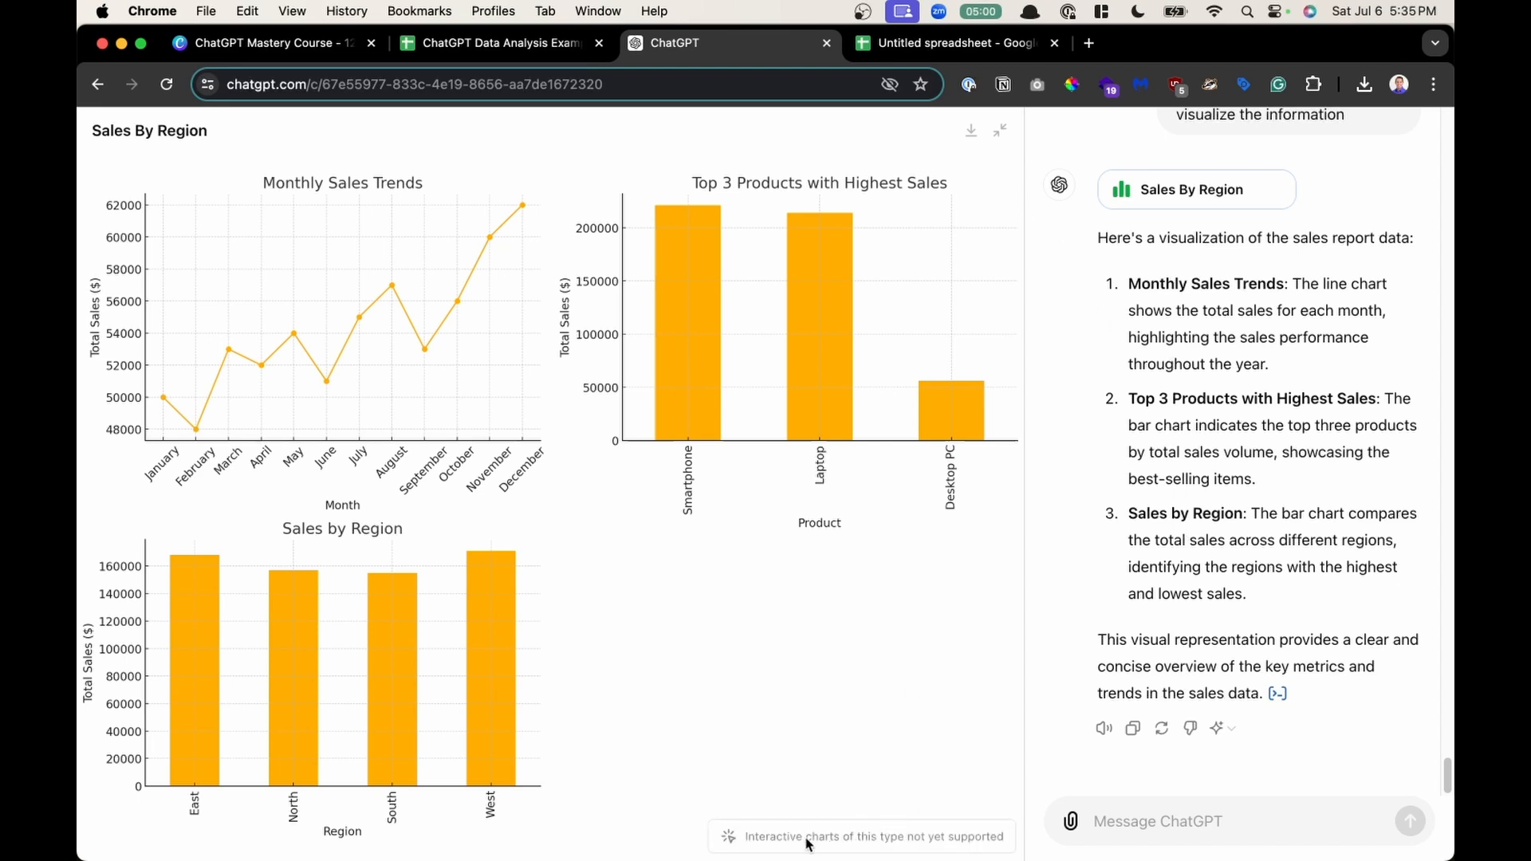
click(999, 130)
- Review the executive summary and the chart explanation, highlighting the monthly trends list and the chart descriptions
scroll(774, 575, down, 3)
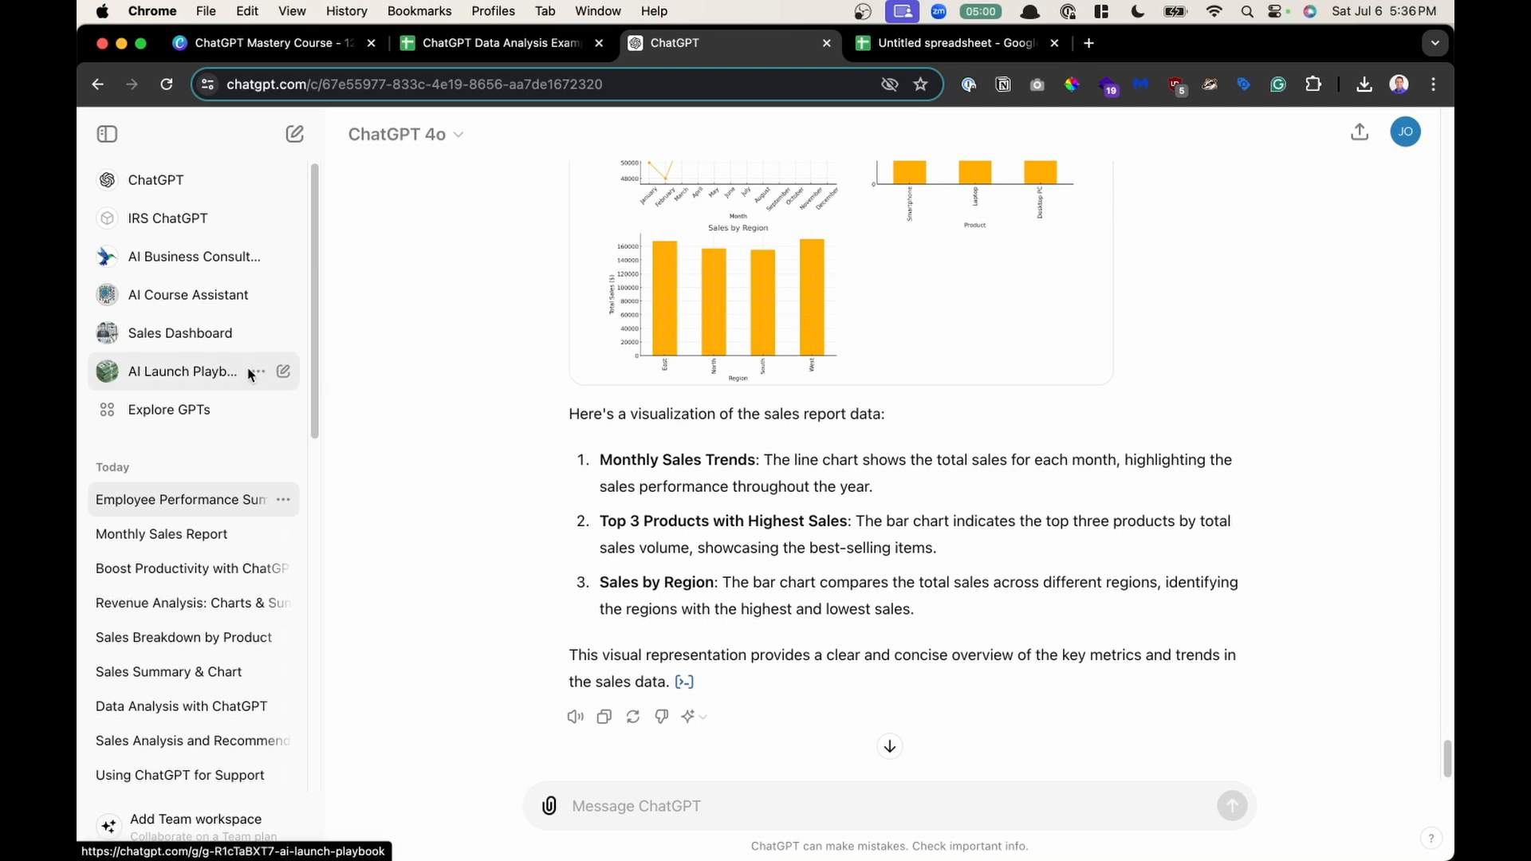
scroll(815, 552, up, 2)
scroll(816, 552, up, 10)
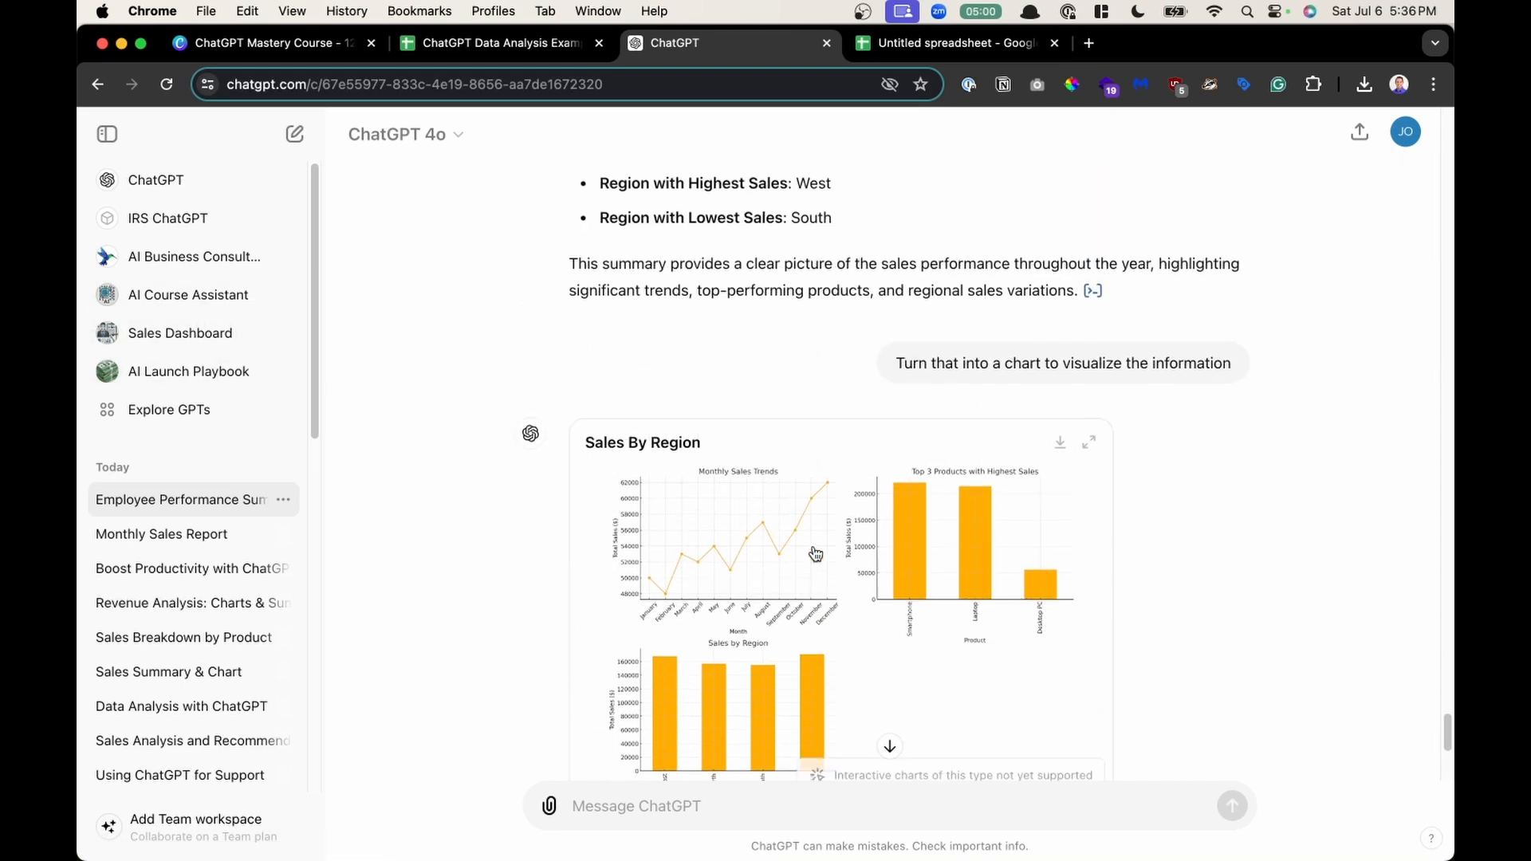
scroll(813, 546, up, 3)
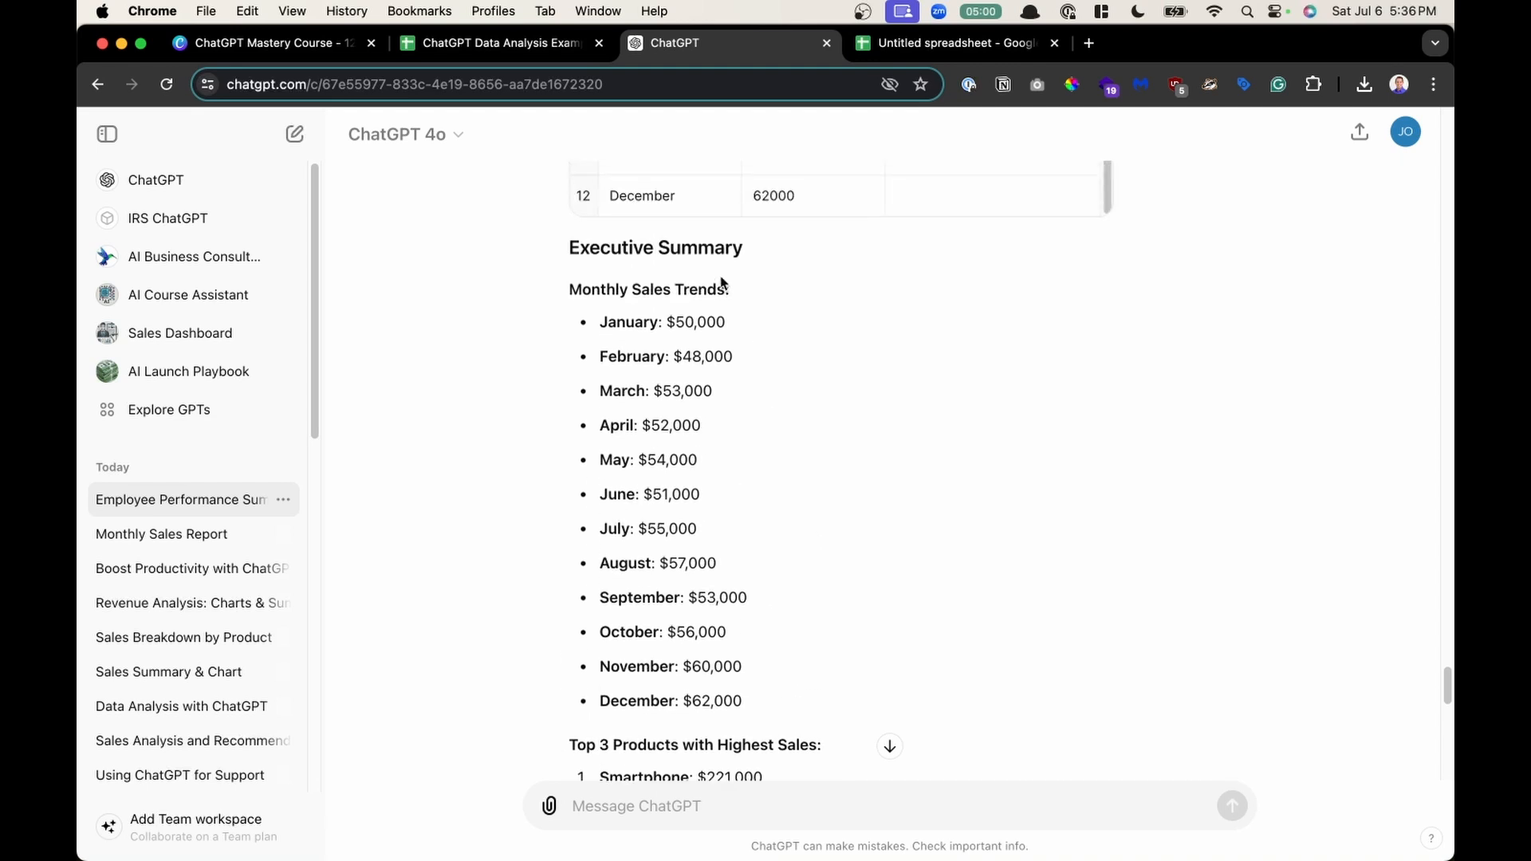
scroll(718, 562, down, 8)
scroll(716, 560, up, 6)
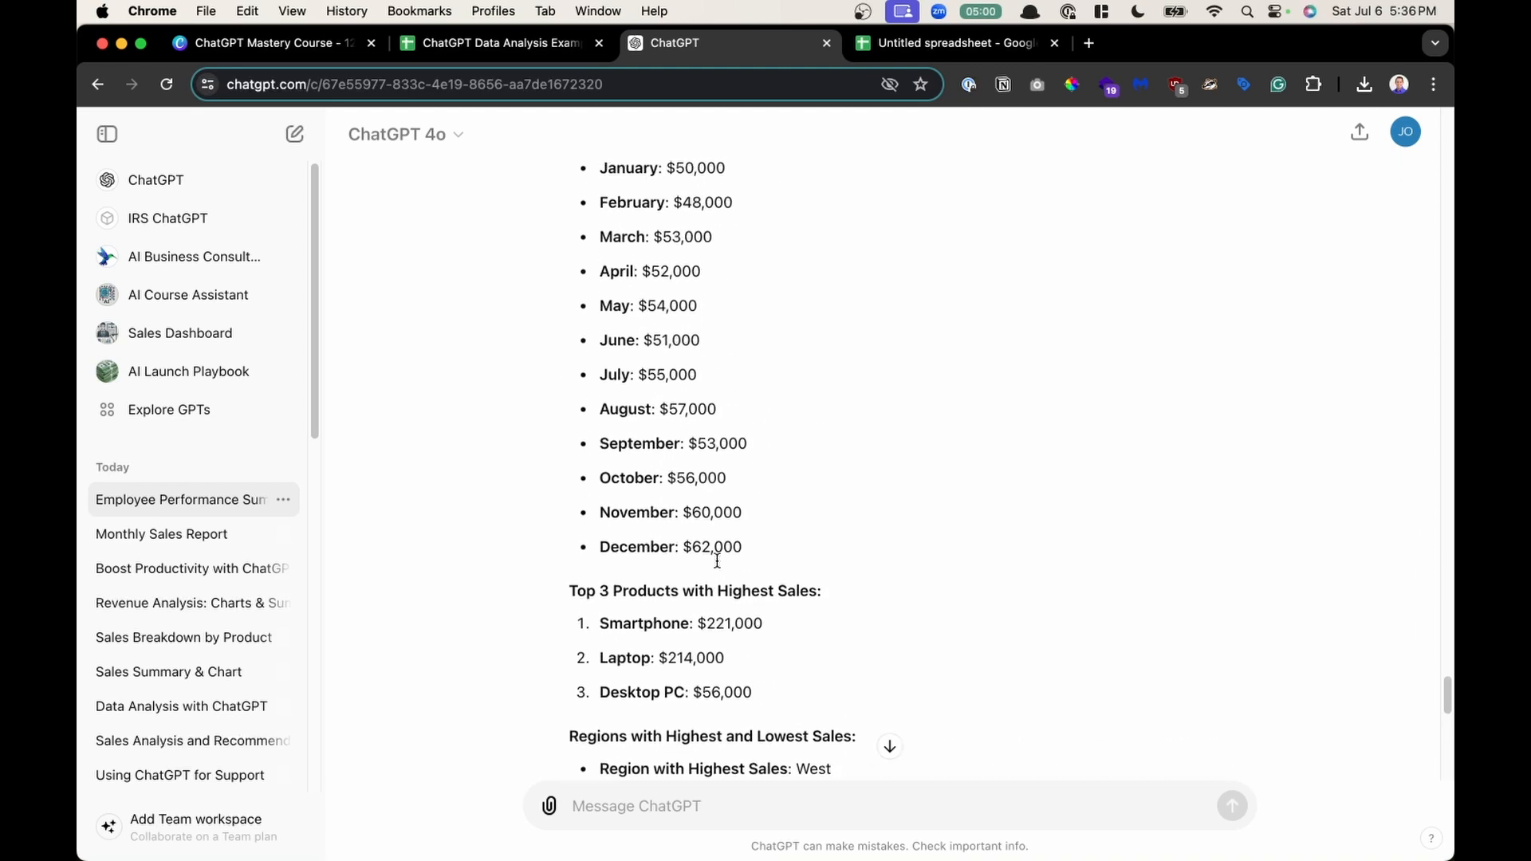
scroll(719, 567, up, 1)
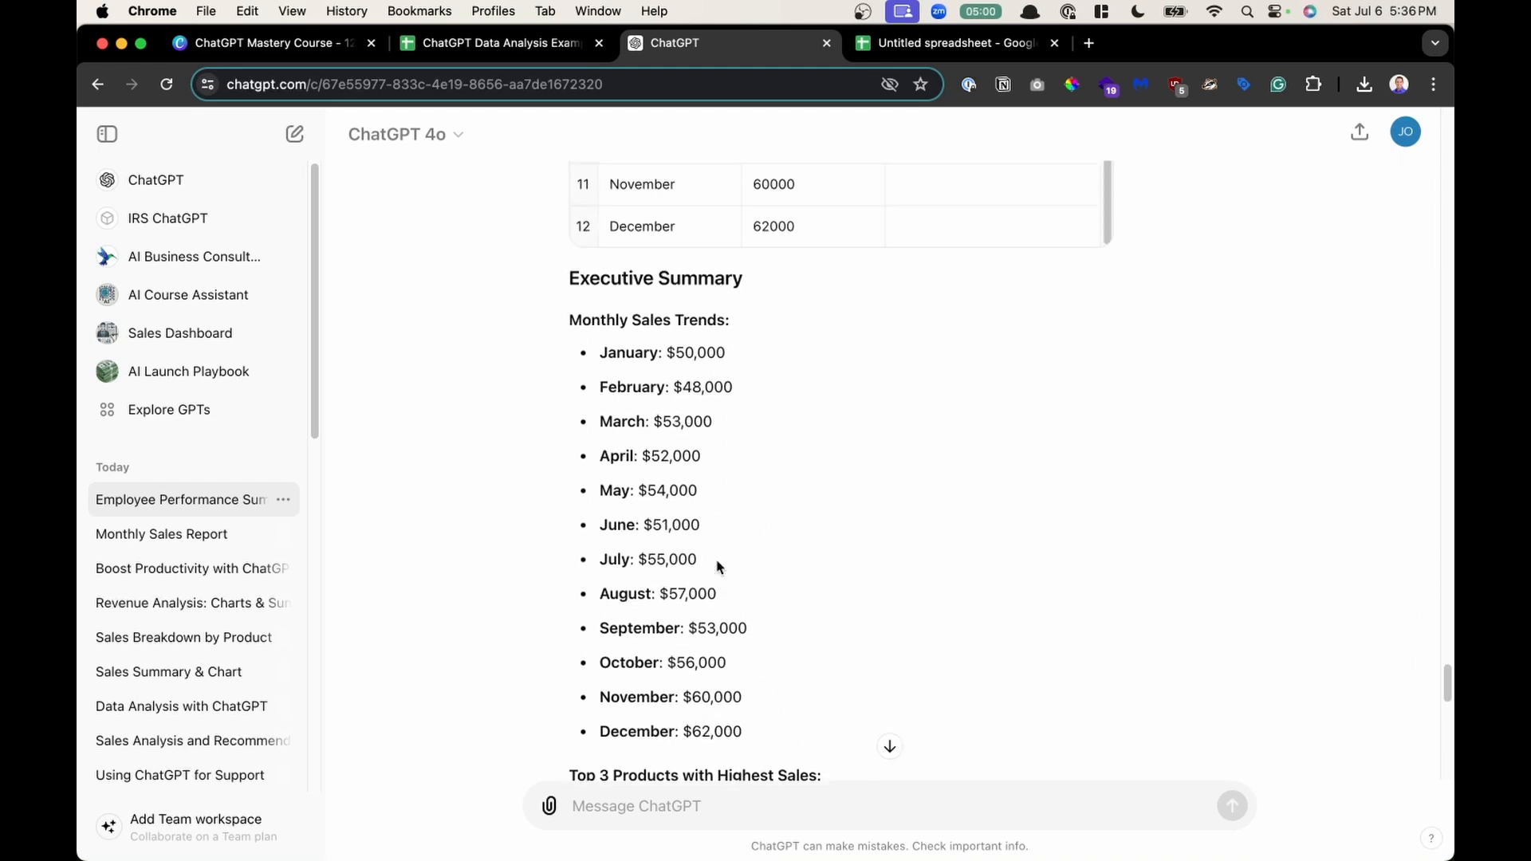
scroll(719, 566, up, 1)
drag(582, 345, 771, 678)
scroll(769, 678, down, 11)
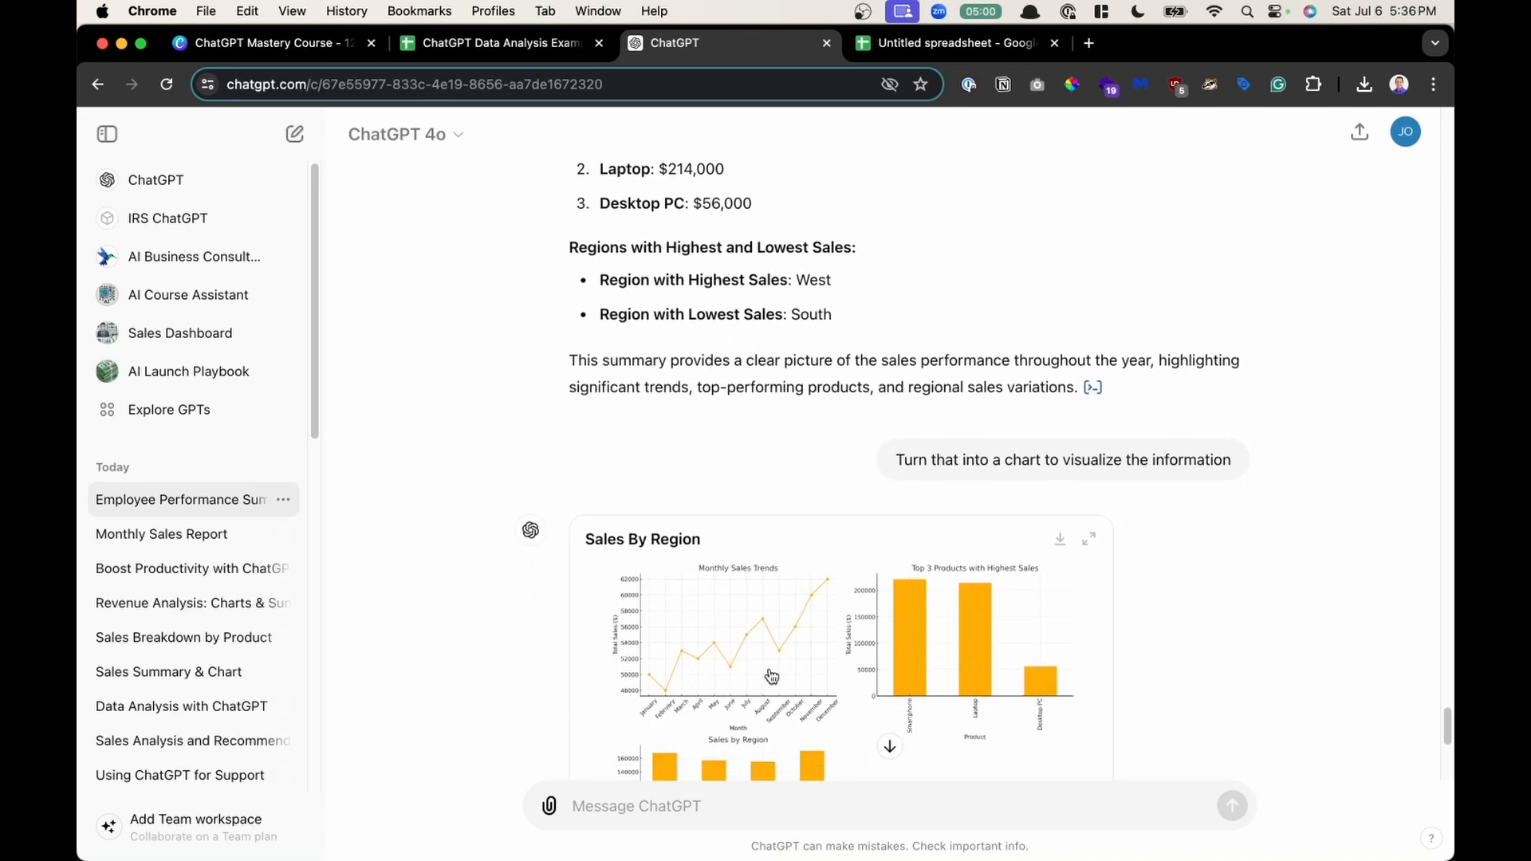
scroll(845, 611, down, 5)
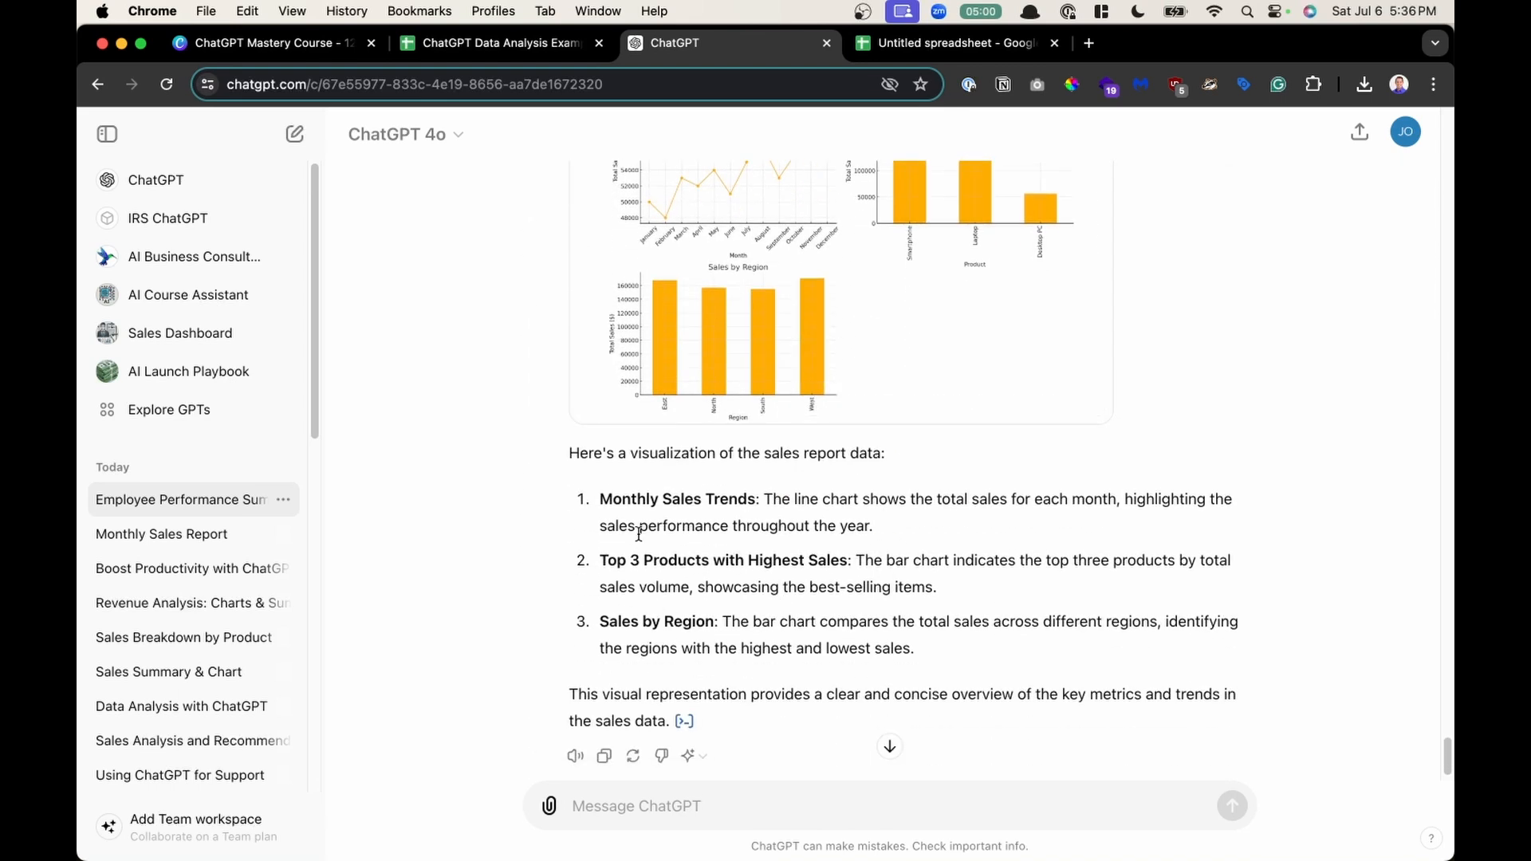
drag(639, 525, 737, 646)
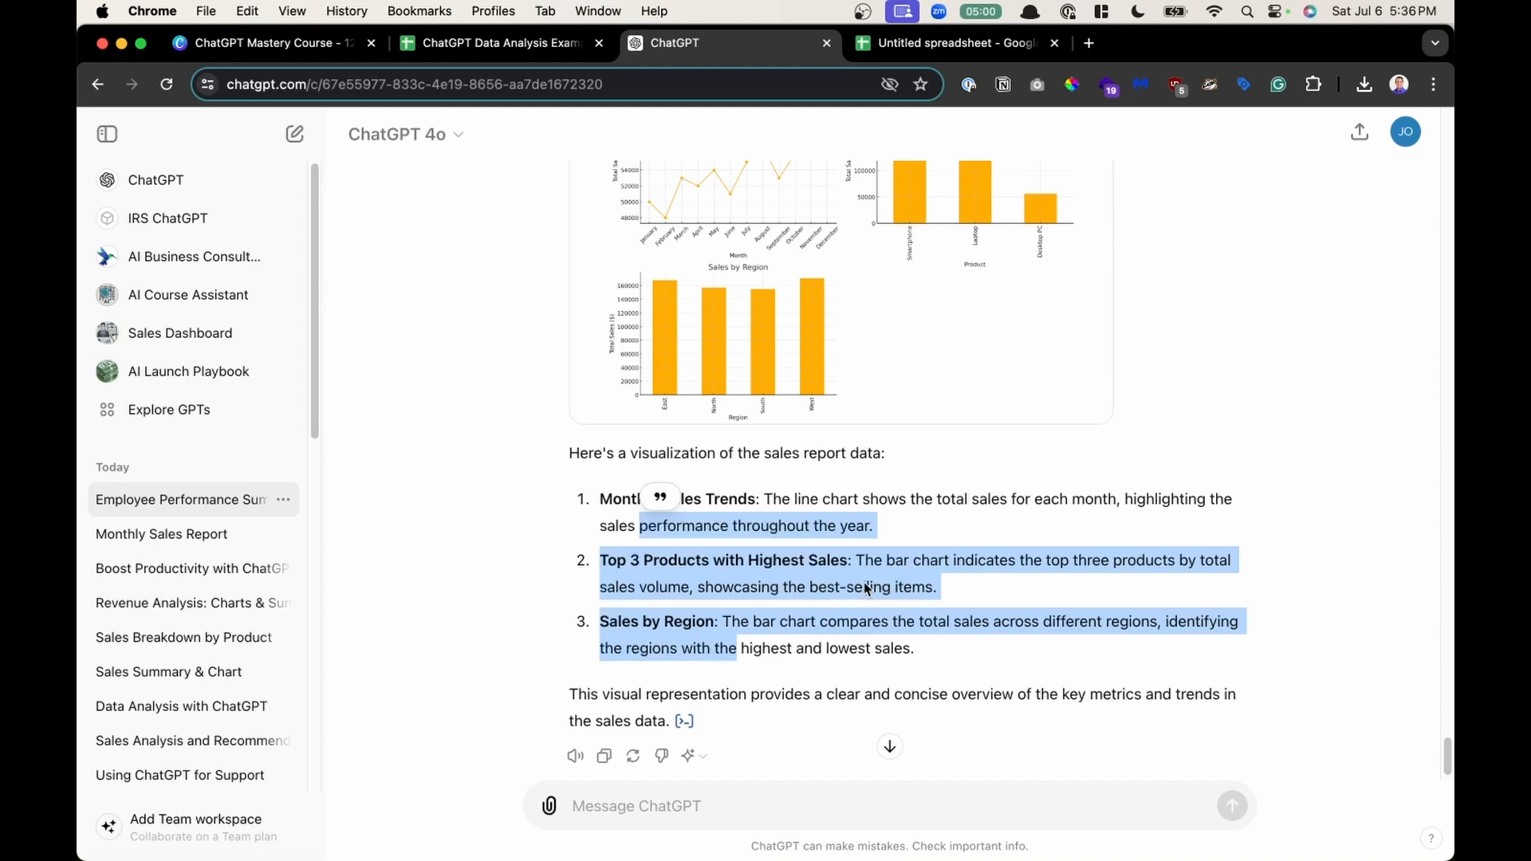
scroll(868, 588, up, 10)
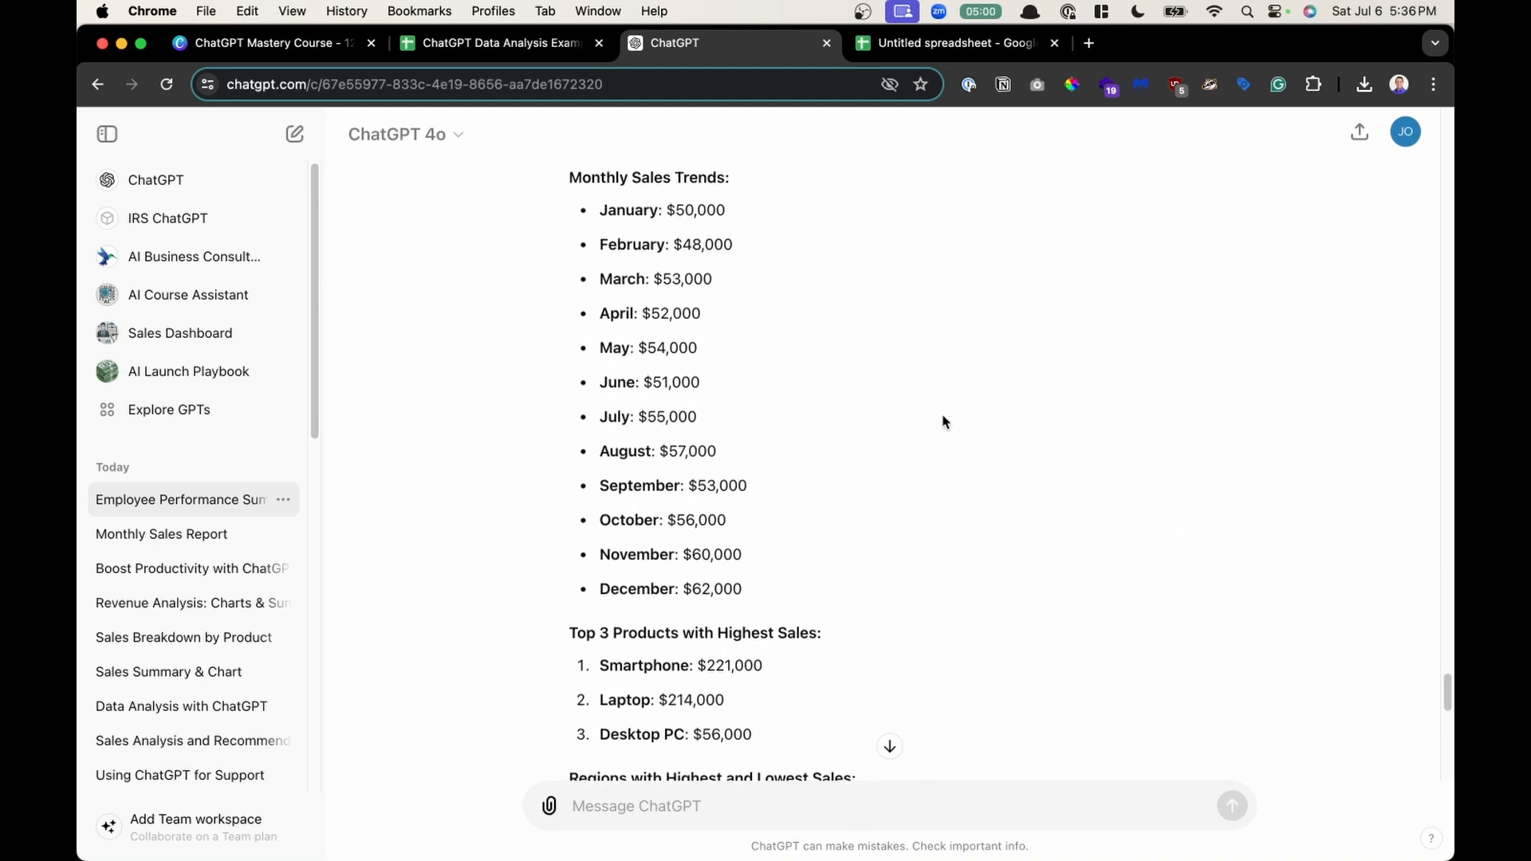
- Scroll through the executive summary's monthly sales trends and top 3 products list
scroll(943, 422, down, 2)
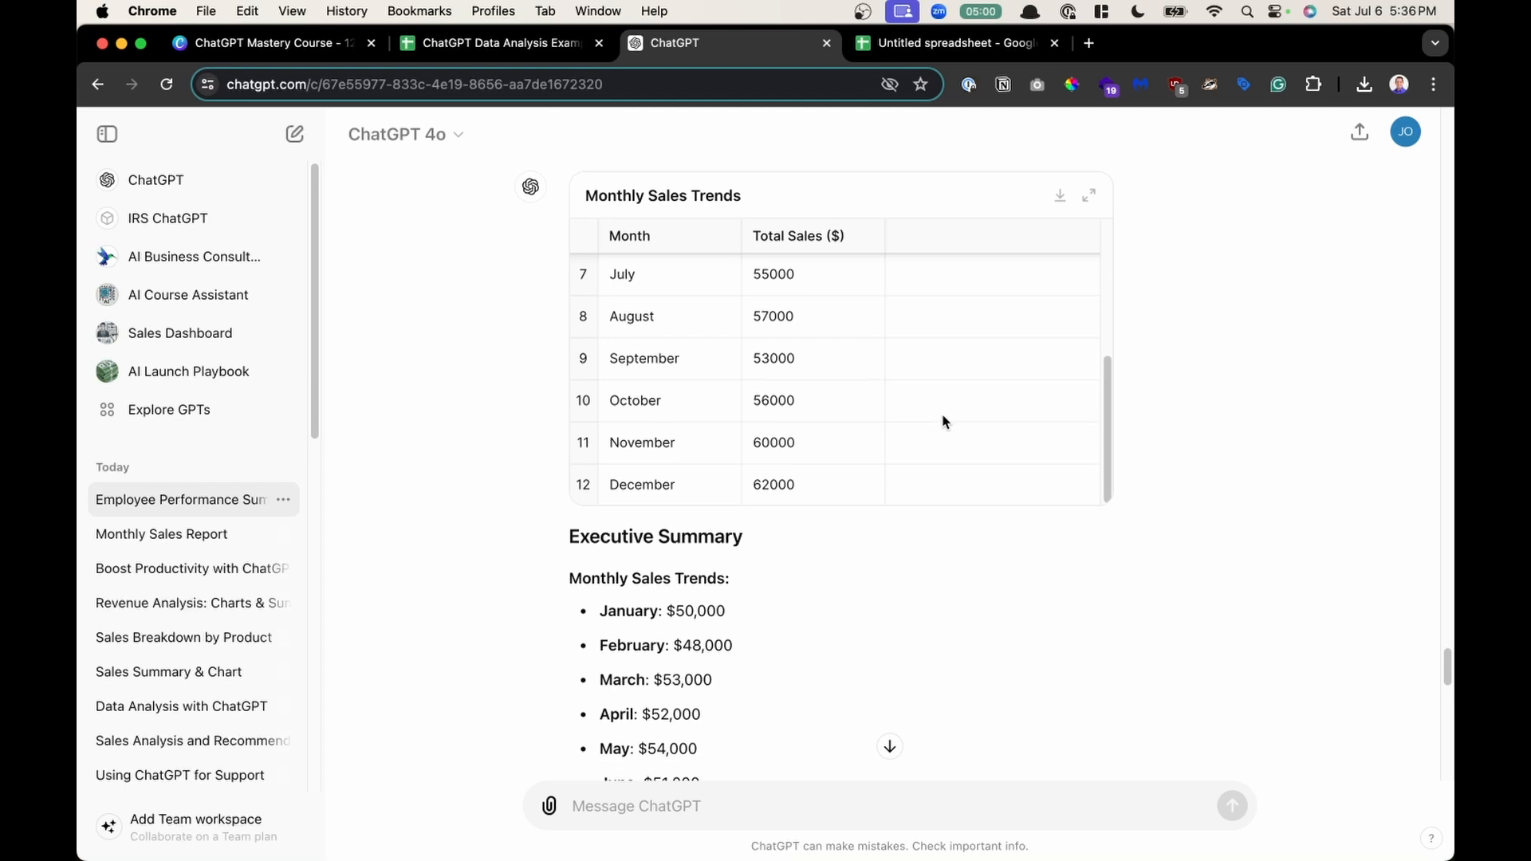
scroll(943, 422, down, 2)
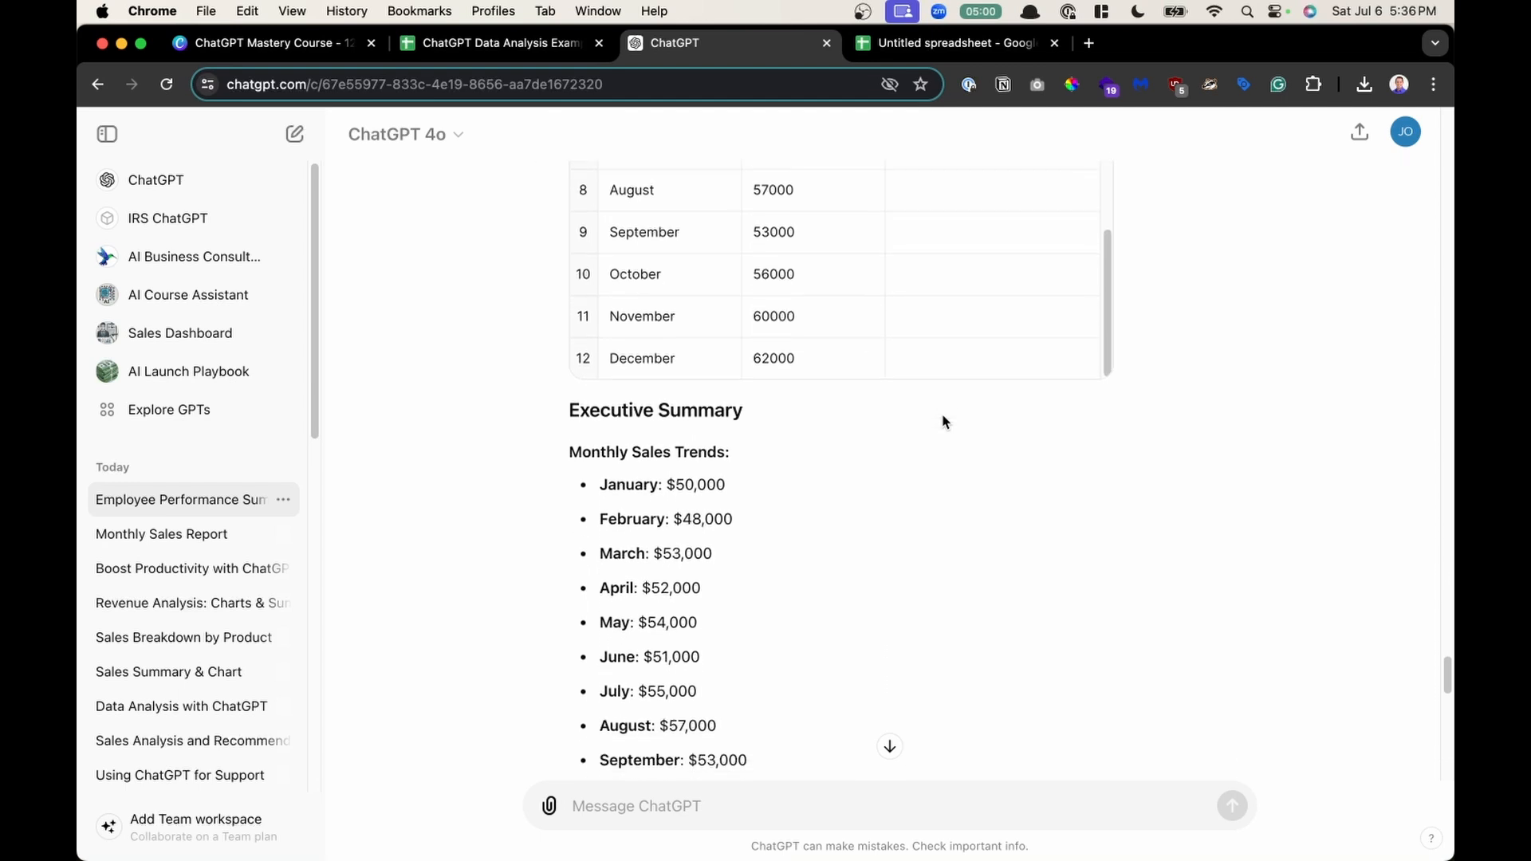
scroll(942, 422, down, 7)
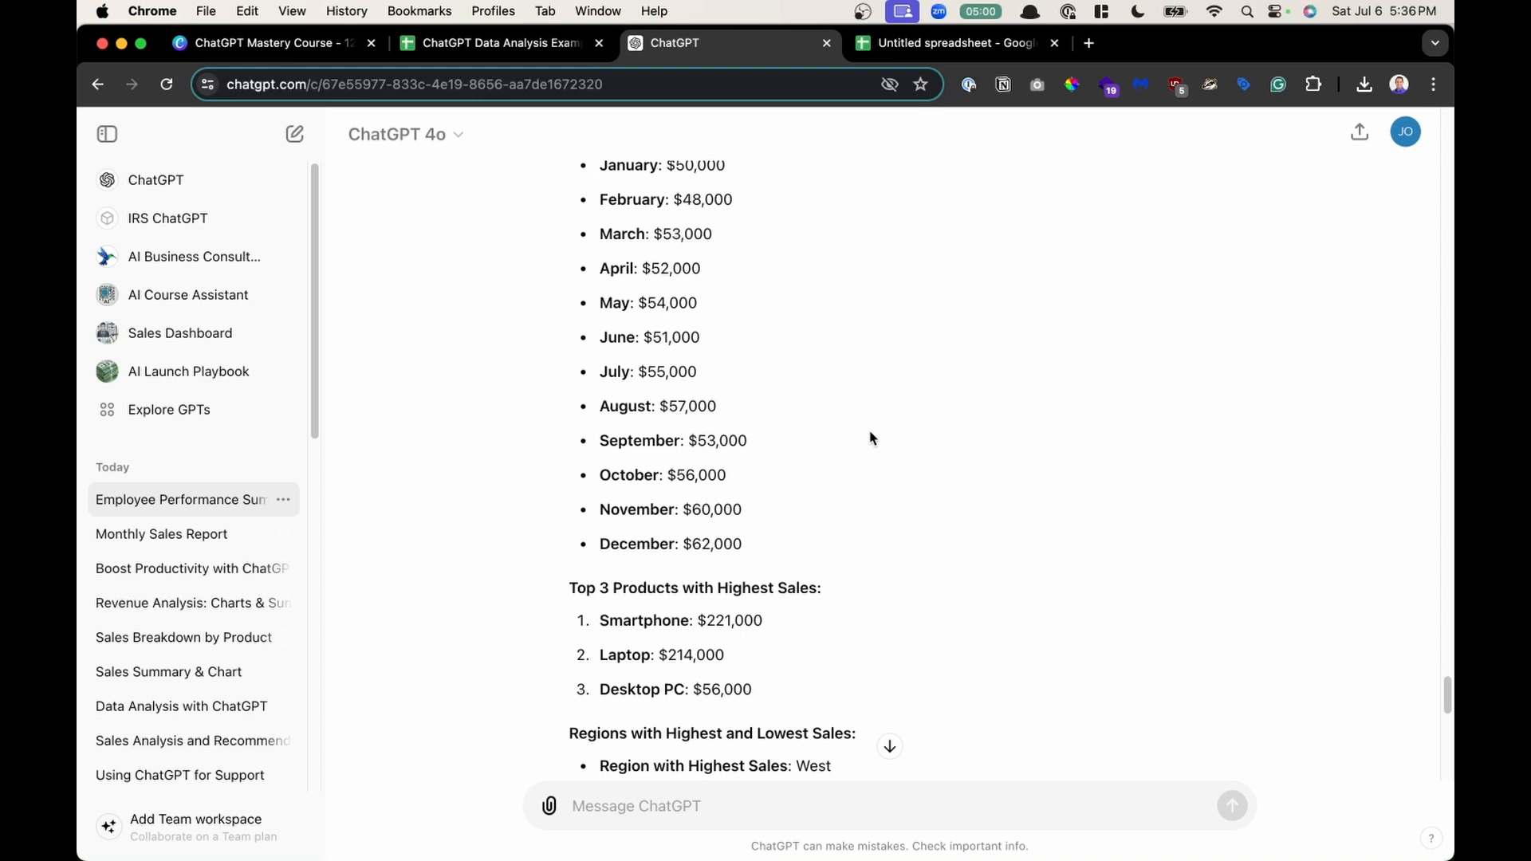
scroll(869, 438, down, 1)
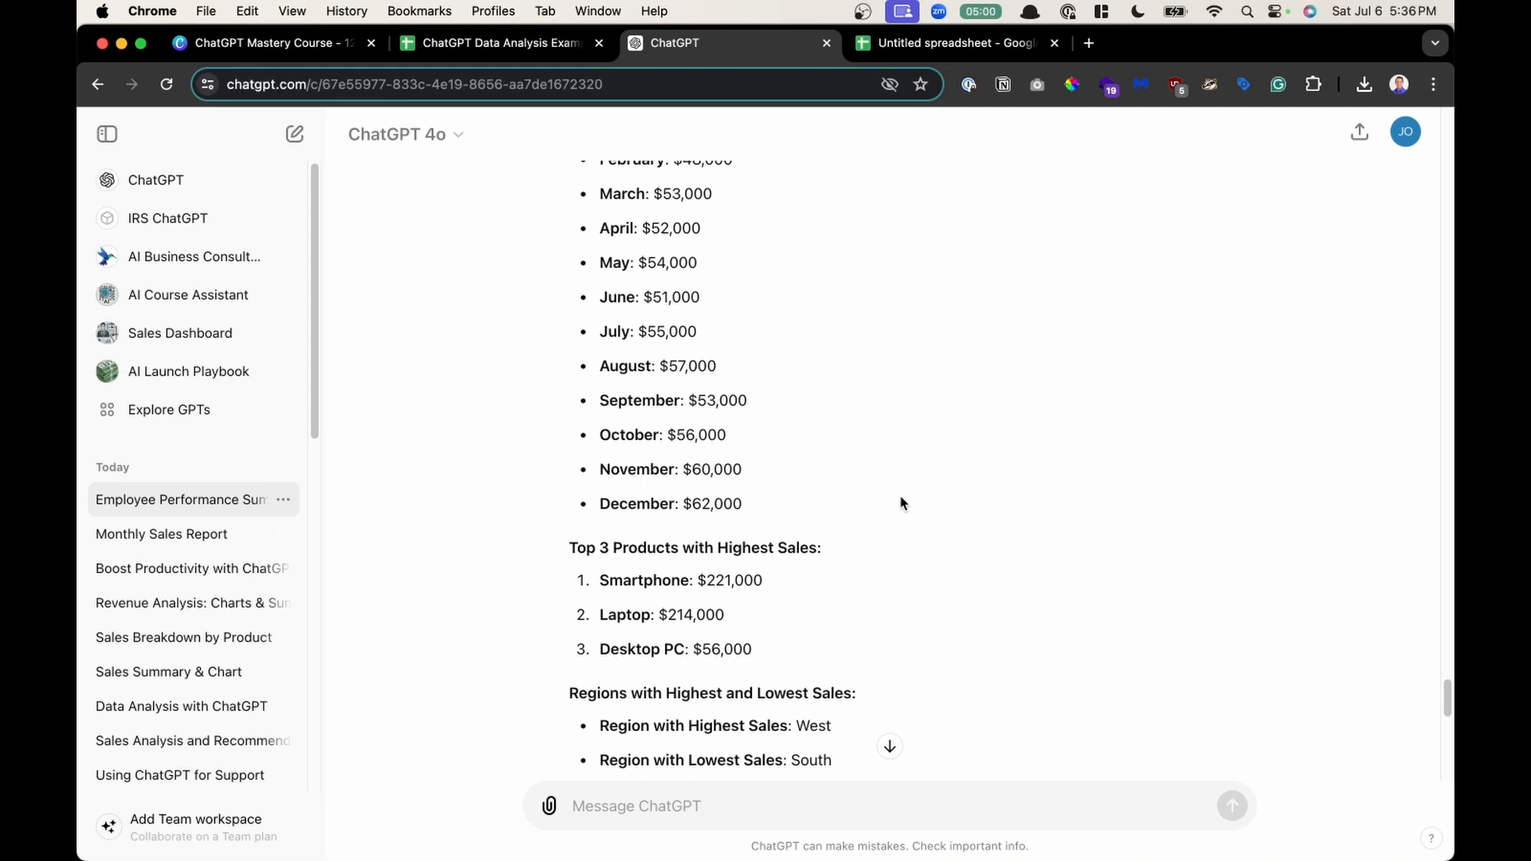
- Open the Sales Dashboard GPT, glance at Explore GPTs, and open the Sales Dashboard GPT's editor via Edit GPT
click(165, 336)
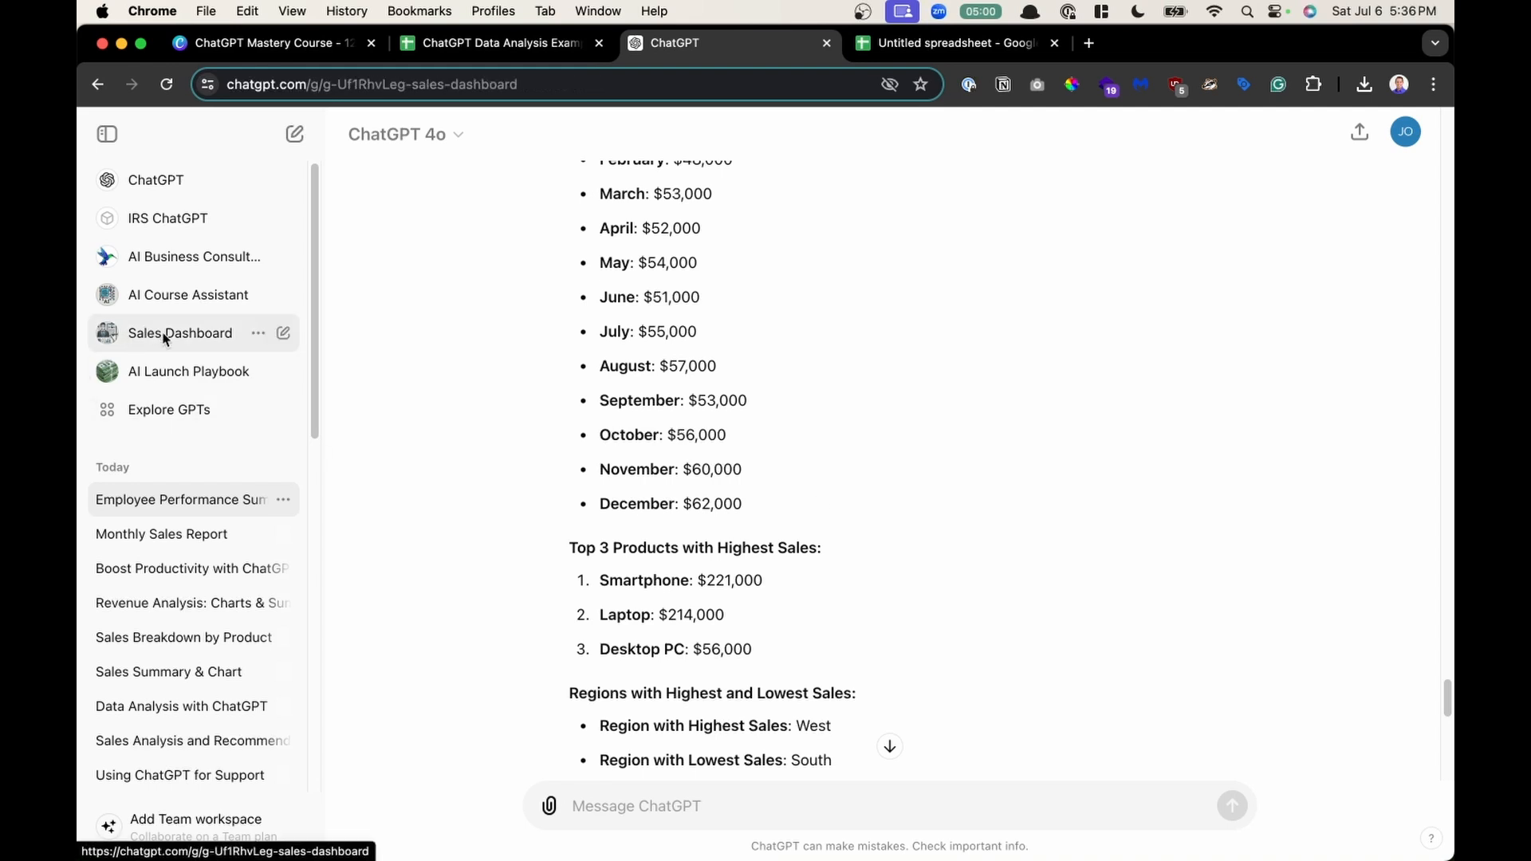
click(185, 417)
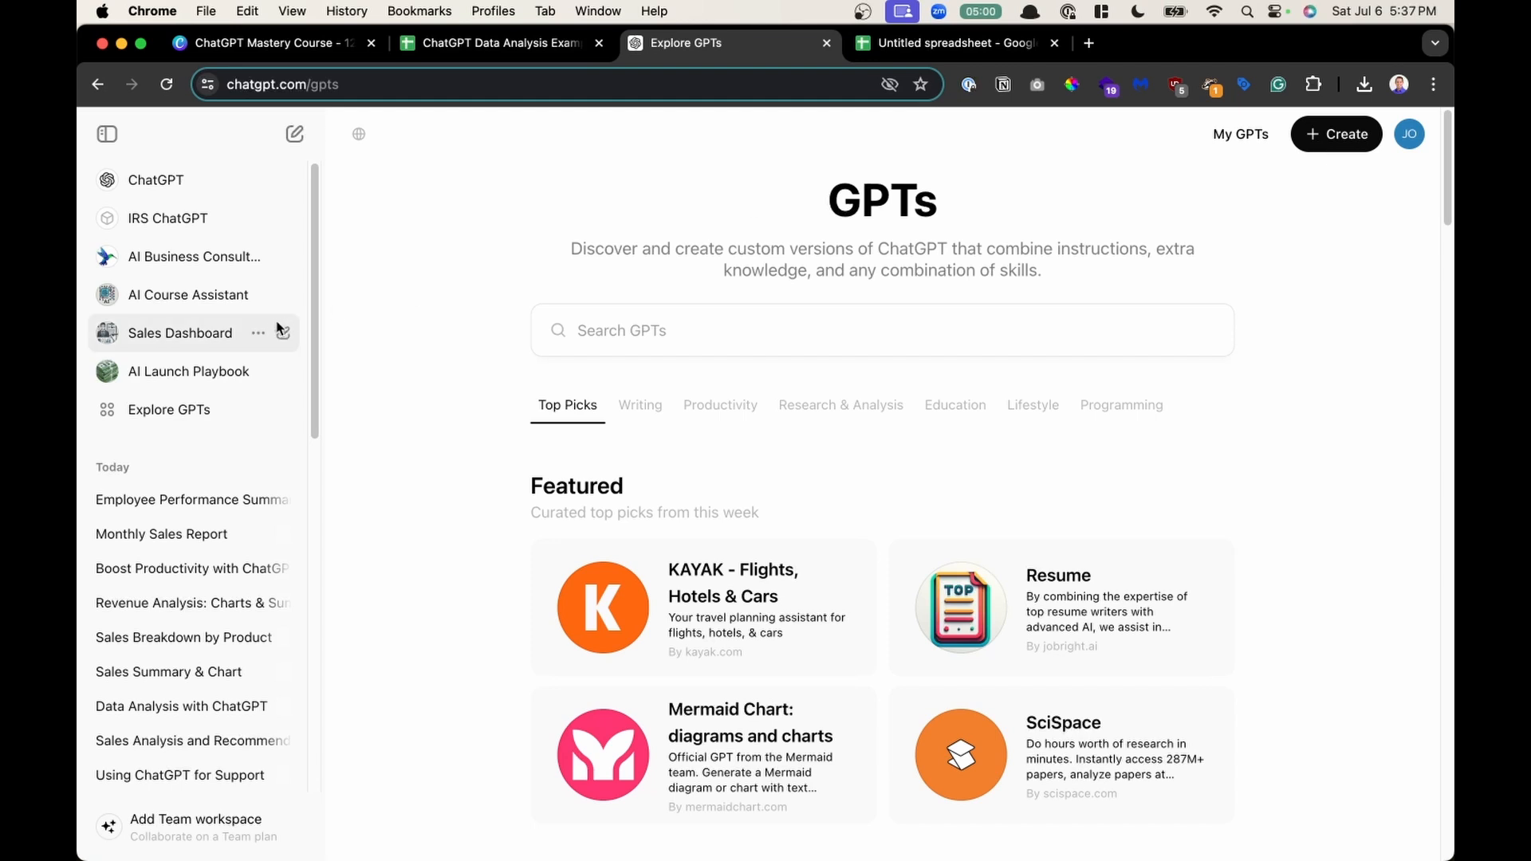
click(249, 319)
click(413, 134)
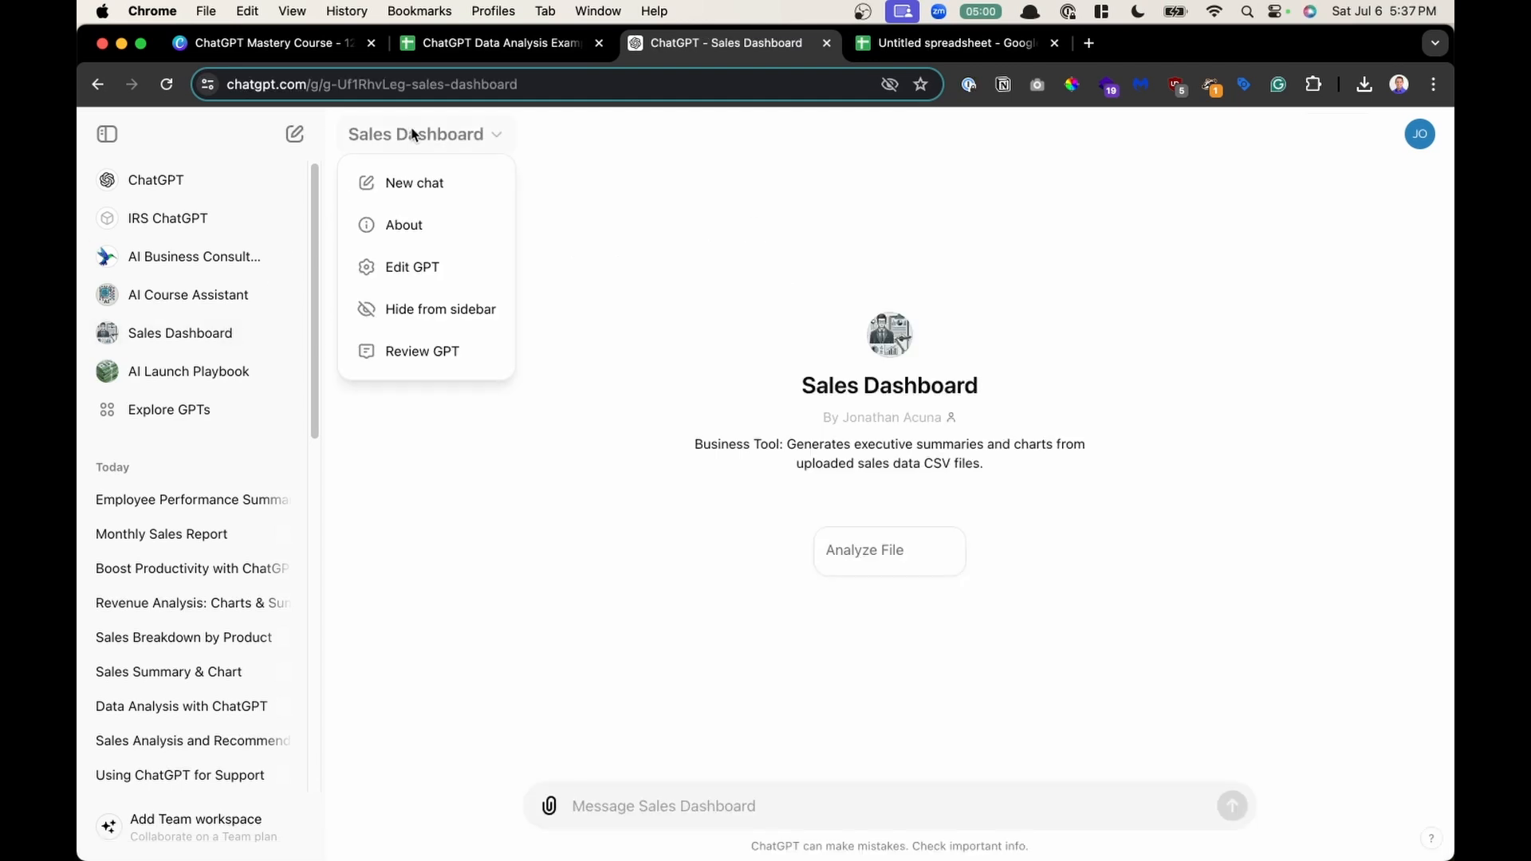
click(431, 266)
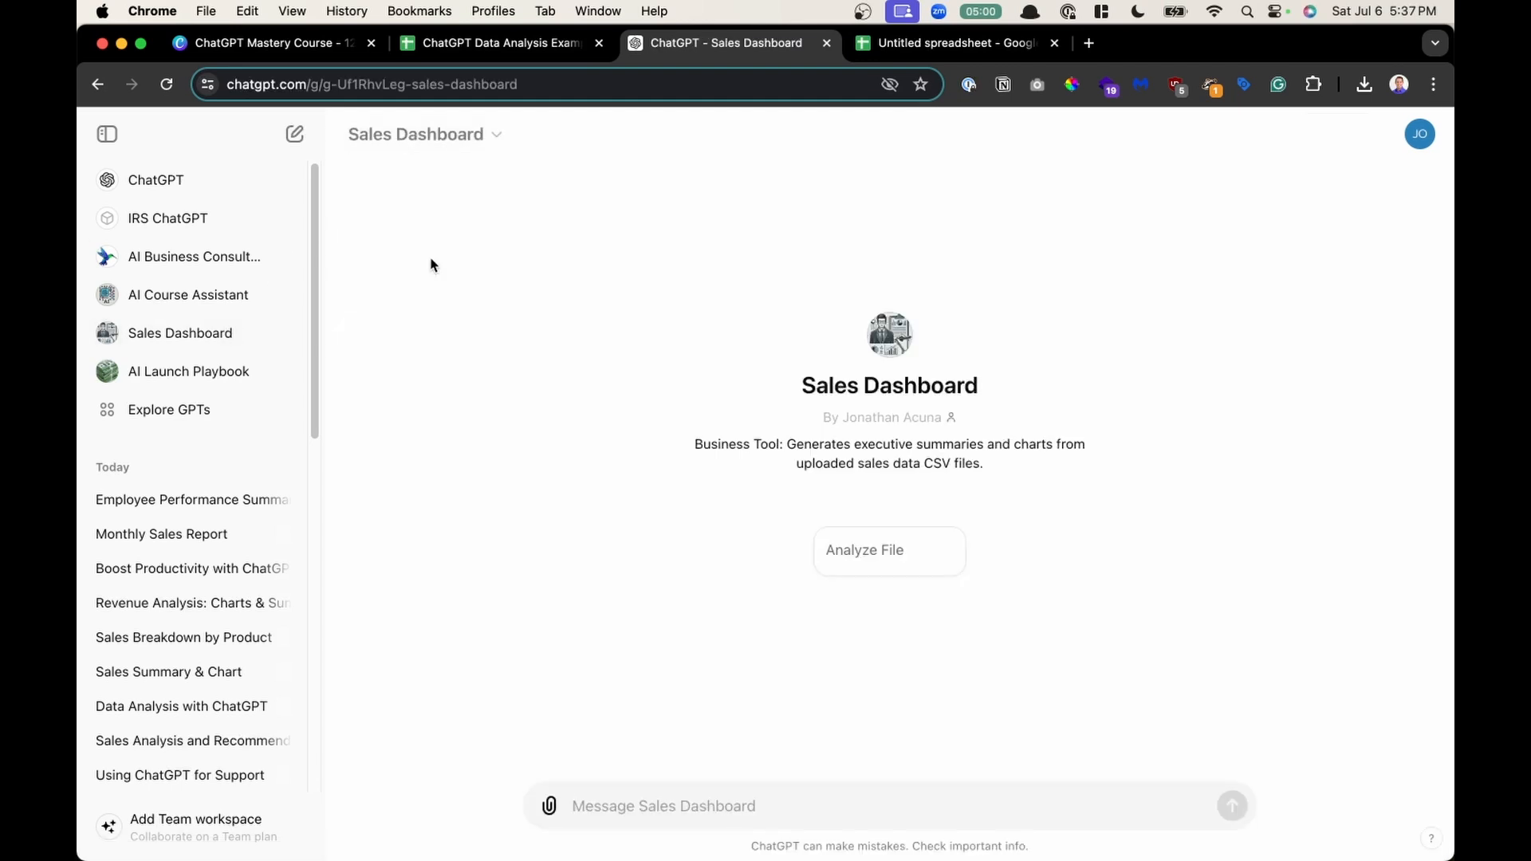
click(490, 203)
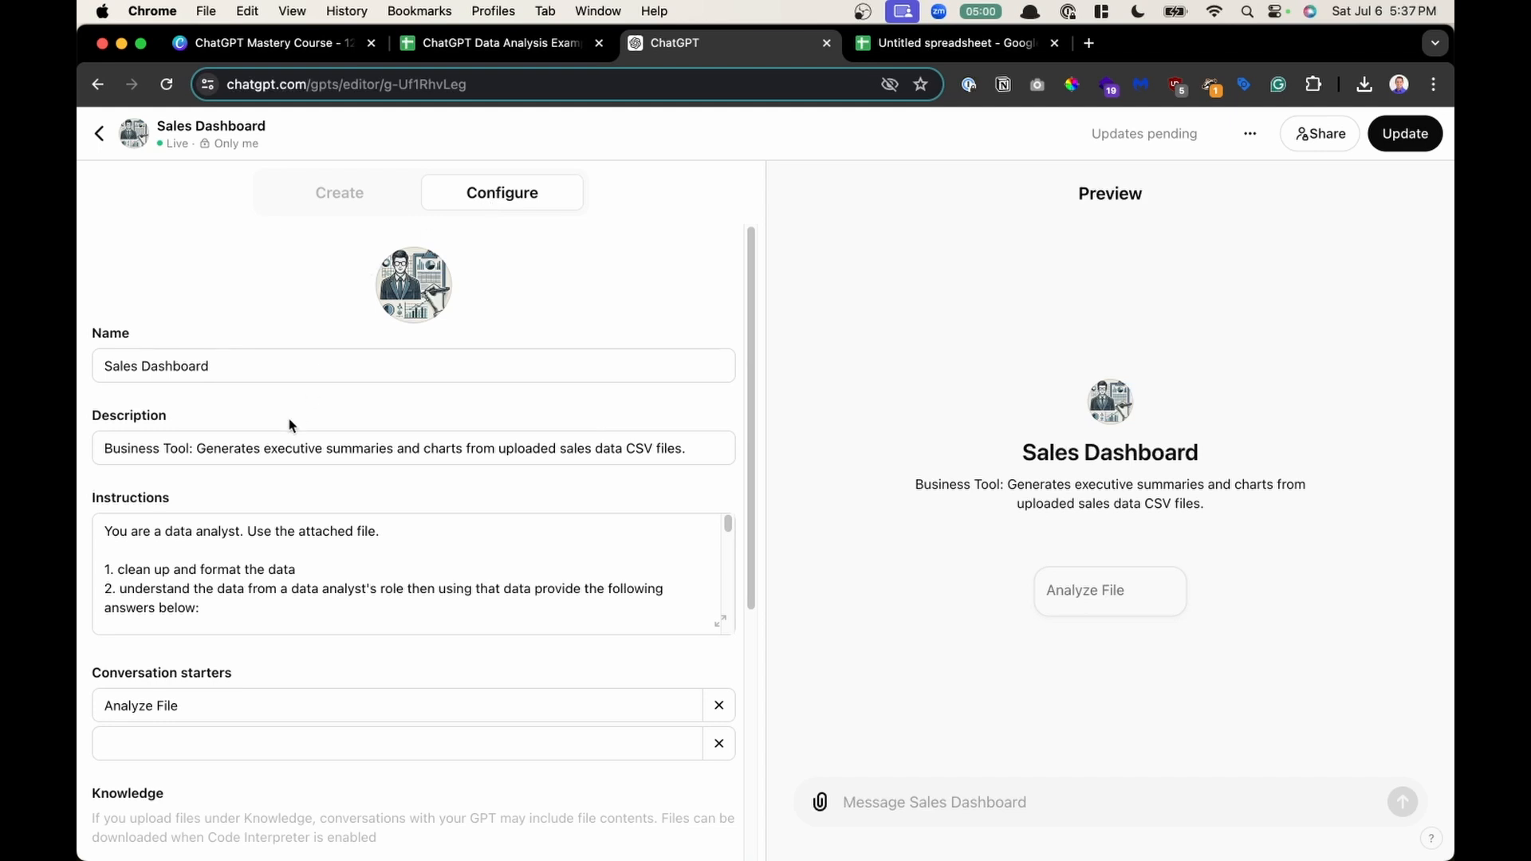
- Highlight part of the GPT's description in the Configure view
click(165, 449)
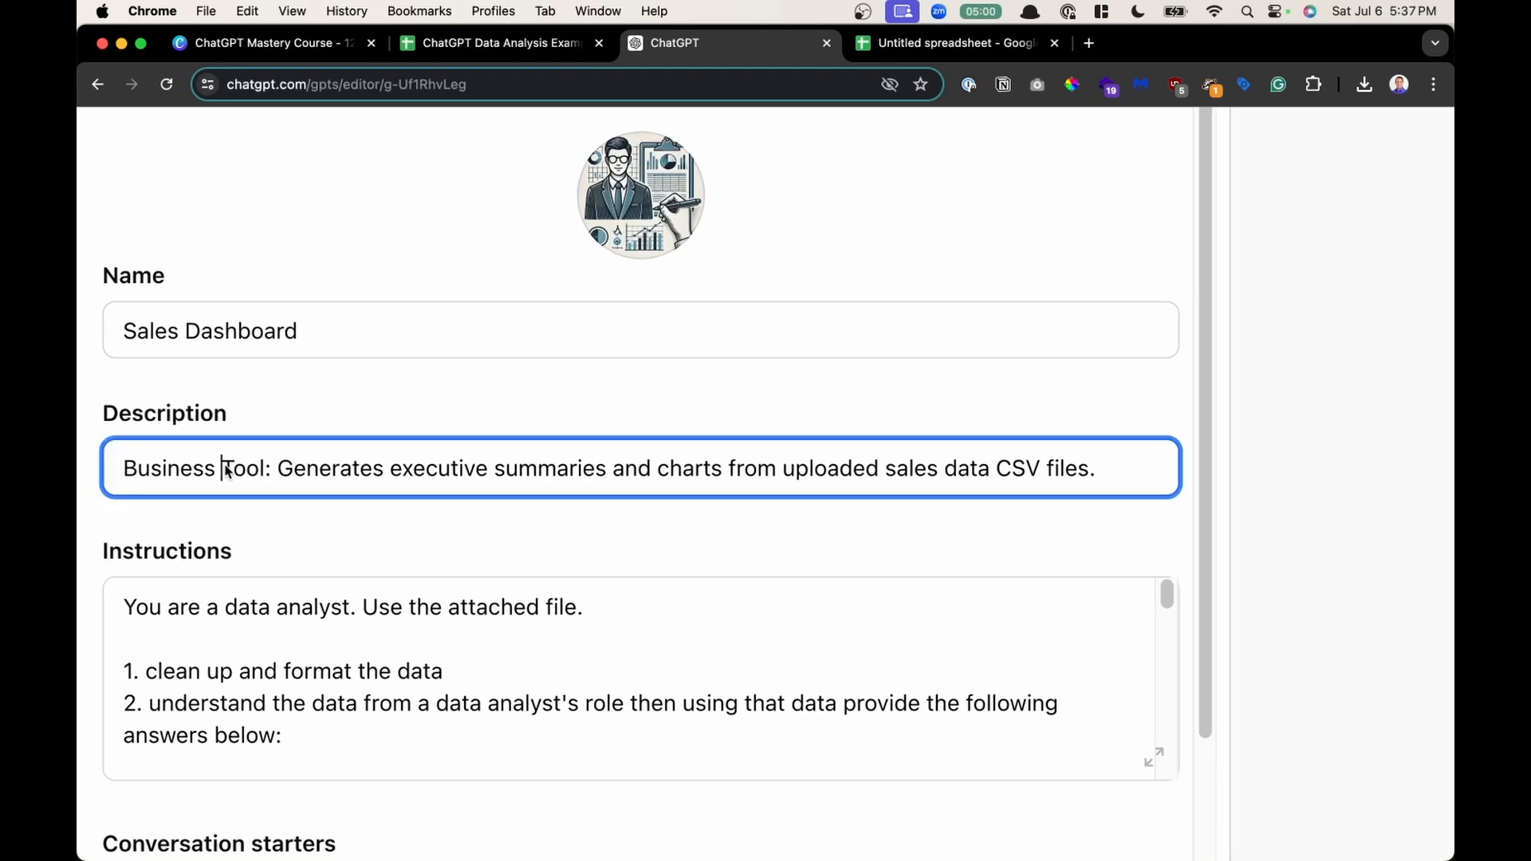
drag(226, 472, 999, 476)
scroll(1003, 476, down, 3)
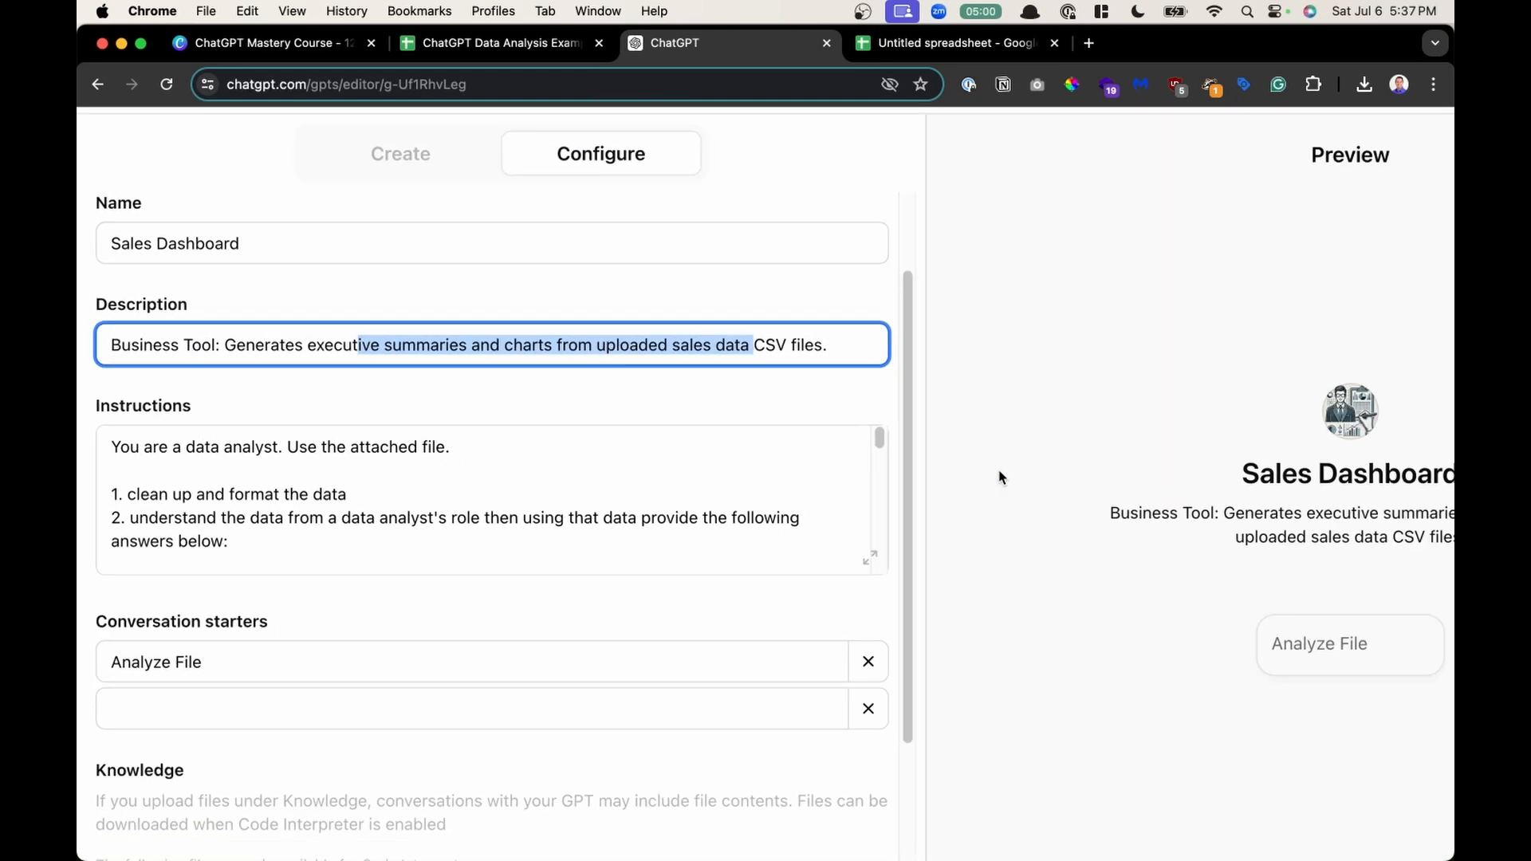
- Open the instructions in the expanded editor and highlight its opening lines and the executive summary section
click(720, 520)
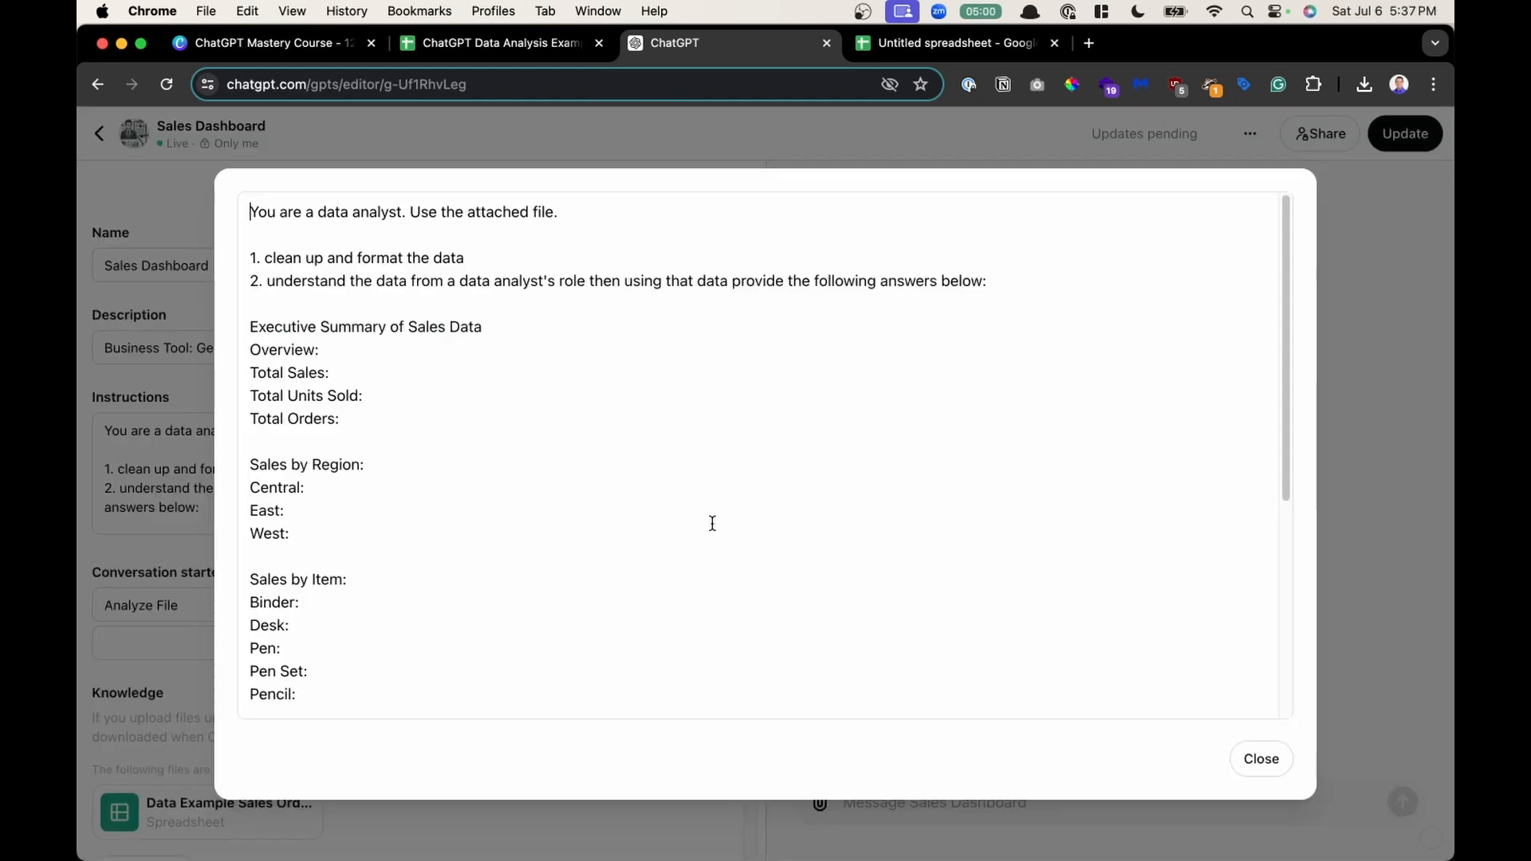
mouse_move(305, 243)
mouse_down()
mouse_move(367, 587)
mouse_move(368, 712)
mouse_up()
scroll(367, 714, down, 5)
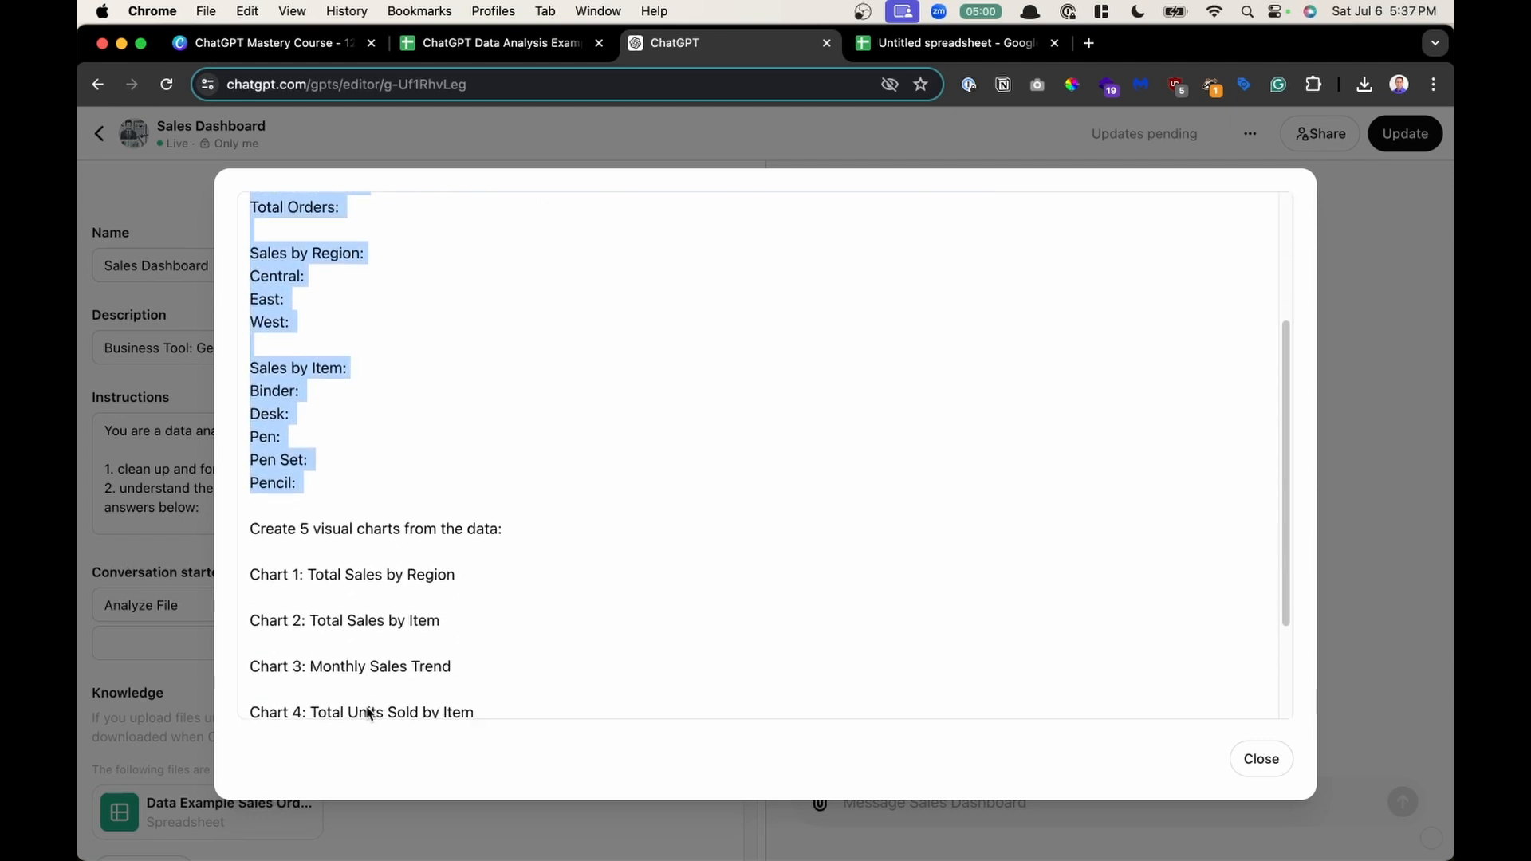
scroll(365, 713, up, 6)
click(392, 507)
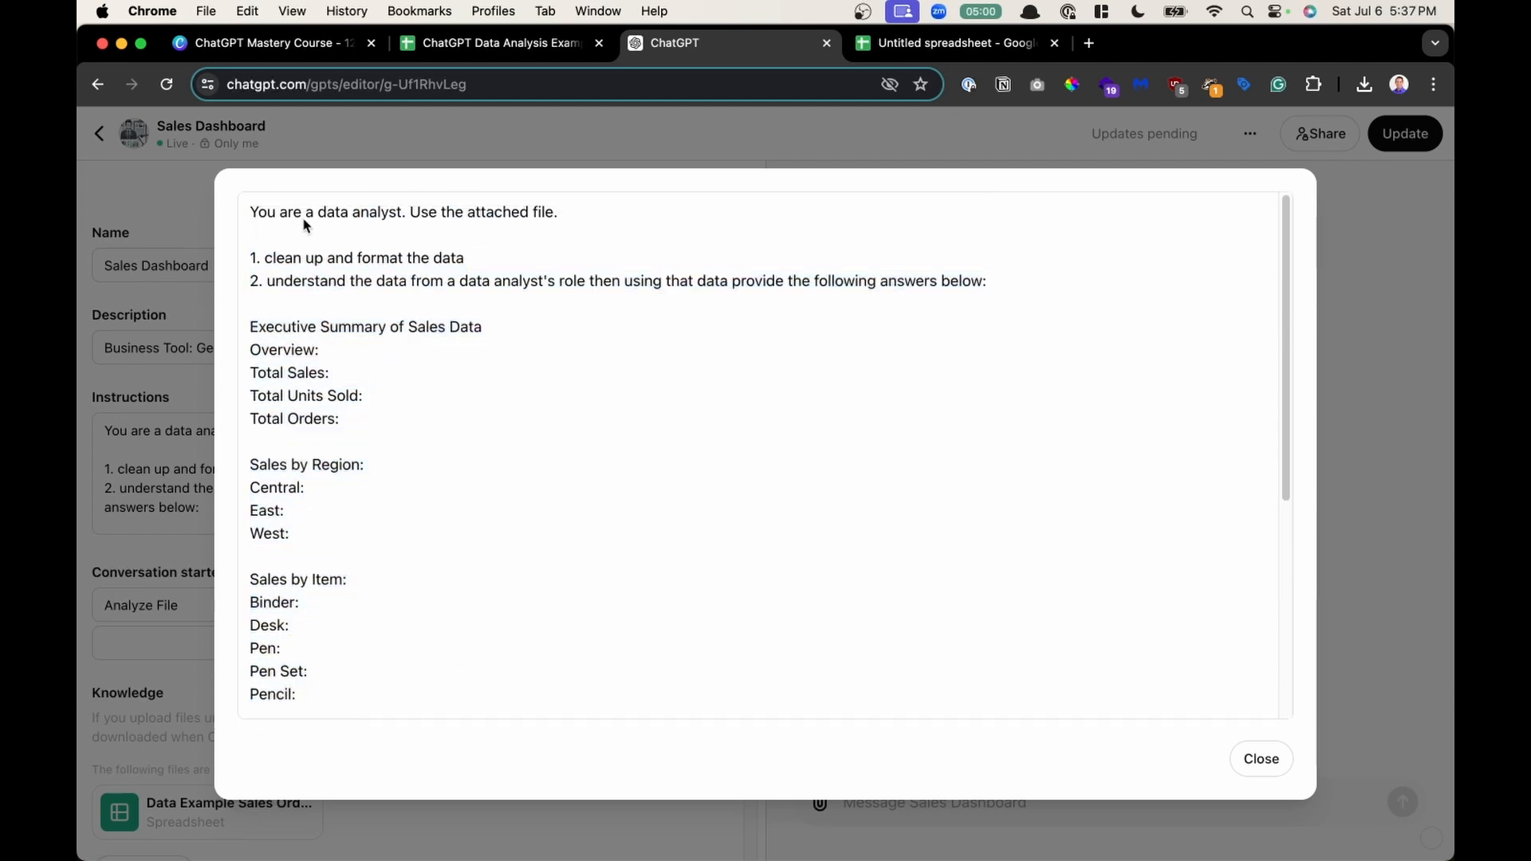
drag(293, 213, 591, 223)
drag(284, 269, 461, 266)
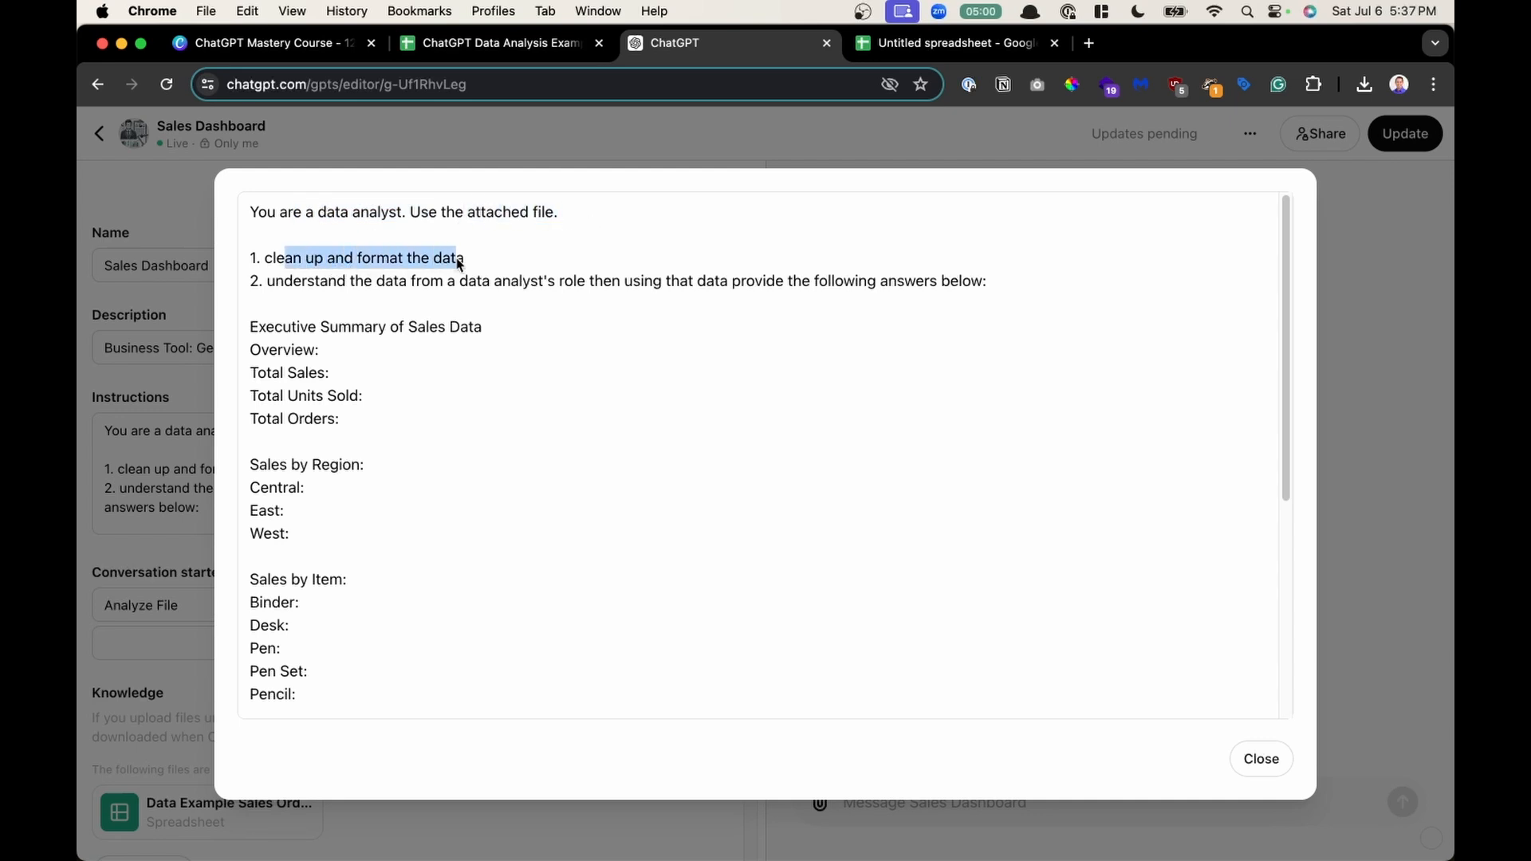
click(389, 284)
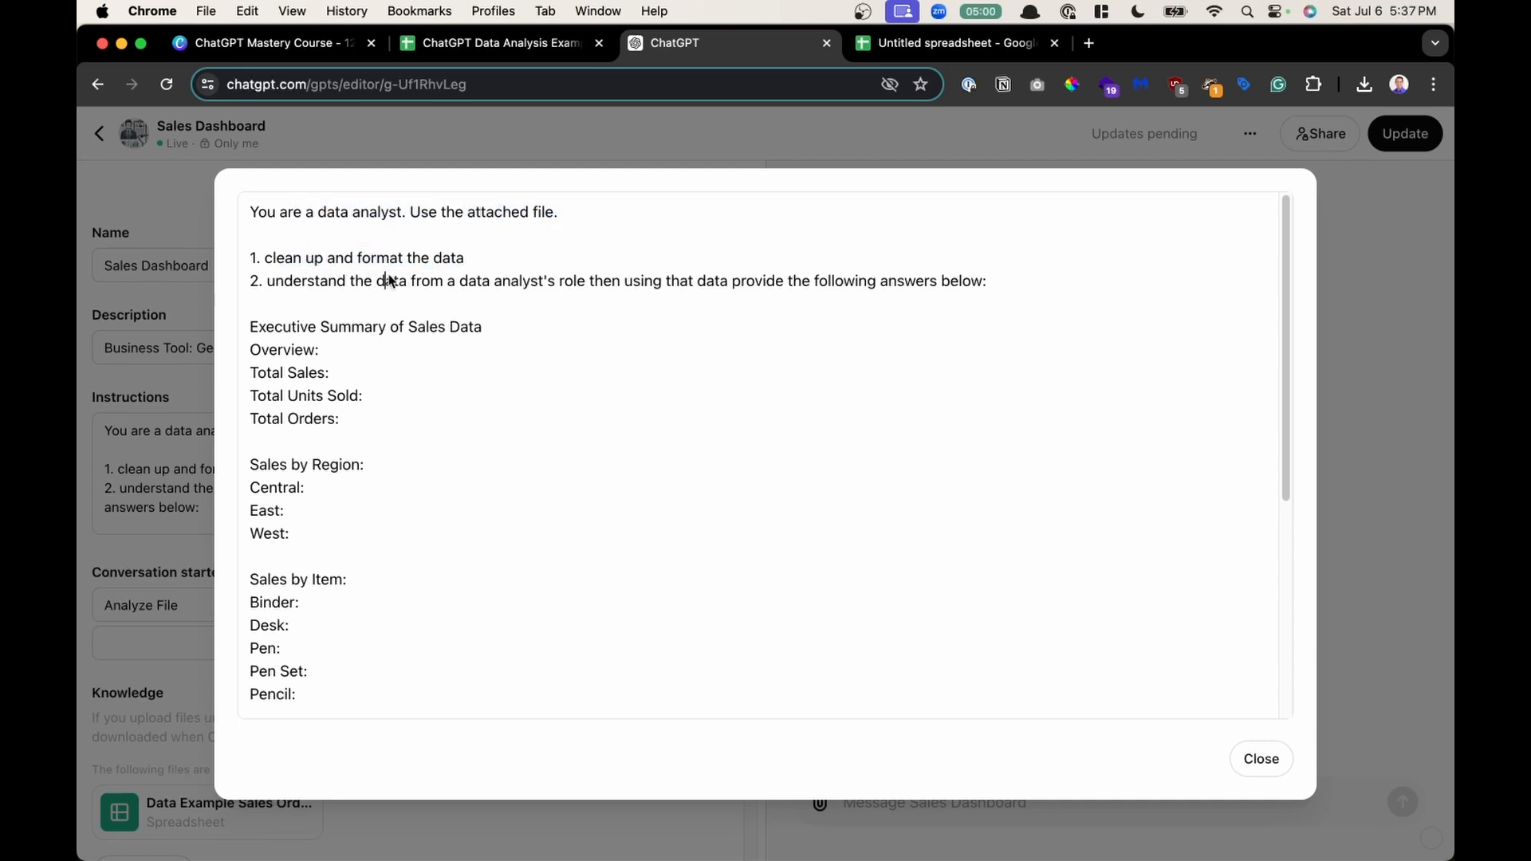
click(443, 283)
mouse_move(254, 328)
mouse_down()
mouse_move(379, 417)
mouse_move(372, 689)
mouse_up()
click(392, 397)
scroll(392, 396, down, 5)
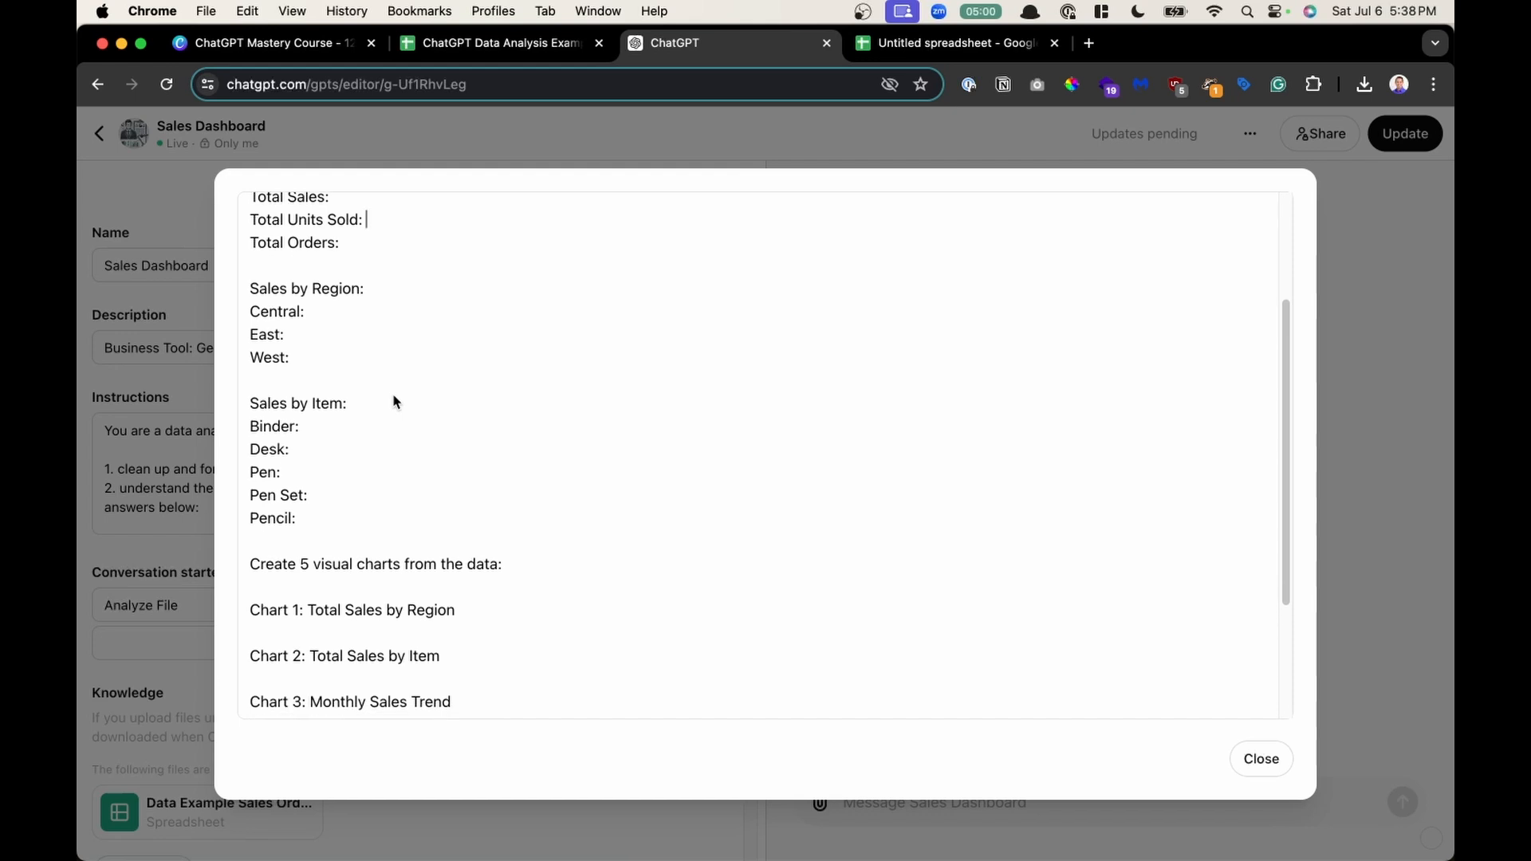
- Highlight the five chart definitions and the Key Insights lines in the instructions, then select all the text
scroll(393, 397, down, 4)
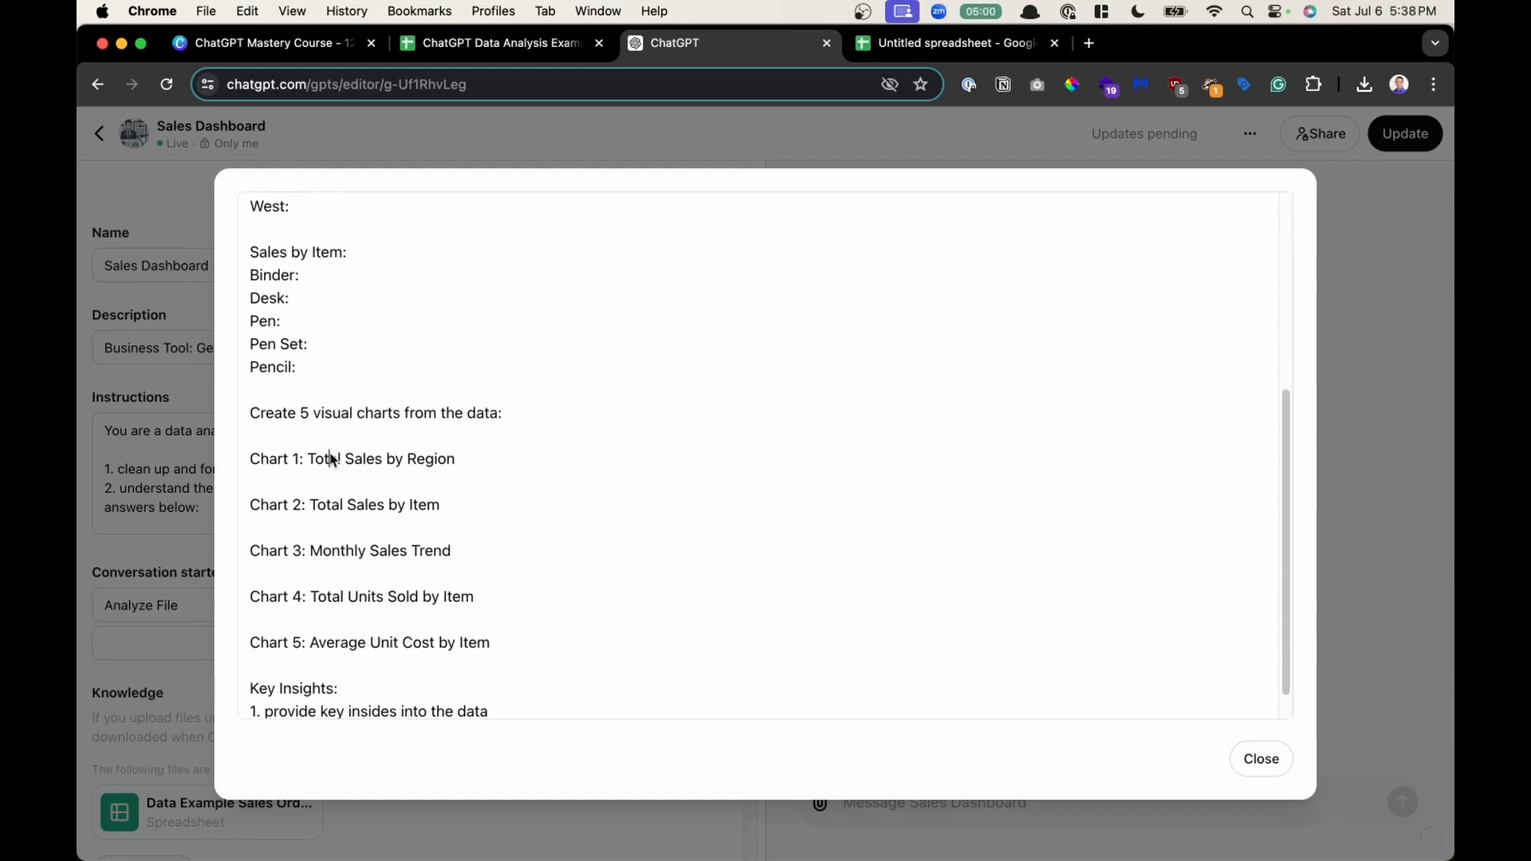
drag(328, 458, 481, 459)
click(310, 506)
drag(311, 506, 494, 511)
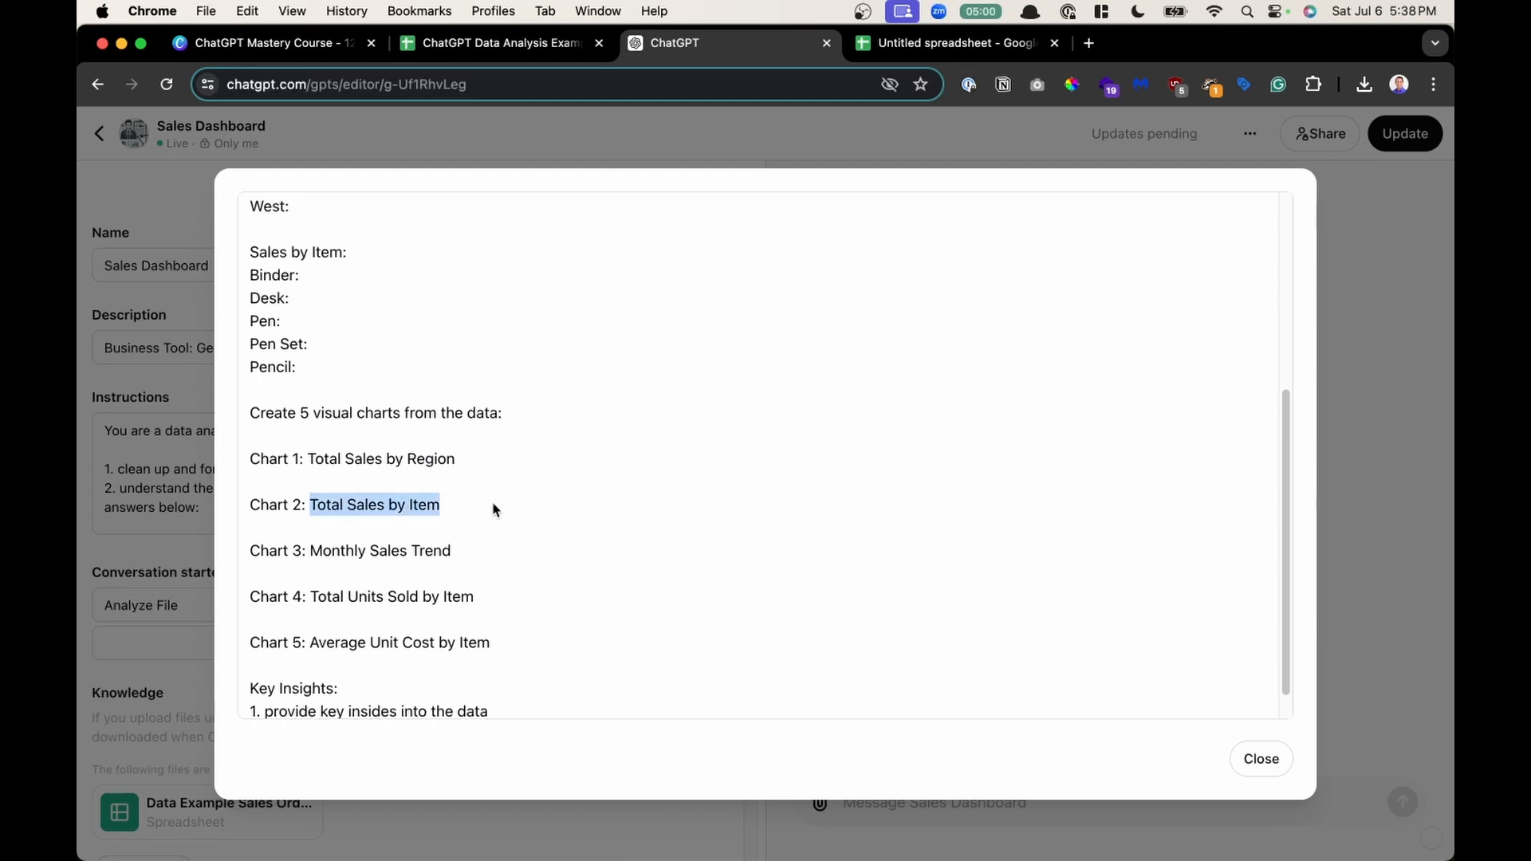
drag(341, 551, 480, 550)
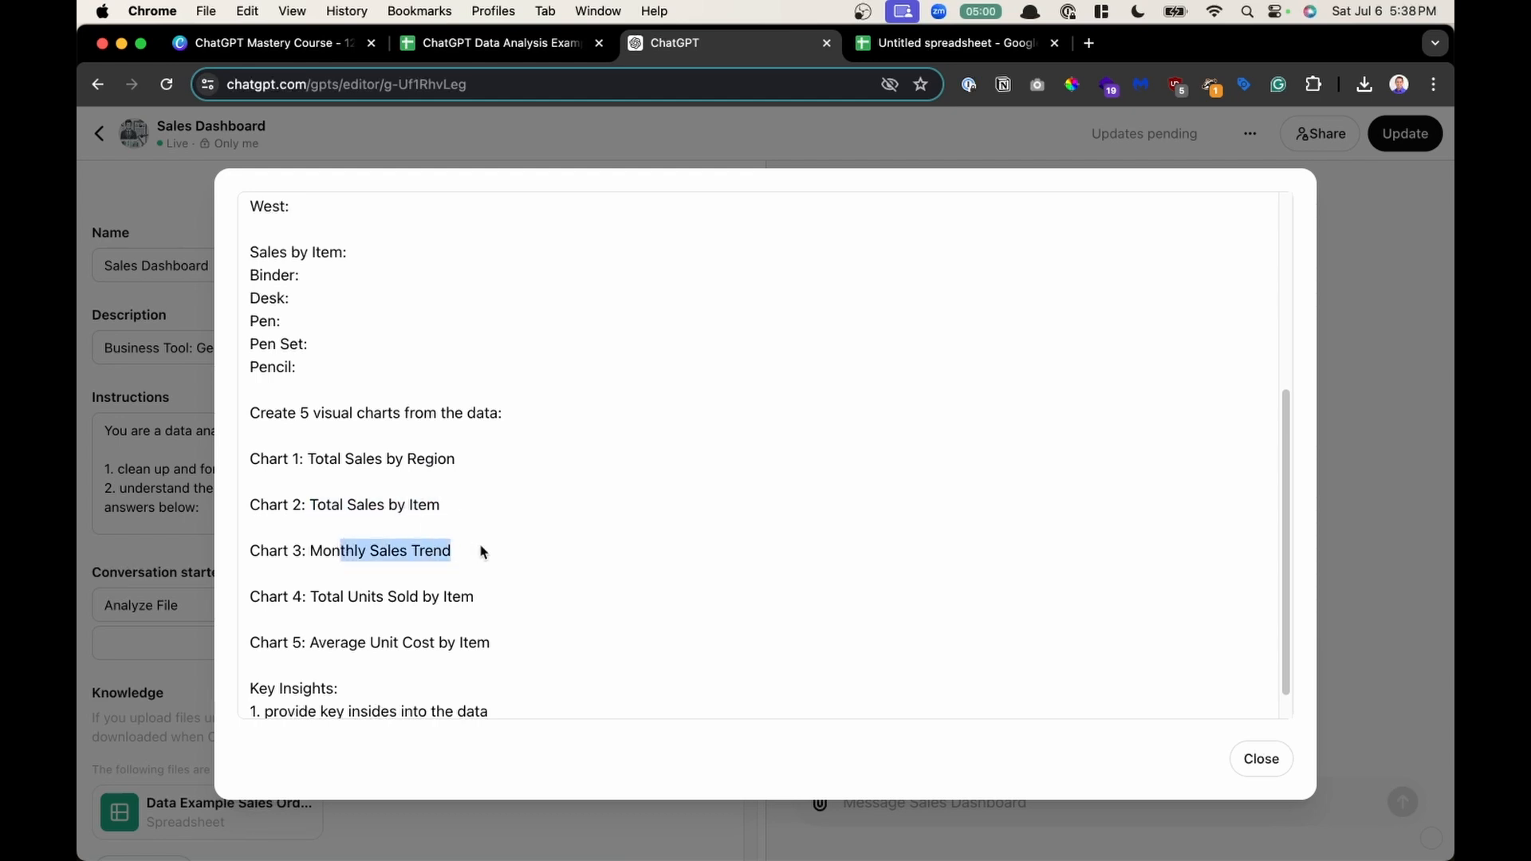
scroll(481, 548, down, 1)
drag(563, 701, 239, 660)
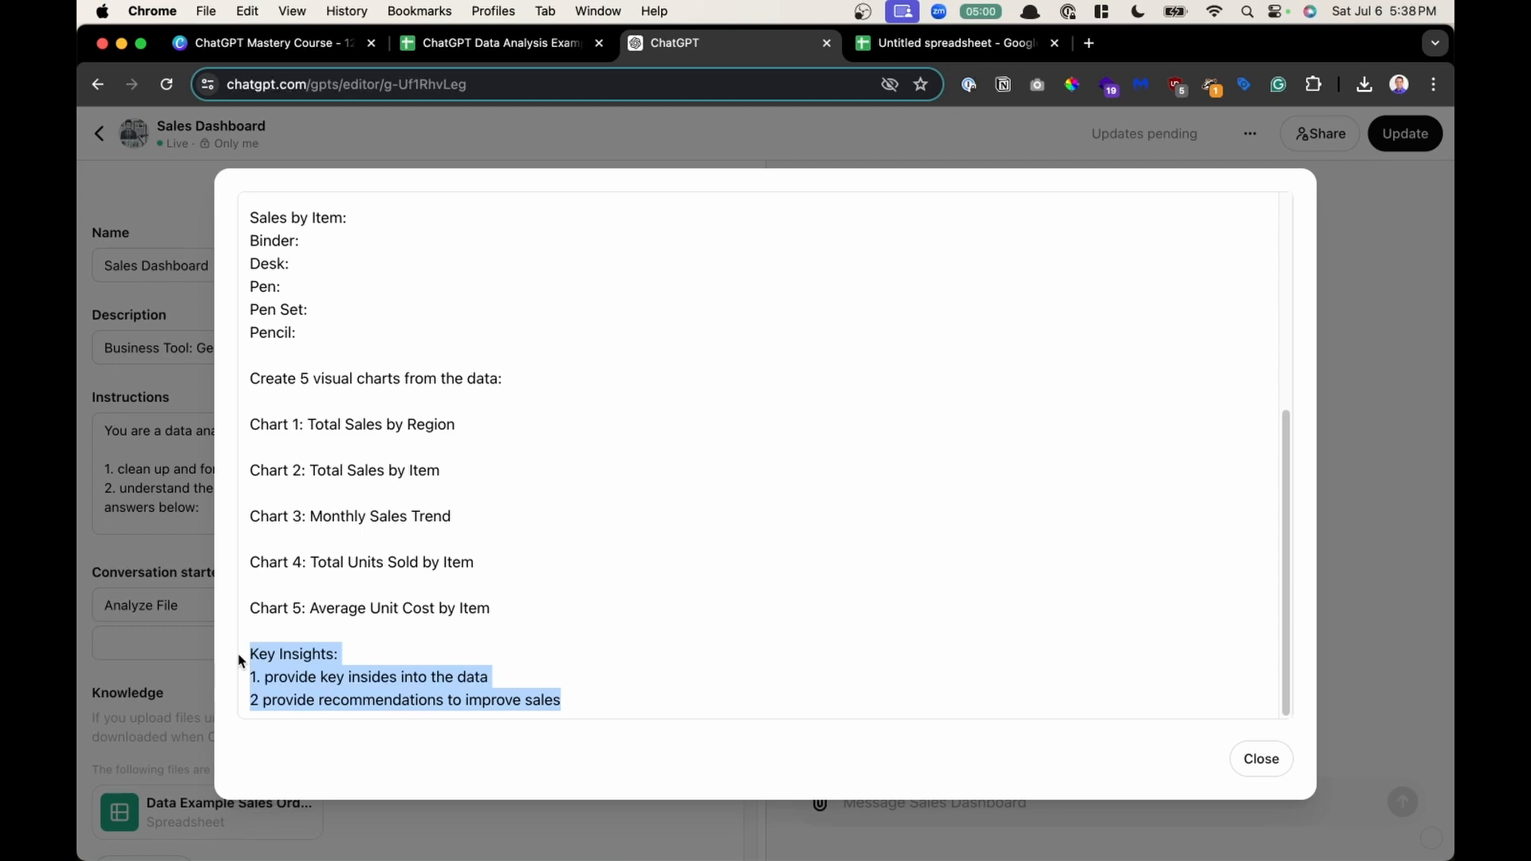
click(371, 685)
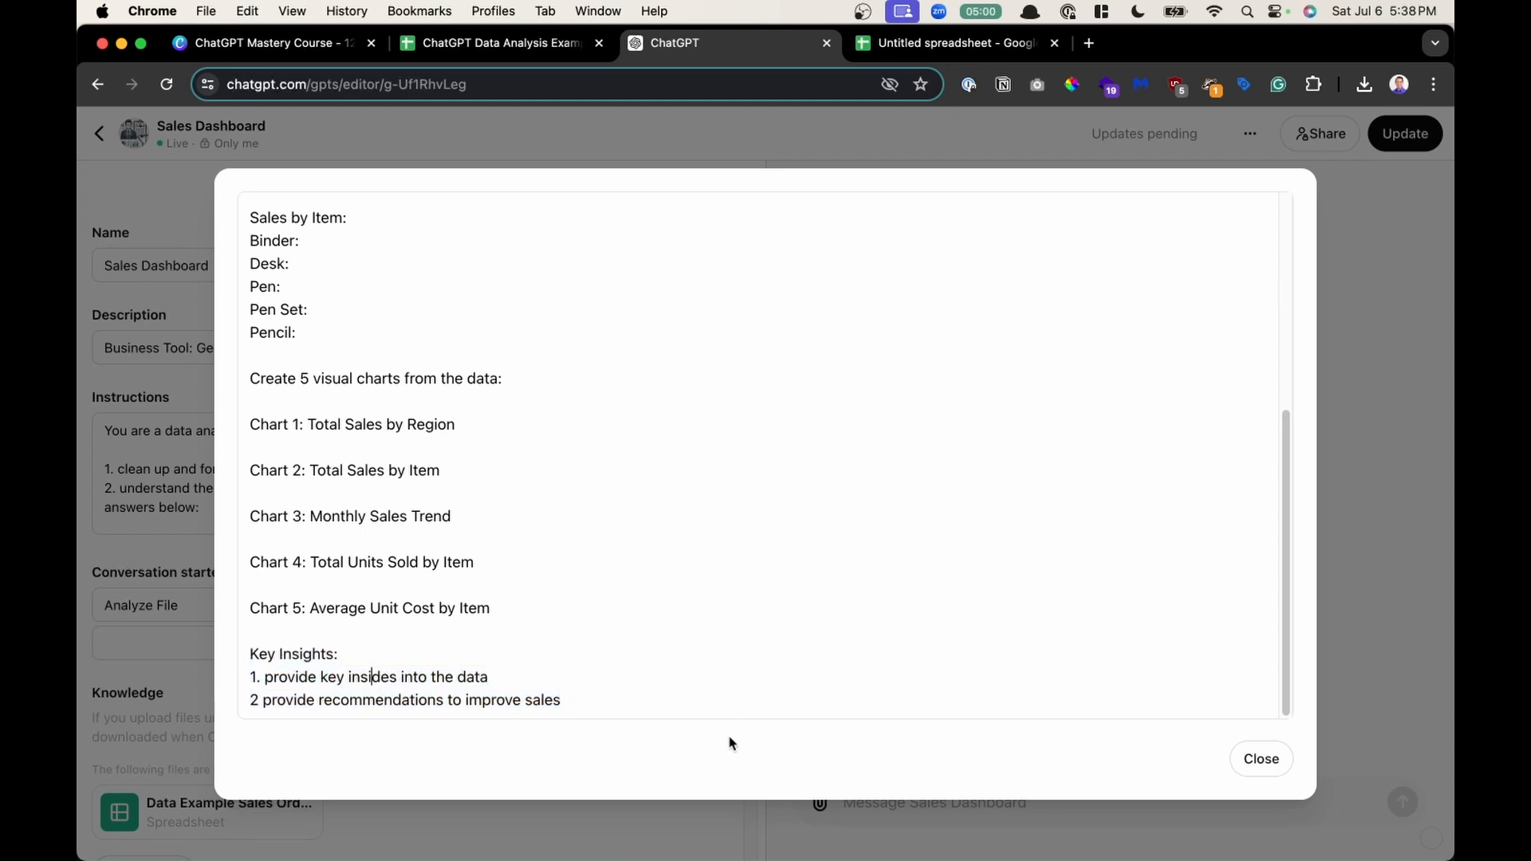
drag(704, 717, 356, 166)
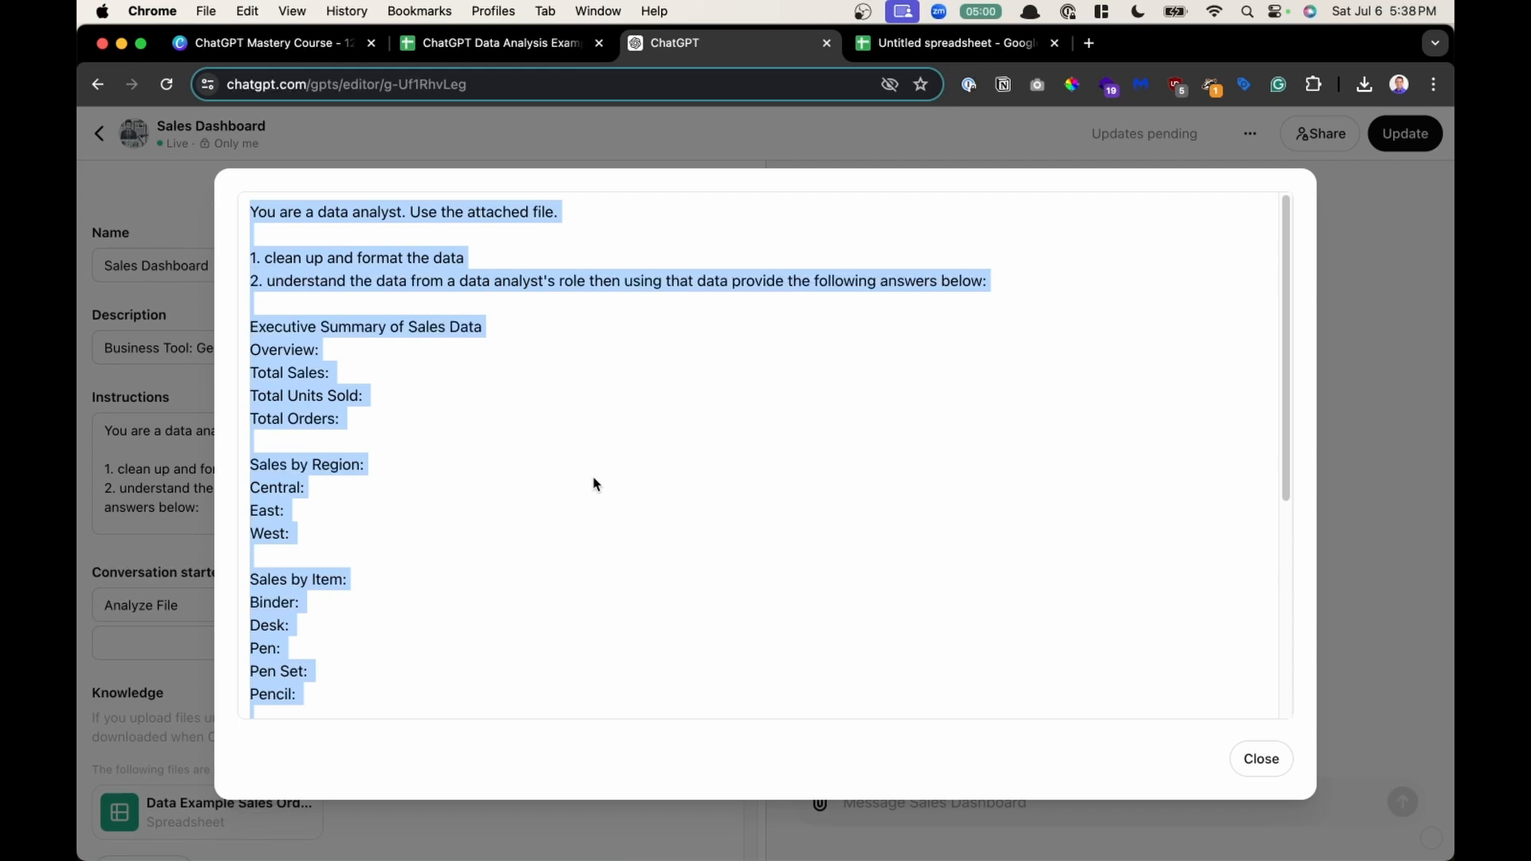
click(592, 503)
- Close the expanded instructions and review the attached Knowledge file and capabilities
click(1258, 759)
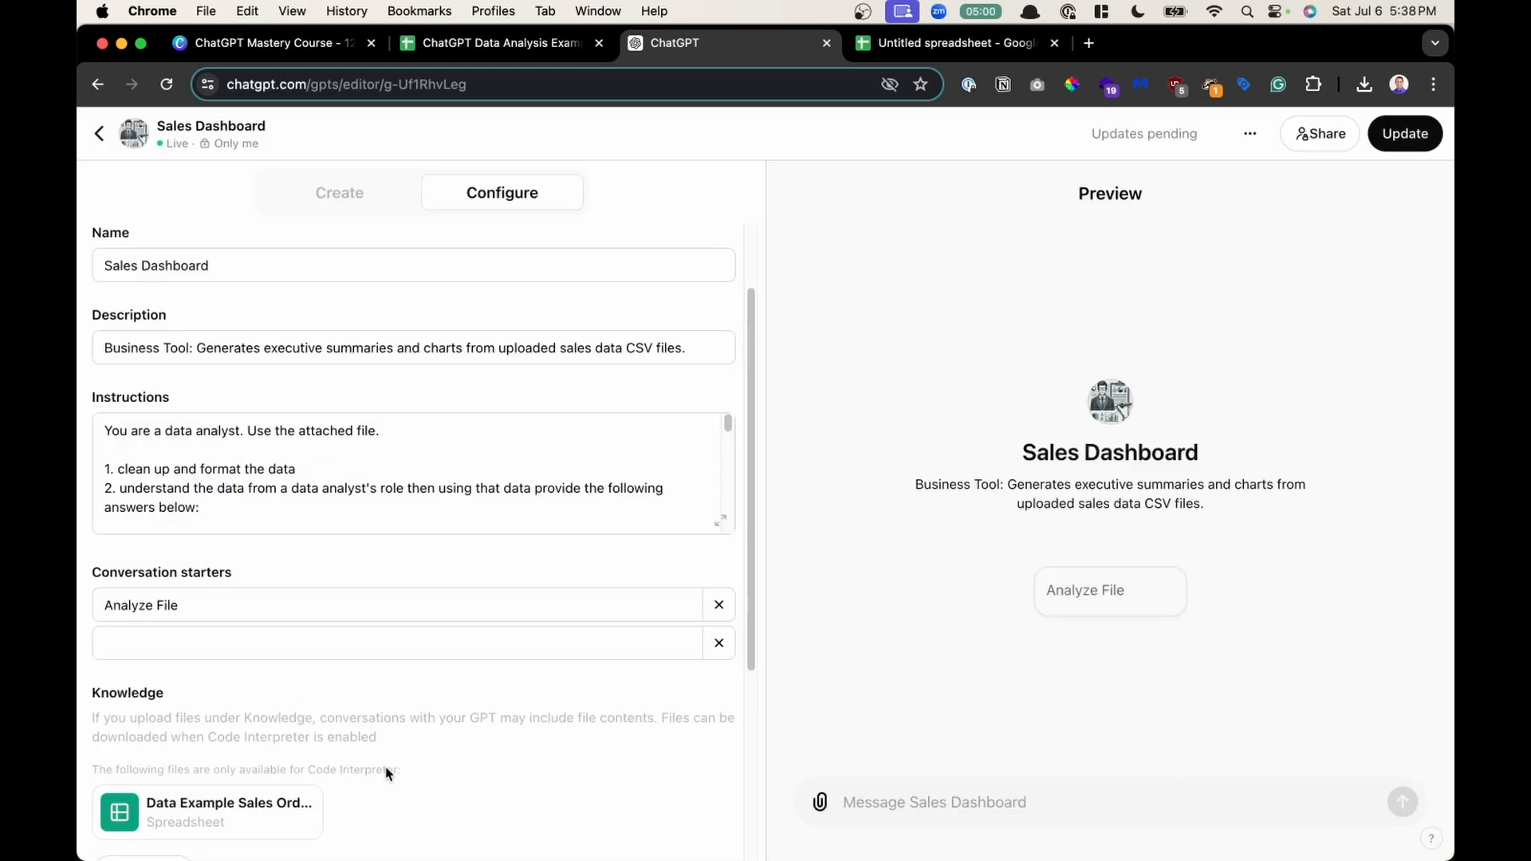
scroll(388, 773, down, 4)
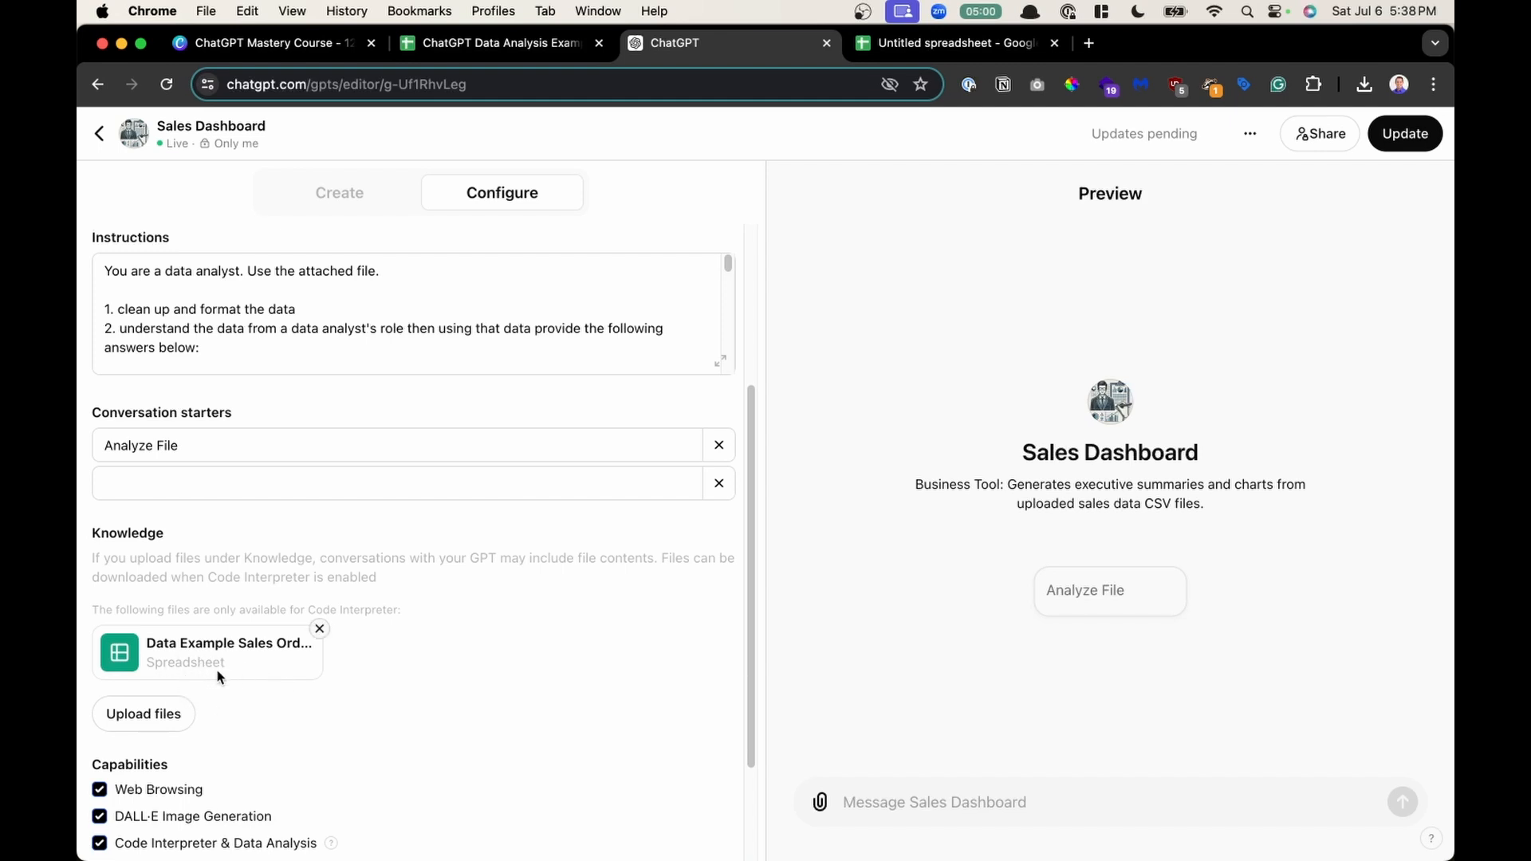
scroll(299, 666, up, 5)
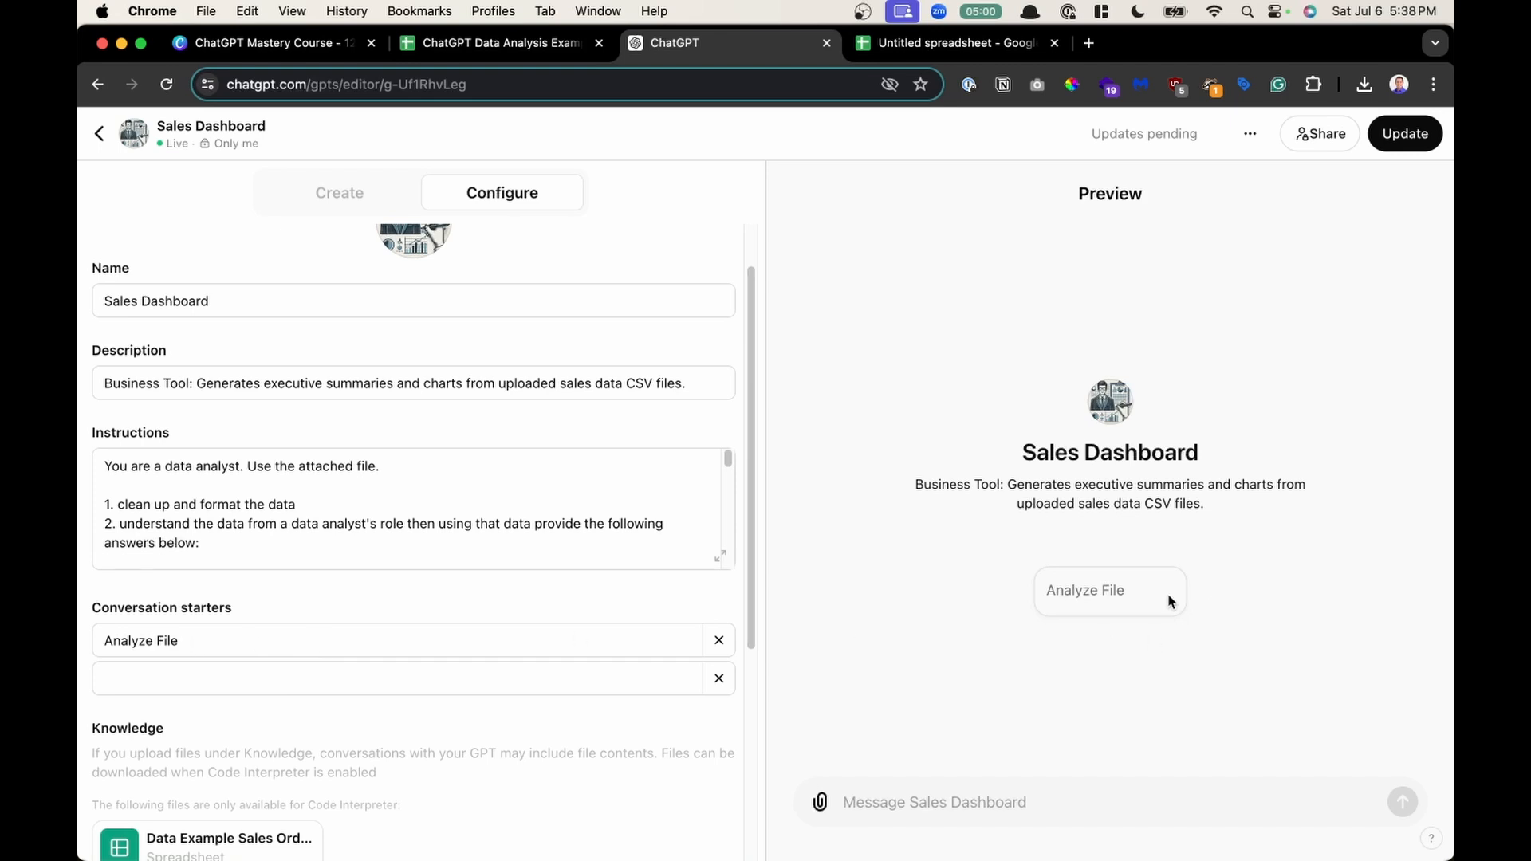
- Return from the editor to the Sales Dashboard GPT and run the Analyze File conversation starter
click(102, 134)
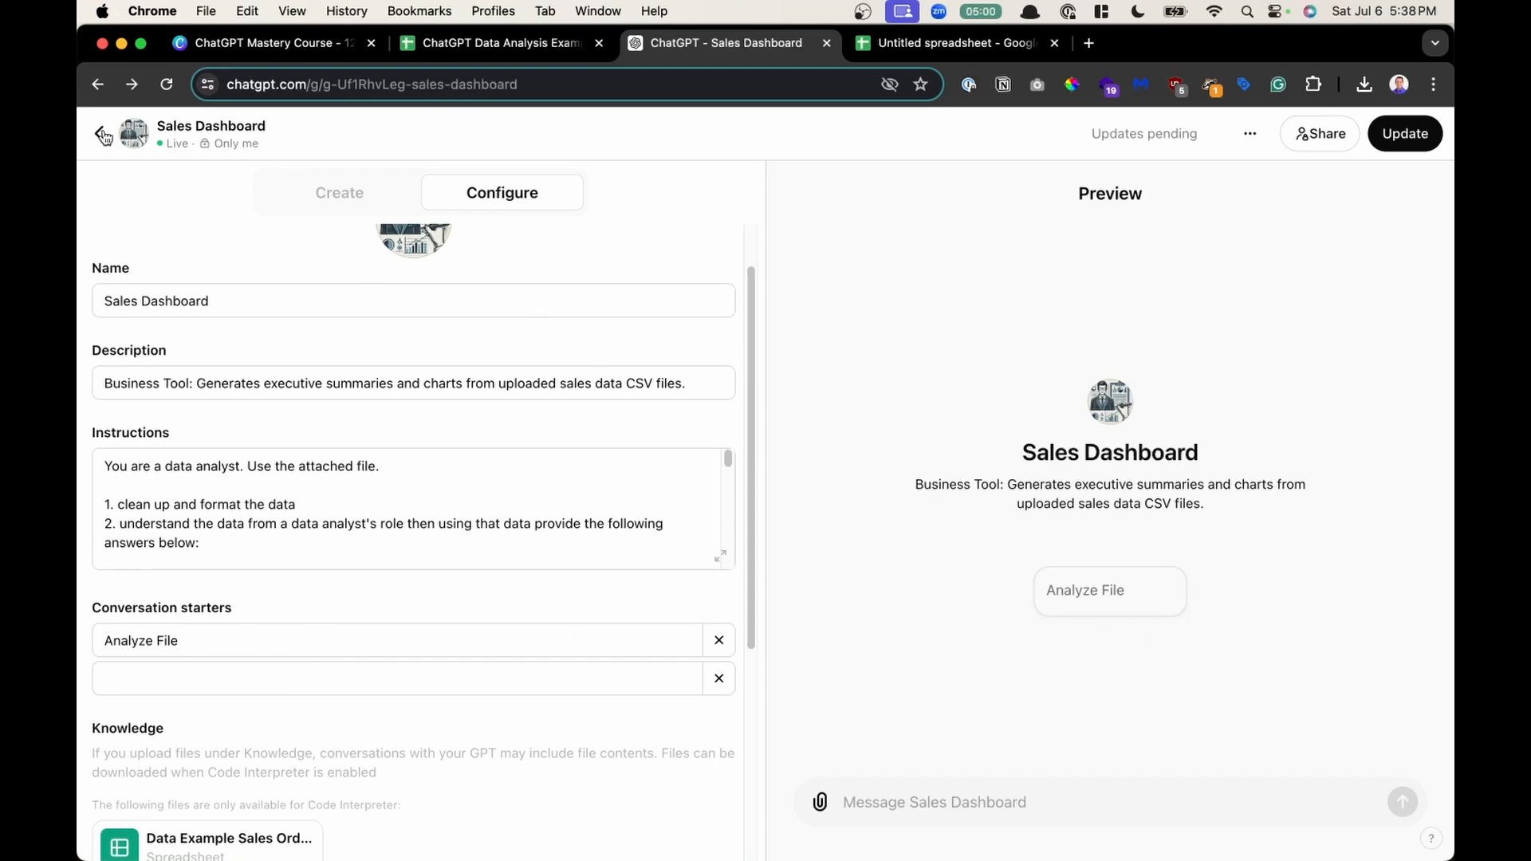
click(106, 134)
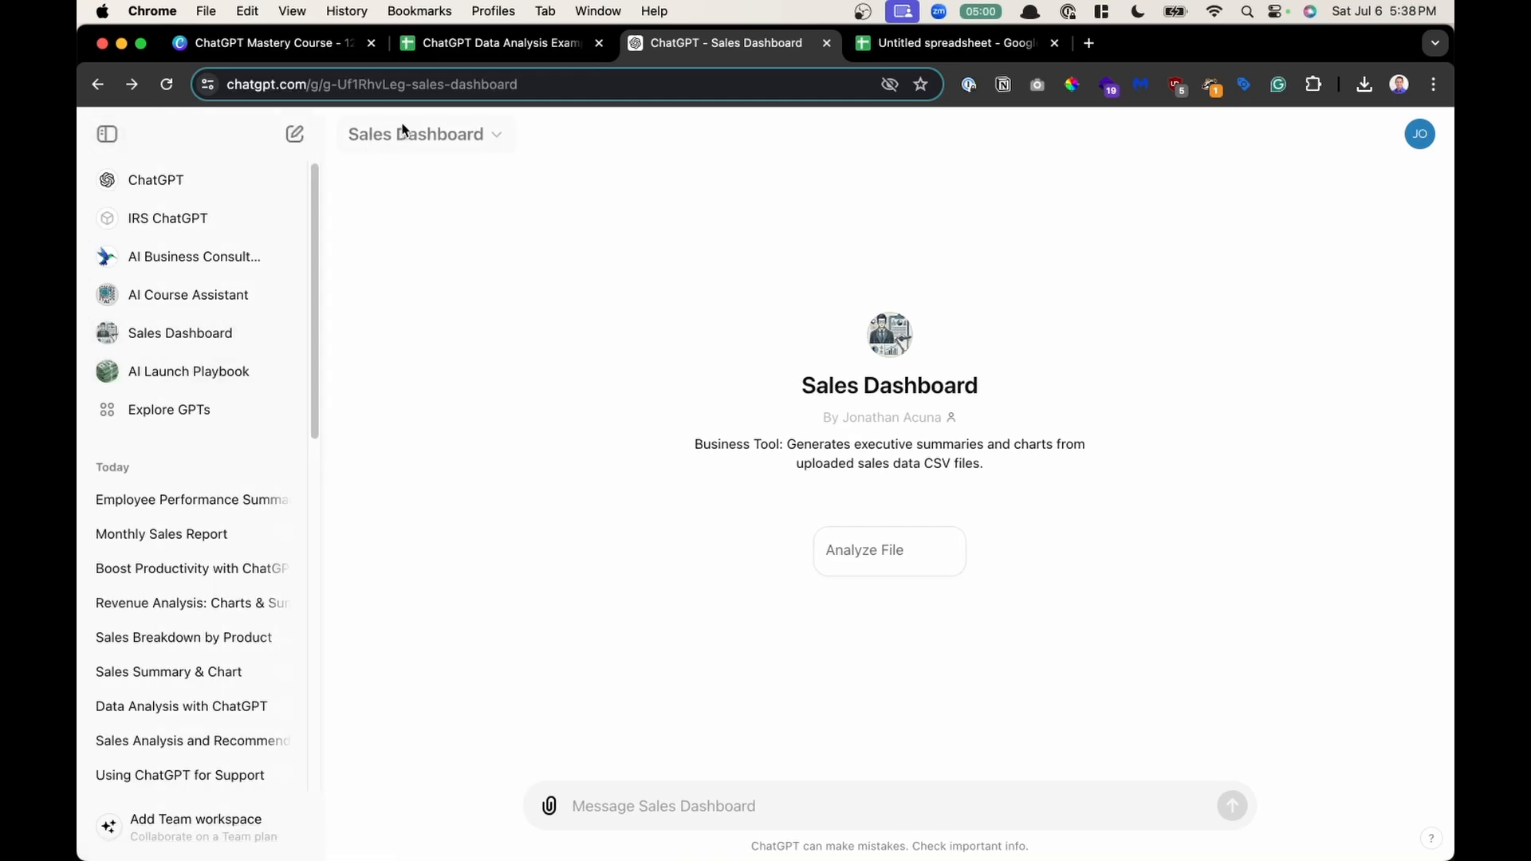
click(890, 559)
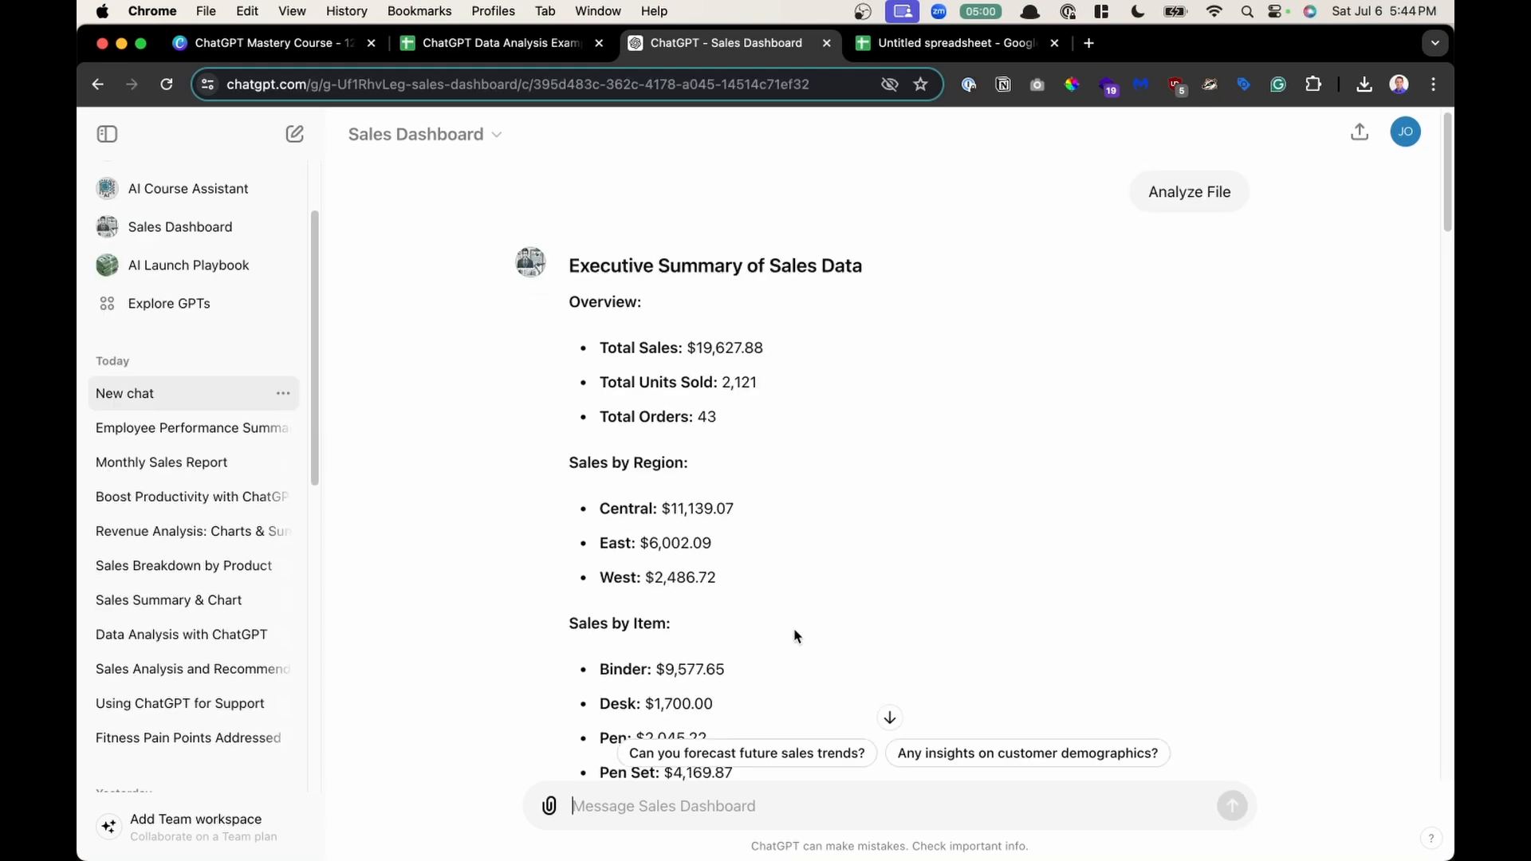
- Review the generated executive summary, highlighting its title, overview, region and item figures, down to the first chart
scroll(784, 414, down, 1)
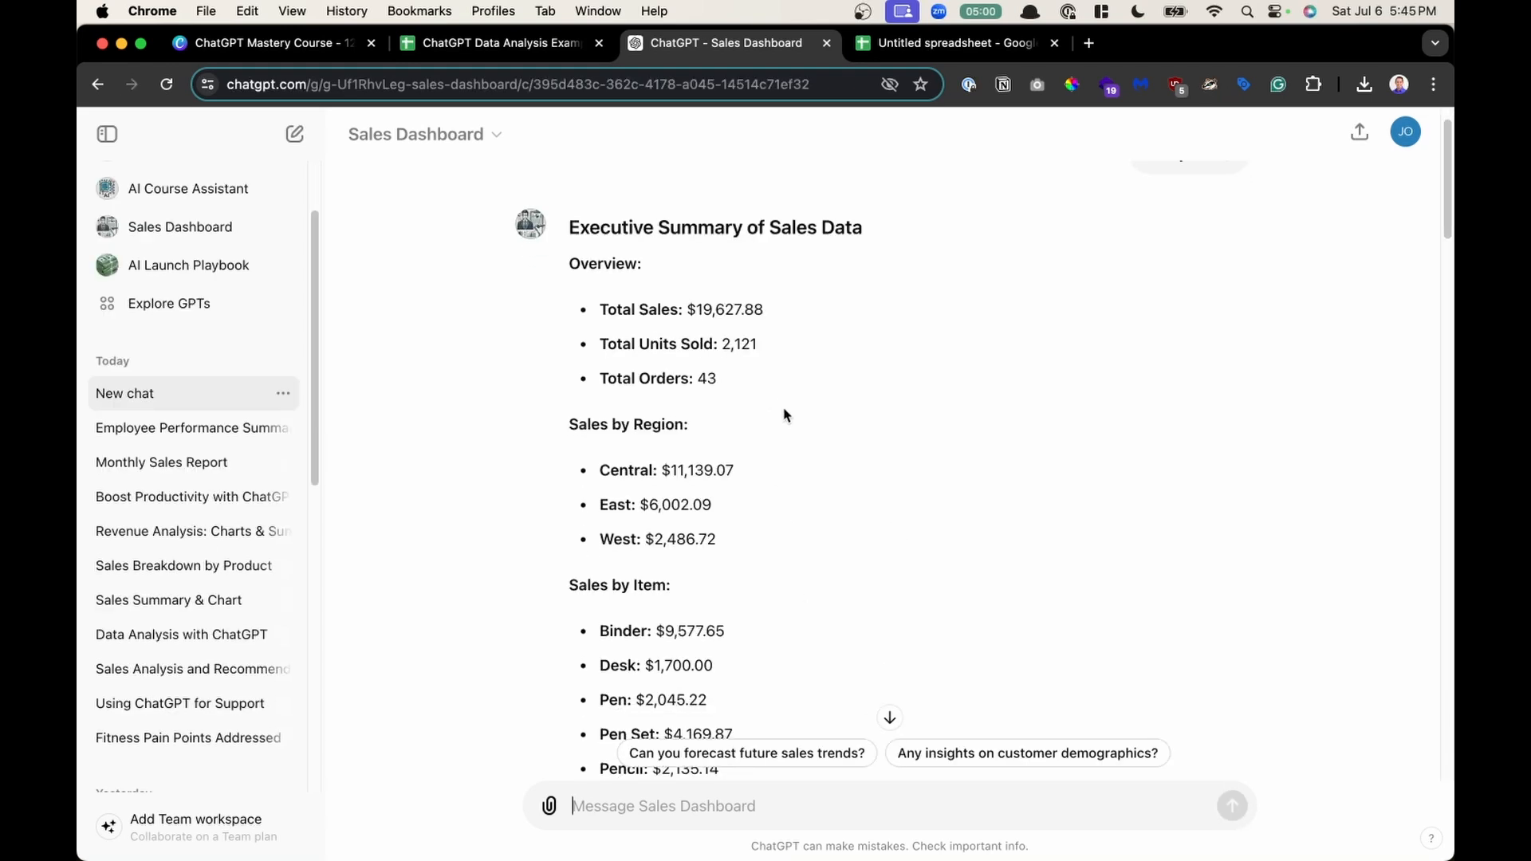
drag(602, 236, 804, 241)
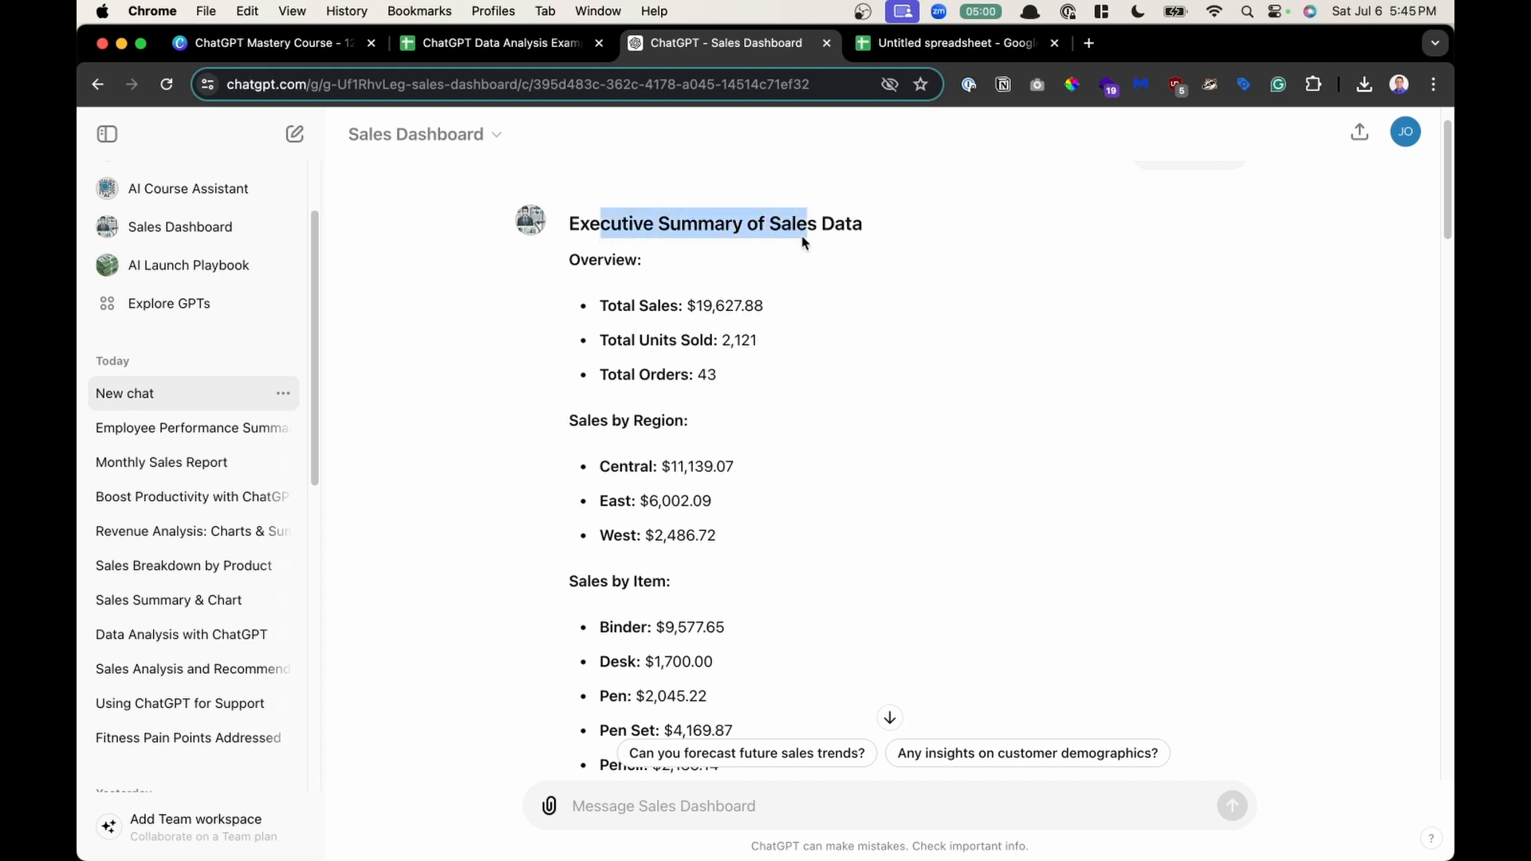
drag(649, 306, 758, 598)
scroll(758, 598, down, 2)
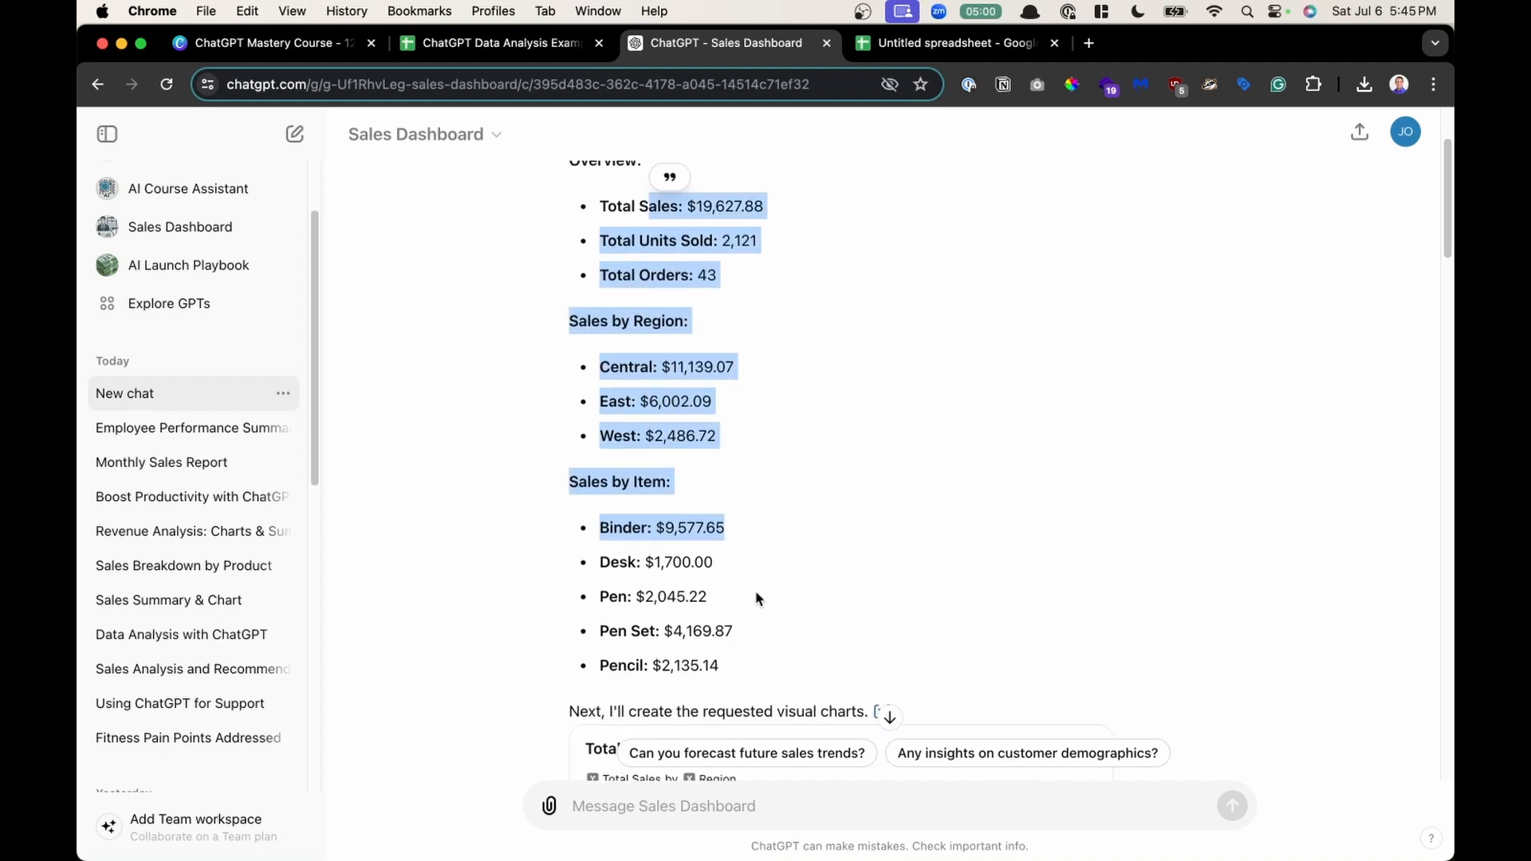
scroll(757, 598, down, 5)
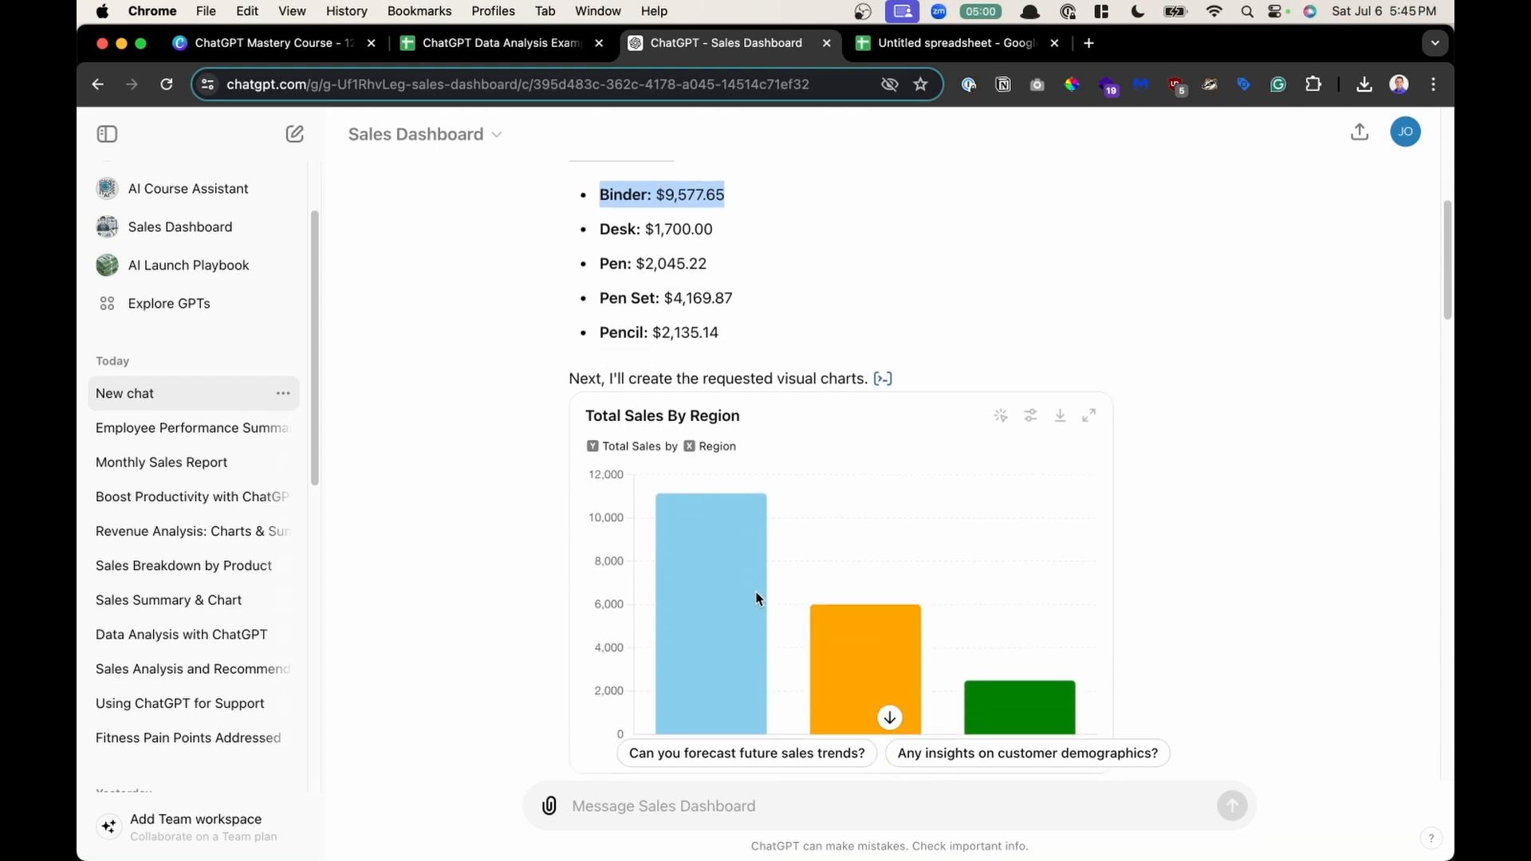
scroll(998, 674, down, 1)
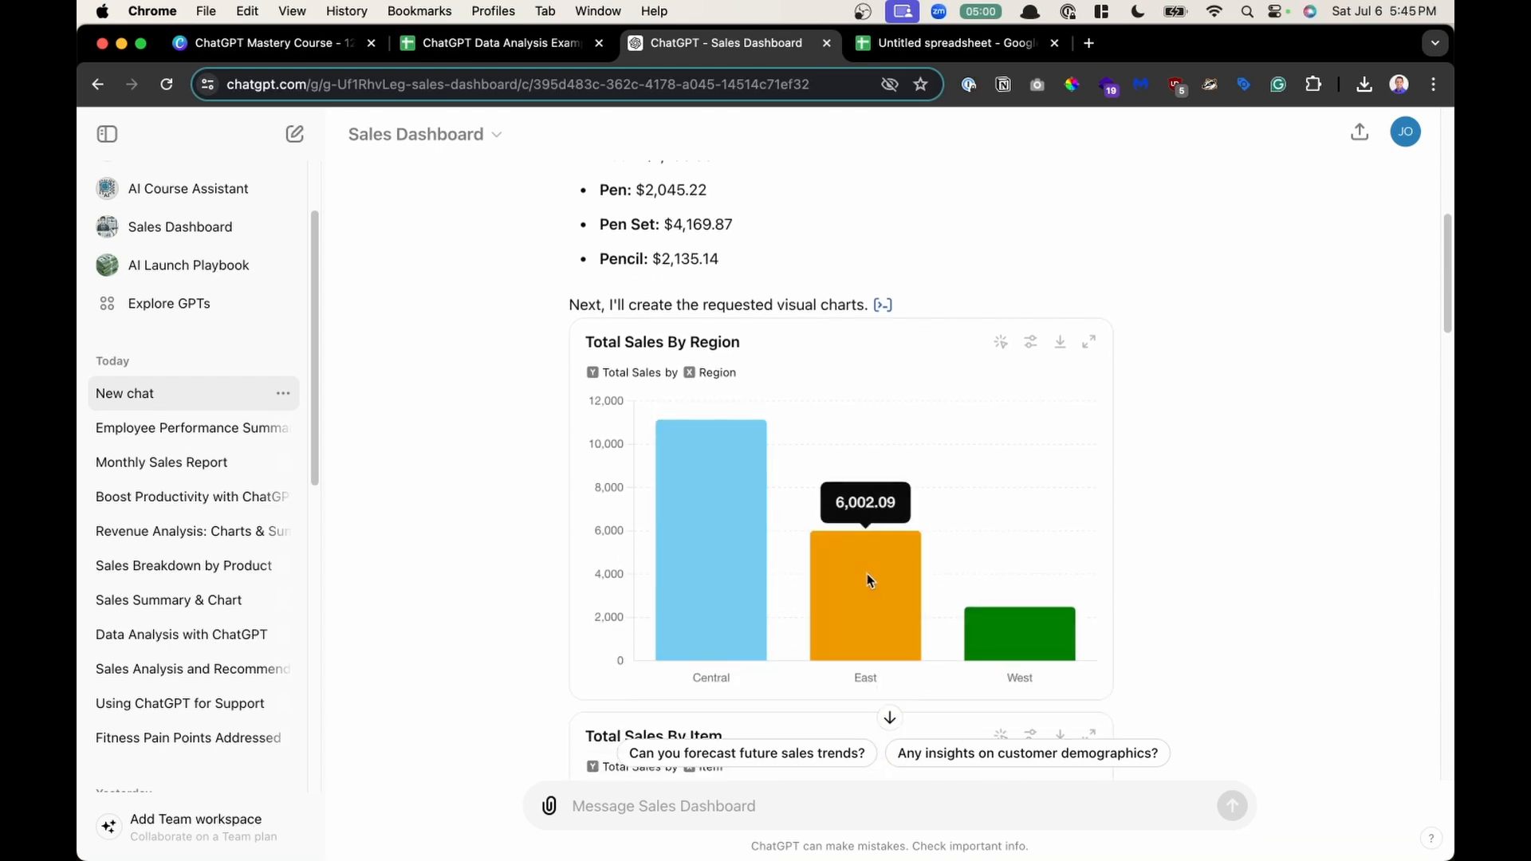
- Switch the Total Sales By Region chart to its static image version
mouse_move(1044, 645)
mouse_move(892, 579)
click(1002, 345)
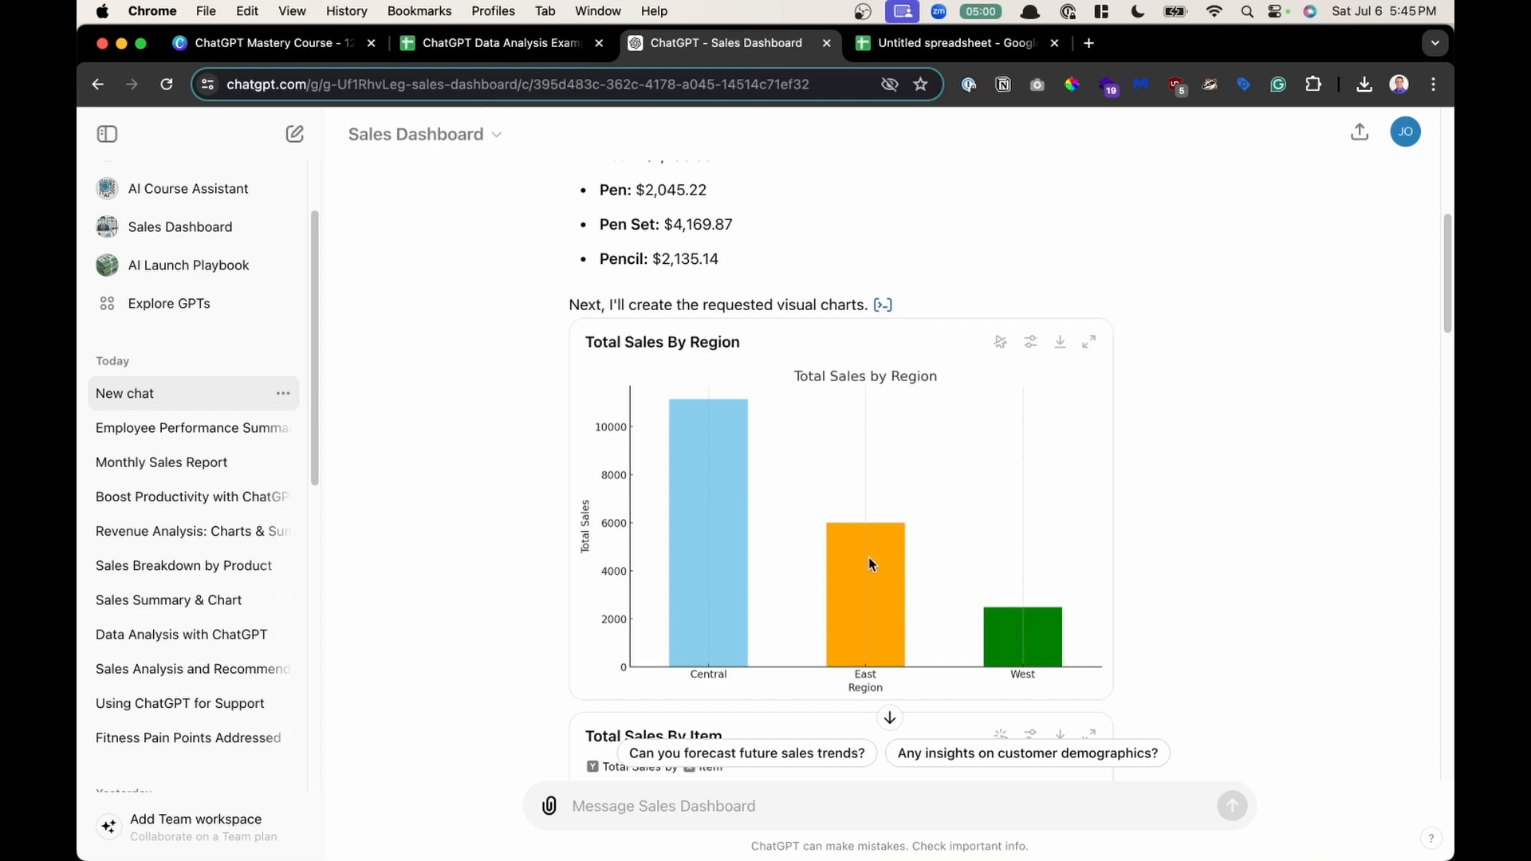
- Switch the Total Sales By Region chart back to its interactive version
click(1001, 342)
scroll(969, 386, up, 4)
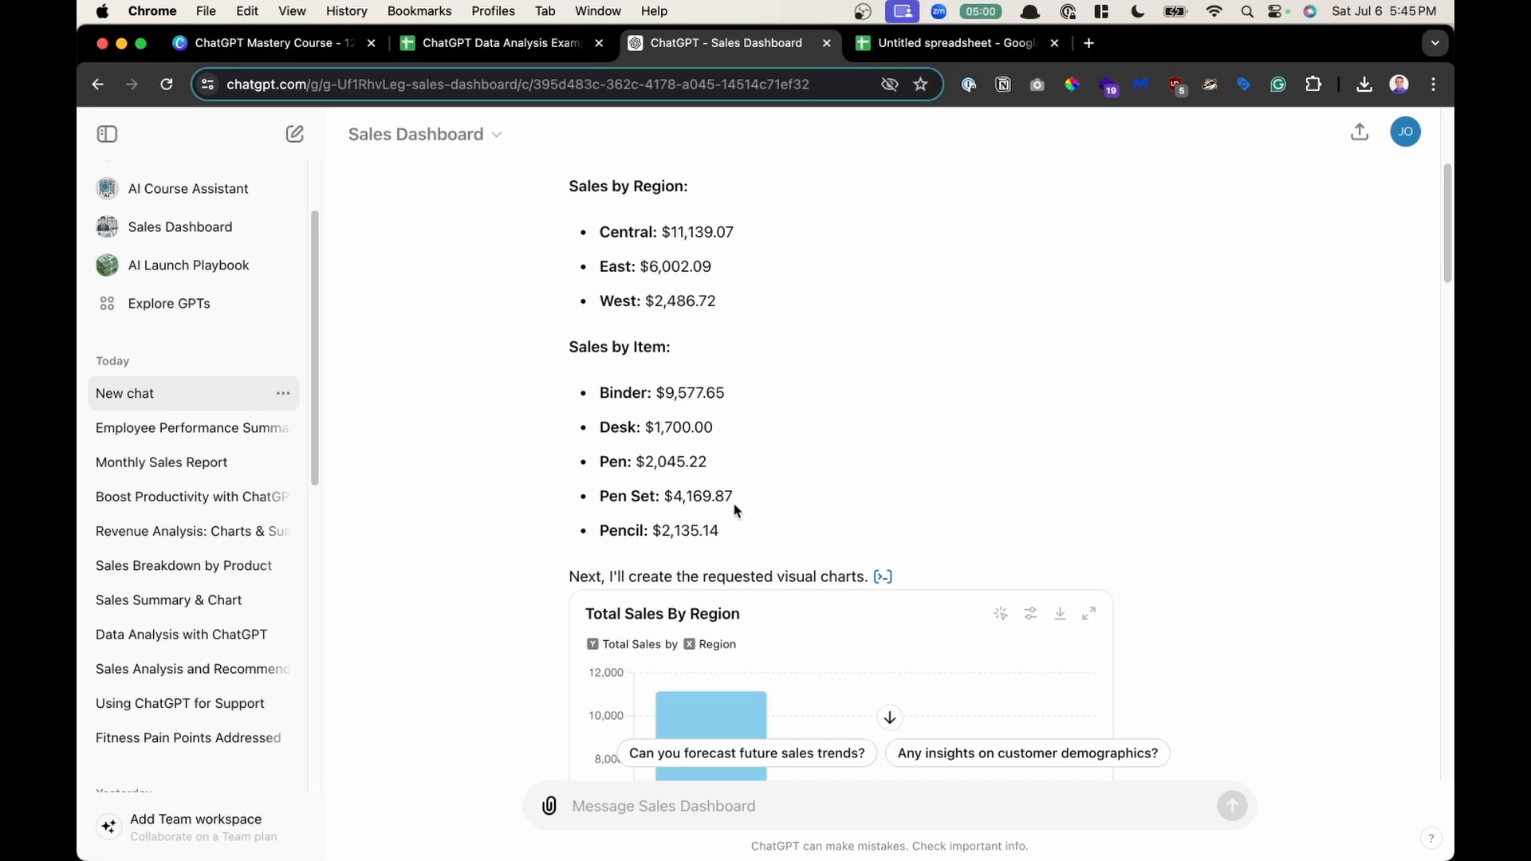
scroll(734, 510, down, 2)
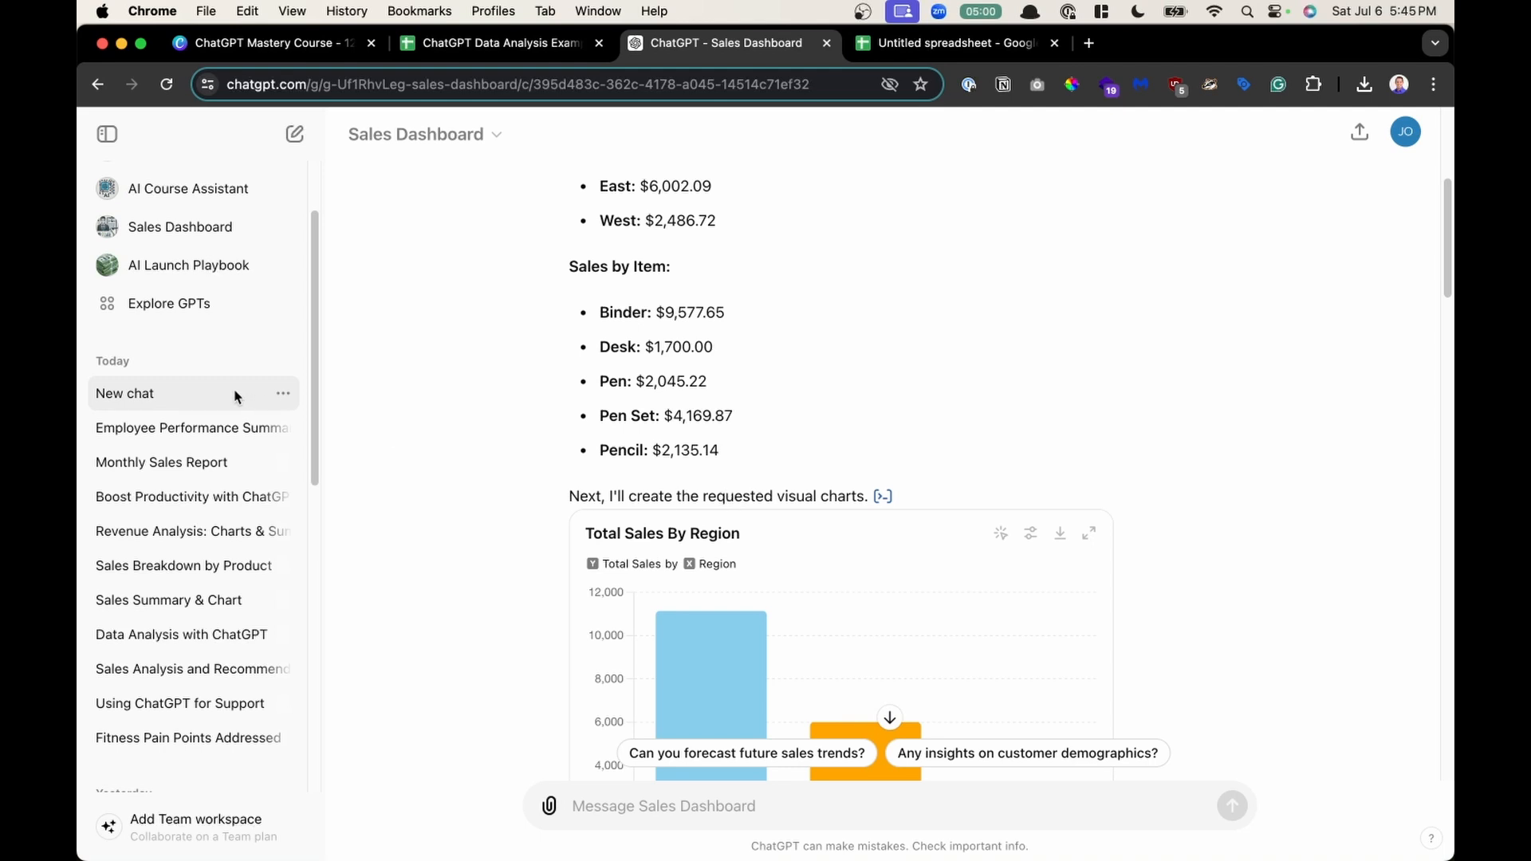
- Review the Total Sales By Item, Monthly Sales Trend, Total Units Sold By Item and Average Unit Cost By Item charts
scroll(692, 397, down, 2)
scroll(843, 421, down, 15)
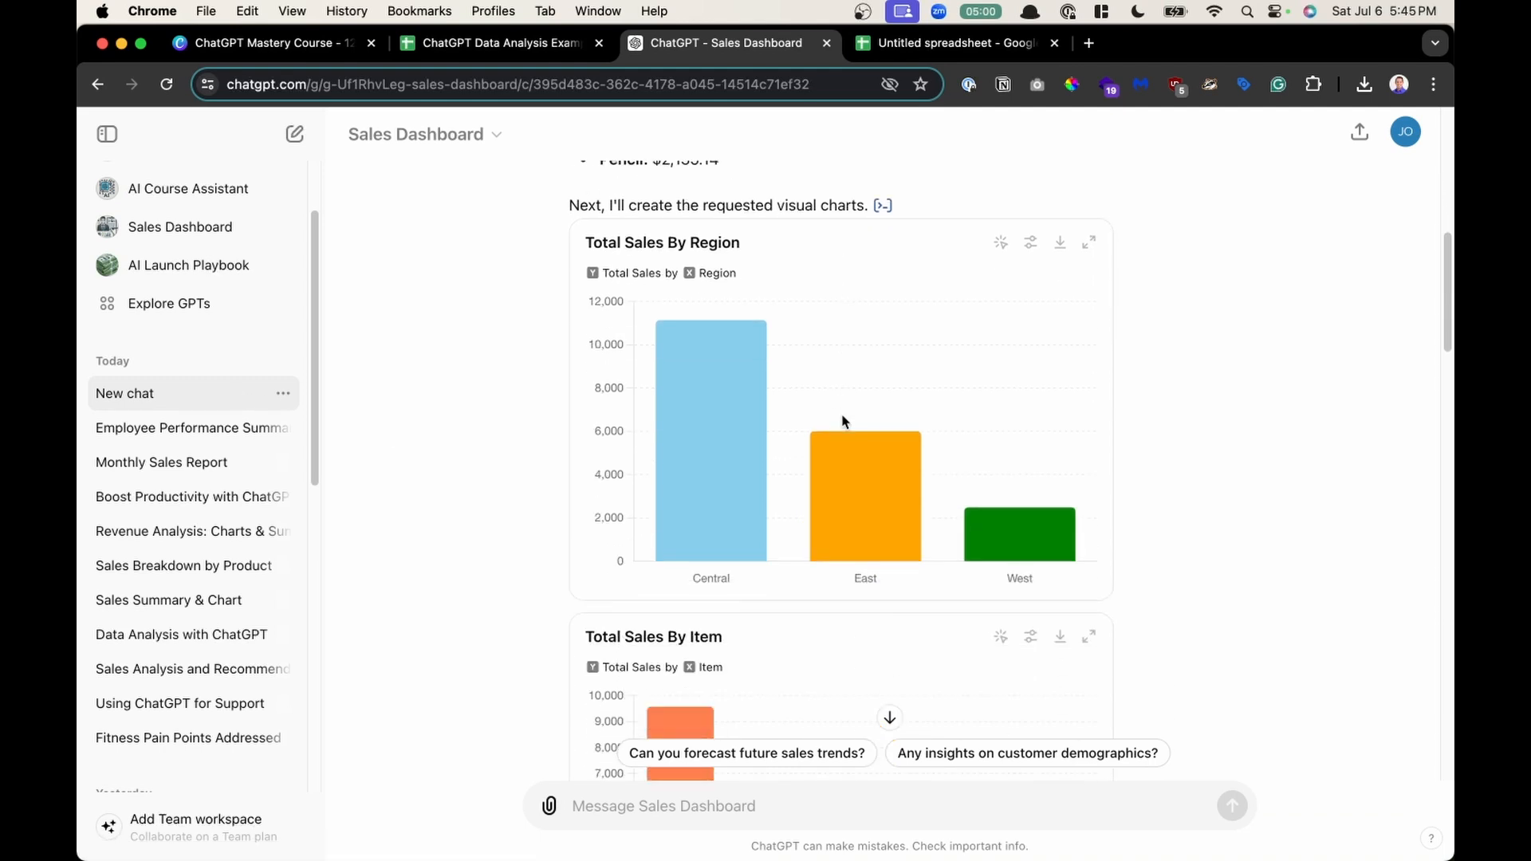
scroll(844, 421, down, 8)
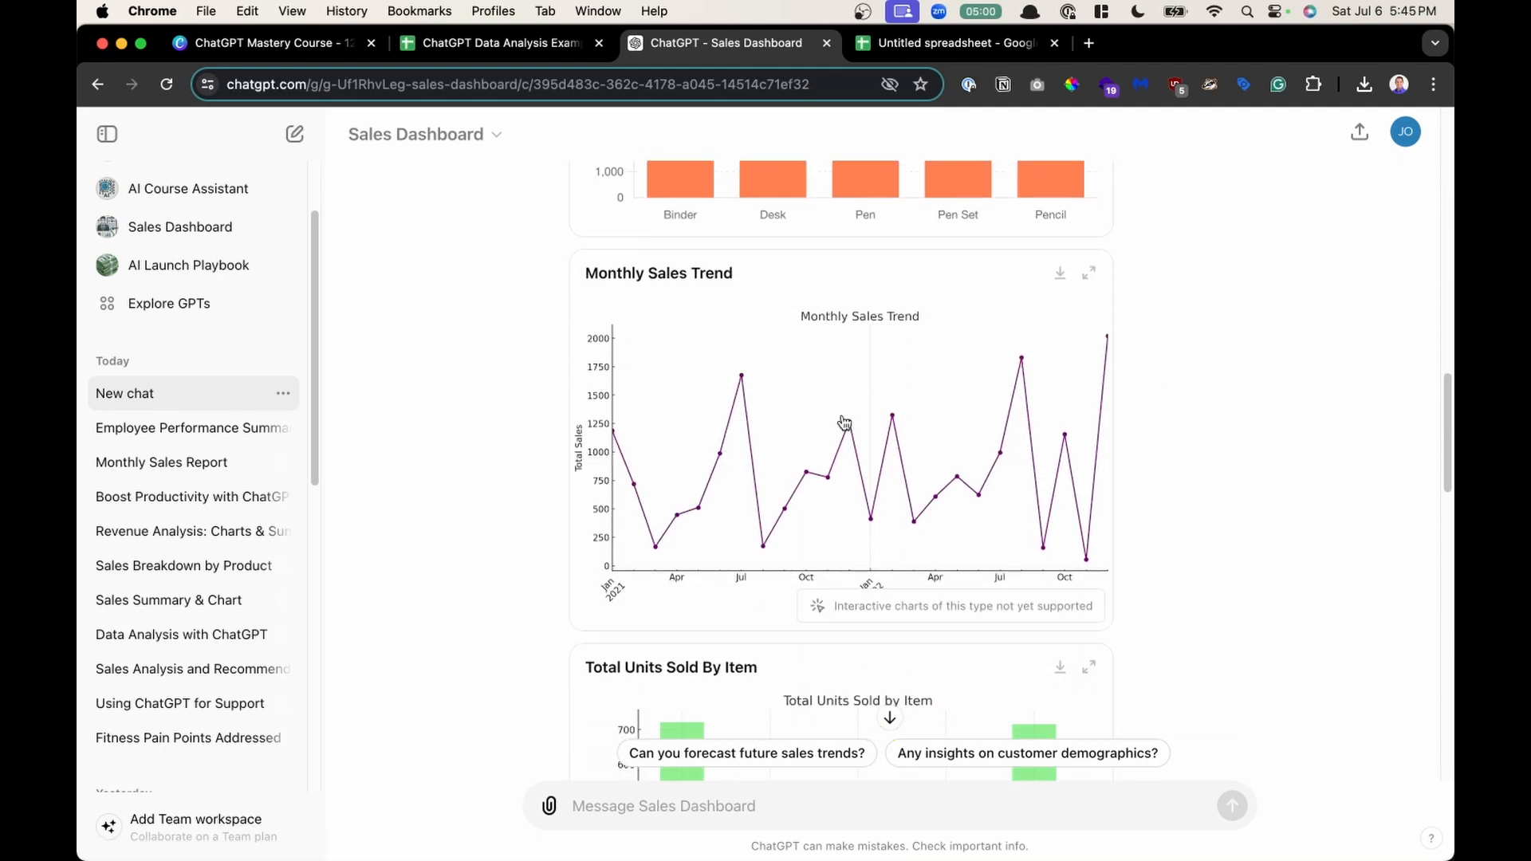
scroll(844, 421, down, 11)
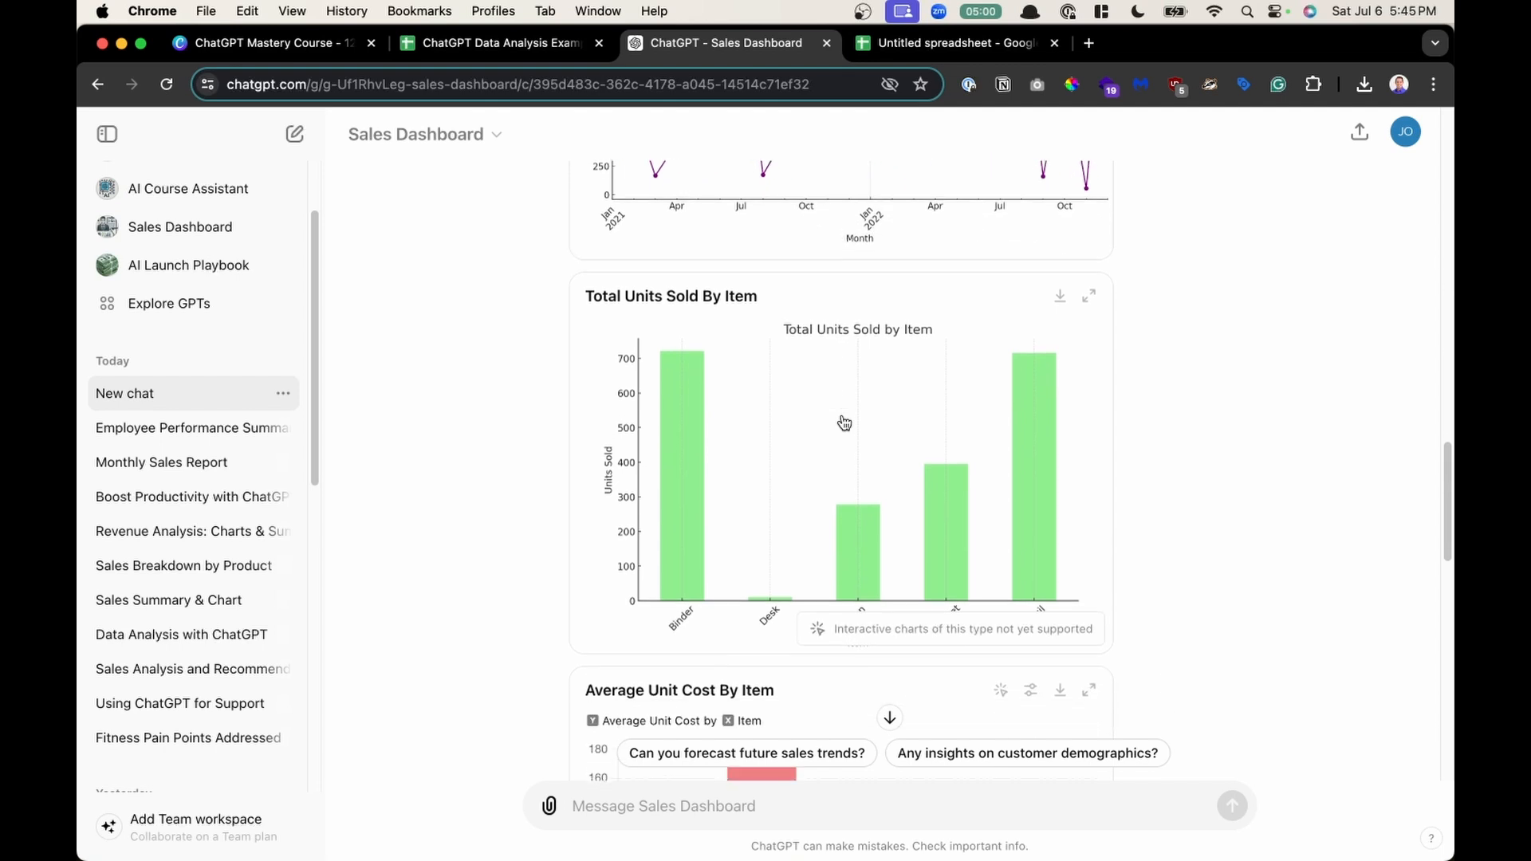
scroll(844, 421, down, 2)
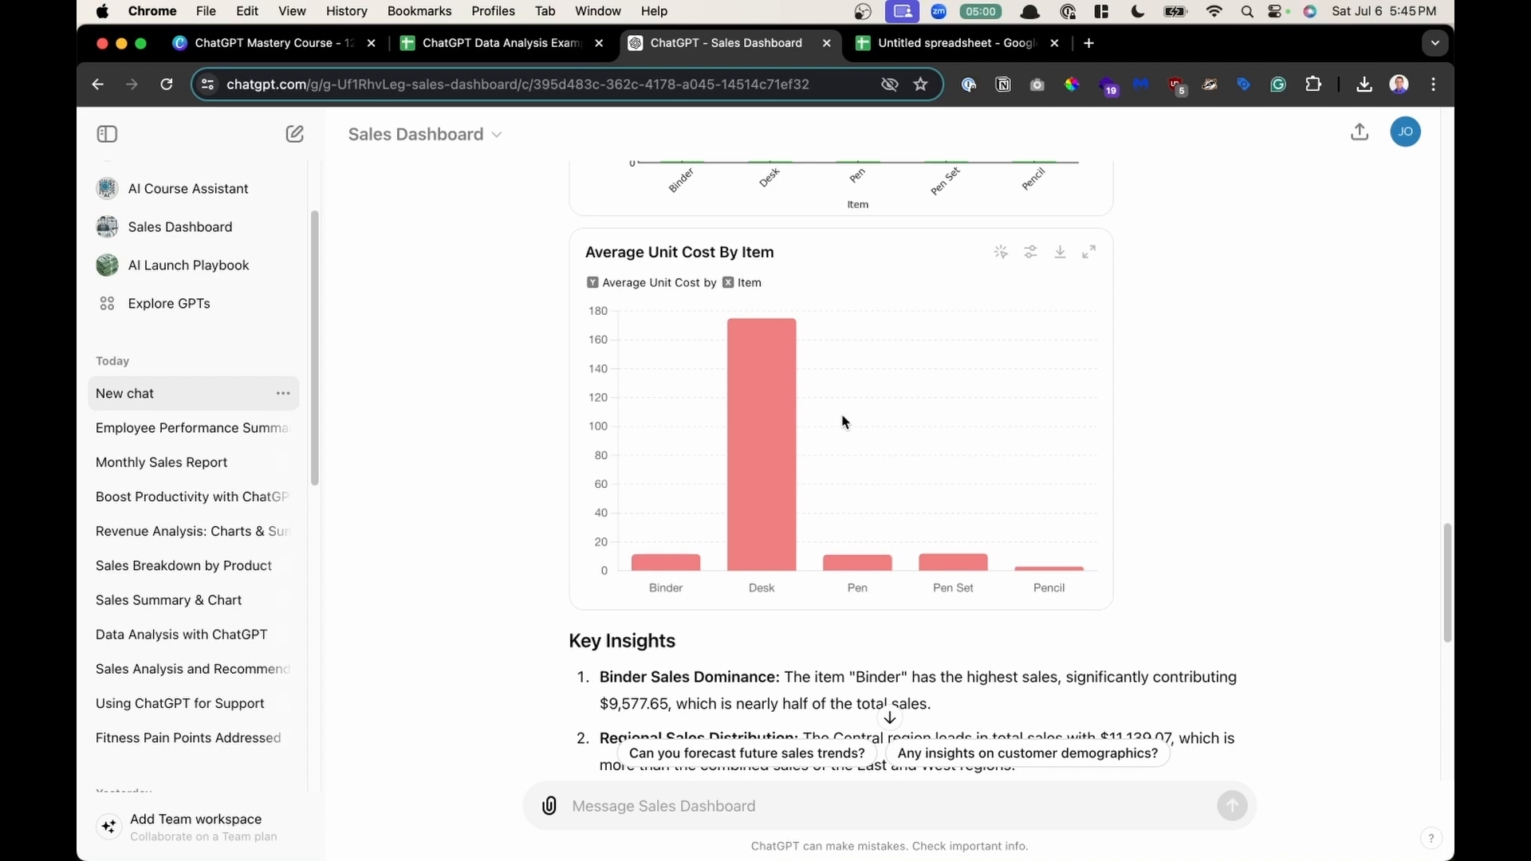
- Read through the Key Insights and Recommendations to Improve Sales sections, highlighting their points
scroll(844, 421, down, 8)
drag(649, 444, 887, 648)
scroll(886, 649, down, 2)
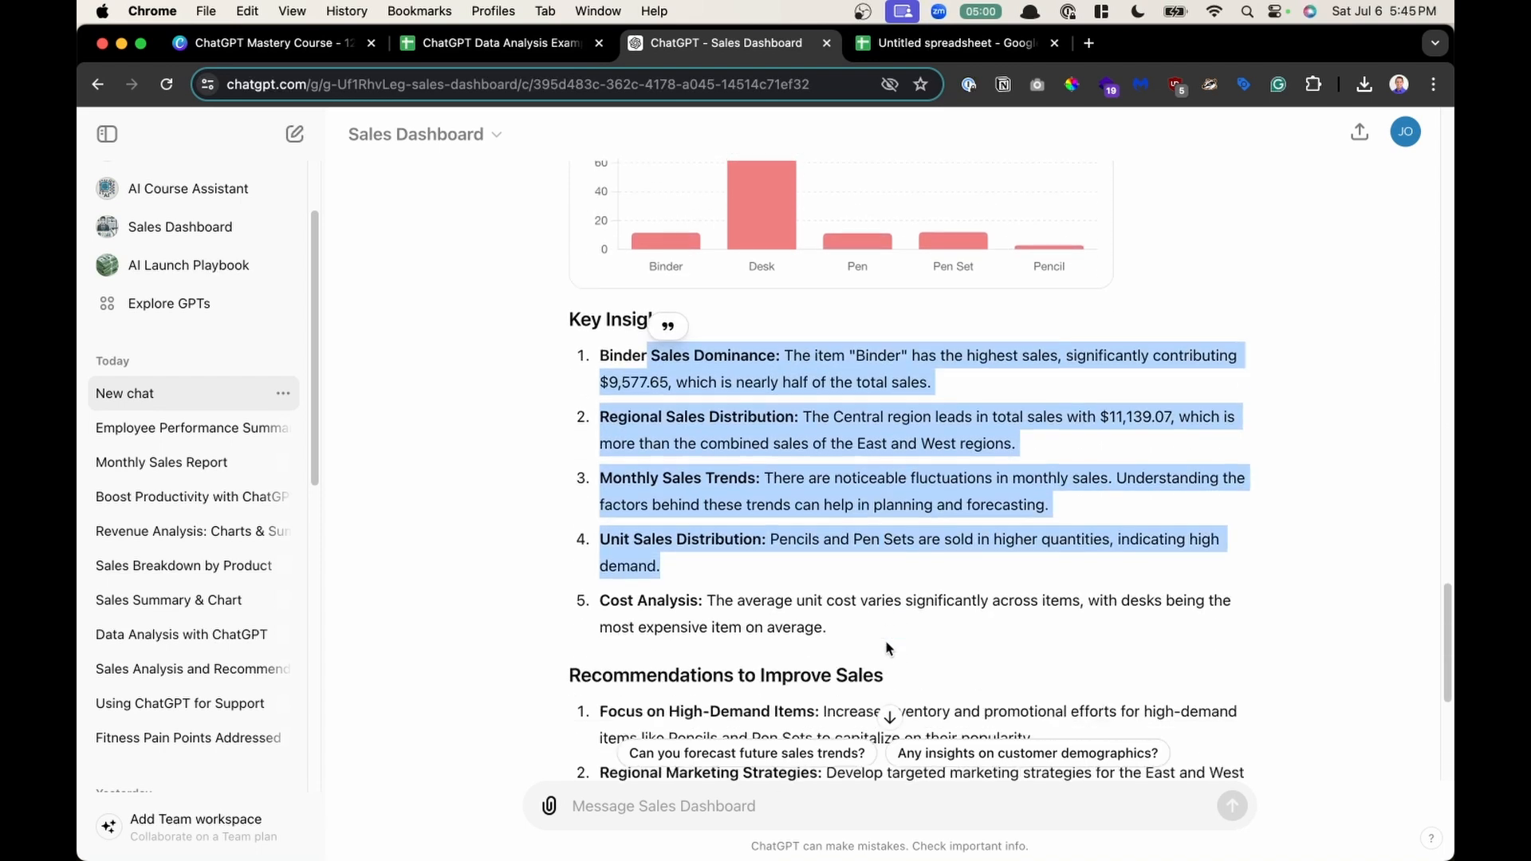
scroll(887, 648, down, 6)
drag(630, 457, 875, 557)
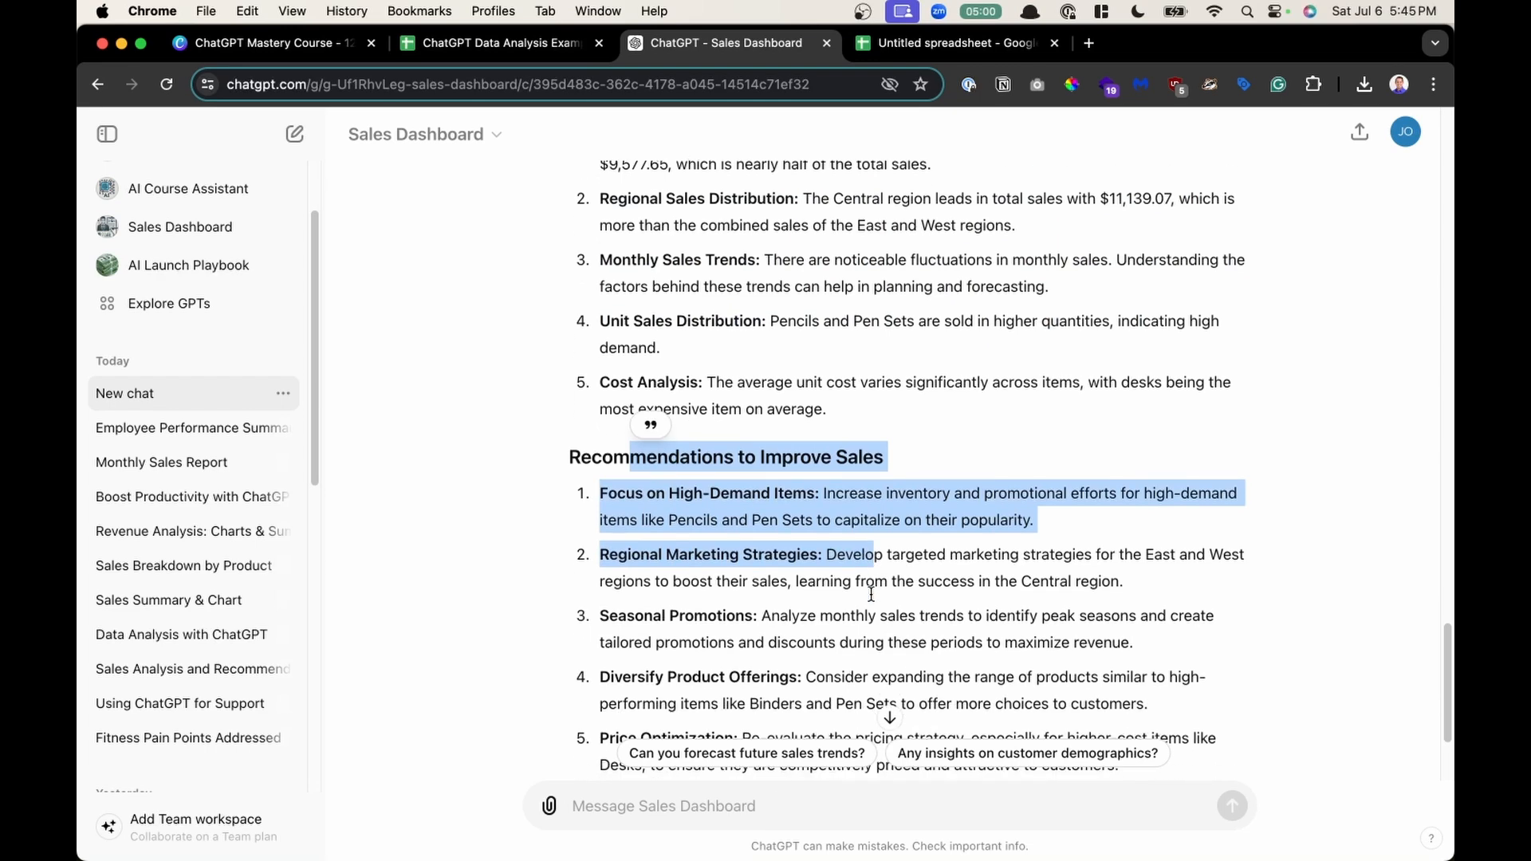
scroll(871, 594, down, 1)
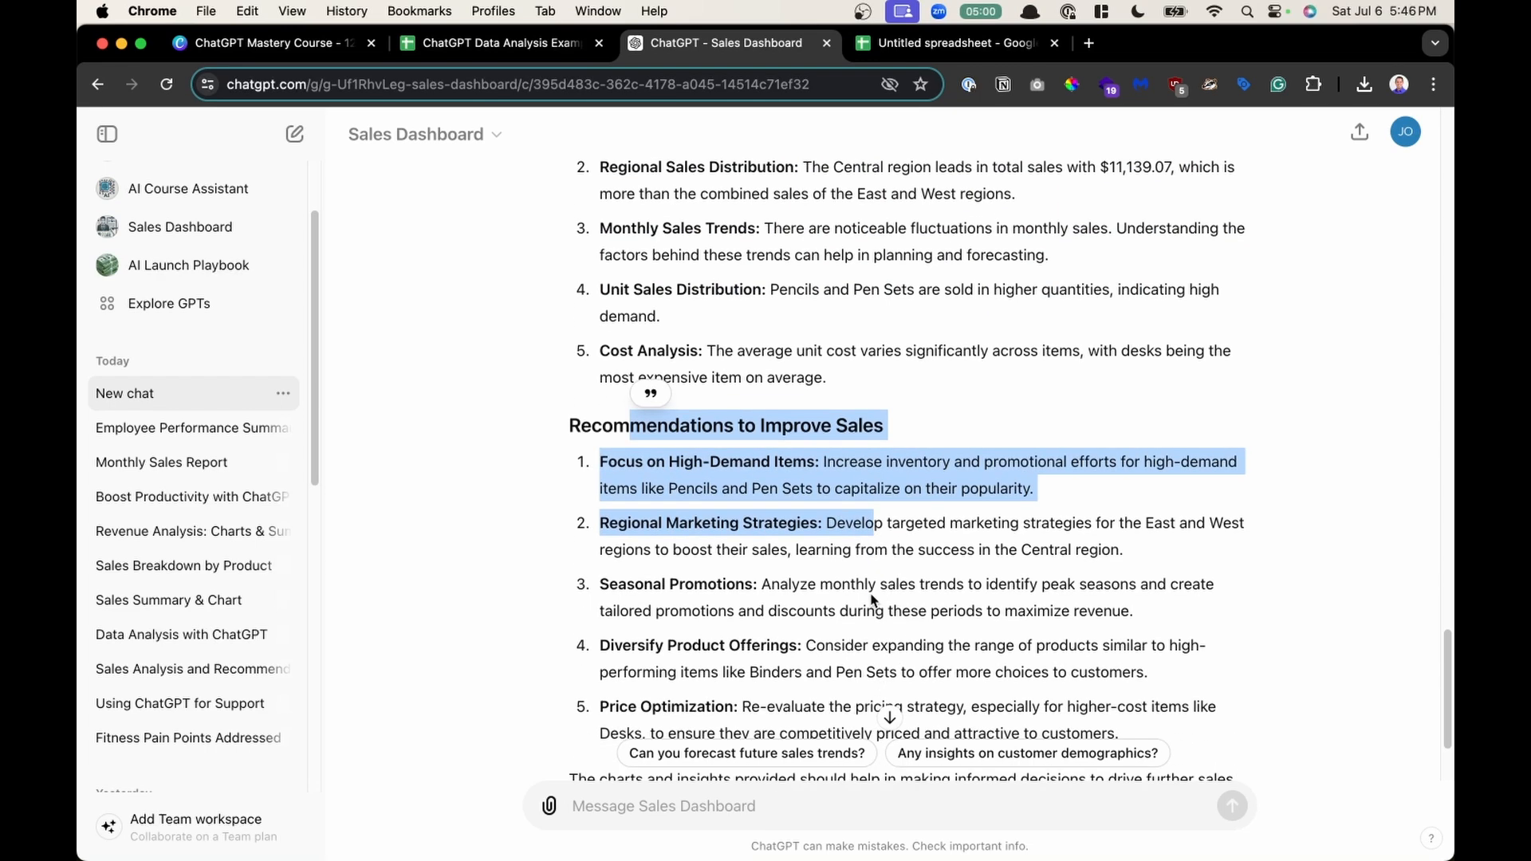
scroll(872, 598, up, 2)
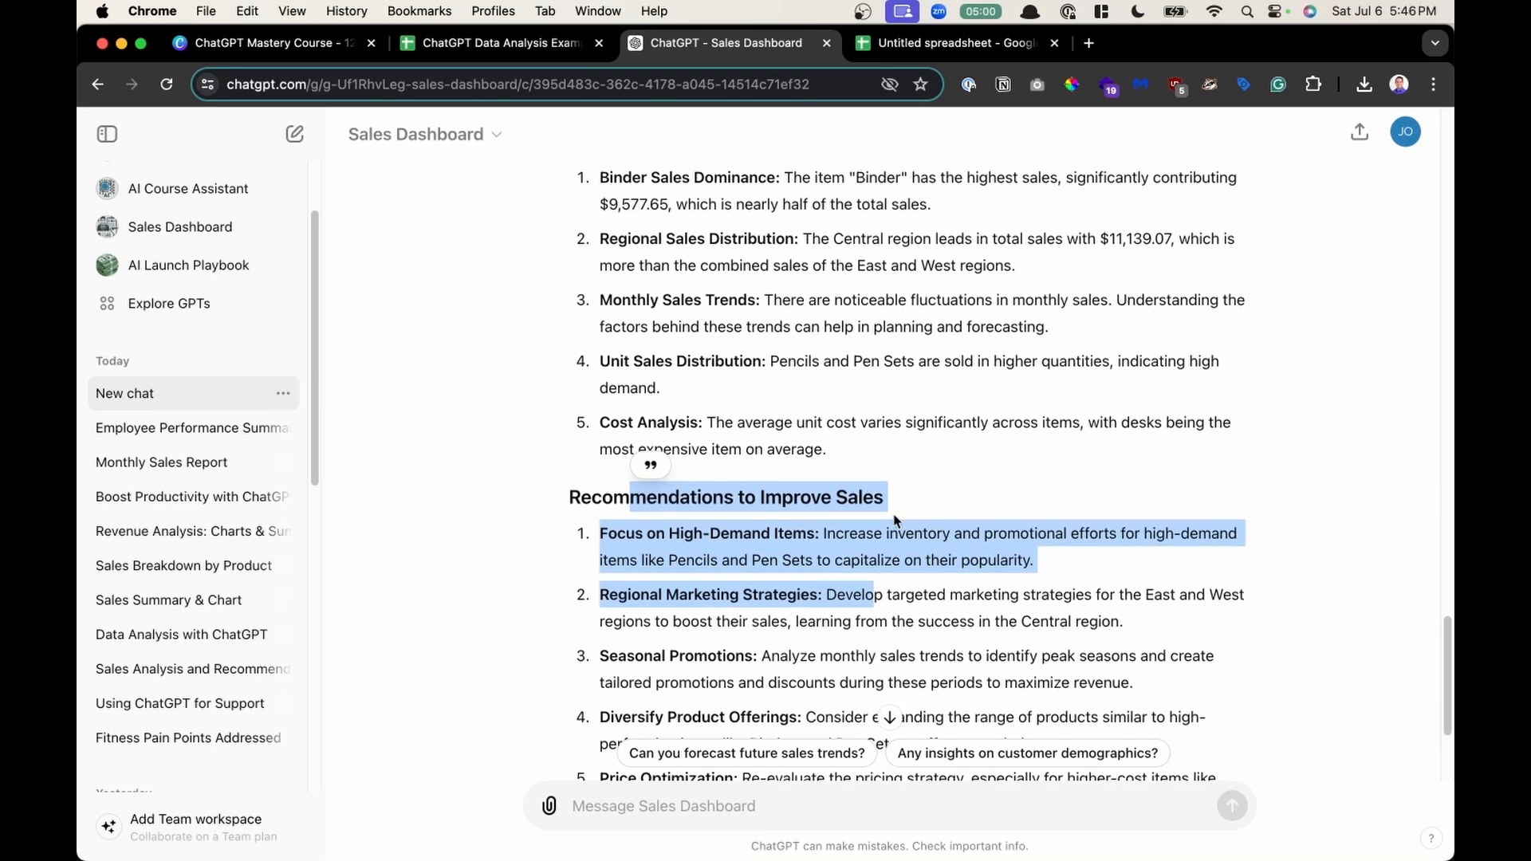
scroll(872, 526, up, 1)
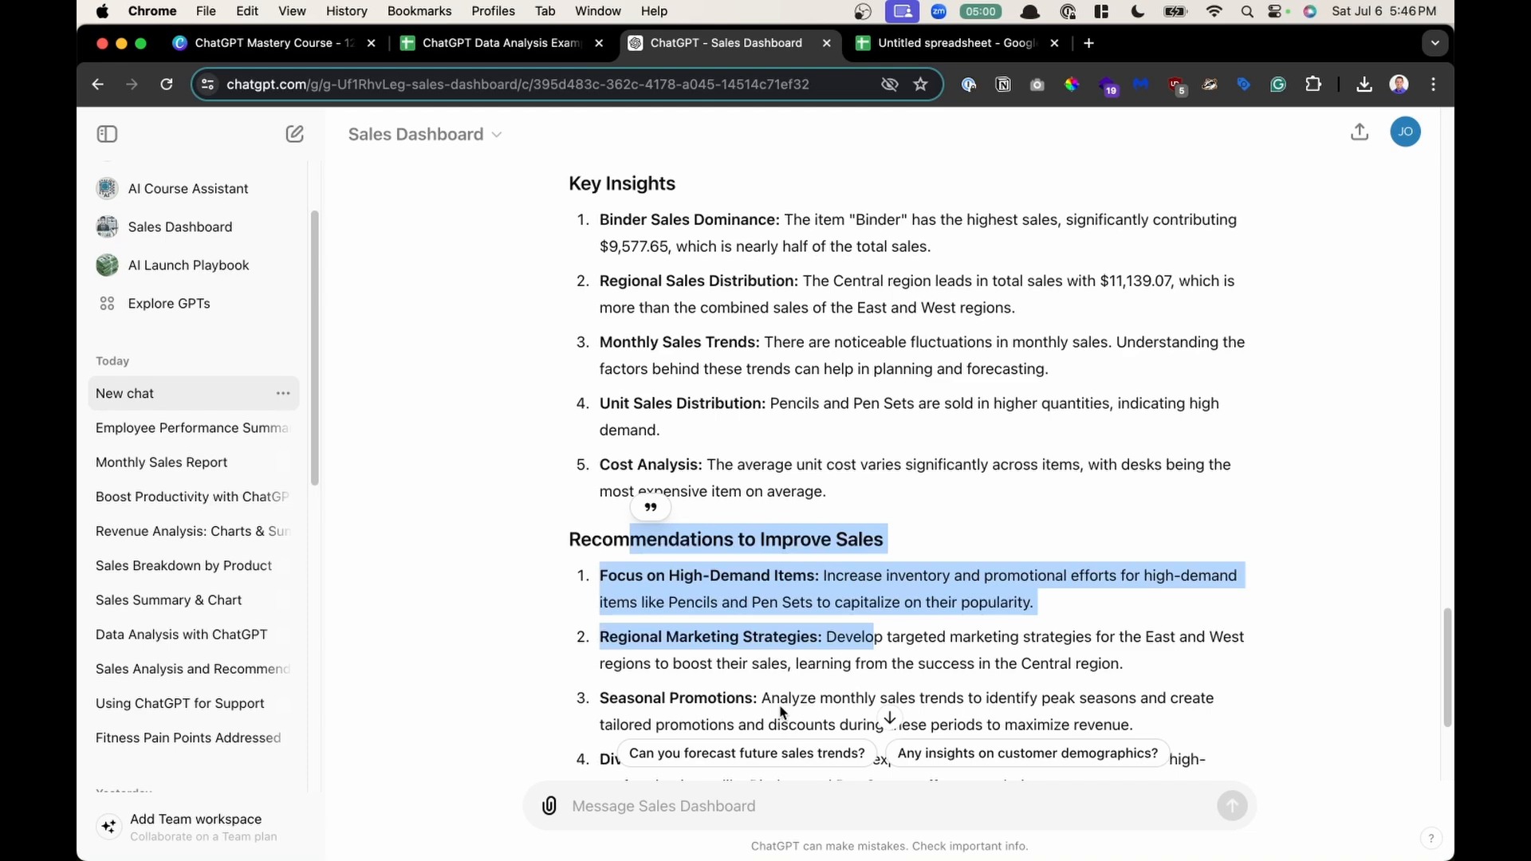
scroll(824, 627, down, 1)
scroll(821, 624, up, 5)
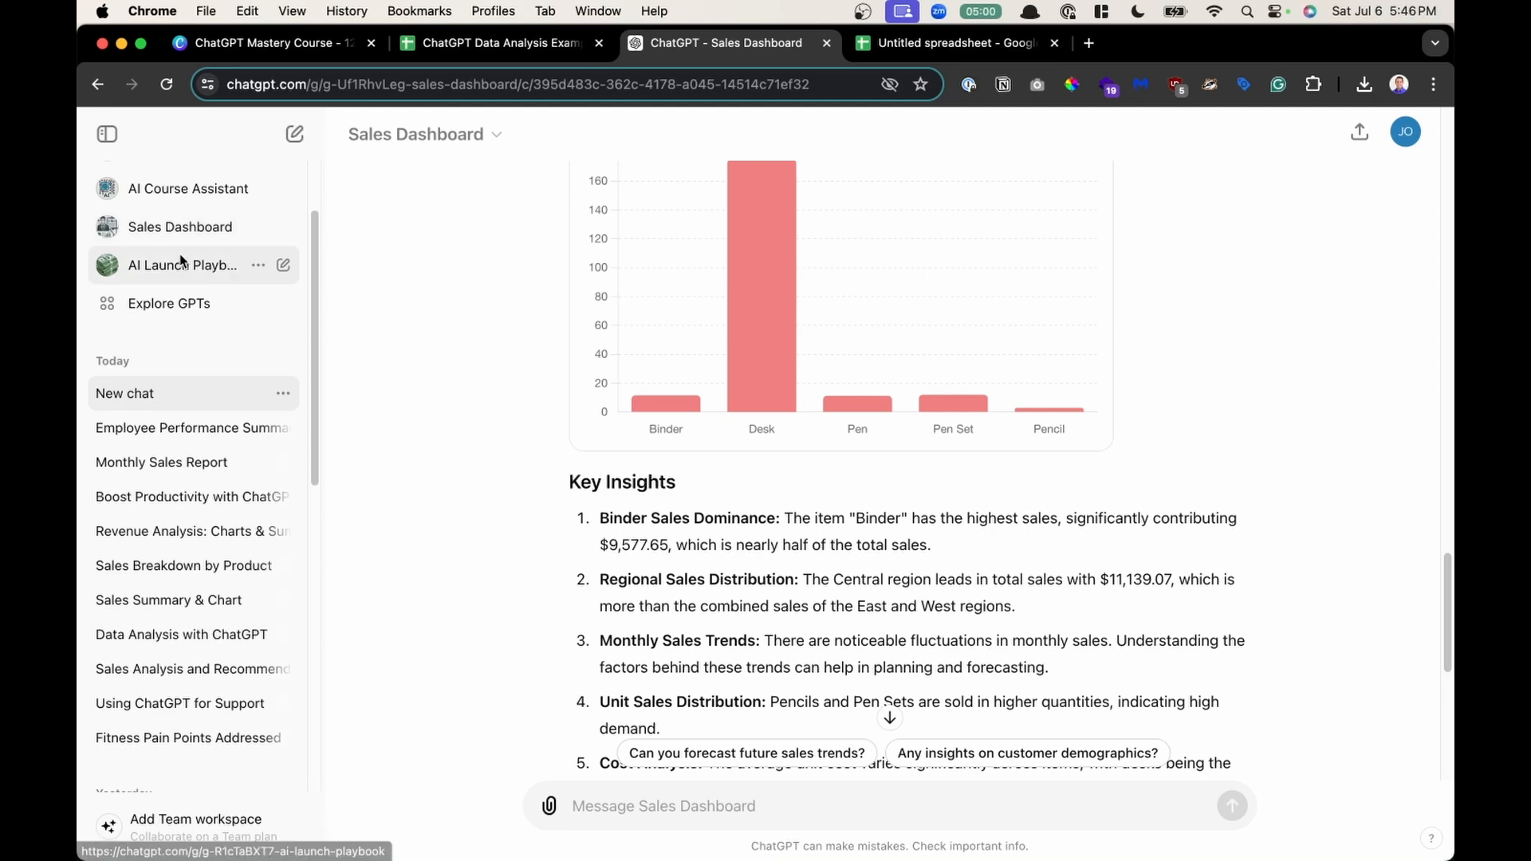
scroll(476, 334, up, 4)
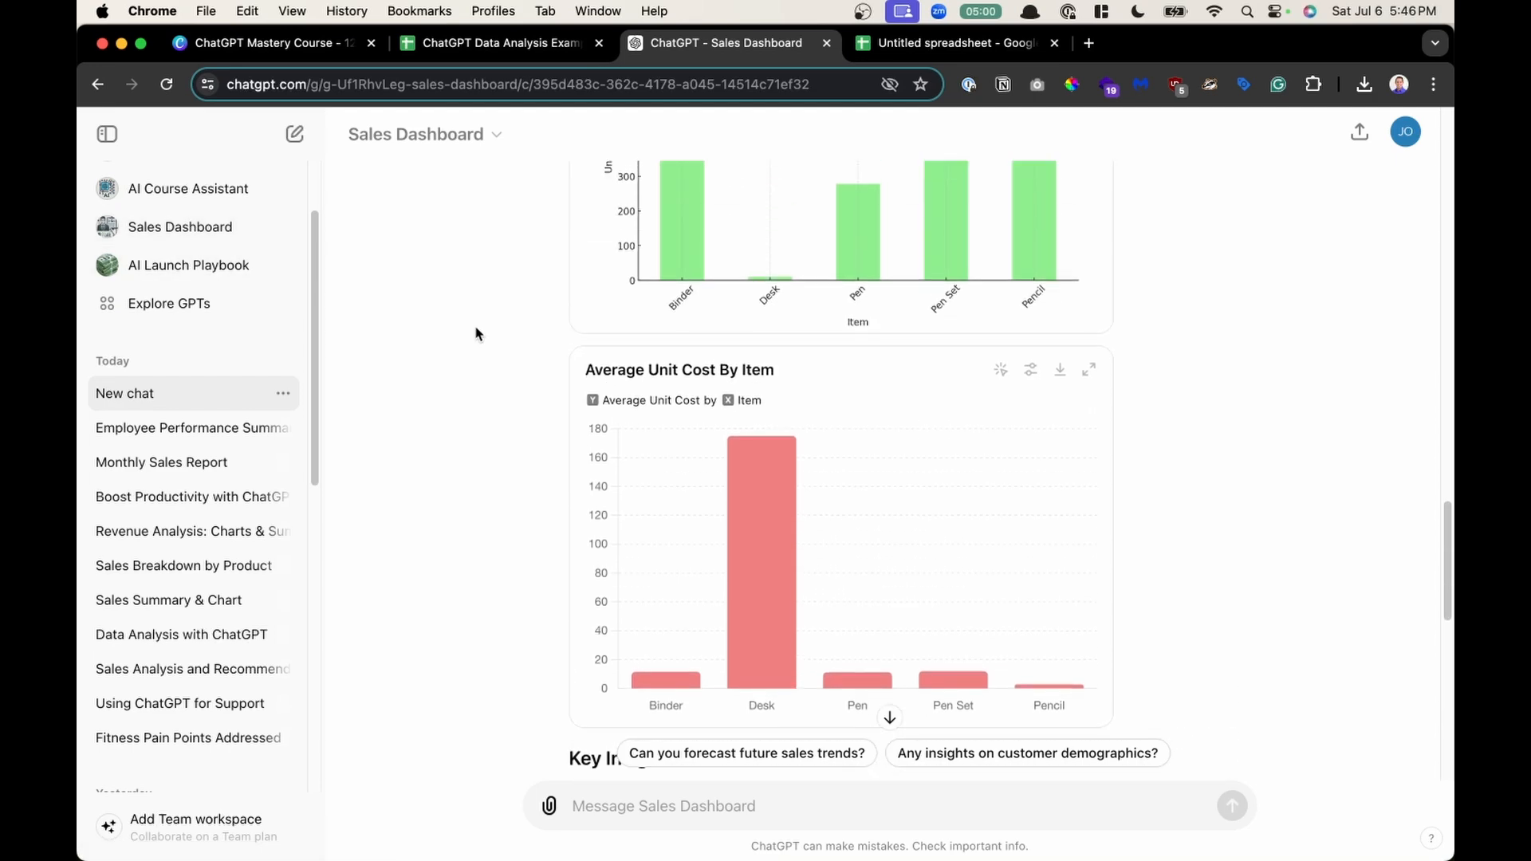
scroll(476, 333, down, 11)
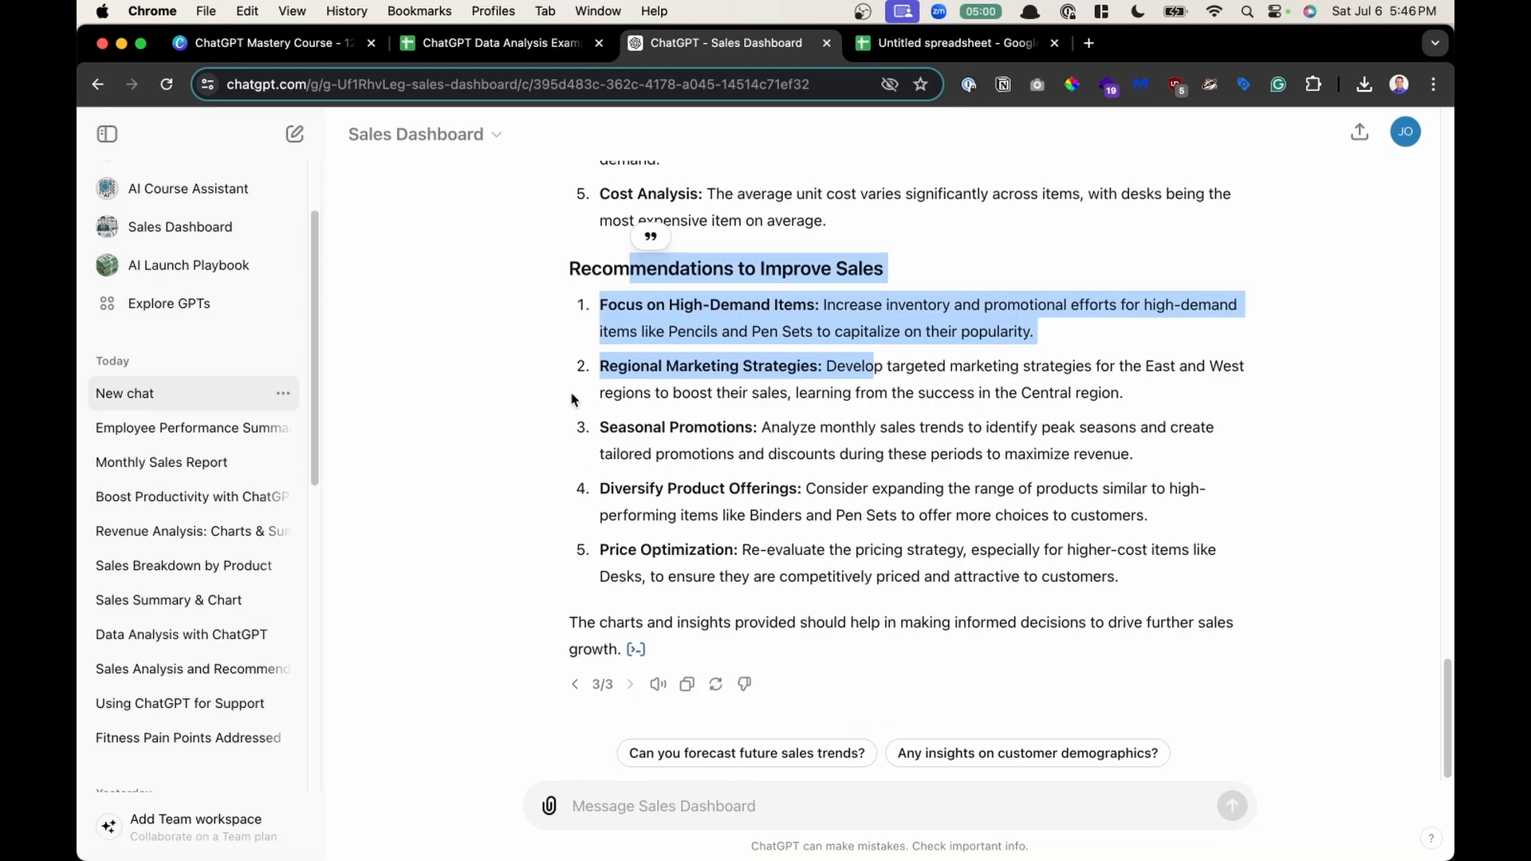
- Clear the highlight and return to the top of the executive summary
click(723, 517)
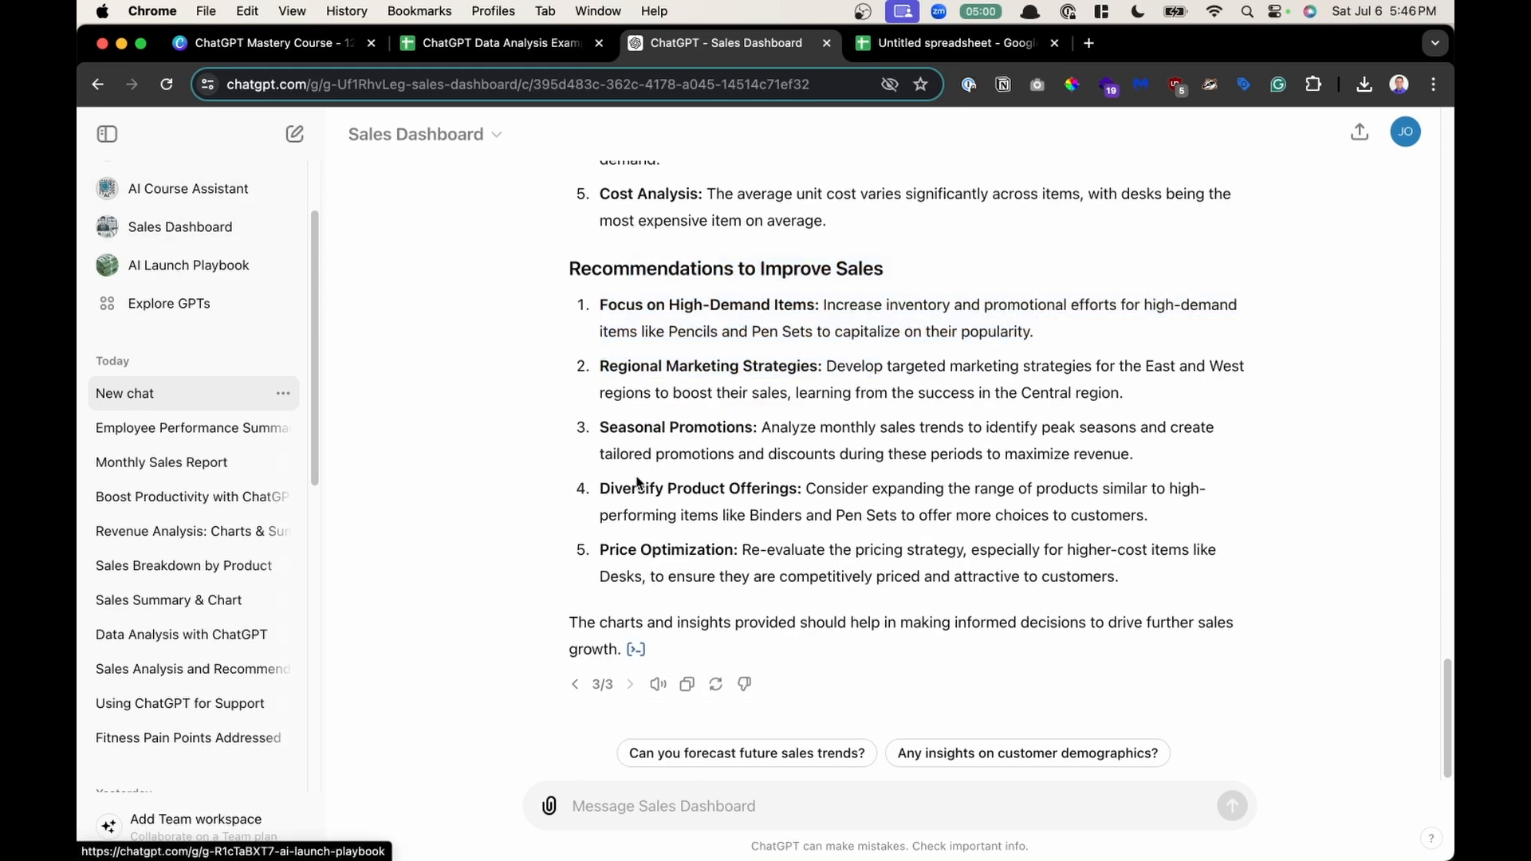
scroll(637, 483, up, 20)
scroll(638, 476, down, 1)
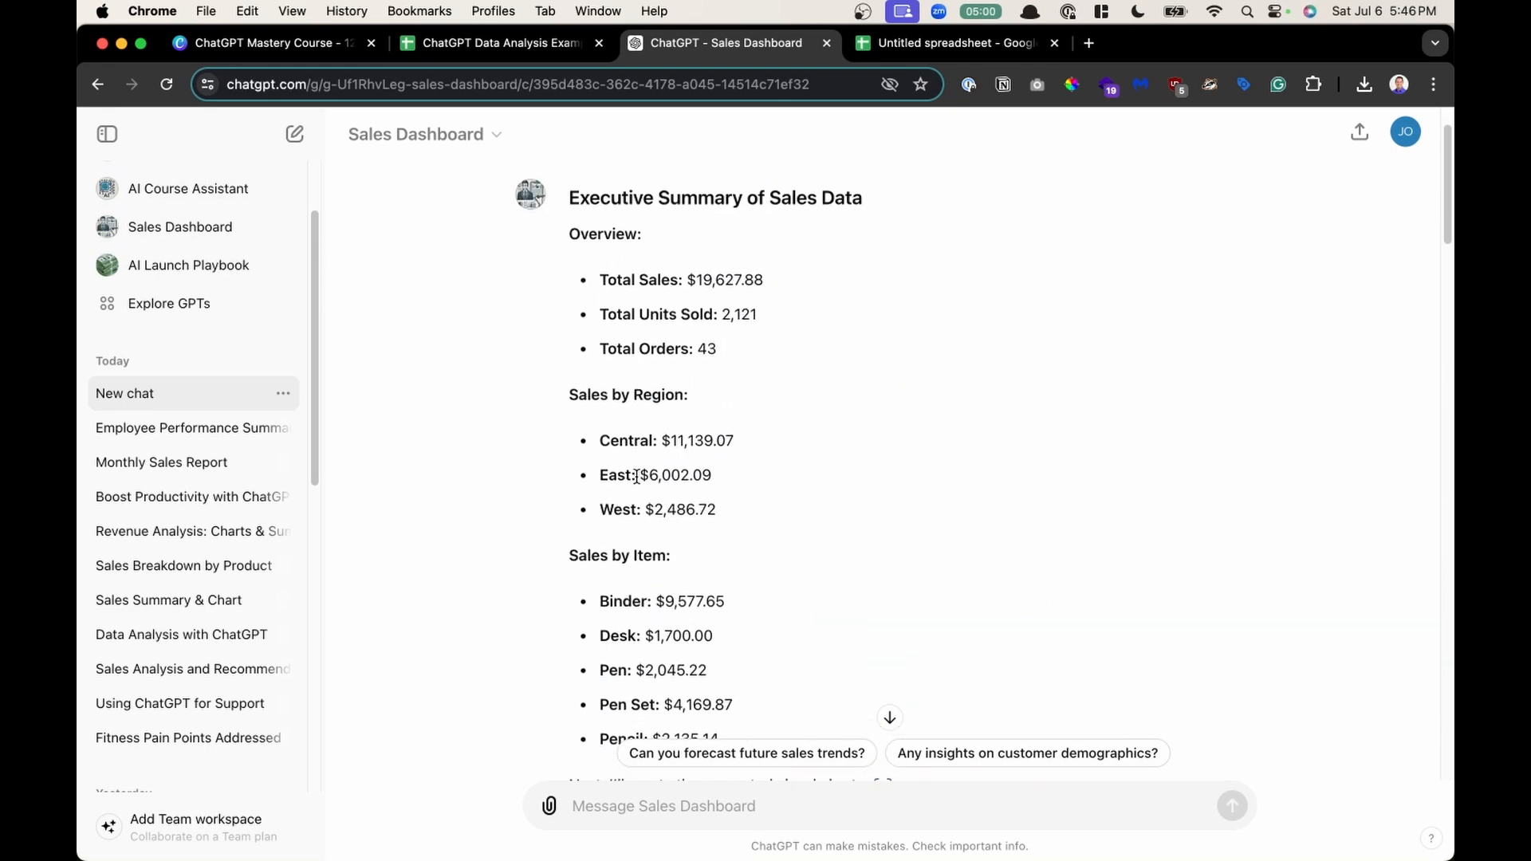
scroll(787, 477, up, 1)
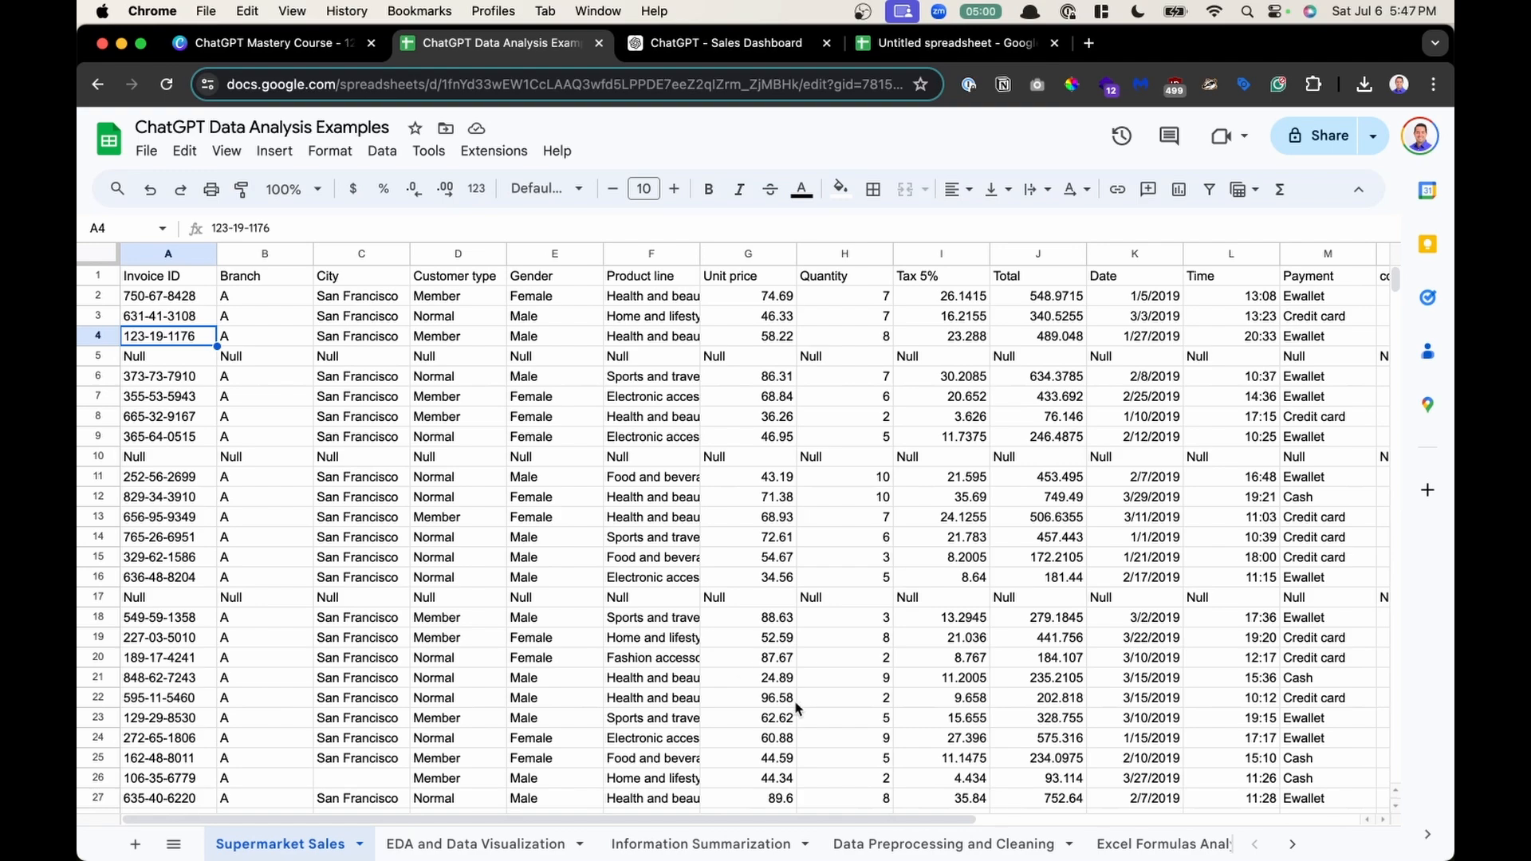
- Switch to the ChatGPT Data Analysis Examples spreadsheet and browse the Supermarket Sales sheet's rows and columns
scroll(479, 450, down, 10)
scroll(476, 451, up, 10)
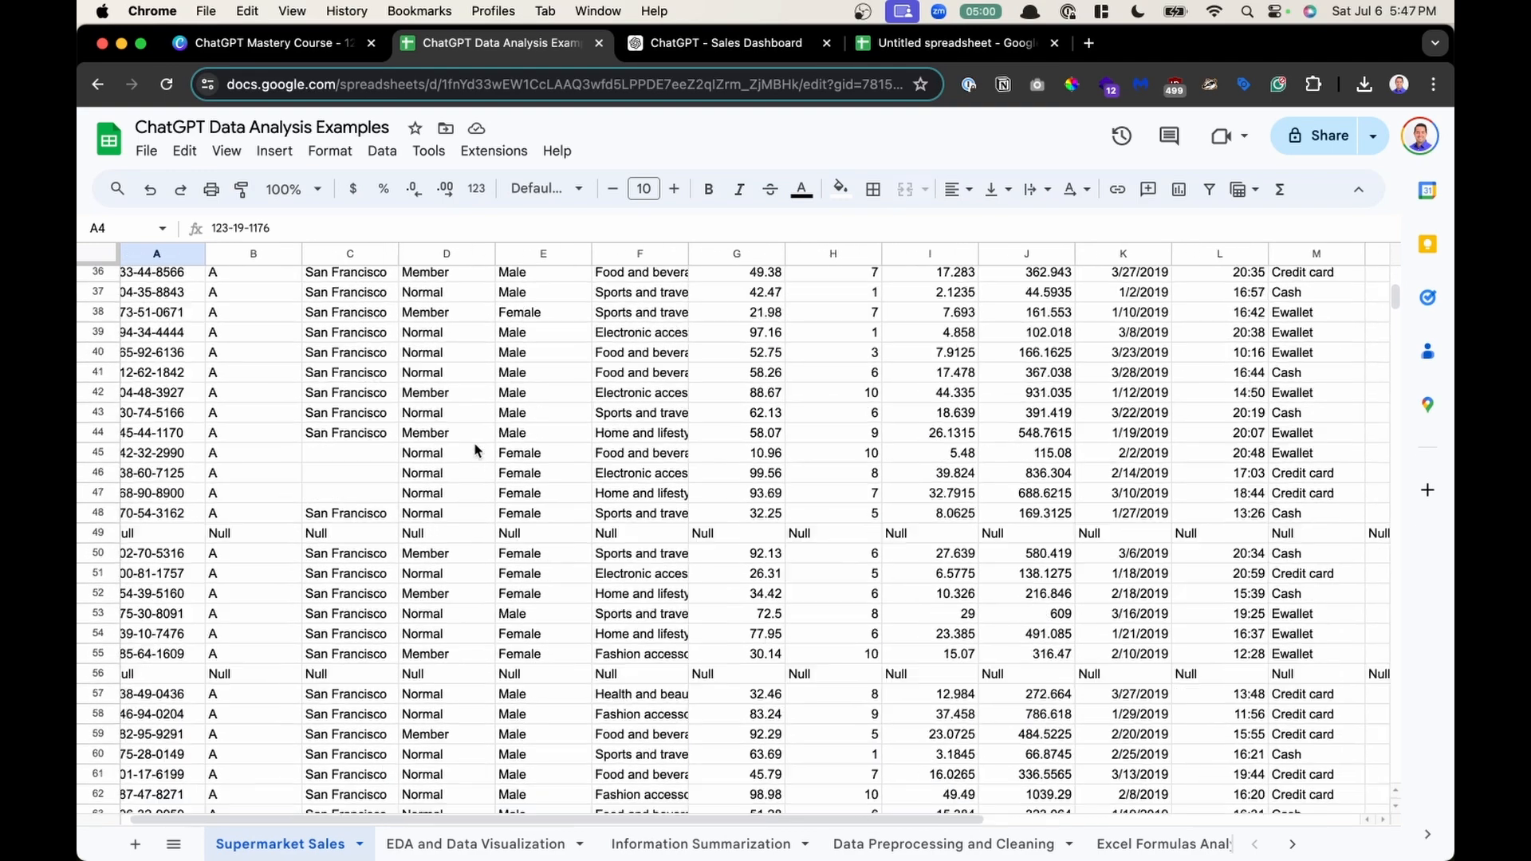
scroll(475, 449, right, 10)
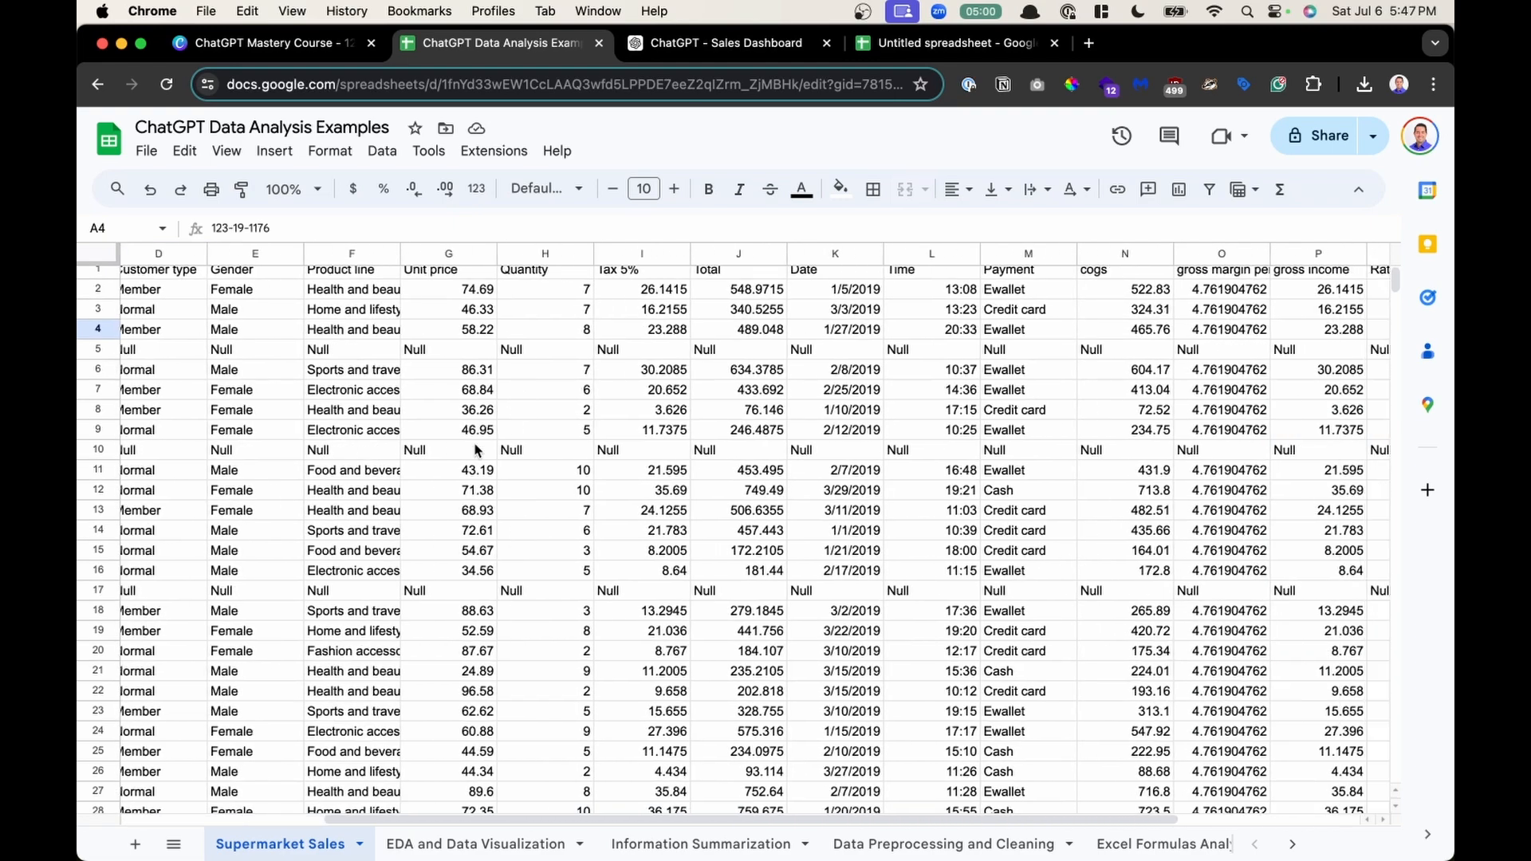
scroll(474, 450, left, 6)
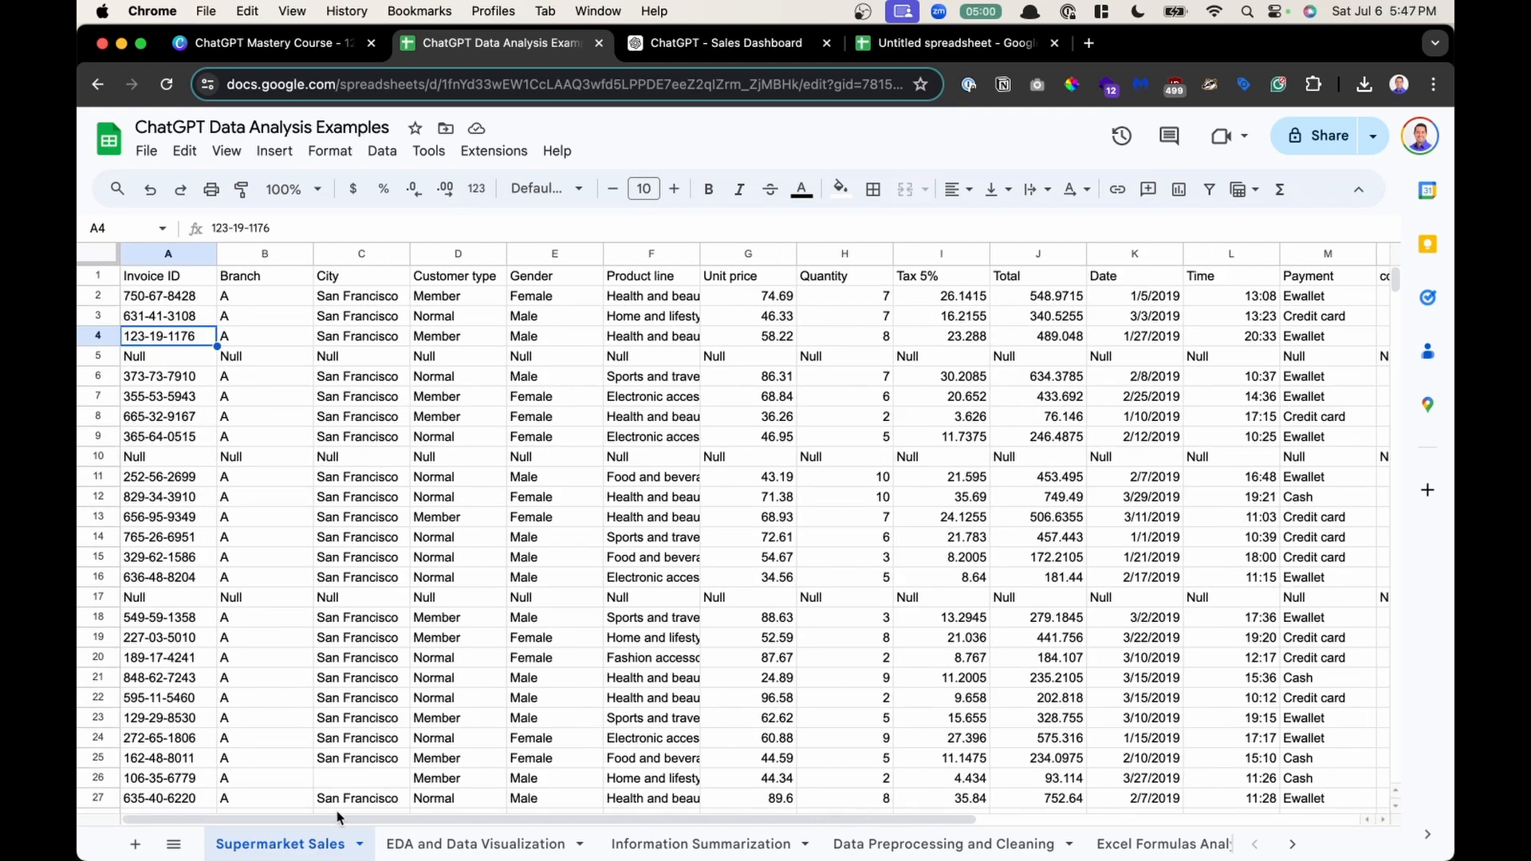